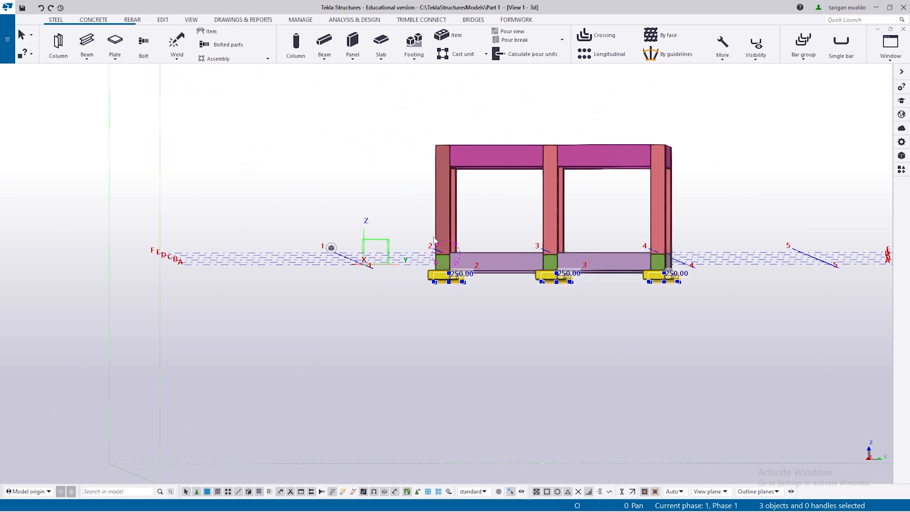
- Select all six pad footings and set their top level to -750 mm and bottom level to -1000 mm
left_click(444, 279, "ctrl")
left_click(557, 274, "ctrl")
left_click(651, 265, "ctrl")
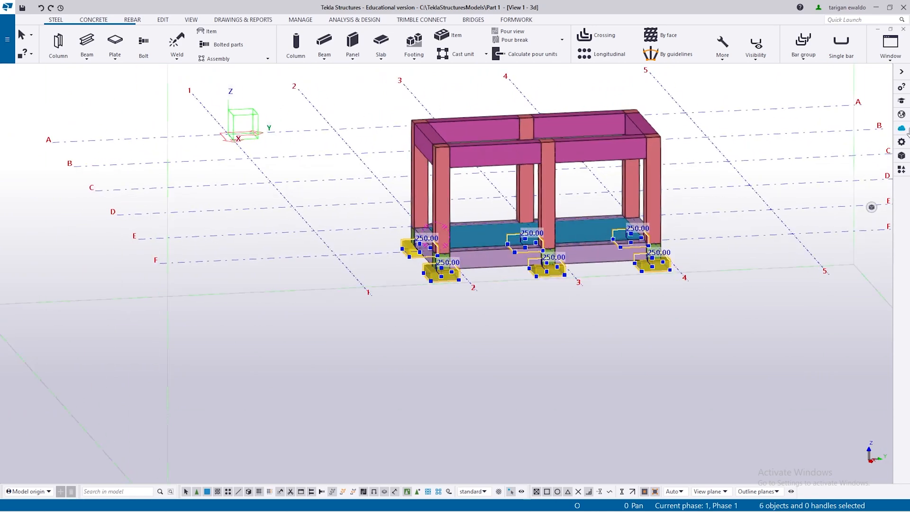
scroll(438, 252, "up", 2)
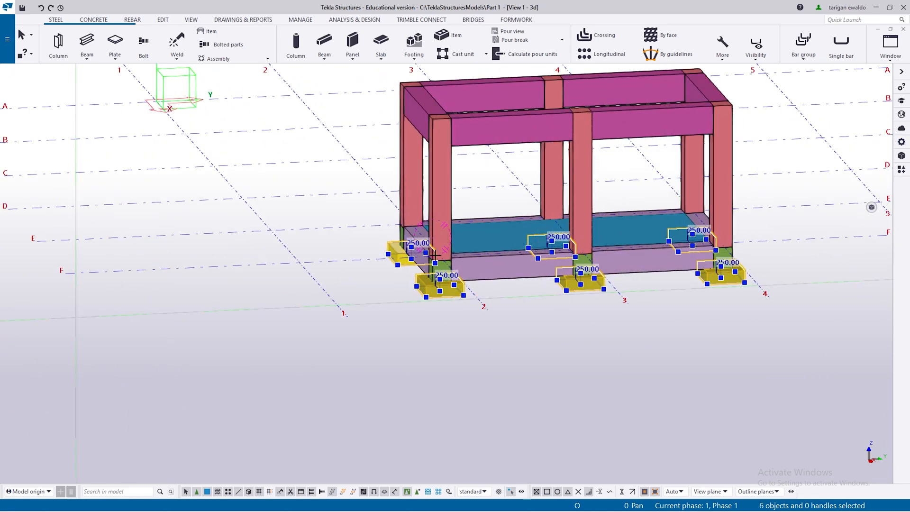
left_click(902, 144)
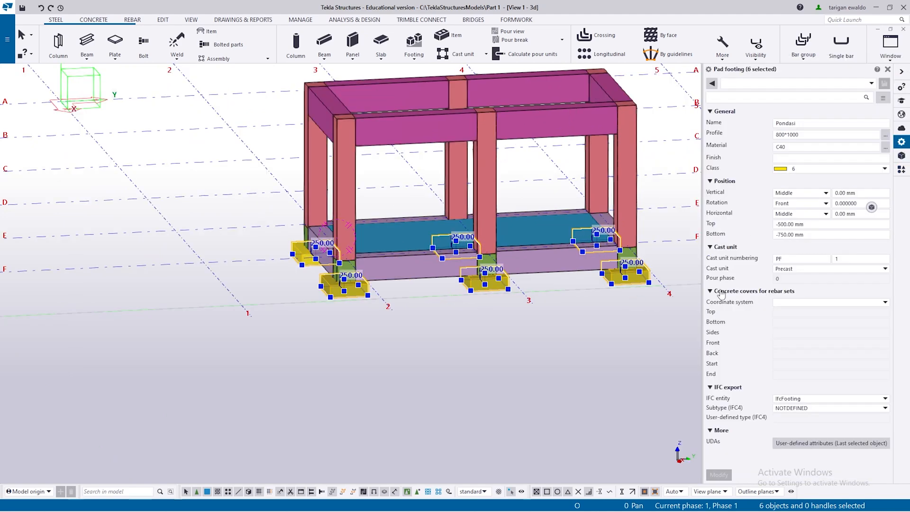
left_click_drag(810, 225, 788, 231)
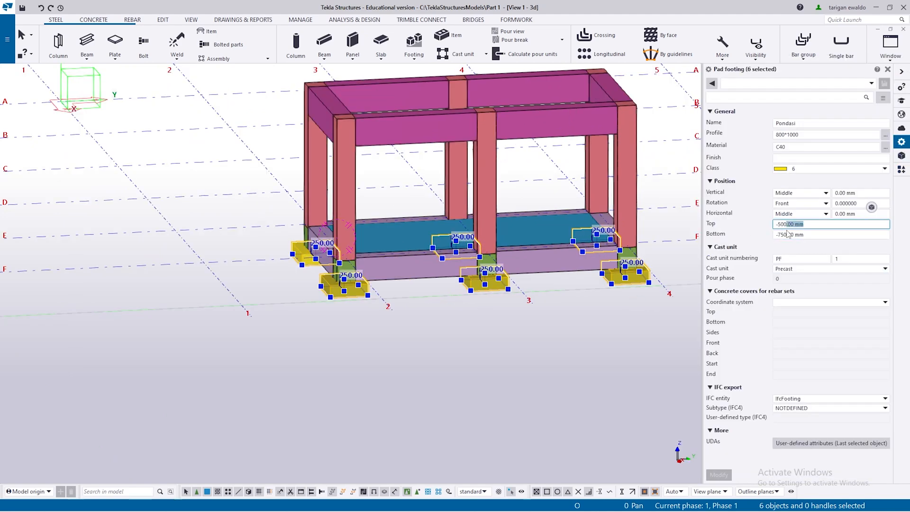
type("750")
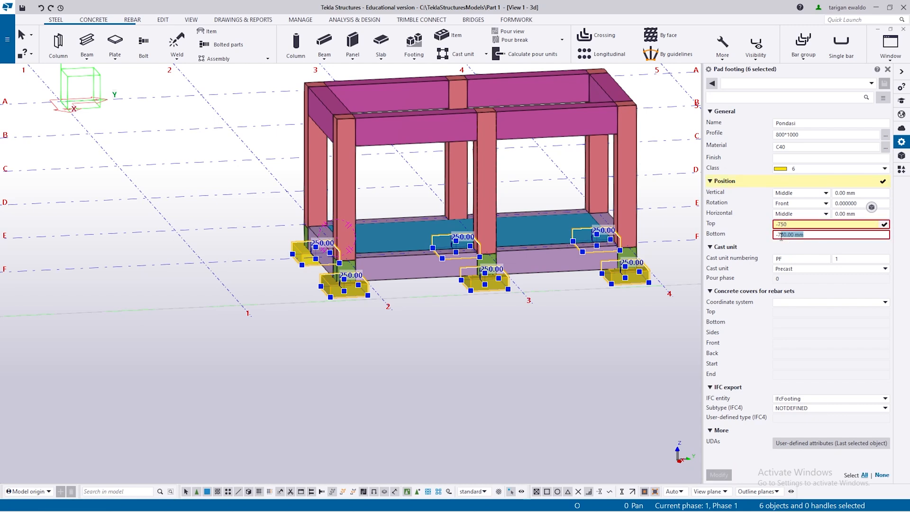
type("1000")
key("Return")
left_click(719, 476)
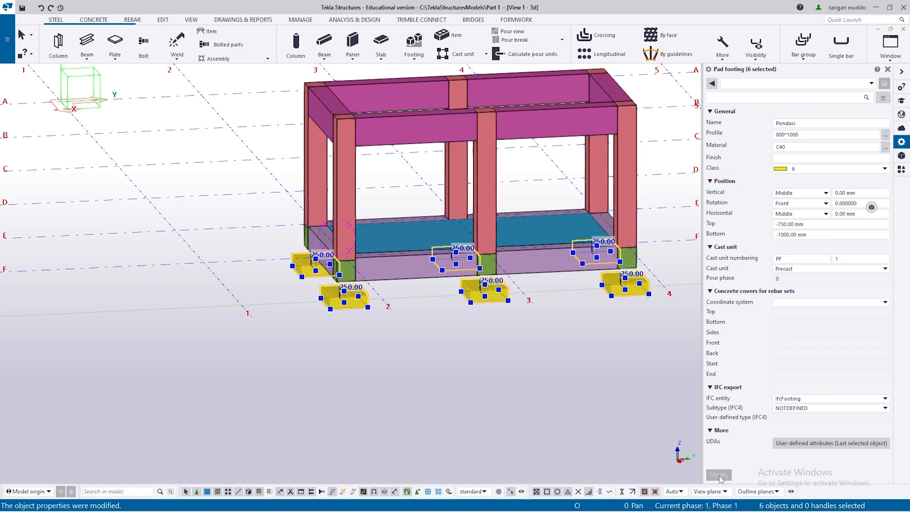
left_click(439, 369)
scroll(333, 260, "up", 2)
middle_click_drag(333, 260, 512, 261, "ctrl")
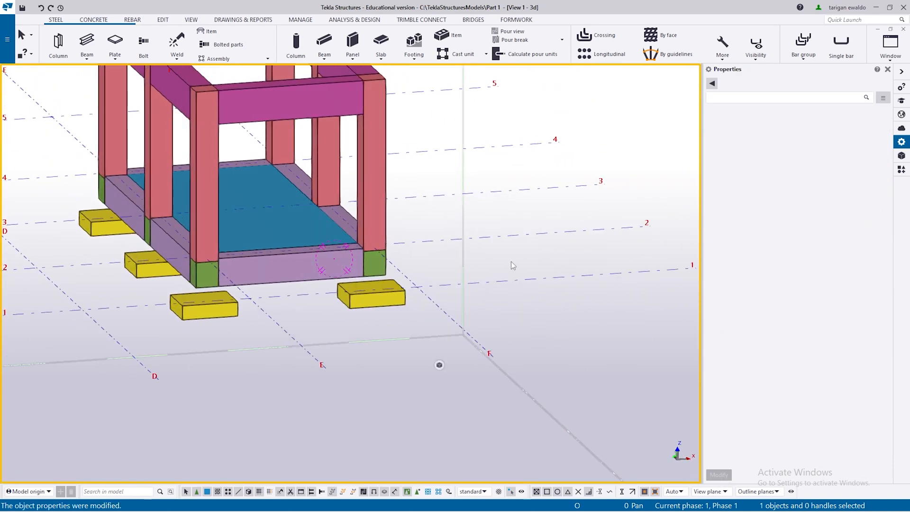
scroll(238, 282, "up", 2)
left_click(193, 274)
left_click(396, 262, "ctrl")
middle_click_drag(397, 262, 438, 282, "ctrl")
left_click(585, 254, "ctrl")
scroll(585, 255, "down", 1)
left_click(593, 258, "ctrl")
middle_click_drag(593, 258, 437, 249, "ctrl")
scroll(434, 244, "down", 2)
scroll(612, 255, "up", 4)
left_click(609, 255, "ctrl")
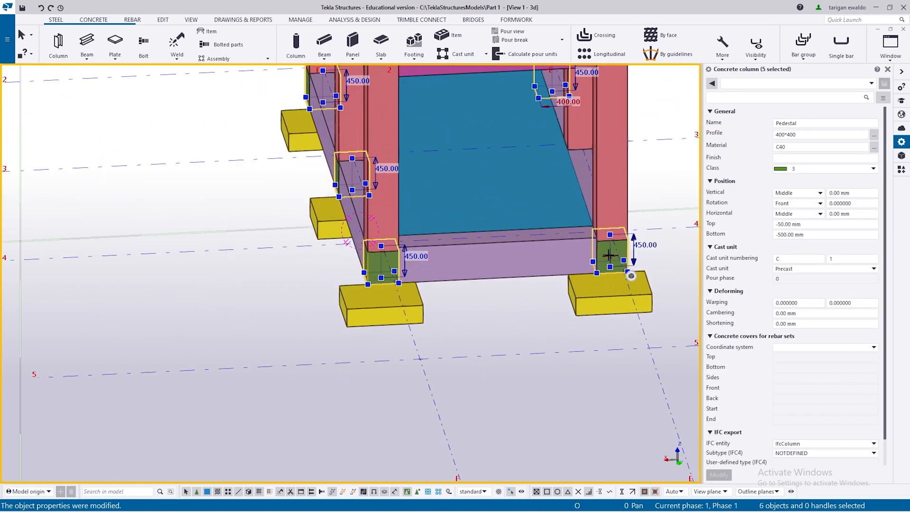
middle_click_drag(609, 255, 432, 249, "ctrl")
scroll(432, 249, "down", 3)
middle_click_drag(639, 254, 488, 254)
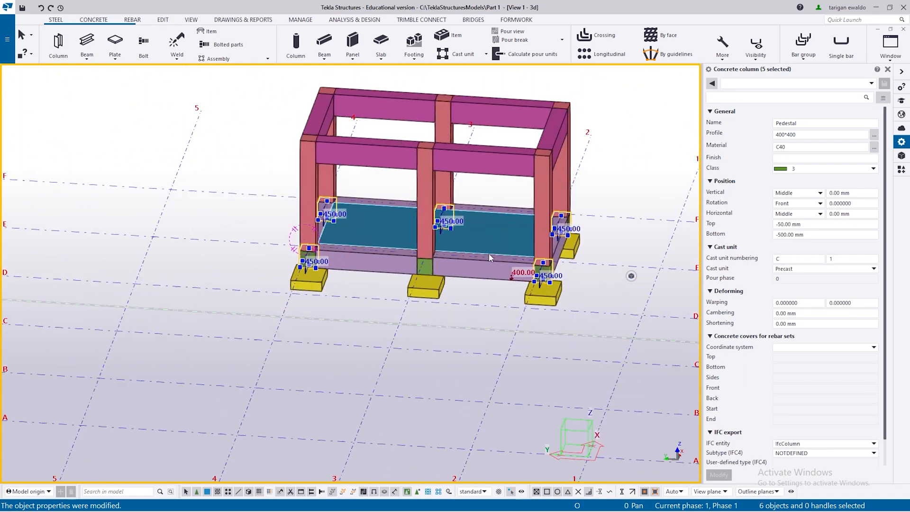
scroll(405, 273, "up", 2)
left_click(405, 272, "ctrl")
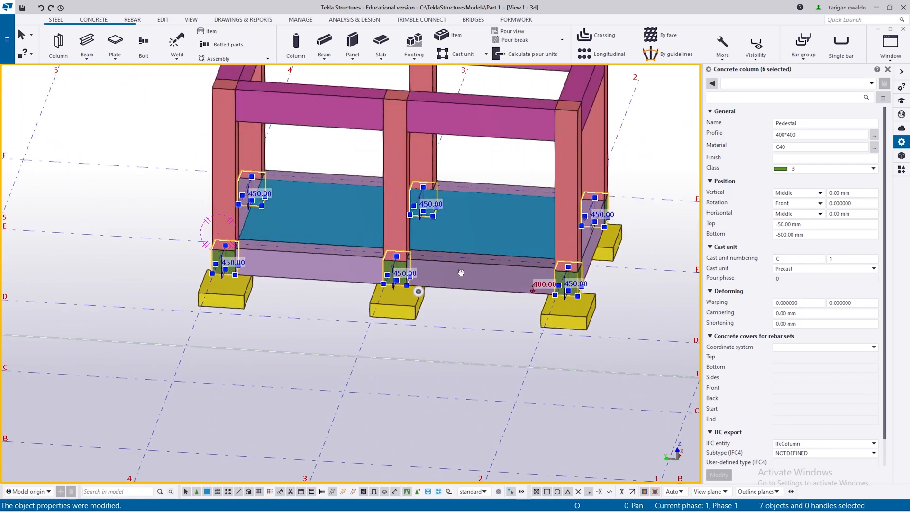
middle_click_drag(460, 273, 503, 280, "ctrl")
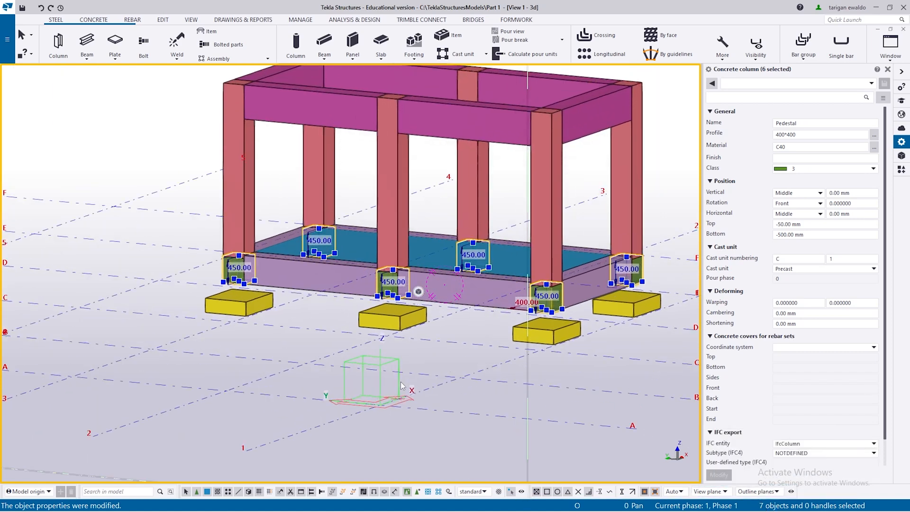
middle_click_drag(432, 313, 484, 342, "ctrl")
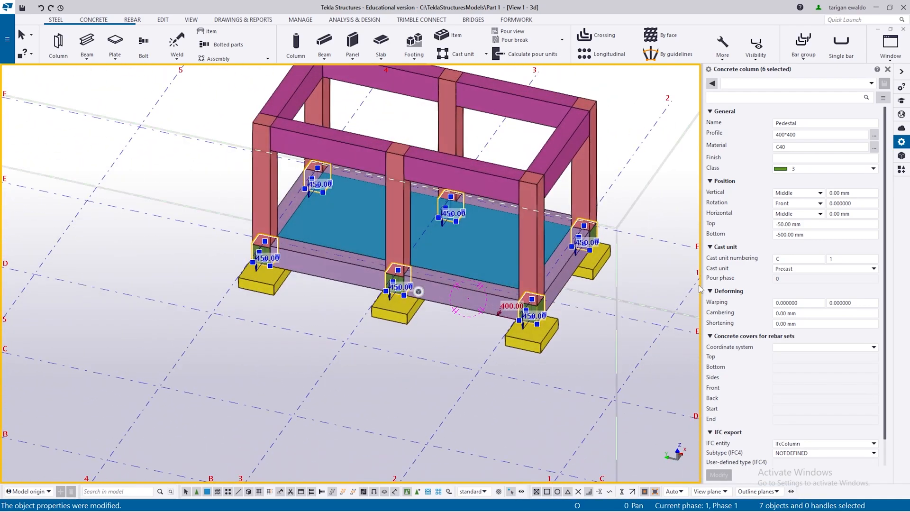
right_click(675, 218)
left_click(680, 226)
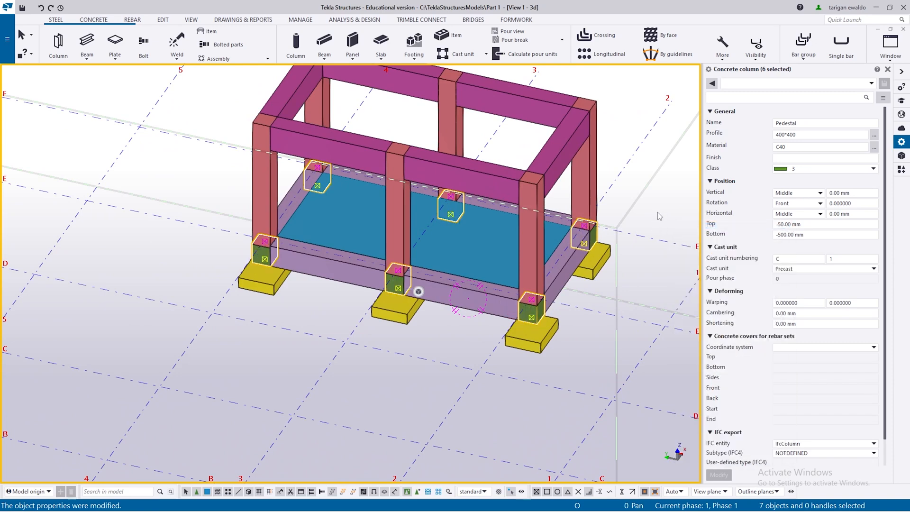
left_click(659, 216)
left_click(398, 283)
scroll(401, 284, "up", 3)
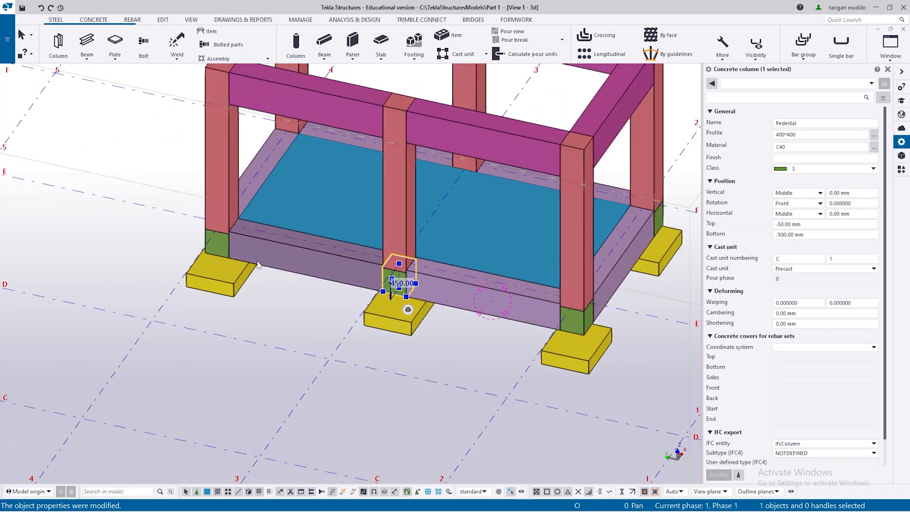
left_click(218, 242, "ctrl")
left_click(582, 327, "ctrl")
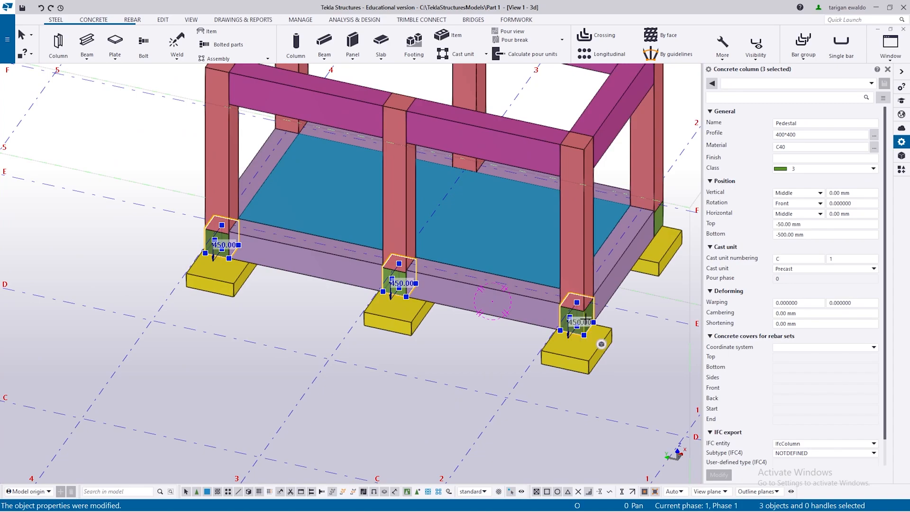
scroll(583, 328, "down", 5)
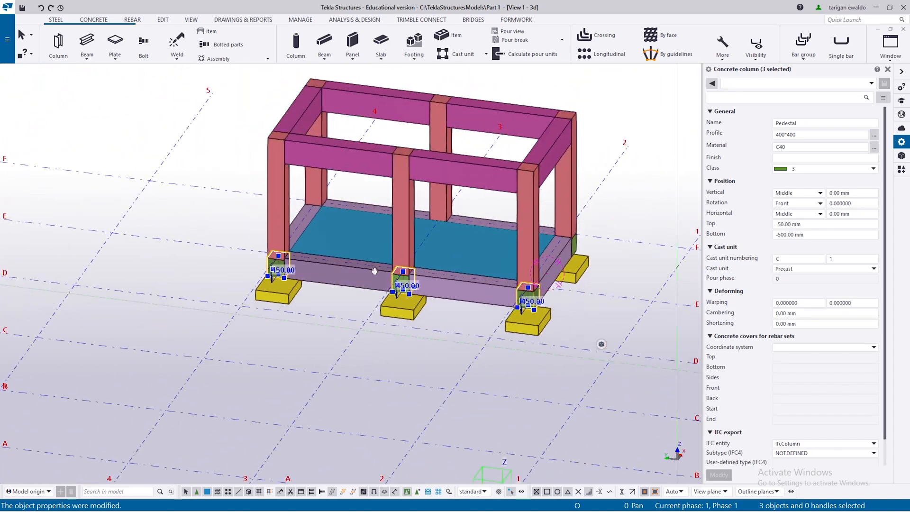
middle_click_drag(374, 271, 233, 348, "ctrl")
scroll(234, 348, "up", 1)
left_click(200, 293, "ctrl")
middle_click_drag(199, 289, 510, 297, "ctrl")
scroll(460, 281, "up", 1)
left_click(399, 280, "ctrl")
left_click(225, 269, "ctrl")
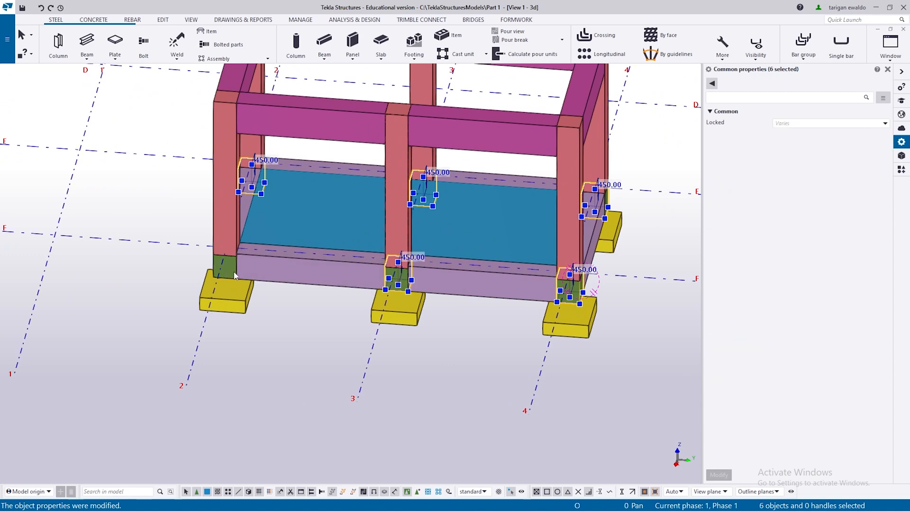
middle_click_drag(235, 272, 398, 322, "ctrl")
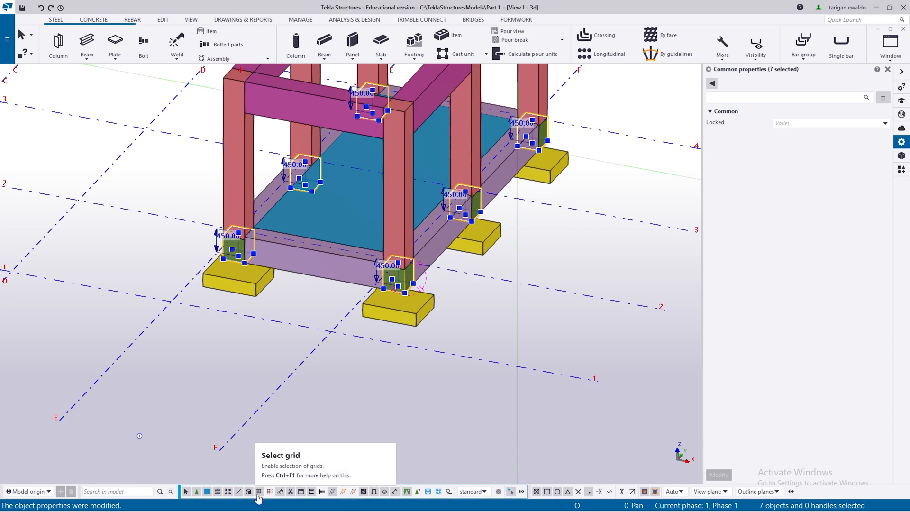
left_click(376, 397)
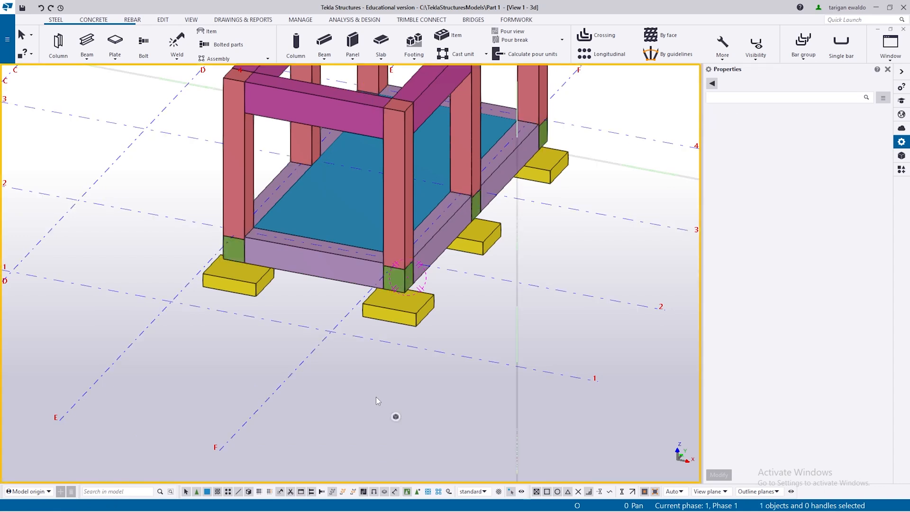
- Select all the green pedestal columns by searching the model for the name "Pedestal"
middle_click_drag(387, 392, 464, 391)
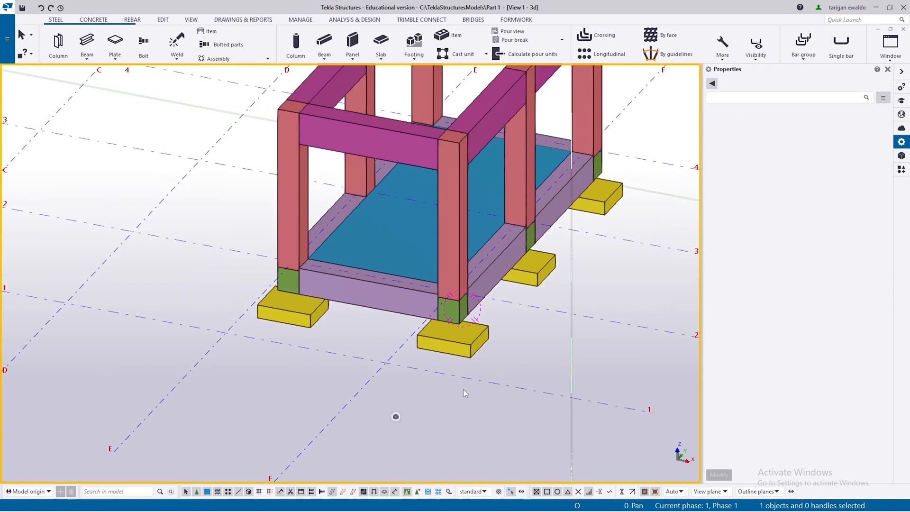
left_click(462, 321)
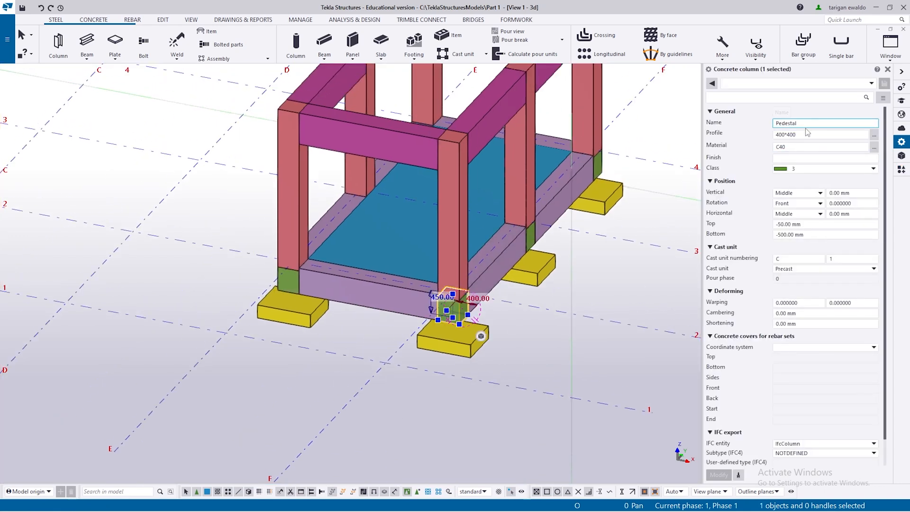
left_click_drag(811, 123, 769, 126)
left_click(103, 492)
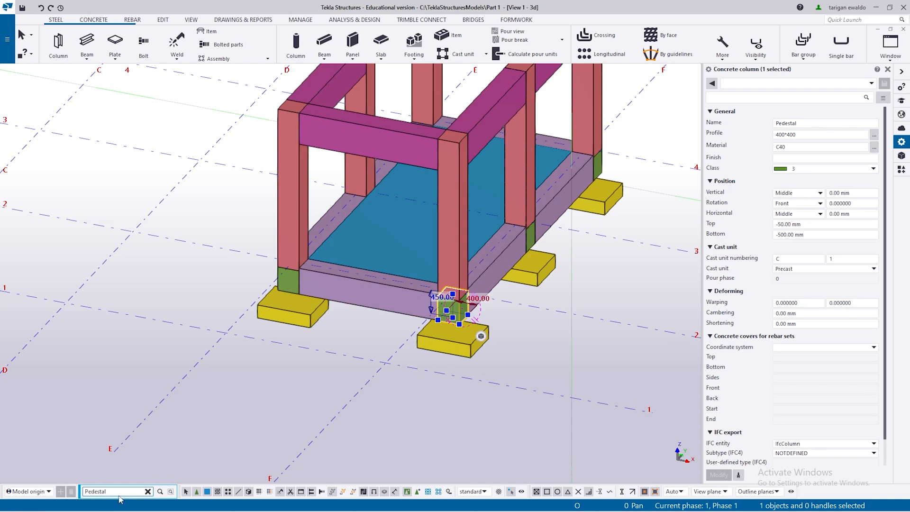
key("Return")
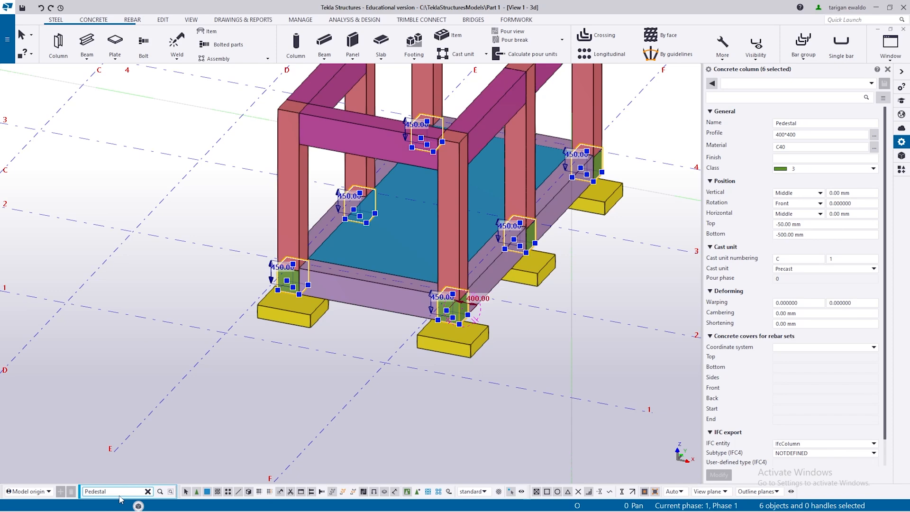
- Set the bottom level of the selected pedestals to -750 mm so they extend down to the footings
left_click(888, 70)
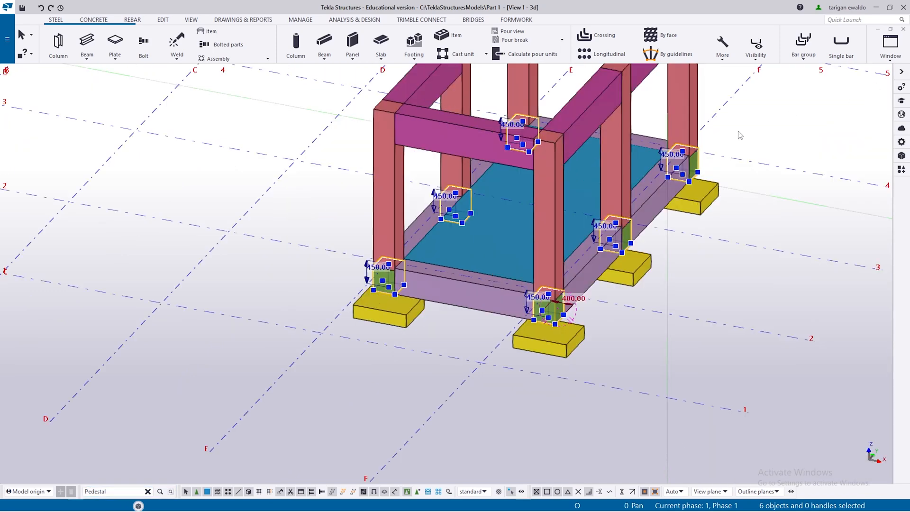
middle_click_drag(691, 177, 678, 217)
middle_click_drag(540, 316, 551, 323, "ctrl")
scroll(534, 371, "down", 2)
scroll(535, 371, "up", 3)
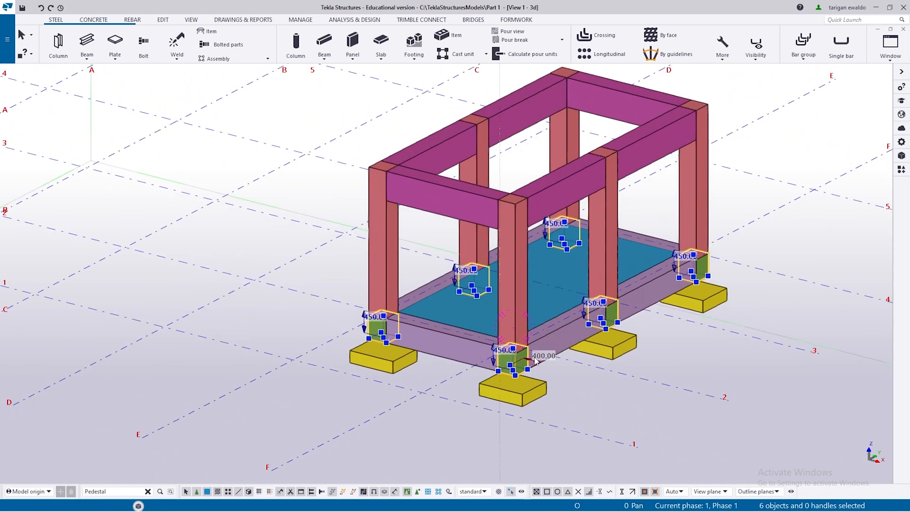
left_click(903, 144)
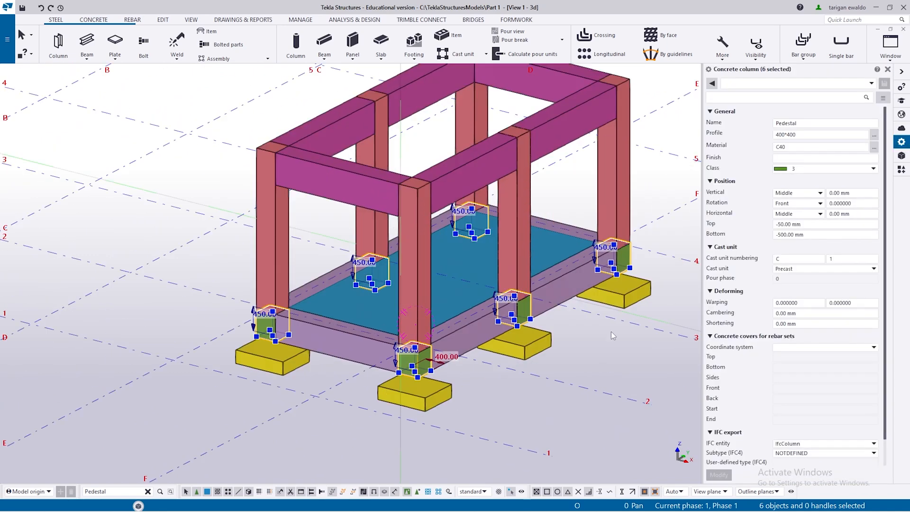
left_click_drag(818, 234, 786, 235)
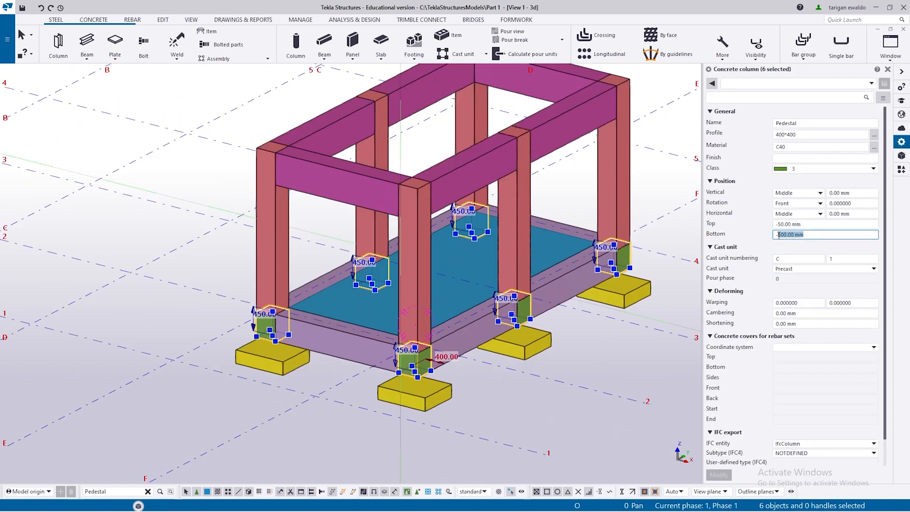
type("750")
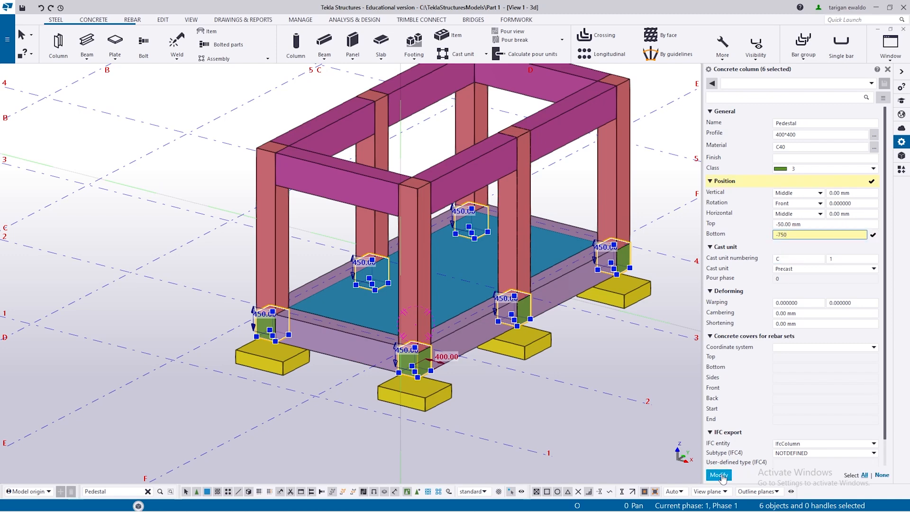
left_click(719, 475)
scroll(432, 403, "up", 2)
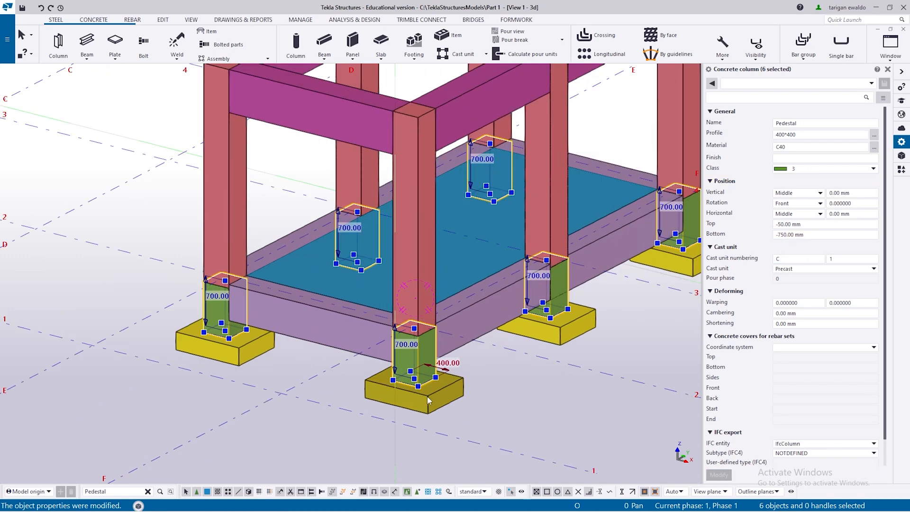
left_click(440, 406)
- Examine from several sides how the pedestals meet the pad footings around the frame
scroll(483, 383, "down", 2)
middle_click_drag(445, 381, 431, 425, "ctrl")
scroll(531, 409, "down", 4)
scroll(469, 391, "up", 3)
scroll(469, 392, "down", 3)
scroll(432, 426, "up", 3)
scroll(439, 379, "down", 2)
middle_click_drag(439, 380, 410, 386, "ctrl")
scroll(429, 388, "up", 2)
scroll(430, 390, "down", 2)
scroll(429, 390, "down", 2)
left_click(404, 416)
scroll(423, 374, "up", 5)
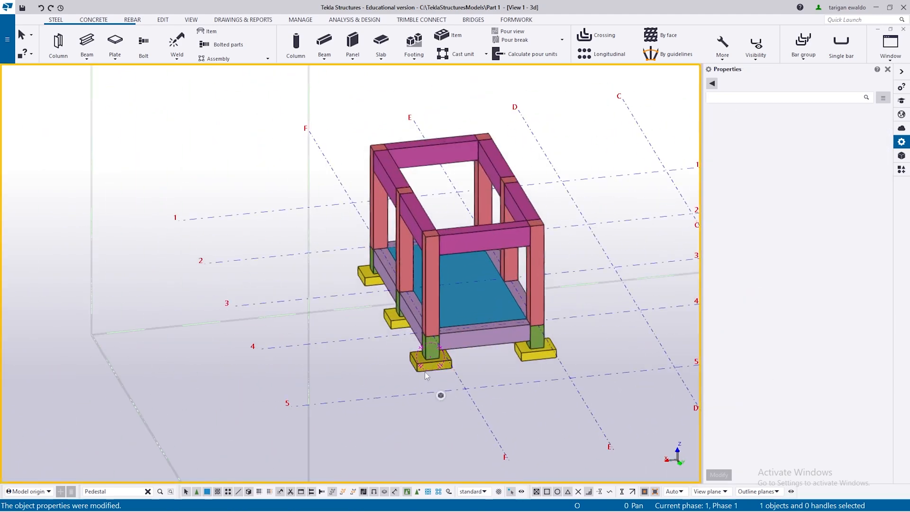
scroll(250, 195, "down", 3)
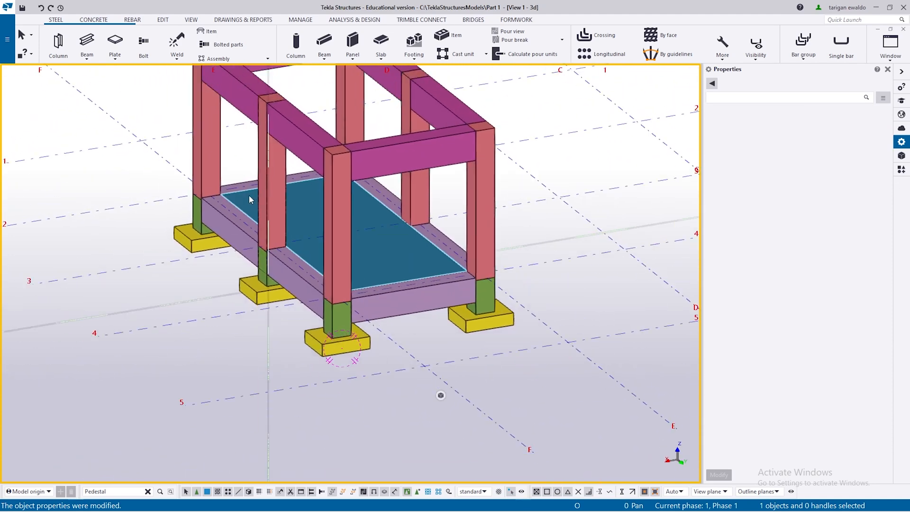
- Bring up the reinforcement commands and select the corner pad footing at grid intersection F-4 for a close view
left_click(132, 21)
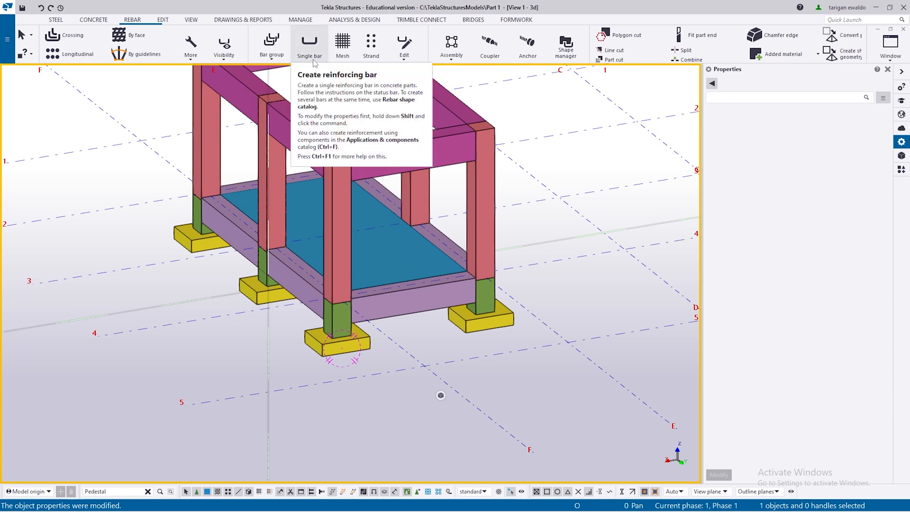
scroll(365, 262, "up", 3)
middle_click_drag(366, 262, 391, 271)
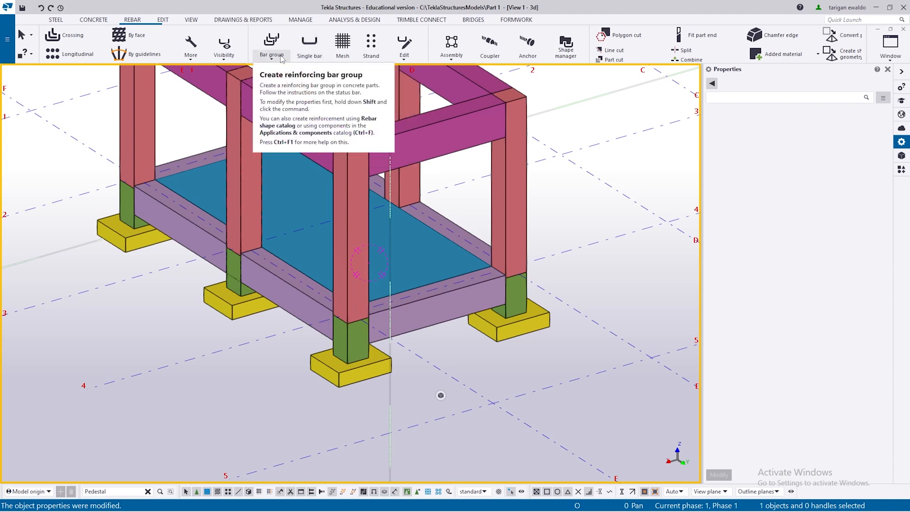
middle_click_drag(358, 318, 330, 274)
scroll(331, 373, "down", 1)
scroll(332, 313, "up", 3)
left_click(334, 311)
scroll(337, 318, "up", 4)
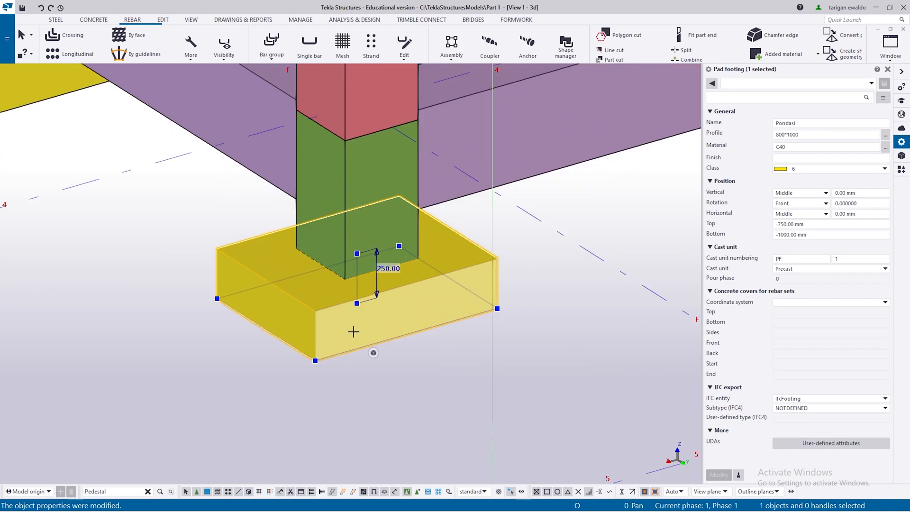
scroll(337, 320, "up", 2)
middle_click_drag(339, 329, 299, 246)
scroll(414, 257, "down", 3)
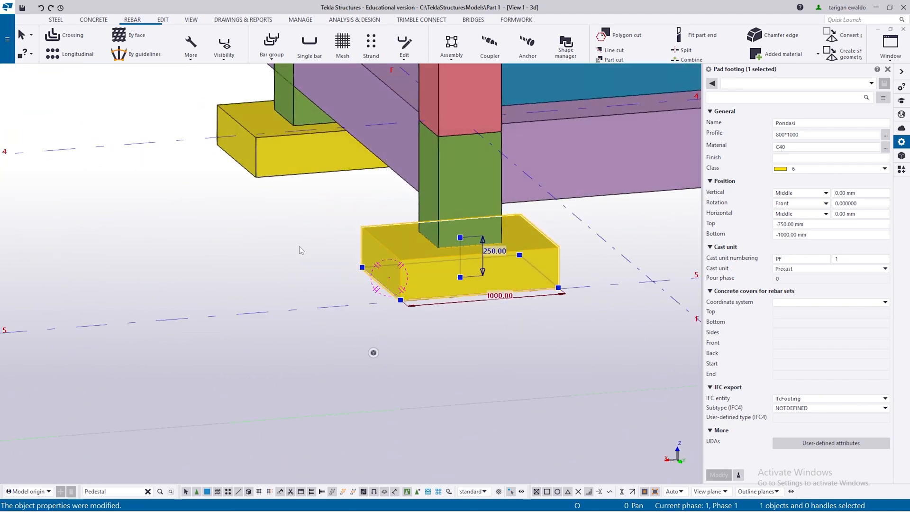
- Examine the corner pad footing at grid intersection F-4 and the base of its pedestal from several viewing angles
scroll(410, 263, "up", 3)
left_click(456, 312)
scroll(454, 293, "down", 4)
scroll(454, 293, "up", 2)
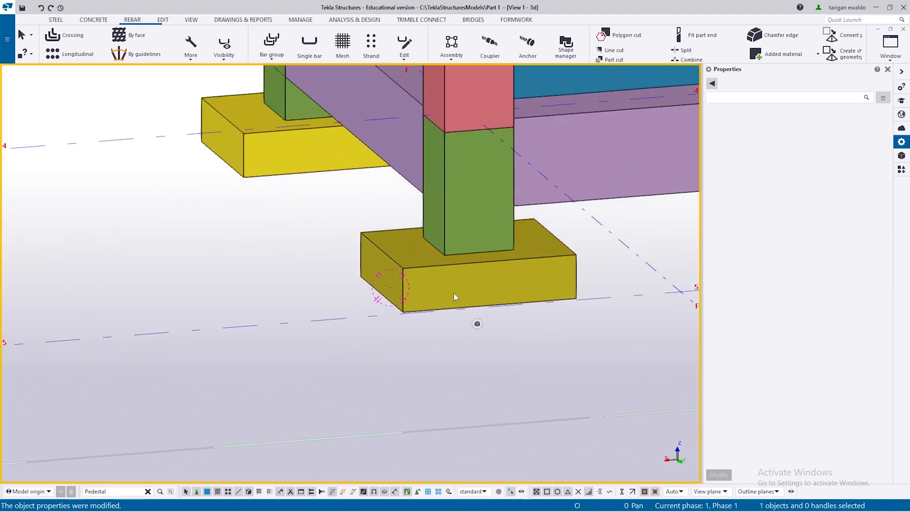
scroll(453, 293, "down", 2)
middle_click_drag(456, 299, 447, 265, "ctrl")
scroll(425, 245, "up", 3)
scroll(425, 259, "down", 2)
scroll(425, 264, "down", 2)
scroll(394, 263, "up", 2)
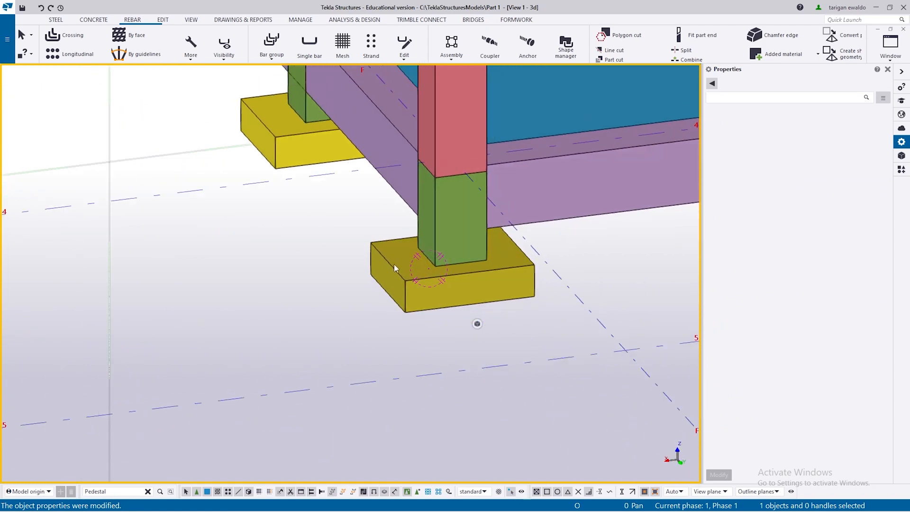
scroll(394, 265, "down", 4)
scroll(353, 343, "up", 2)
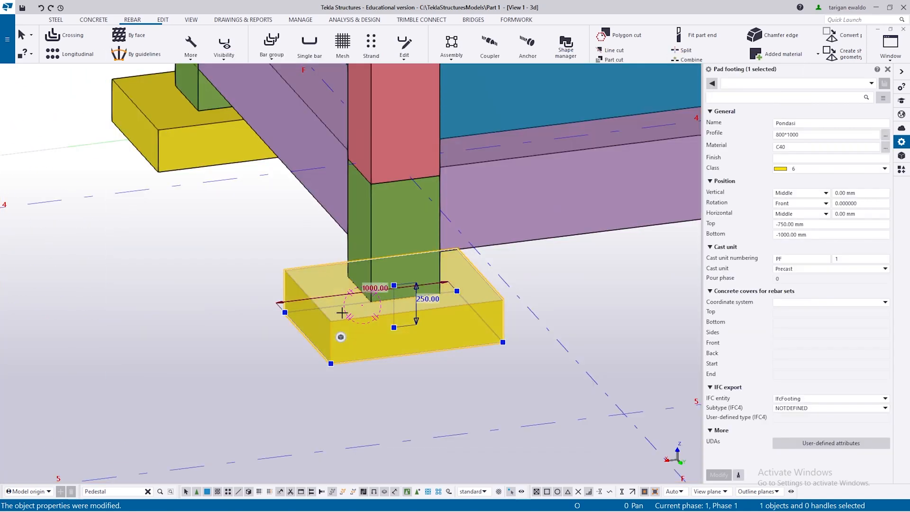
- Chamfer the outer short top edge of the corner pad footing with 30 mm distances in X and Y
left_click(160, 22)
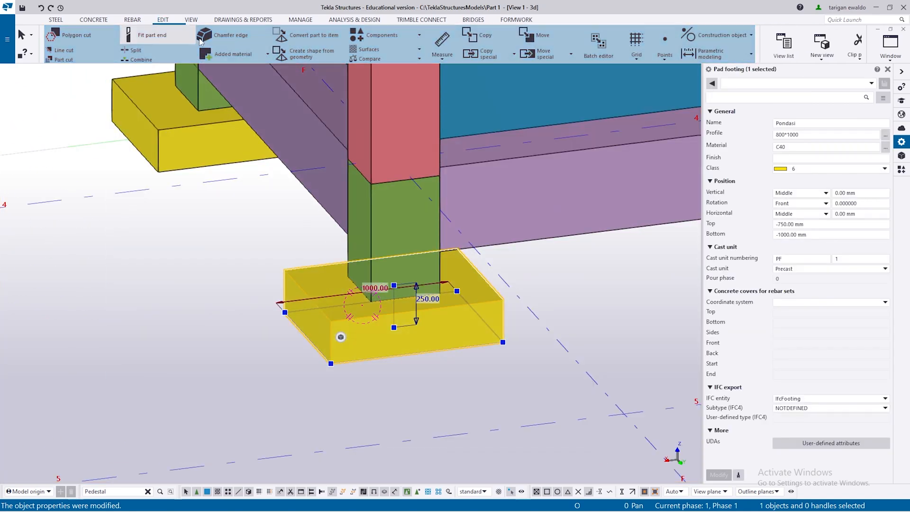
left_click(206, 40)
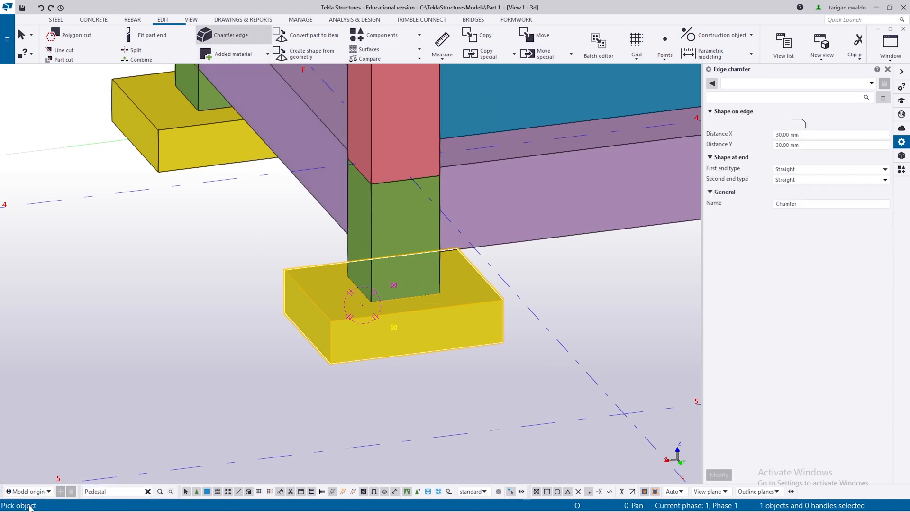
left_click(317, 316)
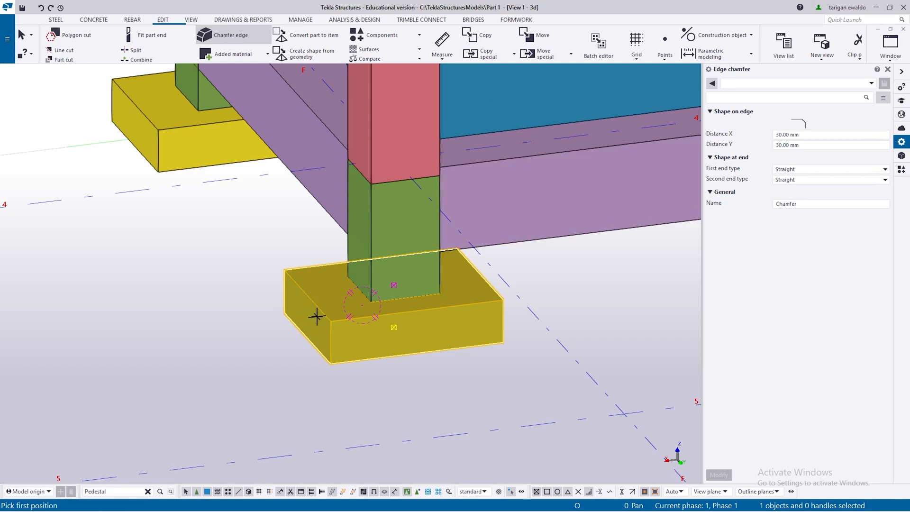
left_click(284, 268)
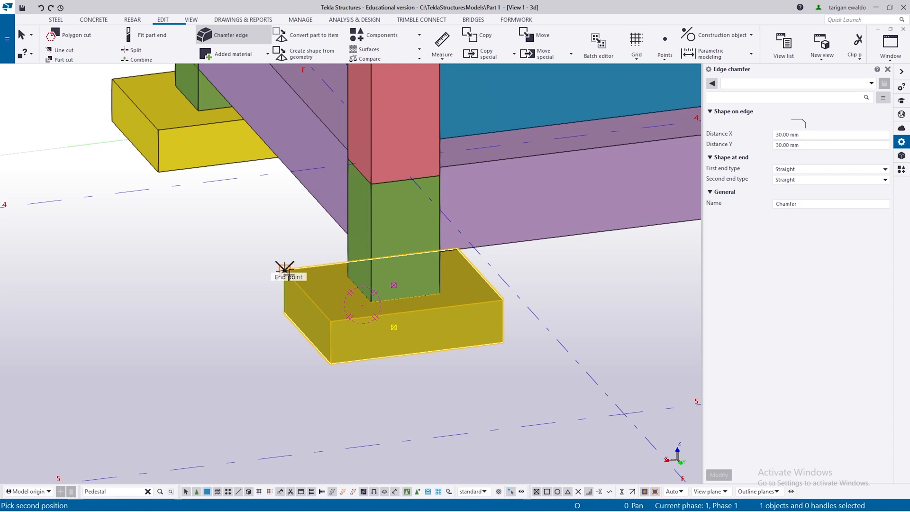
left_click(331, 321)
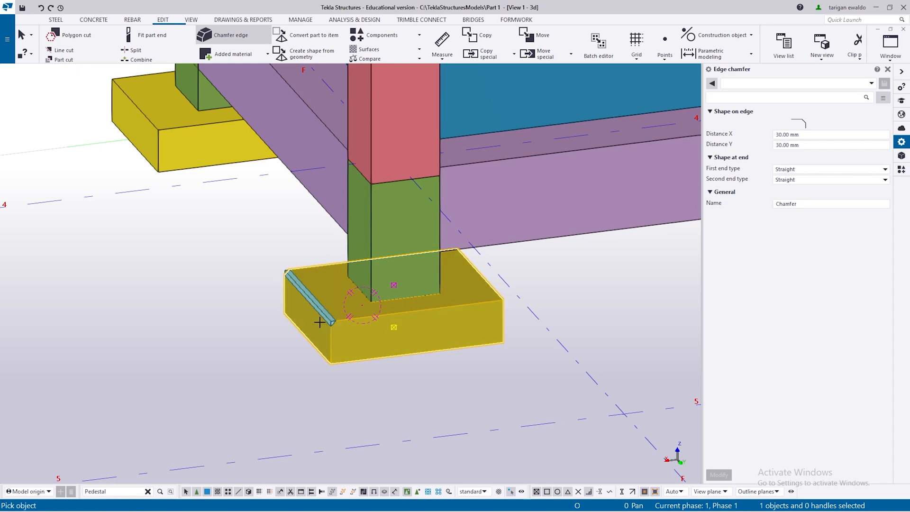
- Chamfer the long top edge of the footing facing grid line 5 with the same 30 mm distances
scroll(328, 319, "up", 2)
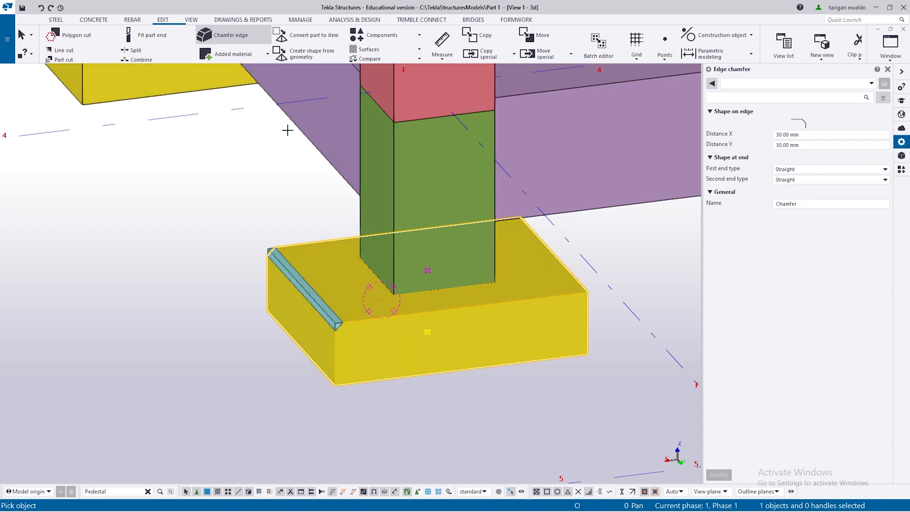
scroll(344, 330, "up", 2)
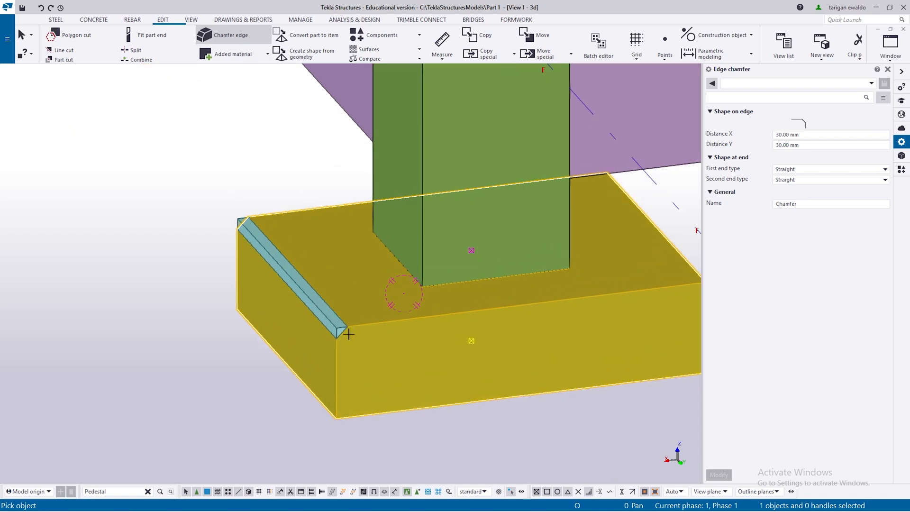
left_click(383, 344)
left_click(336, 327)
scroll(379, 338, "down", 2)
left_click(617, 288)
- Chamfer the short top edge of the footing on the frame side at 30 mm and end the chamfer command
scroll(574, 305, "up", 2)
middle_click_drag(575, 325, 506, 320, "ctrl")
left_click(545, 333)
scroll(627, 301, "up", 1)
left_click(605, 295)
scroll(399, 331, "down", 4)
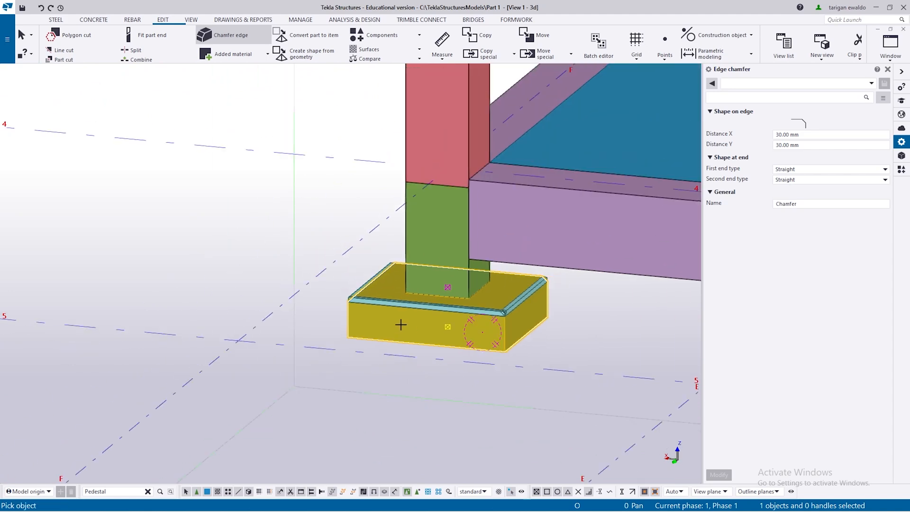
key("Escape")
- Examine the chamfered top edges of the corner footing from the side and from above
scroll(423, 314, "down", 2)
scroll(439, 300, "up", 2)
scroll(453, 288, "up", 3)
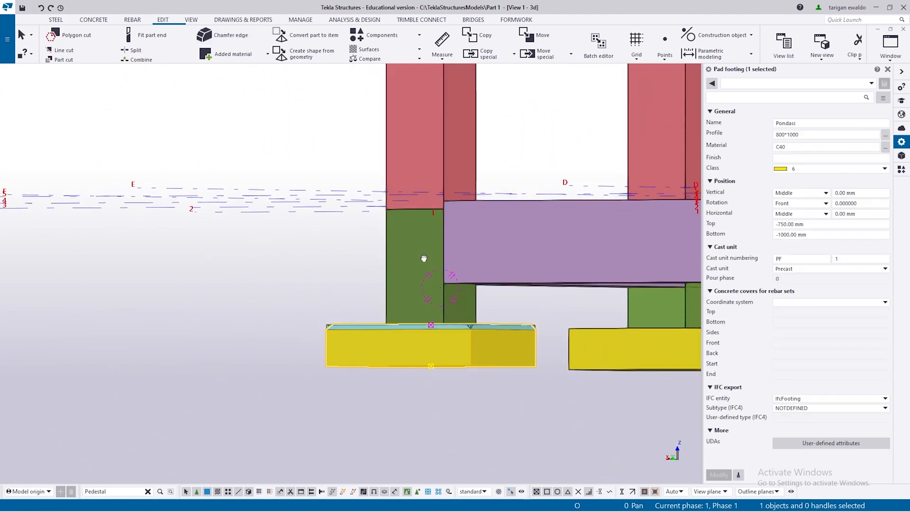
left_click(529, 254)
scroll(439, 285, "down", 2)
middle_click_drag(445, 293, 500, 294, "ctrl")
left_click(488, 348)
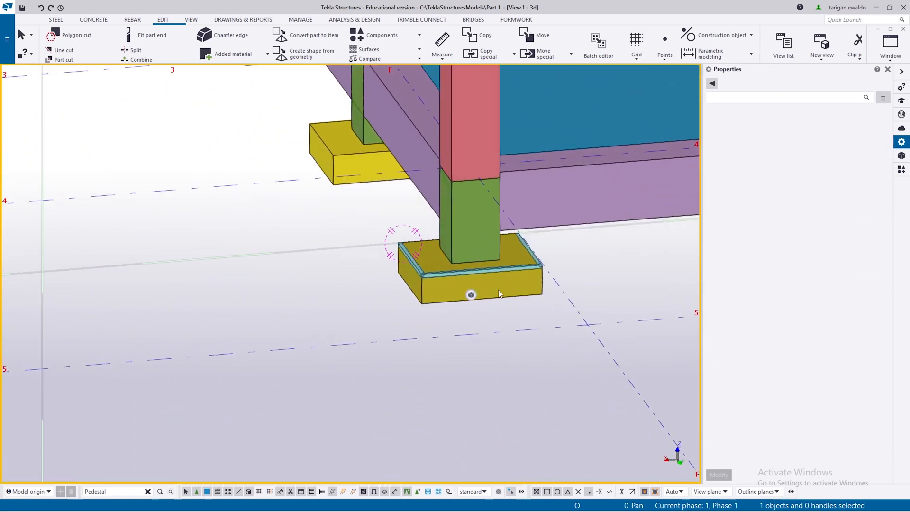
- Select the corner footing together with its three edge chamfers and show only the selected objects
left_click(500, 294)
scroll(544, 298, "up", 2)
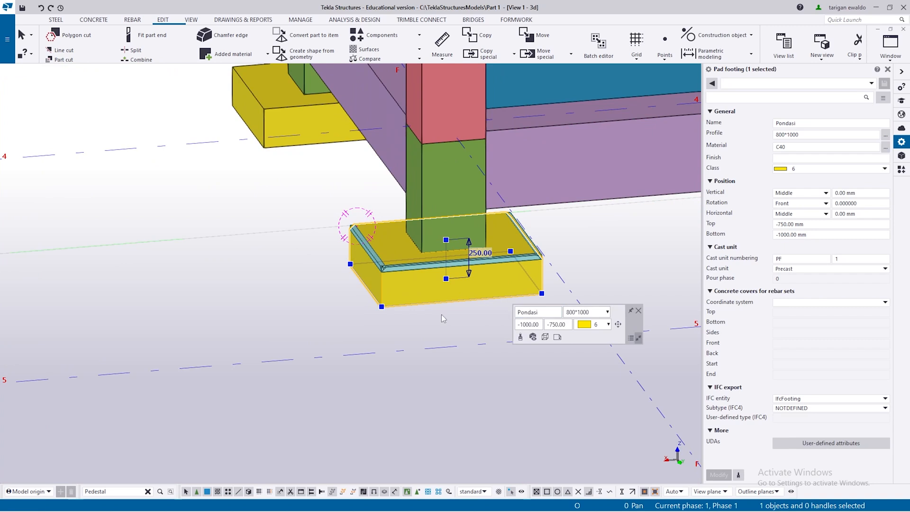
left_click(382, 311)
left_click_drag(485, 326, 366, 259)
left_click(344, 315)
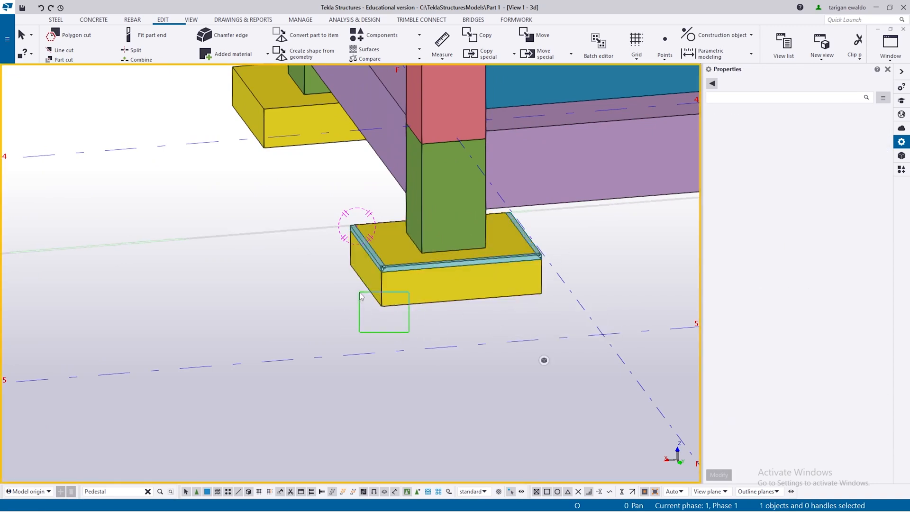
left_click_drag(344, 269, 344, 269)
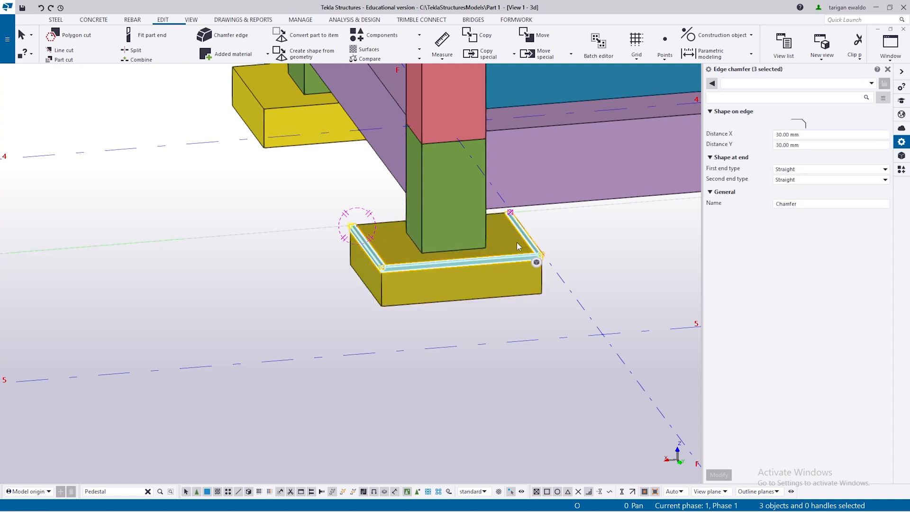
left_click(487, 294, "shift")
scroll(493, 293, "down", 2)
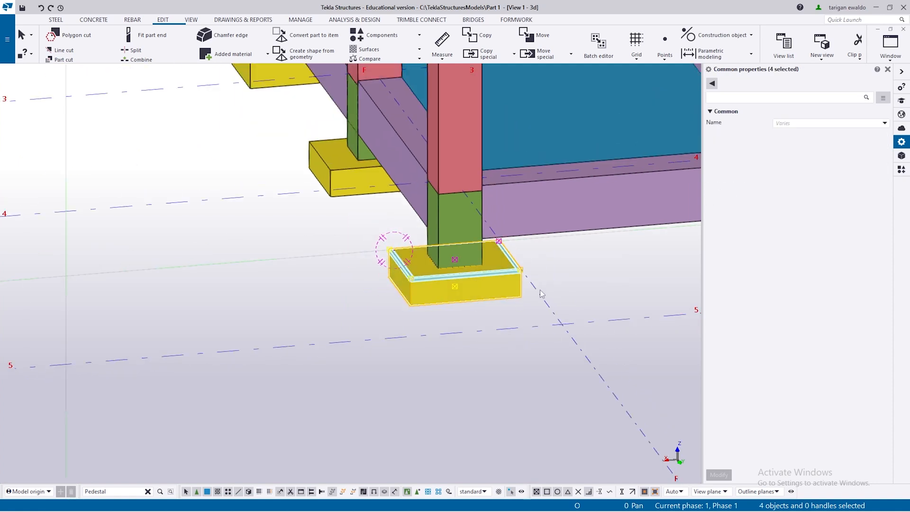
right_click(559, 277)
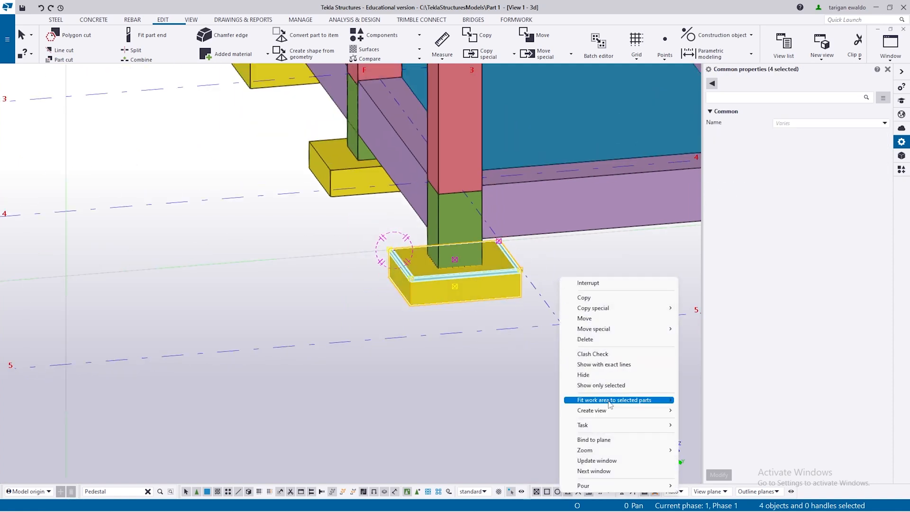
left_click(606, 387)
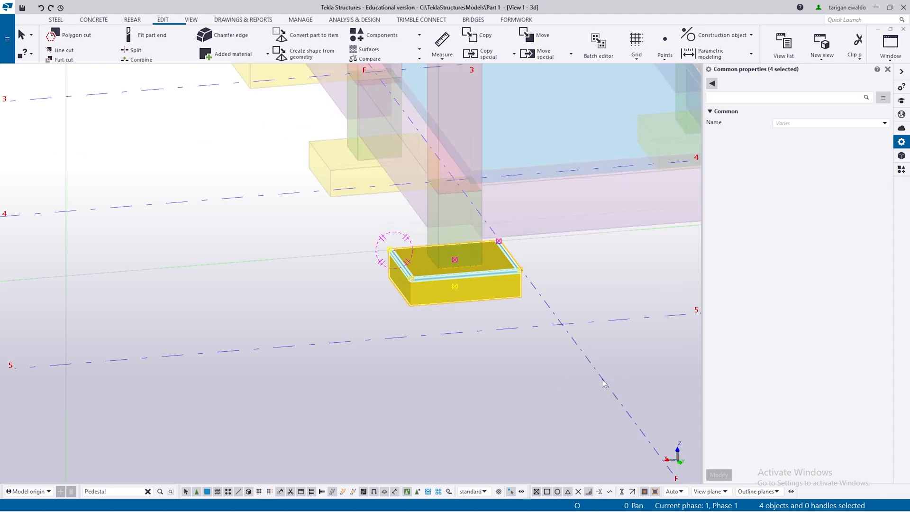
- Chamfer the remaining long top edge of the footing, on the side away from grid line 5, with 30 mm distances
left_click(517, 310)
scroll(476, 293, "down", 3)
middle_click_drag(465, 339, 550, 309, "ctrl")
scroll(476, 328, "up", 1)
scroll(445, 302, "up", 4)
middle_click_drag(550, 309, 409, 349)
scroll(286, 422, "up", 2)
middle_click_drag(225, 356, 133, 93)
left_click(255, 335)
left_click(223, 35)
scroll(148, 262, "up", 5)
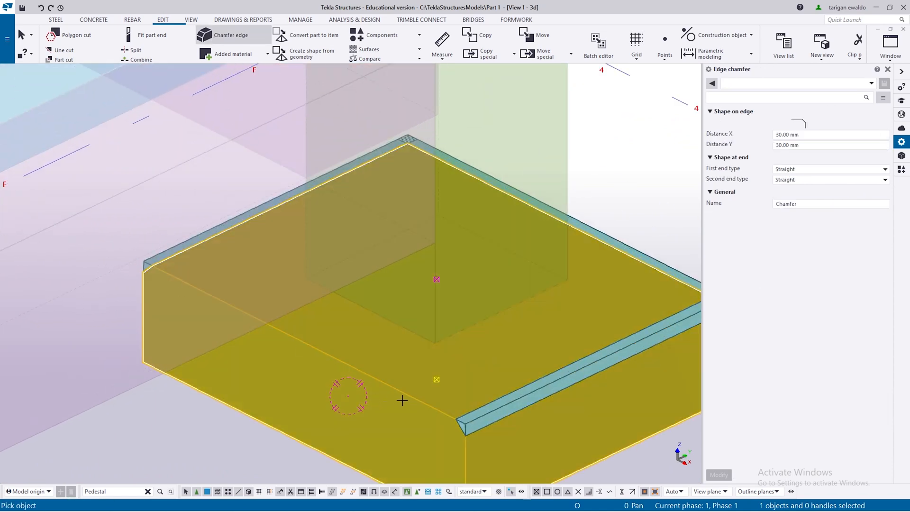
left_click(403, 401)
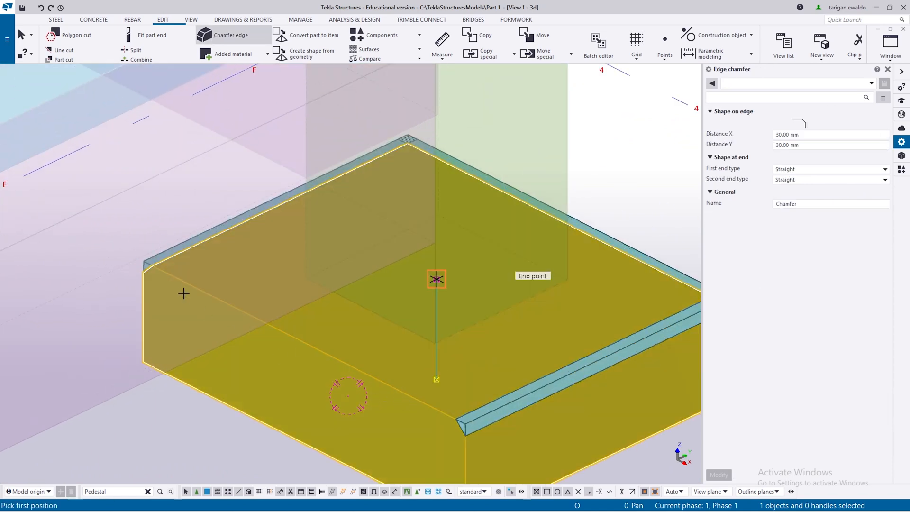
left_click(144, 261)
left_click(464, 424)
scroll(372, 363, "down", 3)
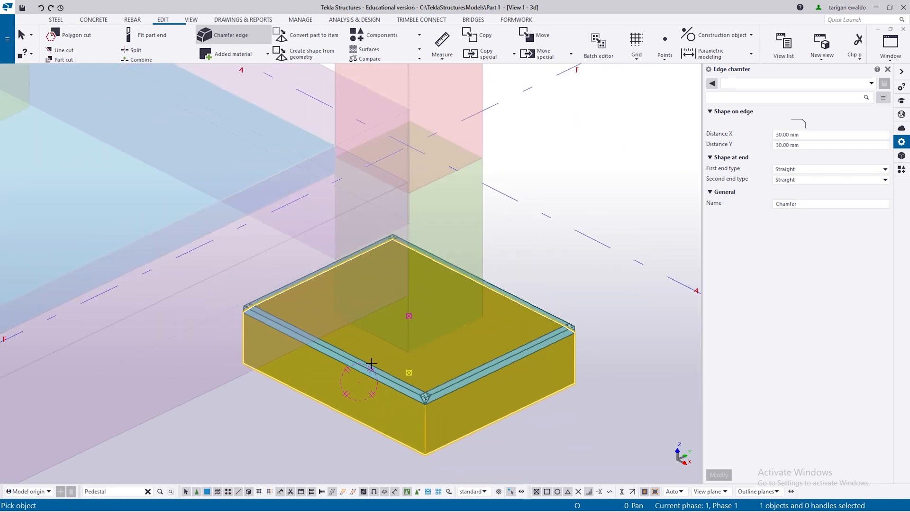
key("Escape")
- Select the chamfer on the long edge facing grid line 5 and set its Distance Y to 100 mm
scroll(417, 358, "down", 1)
middle_click_drag(452, 358, 399, 361, "ctrl")
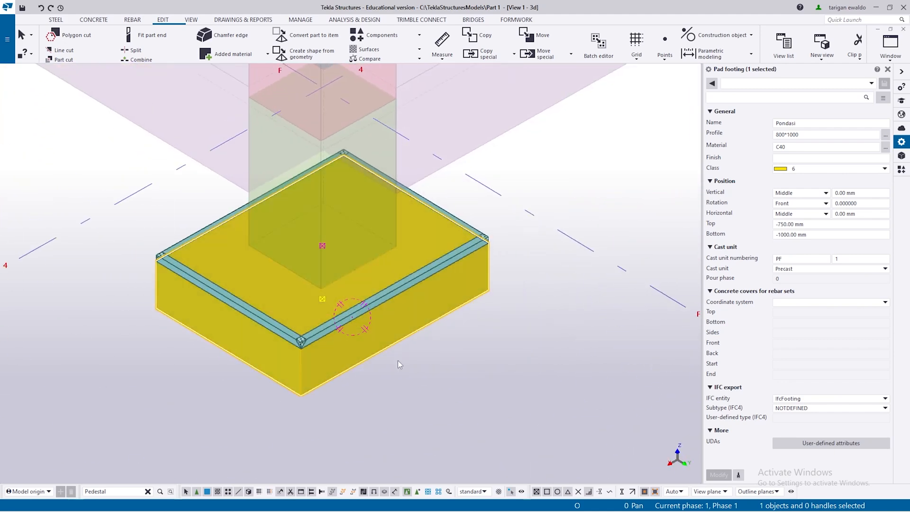
left_click(341, 330)
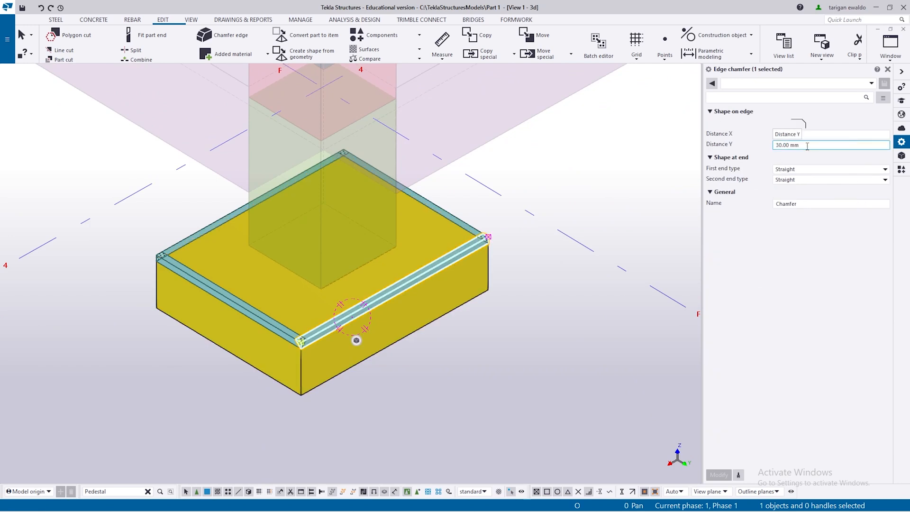
type("100")
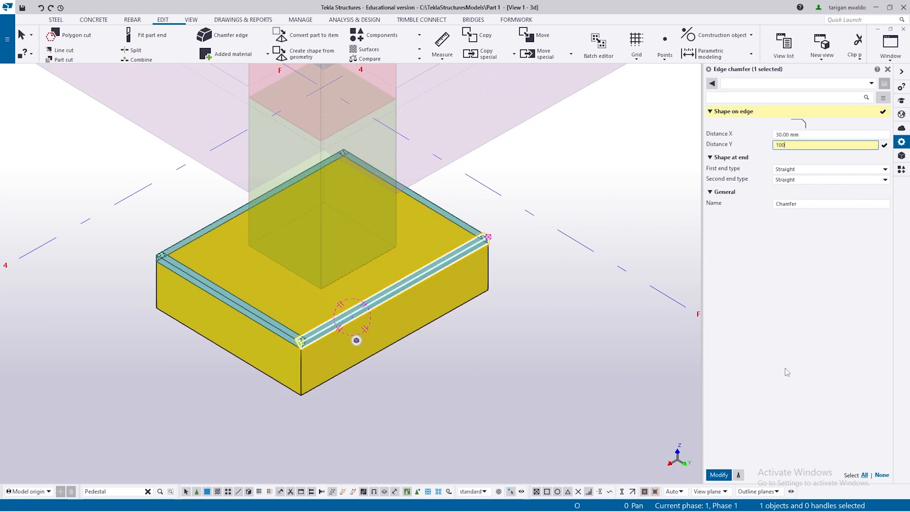
left_click(723, 472)
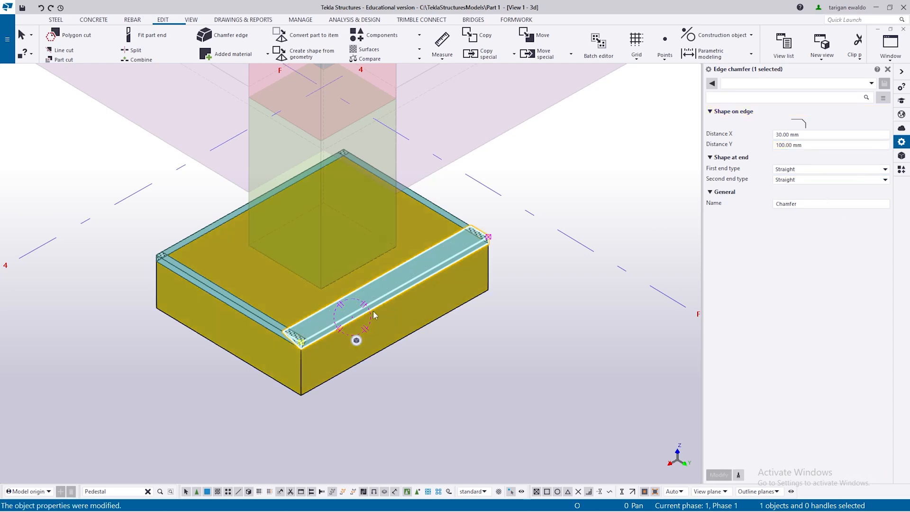
- Increase Distance Y of the selected long-edge chamfer to 200 mm
scroll(353, 312, "up", 5)
middle_click_drag(342, 283, 387, 284, "ctrl")
type("200")
key("Return")
scroll(620, 254, "down", 3)
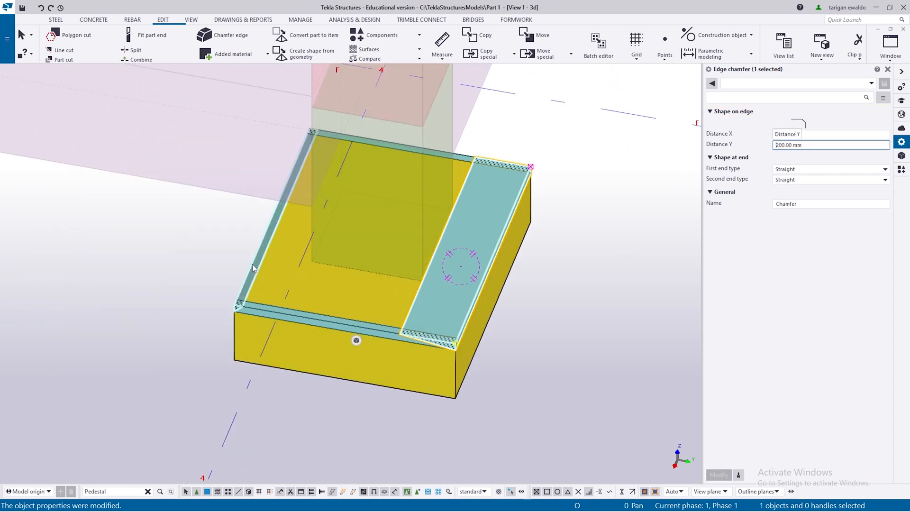
- Set Distance Y of the chamfer on the opposite long edge of the footing to 200 mm
left_click(255, 264)
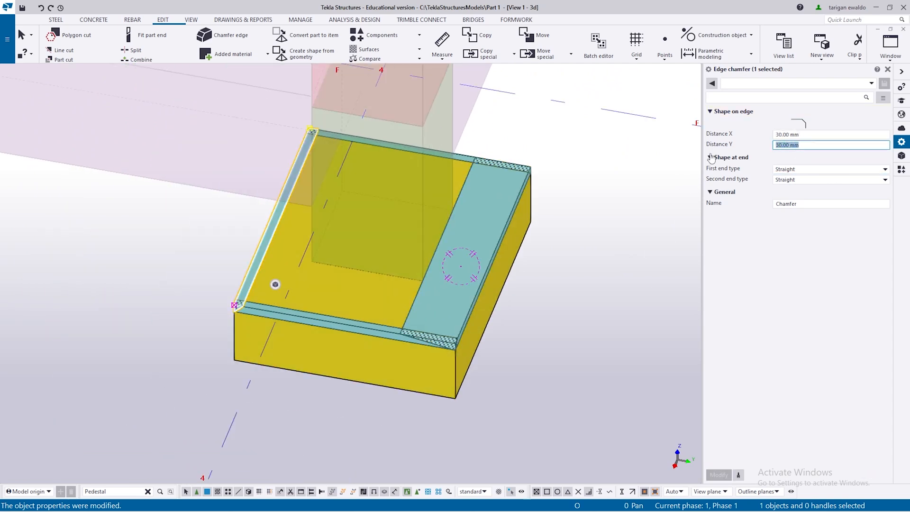
type("200")
key("Return")
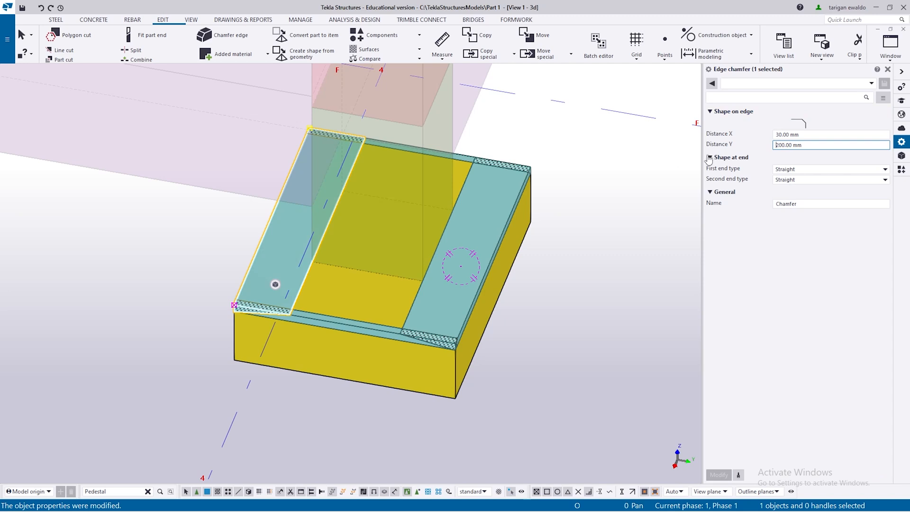
- Select the chamfer on the footing's outer short edge and set its Distance X to 200 mm
left_click(368, 334)
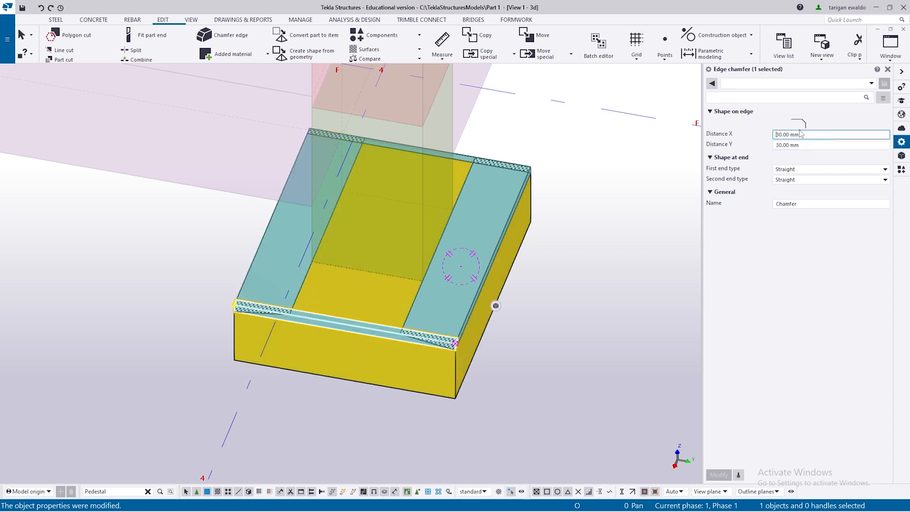
type("200")
key("Return")
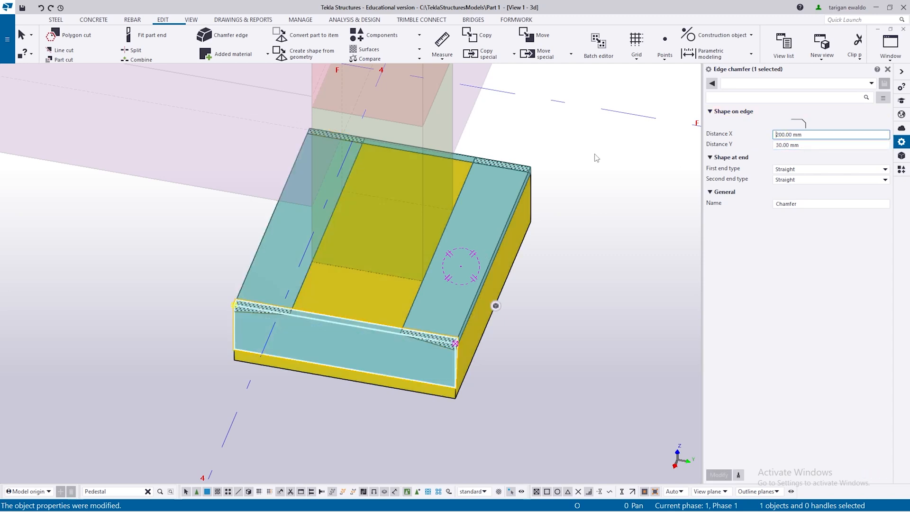
- Set the outer short-edge chamfer's Distance Y to 200 mm and its Distance X first to 30 mm, finally to 50 mm
triple_click(807, 146)
type("200")
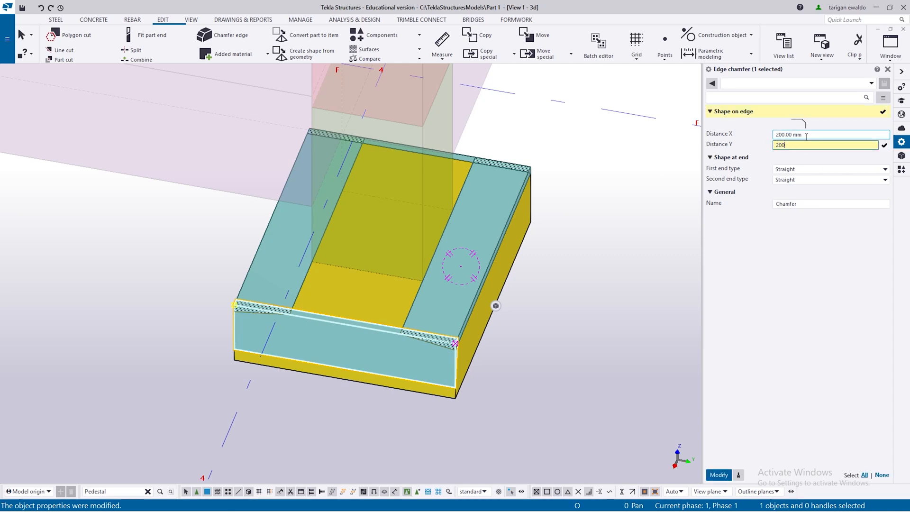
key("shift+Tab")
type("3")
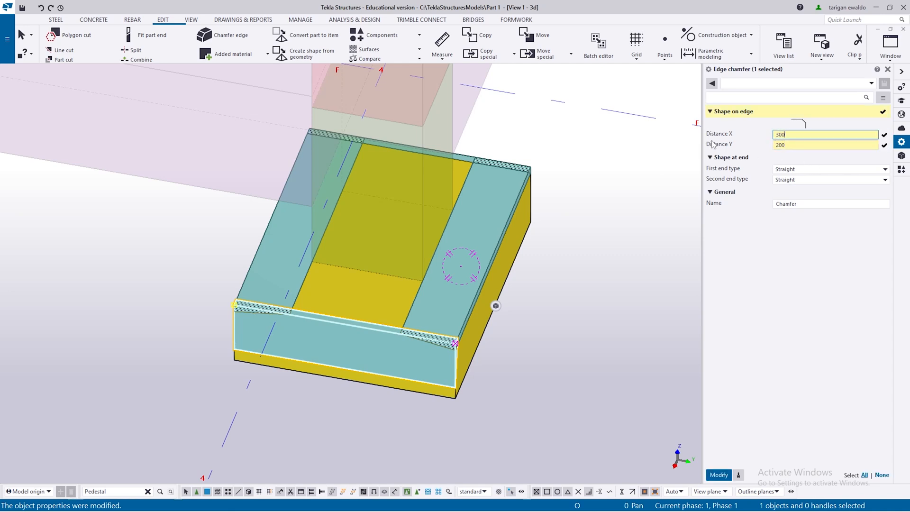
type("0")
key("Return")
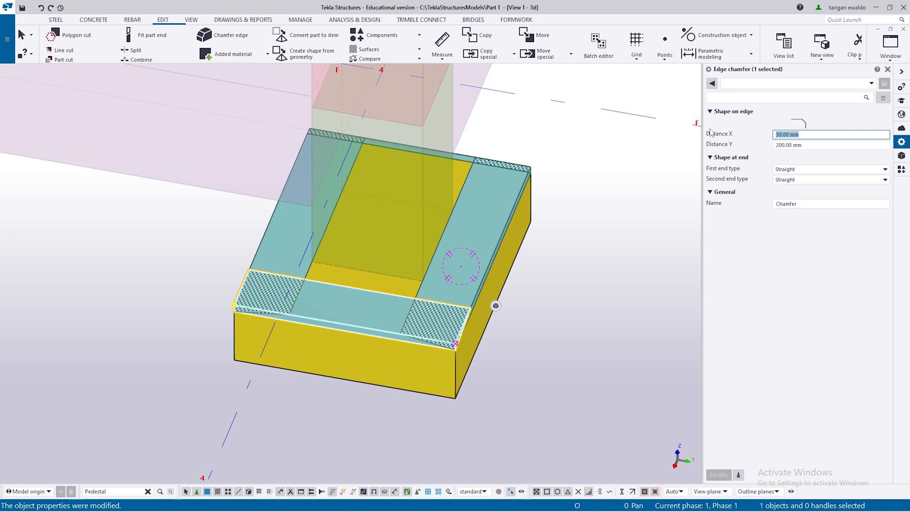
type("50")
key("Return")
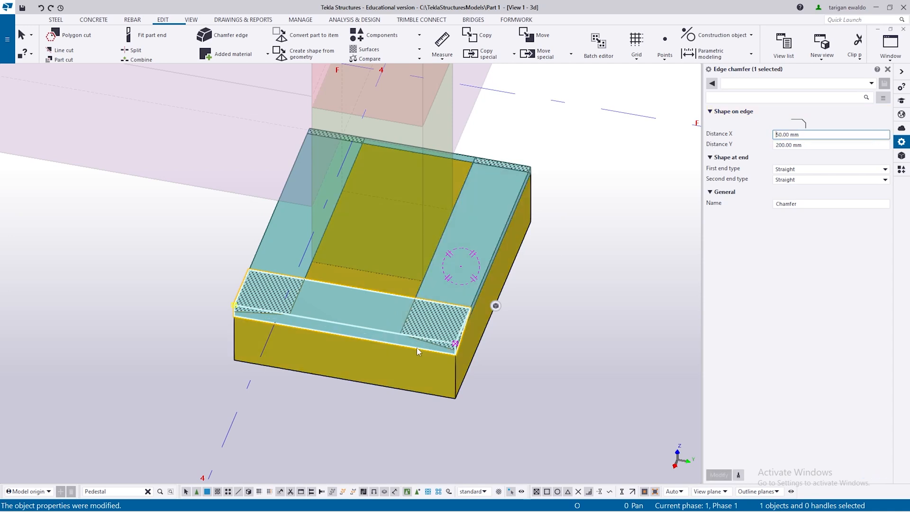
- Select both long-edge chamfers of the footing and set their Distance X to 50 mm
scroll(417, 348, "up", 1)
middle_click_drag(430, 347, 371, 309, "ctrl")
left_click(585, 308)
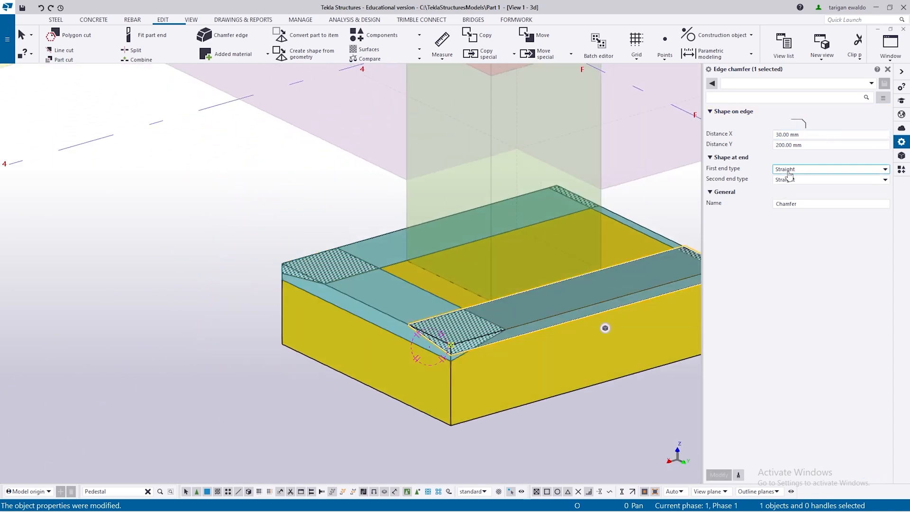
left_click(788, 135)
left_click(390, 251, "ctrl")
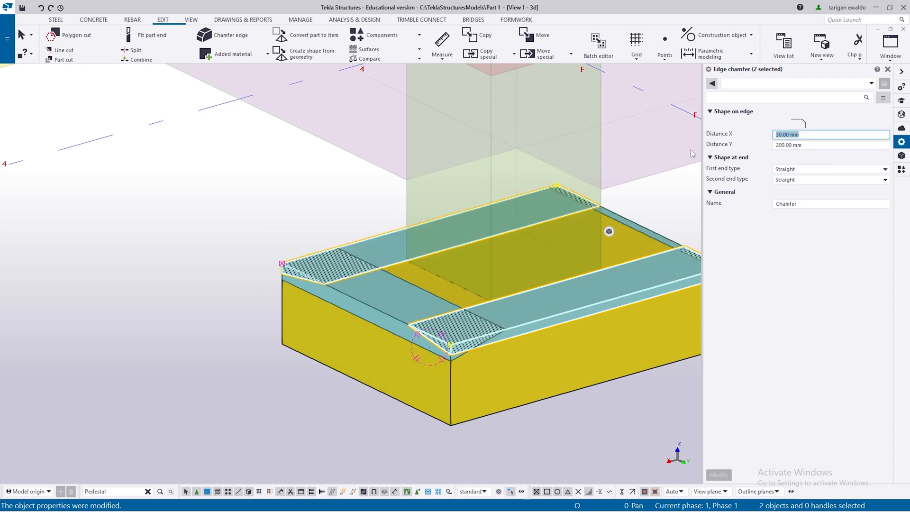
type("50")
key("Return")
scroll(388, 322, "down", 2)
- Set the remaining short-edge chamfer's Distance X to 50 mm and its Distance Y to 200 mm
left_click(637, 303)
middle_click_drag(637, 301, 591, 255, "ctrl")
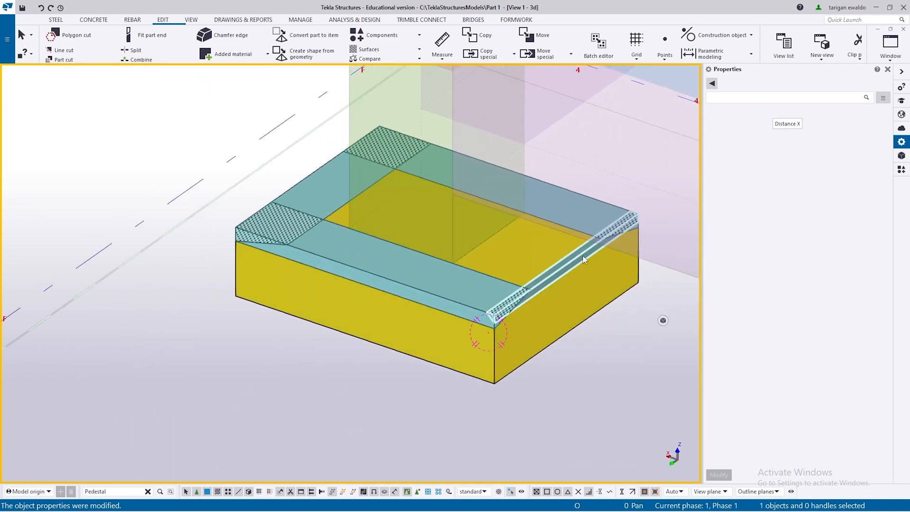
left_click(582, 255)
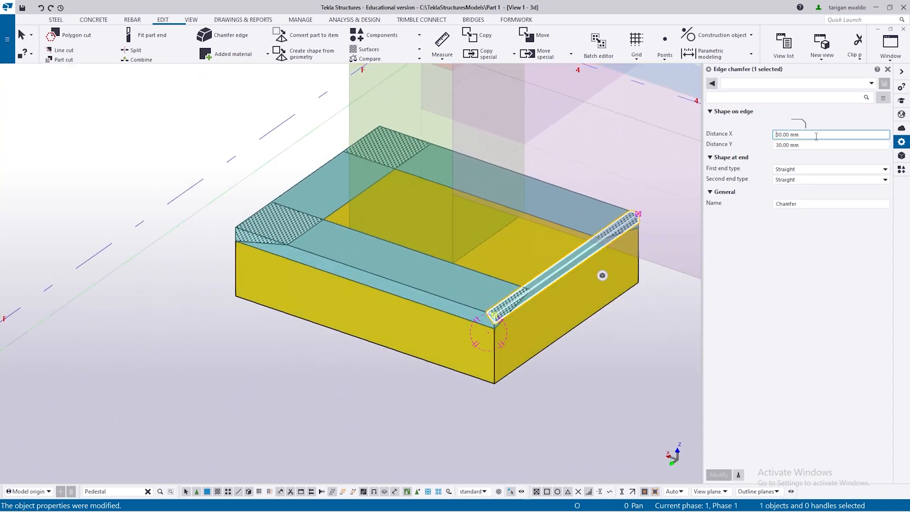
type("50")
left_click(800, 145)
type("200")
left_click(721, 475)
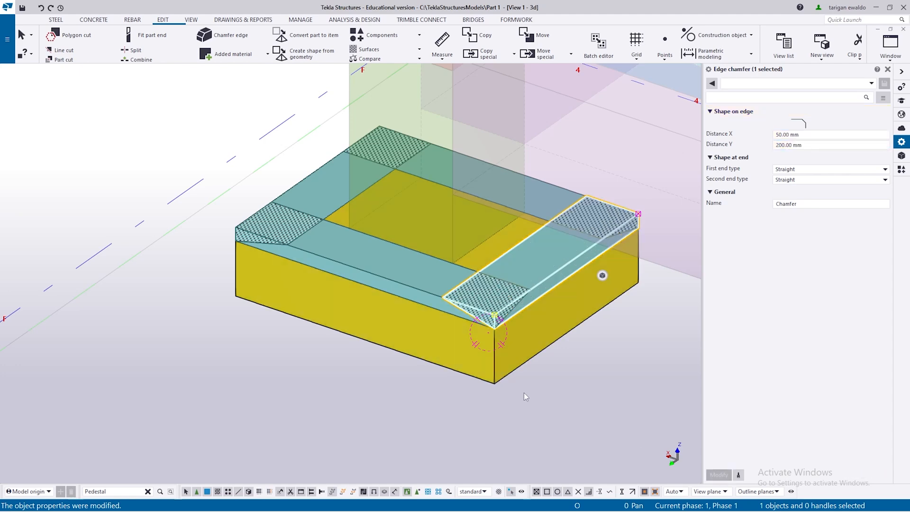
- Try a Distance Y of 350 mm on the selected short-edge chamfer and return it to 200 mm
mouse_move(516, 312)
middle_mouse_down("ctrl")
mouse_move(441, 279)
mouse_move(541, 297)
middle_mouse_up("ctrl")
scroll(388, 289, "up", 1)
middle_click_drag(392, 276, 441, 284, "ctrl")
left_click(804, 145)
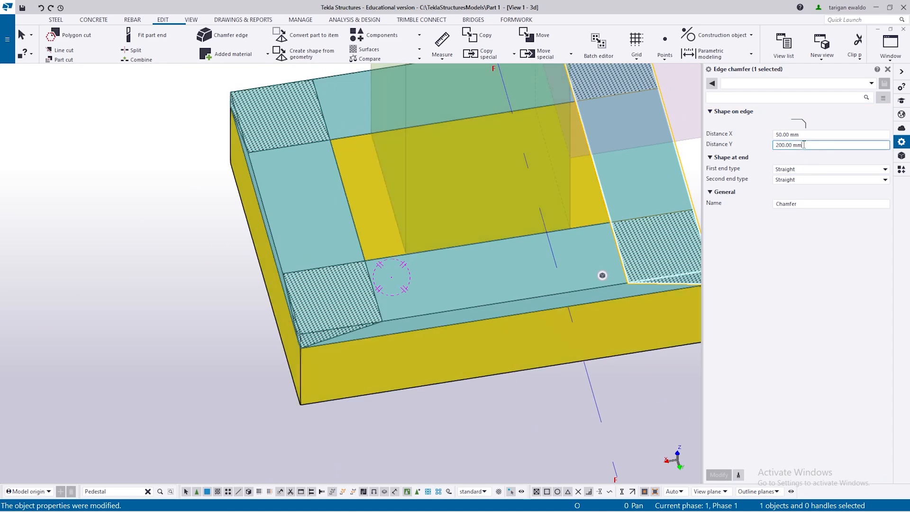
type("350")
key("Return")
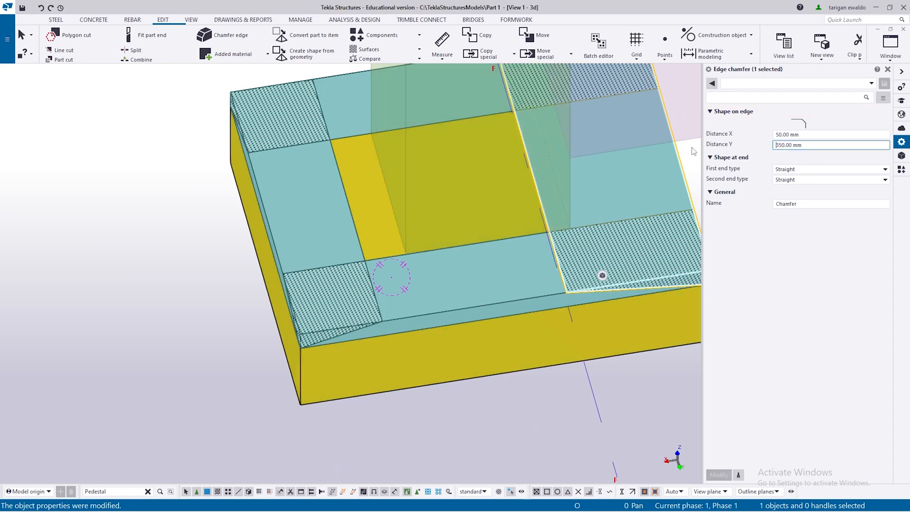
middle_click_drag(562, 244, 823, 169, "ctrl")
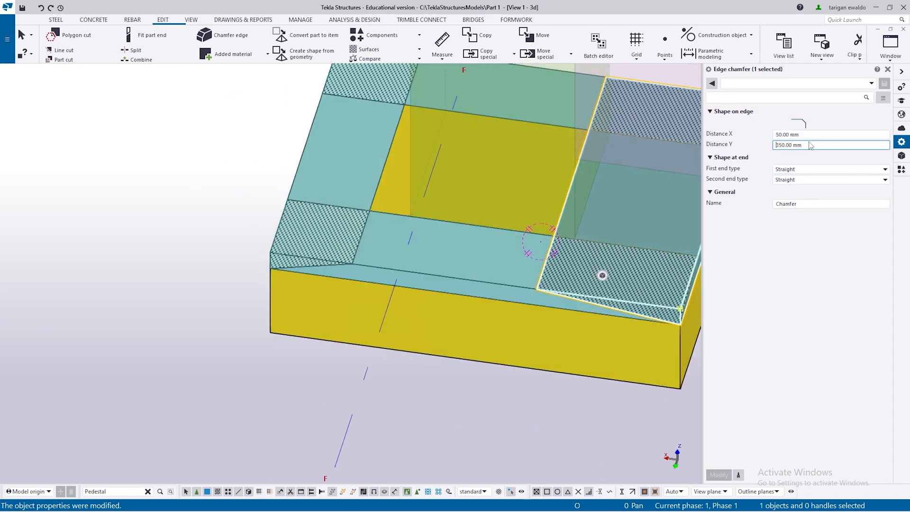
type("200")
key("Return")
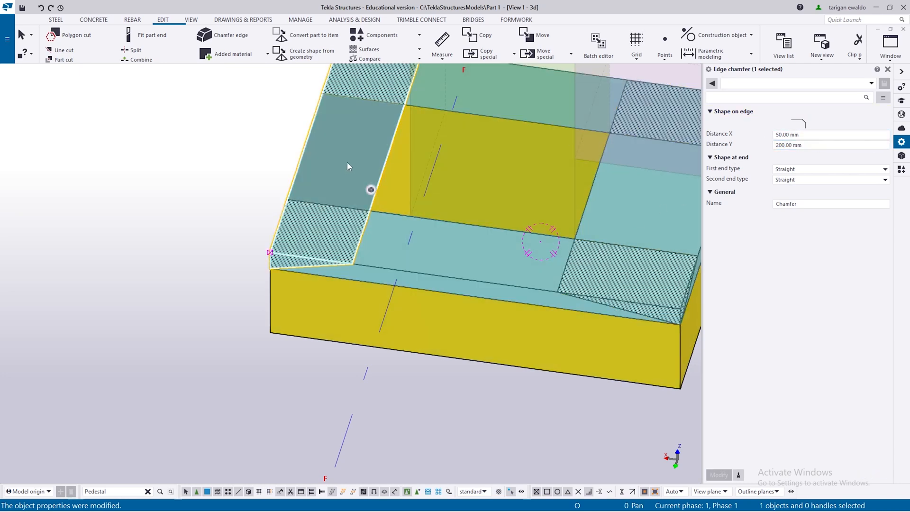
- Set Distance Y of the opposite short-edge chamfer to 300 mm and deselect it
triple_click(804, 146)
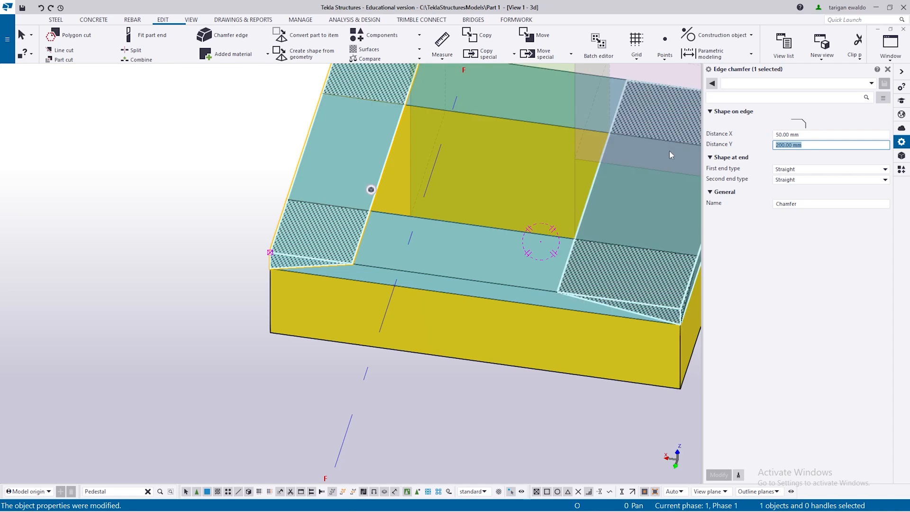
type("300")
key("Return")
scroll(220, 217, "down", 2)
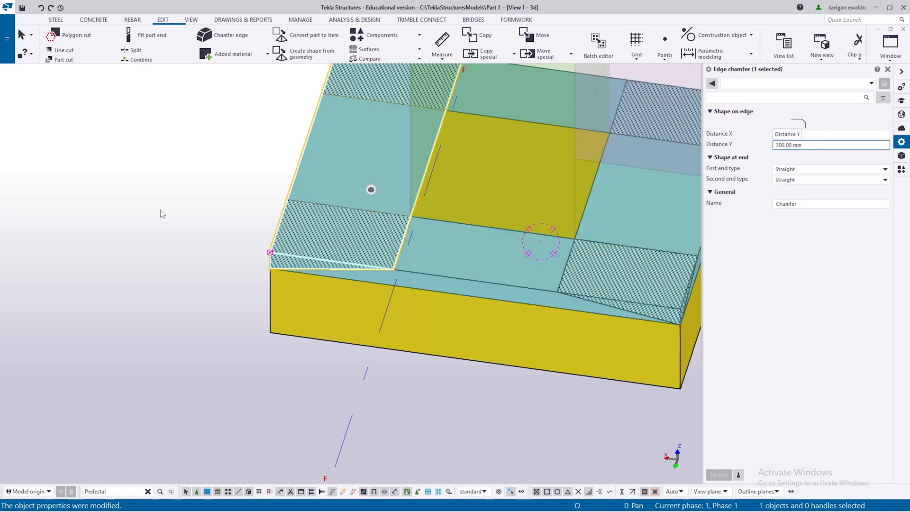
key("Escape")
middle_click_drag(418, 292, 397, 363, "ctrl")
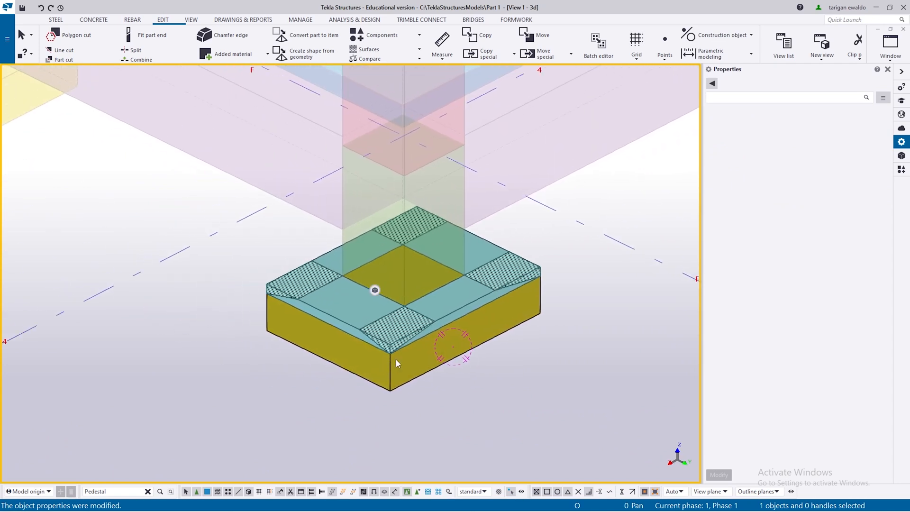
mouse_move(374, 348)
middle_mouse_down("ctrl")
mouse_move(337, 329)
mouse_move(376, 315)
mouse_move(376, 368)
mouse_move(353, 423)
mouse_move(373, 360)
middle_mouse_up("ctrl")
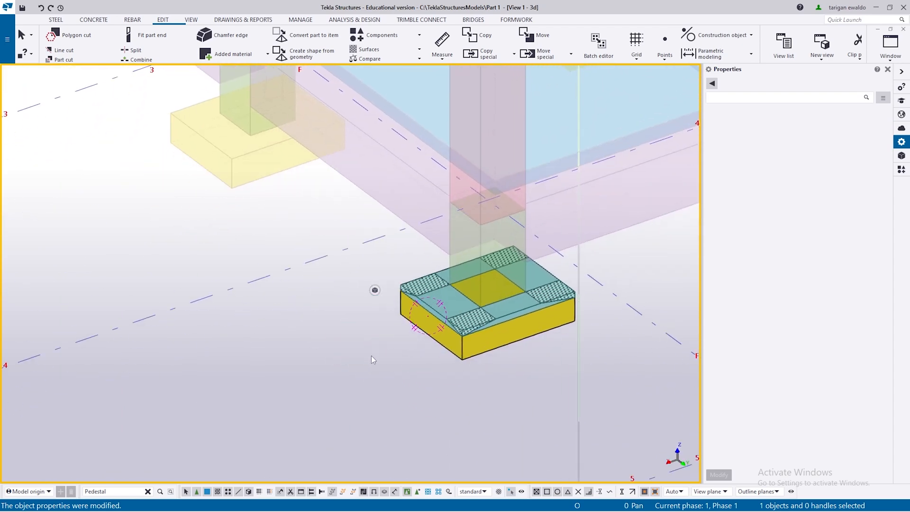
- Hide cuts and added material in the model through the 3D view's object type display settings
double_click(325, 322)
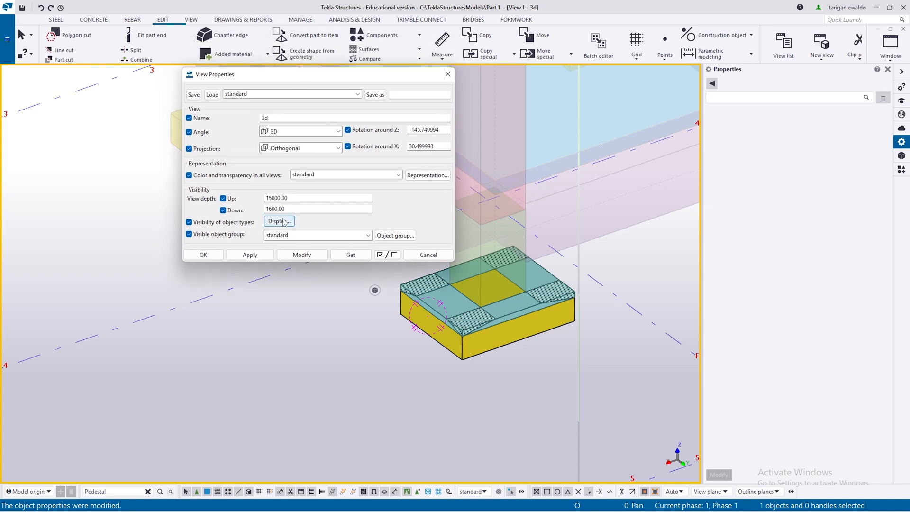
left_click(283, 221)
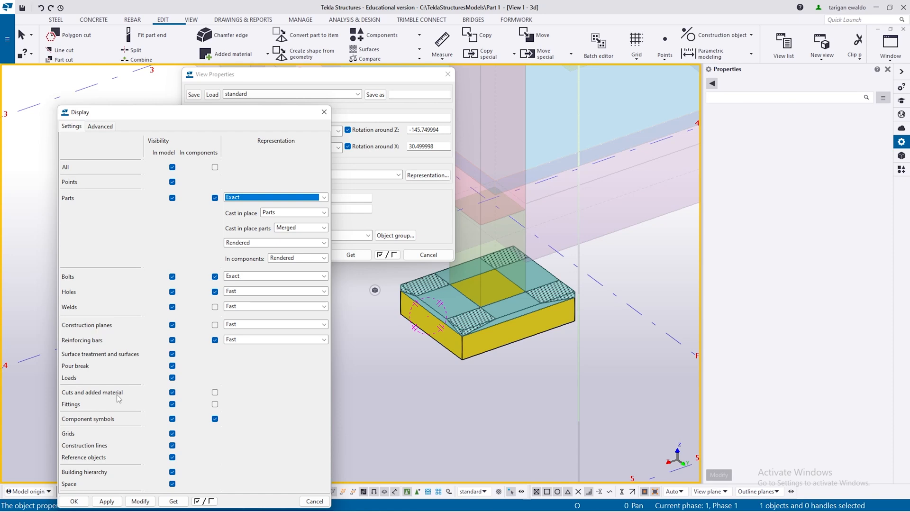
left_click(172, 393)
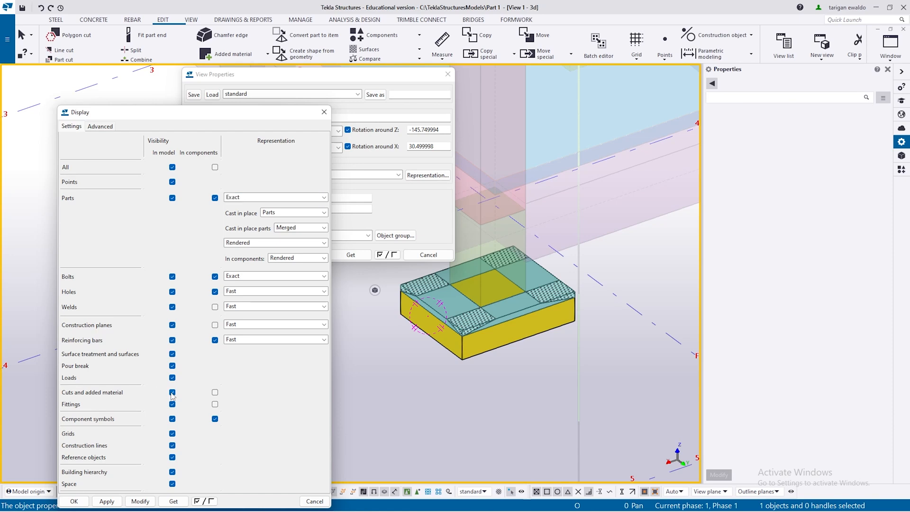
left_click(147, 506)
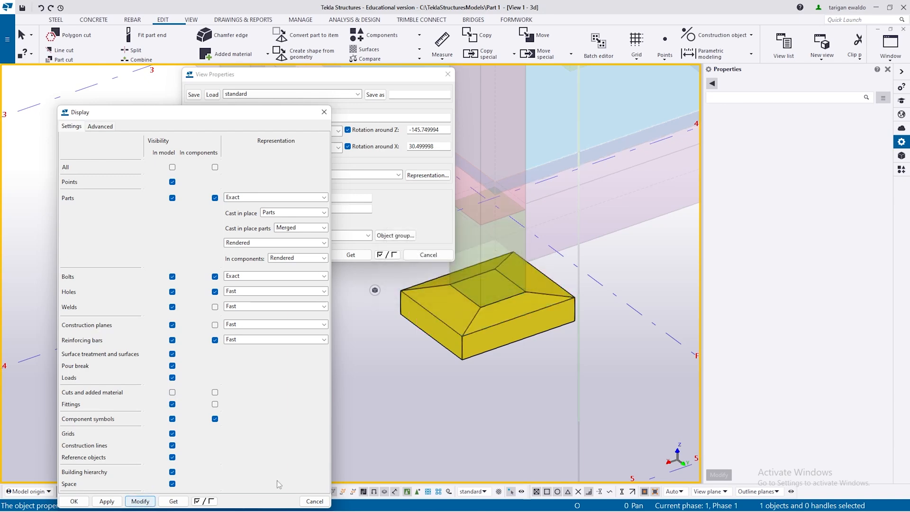
left_click(323, 117)
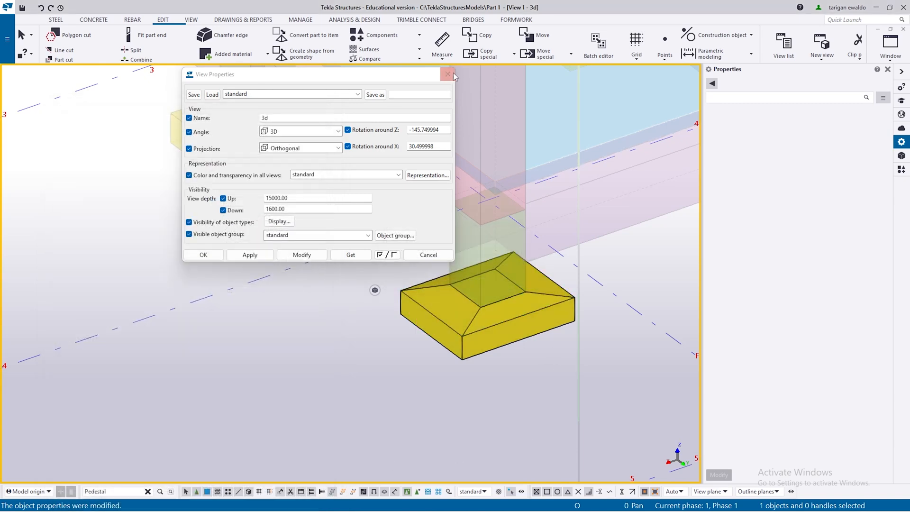
left_click(448, 74)
- Redraw the 3D view of the whole frame model
scroll(529, 309, "up", 3)
middle_click_drag(523, 357, 496, 362, "ctrl")
scroll(420, 402, "down", 5)
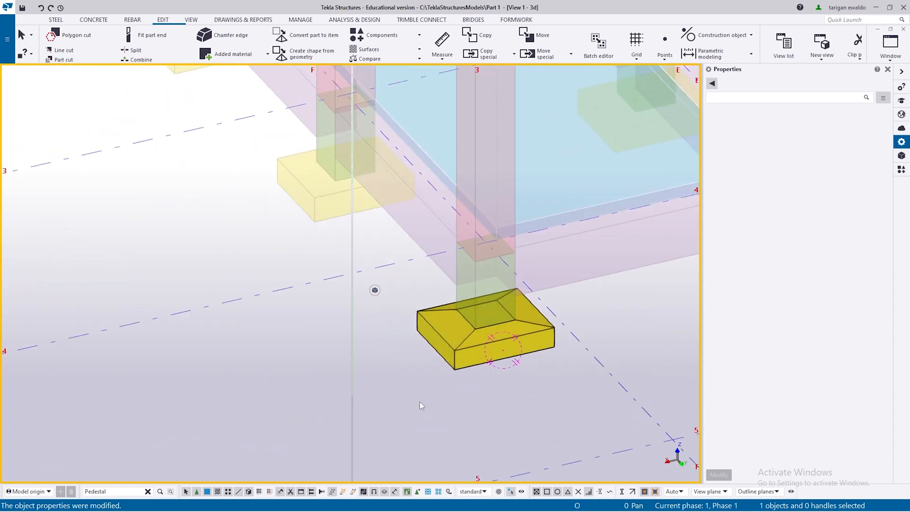
middle_click_drag(425, 385, 474, 354, "ctrl")
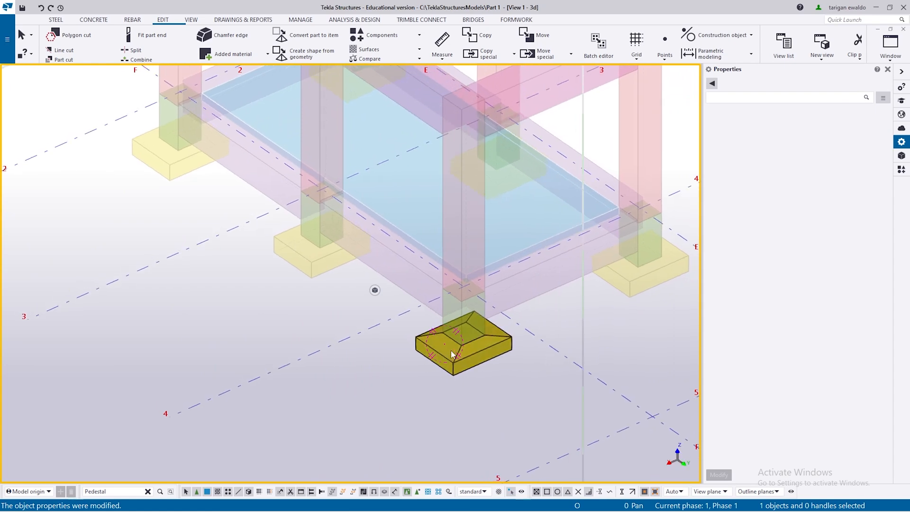
middle_click_drag(415, 258, 470, 214, "ctrl")
middle_click_drag(333, 243, 335, 383, "ctrl")
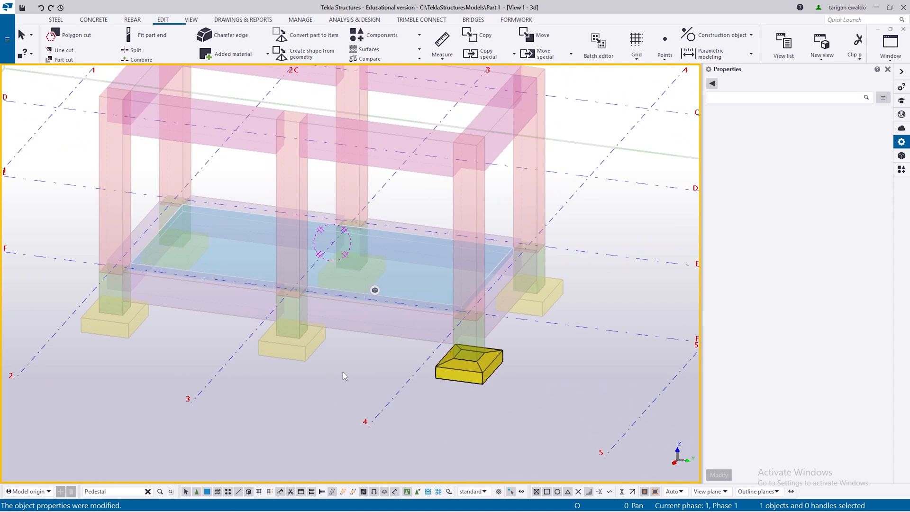
right_click(369, 362)
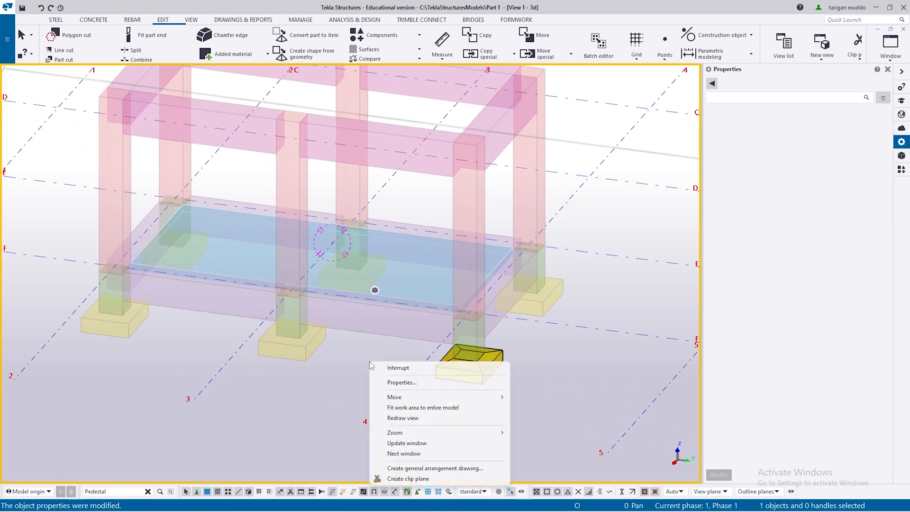
left_click(406, 419)
- Examine the chamfered corner footing beside the plain pad footings along the front of the frame
scroll(405, 420, "down", 3)
scroll(344, 397, "up", 2)
middle_click_drag(330, 373, 364, 381, "ctrl")
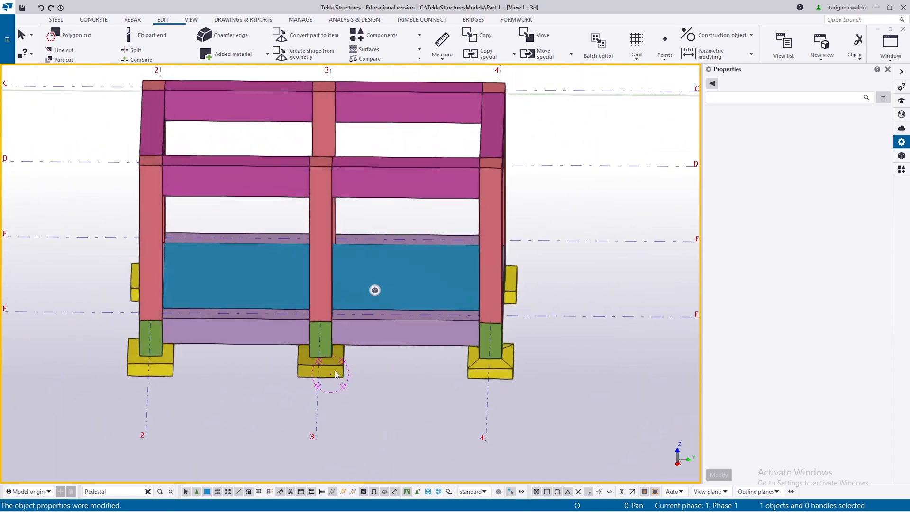
scroll(337, 374, "up", 1)
left_click(337, 374)
scroll(336, 374, "down", 5)
middle_click_drag(448, 382, 477, 385, "ctrl")
scroll(477, 385, "up", 3)
scroll(412, 378, "down", 2)
scroll(412, 377, "up", 2)
- Try to copy the chamfered corner footing's properties to the neighbouring pad footing on grid line 3
left_click(420, 378)
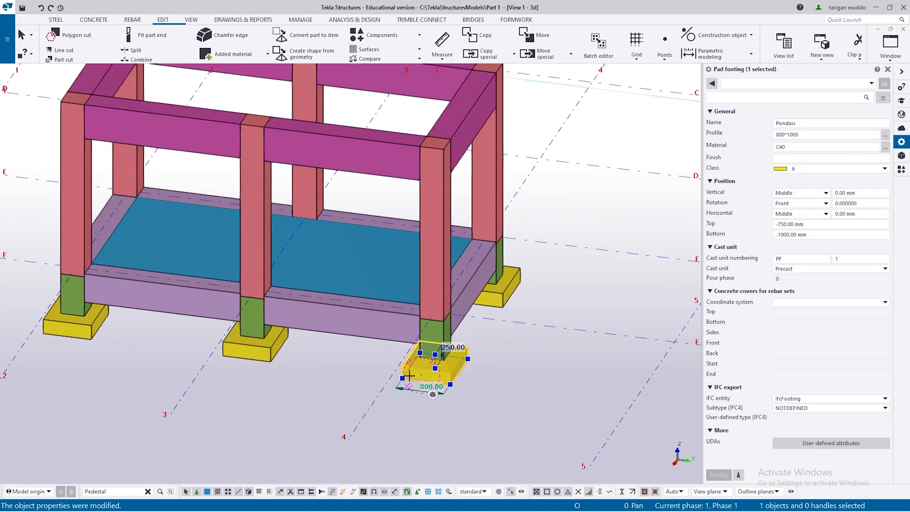
scroll(426, 381, "up", 1)
left_click(739, 475)
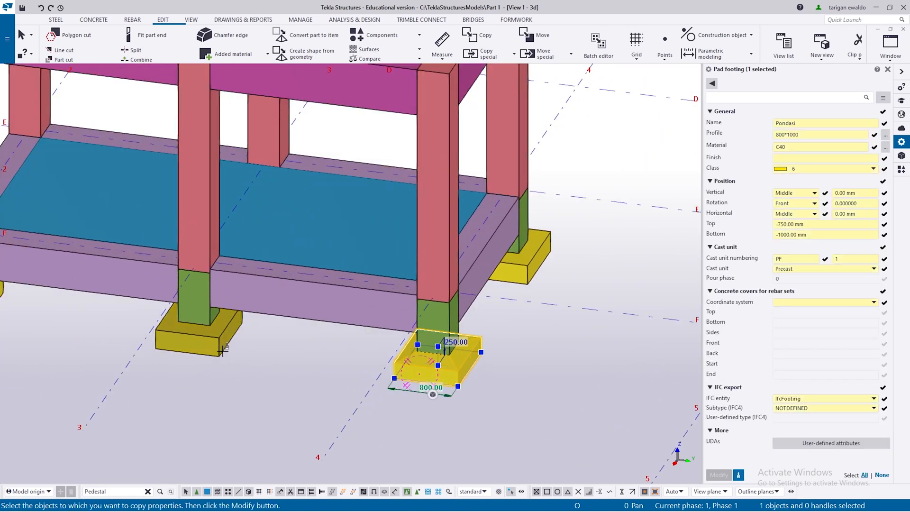
left_click(216, 347)
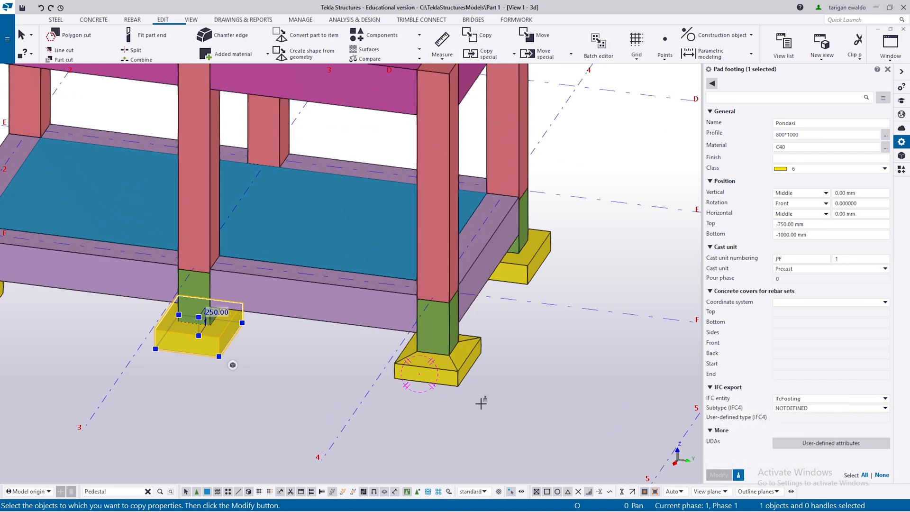
left_click(479, 369)
left_click(745, 477)
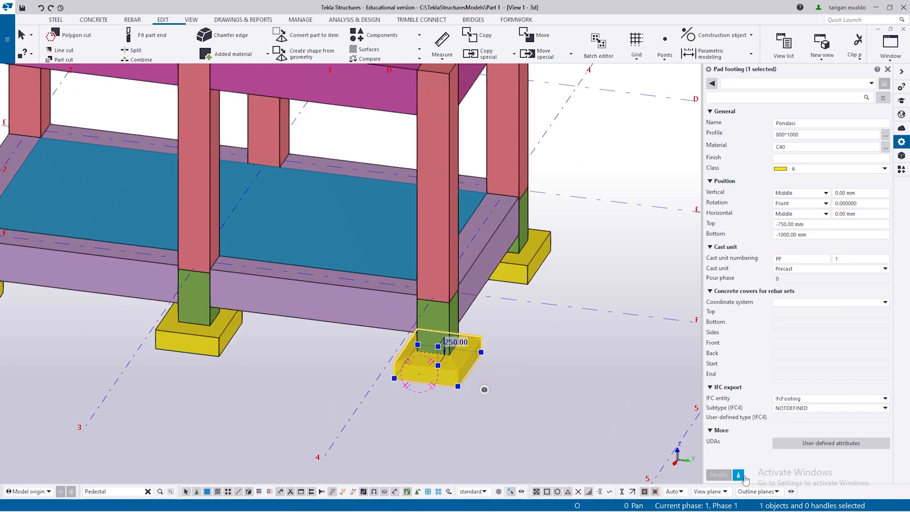
left_click(219, 343)
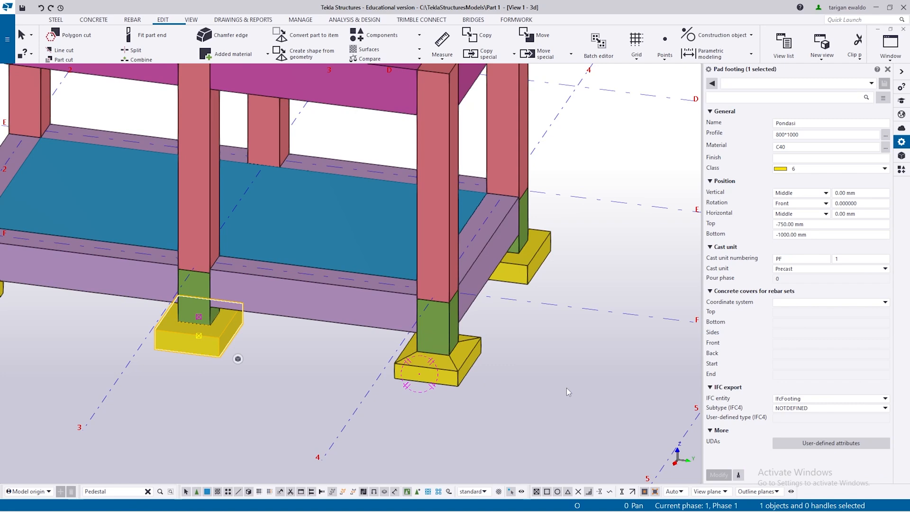
left_click(441, 372)
left_click(738, 474)
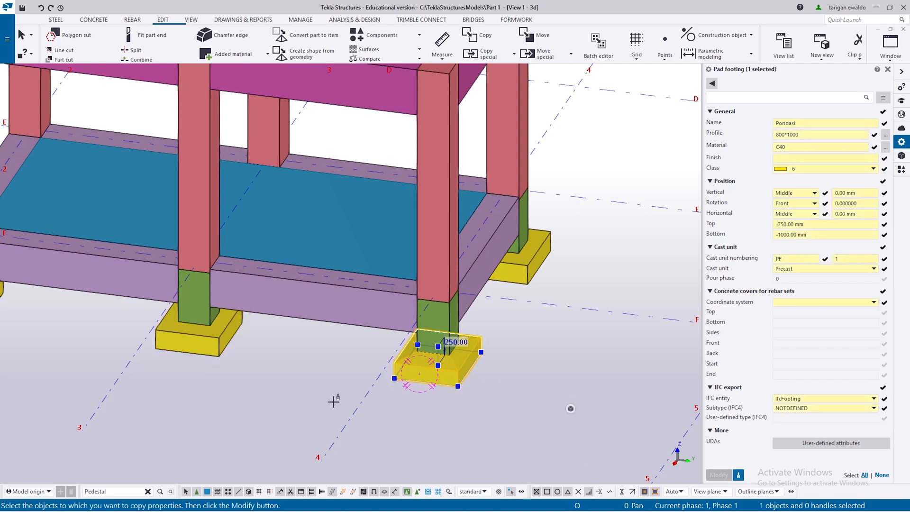
left_click(224, 346)
key("Escape")
- Select the chamfered corner footing, compare it with the plain footings on grid lines 2 and 3, and clear the selection
scroll(284, 386, "down", 1)
scroll(280, 383, "up", 1)
left_click(461, 375)
scroll(503, 386, "up", 1)
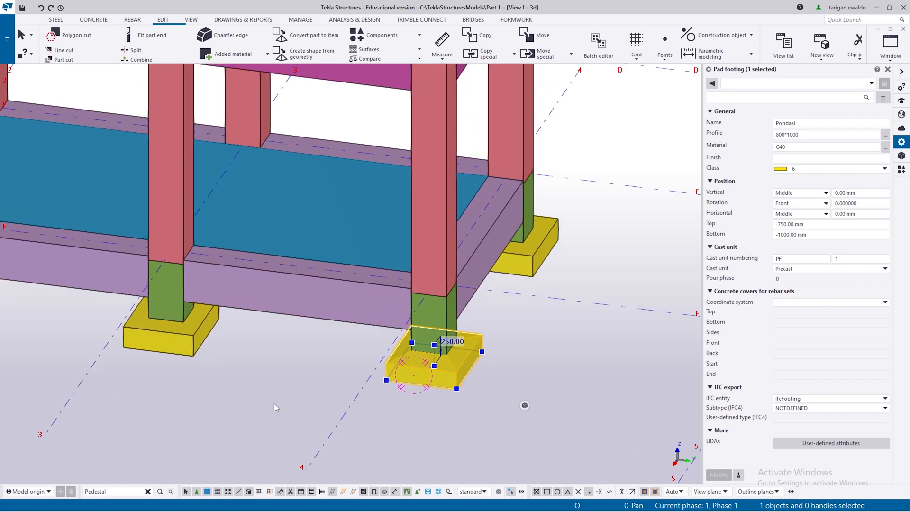
middle_click_drag(311, 407, 426, 411)
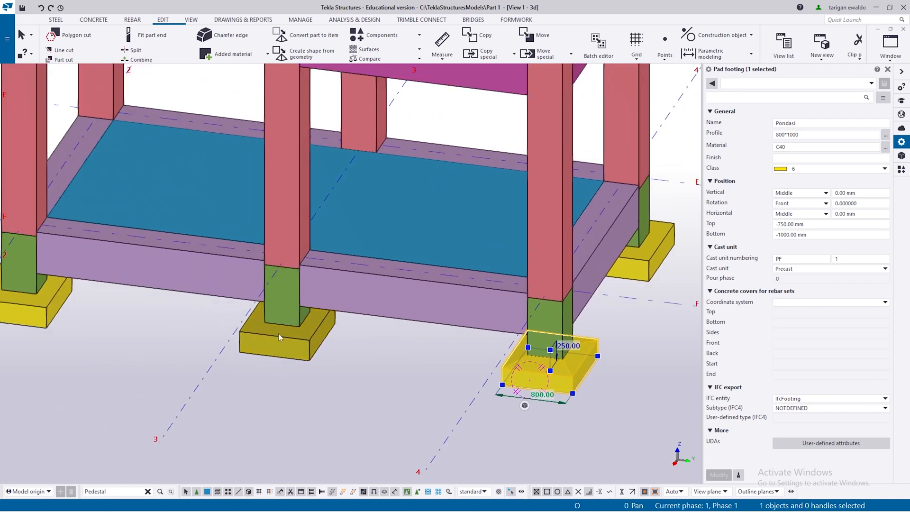
scroll(356, 383, "down", 2)
scroll(340, 371, "up", 1)
scroll(340, 371, "down", 1)
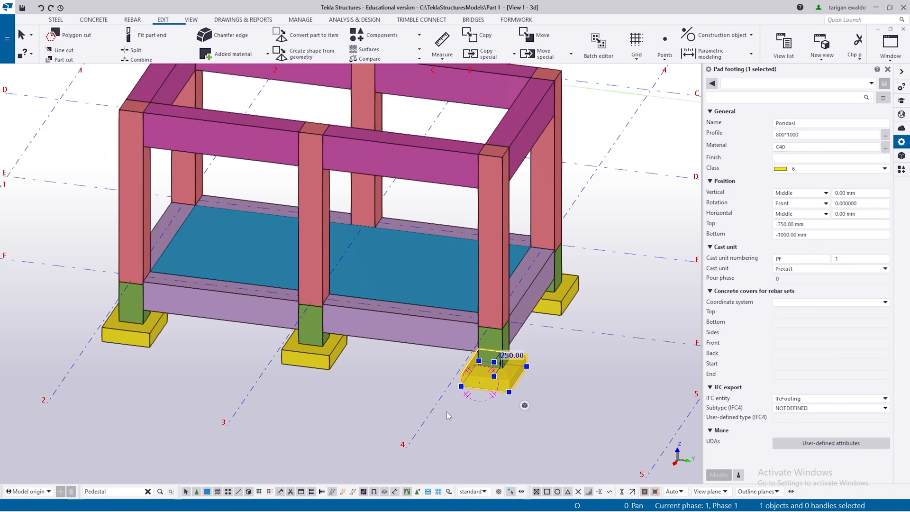
scroll(360, 365, "up", 3)
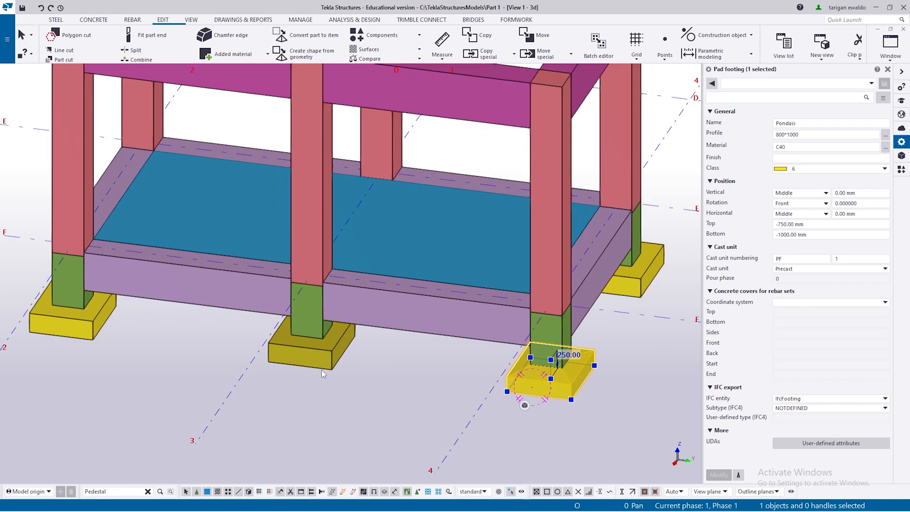
left_click(402, 371)
scroll(394, 368, "down", 1)
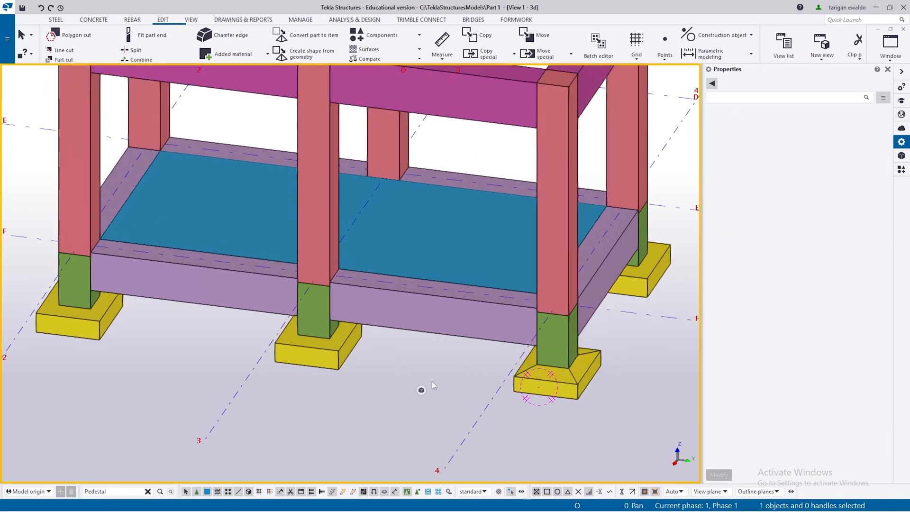
scroll(271, 353, "down", 3)
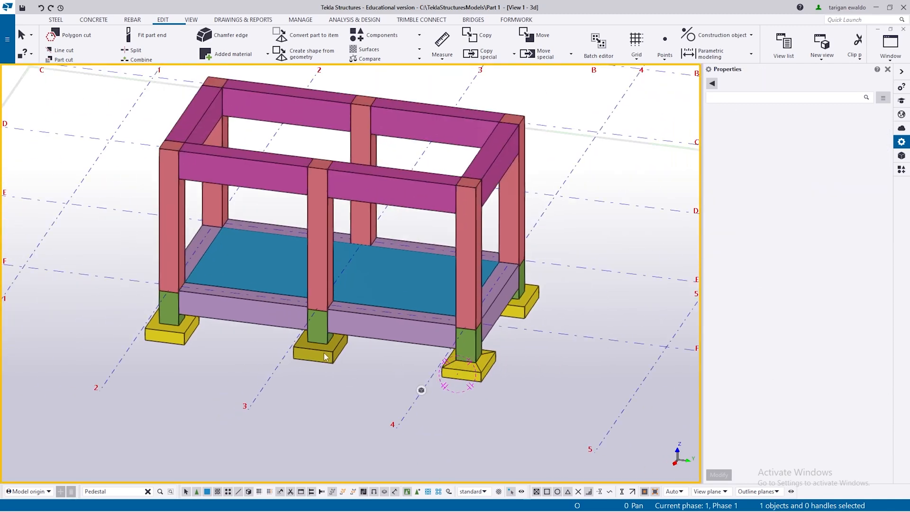
- Check the list of visible views and bring up the Plan +0 view in top-down orientation
key("ctrl+p")
scroll(338, 318, "up", 2)
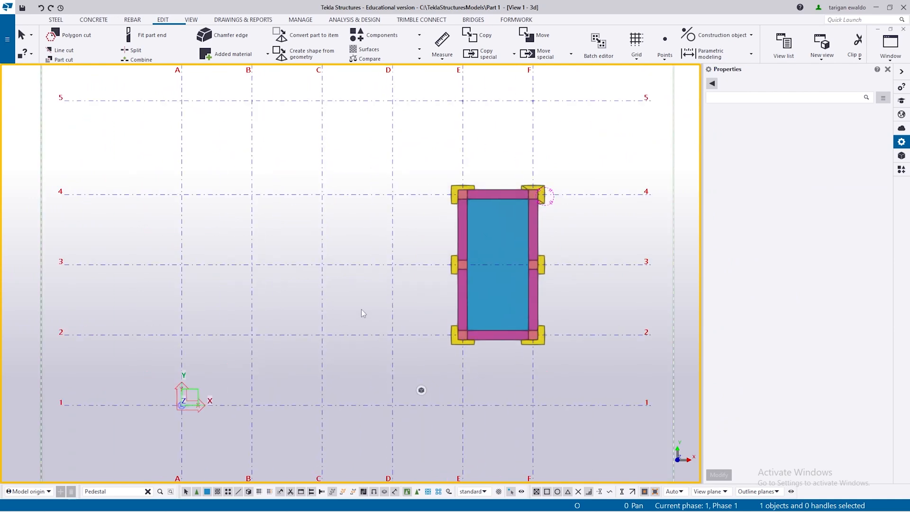
key("ctrl+Tab")
key("ctrl+Tab")
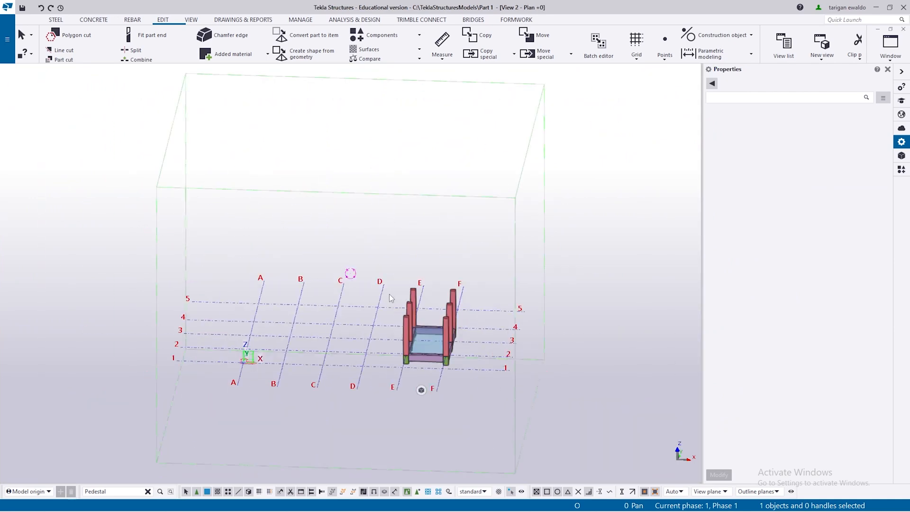
key("ctrl+p")
key("ctrl+Tab")
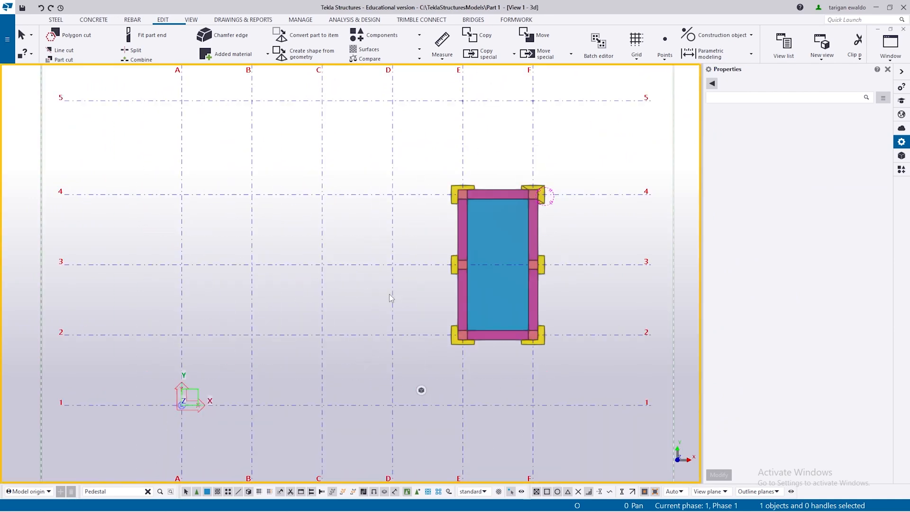
key("ctrl+i")
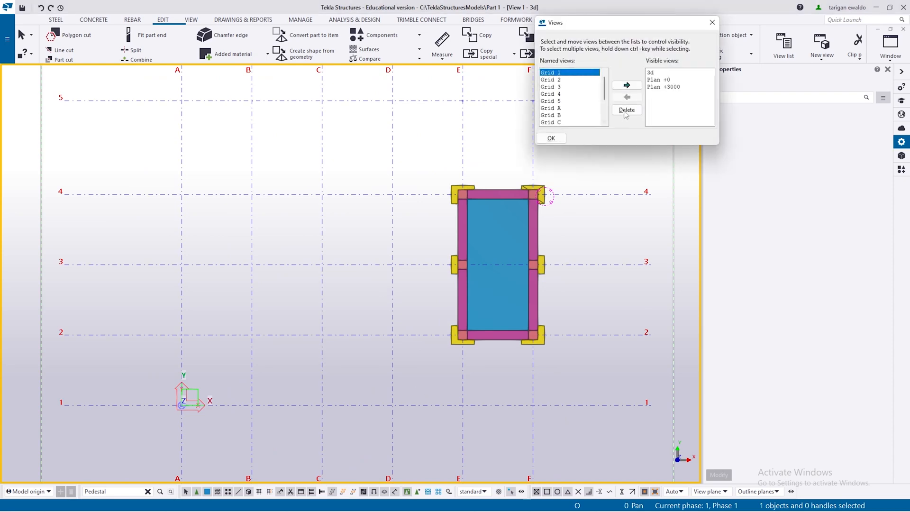
left_click(653, 81)
left_click(715, 26)
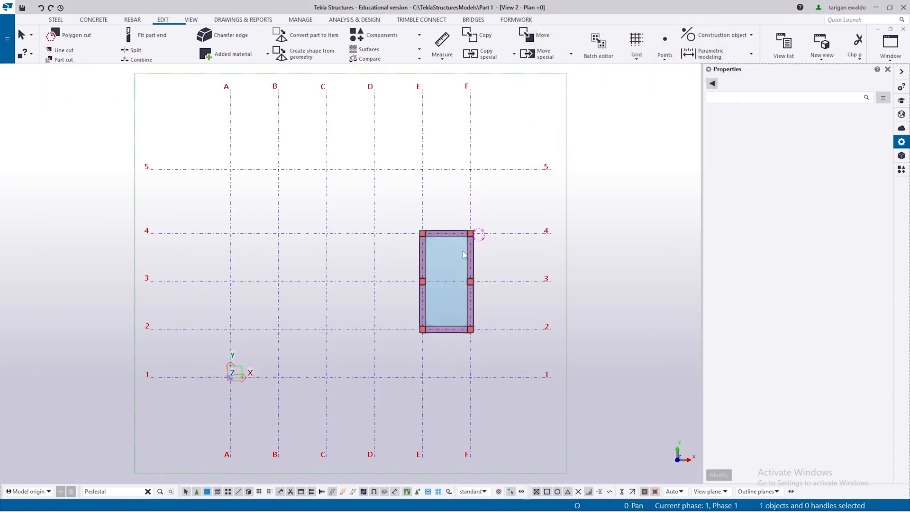
scroll(502, 259, "up", 4)
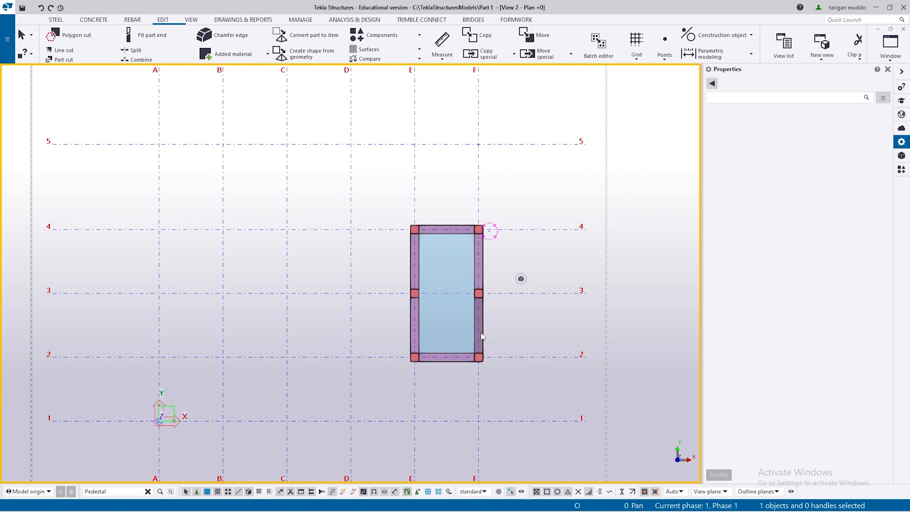
- Set the downward view depth of the Plan +0 view to 2000 so it reaches the footing level, keeping the view top-down
scroll(482, 334, "up", 2)
middle_click_drag(476, 336, 440, 225, "ctrl")
middle_click_drag(400, 362, 419, 381, "ctrl")
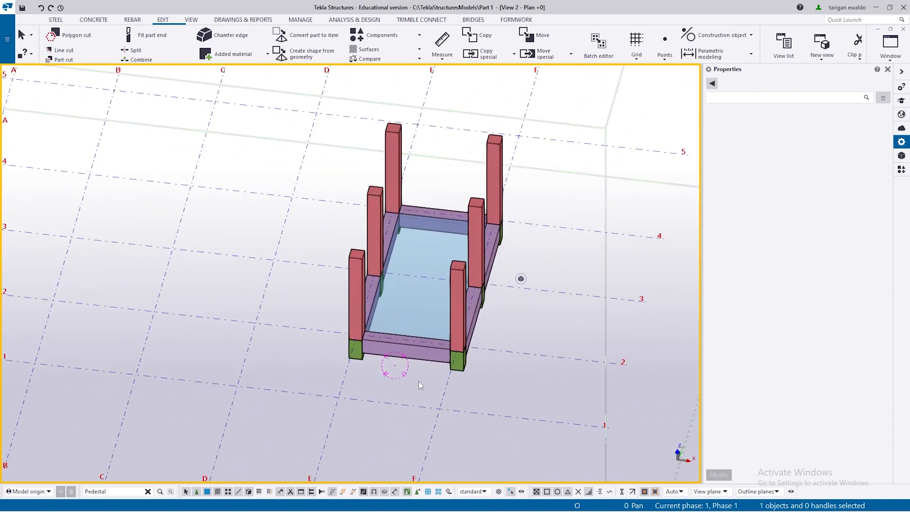
key("ctrl+p")
scroll(422, 375, "up", 3)
right_click(440, 350)
left_click(437, 337)
double_click(441, 353)
left_click(270, 226)
left_click(325, 112)
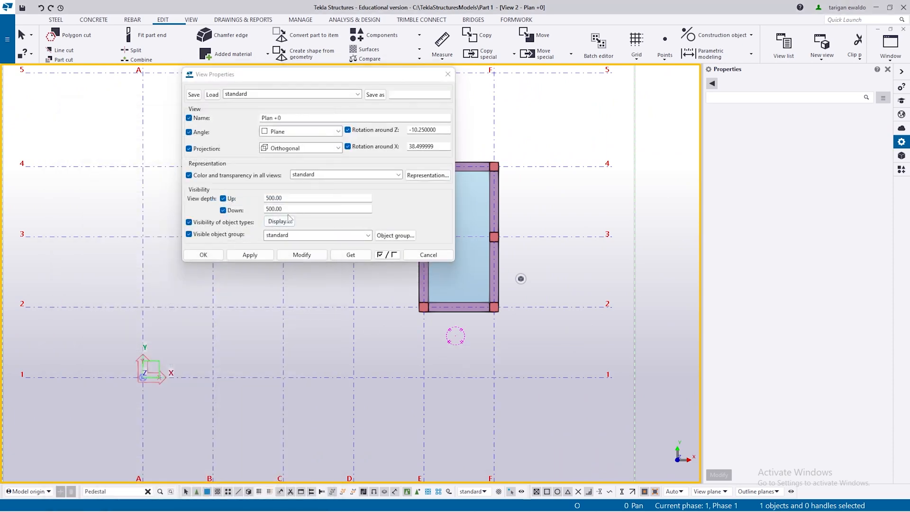
double_click(292, 209)
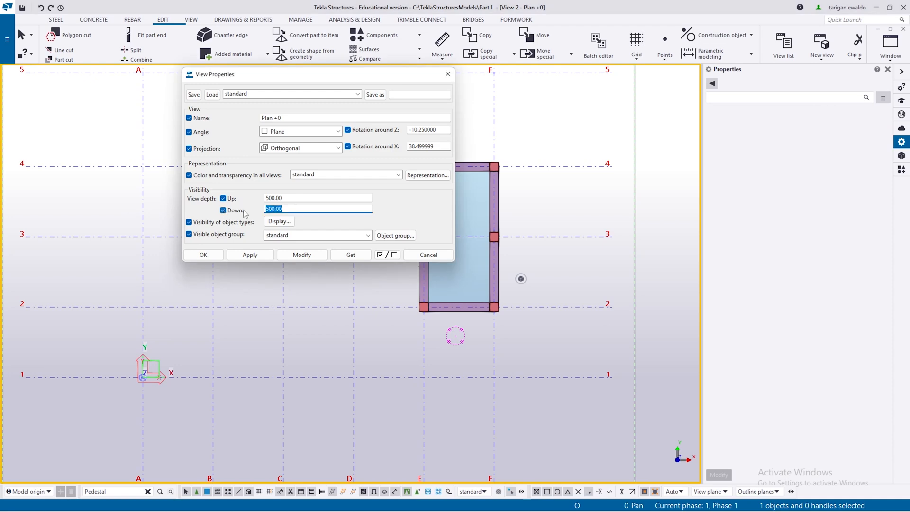
type("2000")
left_click(301, 254)
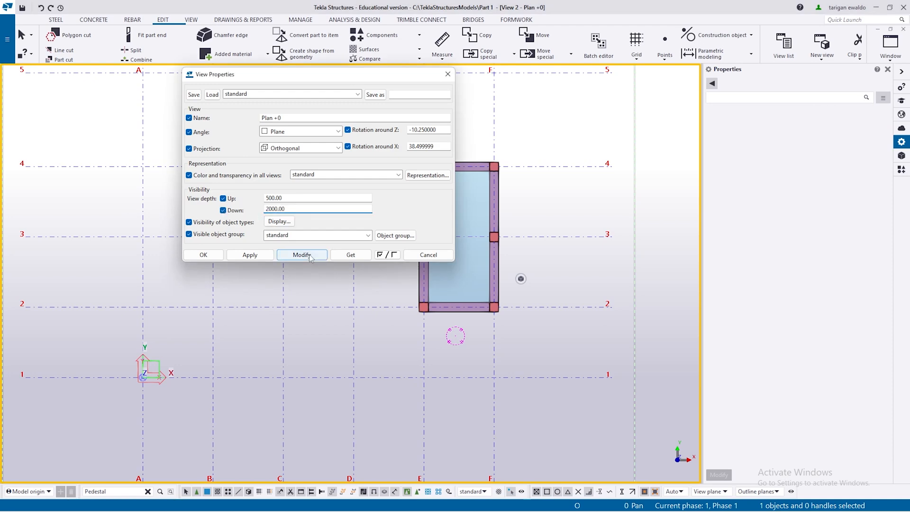
left_click(203, 254)
scroll(474, 237, "up", 5)
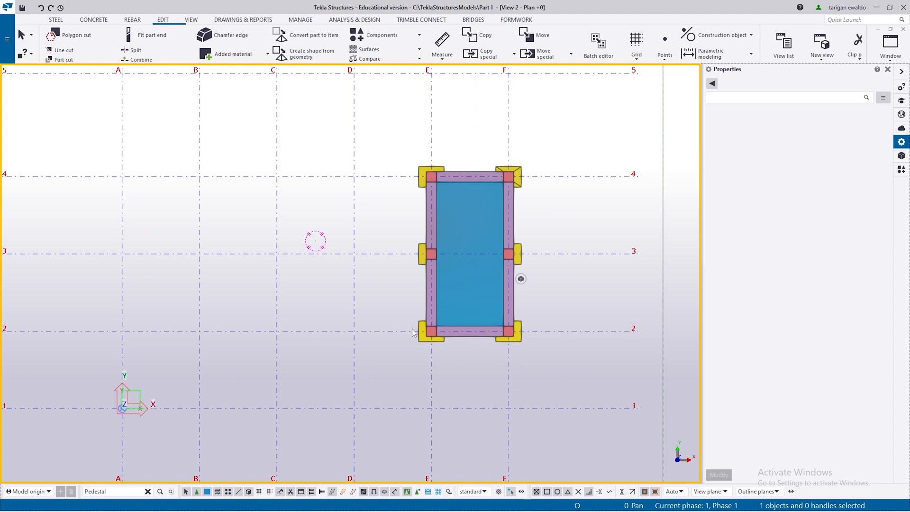
- Select the chamfered footing at grid intersection F/4 and examine its extent in plan
left_click(546, 175)
scroll(547, 173, "down", 3)
left_click(587, 145)
scroll(544, 178, "up", 4)
left_click(546, 178)
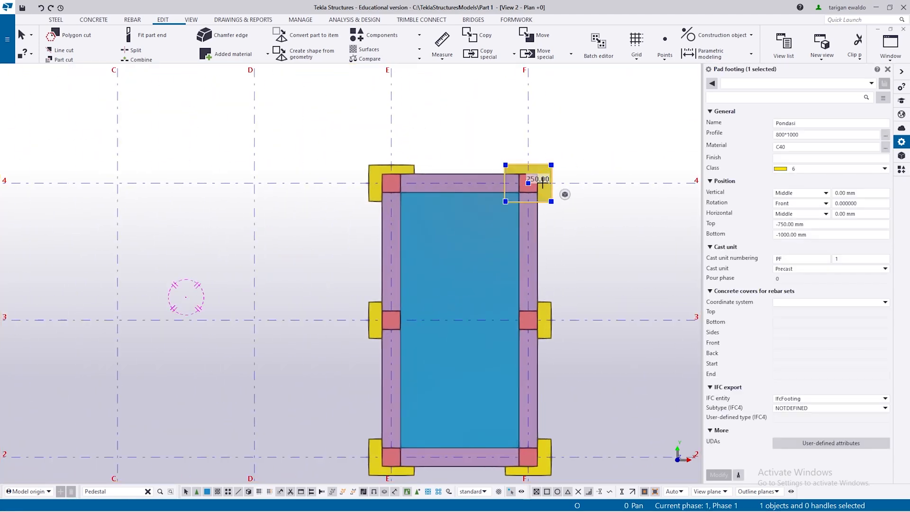
left_click(575, 168)
scroll(575, 168, "down", 2)
left_click(547, 180)
left_click(577, 197)
scroll(536, 185, "up", 2)
left_click(533, 183)
scroll(502, 214, "down", 3)
- Delete the five plain pad footings at grid intersections F/3, F/2, E/2, E/3 and E/4
left_click(536, 285)
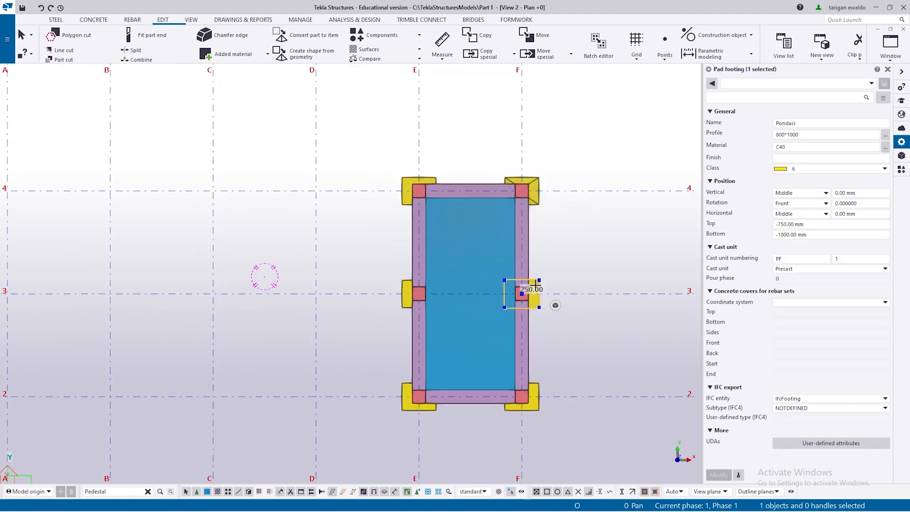
left_click(522, 406)
key("Delete")
left_click(404, 405)
key("Delete")
left_click(405, 302)
key("Delete")
left_click(404, 202)
key("Delete")
- Copy the chamfered footing at F/4 linearly with dY -3000 and 2 copies, placing footings at F/3 and F/2
left_click(530, 180)
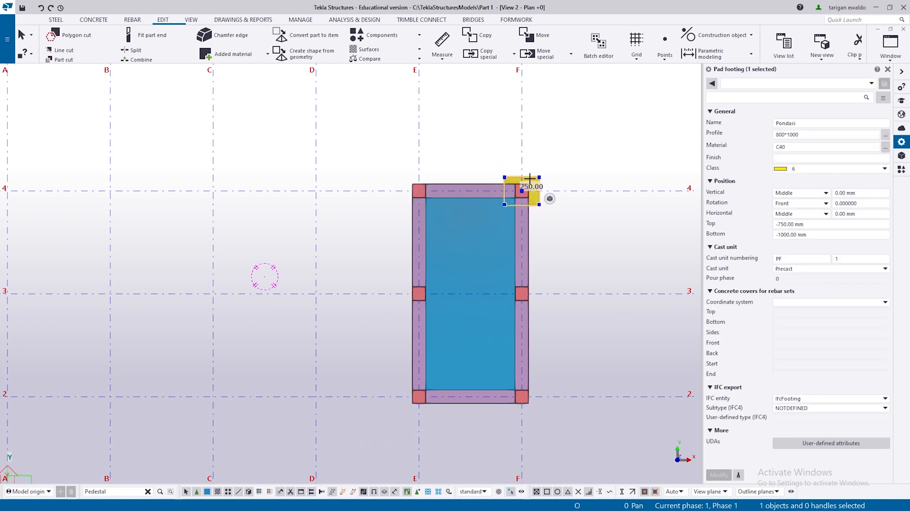
right_click(598, 206)
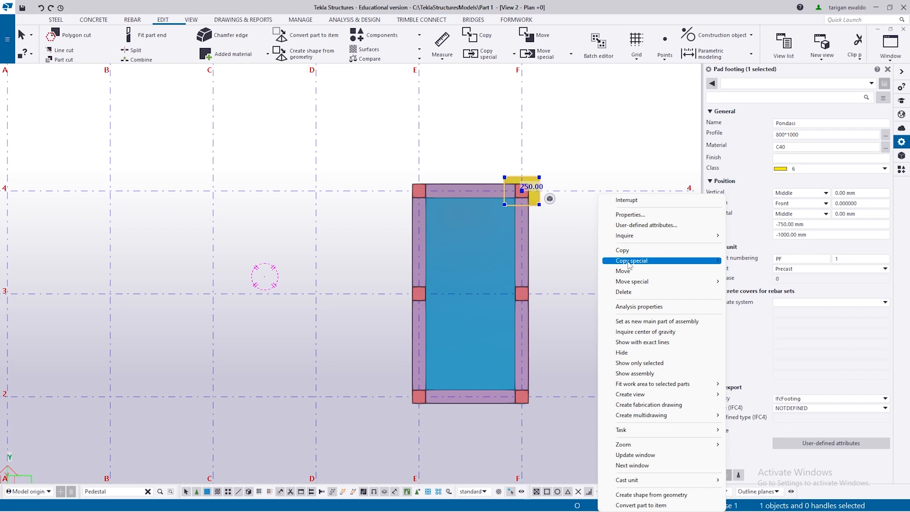
mouse_move(629, 266)
left_click(758, 262)
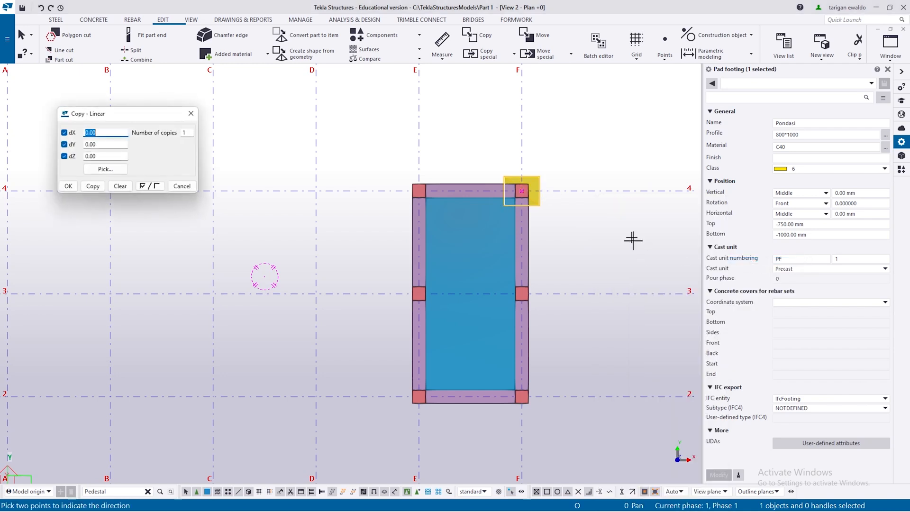
left_click(607, 191)
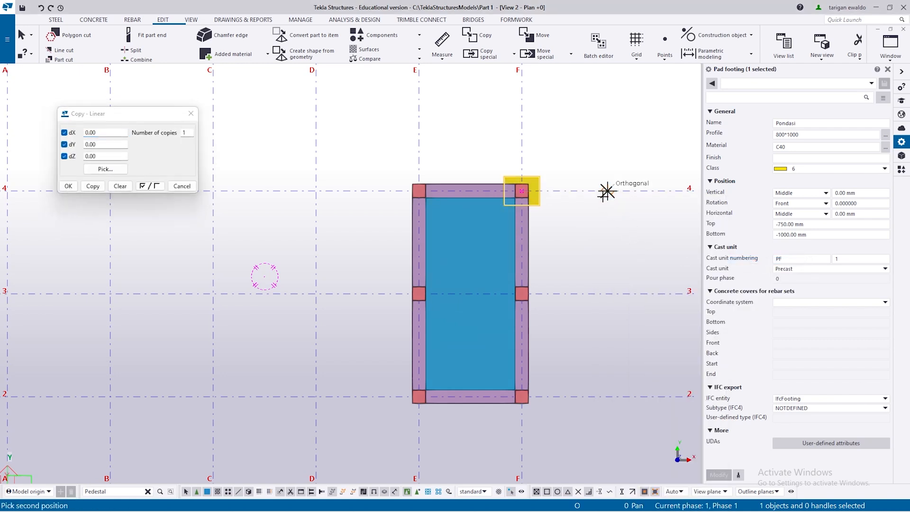
left_click(611, 294)
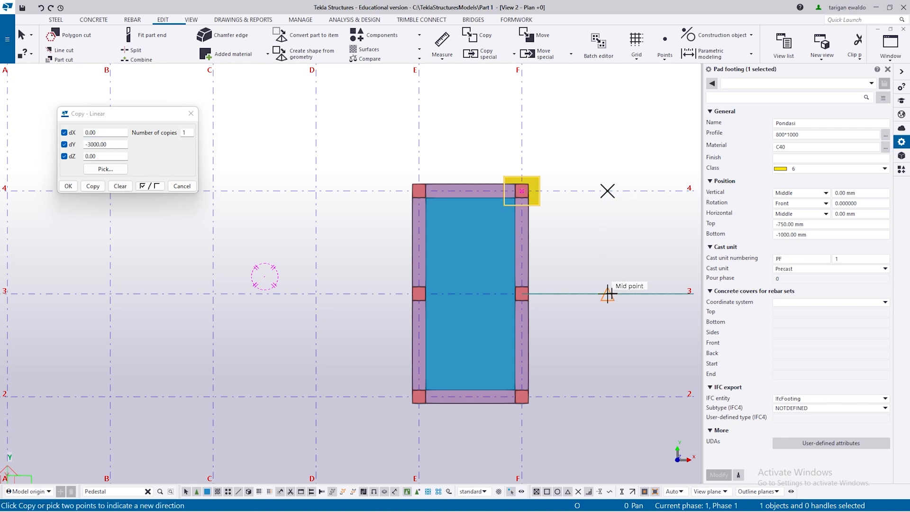
double_click(183, 133)
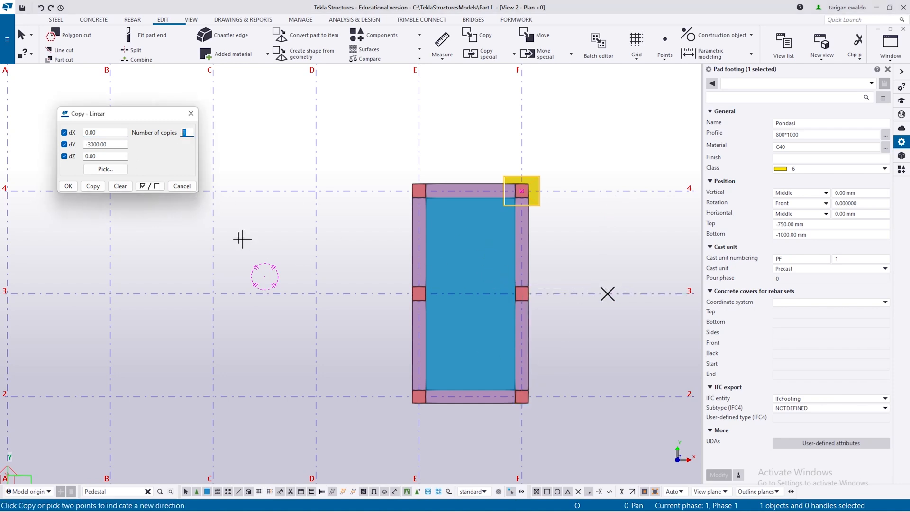
left_click(93, 186)
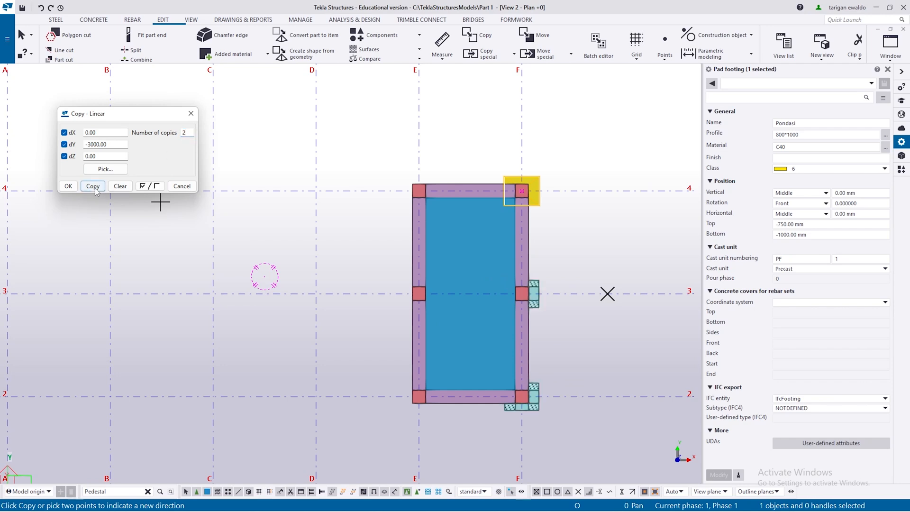
key("Escape")
left_click(586, 250)
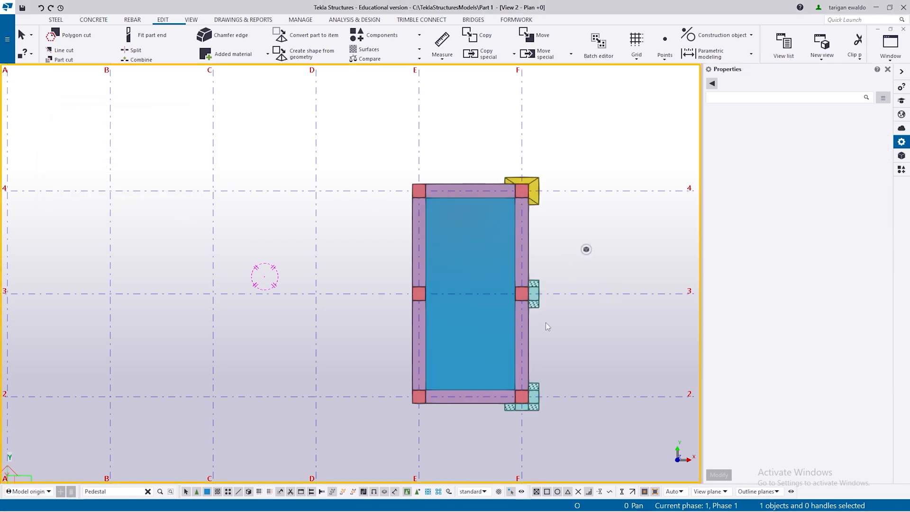
- Select the footings along grid line F and inspect the cut shapes drawn on the copies at grid lines 3 and 2
left_click_drag(561, 427, 535, 151)
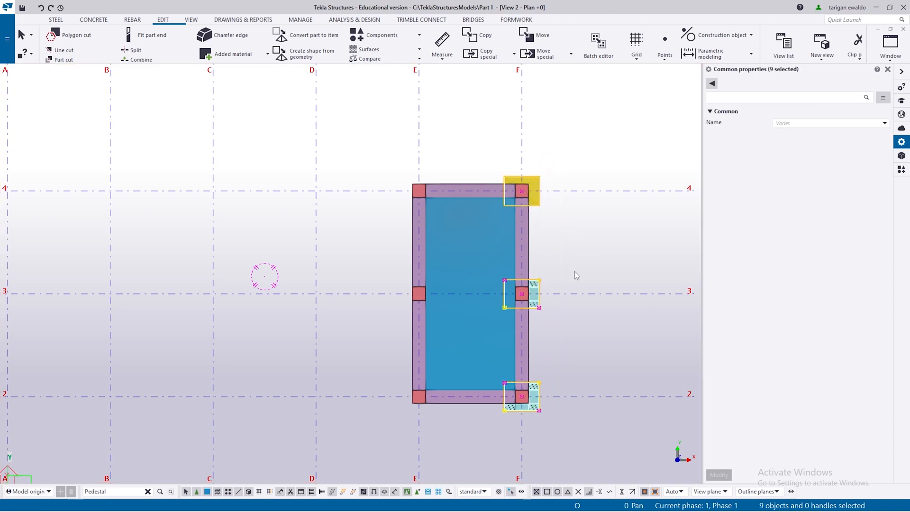
left_click(589, 280)
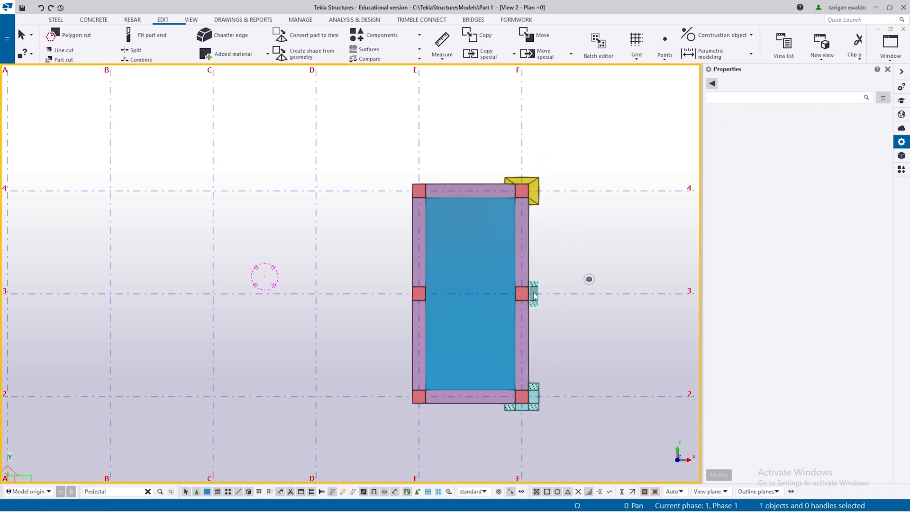
scroll(535, 257, "up", 2)
scroll(528, 299, "up", 2)
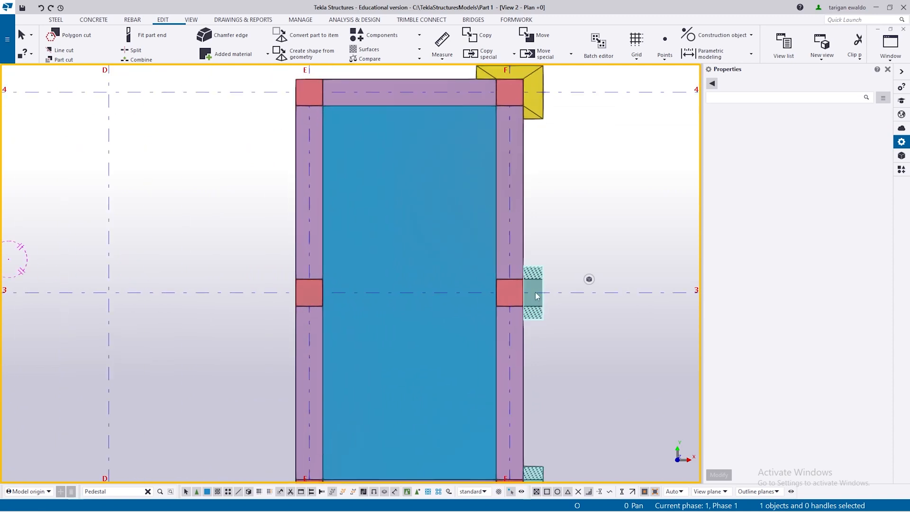
scroll(530, 293, "down", 3)
scroll(534, 174, "up", 2)
scroll(535, 175, "down", 3)
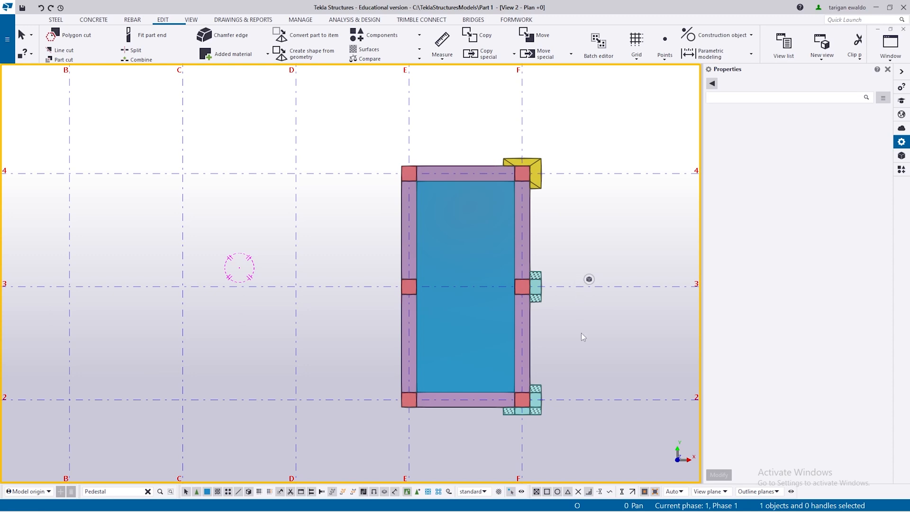
- Switch the in-model visibility of cuts and added material on and off again for the Plan +0 view, applying each change
right_click(567, 228)
key("Escape")
double_click(564, 229)
left_click(279, 223)
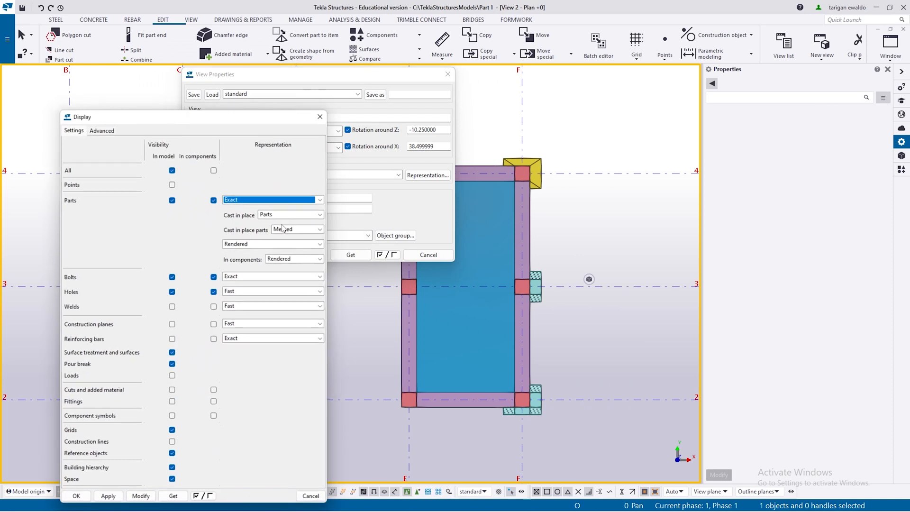
left_click(171, 394)
left_click(141, 498)
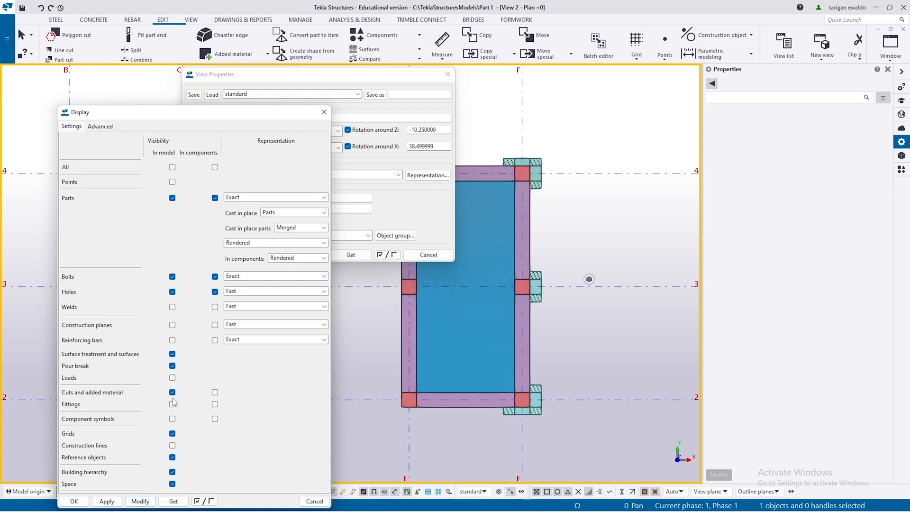
left_click(151, 502)
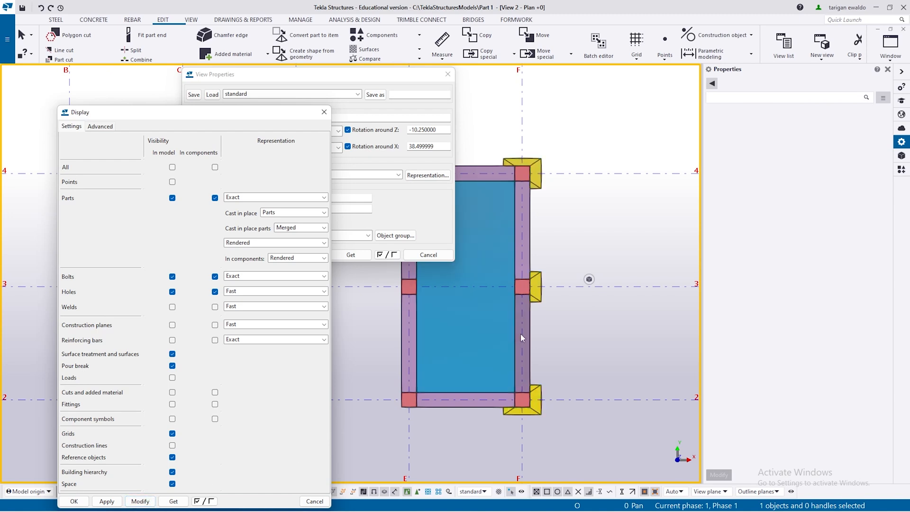
left_click(325, 112)
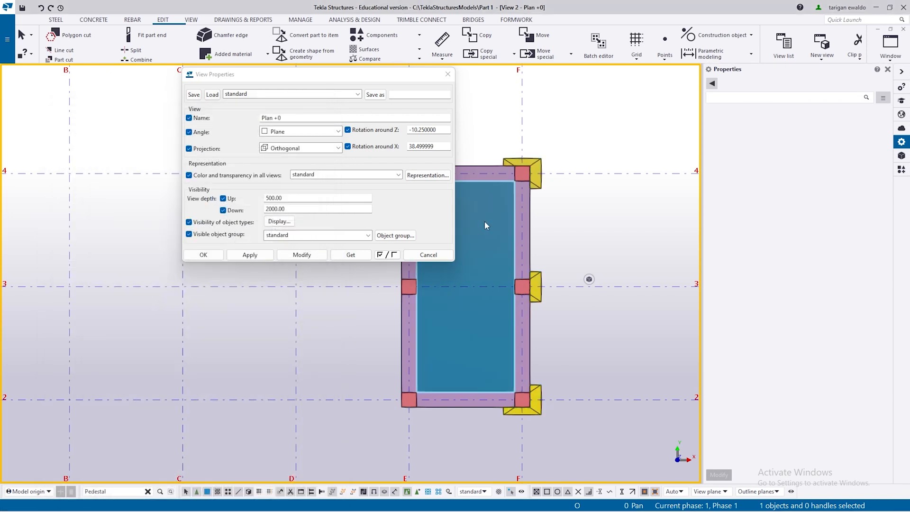
left_click(429, 255)
- Copy the three chamfered footings on grid line F to grid line E, using intersection F/4 as origin and E/4 as destination
left_click_drag(603, 426, 537, 139)
right_click(575, 234)
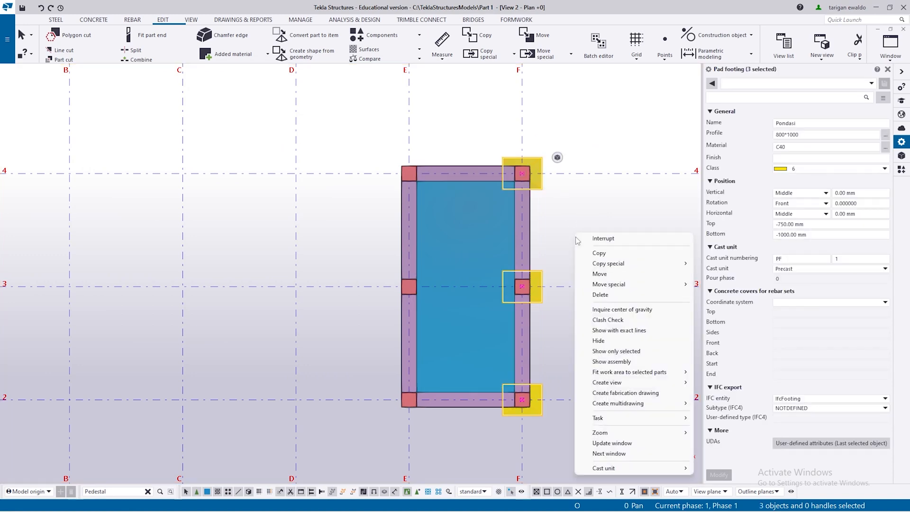
left_click(565, 207)
left_click_drag(573, 118, 537, 436)
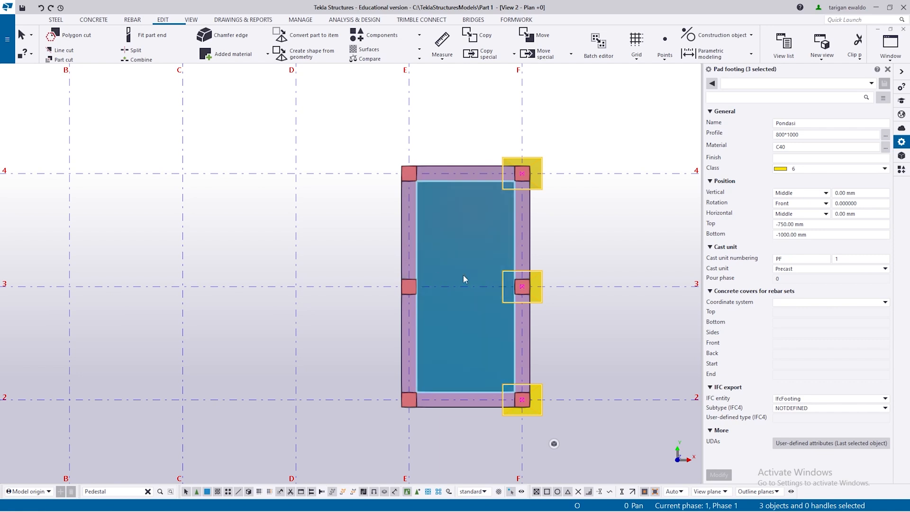
key("ctrl+c")
scroll(550, 180, "up", 1)
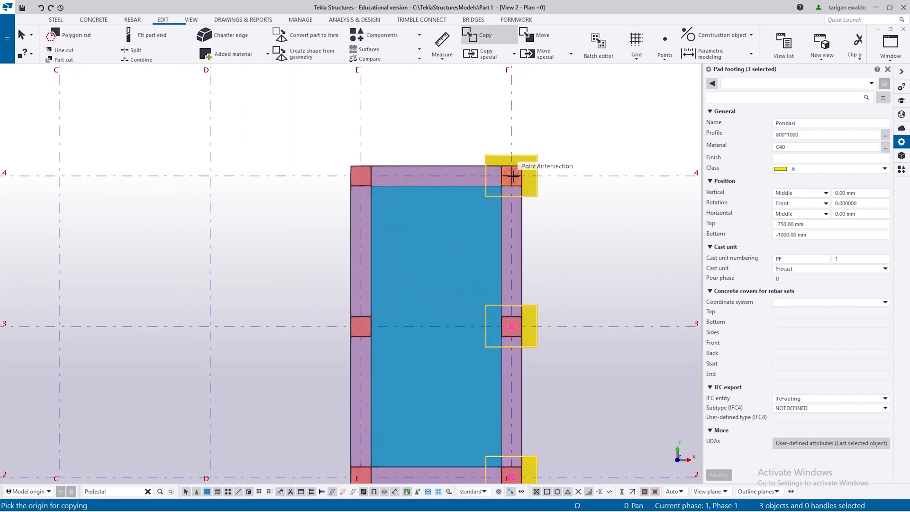
left_click(512, 176)
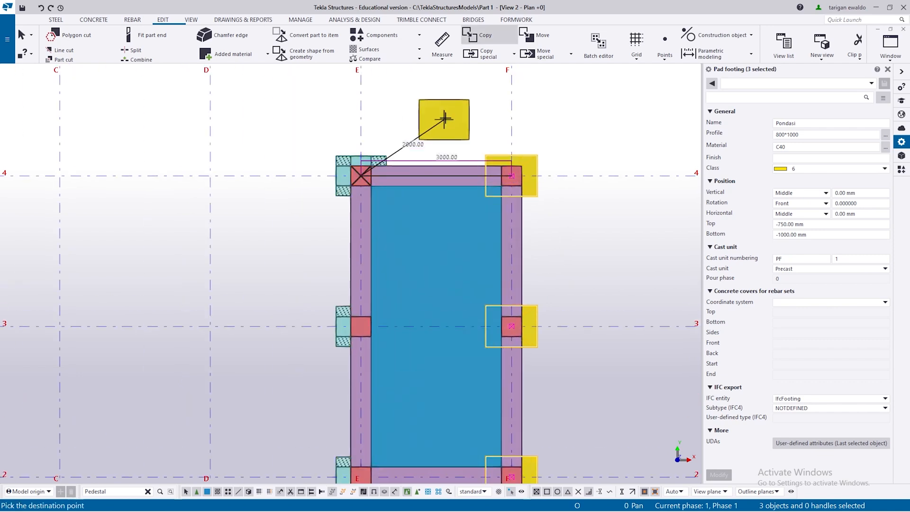
scroll(433, 118, "down", 1)
key("Escape")
left_click(572, 231)
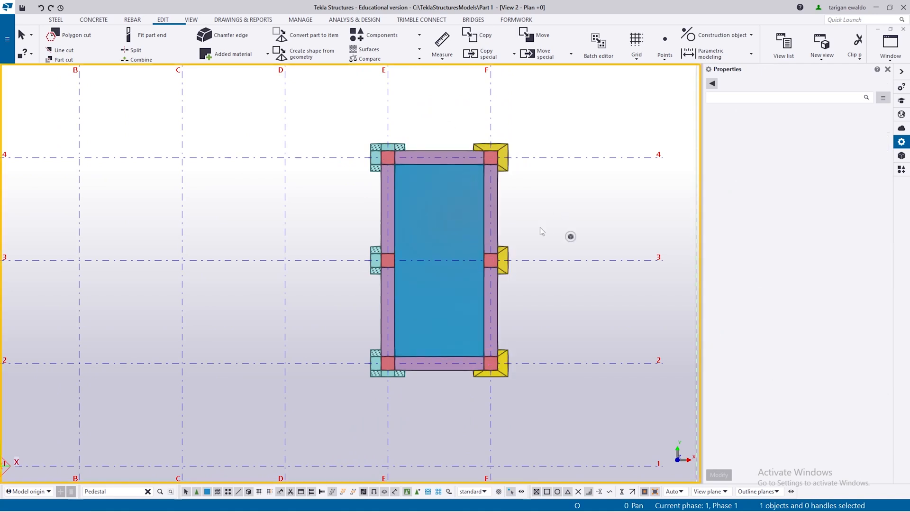
- Bring the 3d view of the model to the front and switch it from plan to 3D orientation
key("ctrl+Tab")
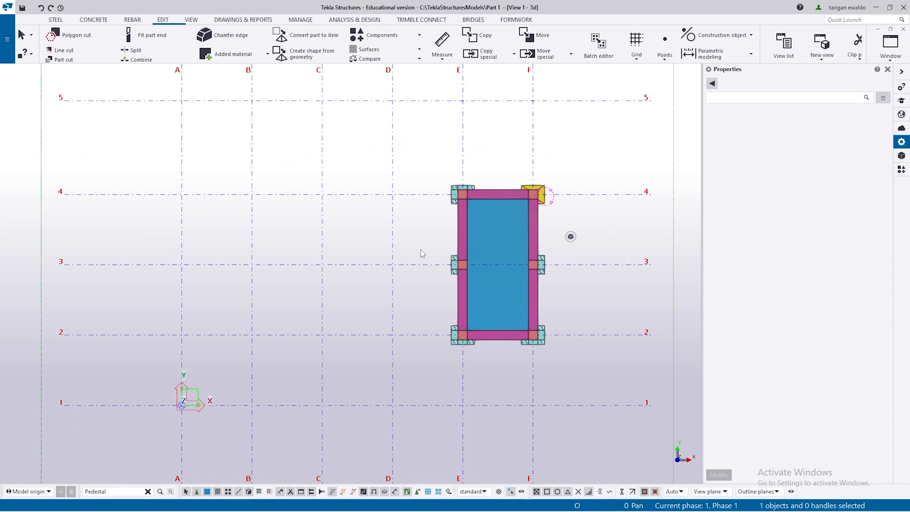
key("ctrl+Tab")
key("ctrl+i")
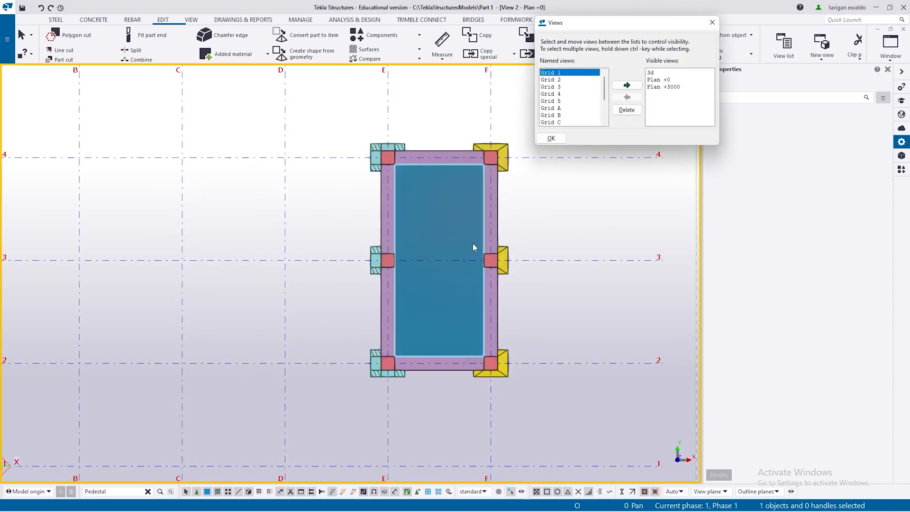
left_click(649, 73)
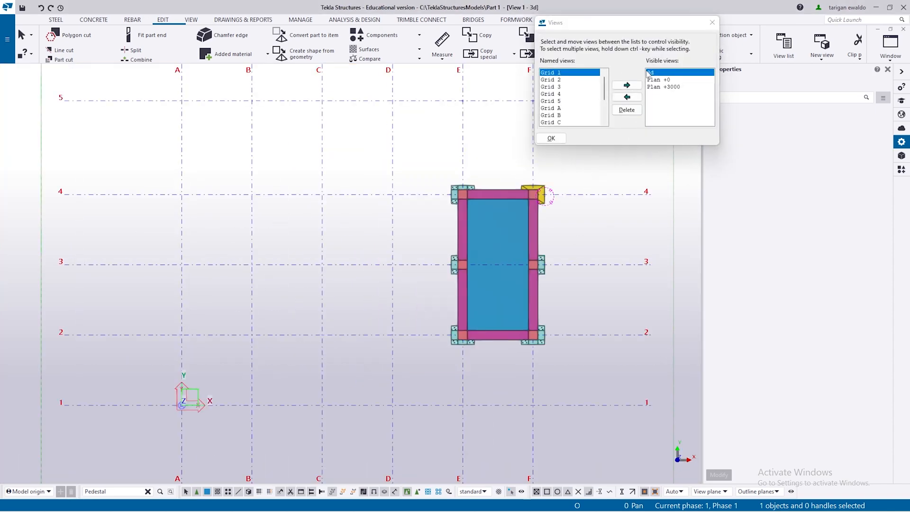
left_click(712, 23)
key("ctrl+p")
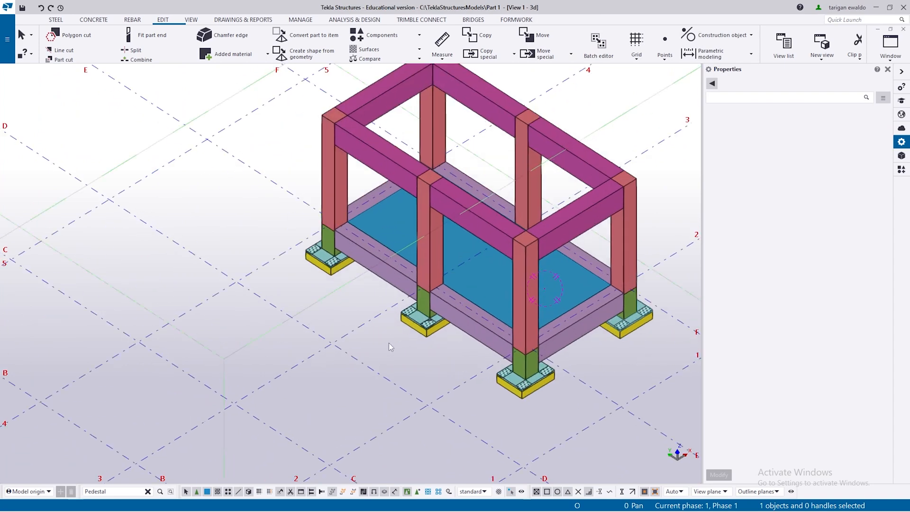
- Turn off the in-model visibility of cuts and added material for the 3d view and apply the change
scroll(382, 361, "up", 3)
double_click(380, 360)
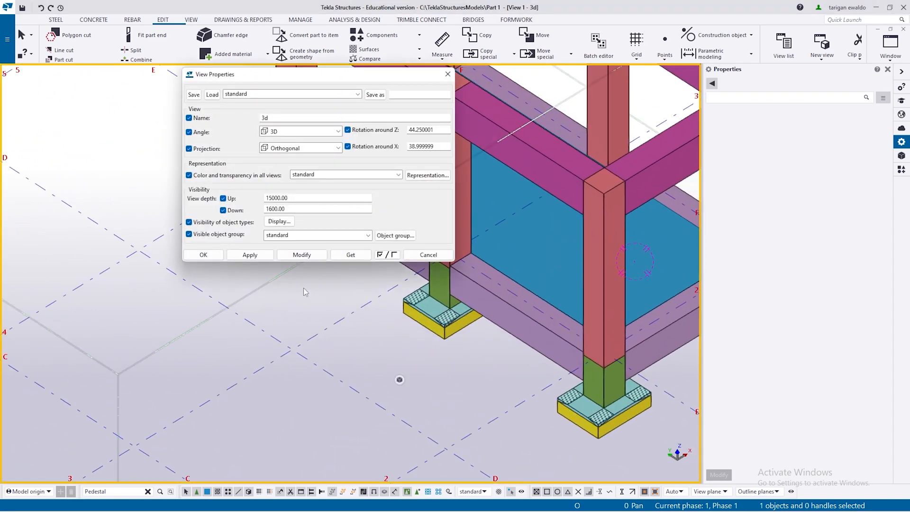
left_click(279, 222)
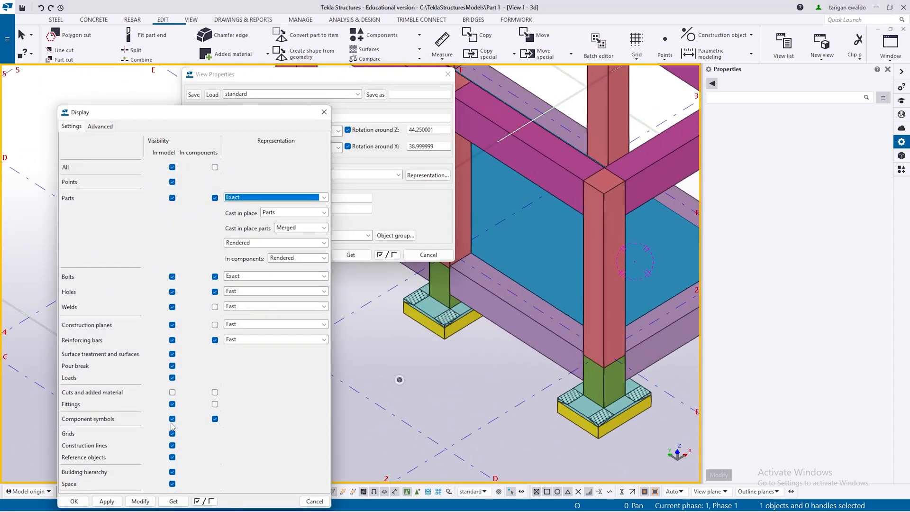
left_click(172, 393)
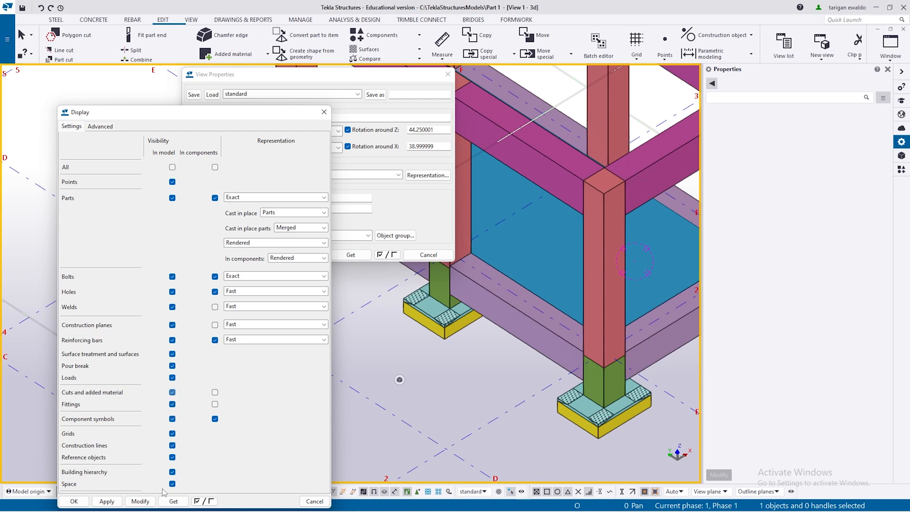
left_click(172, 446)
left_click(172, 392)
left_click(141, 501)
left_click(74, 501)
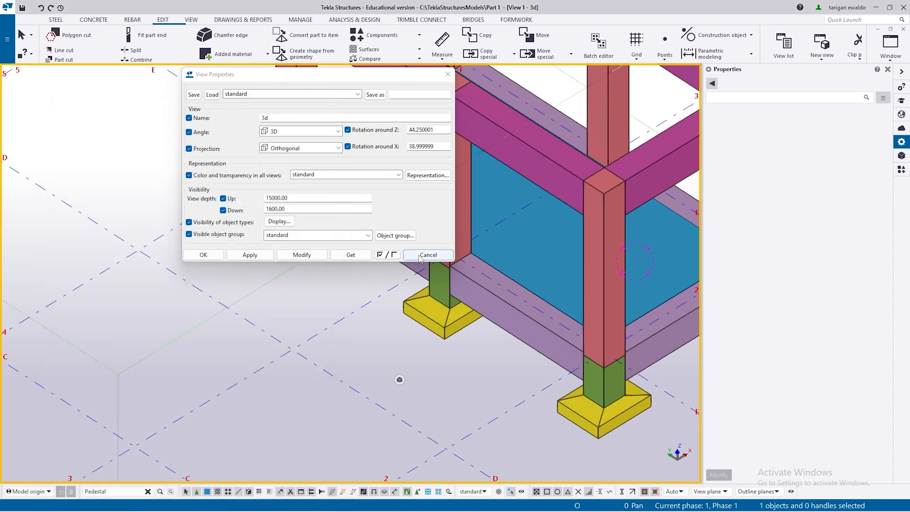
left_click(420, 256)
- Examine the chamfered footings below the pedestals up close and from different angles in the 3d view
scroll(260, 297, "down", 5)
middle_click_drag(336, 291, 413, 317, "ctrl")
scroll(360, 303, "up", 6)
scroll(409, 312, "up", 2)
left_click(407, 314)
left_click(406, 315)
scroll(403, 314, "down", 3)
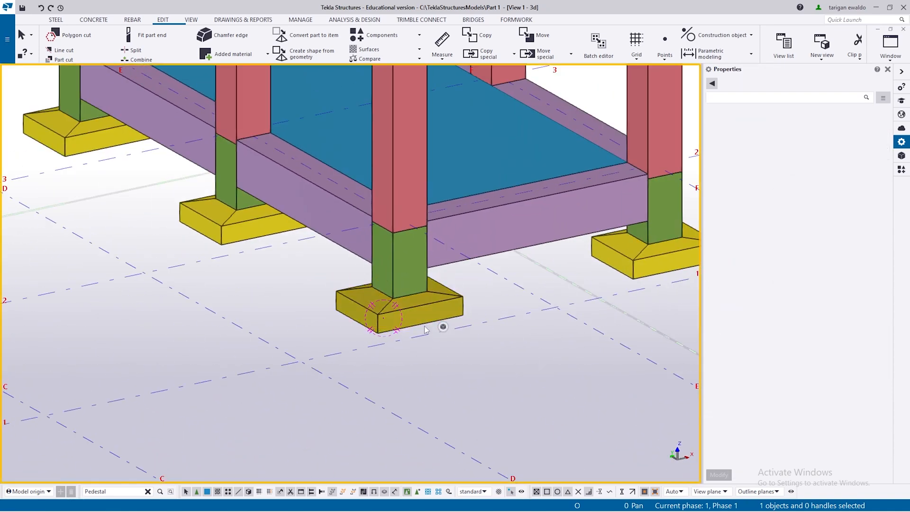
scroll(400, 315, "up", 4)
middle_click_drag(400, 315, 324, 355, "ctrl")
scroll(391, 315, "down", 2)
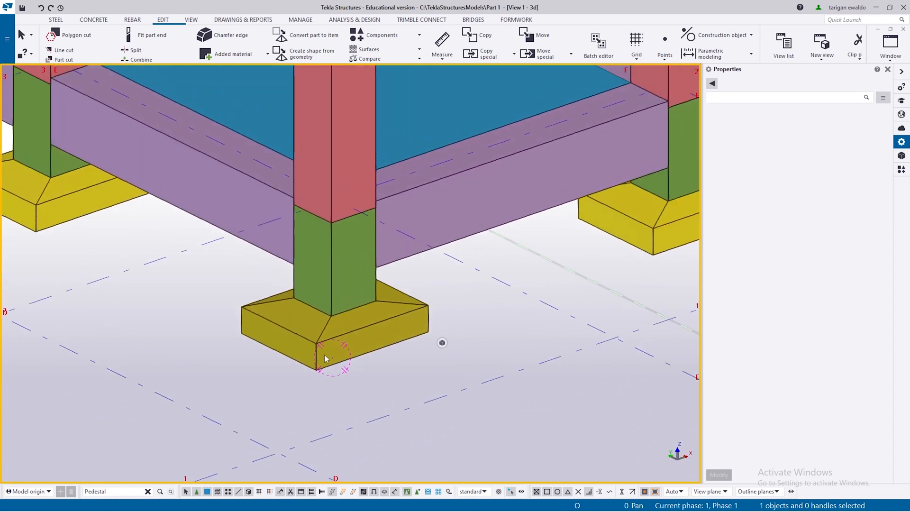
scroll(324, 355, "down", 2)
scroll(323, 332, "up", 5)
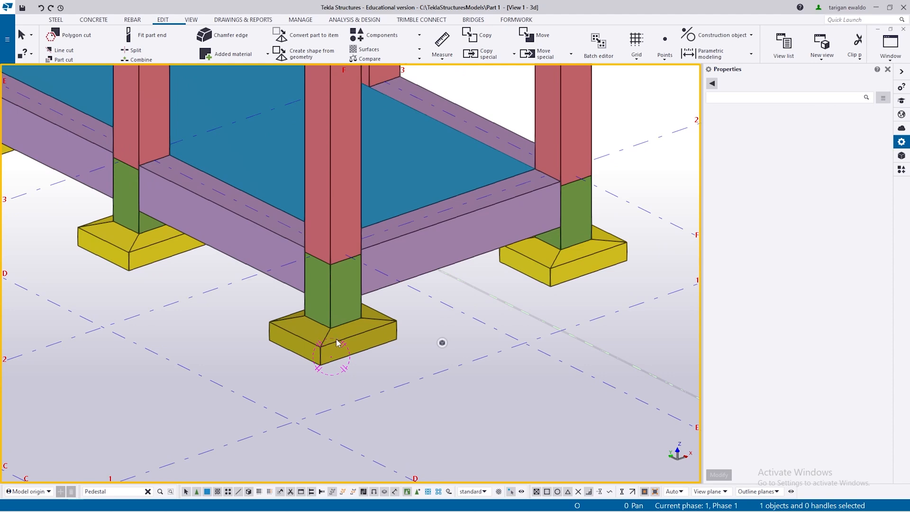
- Compare the model's wireframe, shaded wireframe and hidden-line representations, then return to the rendered one
key("ctrl+1")
mouse_move(412, 333)
middle_mouse_down()
mouse_move(514, 349)
mouse_move(480, 324)
mouse_move(393, 331)
middle_mouse_up()
mouse_move(417, 371)
middle_mouse_down("ctrl")
mouse_move(325, 382)
mouse_move(414, 398)
middle_mouse_up("ctrl")
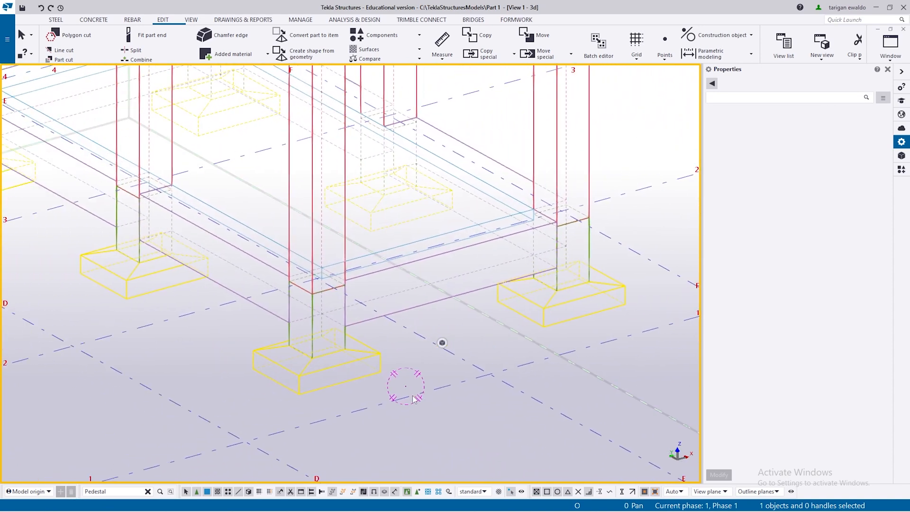
key("ctrl+2")
mouse_move(354, 406)
middle_mouse_down()
mouse_move(410, 399)
mouse_move(338, 387)
mouse_move(344, 395)
middle_mouse_up()
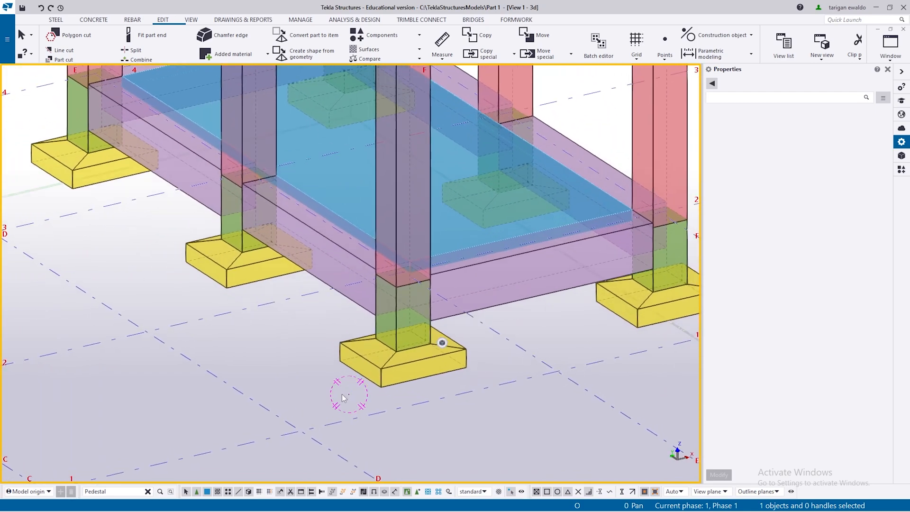
key("ctrl+3")
scroll(347, 398, "down", 2)
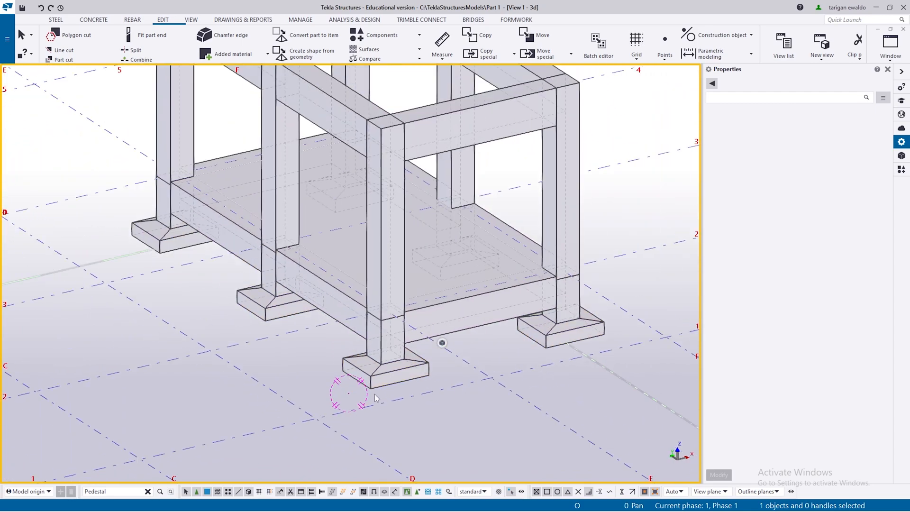
mouse_move(389, 363)
middle_mouse_down("ctrl")
mouse_move(388, 399)
mouse_move(392, 388)
middle_mouse_up("ctrl")
key("ctrl+4")
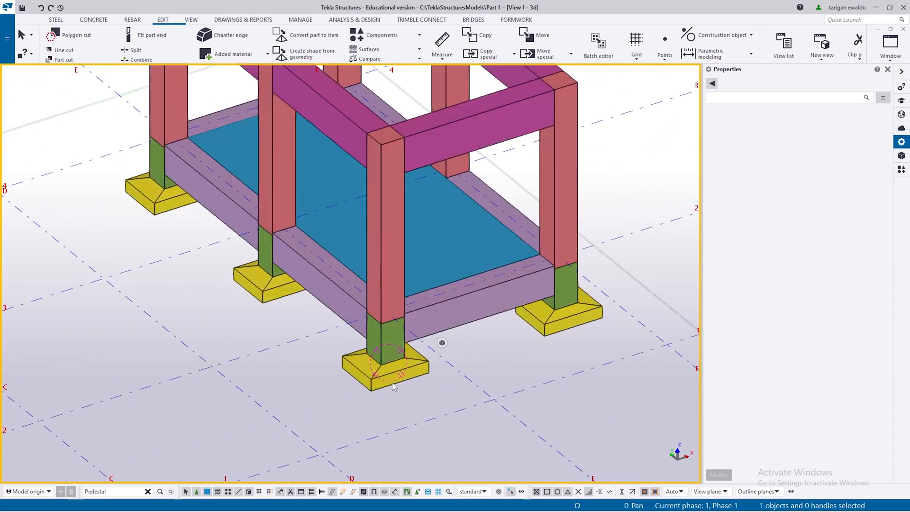
scroll(388, 403, "up", 5)
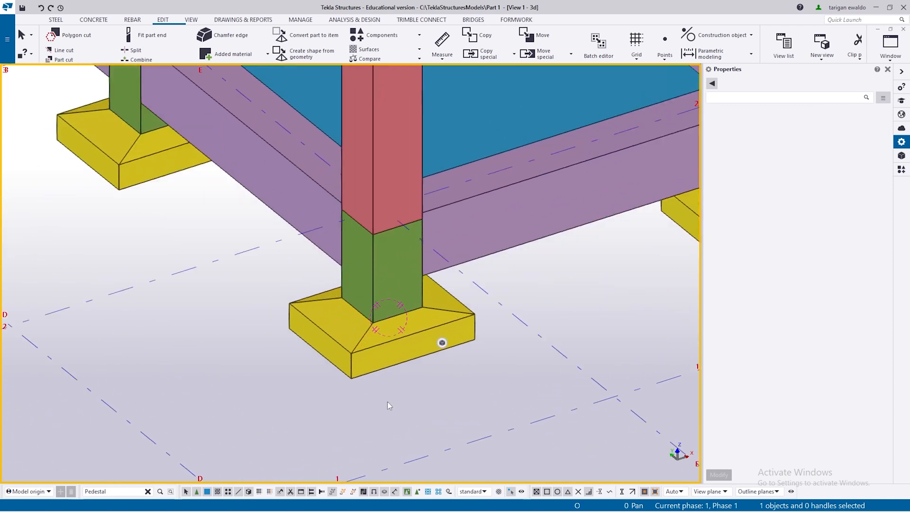
scroll(376, 386, "down", 2)
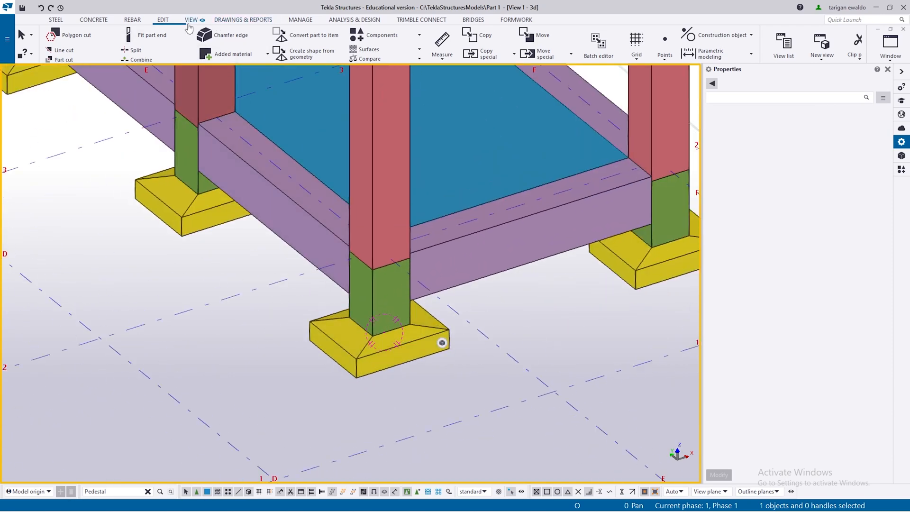
- Start a rebar group and set its bar size to 10 and its bending radius to 5
left_click(133, 19)
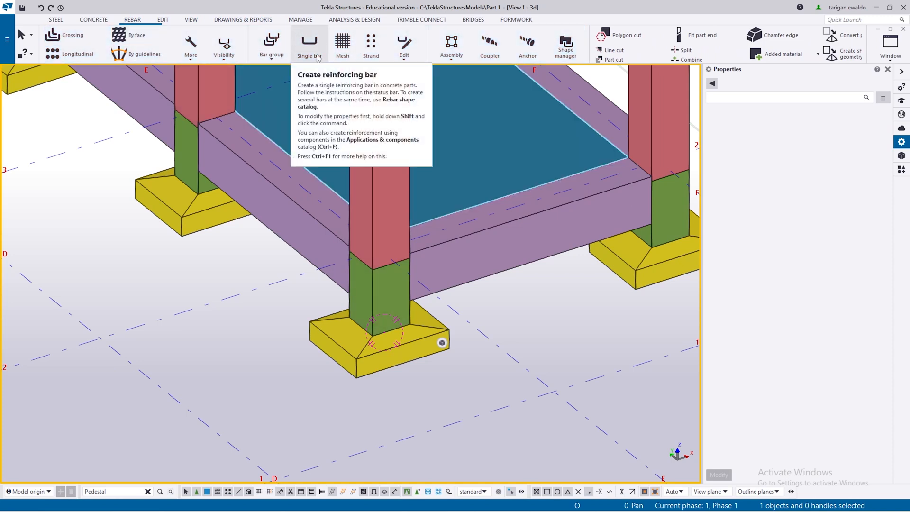
left_click(279, 44)
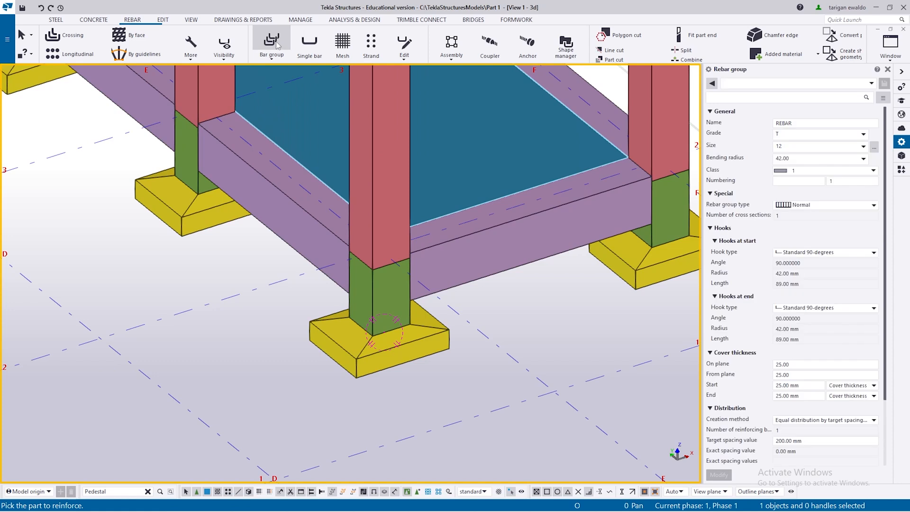
left_click(809, 145)
type("0")
left_click(815, 122)
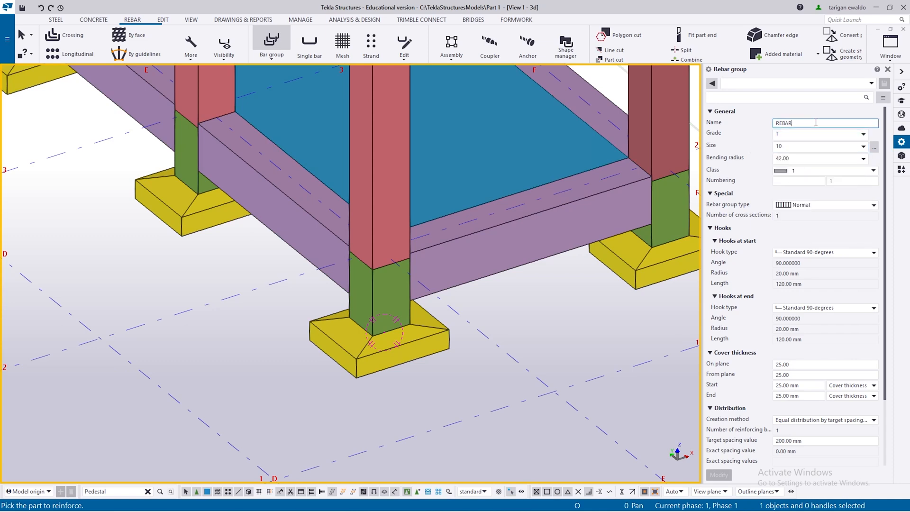
left_click(809, 158)
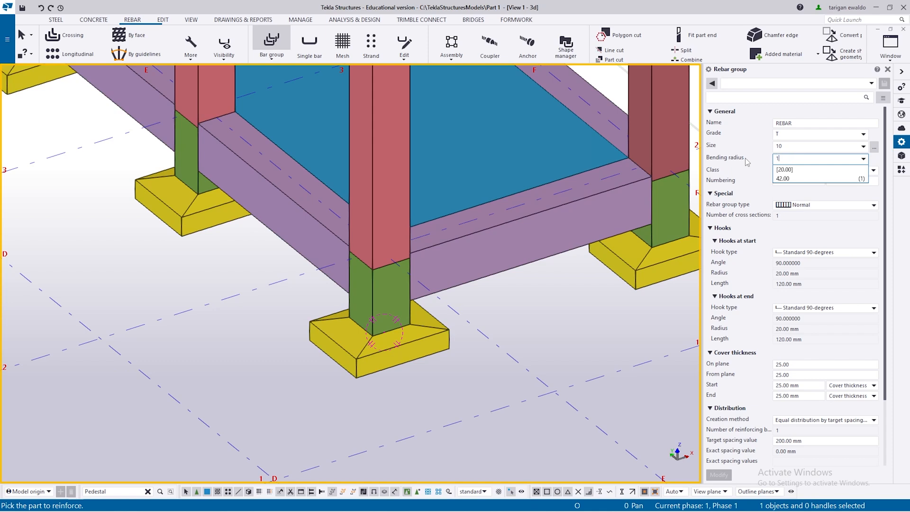
left_click(814, 237)
left_click_drag(798, 160, 732, 160)
type("5")
- Pick the footing at E/2 as the part to reinforce and set both the start and end hooks to No hook
left_click(825, 267)
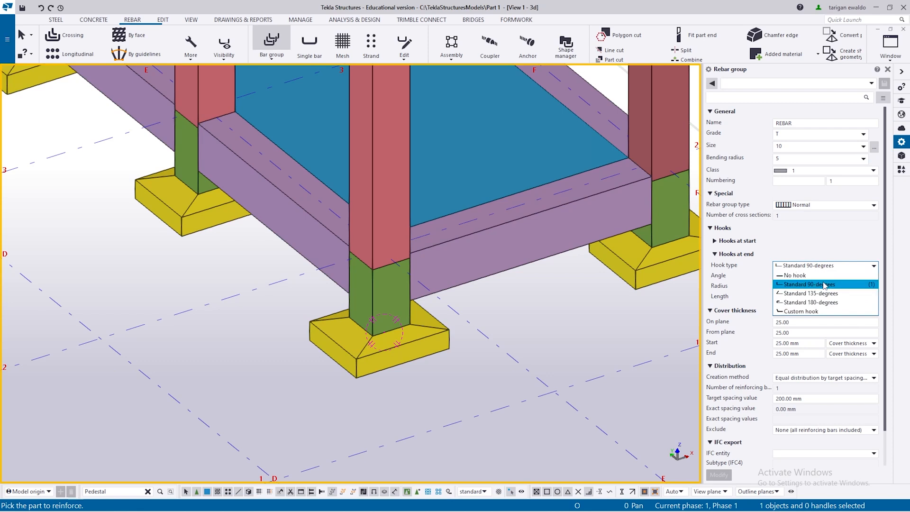
left_click(822, 250)
scroll(363, 371, "up", 5)
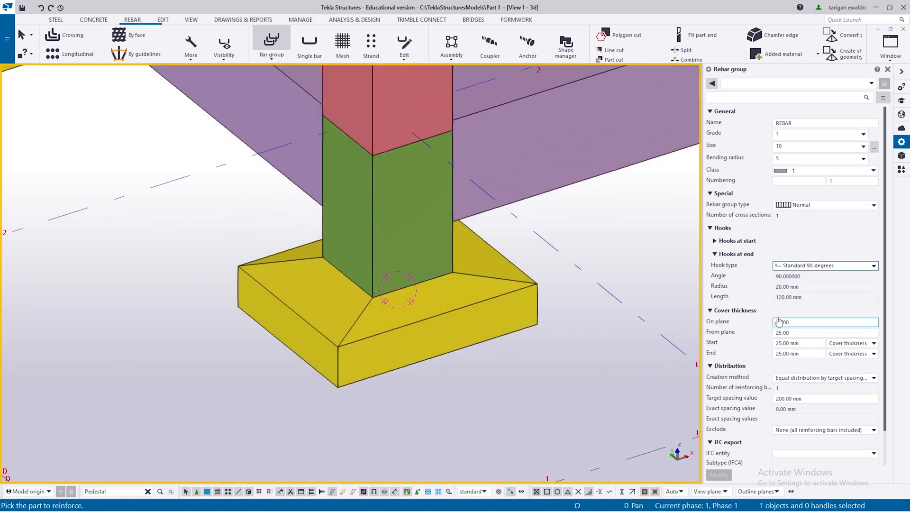
left_click(405, 361)
left_click(716, 241)
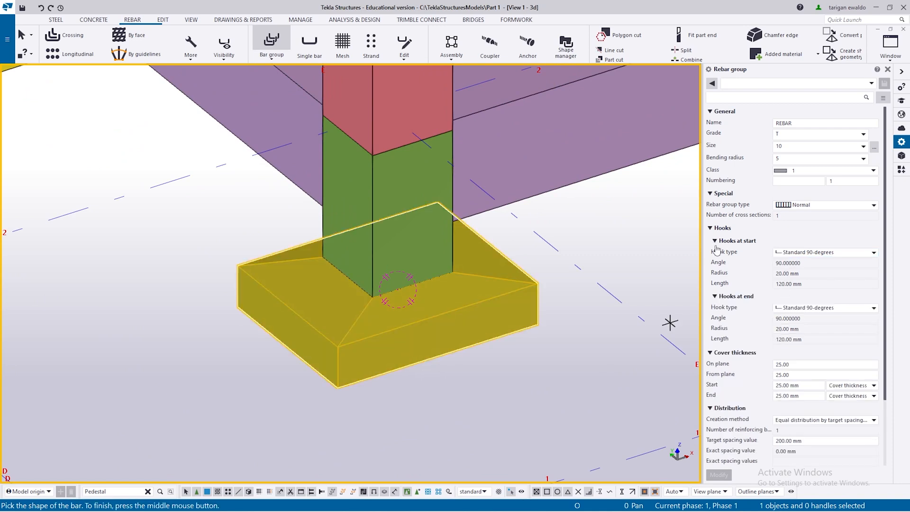
left_click(822, 253)
left_click(822, 262)
left_click(817, 307)
left_click(816, 317)
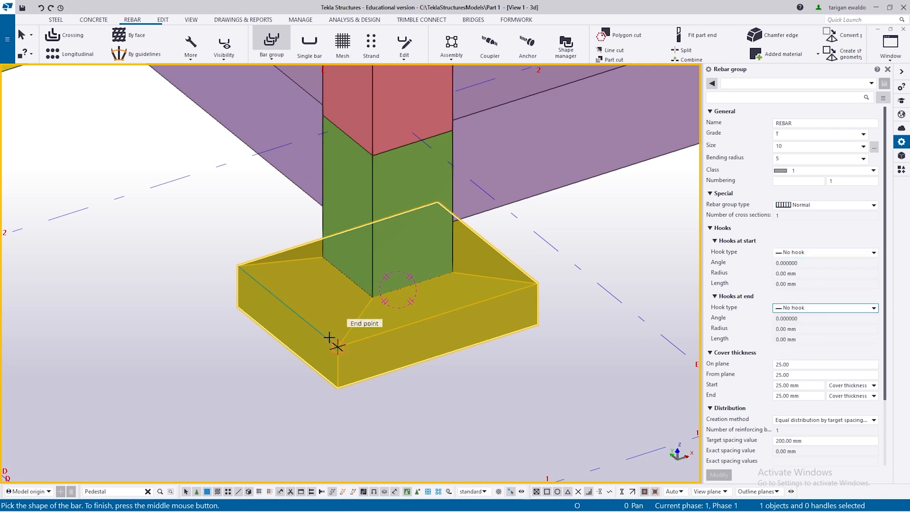
scroll(326, 365, "up", 2)
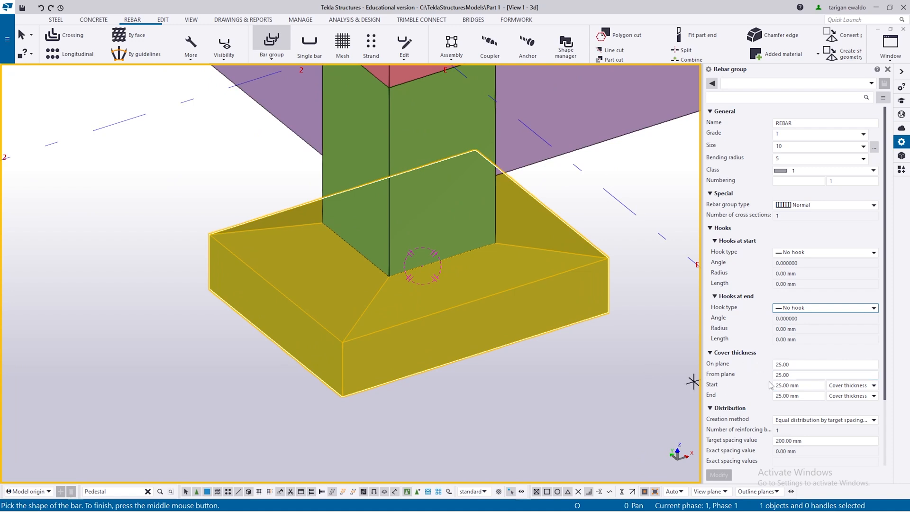
left_click(359, 340)
middle_click(359, 339)
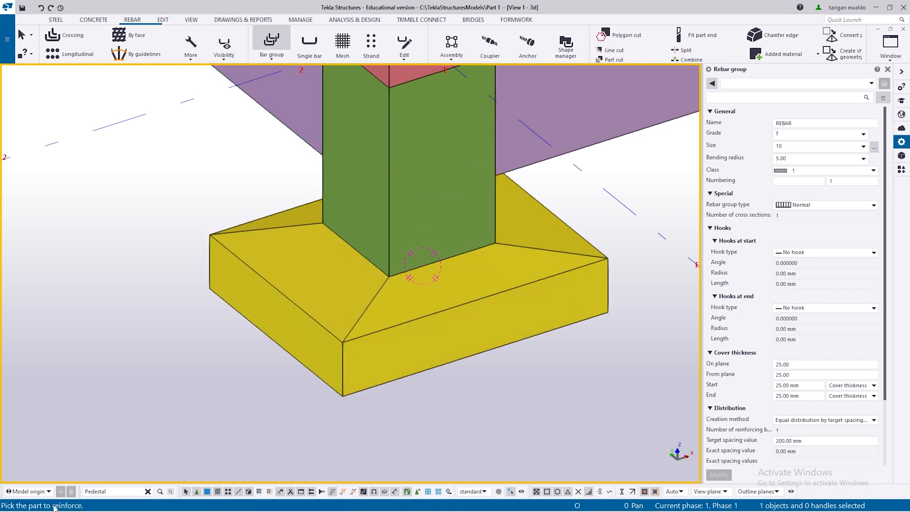
- Create the rebar group in footing E/2 as a closed rectangle around the side face towards grid line 1, distributed along the adjacent upper edge
left_click(343, 390)
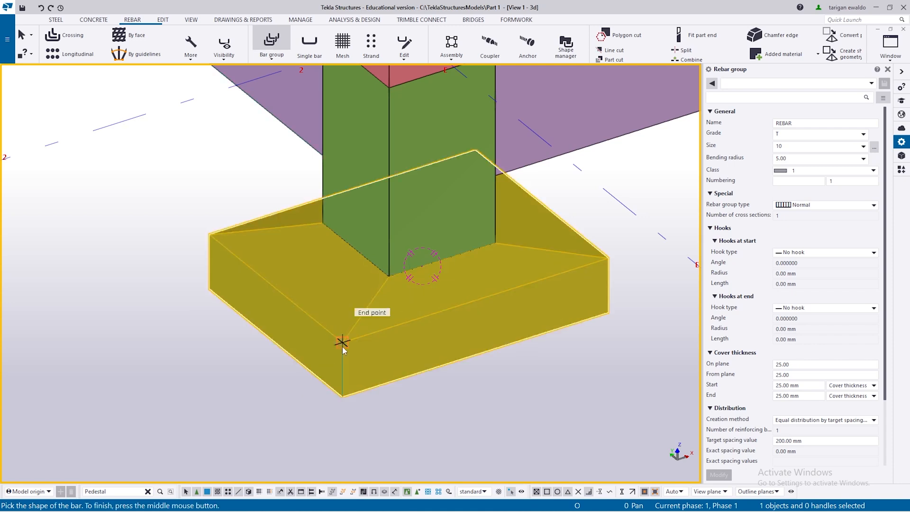
left_click(342, 396)
left_click(609, 311)
left_click(608, 258)
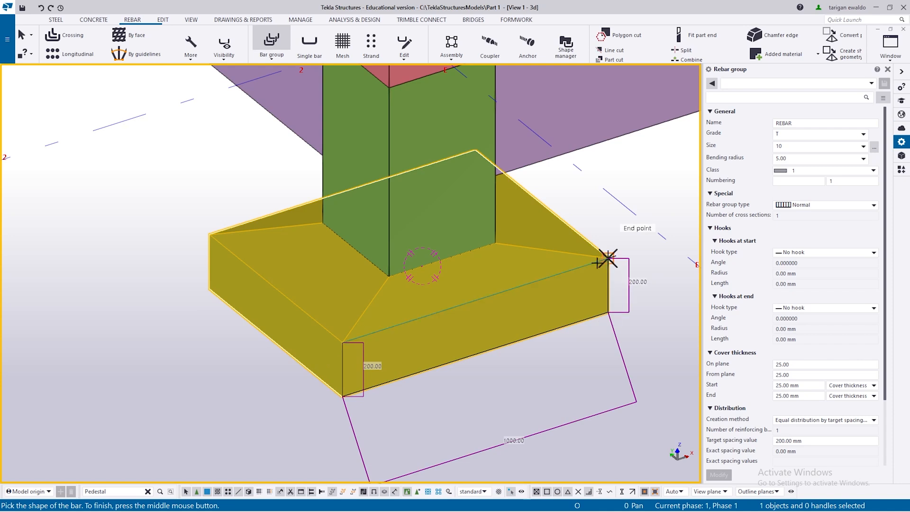
left_click(343, 341)
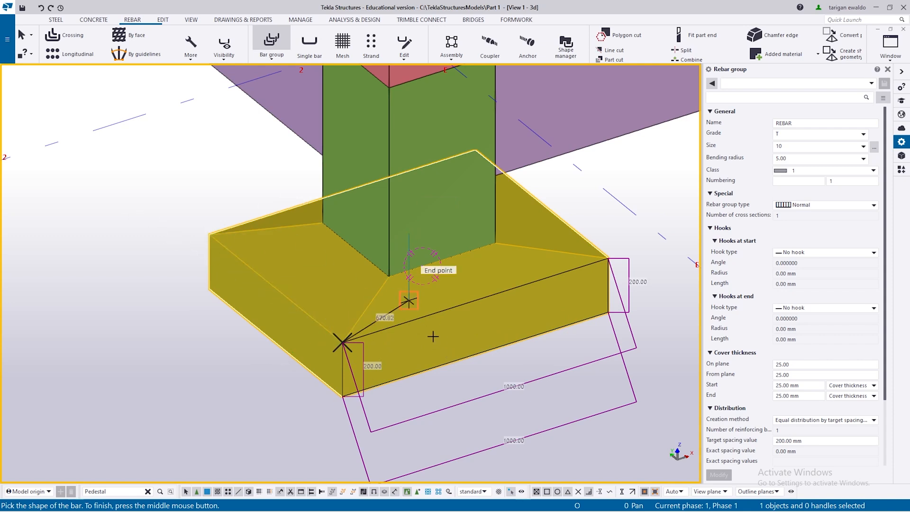
middle_click(149, 427)
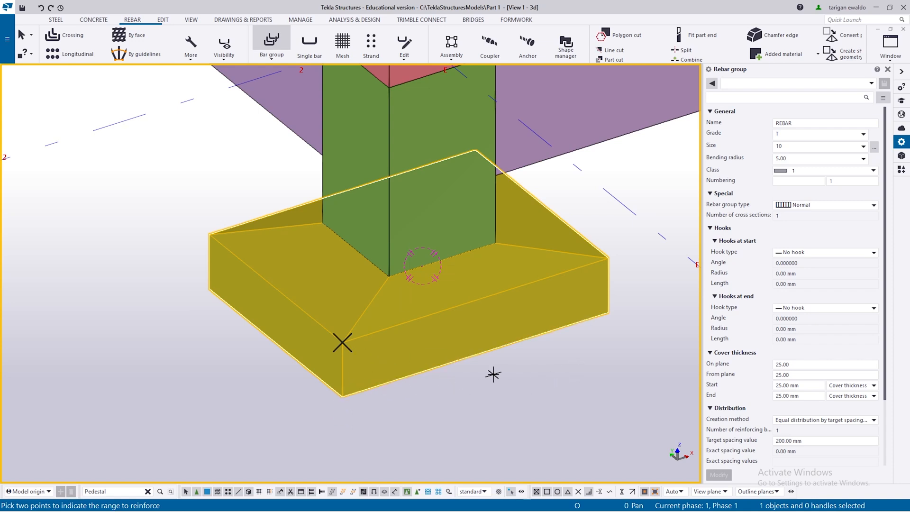
left_click(342, 342)
left_click(209, 235)
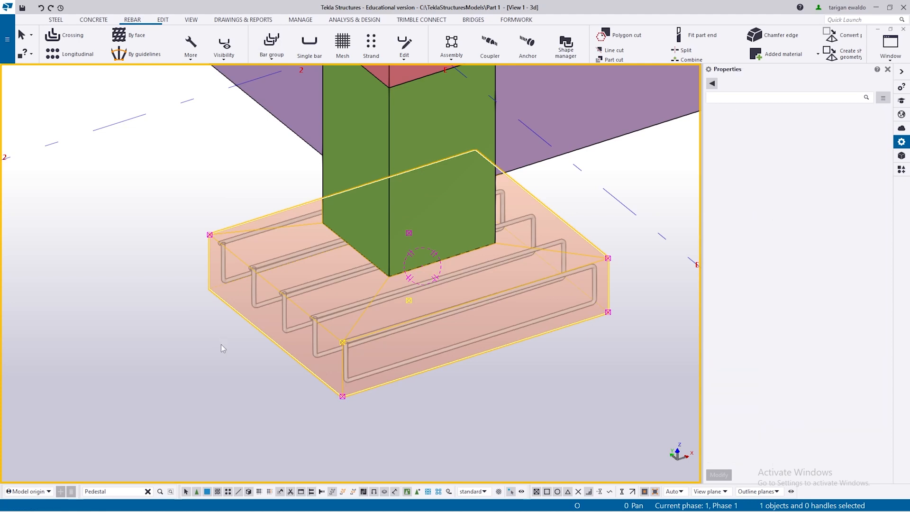
- Select the rebar group in footing E/2 and inspect its closed bars from several angles
left_click(323, 328)
middle_click_drag(484, 411, 398, 379)
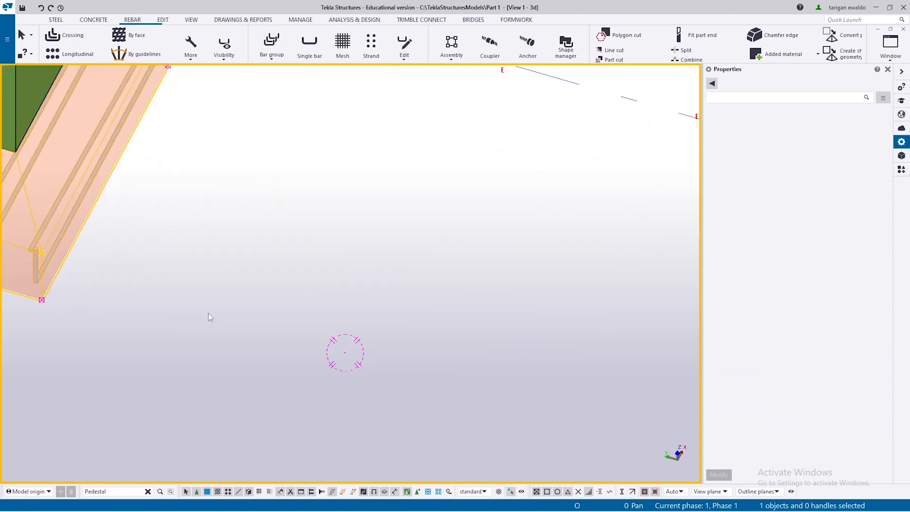
middle_click_drag(171, 279, 584, 369)
middle_click_drag(459, 360, 413, 316, "ctrl")
scroll(309, 339, "down", 5)
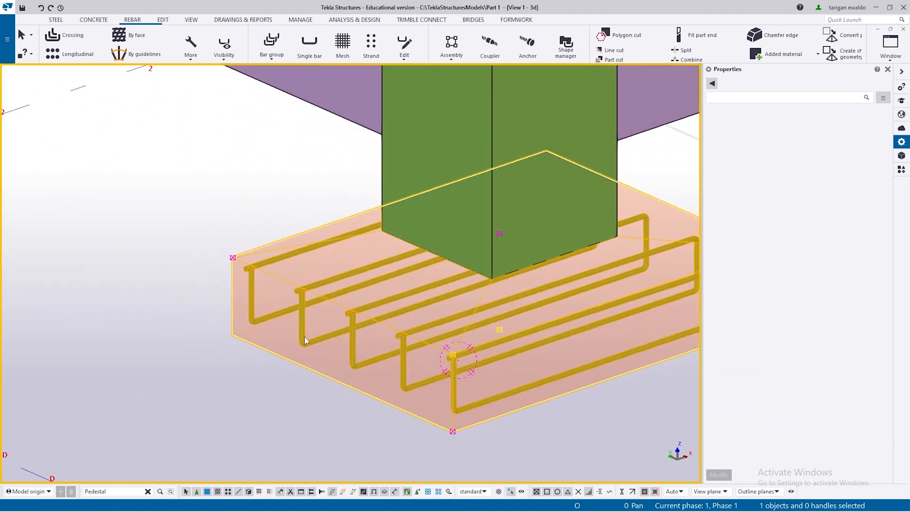
left_click(604, 324)
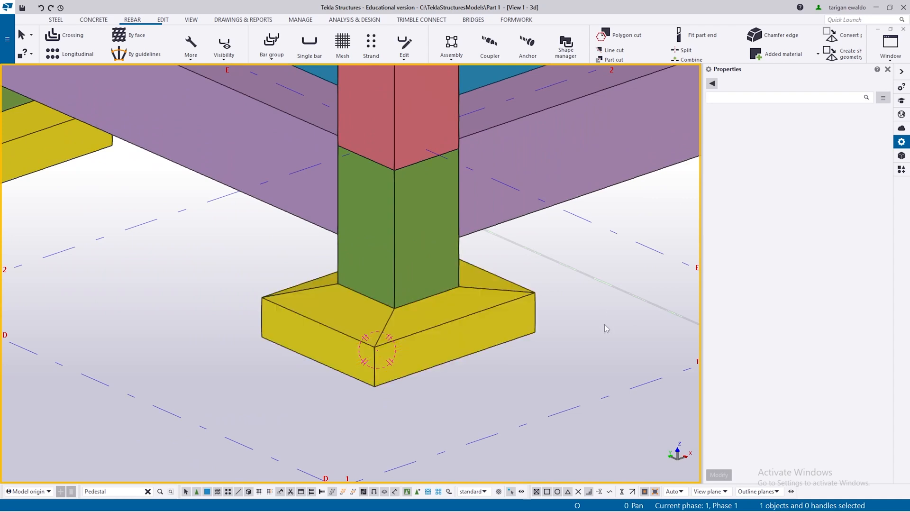
- Display the model parts as wireframe to expose the selected rebar group in the footing at E/2
mouse_move(390, 349)
middle_mouse_down("ctrl")
mouse_move(319, 347)
mouse_move(413, 349)
mouse_move(401, 360)
middle_mouse_up("ctrl")
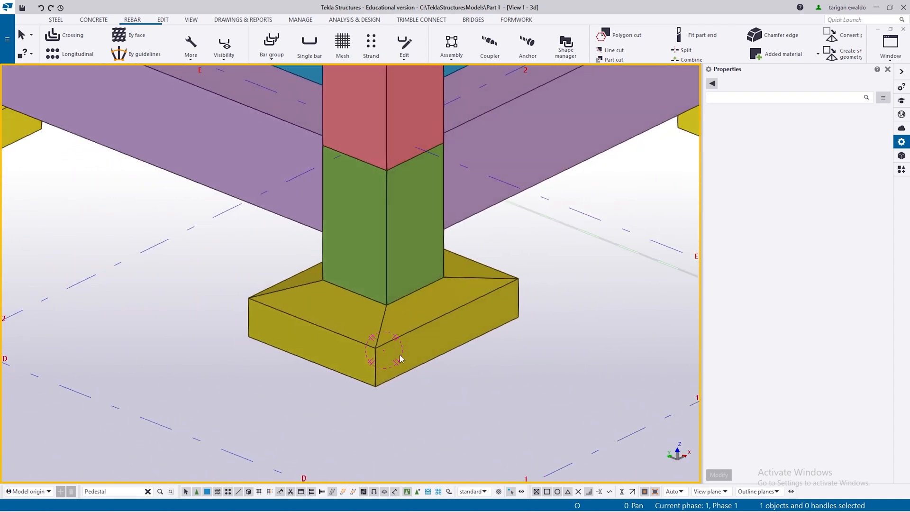
key("ctrl+1")
mouse_move(401, 361)
middle_mouse_down("ctrl")
mouse_move(385, 374)
mouse_move(381, 363)
mouse_move(258, 325)
mouse_move(351, 343)
mouse_move(445, 325)
mouse_move(419, 351)
mouse_move(270, 351)
mouse_move(308, 337)
mouse_move(280, 326)
mouse_move(276, 333)
mouse_move(341, 327)
middle_mouse_up("ctrl")
scroll(277, 332, "down", 5)
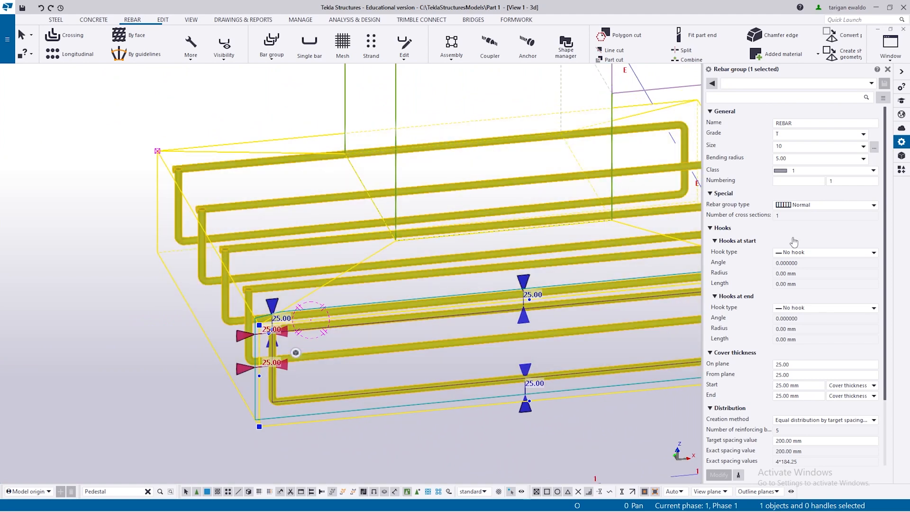
- Set both the start and end hooks of the selected rebar group to Standard 135-degrees and apply the change
left_click(817, 252)
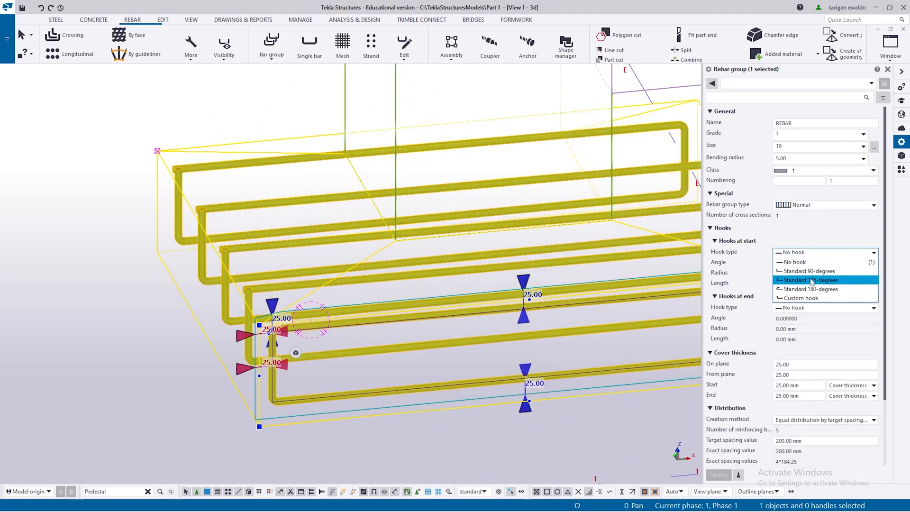
left_click(812, 281)
left_click(817, 308)
left_click(812, 335)
left_click(816, 252)
left_click(802, 293)
left_click(829, 308)
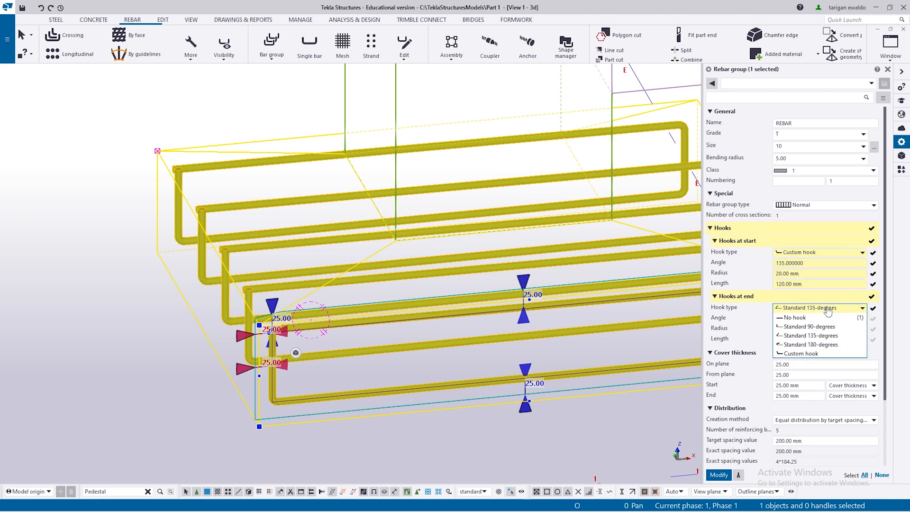
left_click(821, 258)
left_click(820, 252)
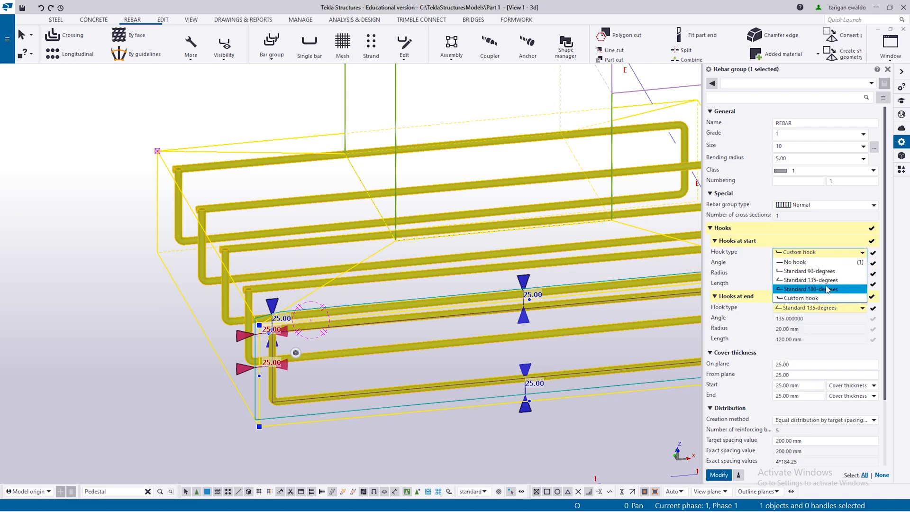
left_click(826, 279)
left_click(719, 475)
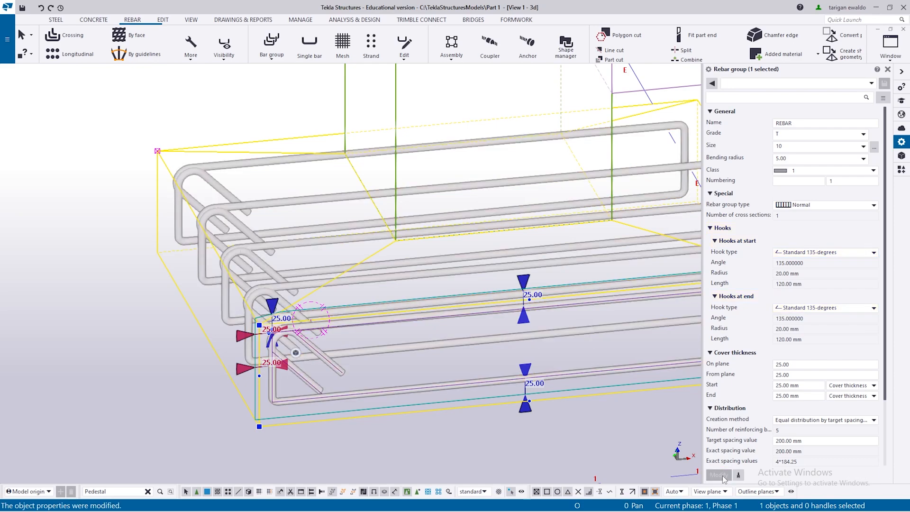
- Change both hooks of the rebar group to Custom hook with a length of 75 mm and apply
scroll(299, 368, "down", 2)
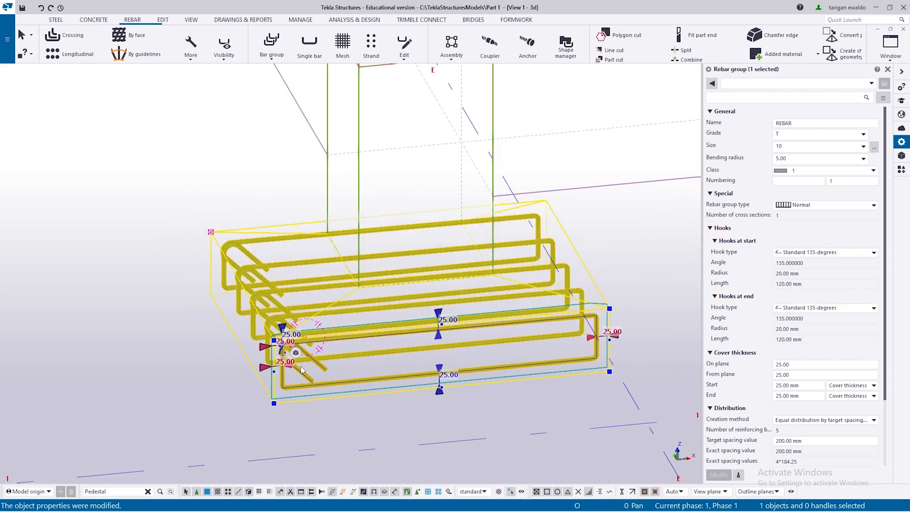
scroll(302, 370, "up", 5)
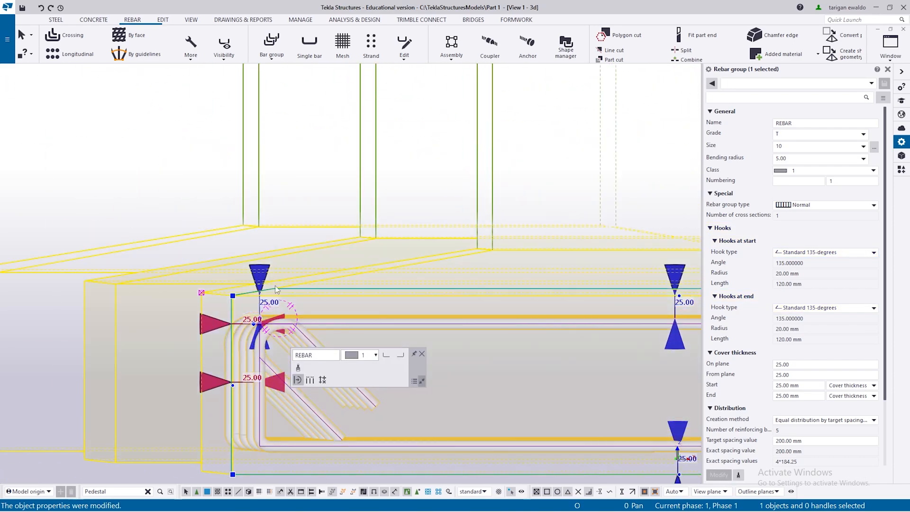
scroll(276, 290, "down", 2)
middle_click_drag(277, 275, 412, 321, "ctrl")
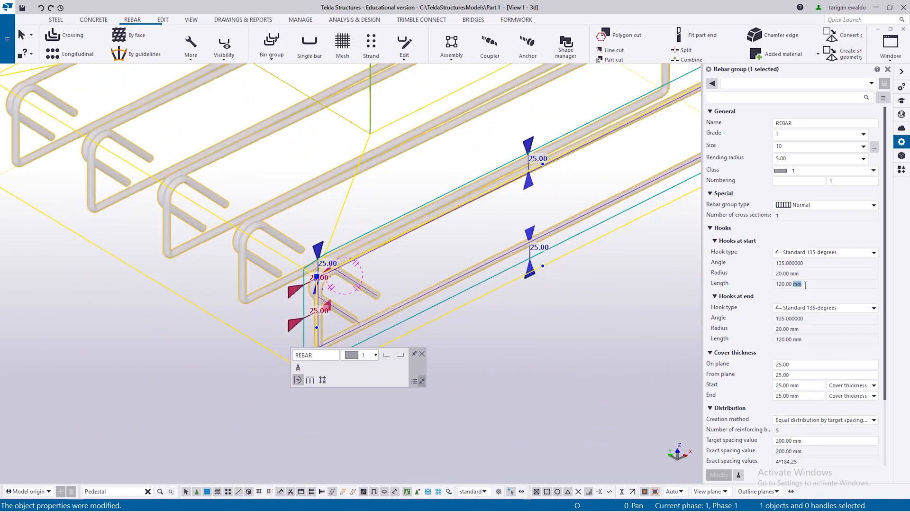
double_click(798, 339)
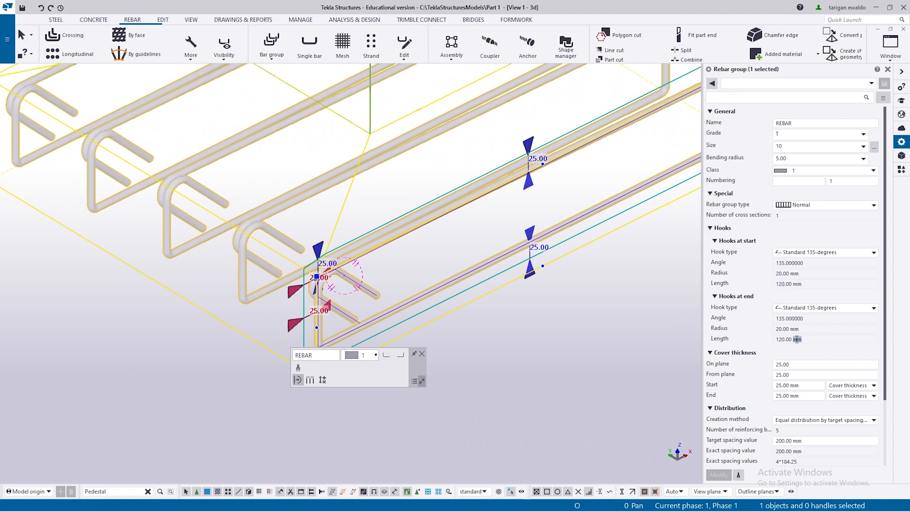
left_click(814, 254)
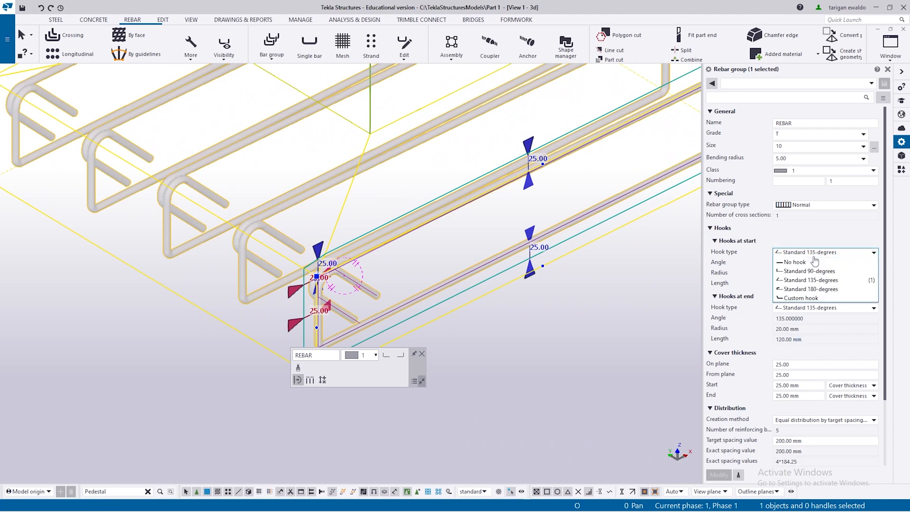
left_click(806, 297)
left_click(817, 309)
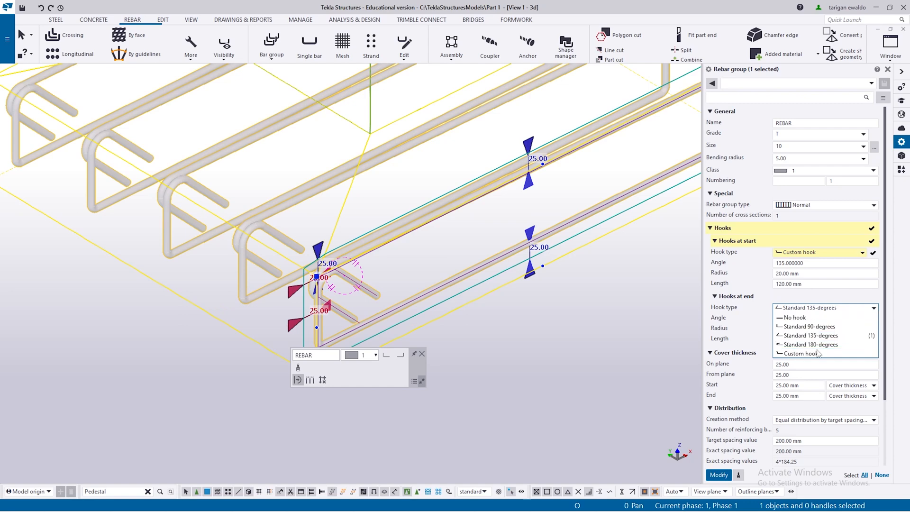
left_click(820, 354)
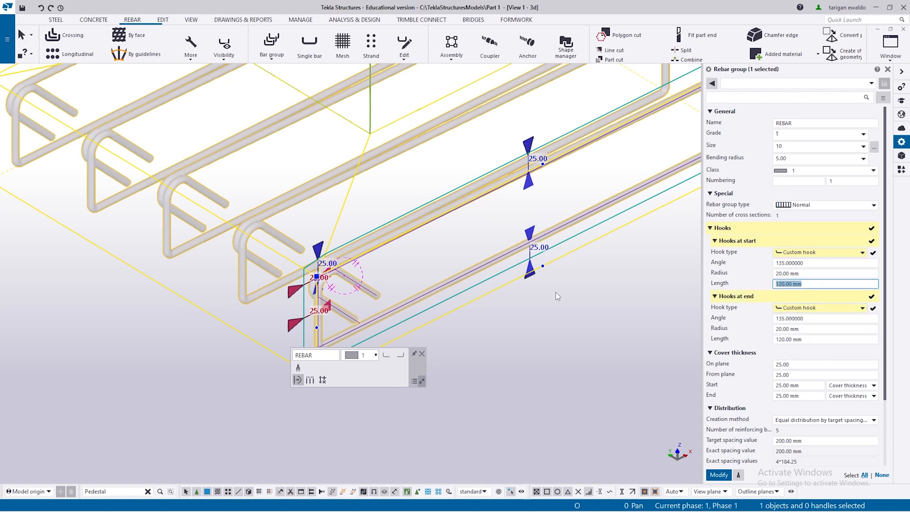
type("75")
left_click(803, 340)
type("75")
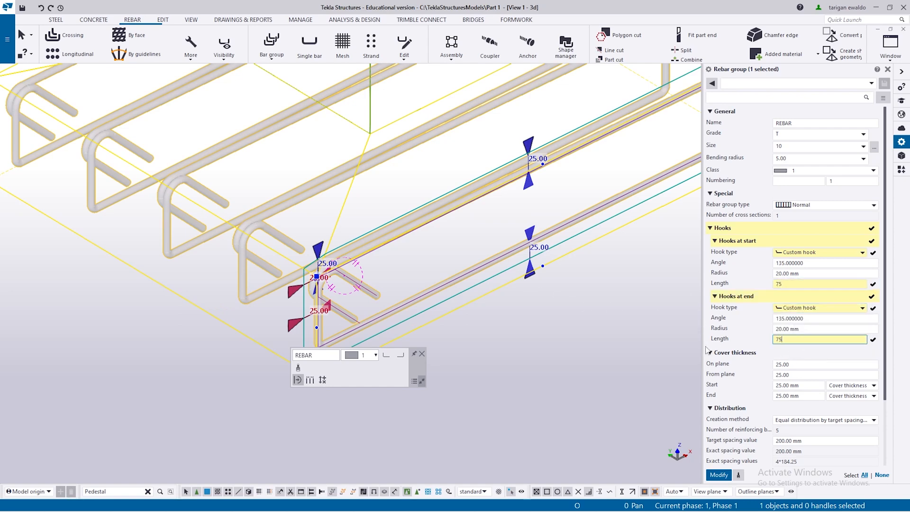
left_click(721, 477)
- Set the bending radius of both the start and end hooks to 5 mm and apply it to the rebar group
middle_click_drag(318, 285, 301, 272, "ctrl")
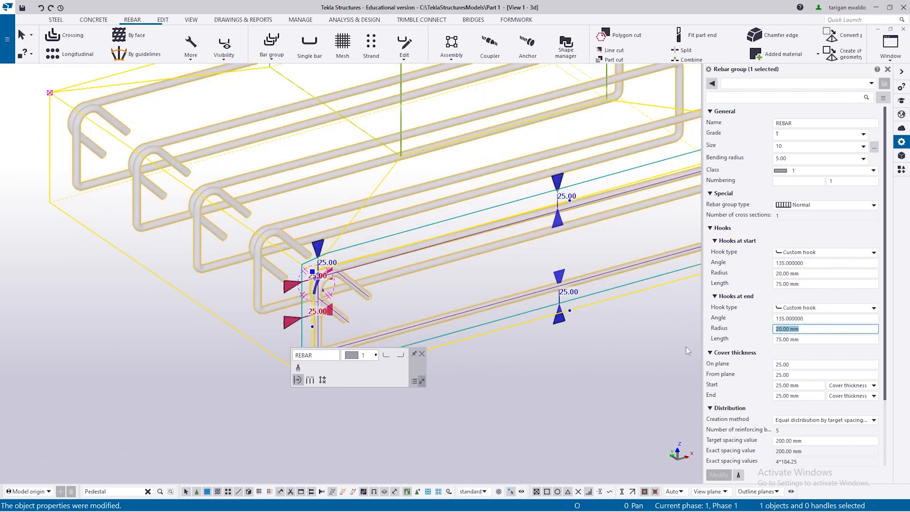
type("5")
left_click(806, 273)
type("5")
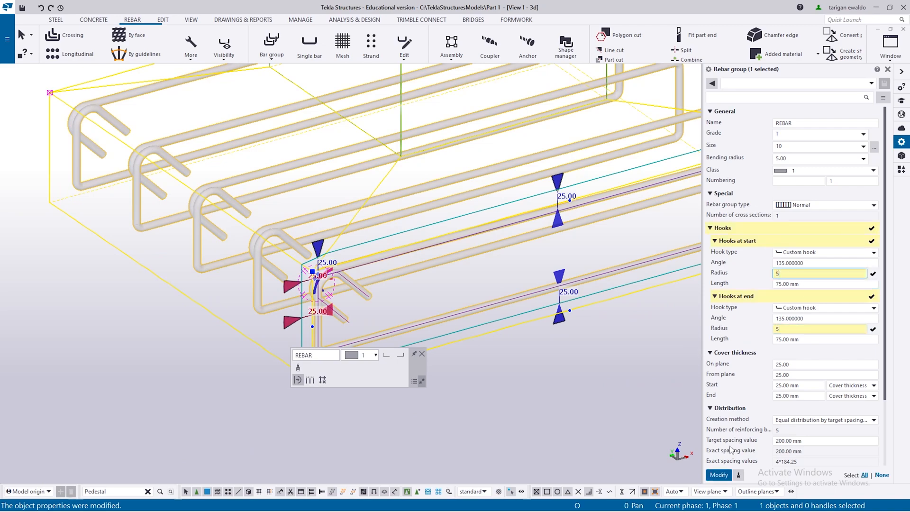
left_click(721, 478)
- Set the rebar group's on plane, from plane, start and end cover thickness to 40 mm and apply
scroll(322, 274, "up", 1)
middle_click_drag(322, 274, 351, 286, "ctrl")
scroll(398, 264, "down", 3)
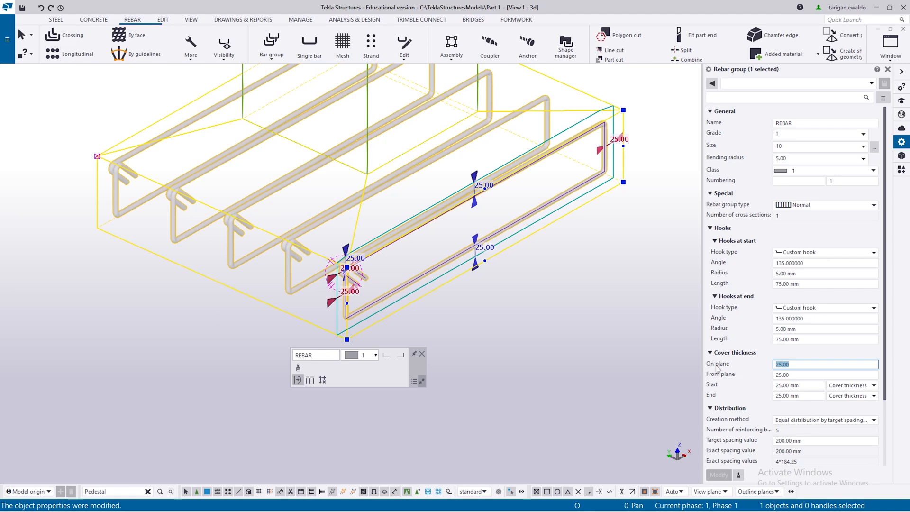
type("4")
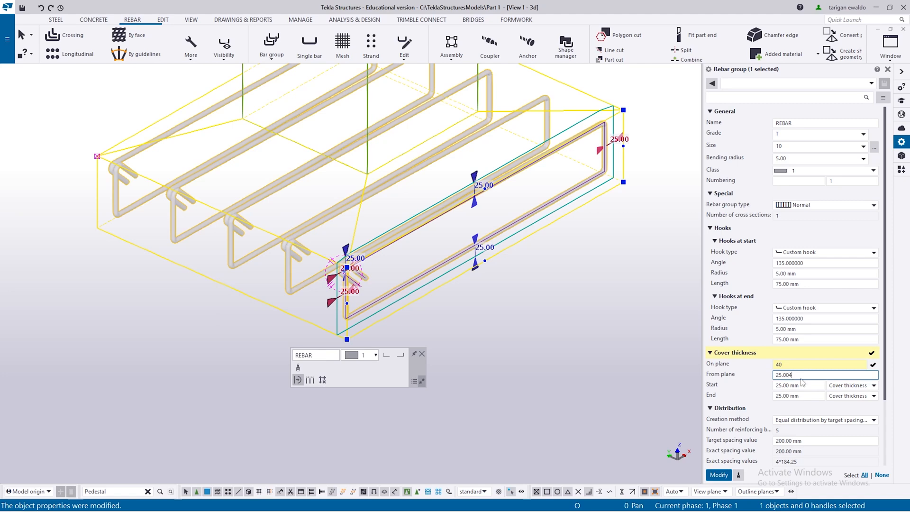
key("ctrl+a")
type("40")
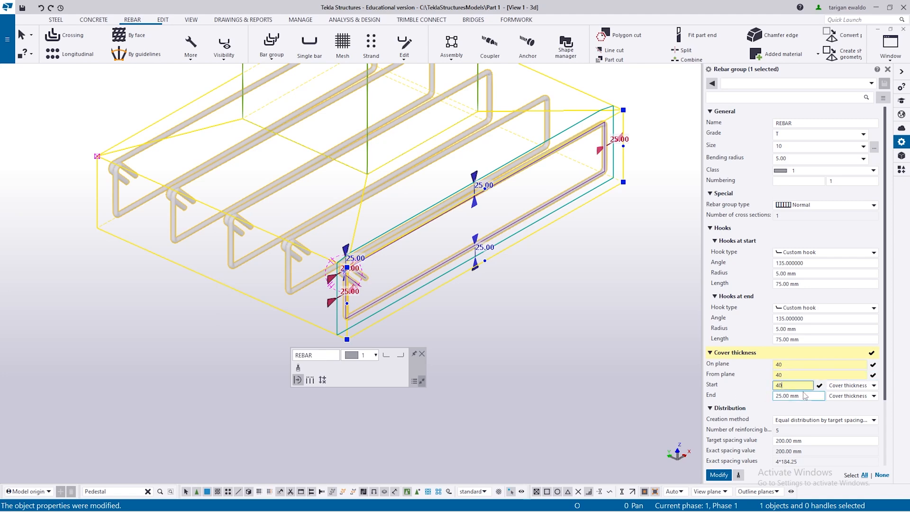
left_click(727, 479)
- Inspect the hooks and concrete cover of the bars in footing E/2 from several angles with the group deselected
scroll(458, 259, "up", 3)
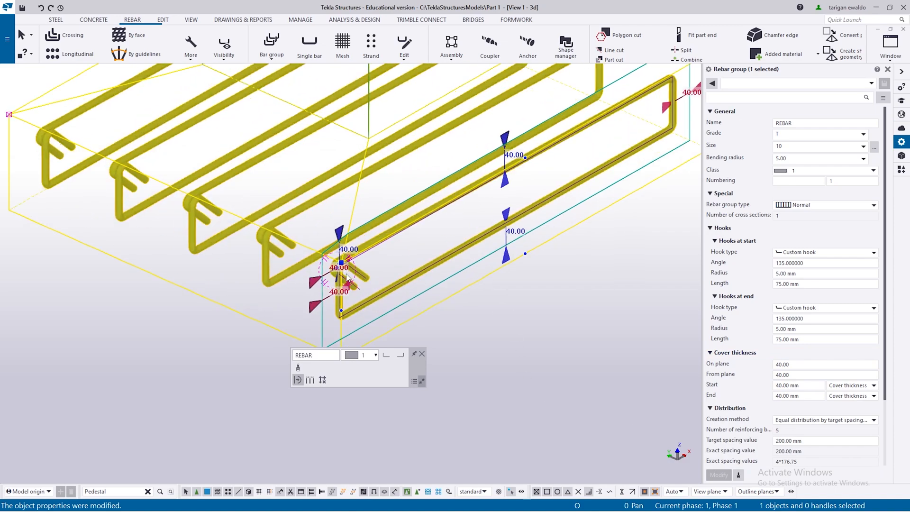
middle_click_drag(458, 259, 502, 225)
scroll(501, 225, "down", 3)
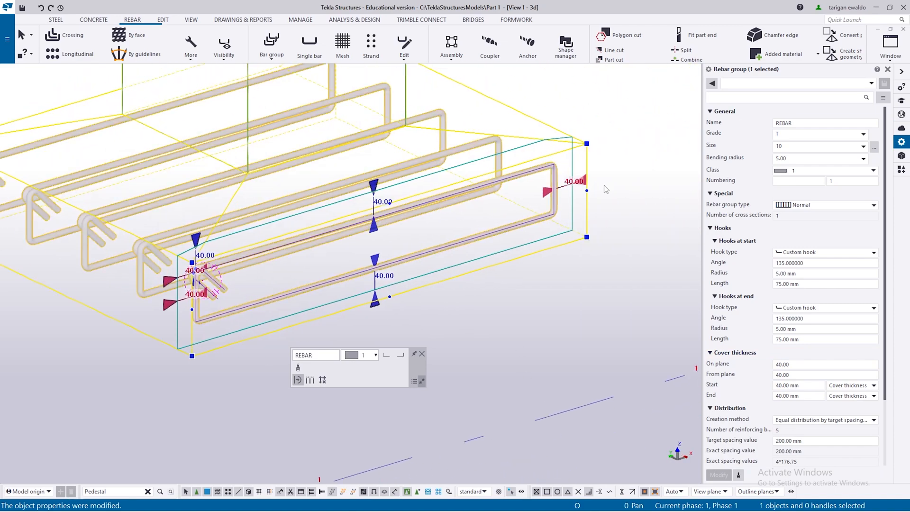
left_click(587, 306)
scroll(424, 289, "up", 2)
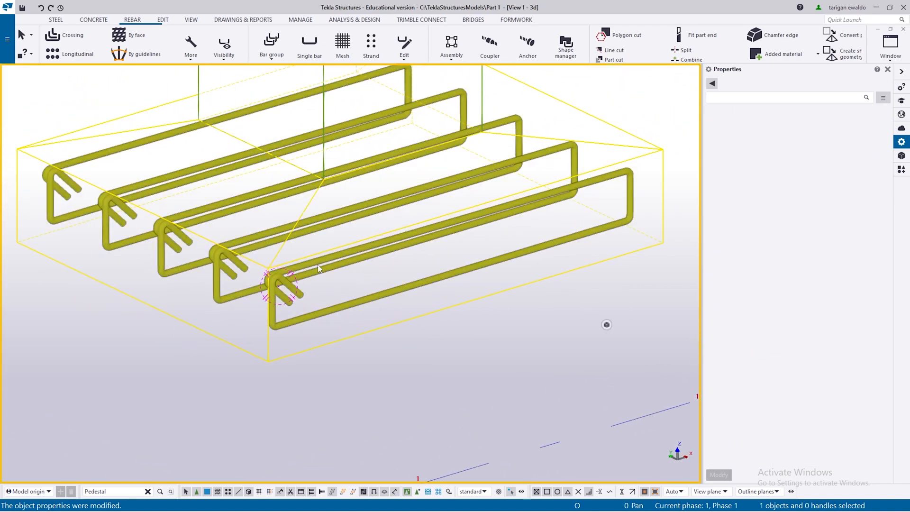
scroll(321, 268, "down", 2)
middle_click_drag(320, 264, 364, 283, "ctrl")
scroll(298, 309, "down", 2)
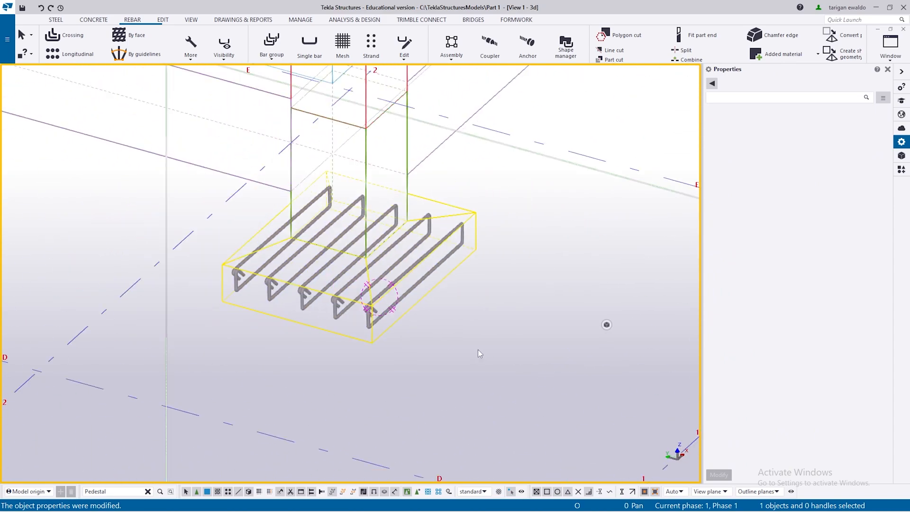
scroll(360, 318, "down", 3)
scroll(384, 324, "up", 1)
scroll(384, 324, "up", 3)
scroll(315, 299, "up", 4)
middle_click_drag(345, 311, 491, 336, "ctrl")
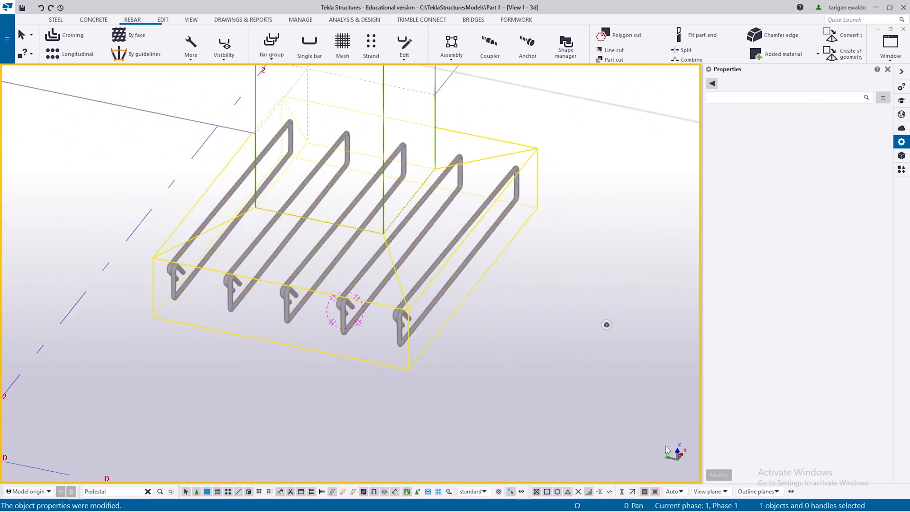
scroll(662, 433, "down", 2)
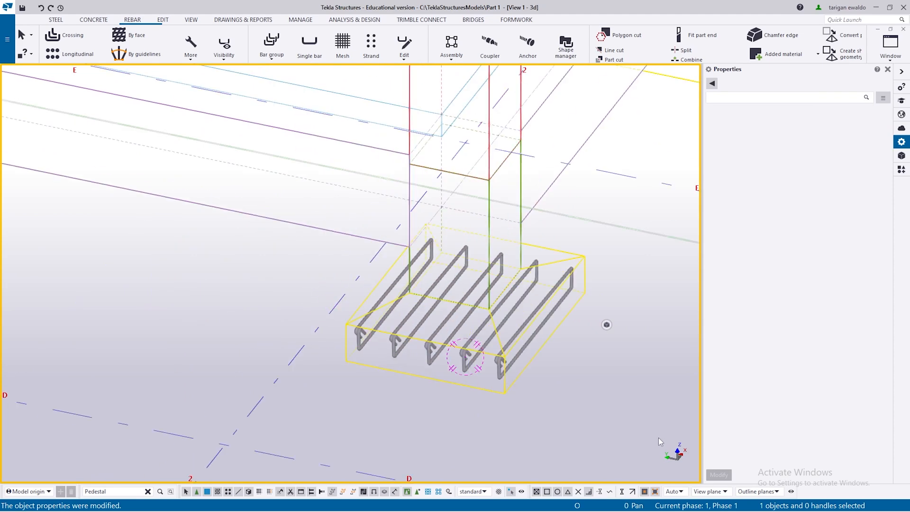
scroll(502, 376, "up", 4)
middle_click_drag(494, 375, 378, 363)
- Create a second rebar group in footing E/2 as a closed rectangle around the side face towards grid line D, distributed along the adjacent upper edge
left_click(503, 368)
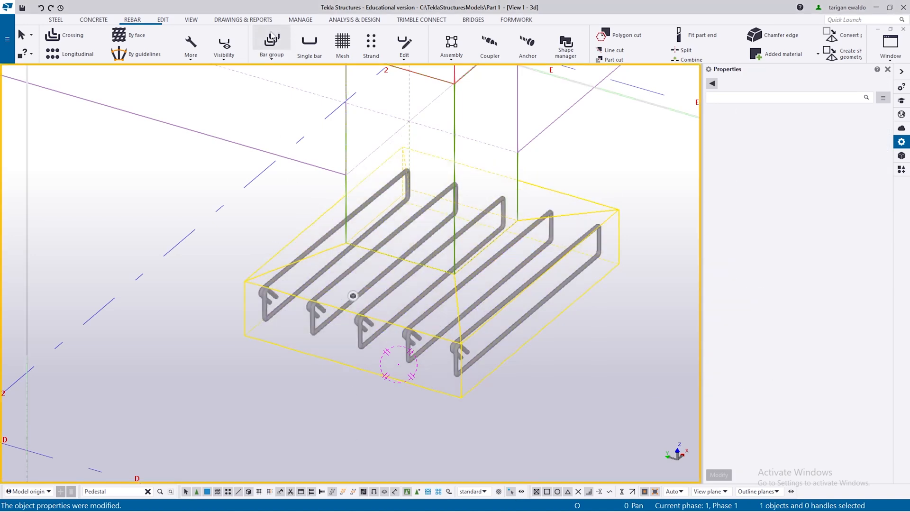
left_click(271, 43)
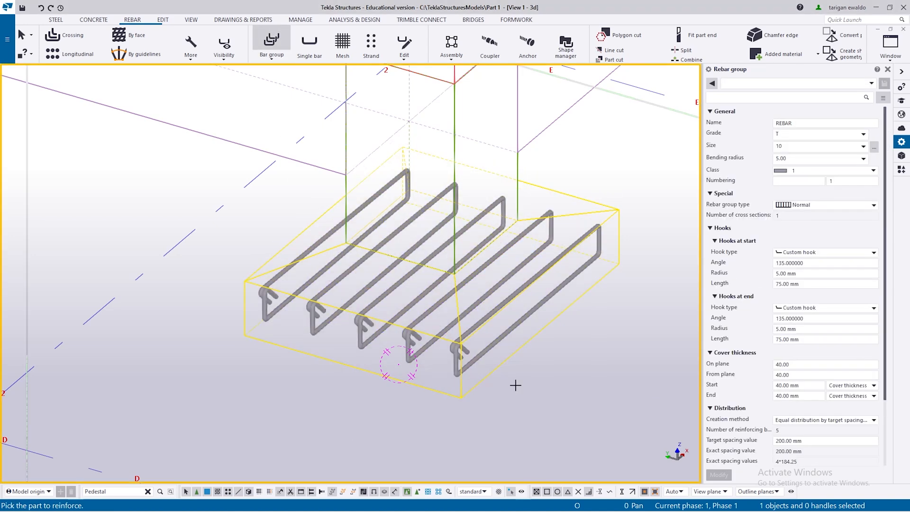
left_click(461, 397)
middle_click_drag(361, 348, 308, 307, "ctrl")
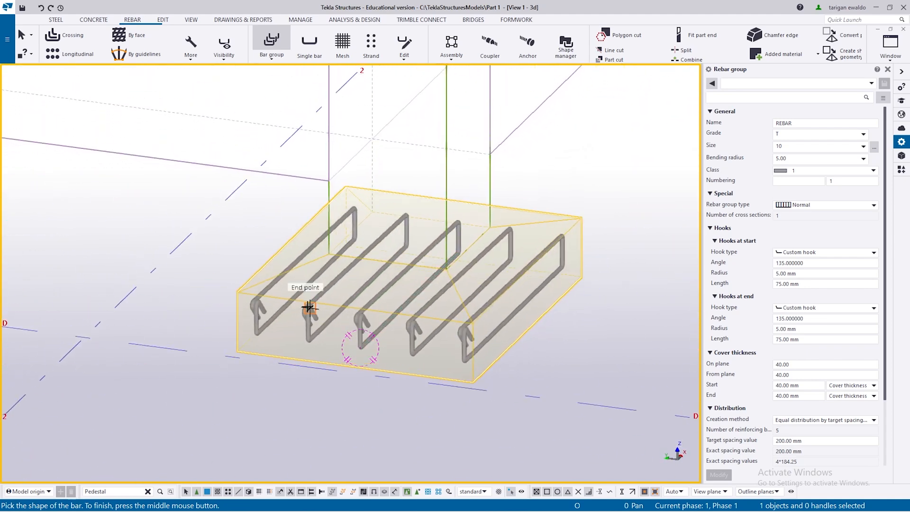
left_click(238, 292)
left_click(472, 323)
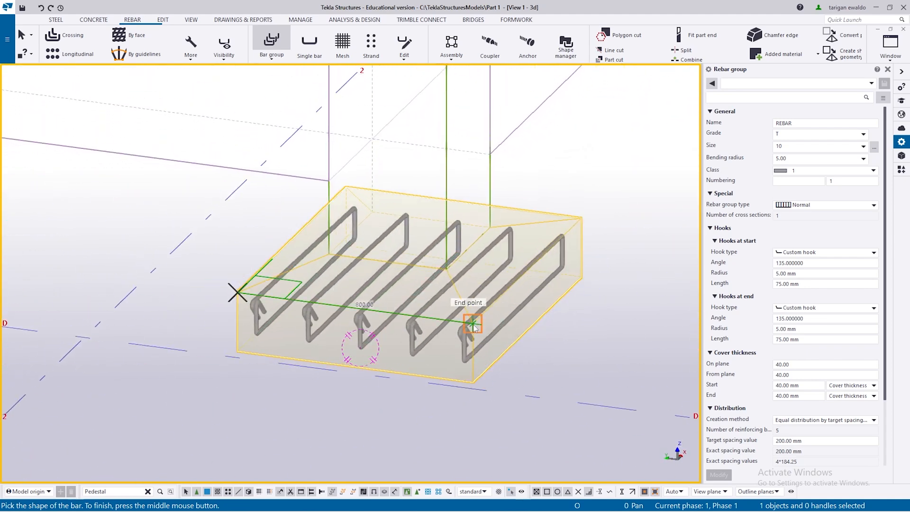
left_click(473, 381)
left_click(237, 352)
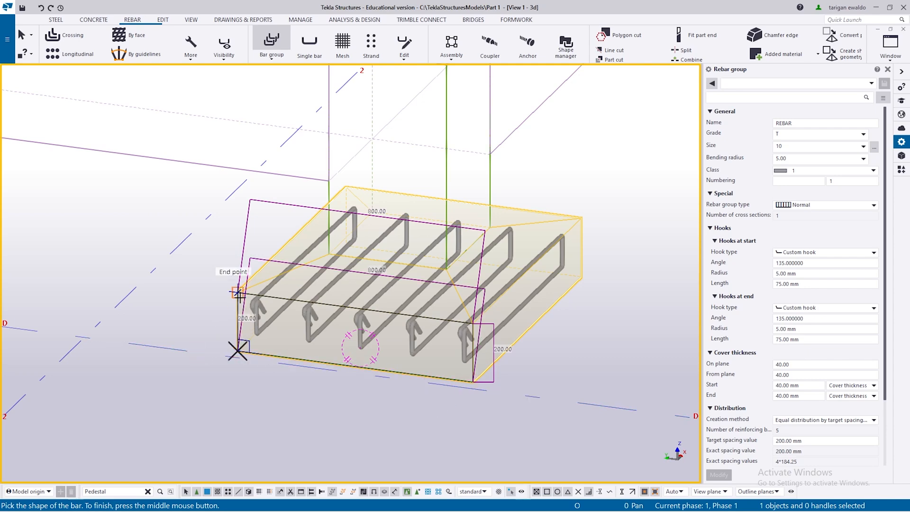
middle_click(214, 296)
left_click(237, 291)
scroll(473, 324, "up", 2)
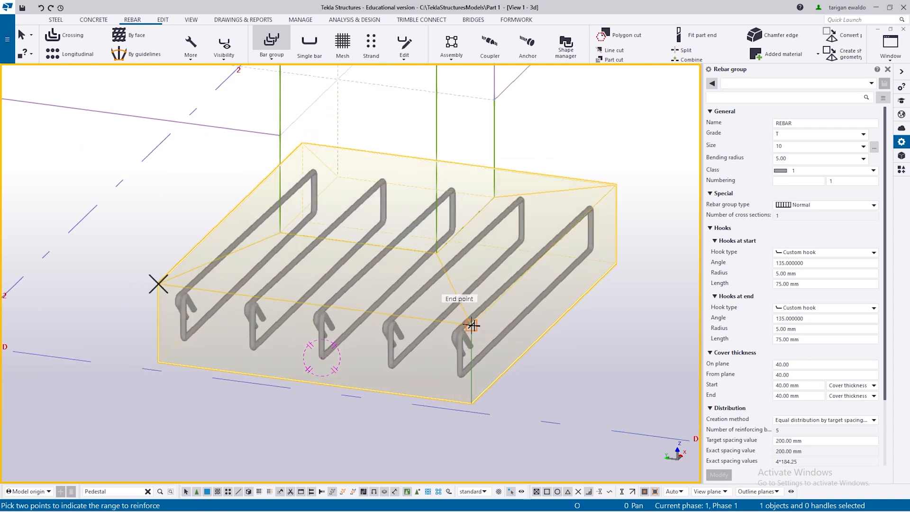
left_click(471, 326)
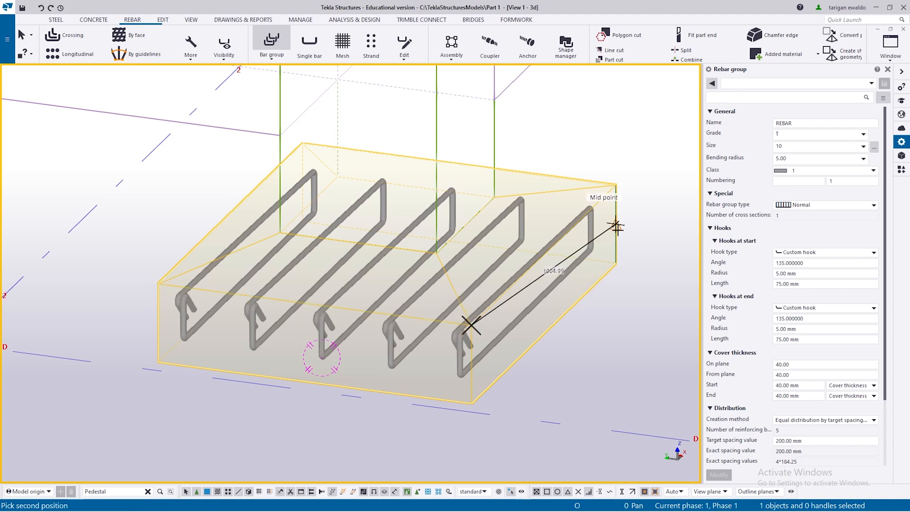
left_click(616, 185)
scroll(616, 189, "down", 4)
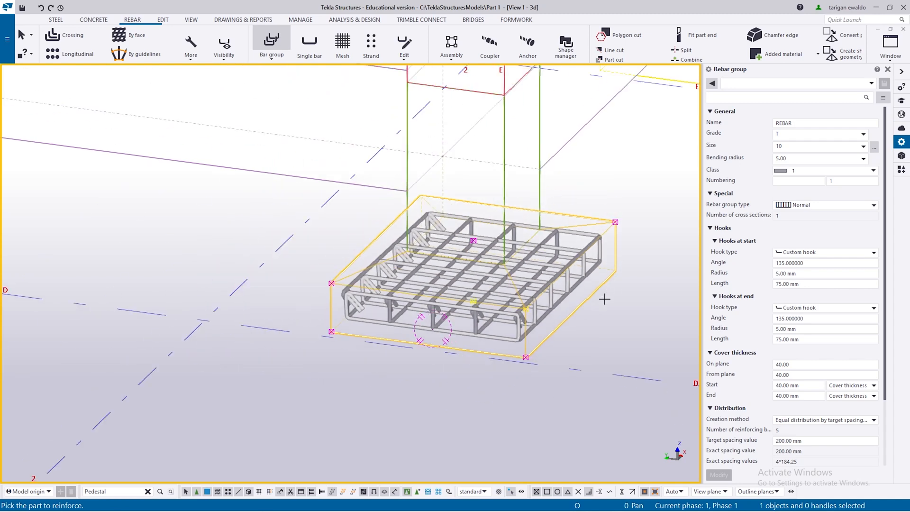
- Select the second rebar group in footing E/2 and examine its bars and hooks against the crossing group from several angles
scroll(395, 329, "up", 3)
left_click(321, 302)
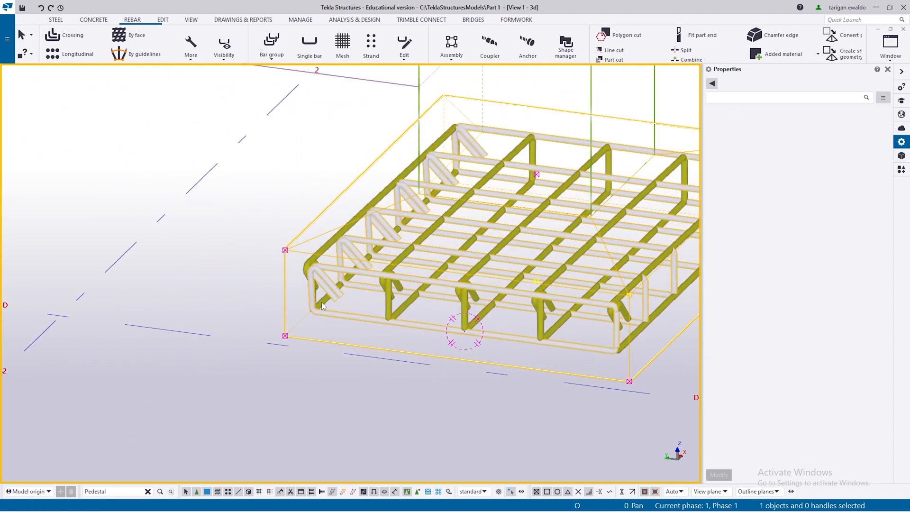
scroll(318, 272, "up", 4)
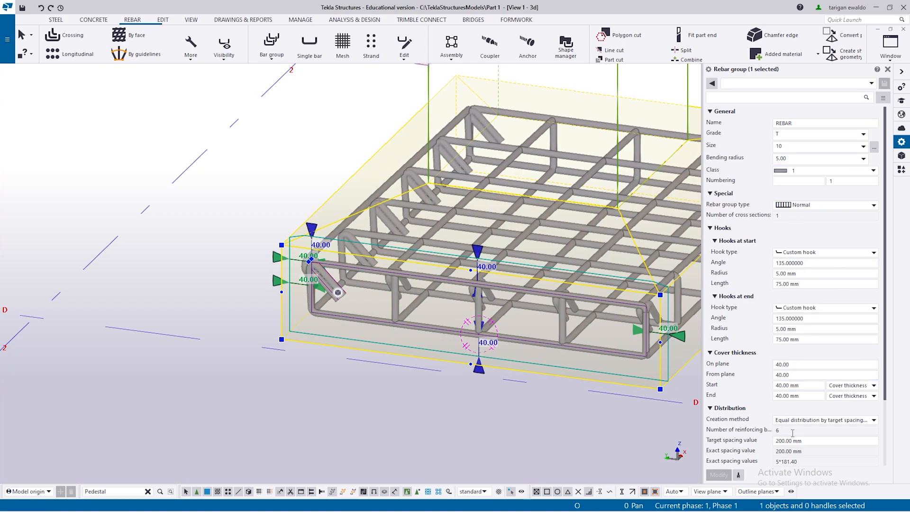
middle_click_drag(462, 350, 335, 336, "ctrl")
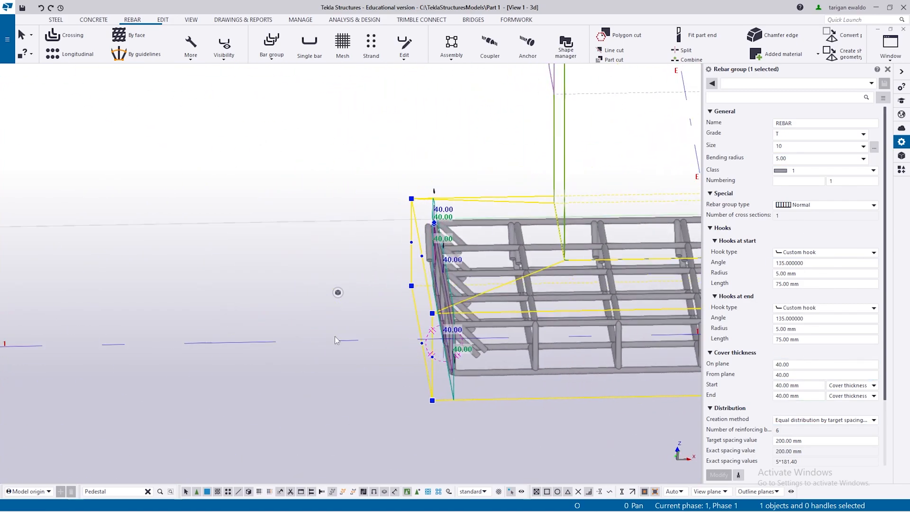
scroll(471, 343, "up", 2)
middle_click_drag(471, 340, 504, 280, "ctrl")
scroll(493, 275, "up", 2)
scroll(482, 273, "down", 2)
scroll(482, 273, "down", 2)
scroll(455, 345, "up", 2)
middle_click_drag(455, 345, 404, 339, "ctrl")
scroll(405, 339, "down", 3)
scroll(553, 350, "up", 2)
scroll(553, 349, "up", 1)
scroll(554, 347, "down", 1)
middle_click_drag(560, 346, 489, 358, "ctrl")
scroll(560, 364, "up", 2)
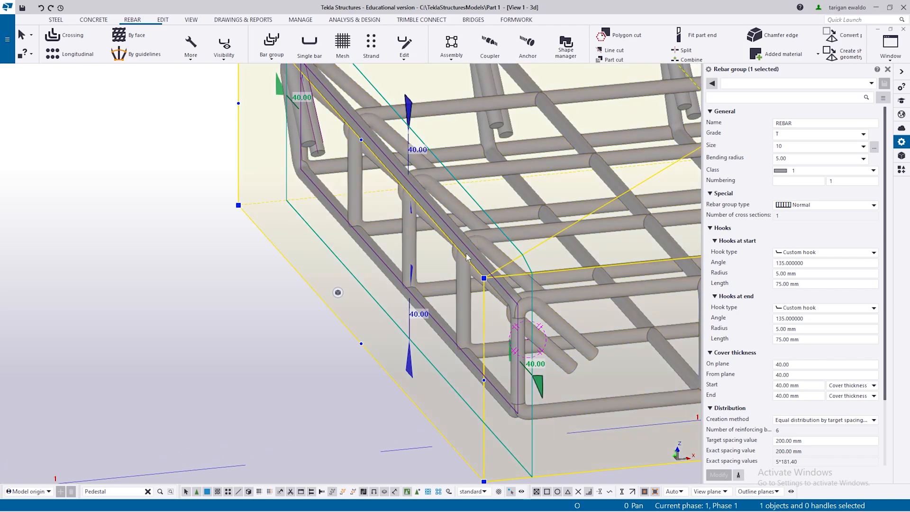
scroll(512, 271, "down", 2)
middle_click_drag(412, 286, 507, 308, "ctrl")
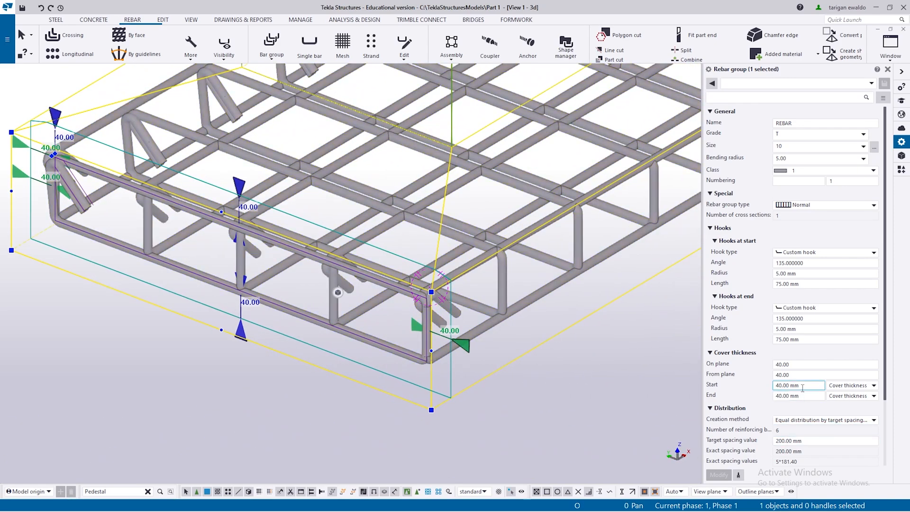
- Set the second rebar group's on plane, from plane, start and end cover thickness to 55 mm and apply
type("5")
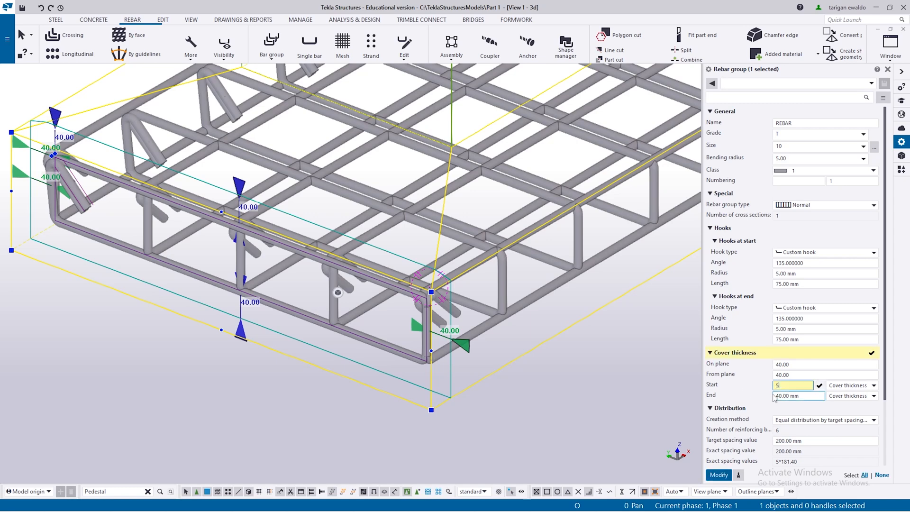
type("5")
left_click(791, 375)
left_click(800, 364)
type("5")
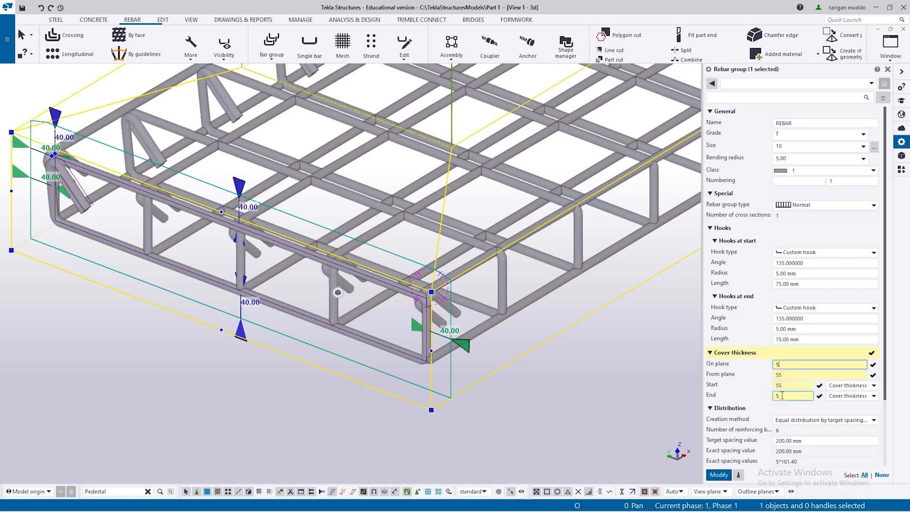
left_click(718, 477)
- Inspect how the two crossing rebar groups sit inside footing E/2 with the group deselected
scroll(441, 348, "up", 2)
middle_click_drag(441, 348, 184, 354, "ctrl")
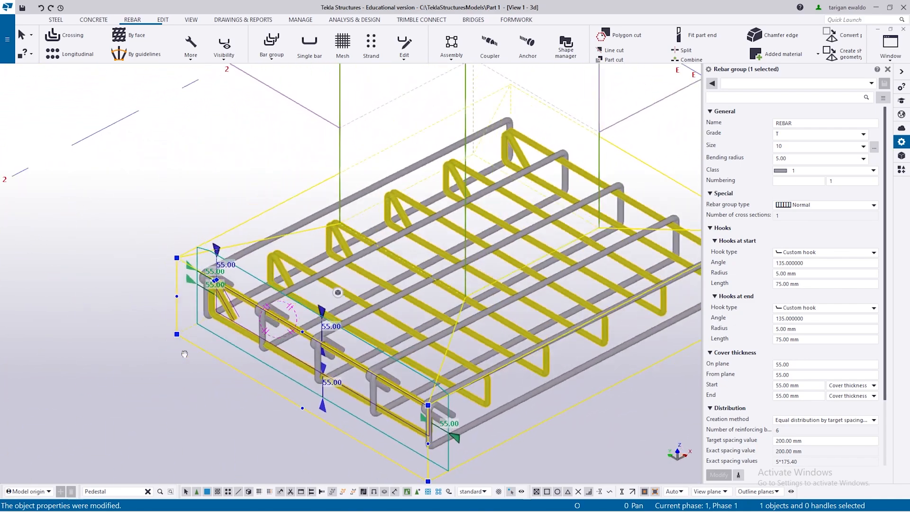
scroll(185, 354, "down", 3)
left_click(502, 391)
scroll(479, 357, "up", 2)
scroll(342, 382, "up", 3)
middle_click_drag(339, 382, 464, 340)
scroll(487, 348, "up", 2)
scroll(501, 359, "down", 5)
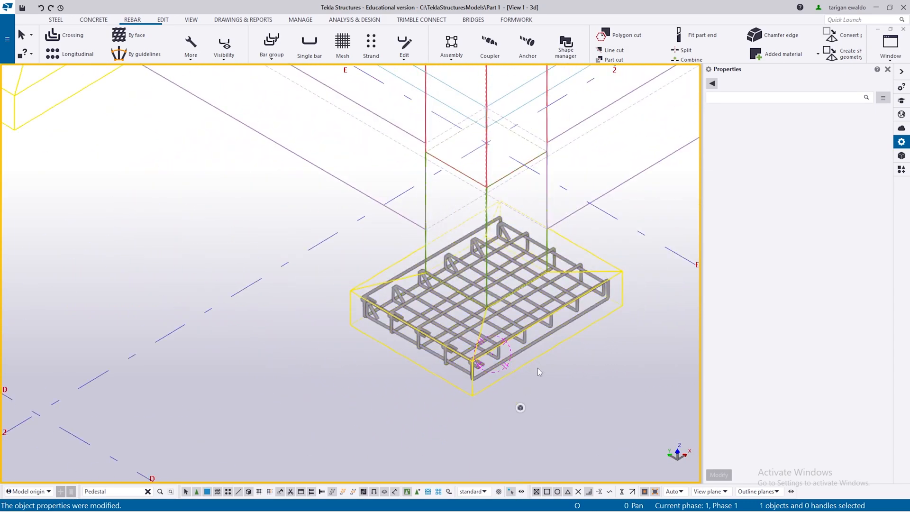
- Cycle the parts through wireframe and rendered representations, finishing with solid rendered parts that conceal the footing's bars
key("ctrl+4")
scroll(512, 373, "down", 2)
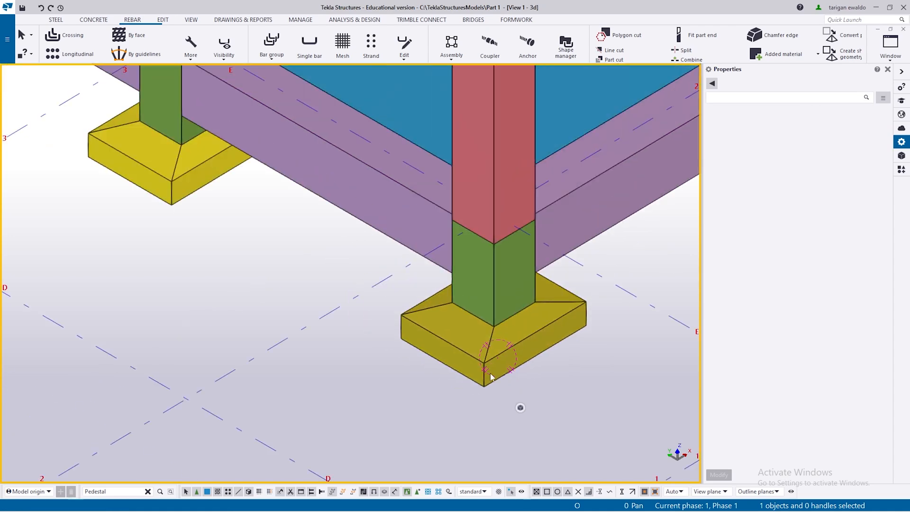
key("ctrl+1")
key("ctrl+2")
key("ctrl+4")
key("ctrl+1")
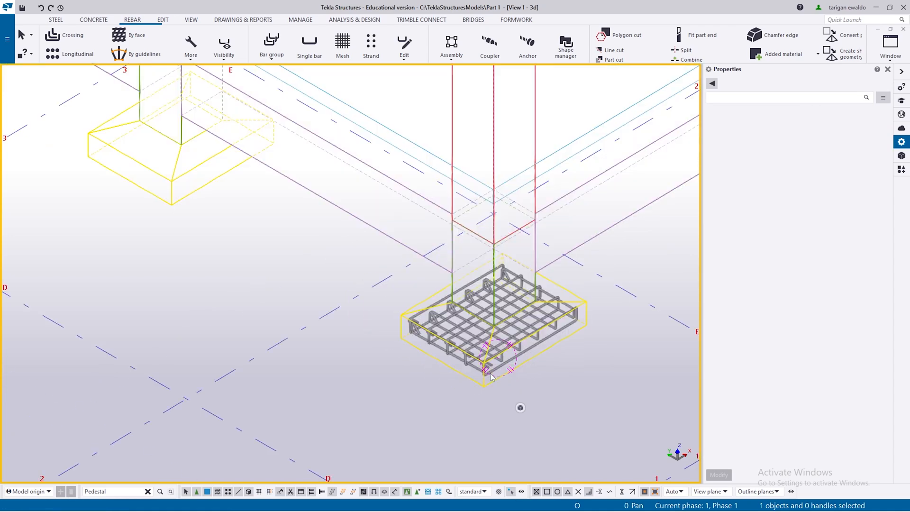
key("ctrl+3")
key("ctrl+4")
key("ctrl+2")
key("ctrl+4")
scroll(469, 346, "up", 3)
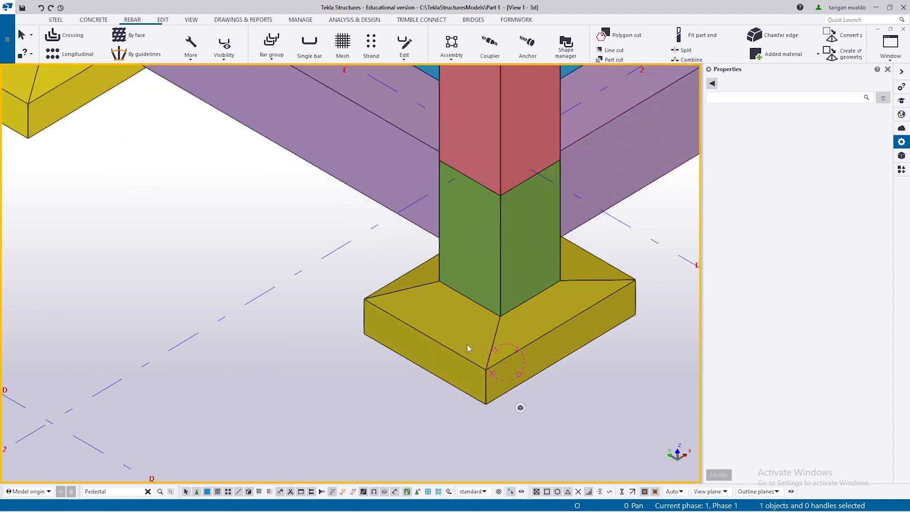
key("ctrl+1")
key("ctrl+2")
key("ctrl+4")
- Inquire the cast unit of pad footing E/2 and go to the reinforcing bars section of the report
middle_click_drag(459, 341, 375, 341)
left_click(375, 341)
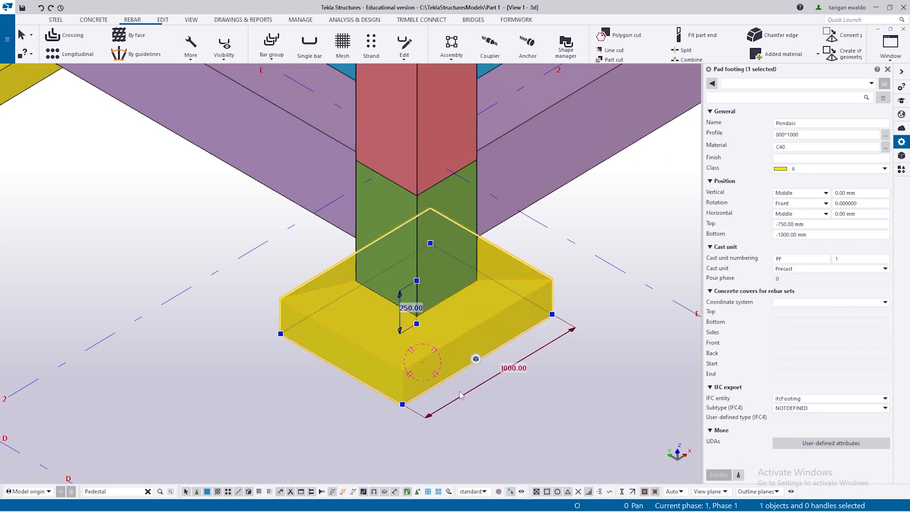
left_click(551, 395)
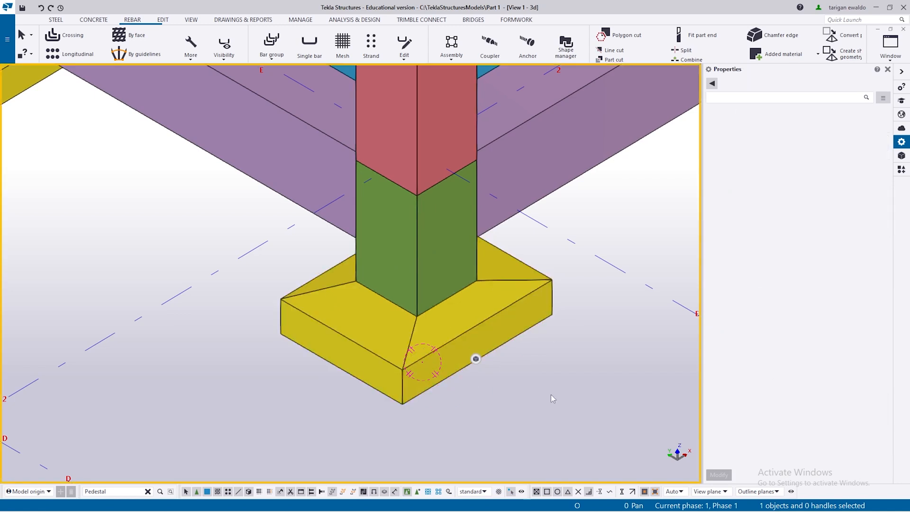
left_click(491, 320)
right_click(490, 318)
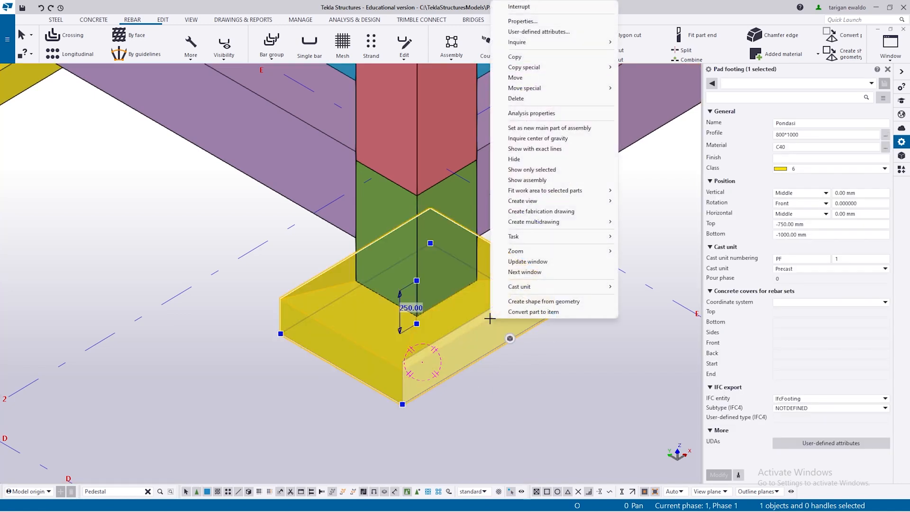
mouse_move(535, 43)
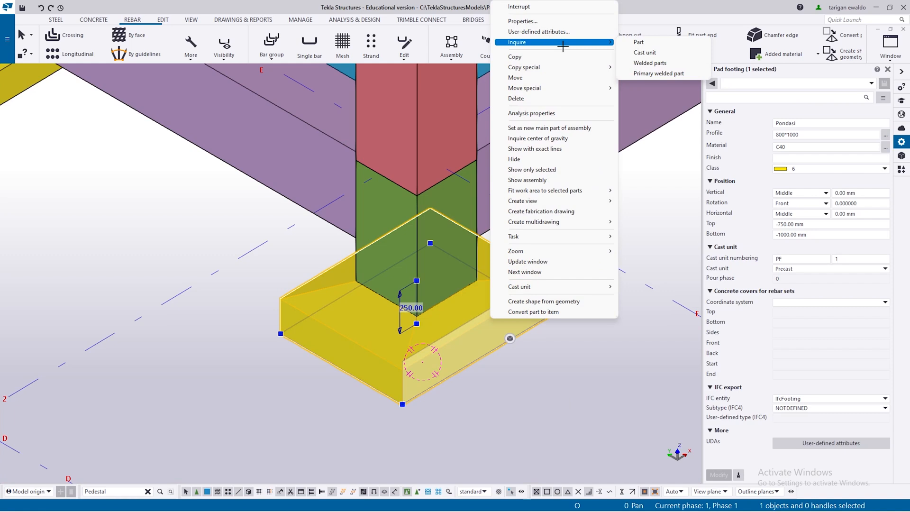
left_click(657, 52)
scroll(224, 245, "down", 10)
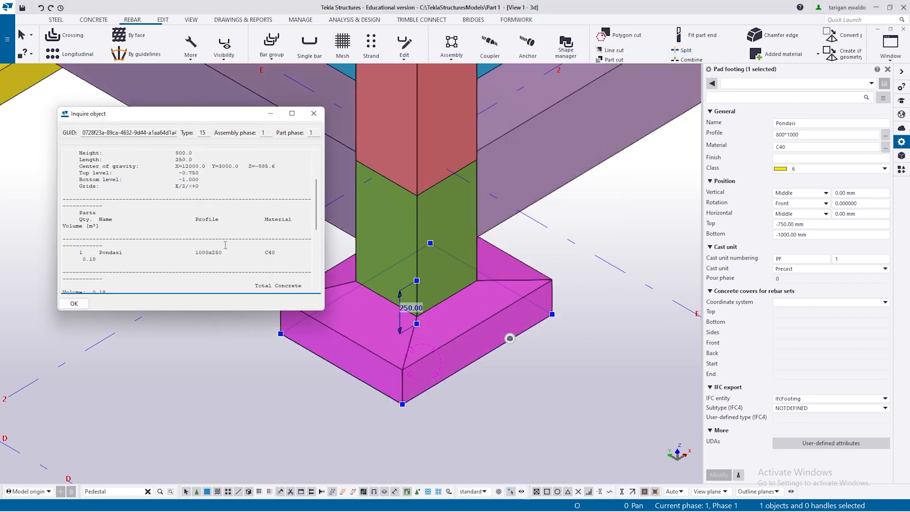
scroll(225, 245, "down", 4)
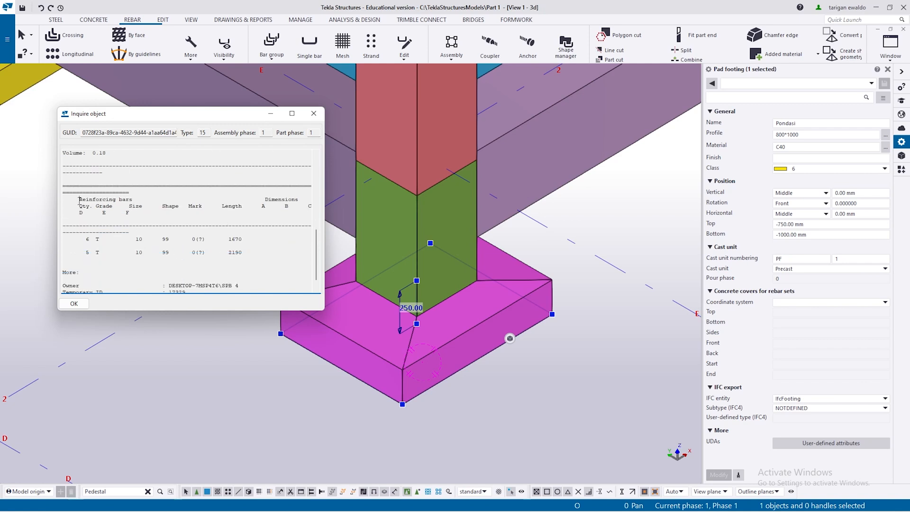
- Read the quantity, grade and size of the reinforcing bars in the cast unit report and close it
left_click_drag(79, 200, 149, 202)
left_click_drag(82, 206, 144, 206)
left_click(92, 246)
left_click_drag(79, 205, 93, 207)
left_click(88, 240)
left_click_drag(101, 206, 105, 240)
left_click_drag(128, 207, 144, 208)
left_click_drag(135, 239, 142, 256)
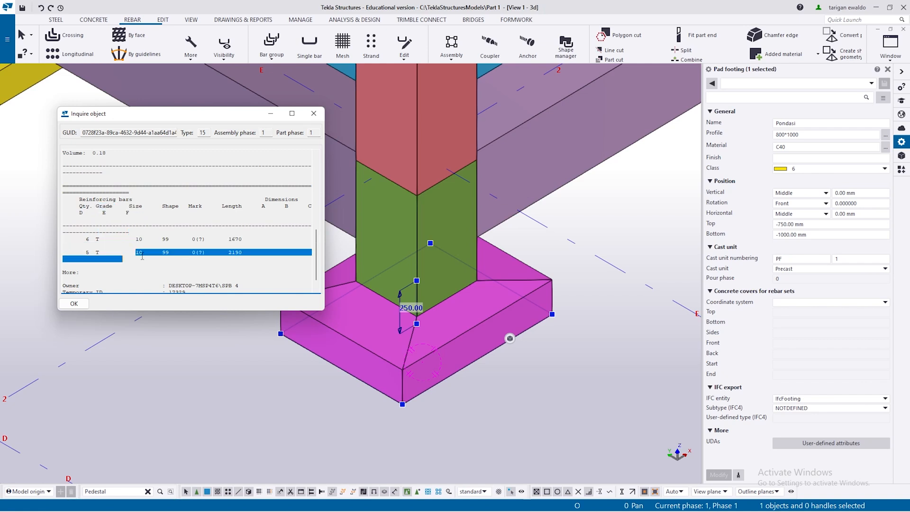
left_click(314, 114)
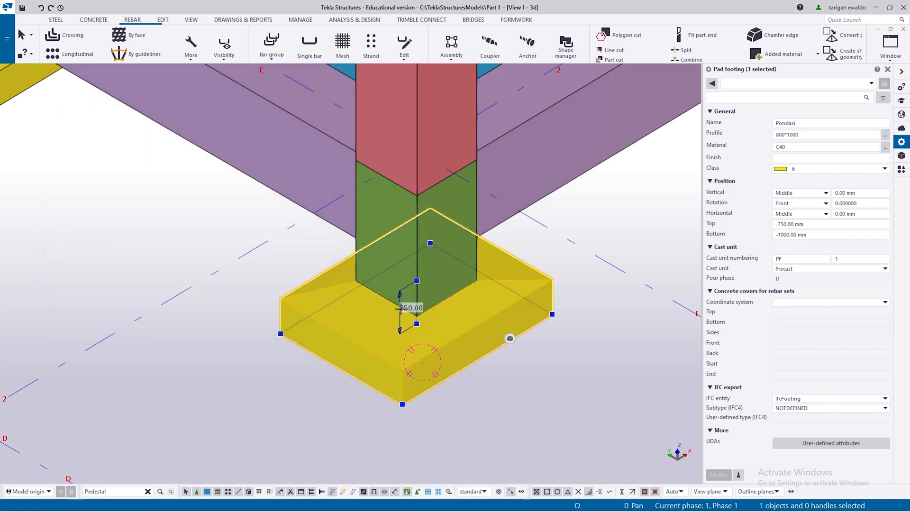
left_click(299, 47)
scroll(400, 275, "down", 2)
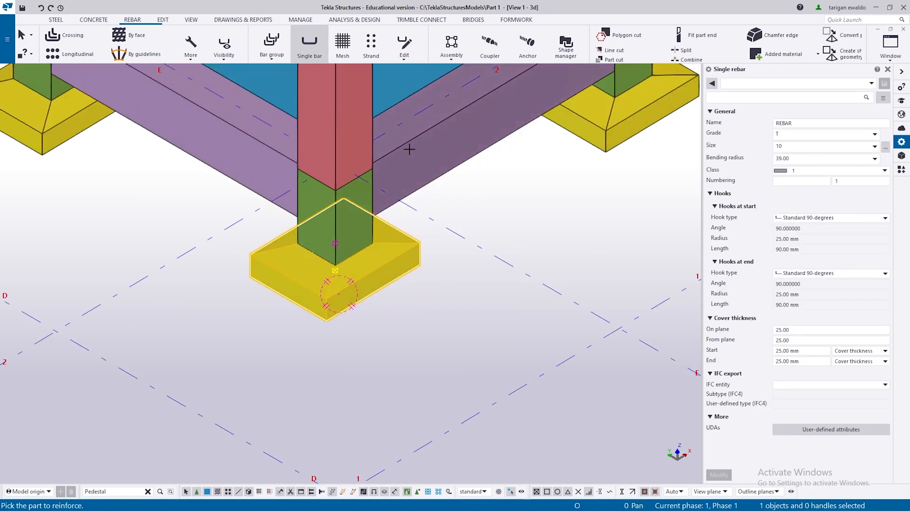
key("Escape")
- Try to place a single bar along the upper outer edge of the Sloof beam on grid line 2 between E and F
left_click(426, 144)
middle_click_drag(427, 145, 298, 260)
left_click(468, 300)
scroll(416, 209, "up", 1)
left_click(299, 260)
key("Return")
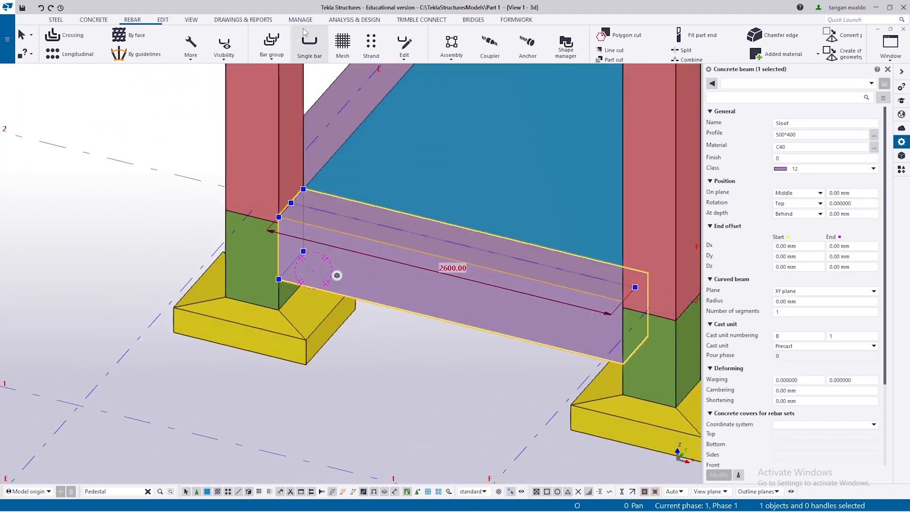
left_click(334, 261)
scroll(292, 222, "up", 2)
left_click(274, 209)
scroll(274, 209, "down", 3)
middle_click_drag(433, 248, 545, 240, "ctrl")
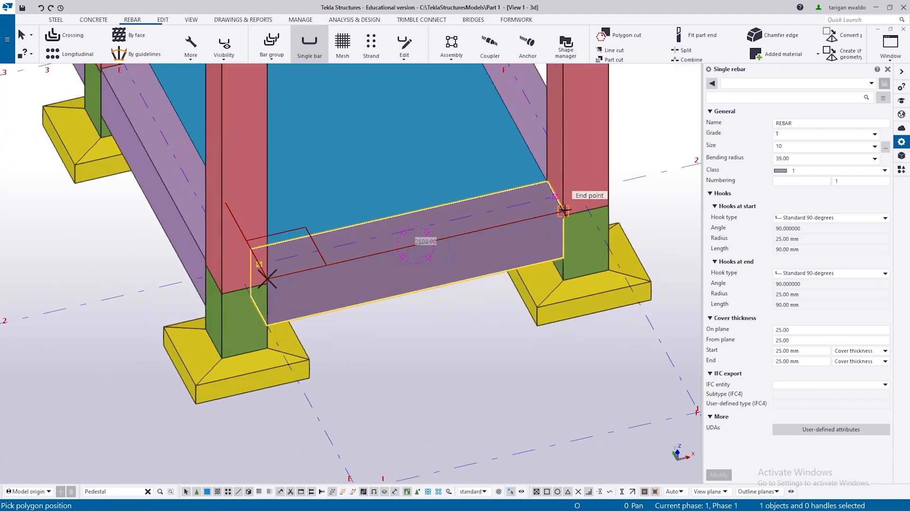
left_click(546, 210)
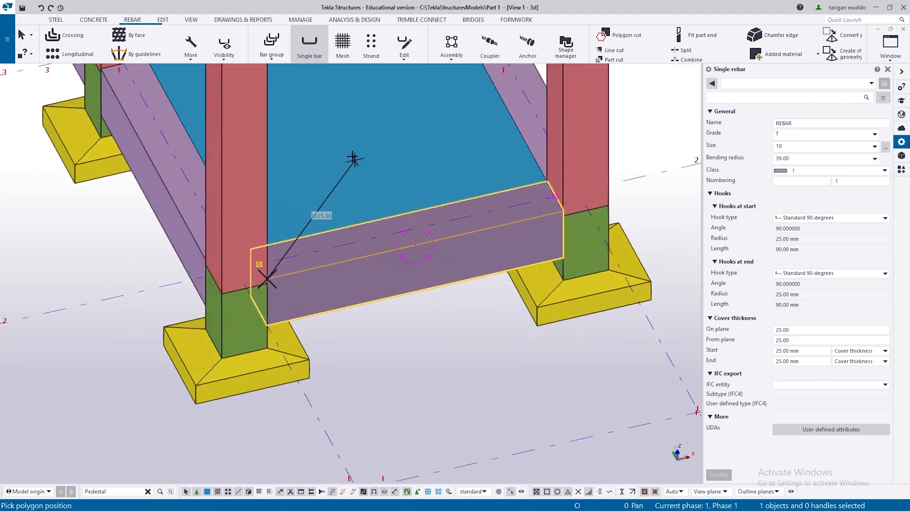
middle_click(351, 158)
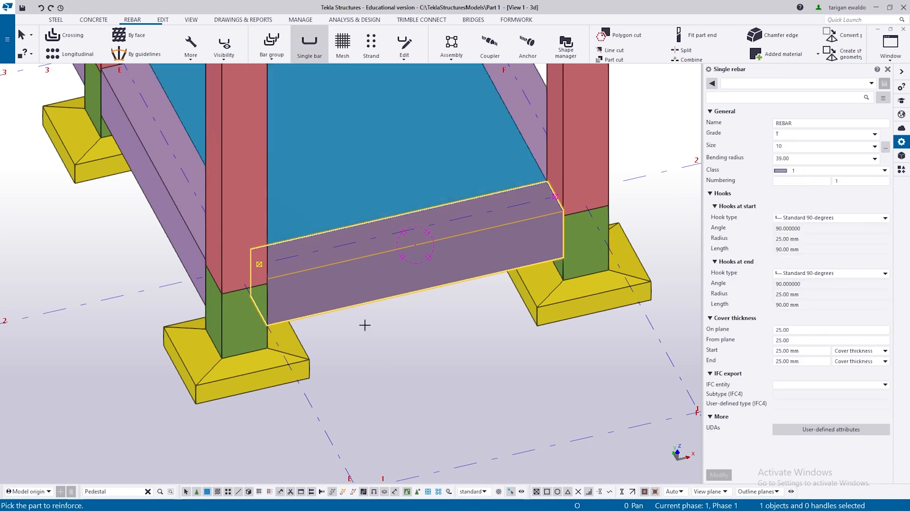
- Create a single bar in the Sloof beam on grid line 2, running along its upper outer edge from E to F
scroll(353, 303, "up", 2)
left_click(350, 282)
left_click(340, 277)
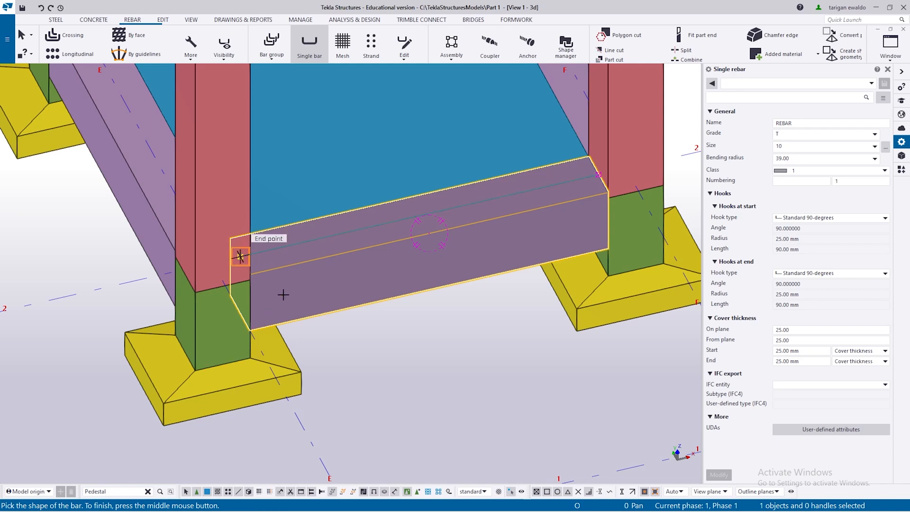
scroll(213, 258, "up", 4)
left_click(218, 267)
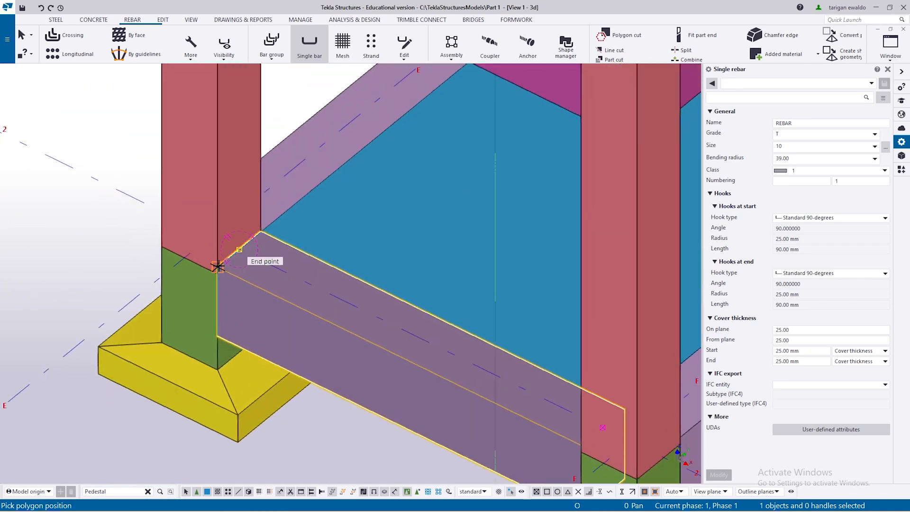
scroll(218, 267, "down", 3)
middle_click_drag(246, 289, 356, 285, "ctrl")
scroll(460, 176, "up", 3)
left_click(451, 172)
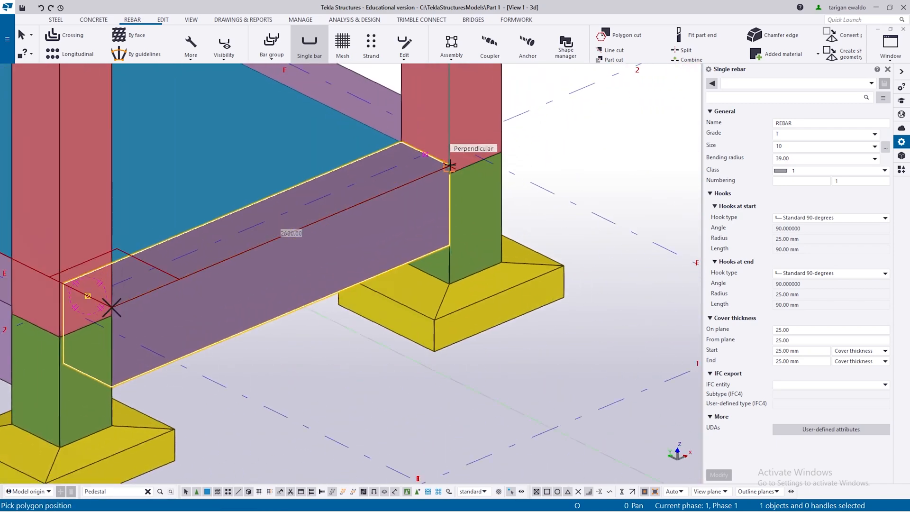
scroll(419, 190, "down", 2)
middle_click(387, 337)
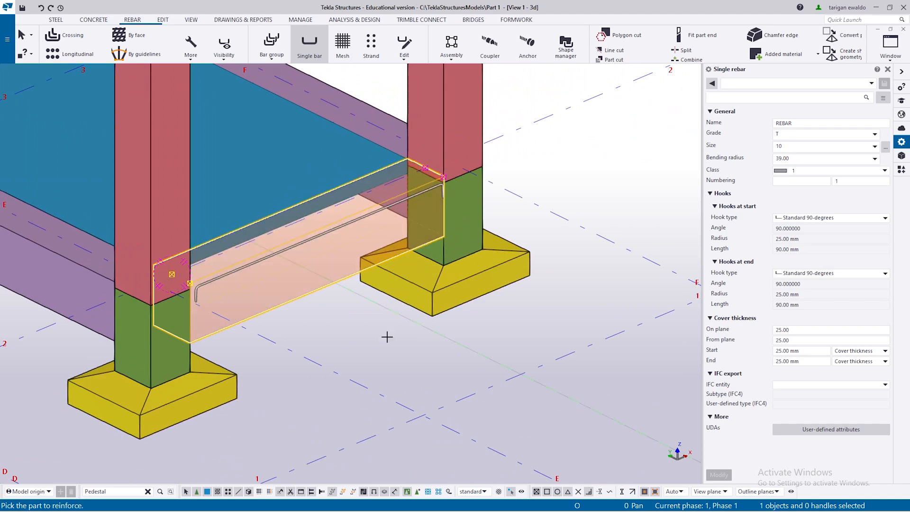
- Set both the start and end hooks of the single bar in the Sloof beam to No hook and apply
scroll(205, 282, "up", 2)
left_click(205, 283)
left_click(205, 282)
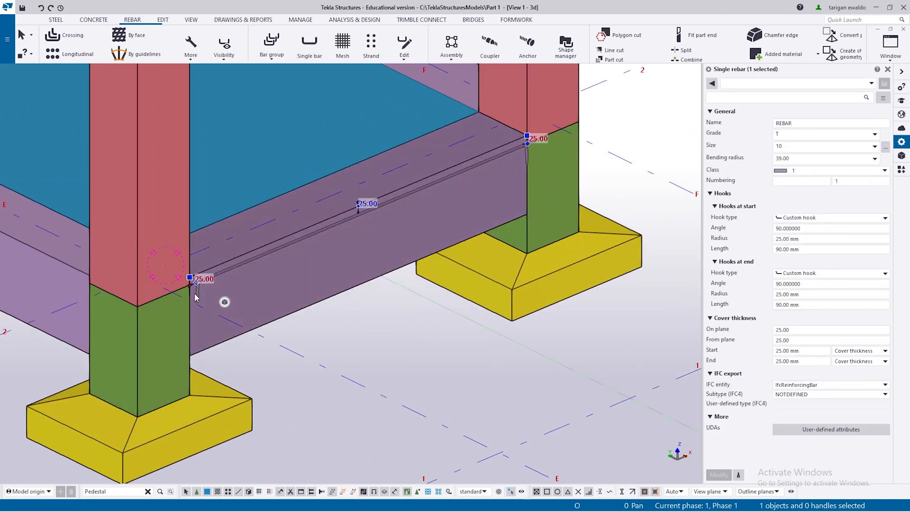
scroll(223, 300, "up", 2)
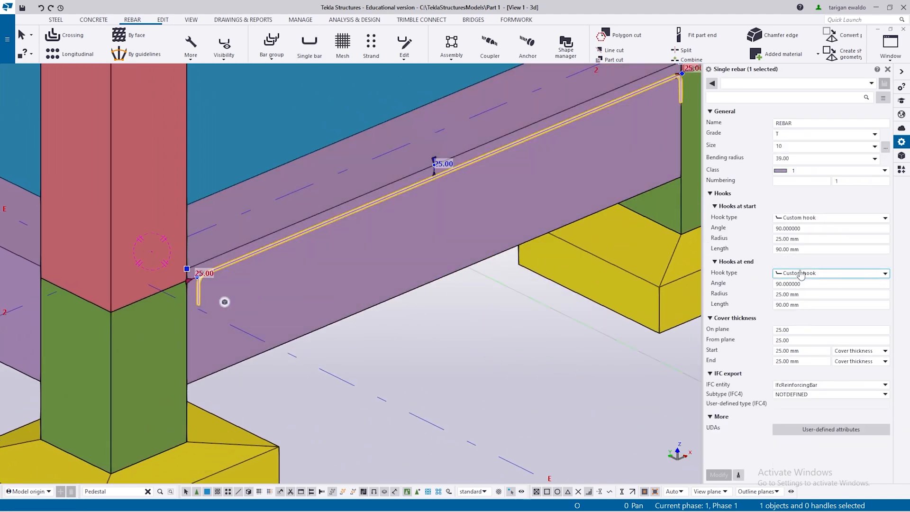
left_click(780, 284)
left_click(802, 228)
left_click(808, 284)
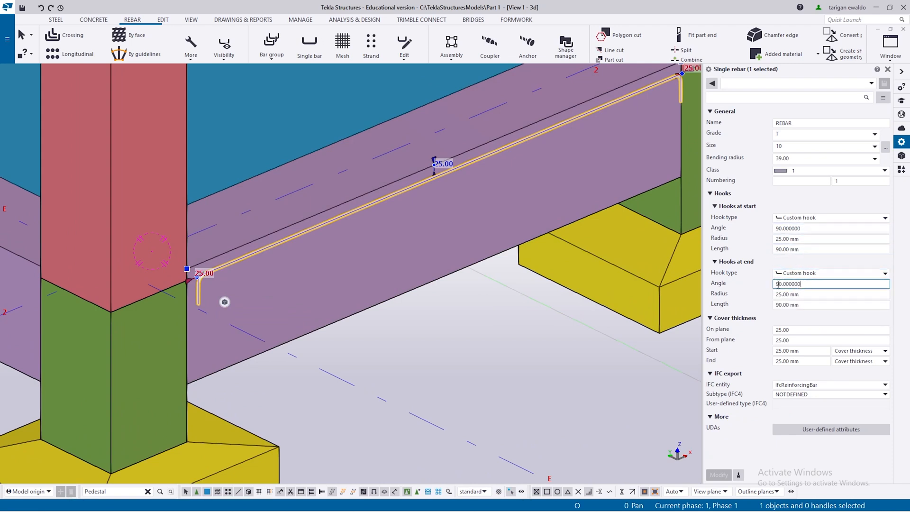
left_click(804, 273)
left_click(795, 283)
left_click(806, 218)
left_click(795, 228)
left_click(718, 475)
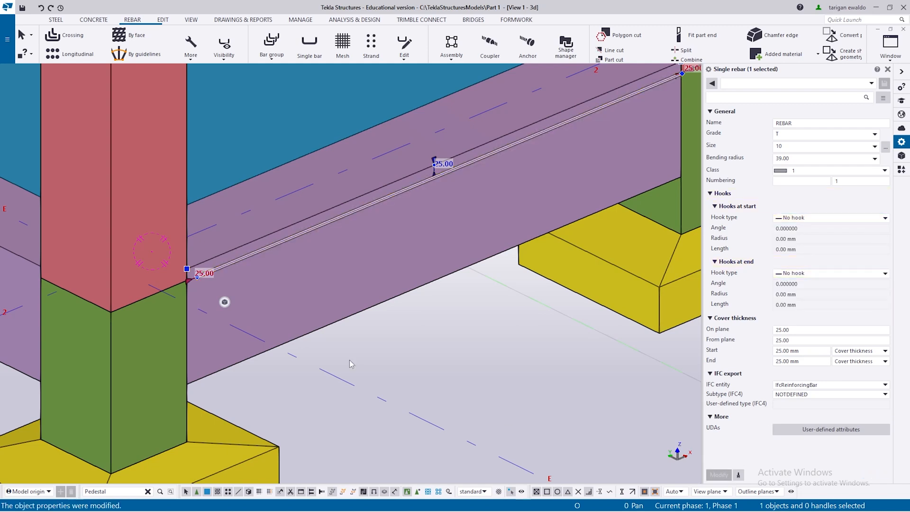
- Set the From plane cover thickness of the single bar in the Sloof beam to -25 mm and apply it
scroll(349, 363, "down", 5)
scroll(288, 328, "up", 10)
middle_click_drag(261, 341, 247, 157, "ctrl")
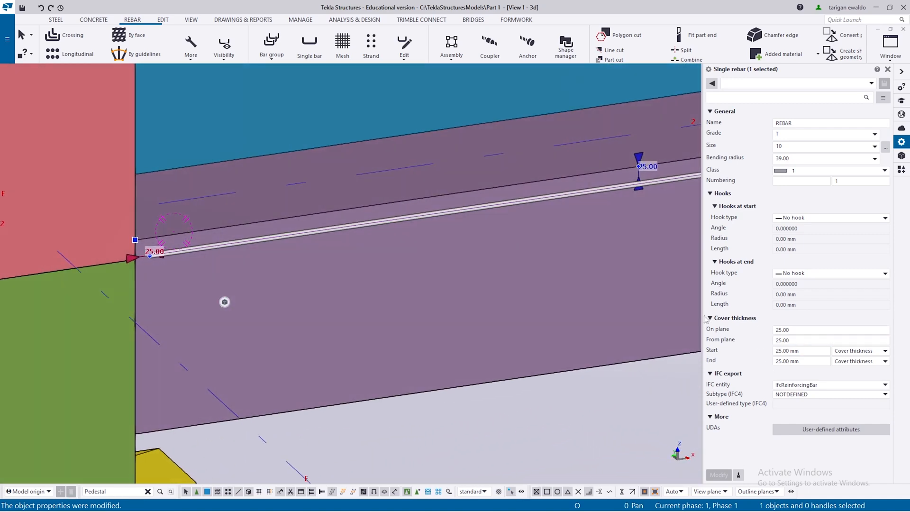
left_click(777, 331)
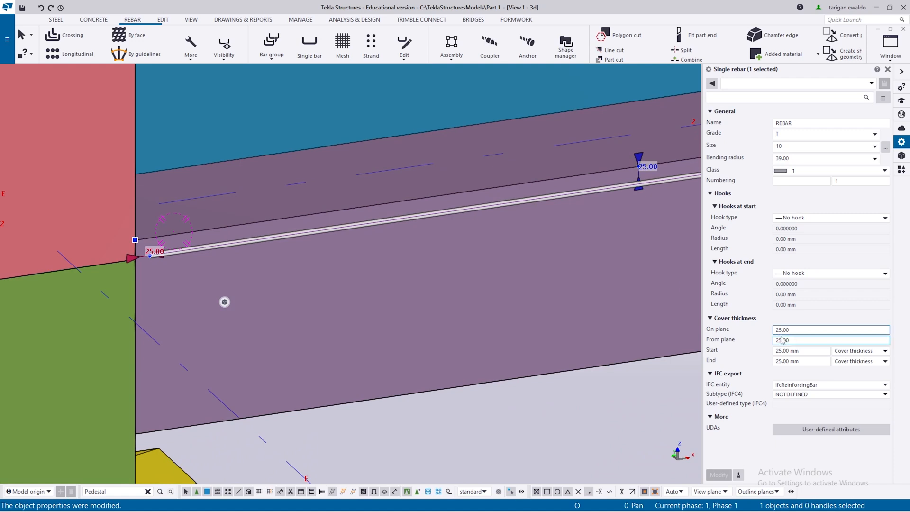
left_click(777, 340)
type("-")
left_click(720, 475)
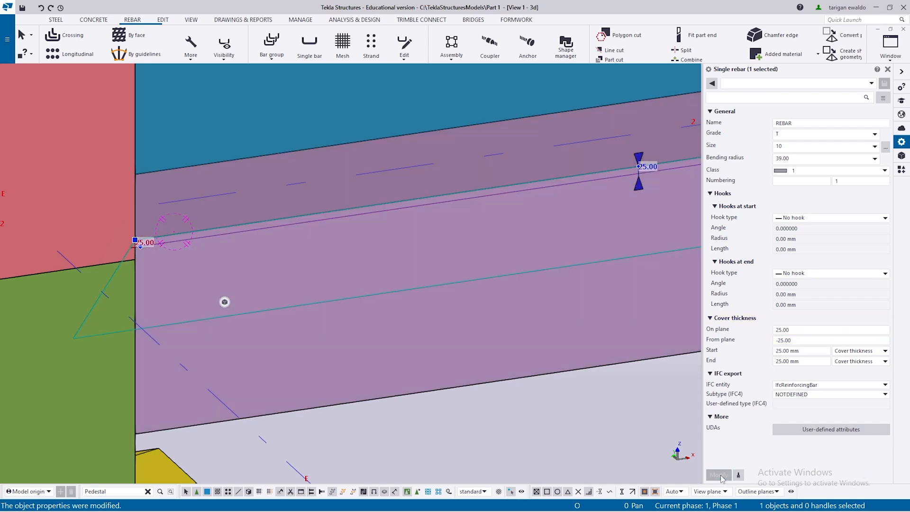
- Examine where the single bar lies relative to the Sloof beam's upper edge, comparing shaded and transparent part representations
scroll(487, 336, "down", 3)
key("ctrl+1")
middle_click_drag(317, 281, 238, 264, "ctrl")
scroll(238, 264, "up", 5)
key("ctrl+4")
left_click(795, 361)
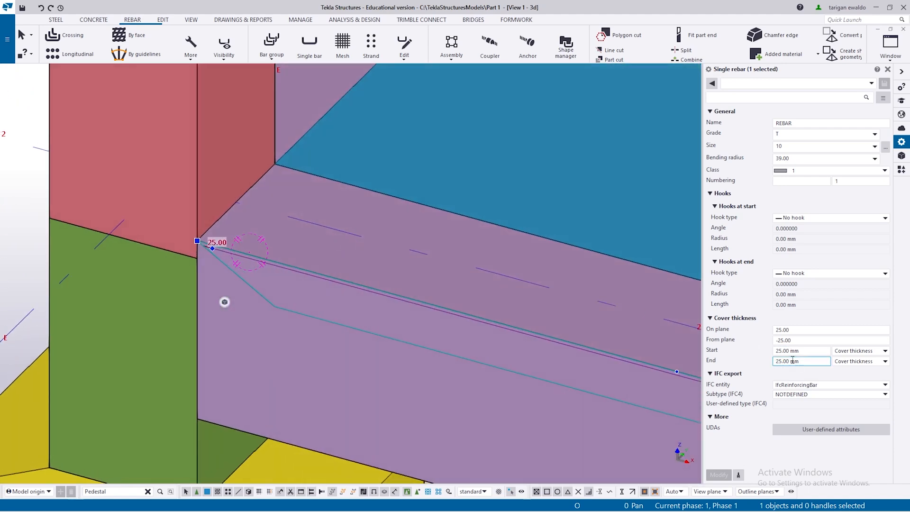
middle_click_drag(422, 340, 459, 340, "ctrl")
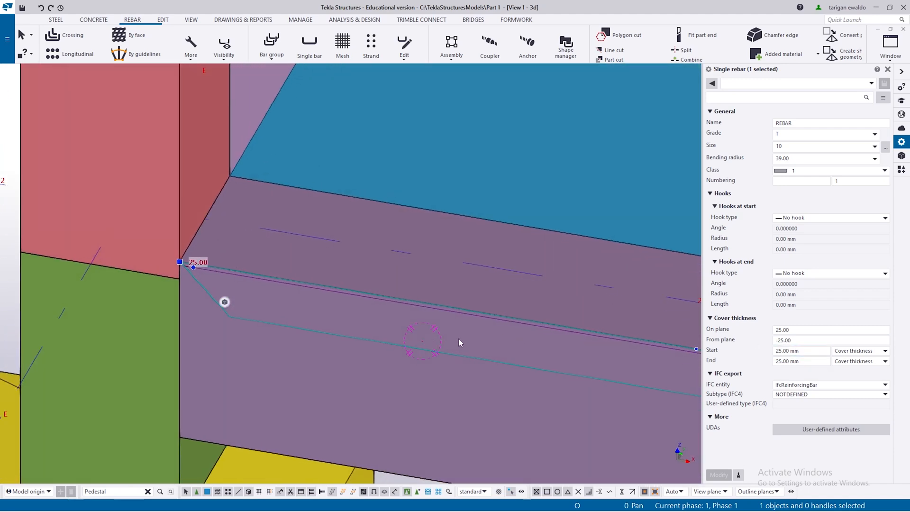
left_click(253, 368)
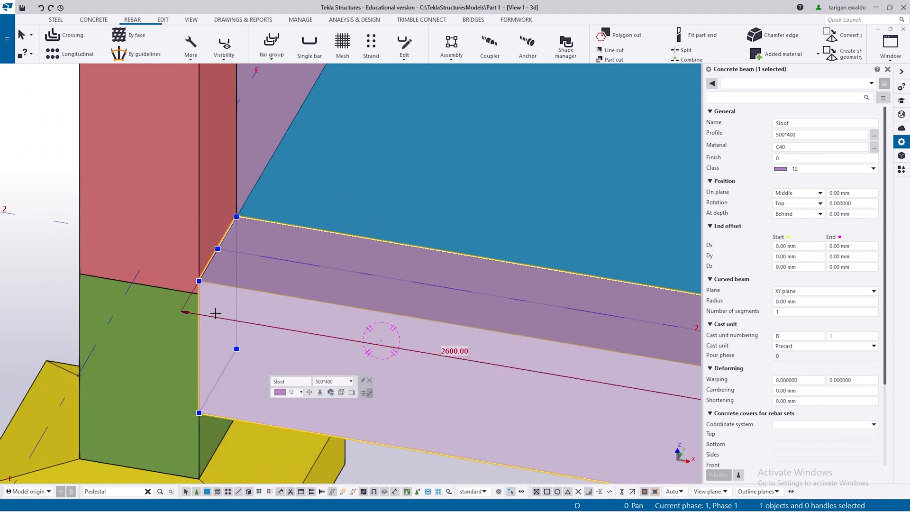
key("ctrl+2")
left_click(284, 293)
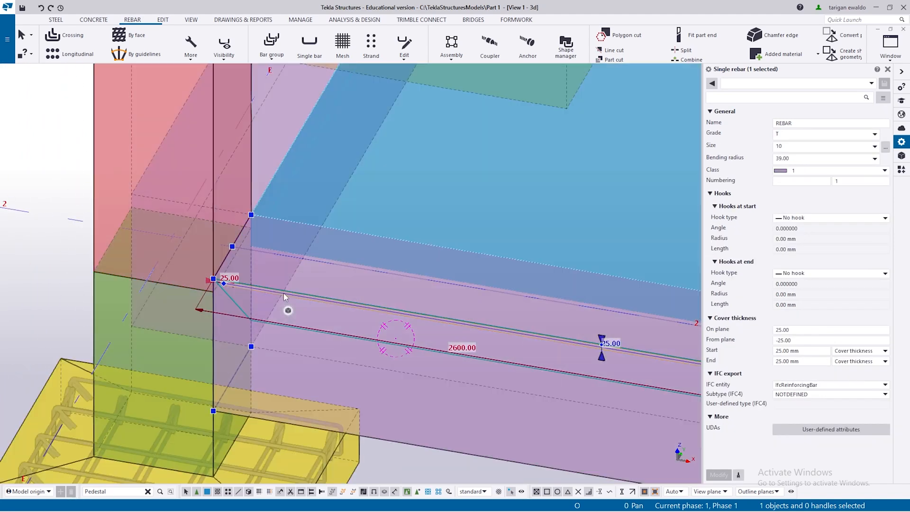
key("ctrl+4")
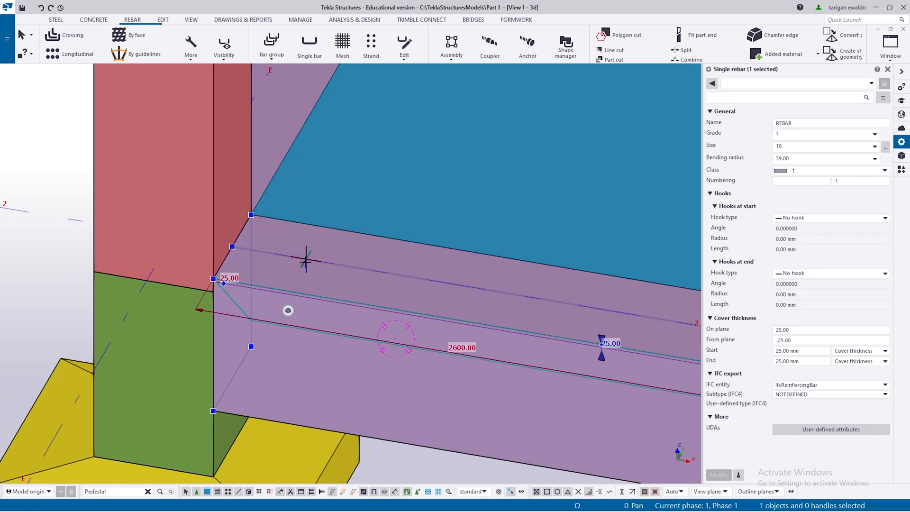
- Set the single bar's On plane cover thickness to -50 mm and apply it
left_click(784, 329)
double_click(785, 330)
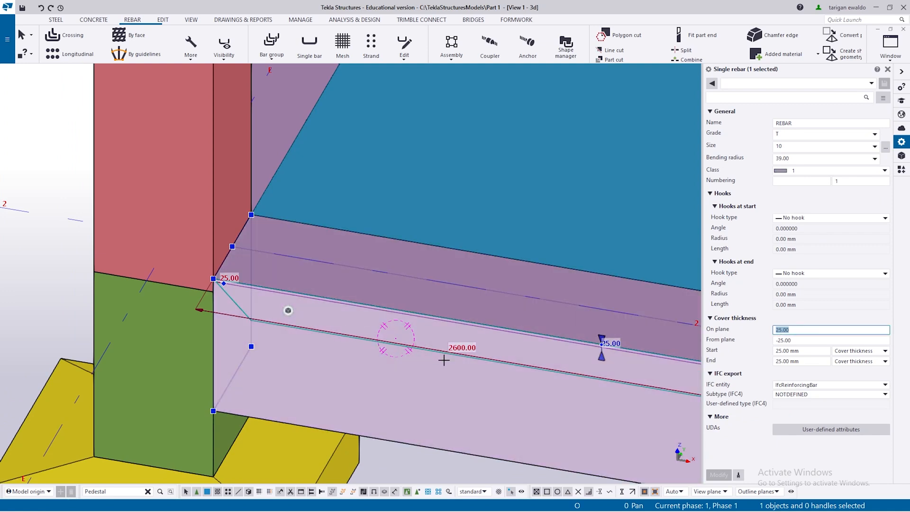
type("-5")
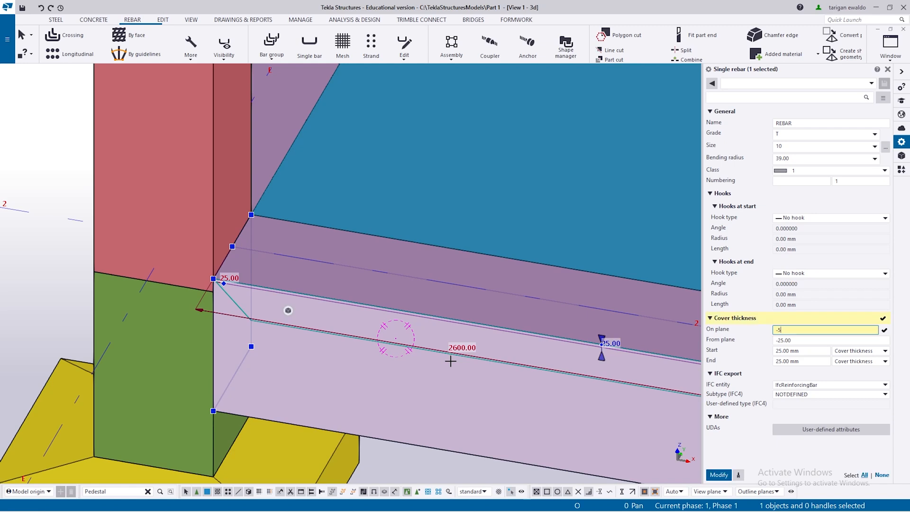
type("0")
left_click(720, 475)
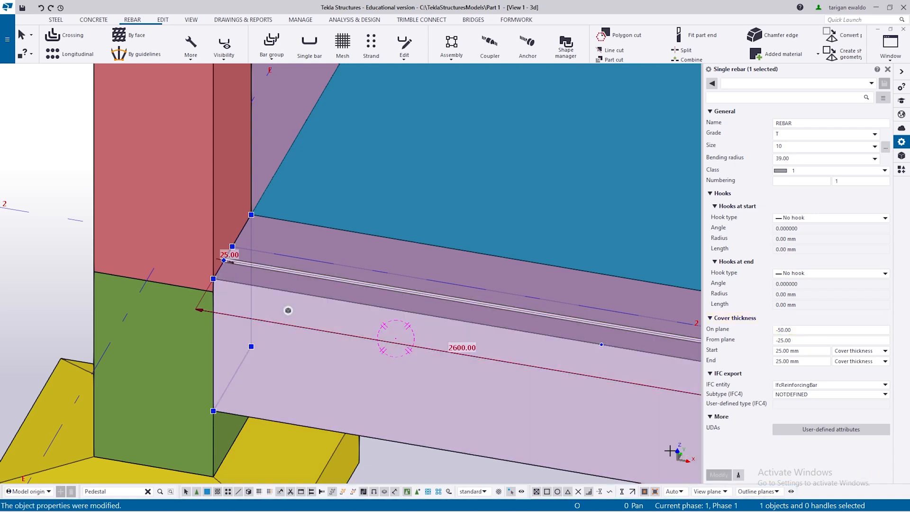
- Set the single bar's On plane cover thickness back to 25 mm and apply it
left_click(798, 340)
key("shift+Tab")
type("25")
key("Return")
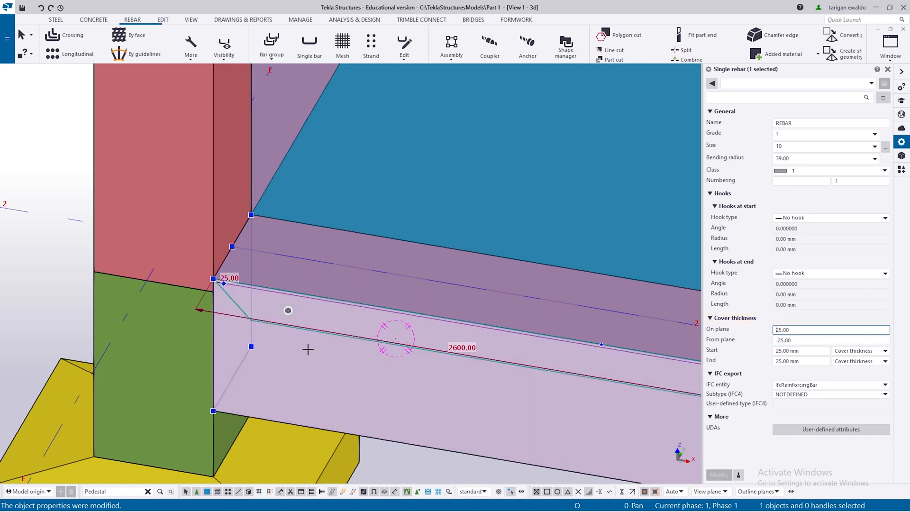
- Clear the selection and examine the Sloof bar and the footing reinforcement at E/2 in different part representations
scroll(278, 327, "down", 4)
left_click(96, 278)
scroll(309, 321, "up", 3)
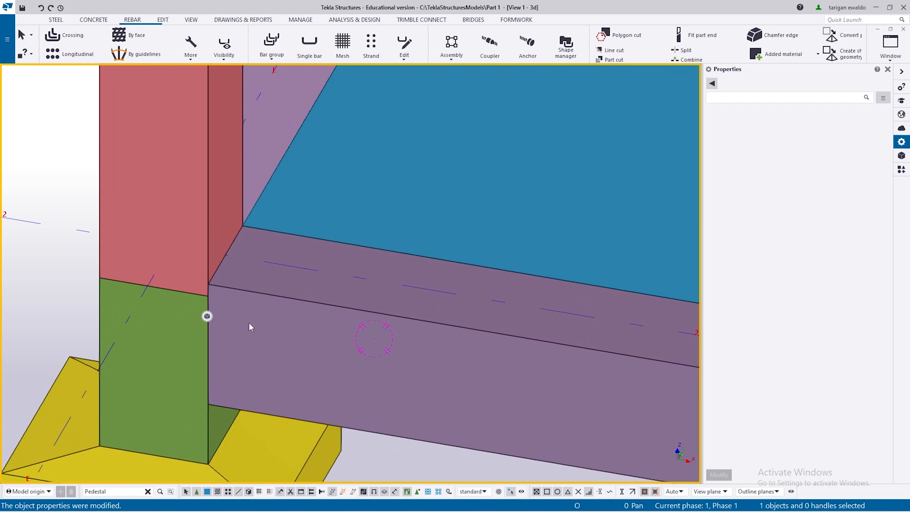
key("ctrl+1")
scroll(229, 306, "up", 4)
scroll(237, 291, "down", 3)
scroll(238, 289, "up", 2)
scroll(240, 303, "down", 2)
scroll(236, 325, "up", 2)
key("ctrl+3")
key("ctrl+4")
middle_click_drag(158, 344, 283, 364, "ctrl")
scroll(220, 365, "up", 2)
key("ctrl+2")
scroll(292, 350, "up", 1)
scroll(290, 332, "up", 1)
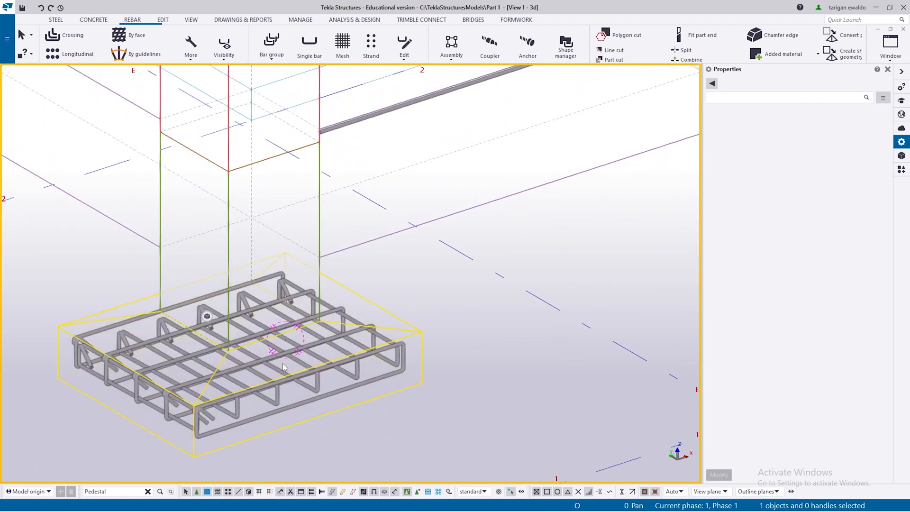
key("ctrl+3")
key("ctrl+4")
scroll(282, 361, "down", 4)
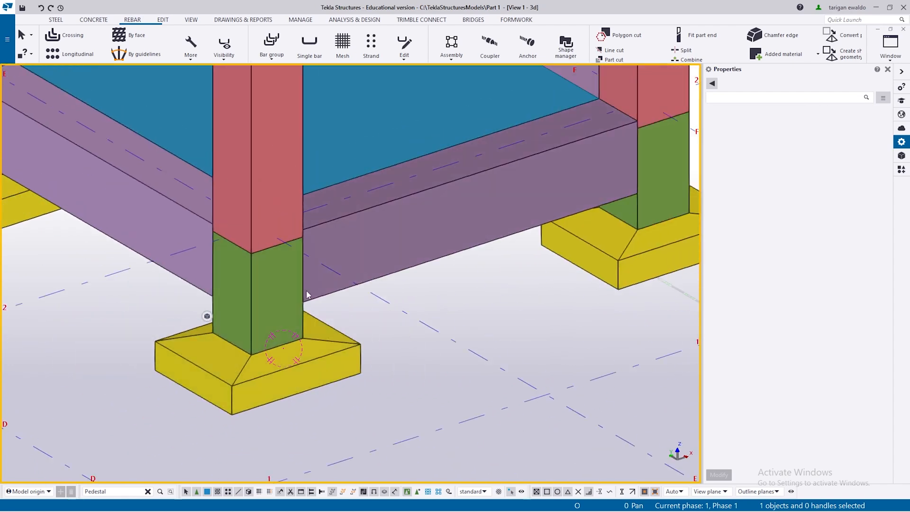
- Delete the single bar from the Sloof beam on grid line 2 and return to the opaque part view
key("ctrl+2")
scroll(337, 219, "up", 2)
left_click(337, 220)
scroll(338, 220, "up", 3)
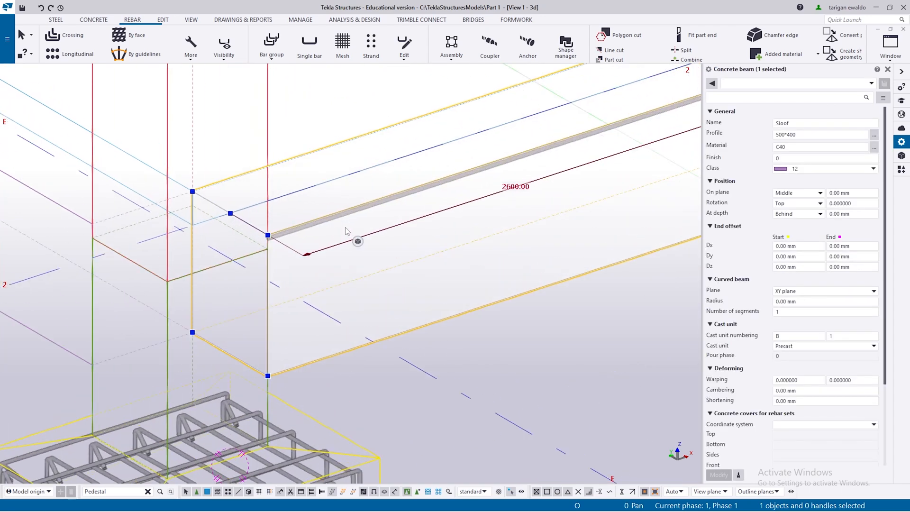
left_click(487, 308)
scroll(269, 283, "down", 2)
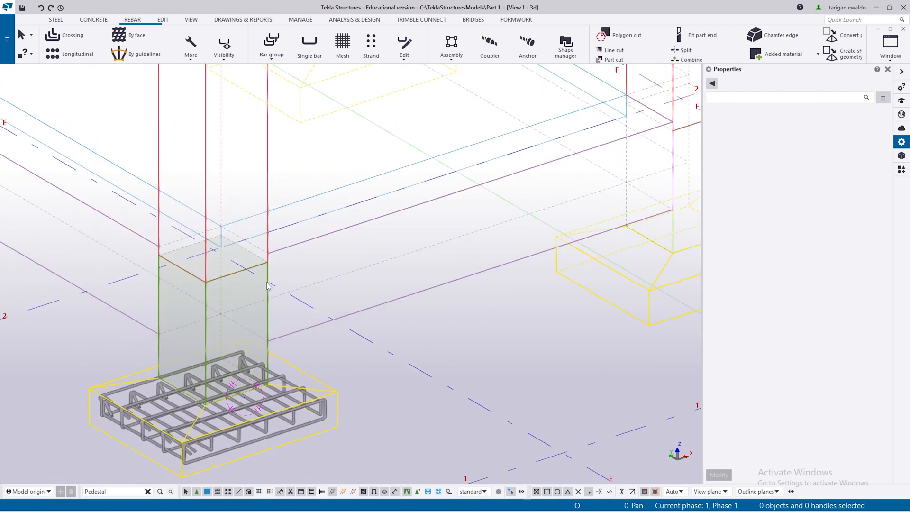
key("ctrl+4")
scroll(269, 283, "down", 4)
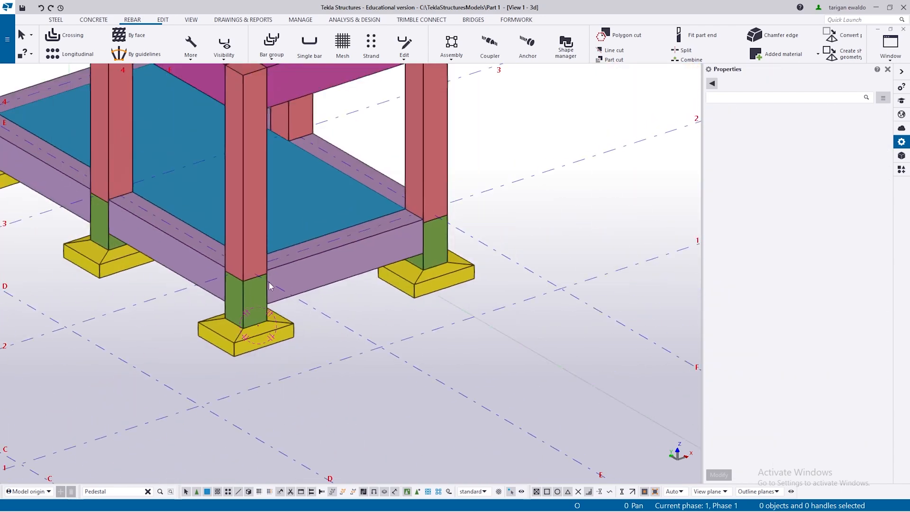
- Search the applications and components catalog for "reinforcem" and browse the results for a column reinforcement component
left_click(902, 170)
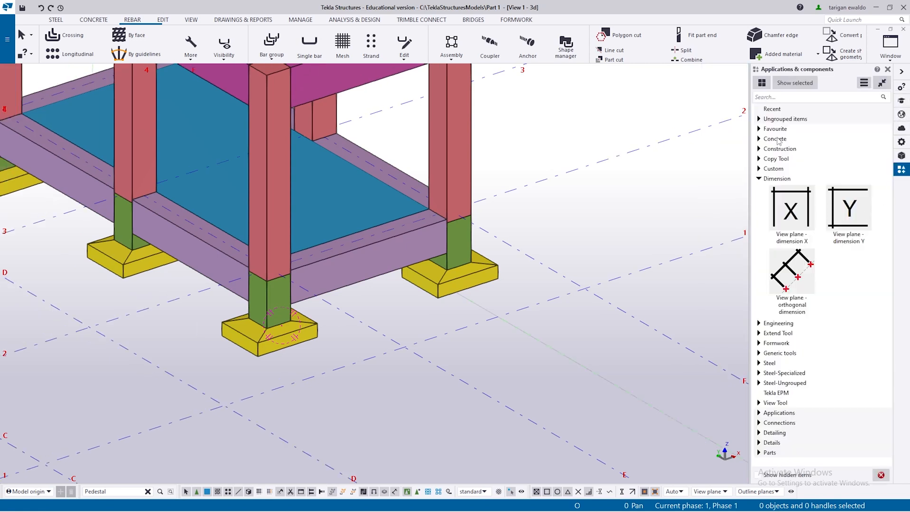
left_click(793, 99)
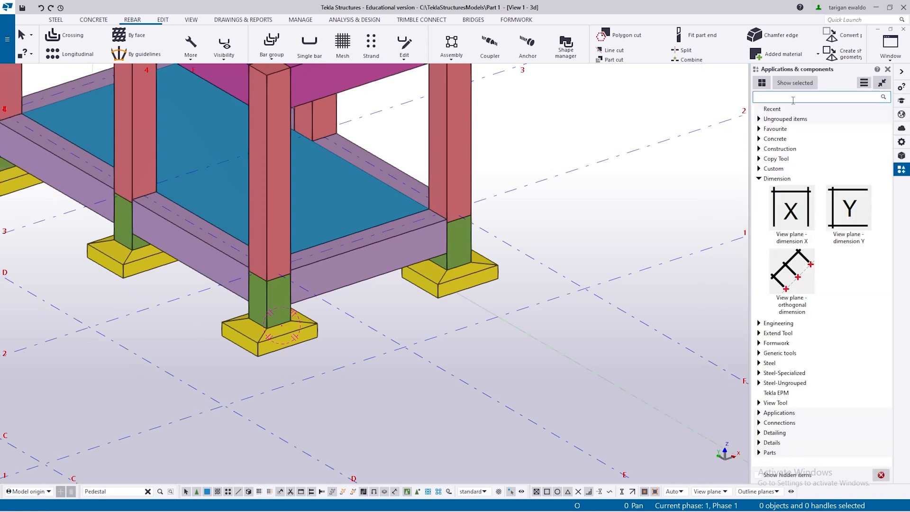
type("reinforcem")
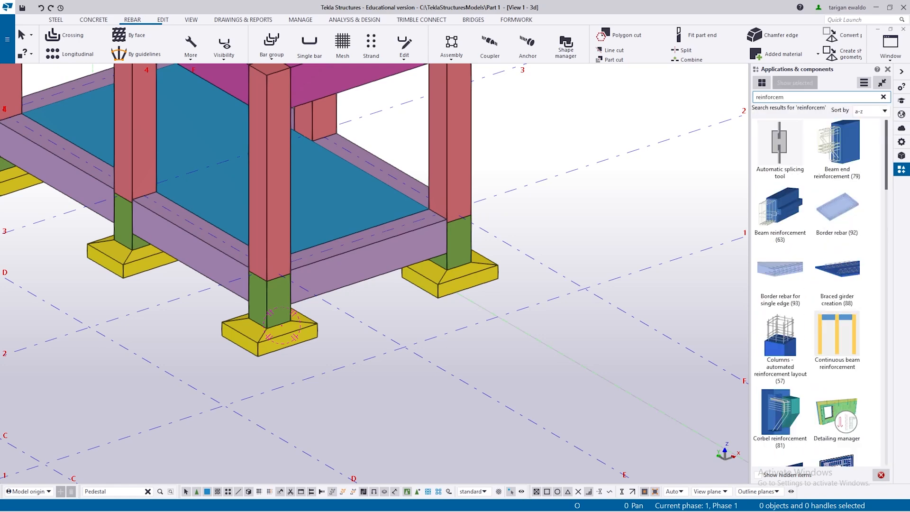
scroll(862, 315, "down", 6)
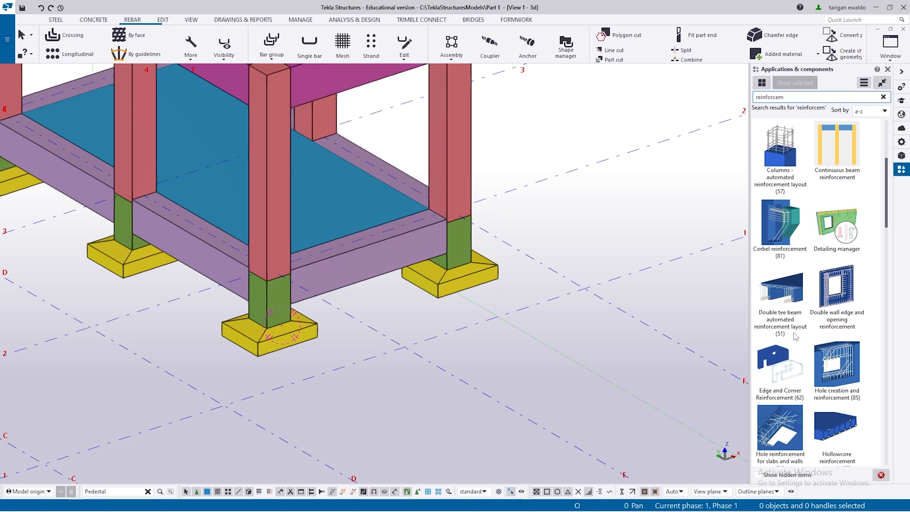
scroll(798, 332, "down", 4)
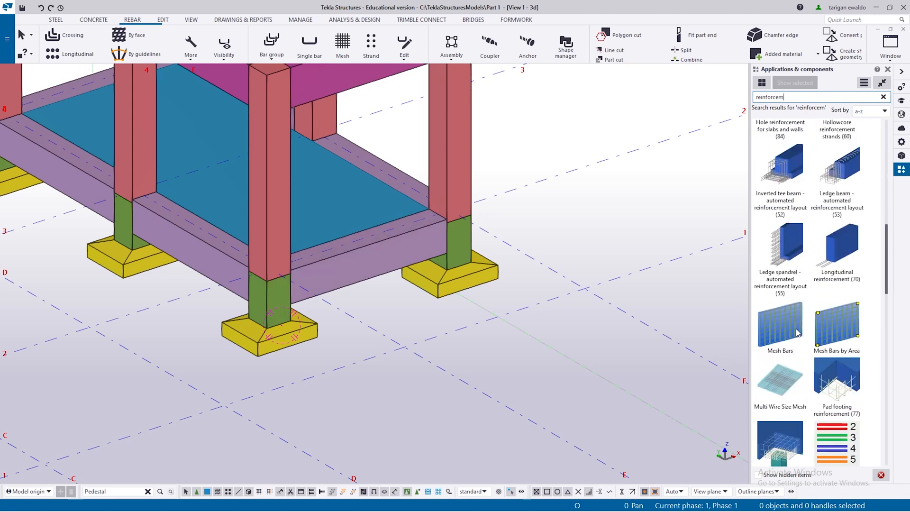
scroll(819, 354, "down", 10)
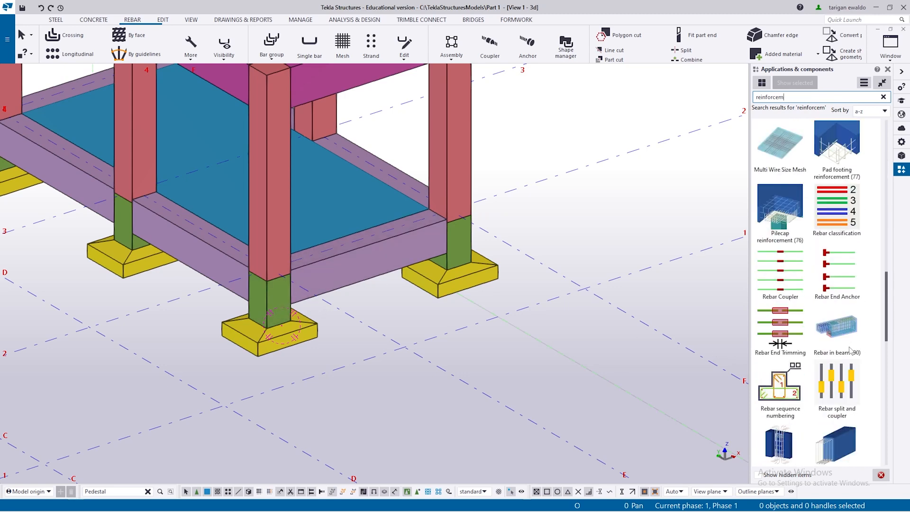
scroll(819, 355, "down", 3)
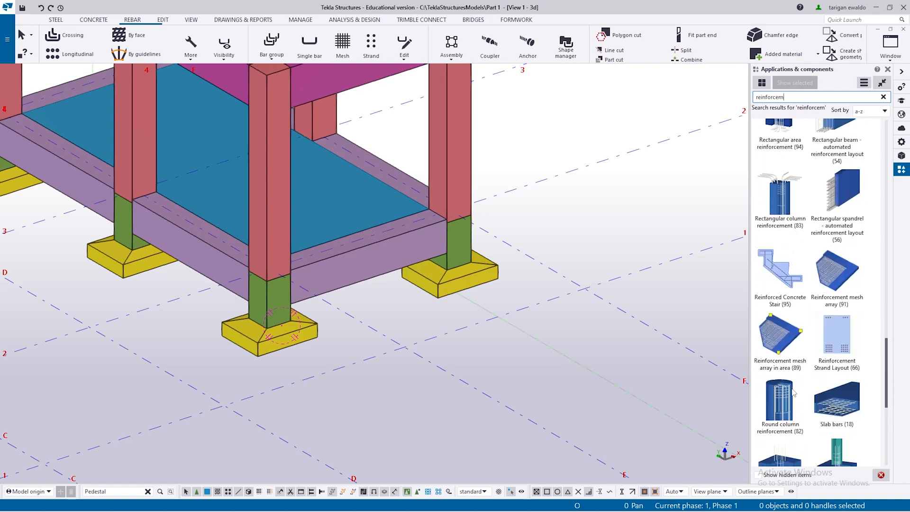
- Apply the Rectangular column reinforcement (83) component to the pedestal above footing E/2
left_click(789, 188)
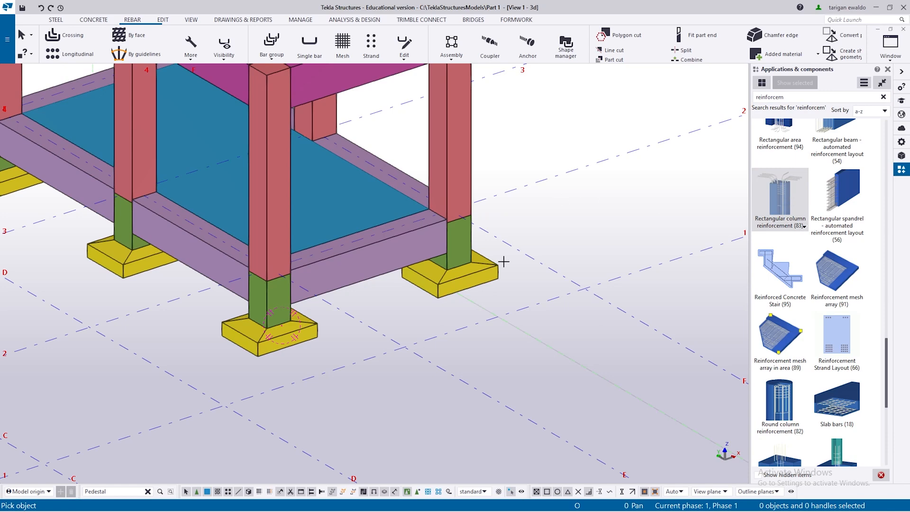
scroll(252, 297, "up", 2)
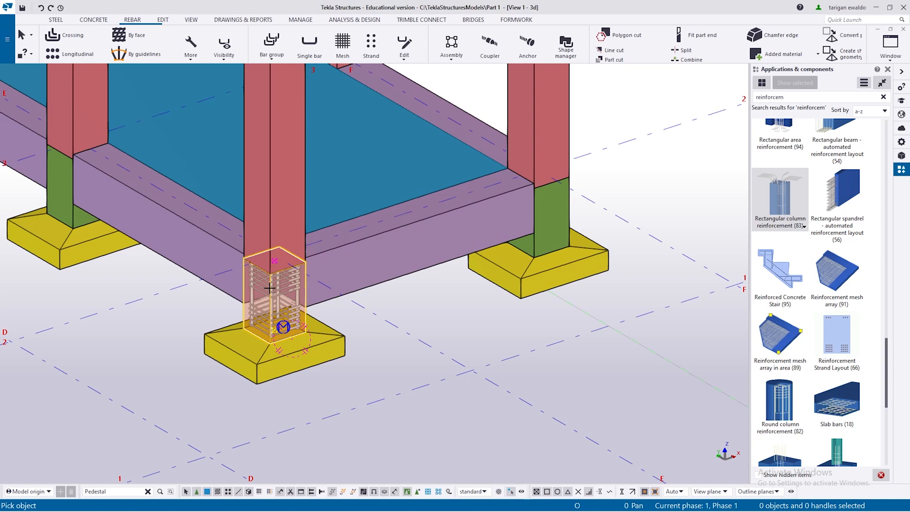
scroll(270, 287, "up", 3)
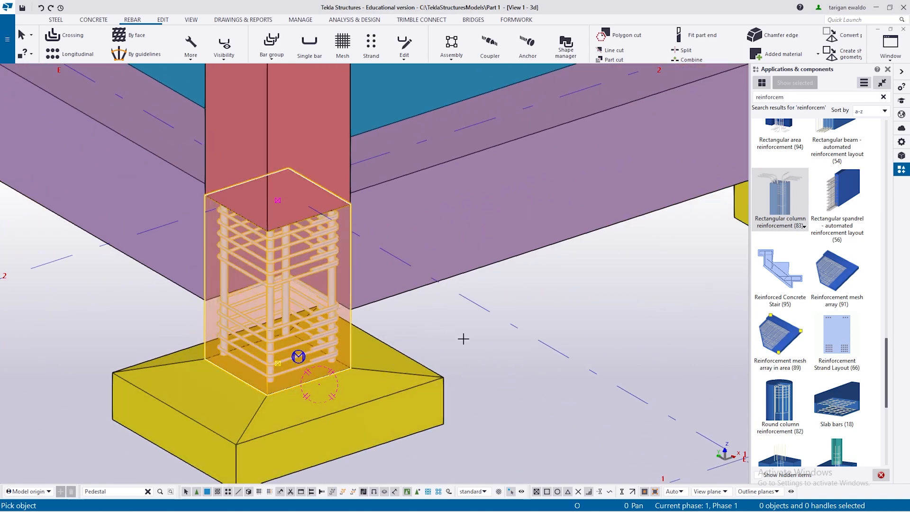
right_click(479, 329)
left_click(496, 338)
scroll(496, 339, "down", 5)
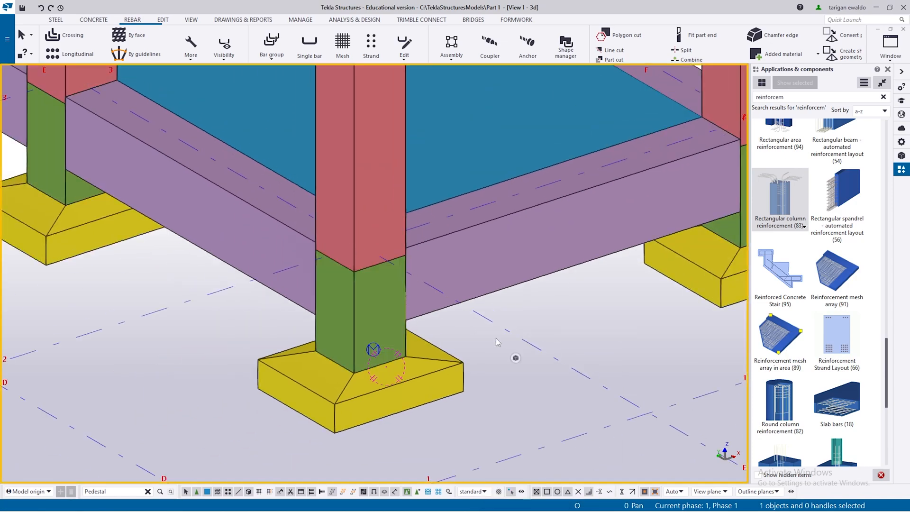
- Examine the pedestal's main bars and stirrups together with the footing bars in wireframe from several angles
key("ctrl+1")
scroll(376, 350, "up", 4)
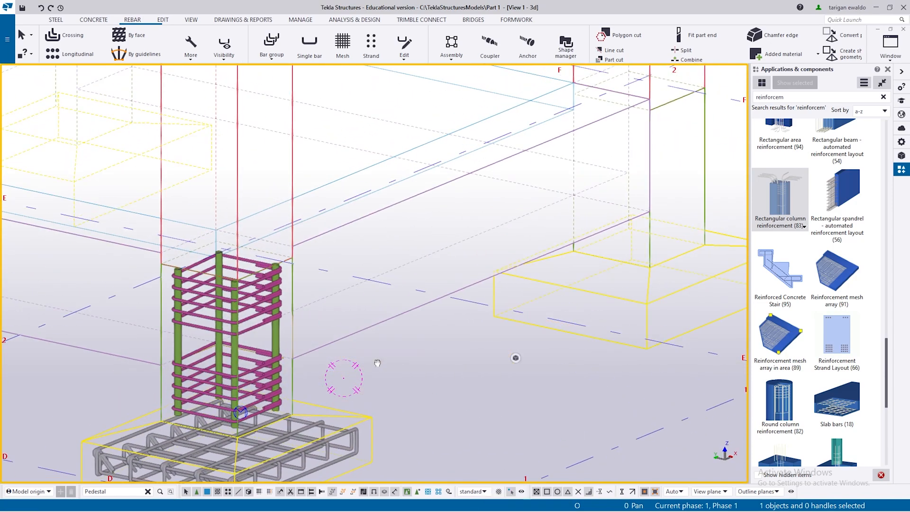
scroll(395, 268, "up", 2)
middle_click_drag(381, 290, 339, 325, "ctrl")
key("ctrl+3")
key("ctrl+4")
scroll(340, 322, "down", 2)
scroll(330, 324, "up", 2)
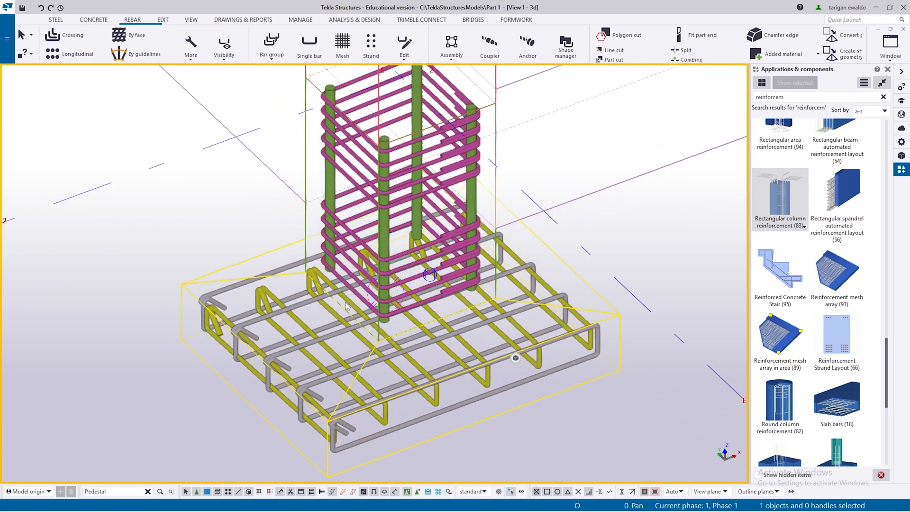
scroll(345, 307, "down", 3)
key("ctrl+4")
key("ctrl+2")
scroll(350, 295, "up", 5)
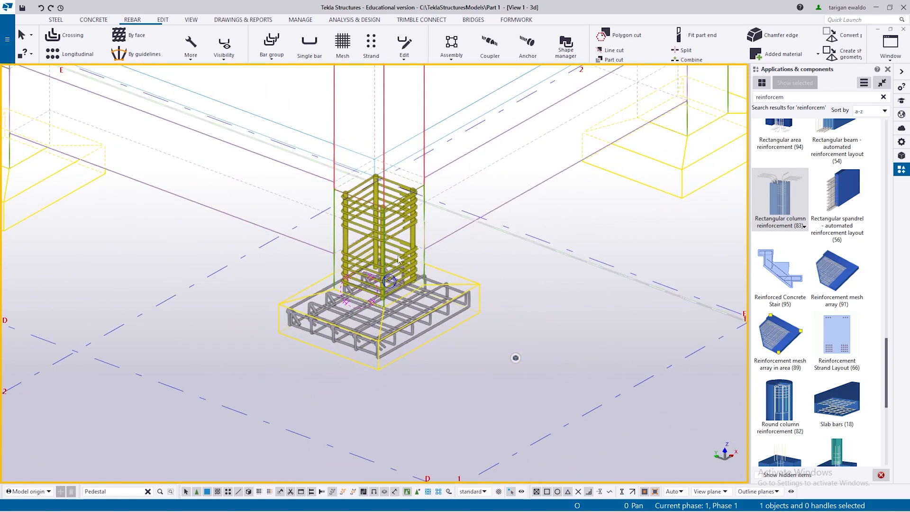
- Open the pedestal's rectangular column reinforcement properties and set the main bar size to 10, modifying the component
double_click(423, 211)
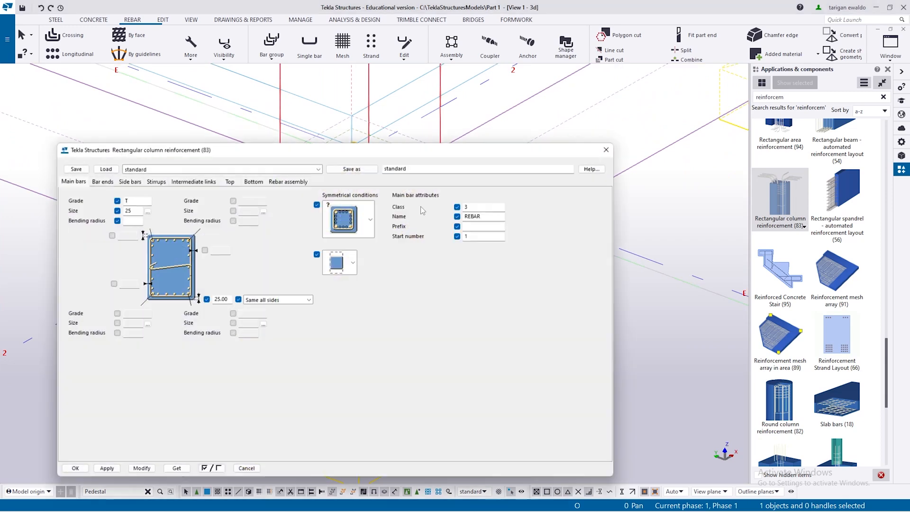
left_click_drag(361, 155, 653, 177)
left_click_drag(570, 177, 633, 80)
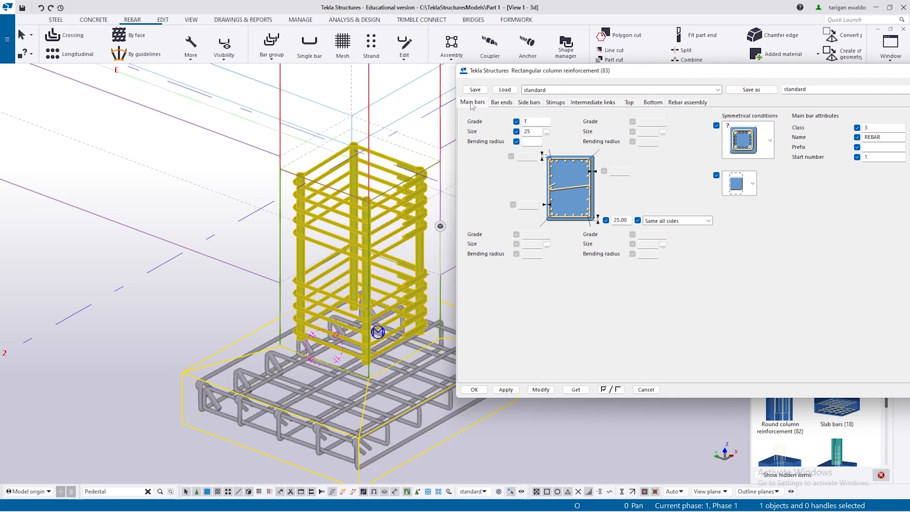
scroll(345, 248, "up", 5)
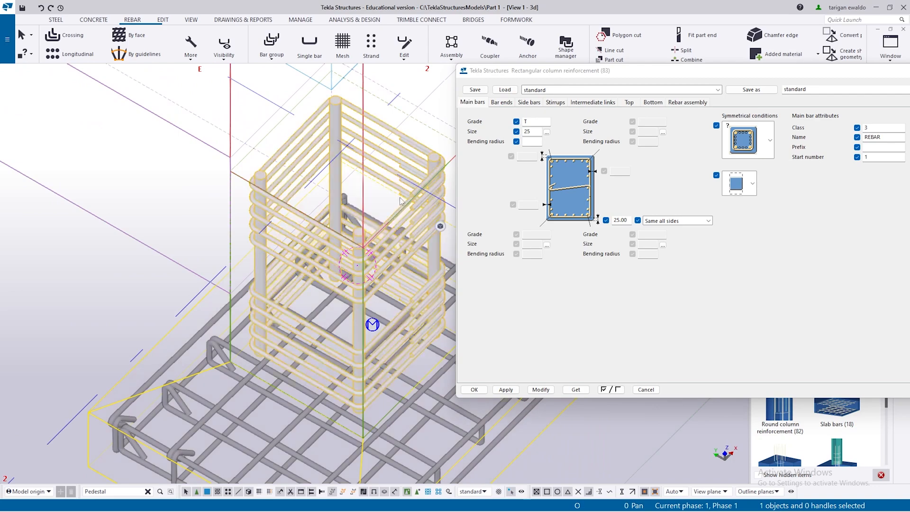
left_click(337, 237)
scroll(330, 228, "down", 3)
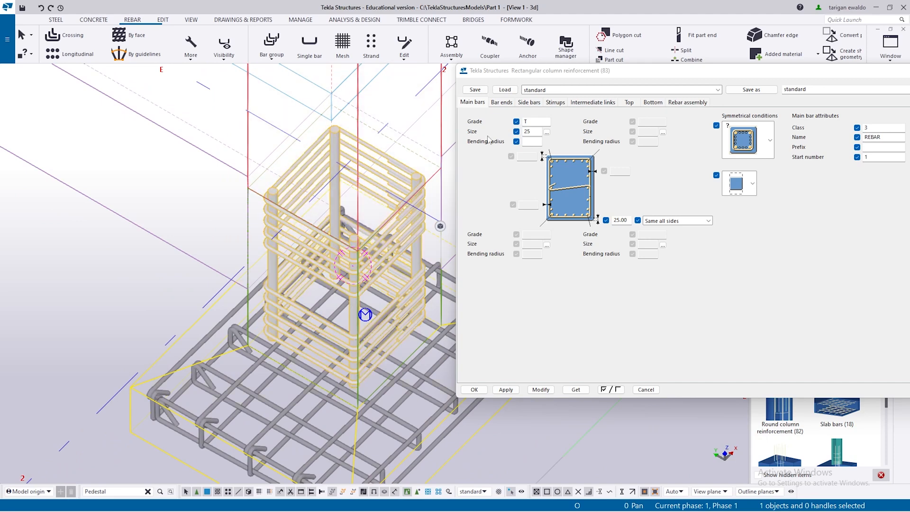
double_click(538, 131)
type("10")
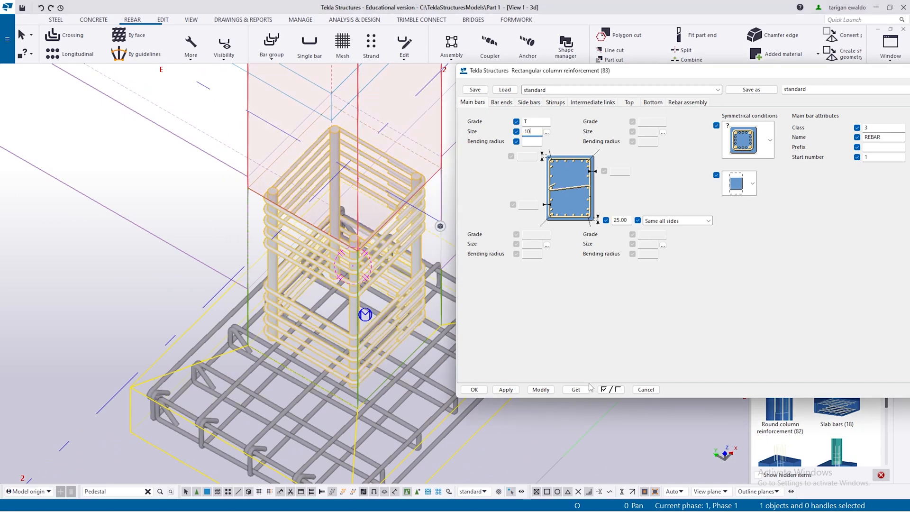
left_click(543, 389)
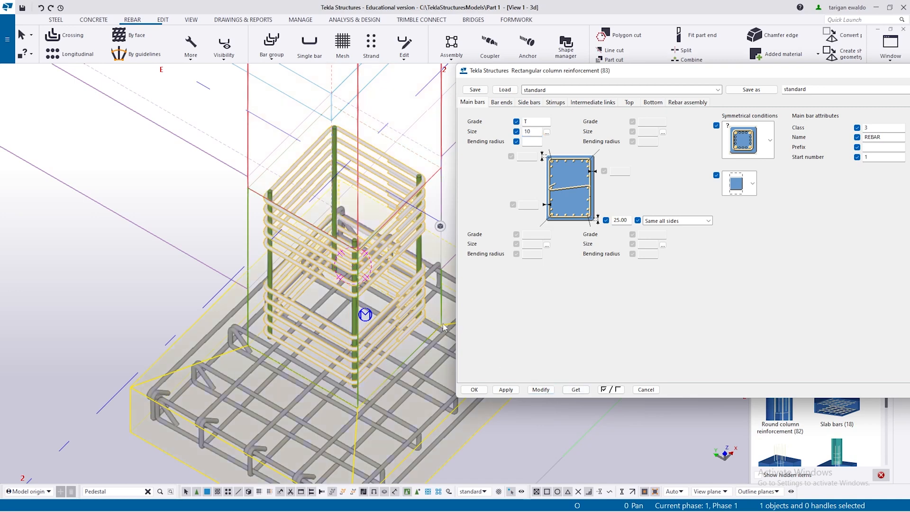
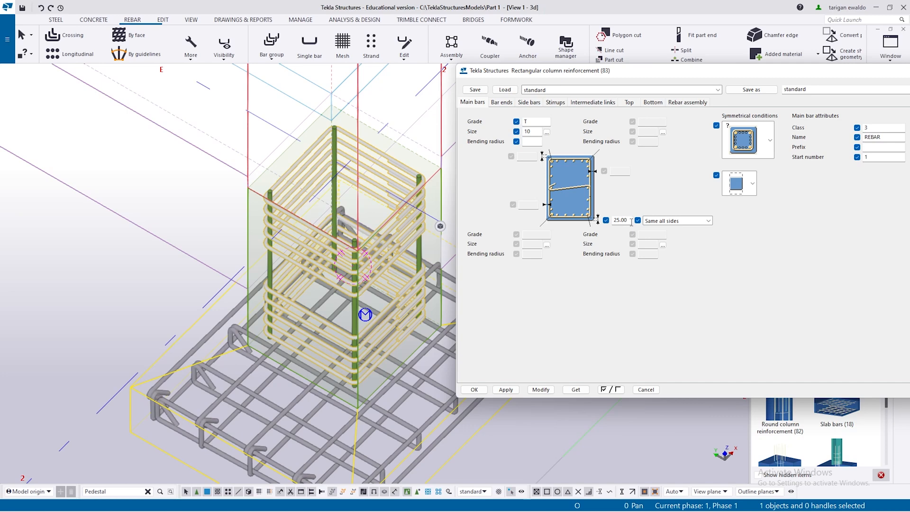
- Try the Different each side cover option for the main bars, leaving the side covers blank, and return to Same all sides
left_click(664, 222)
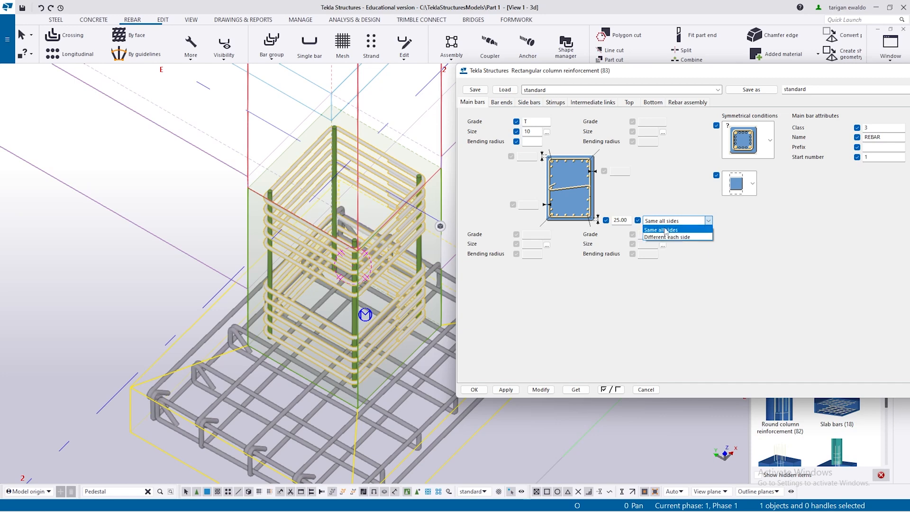
left_click(666, 230)
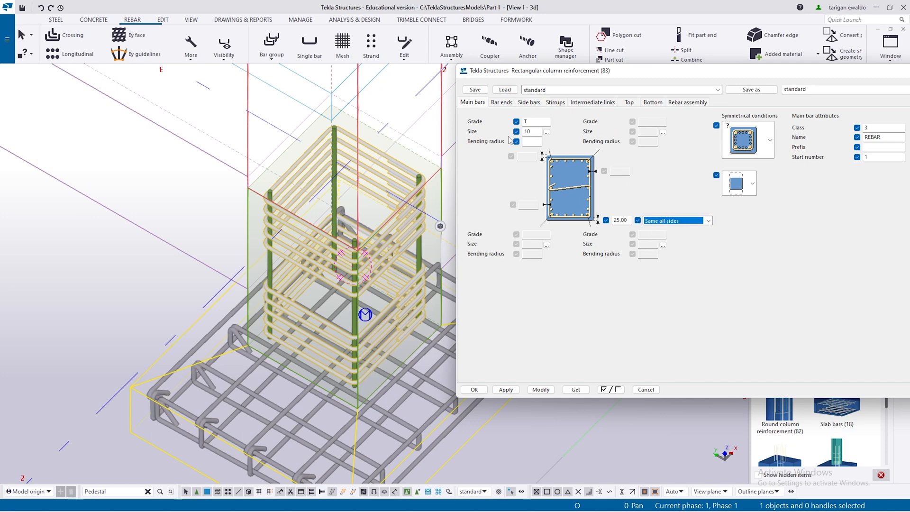
left_click(656, 221)
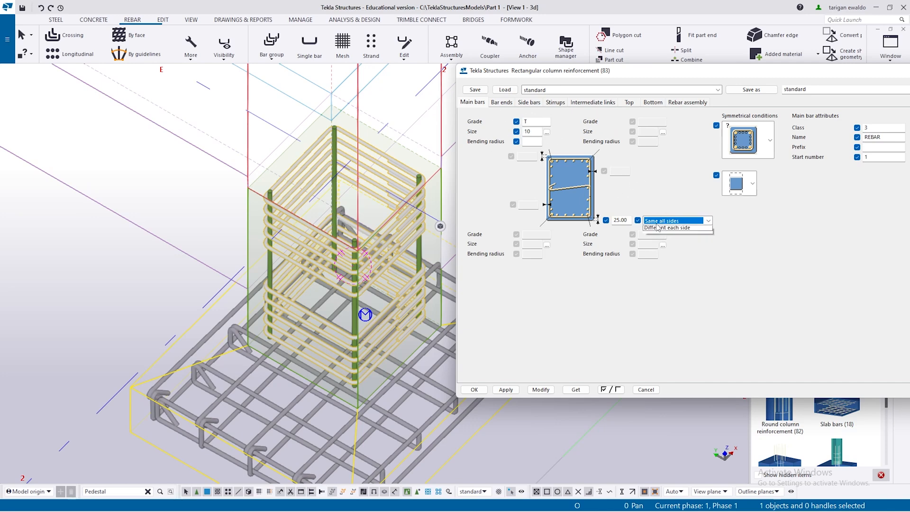
left_click(663, 237)
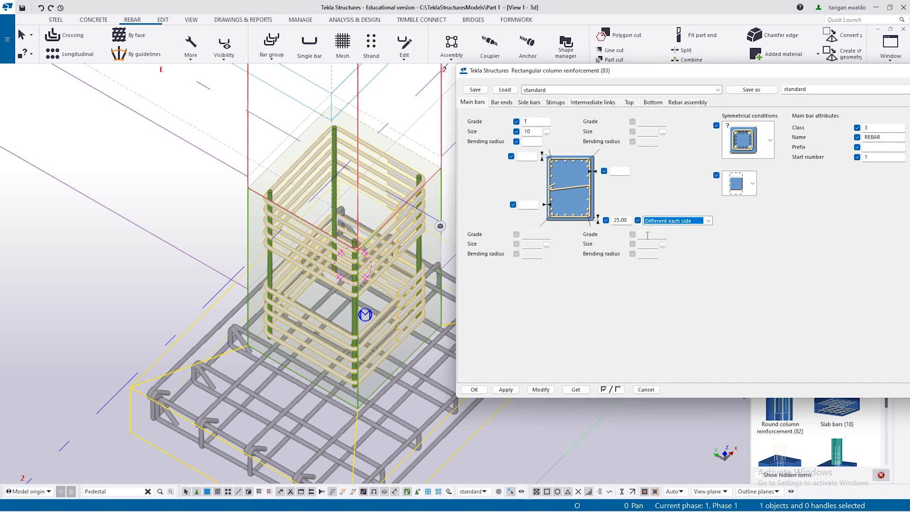
left_click(527, 159)
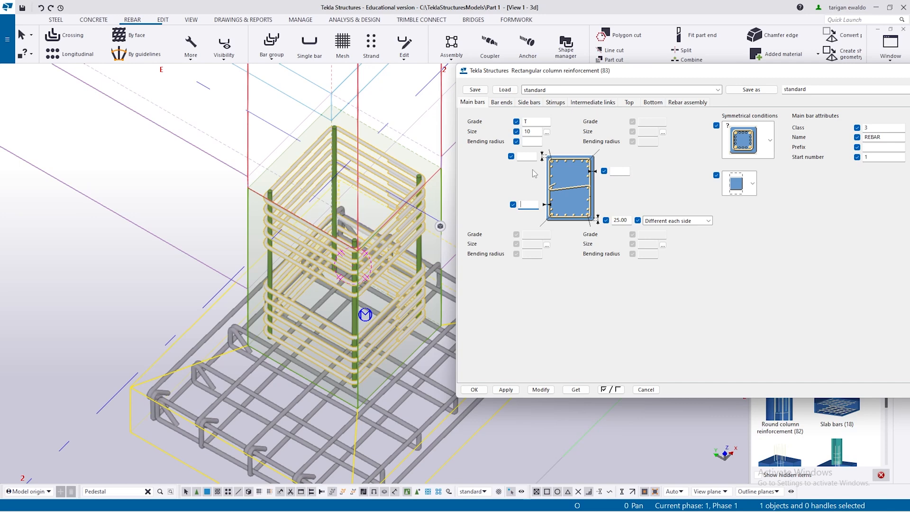
left_click(614, 171)
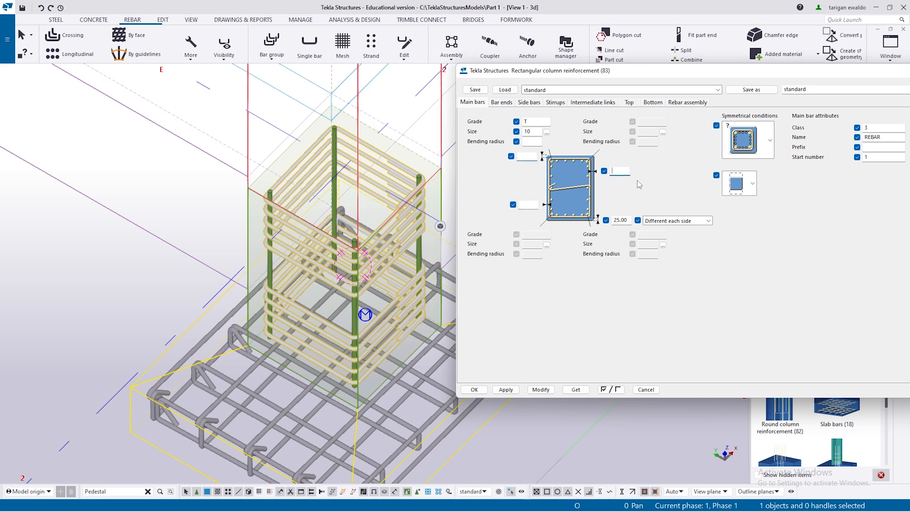
left_click(686, 222)
left_click(682, 230)
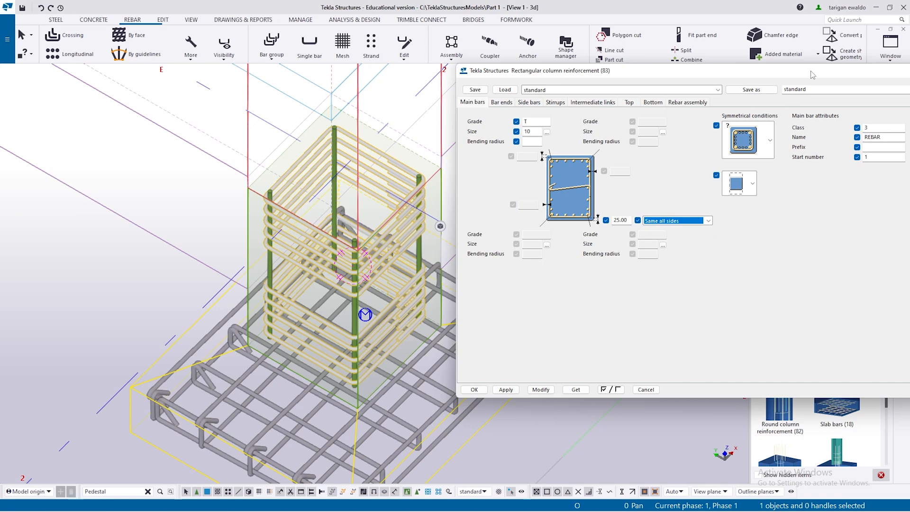
- Review the main bars' symmetrical condition options and the catalog of available T-grade rebar sizes, leaving both unchanged
left_click_drag(813, 75, 712, 80)
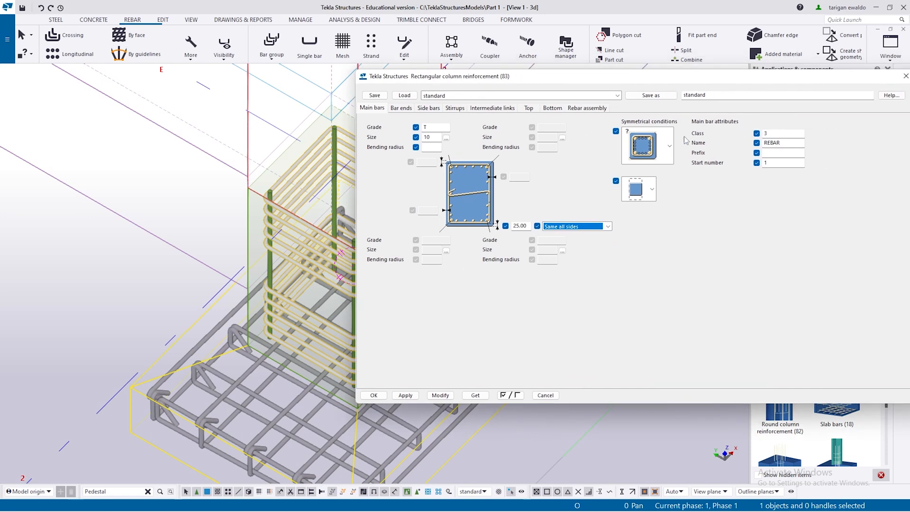
left_click(670, 146)
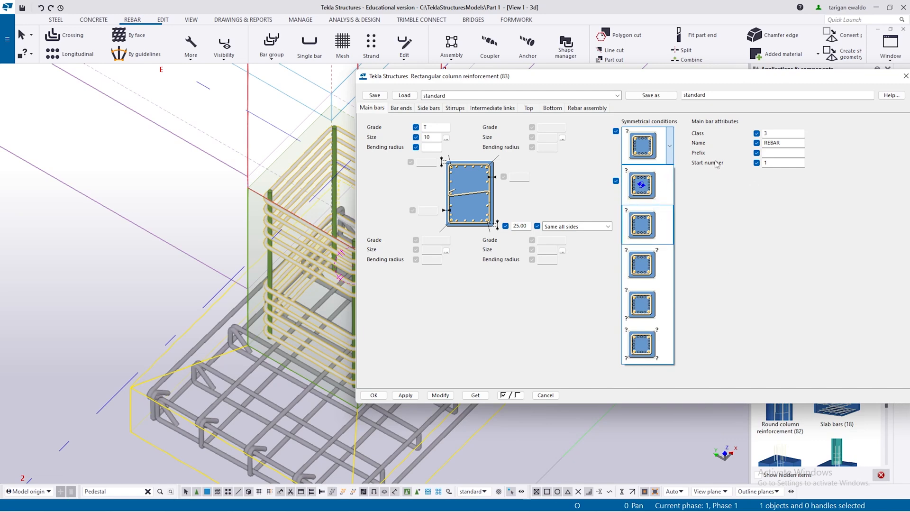
left_click(705, 191)
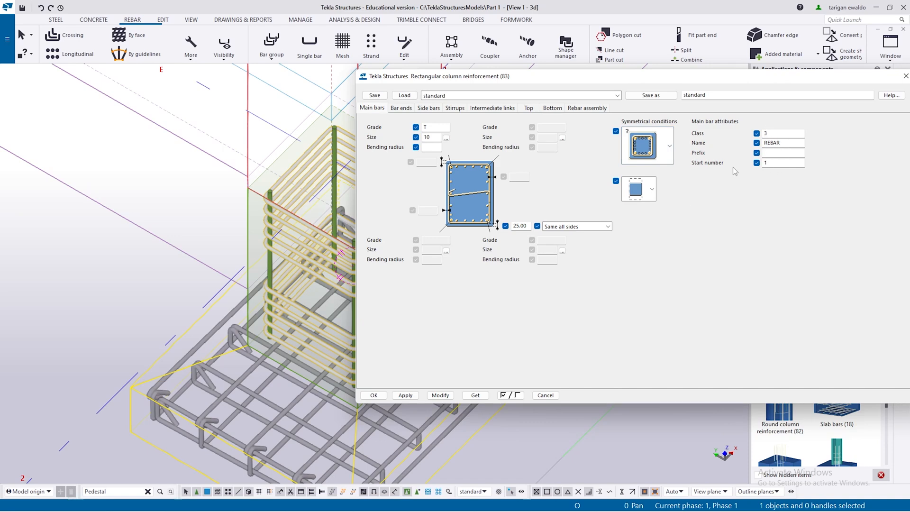
left_click_drag(490, 82, 609, 82)
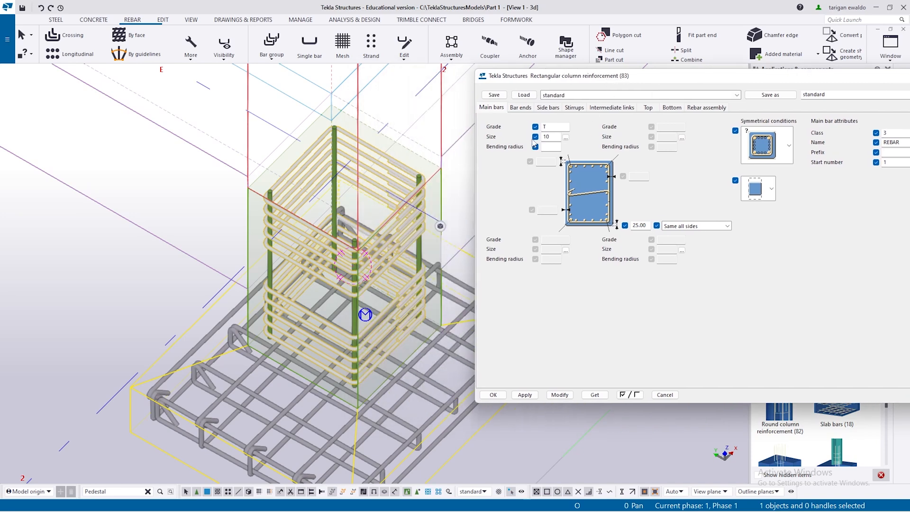
left_click(566, 137)
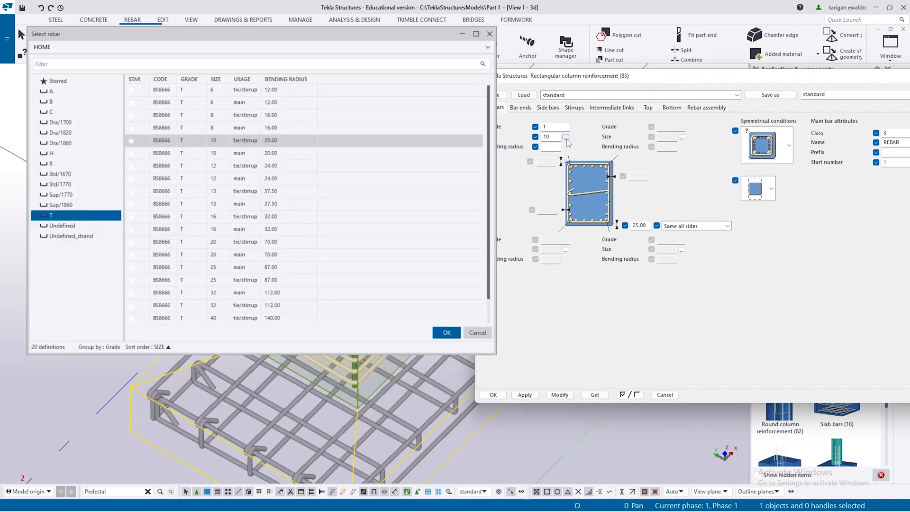
left_click(491, 34)
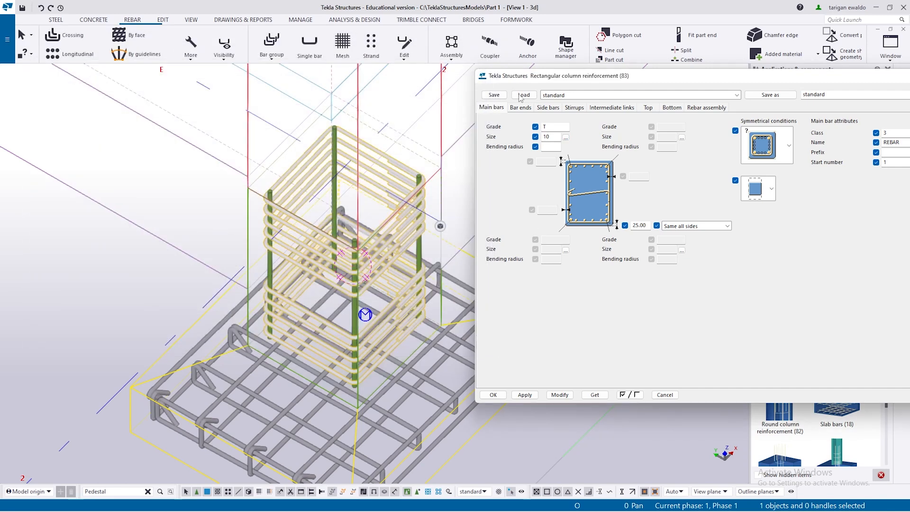
- Re-enter 10 as the main bar size and modify the pedestal reinforcement again
double_click(547, 136)
type("1")
left_click(561, 395)
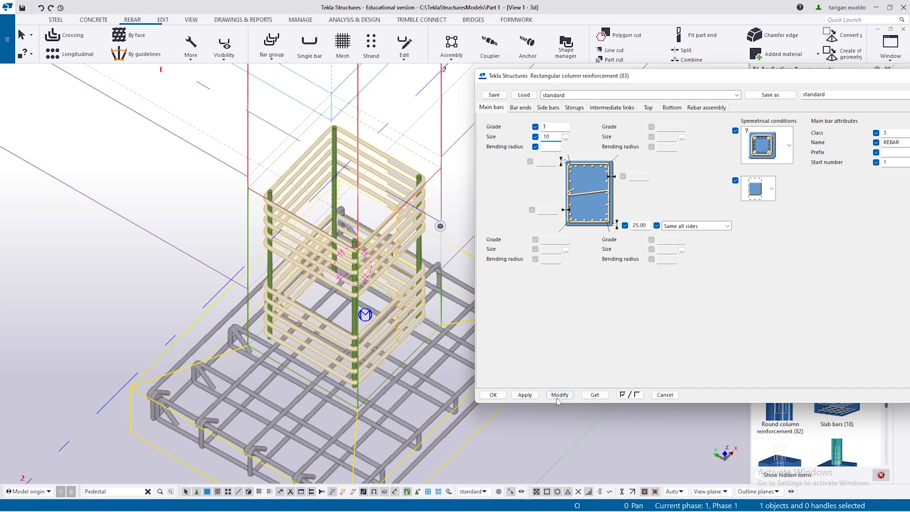
- Set the top vertical extension of the pedestal's corner bars to 100 in the bar end settings and modify the component
left_click(521, 108)
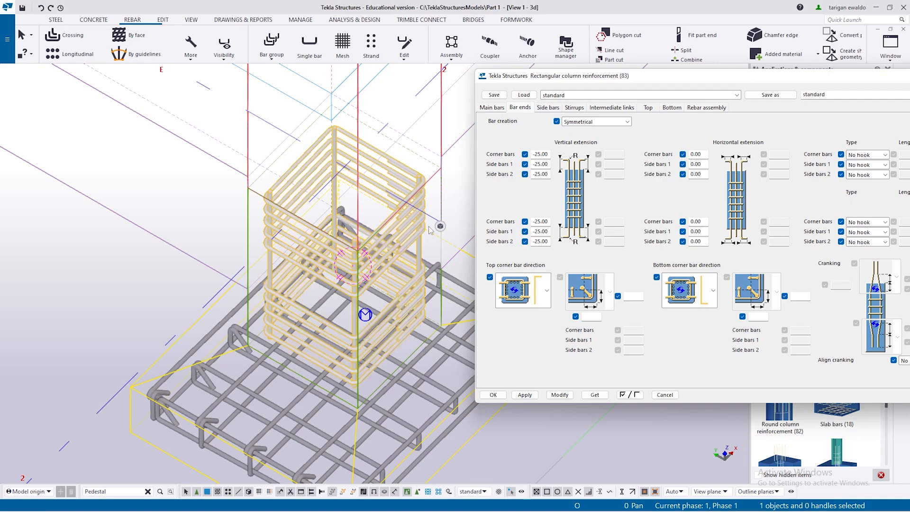
scroll(355, 253, "up", 3)
scroll(358, 251, "down", 3)
middle_click_drag(358, 251, 280, 212, "ctrl")
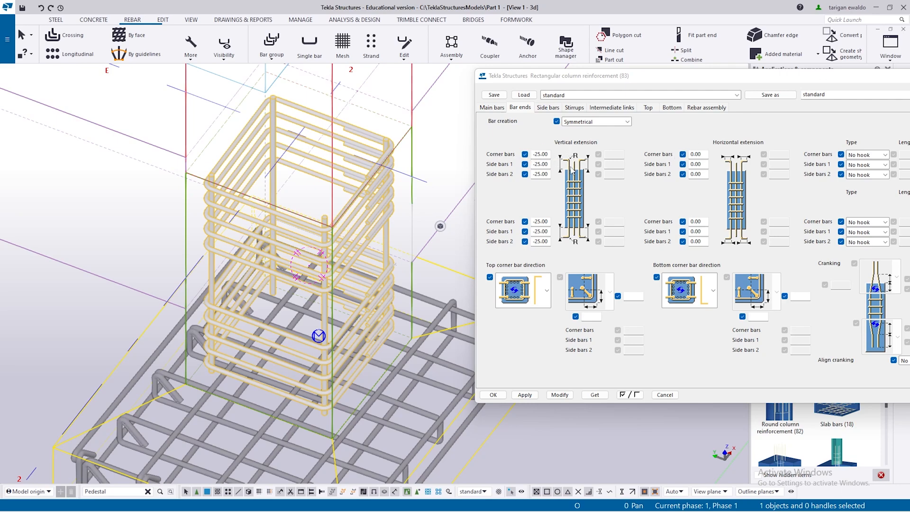
double_click(546, 154)
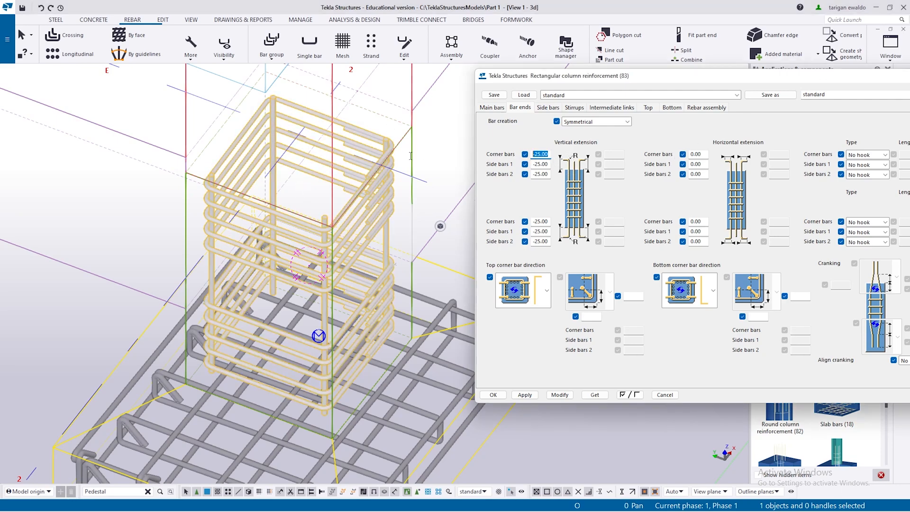
type("1")
left_click(557, 395)
- Set the bottom vertical extension of the corner bars to 100, keeping Side bars 2 at -25, and modify the component
middle_click_drag(345, 320, 451, 295, "ctrl")
double_click(546, 241)
type("100")
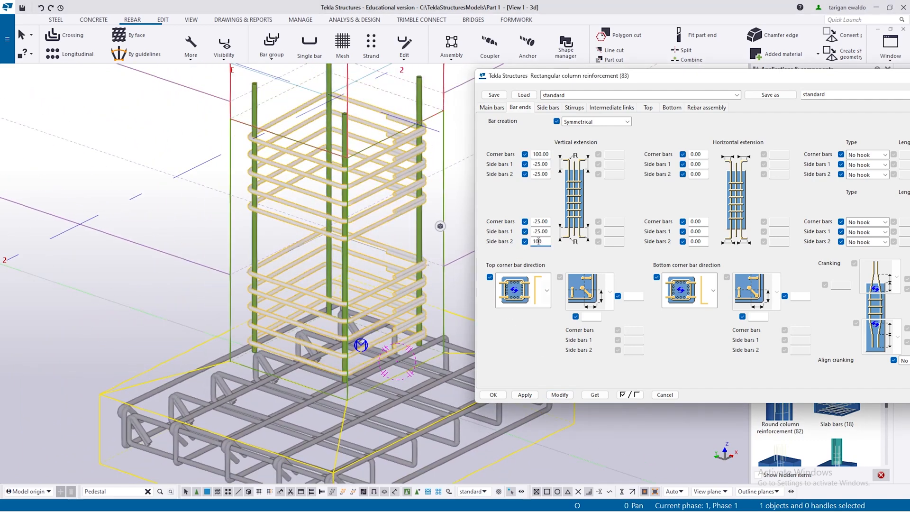
double_click(543, 242)
type("-")
left_click_drag(547, 224, 520, 225)
type("100")
left_click(562, 398)
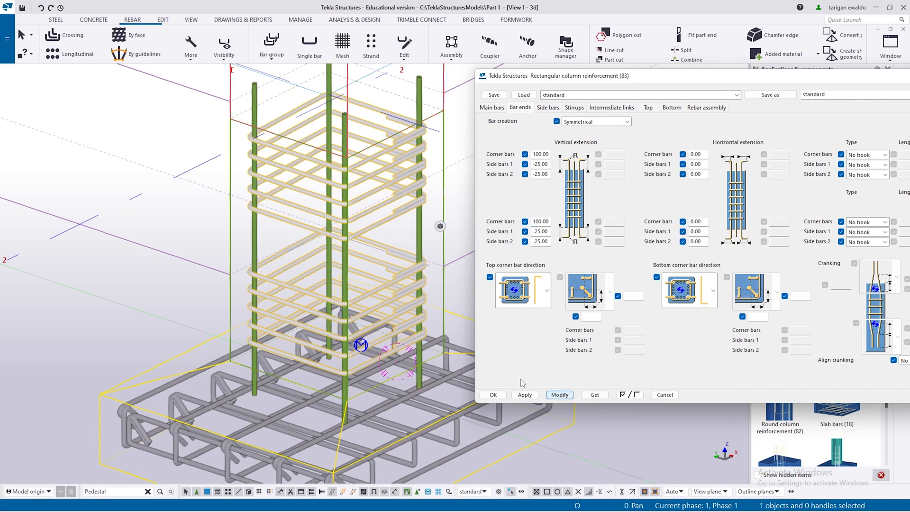
- Set the bottom horizontal extension of the corner bars to 100 so they bend outward into the footing, and modify the component
scroll(354, 303, "up", 5)
scroll(360, 315, "down", 8)
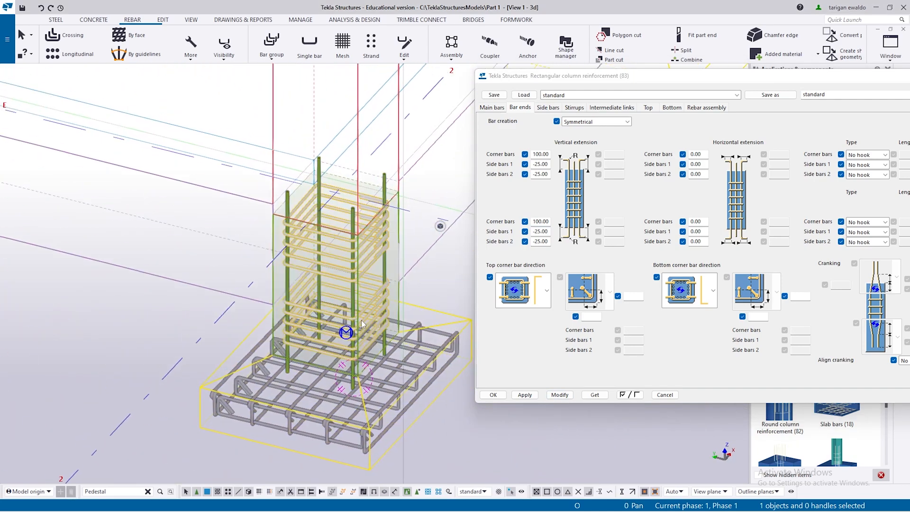
scroll(359, 393, "up", 3)
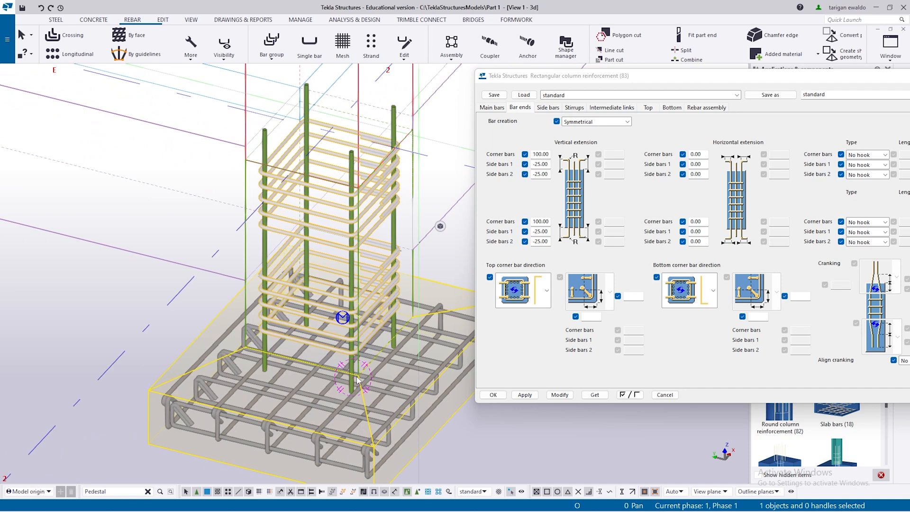
middle_click_drag(359, 395, 330, 394, "ctrl")
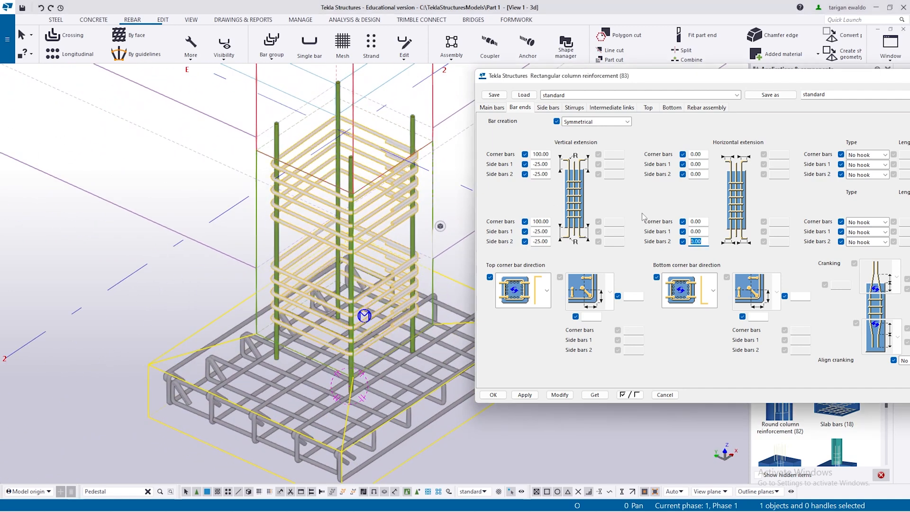
double_click(696, 222)
type("100")
left_click(560, 395)
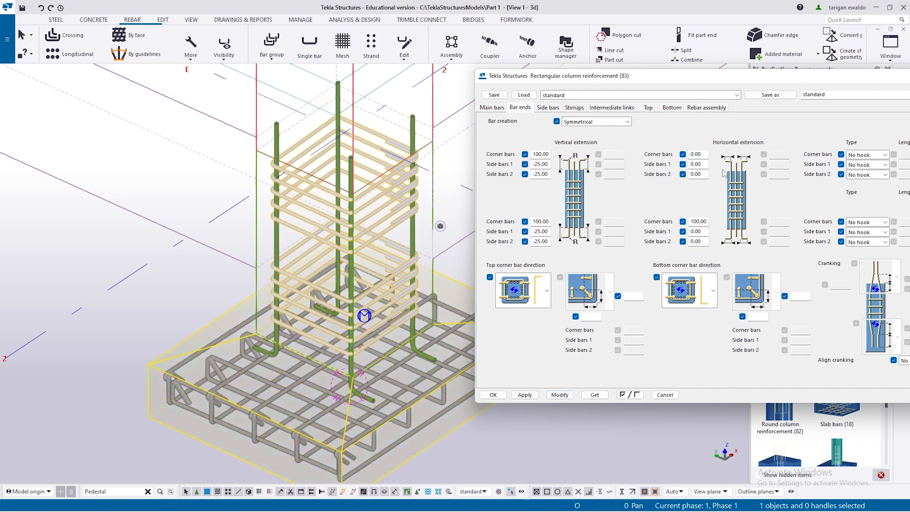
- Set the top horizontal extension of the corner bars to 100 and modify the component
double_click(701, 154)
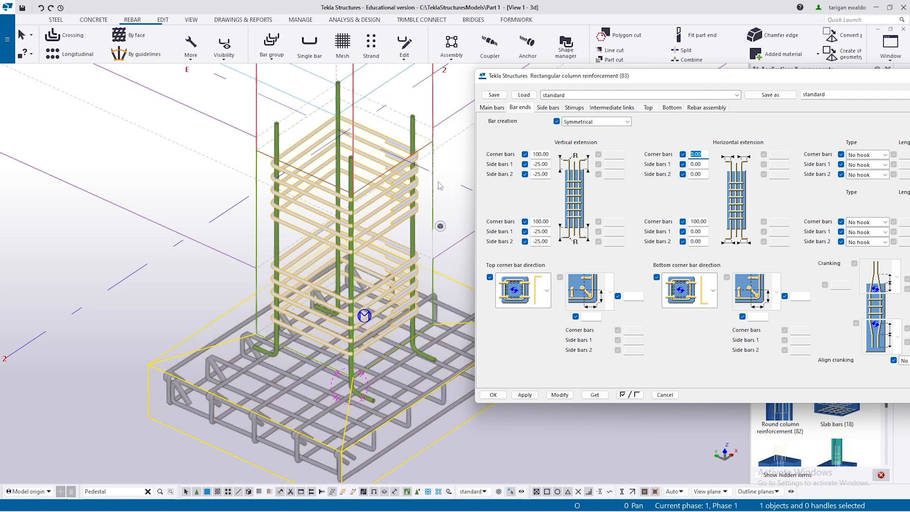
type("100.00")
left_click(560, 395)
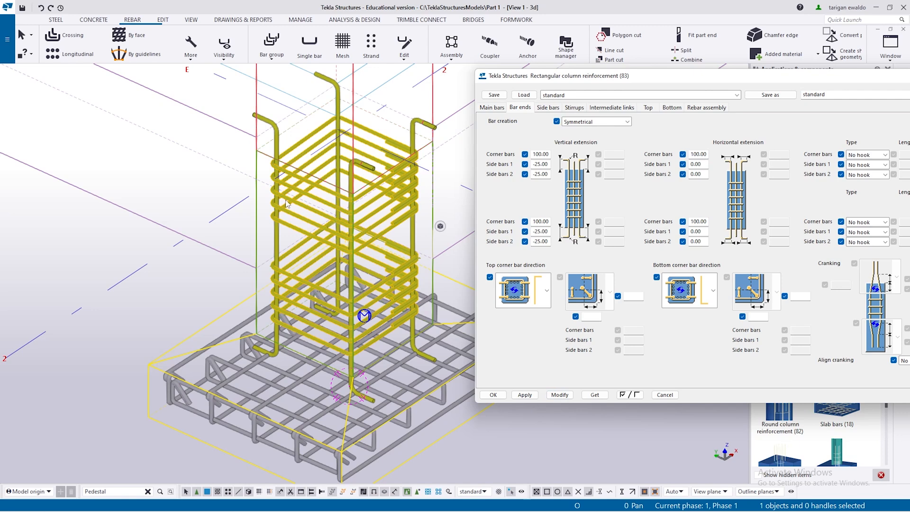
scroll(287, 207, "down", 3)
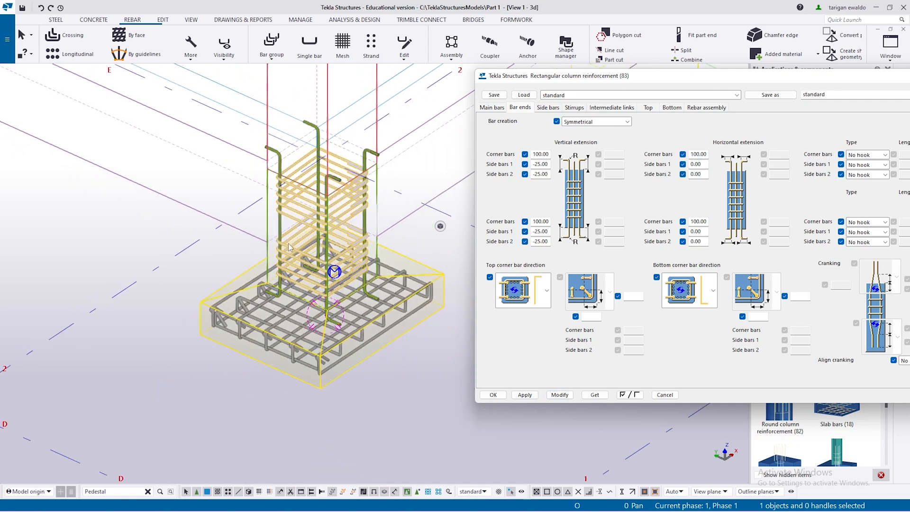
- Set the top horizontal extension of the pedestal's corner bars to 0 and modify the component
double_click(706, 154)
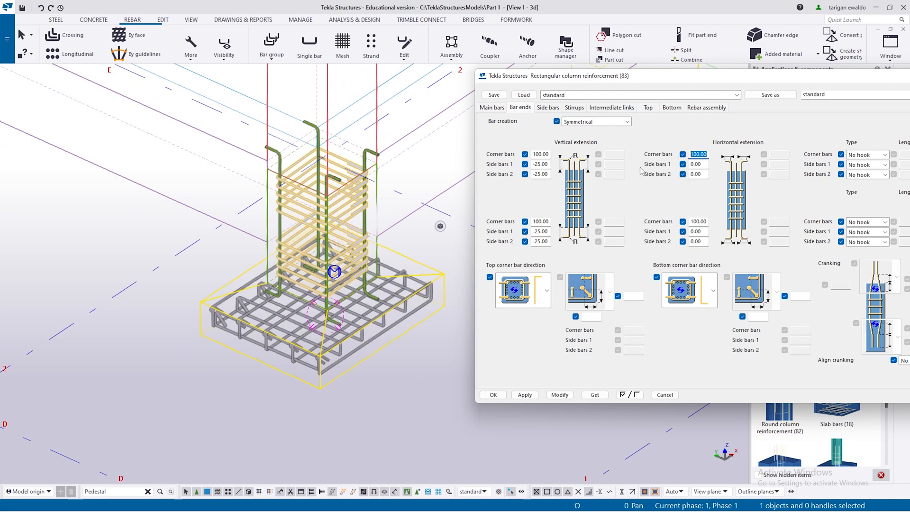
middle_click_drag(306, 203, 336, 239, "ctrl")
scroll(323, 190, "up", 3)
scroll(324, 194, "down", 3)
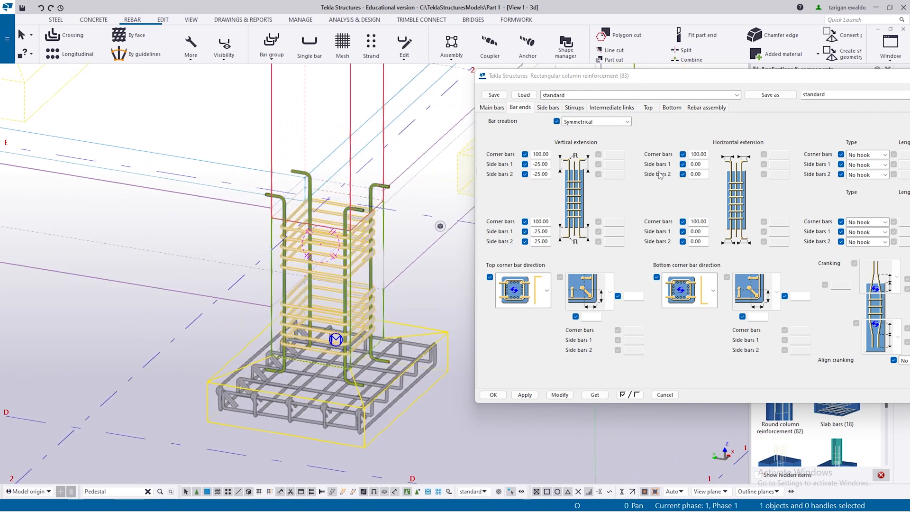
left_click_drag(707, 154, 625, 154)
type("0")
key("Return")
left_click(568, 396)
- Set the top vertical extension of the corner bars to 1500 so they run up into the column, and modify the component
left_click_drag(549, 152, 532, 154)
scroll(396, 264, "down", 10)
scroll(394, 183, "up", 2)
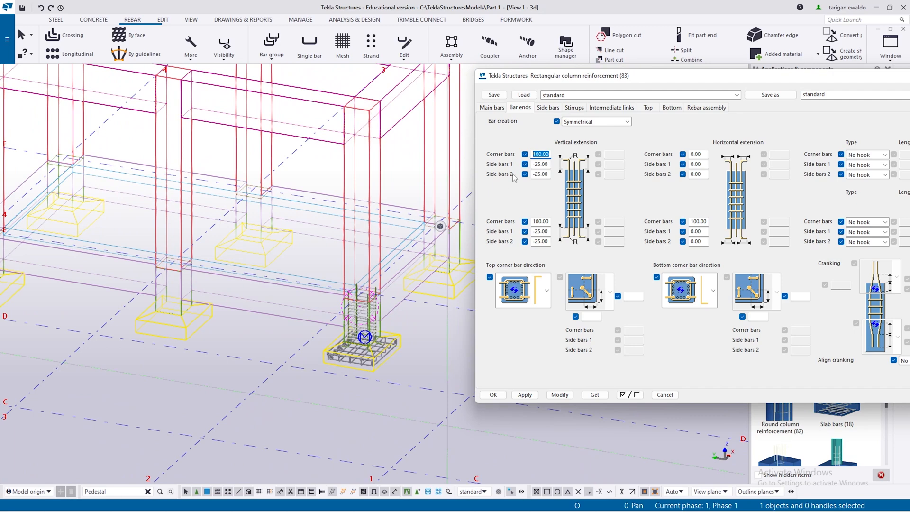
type("1")
left_click(560, 394)
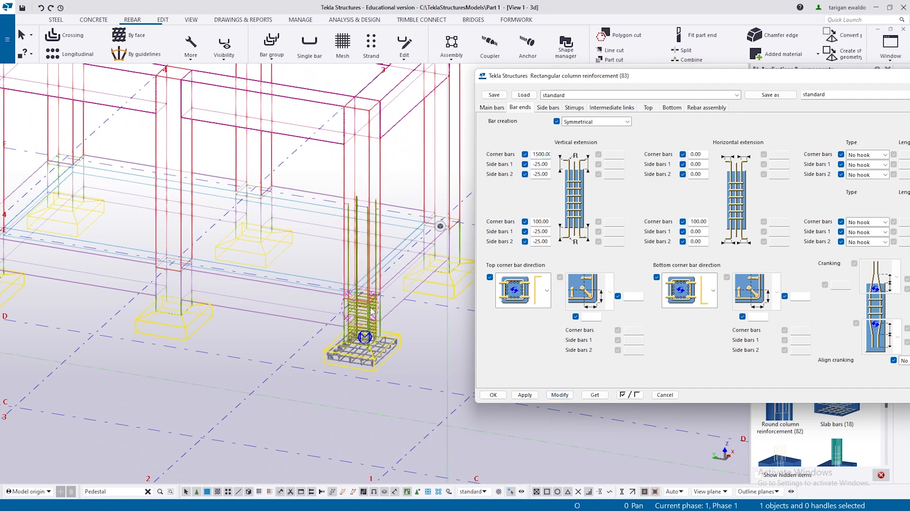
scroll(372, 315, "up", 2)
middle_click_drag(371, 312, 366, 311, "ctrl")
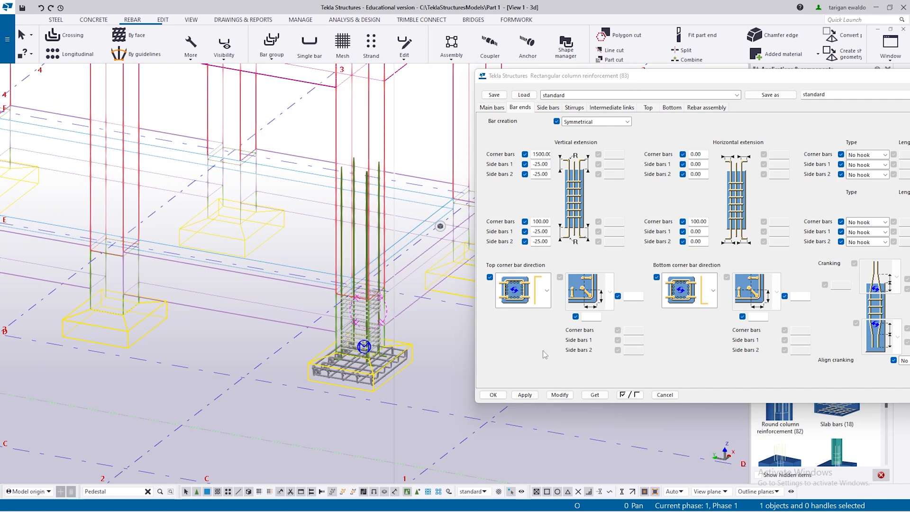
- Set the top corner bar direction to the inward diagonal cranked option and modify the component
scroll(355, 298, "up", 5)
middle_click_drag(334, 301, 360, 280, "ctrl")
mouse_move(317, 254)
middle_mouse_down("ctrl")
mouse_move(285, 280)
mouse_move(318, 295)
middle_mouse_up("ctrl")
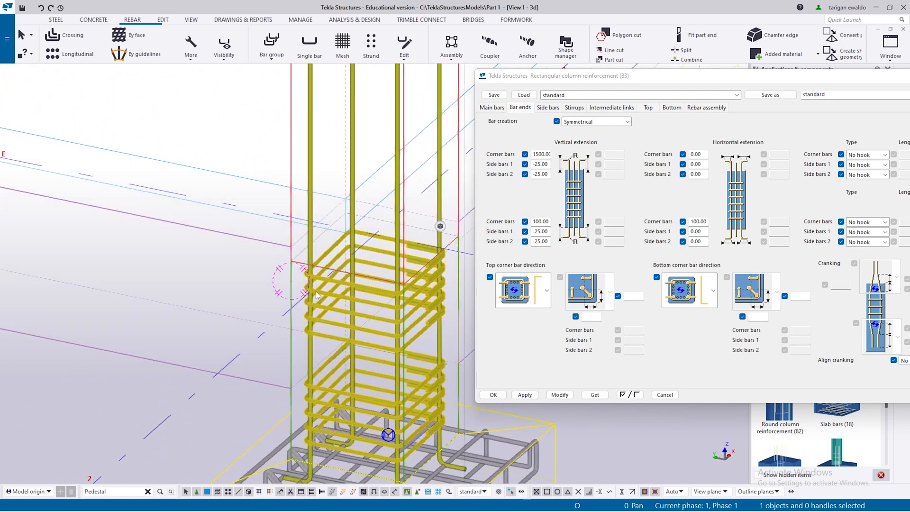
left_click(546, 291)
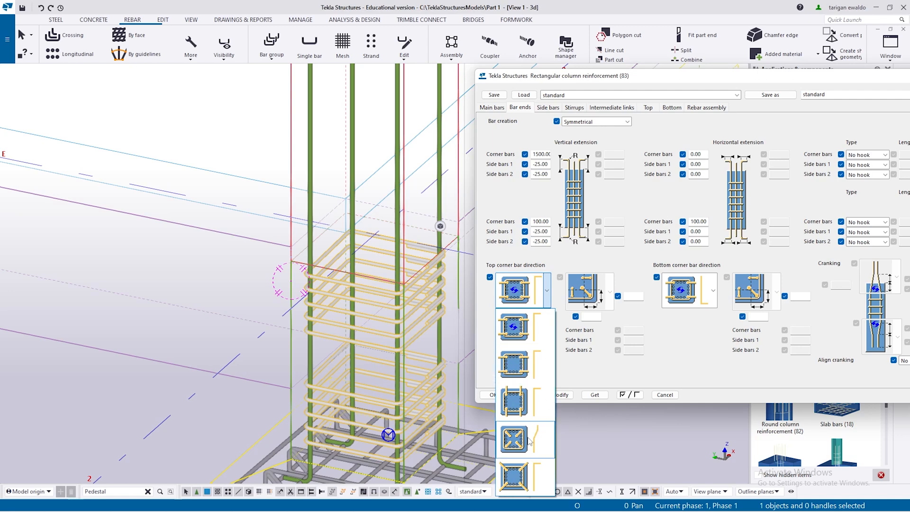
left_click(521, 443)
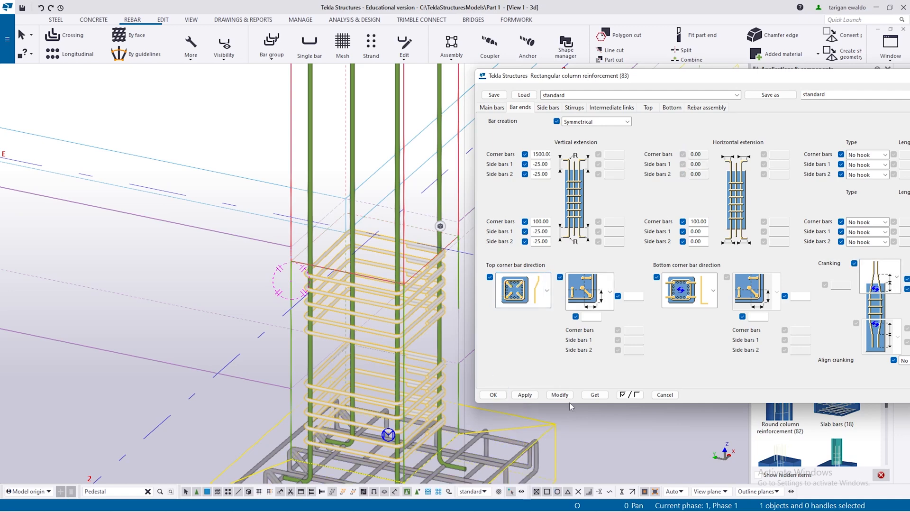
left_click(569, 395)
scroll(412, 322, "down", 3)
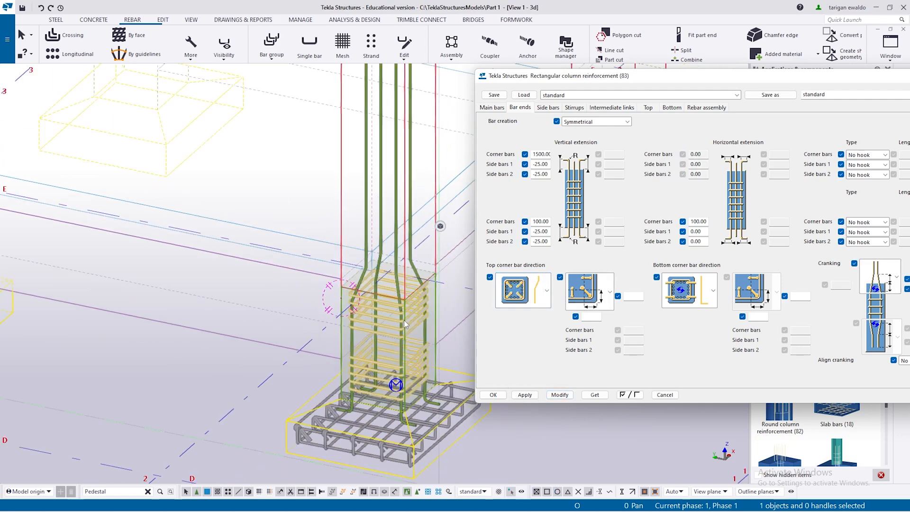
- Set the bottom vertical extension of the corner bars to 200 and modify the component
scroll(350, 318, "up", 4)
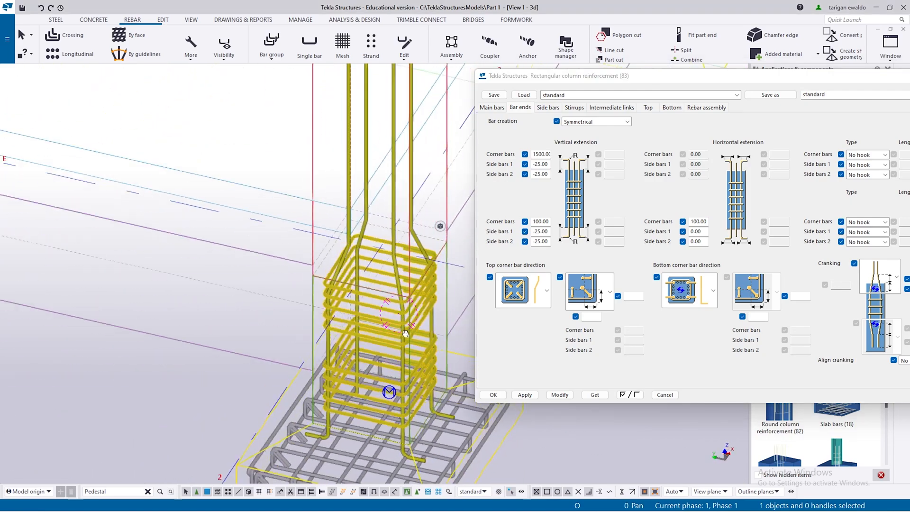
scroll(350, 318, "down", 3)
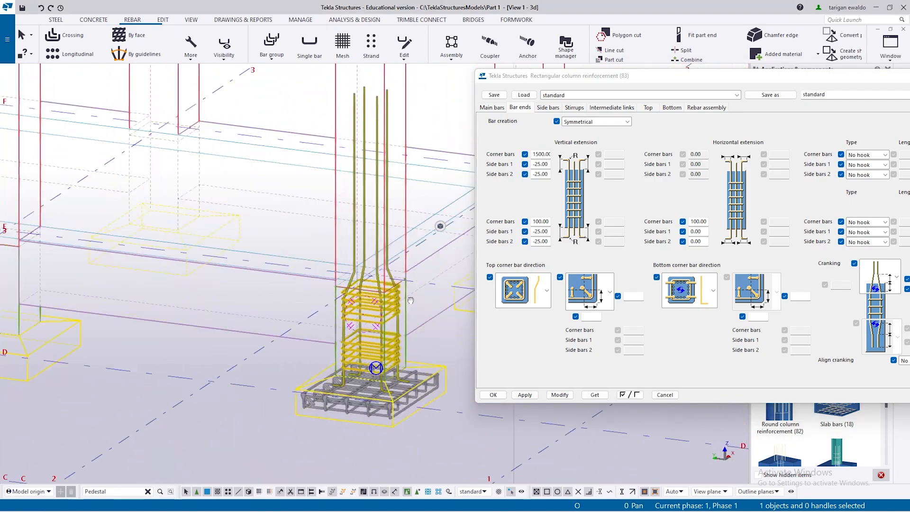
scroll(377, 325, "up", 5)
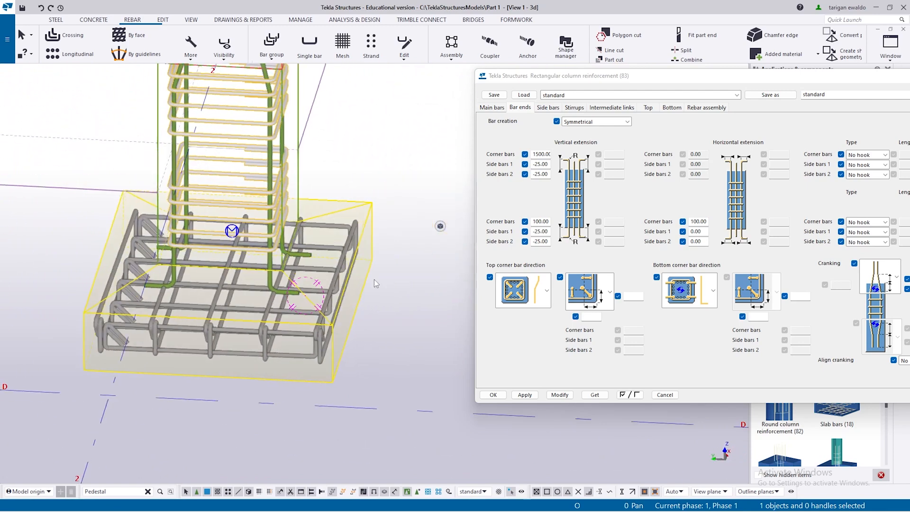
scroll(280, 297, "down", 3)
scroll(246, 300, "up", 4)
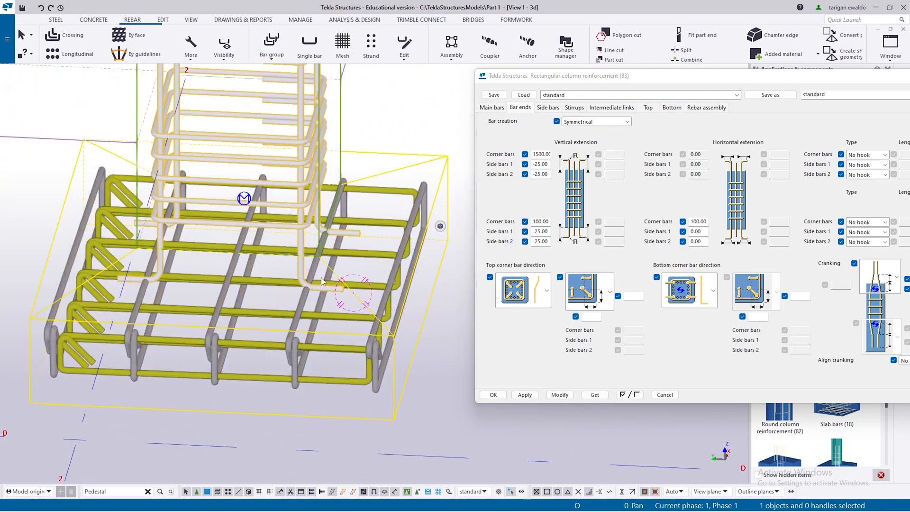
middle_click_drag(329, 287, 339, 240, "ctrl")
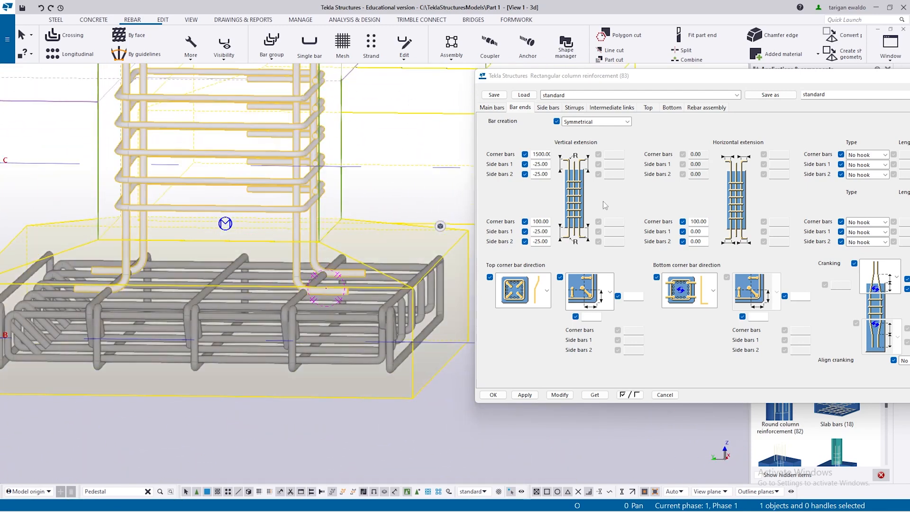
left_click_drag(551, 221, 519, 229)
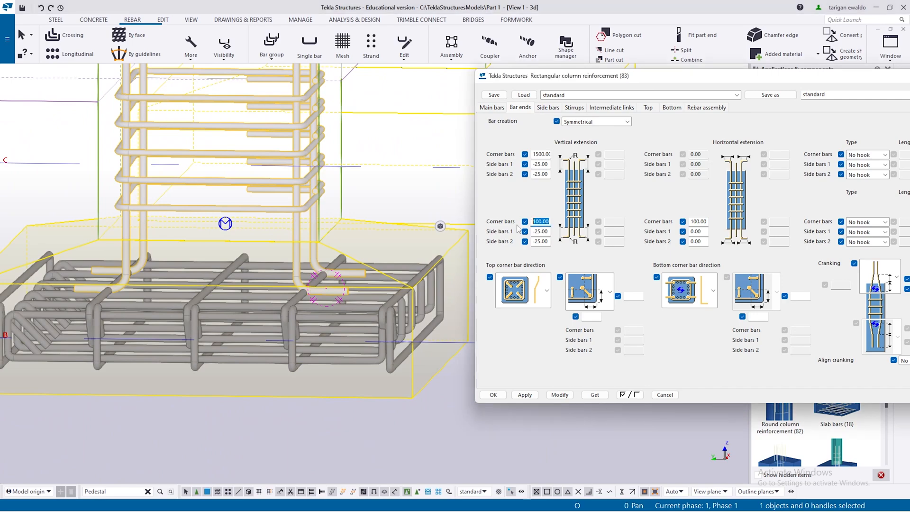
left_click(569, 396)
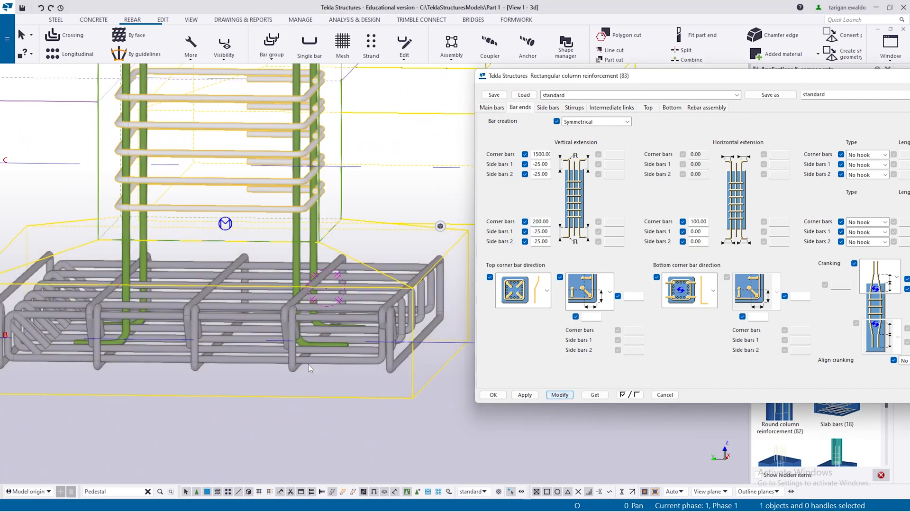
- Check the bent bar ends against the footing mesh, set the corner bars' bottom vertical extension to 180, and modify the component
scroll(308, 364, "up", 5)
middle_click_drag(288, 352, 222, 317, "ctrl")
scroll(85, 299, "up", 5)
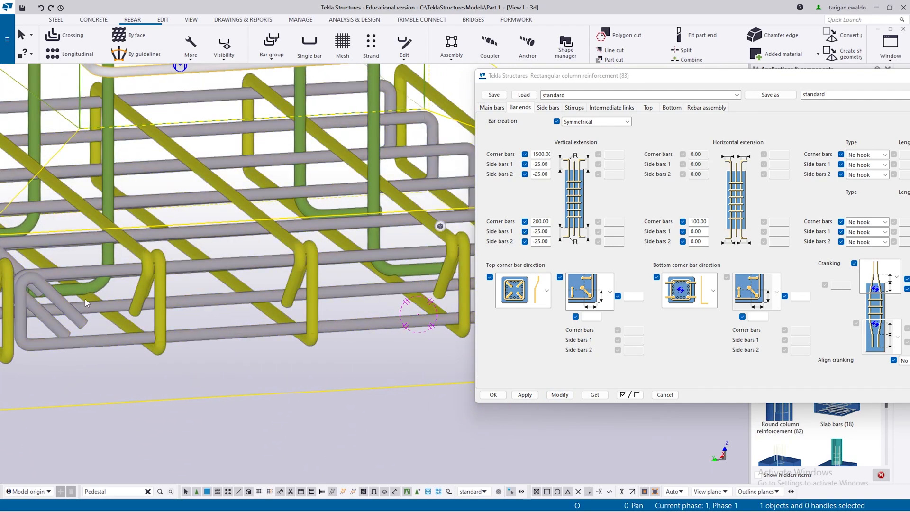
scroll(140, 309, "up", 2)
middle_click_drag(165, 311, 221, 306, "ctrl")
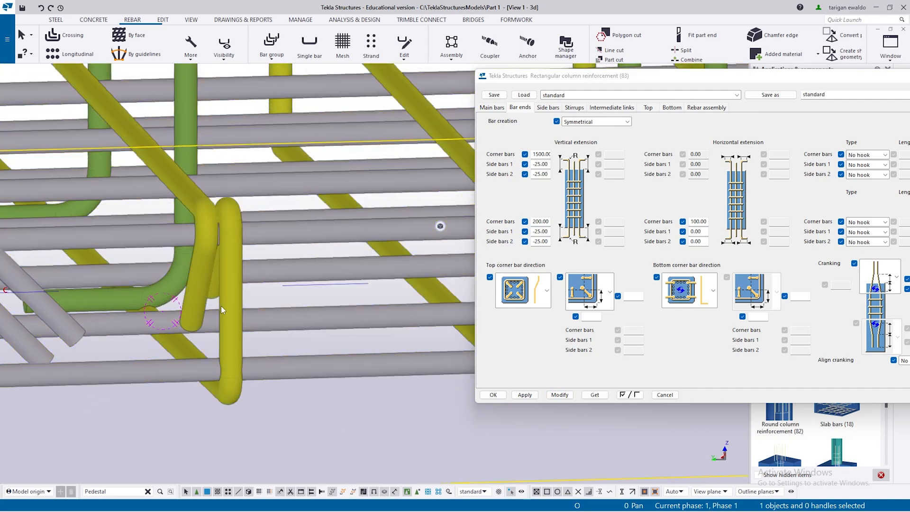
double_click(549, 222)
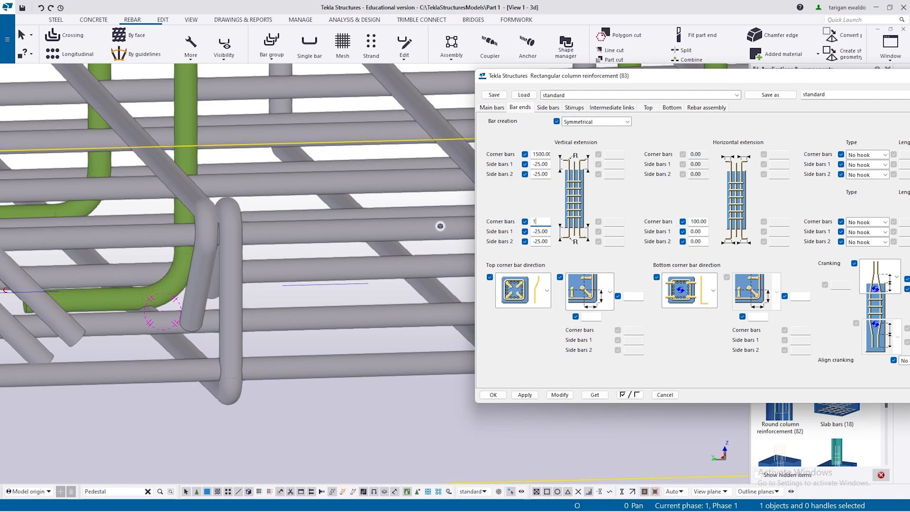
type("180")
left_click(559, 395)
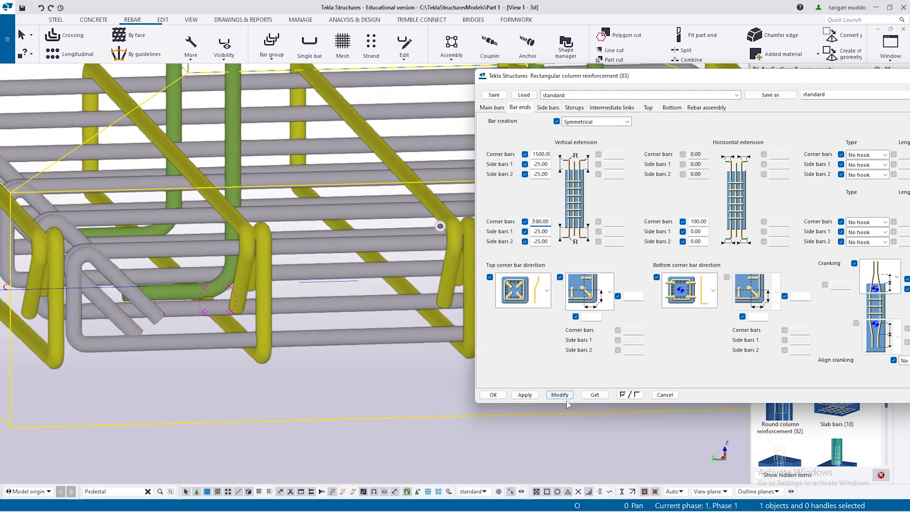
- Set the bottom vertical extension of the corner bars to 190 and modify the component
middle_click_drag(229, 330, 313, 147, "ctrl")
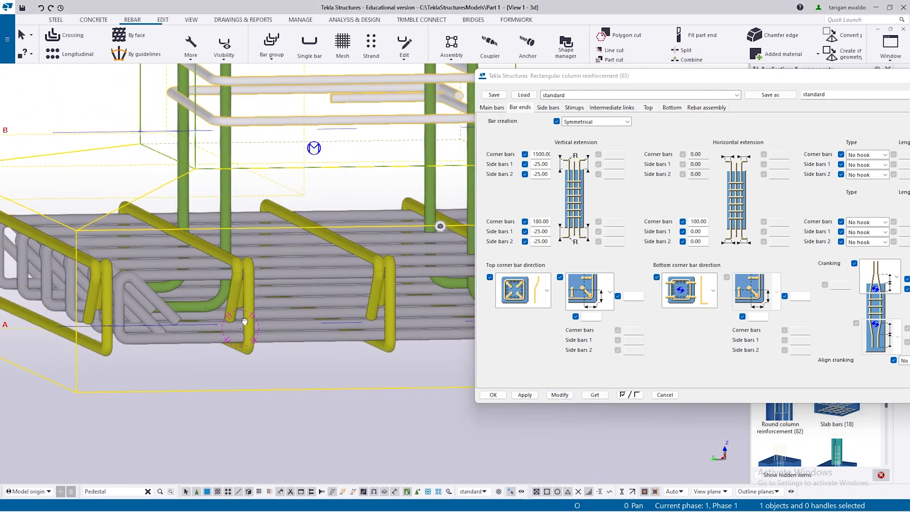
left_click_drag(551, 222, 542, 223)
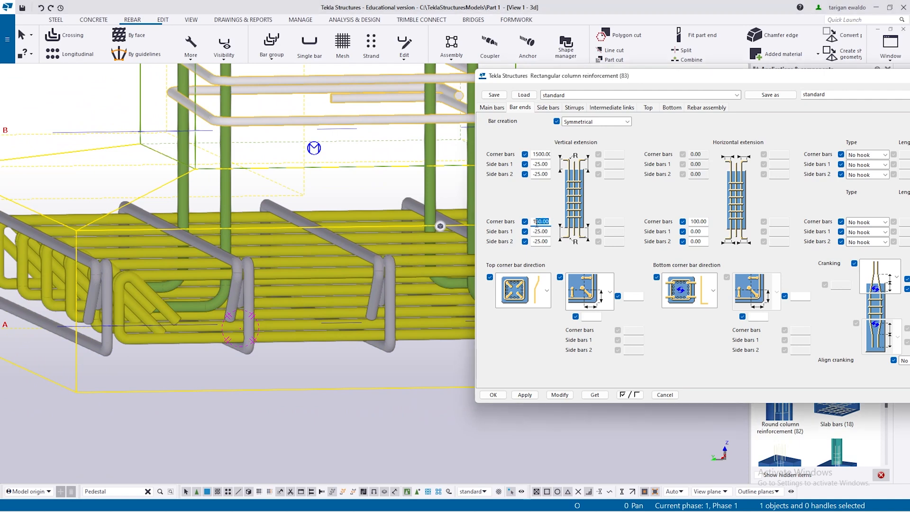
left_click(559, 395)
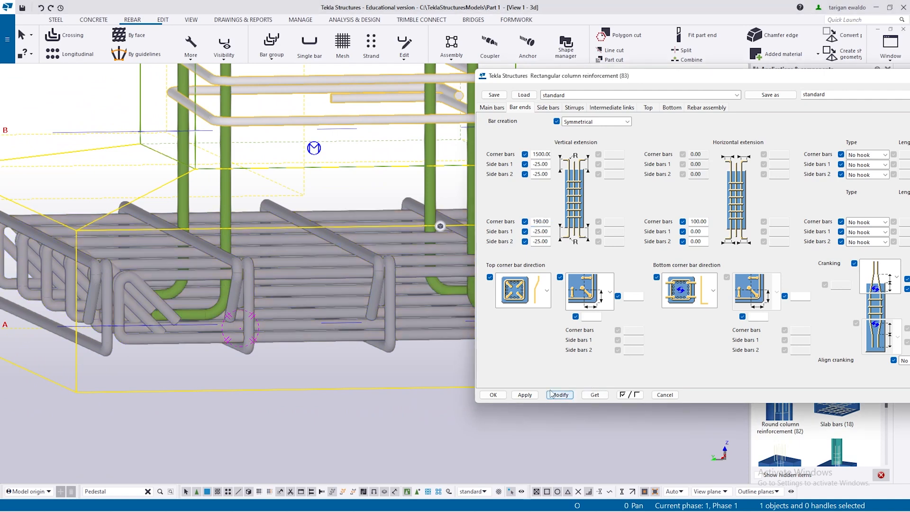
- Examine how the corner bars' bent lower ends sit within the footing reinforcement from several angles
scroll(198, 305, "up", 2)
scroll(246, 383, "up", 2)
scroll(246, 383, "down", 2)
mouse_move(244, 343)
middle_mouse_down("ctrl")
mouse_move(200, 349)
mouse_move(237, 336)
middle_mouse_up("ctrl")
scroll(208, 349, "down", 2)
scroll(233, 348, "up", 2)
middle_click_drag(253, 380, 217, 331, "ctrl")
left_click(266, 351)
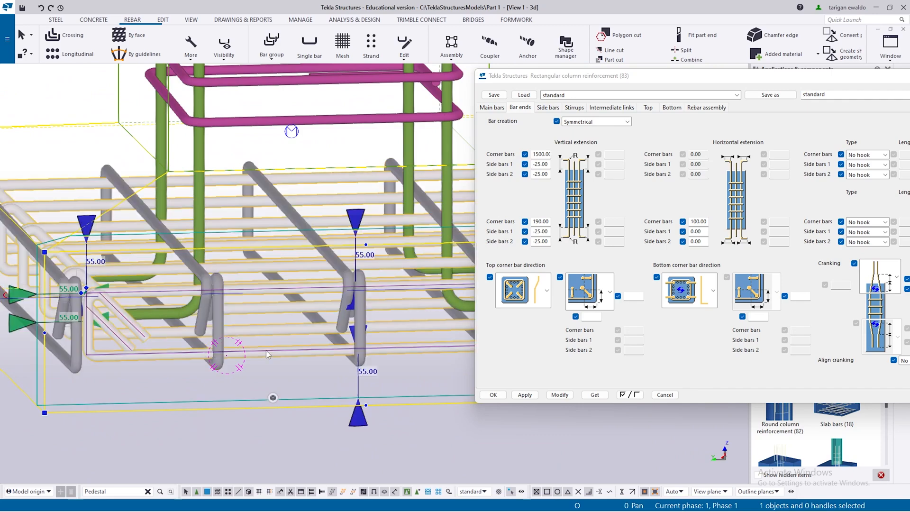
scroll(269, 356, "down", 2)
scroll(262, 358, "up", 1)
left_click(252, 401)
scroll(267, 352, "down", 2)
middle_click_drag(279, 278, 269, 323, "ctrl")
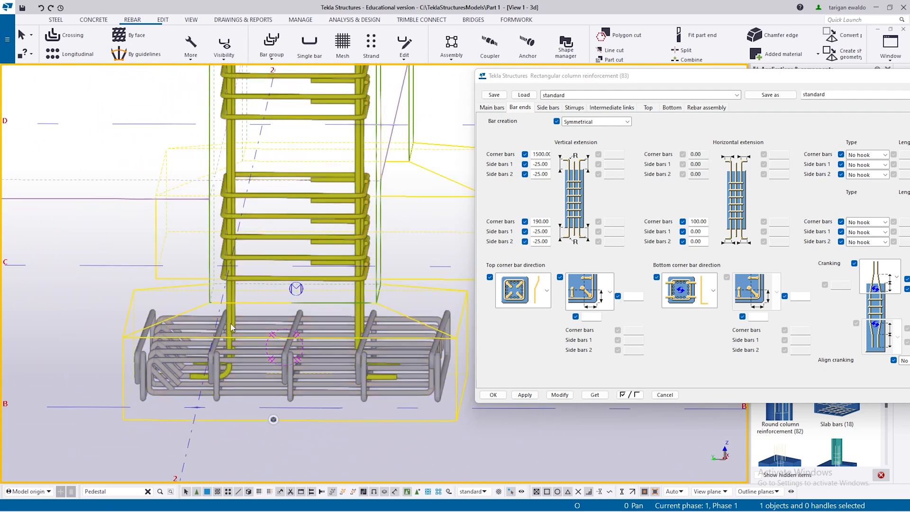
scroll(204, 368, "up", 6)
middle_click_drag(227, 298, 190, 305, "ctrl")
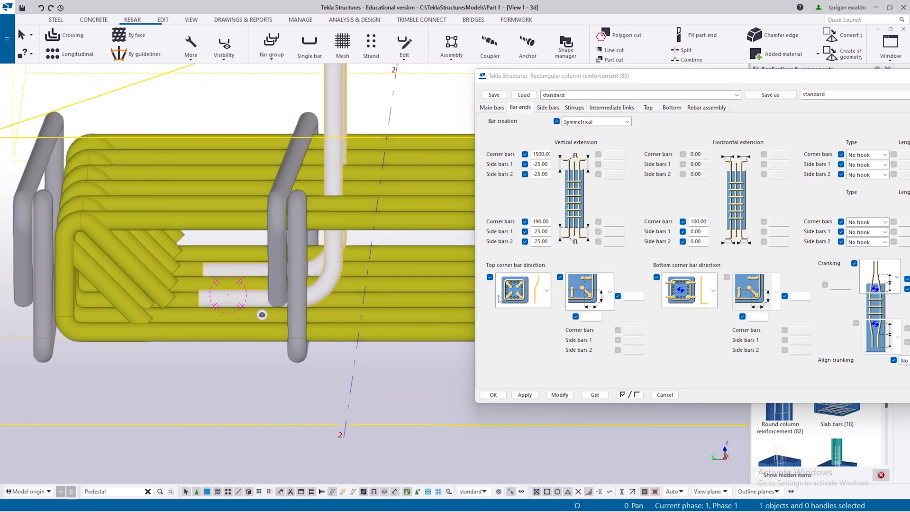
scroll(346, 223, "down", 6)
middle_click_drag(255, 282, 280, 288, "ctrl")
scroll(284, 279, "down", 3)
middle_click_drag(169, 122, 307, 297)
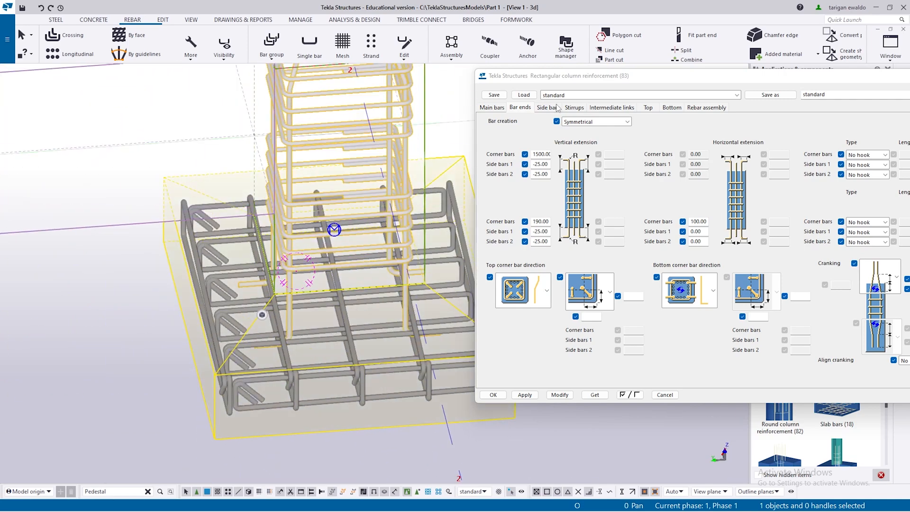
- Set the number of Side bars 1 to 1 in both directions of the pedestal and modify the component
left_click(548, 107)
middle_click_drag(370, 188, 322, 246, "ctrl")
left_click(436, 195)
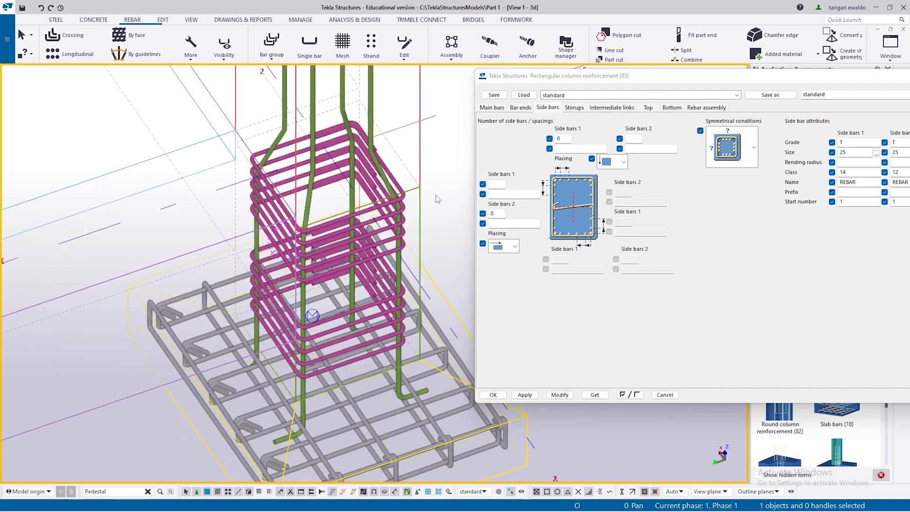
left_click(374, 212)
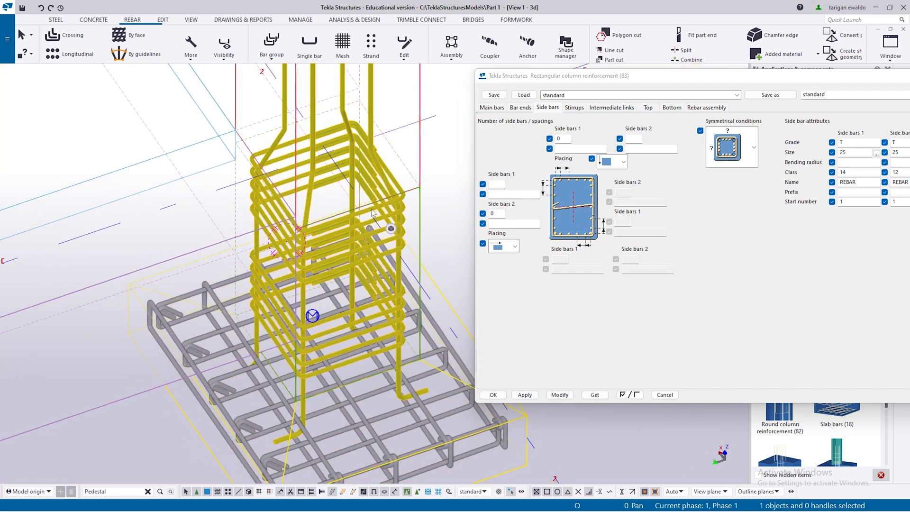
double_click(568, 138)
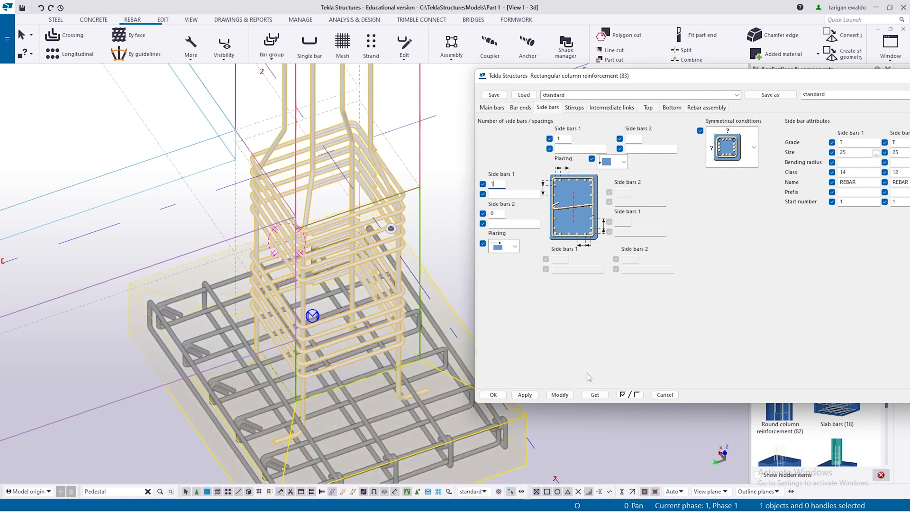
left_click(562, 395)
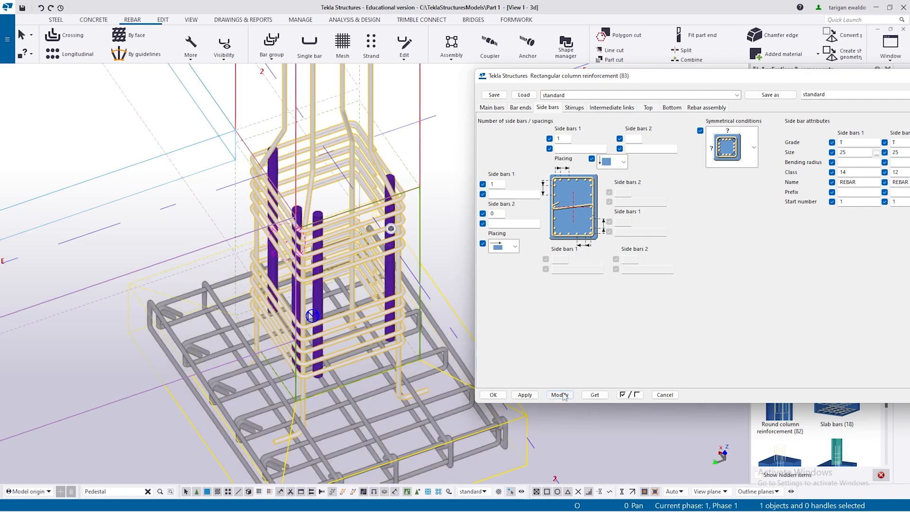
- Set the side bar placing to the both-sides option in both directions of the pedestal and modify the component
mouse_move(427, 337)
middle_mouse_down("ctrl")
mouse_move(321, 256)
mouse_move(355, 176)
middle_mouse_up("ctrl")
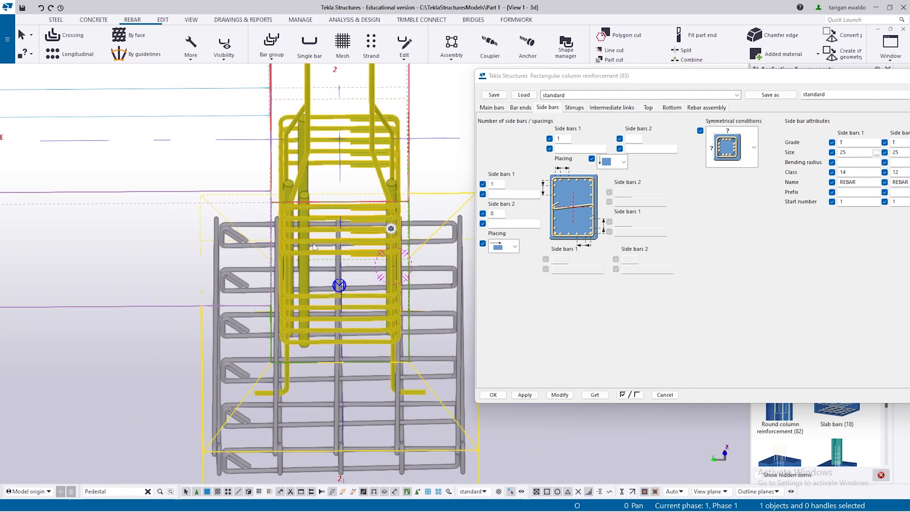
middle_click_drag(315, 242, 337, 173, "ctrl")
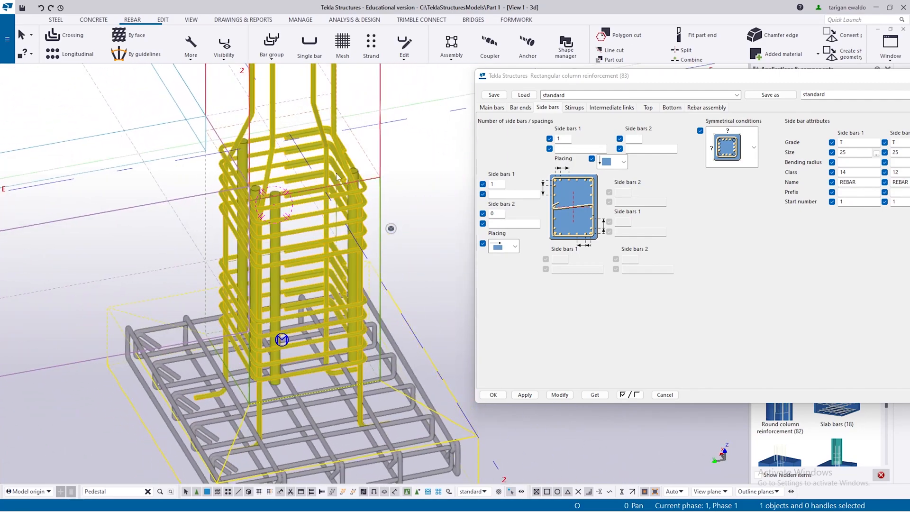
left_click(513, 244)
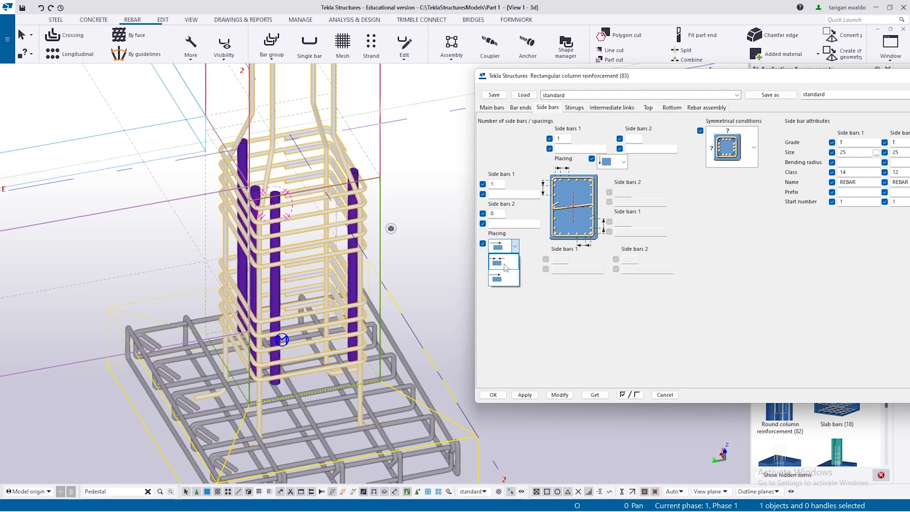
left_click(506, 265)
left_click(623, 162)
left_click(614, 181)
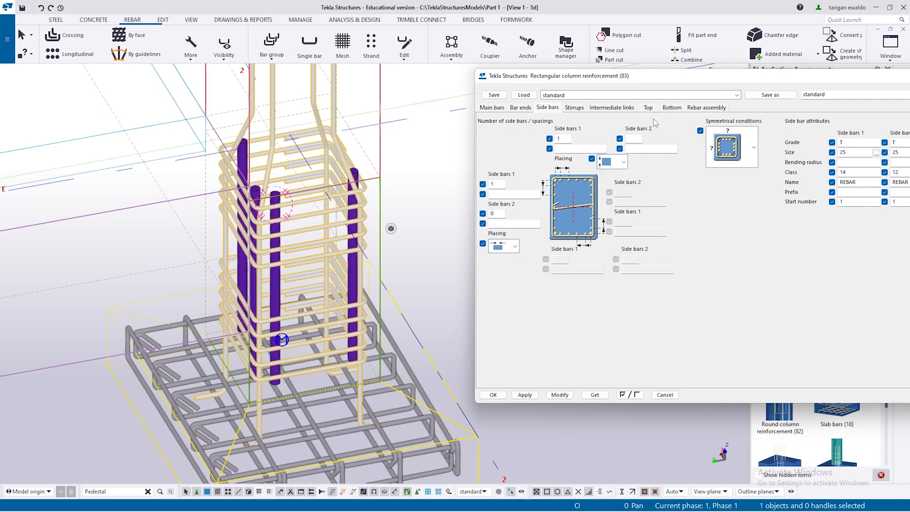
left_click_drag(671, 85, 615, 84)
left_click(504, 395)
middle_click_drag(334, 323, 267, 338, "ctrl")
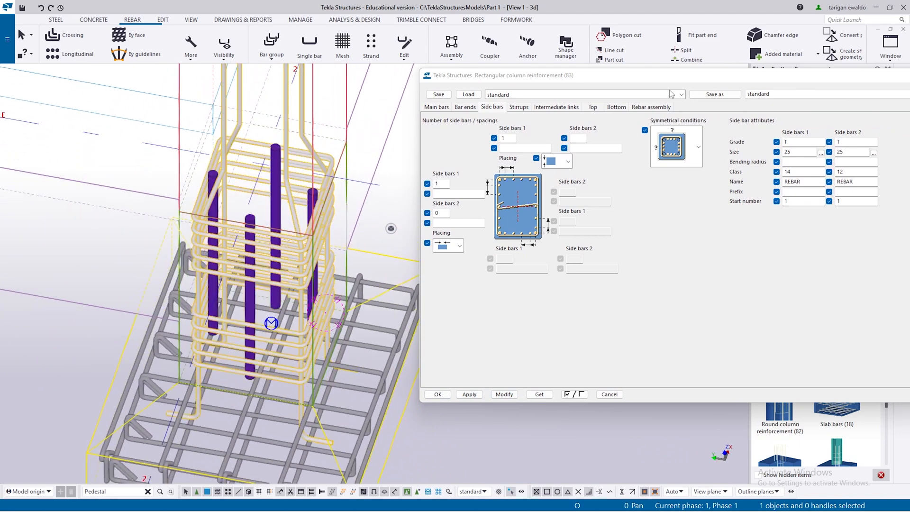
- Set the size of Side bars 1 and Side bars 2 to 10 and modify the component
left_click_drag(640, 78, 586, 63)
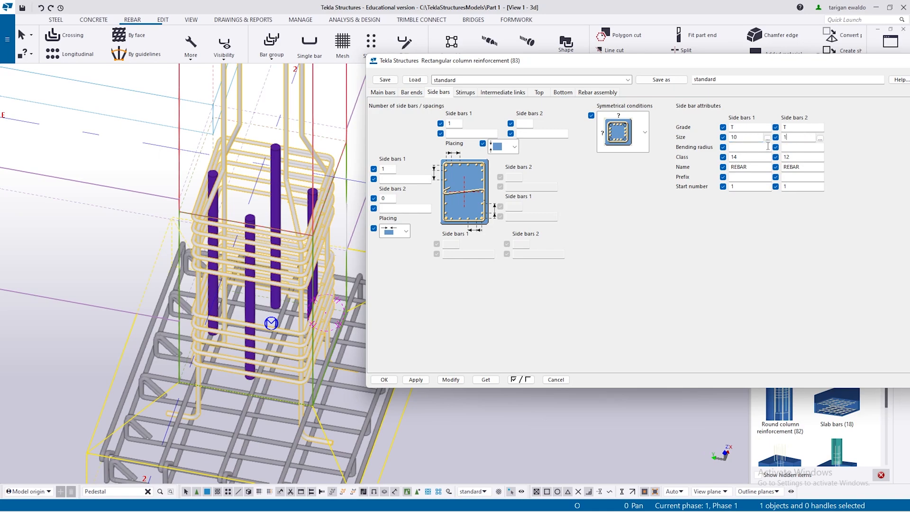
left_click(451, 380)
scroll(227, 327, "down", 3)
scroll(226, 327, "up", 4)
scroll(226, 327, "down", 2)
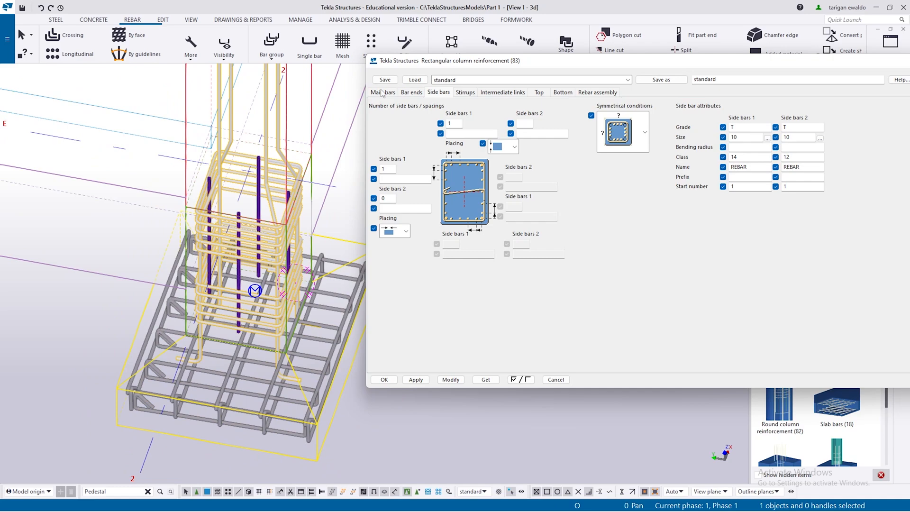
- Give both side bar groups vertical extensions of 190 at the bottom and 1500 at the top, 100 bottom horizontal extensions, and modify the component
left_click(412, 92)
middle_click_drag(199, 284, 174, 254, "ctrl")
scroll(173, 254, "up", 6)
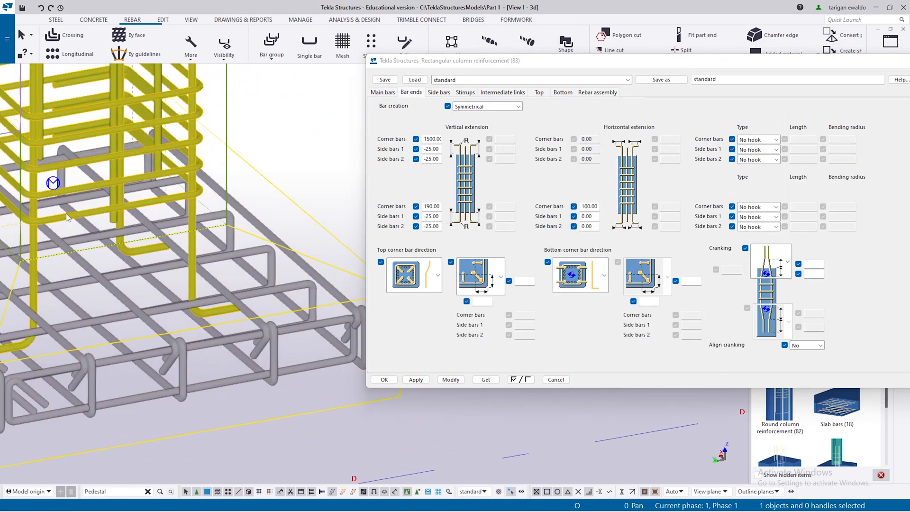
scroll(123, 230, "up", 2)
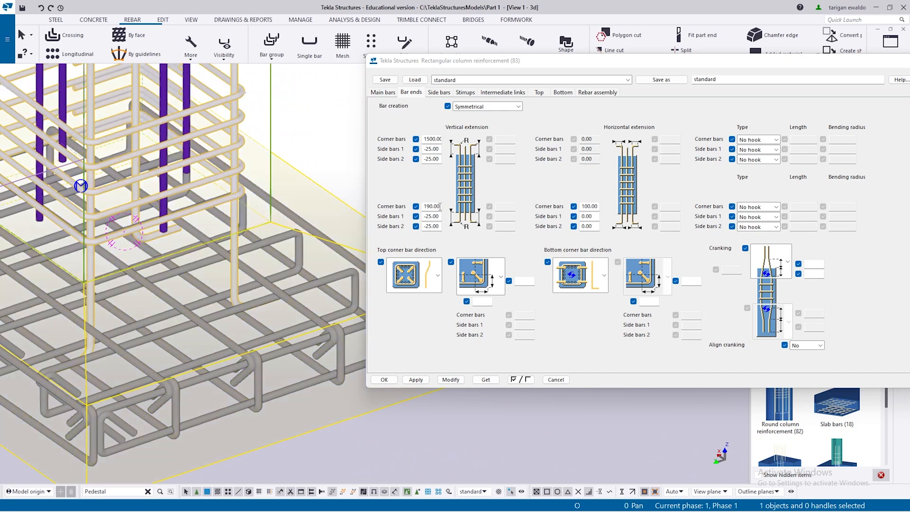
left_click_drag(440, 207, 407, 217)
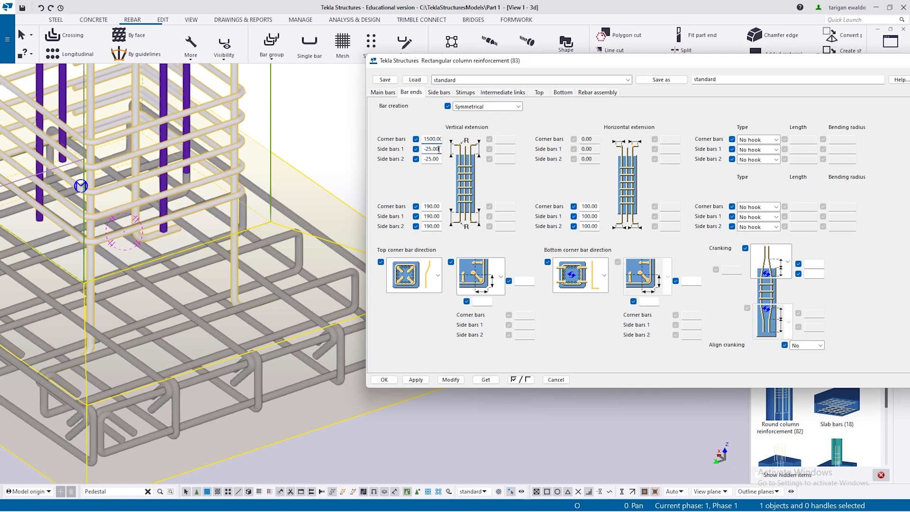
left_click(451, 380)
- Examine how the pedestal's bent lower bars sit in the footing mesh and review the bottom corner bar direction options
scroll(213, 284, "down", 3)
scroll(246, 335, "up", 4)
mouse_move(246, 335)
middle_mouse_down("ctrl")
mouse_move(220, 256)
mouse_move(181, 250)
mouse_move(206, 338)
middle_mouse_up("ctrl")
scroll(249, 357, "up", 4)
mouse_move(245, 378)
middle_mouse_down("ctrl")
mouse_move(209, 308)
mouse_move(259, 345)
middle_mouse_up("ctrl")
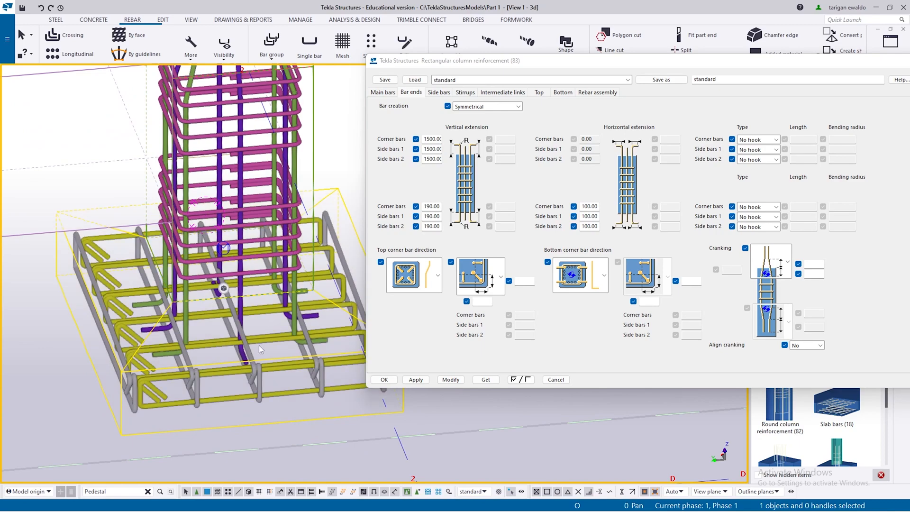
scroll(229, 333, "up", 2)
mouse_move(248, 352)
middle_mouse_down("ctrl")
mouse_move(296, 333)
mouse_move(242, 355)
middle_mouse_up("ctrl")
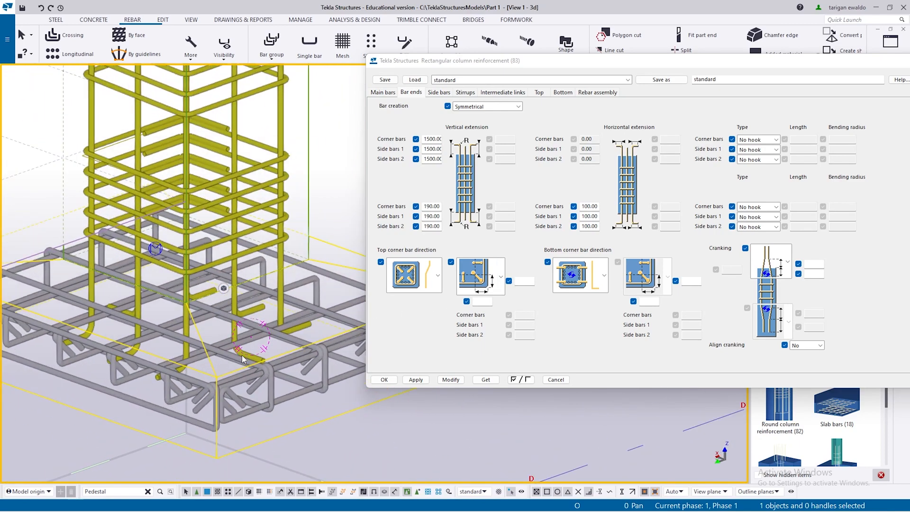
left_click(603, 276)
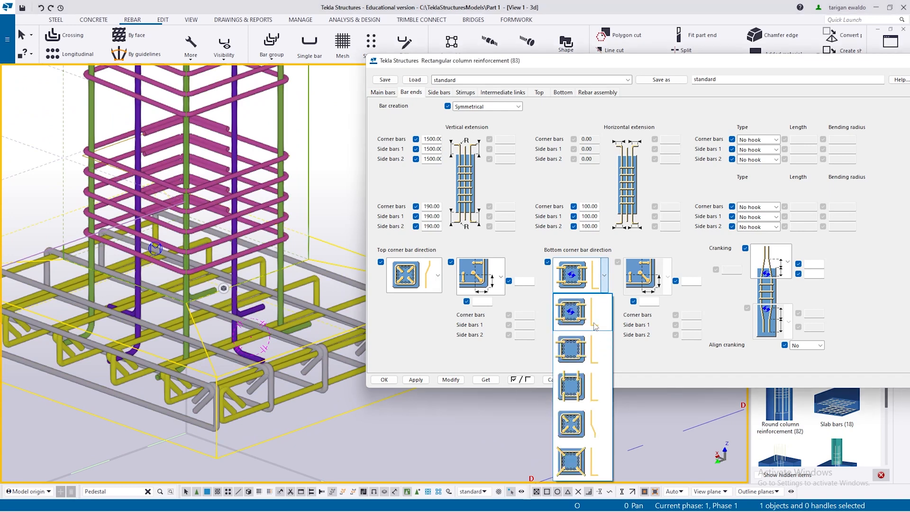
left_click(220, 387)
scroll(189, 334, "down", 1)
mouse_move(189, 334)
middle_mouse_down("ctrl")
mouse_move(222, 356)
mouse_move(211, 323)
mouse_move(225, 338)
mouse_move(244, 331)
mouse_move(243, 345)
middle_mouse_up("ctrl")
scroll(208, 328, "down", 1)
scroll(242, 345, "down", 5)
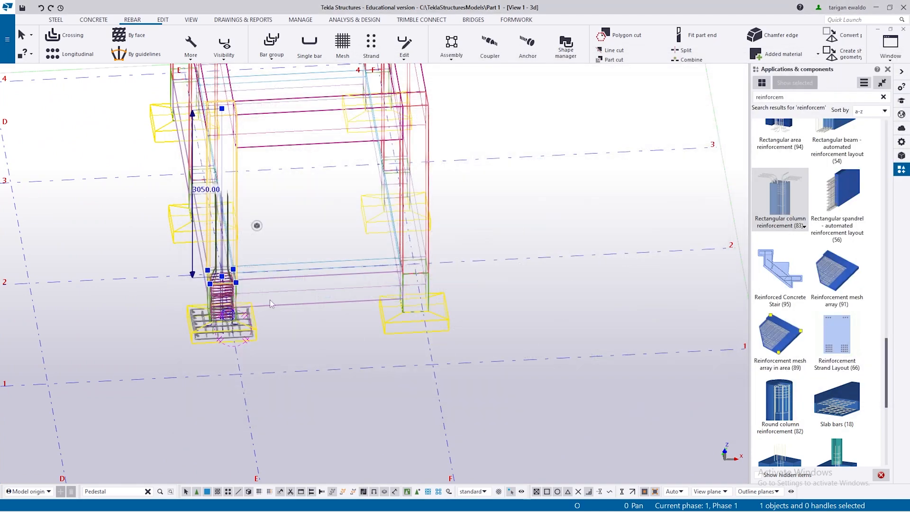
scroll(228, 276, "up", 2)
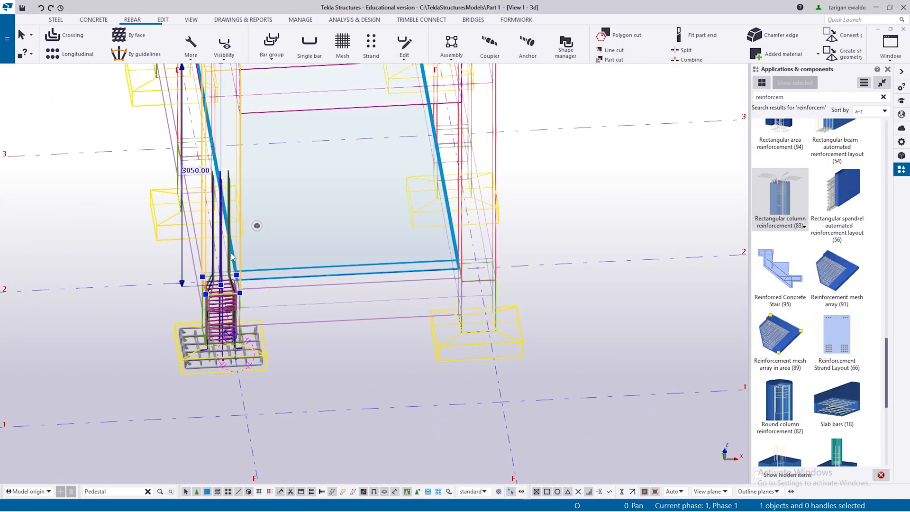
middle_click_drag(237, 280, 507, 303, "ctrl")
left_click(511, 303)
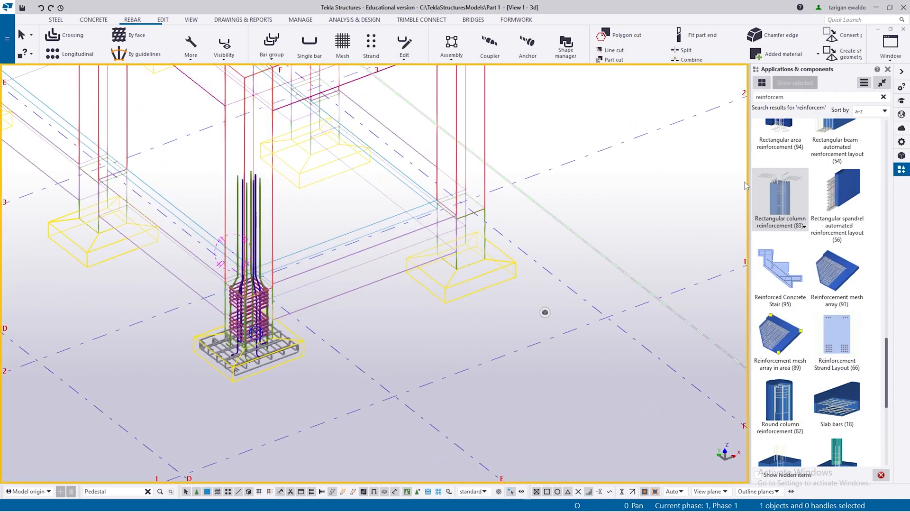
double_click(782, 202)
left_click_drag(377, 81, 431, 81)
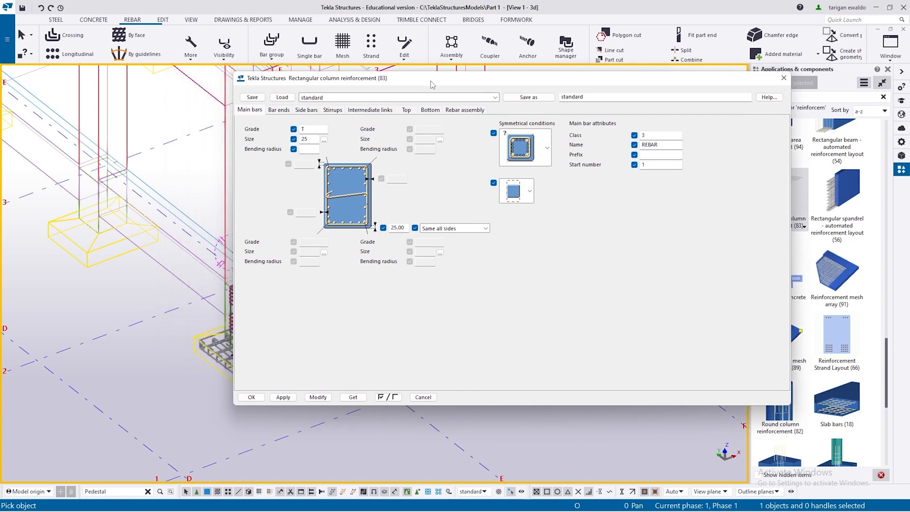
left_click_drag(359, 80, 470, 79)
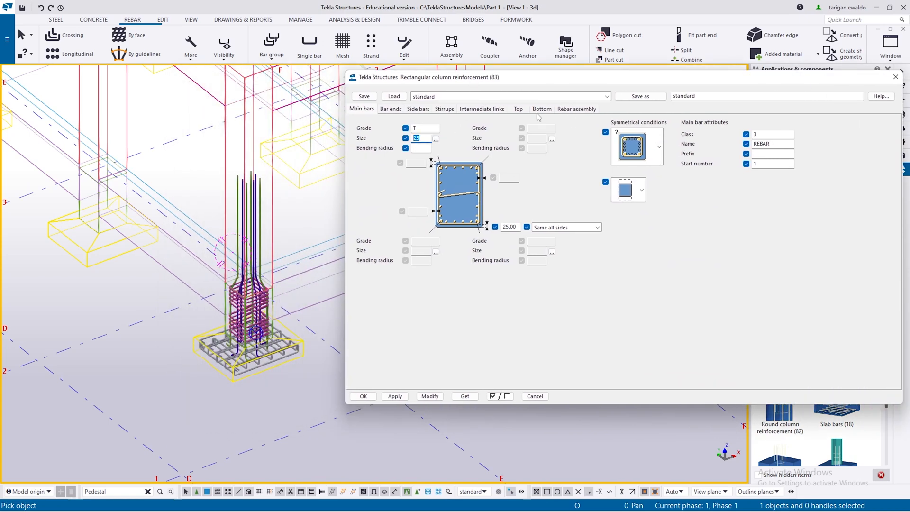
left_click(895, 77)
scroll(281, 285, "up", 3)
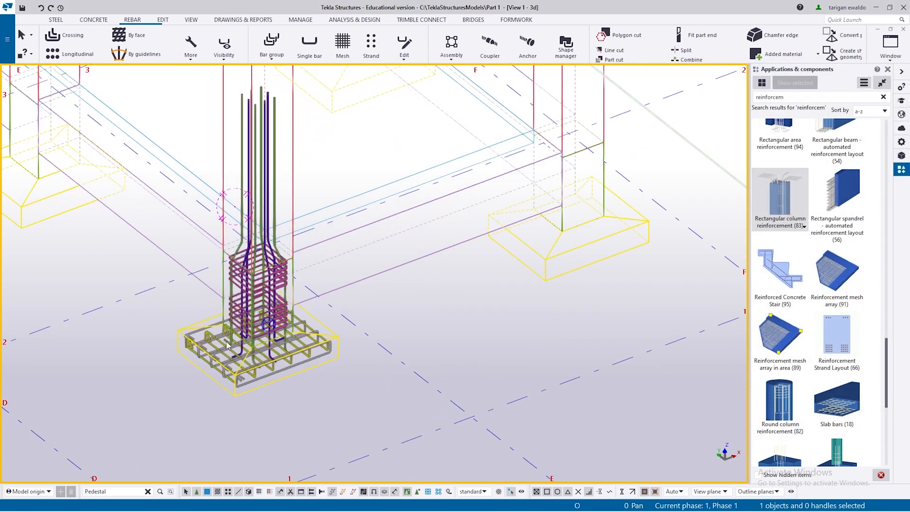
double_click(281, 285)
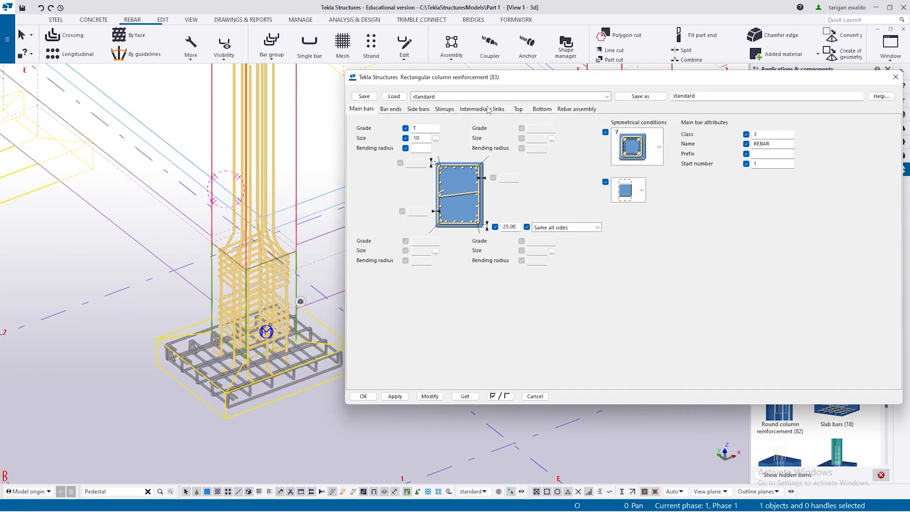
left_click_drag(519, 81, 494, 86)
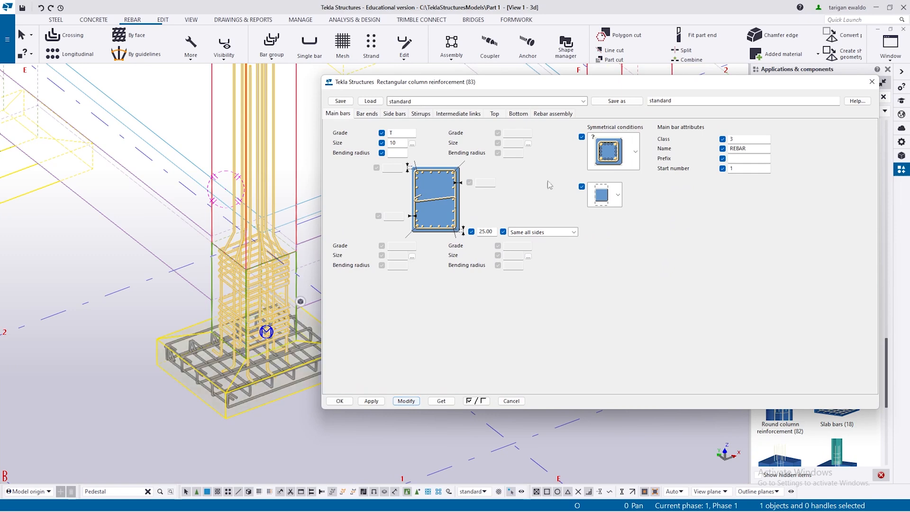
left_click(872, 81)
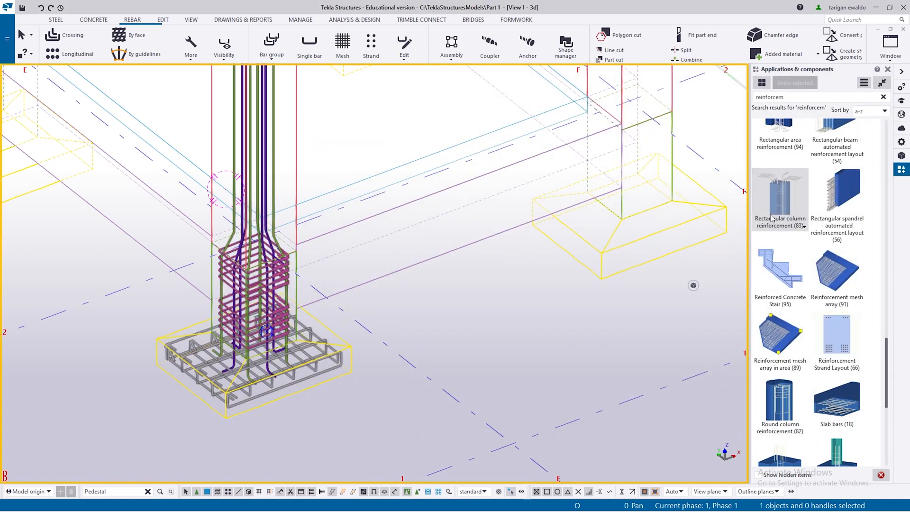
scroll(284, 308, "up", 2)
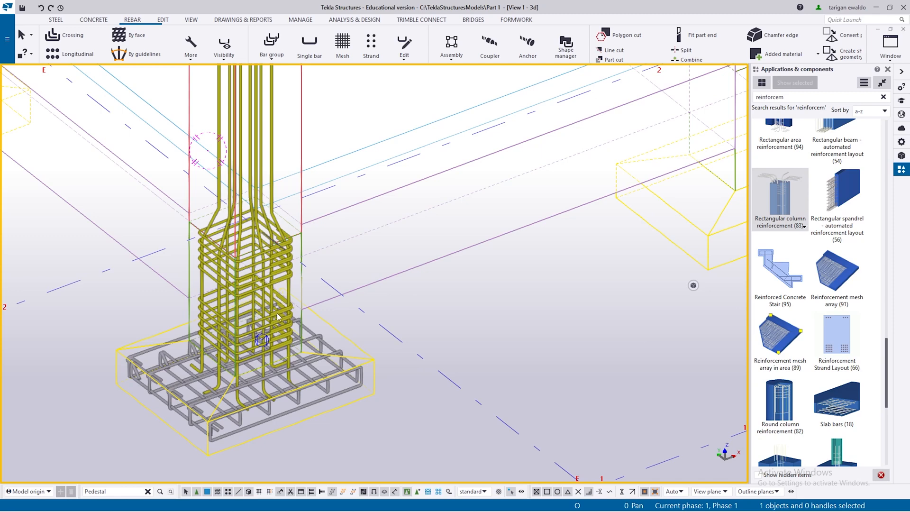
- Accept the pedestal component's settings for reuse and apply Rectangular column reinforcement (83) to the column above it in the solid view
double_click(278, 316)
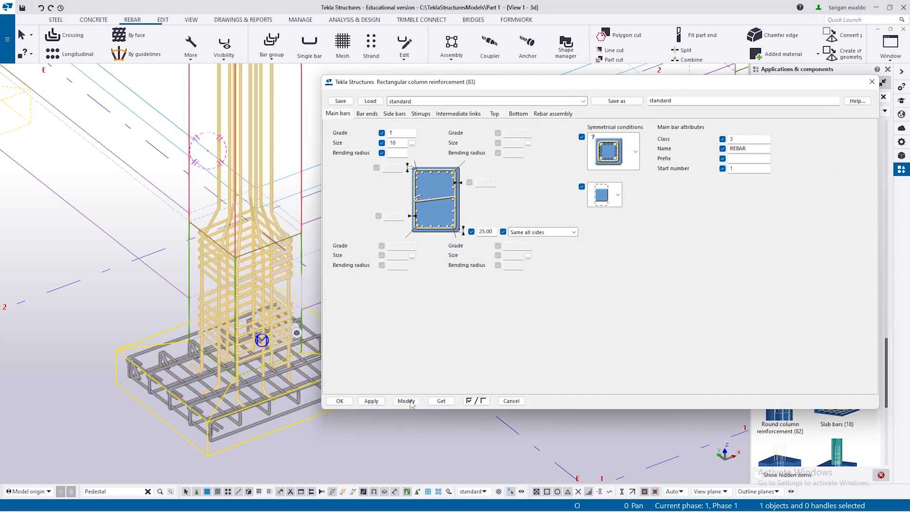
left_click(340, 401)
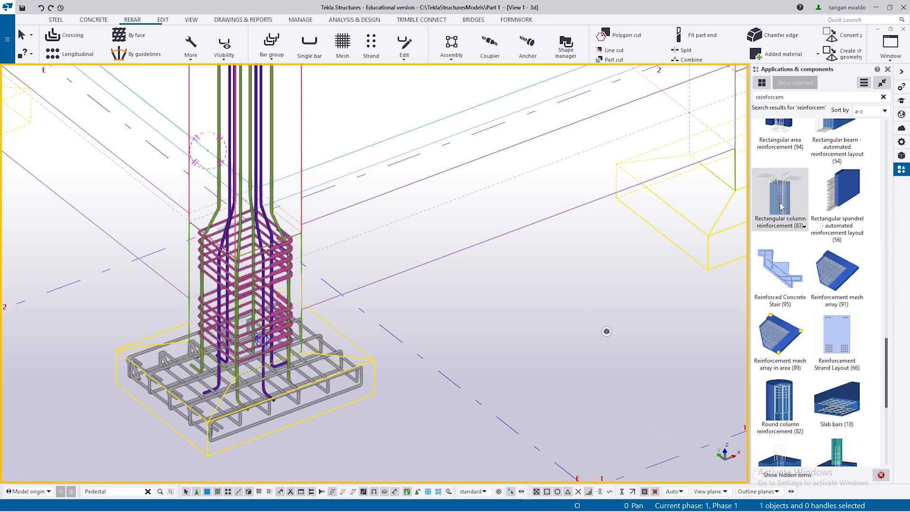
middle_click_drag(312, 196, 348, 327)
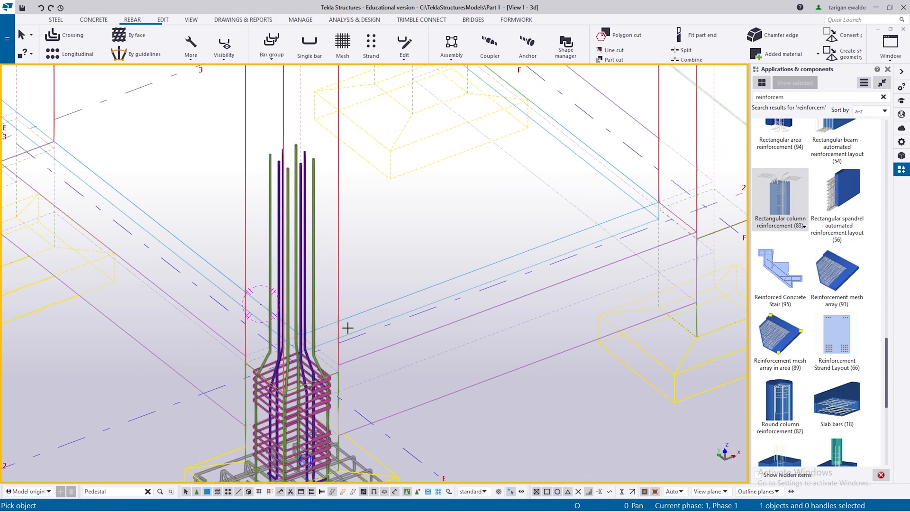
key("ctrl+4")
scroll(336, 251, "down", 3)
middle_click_drag(341, 279, 364, 345)
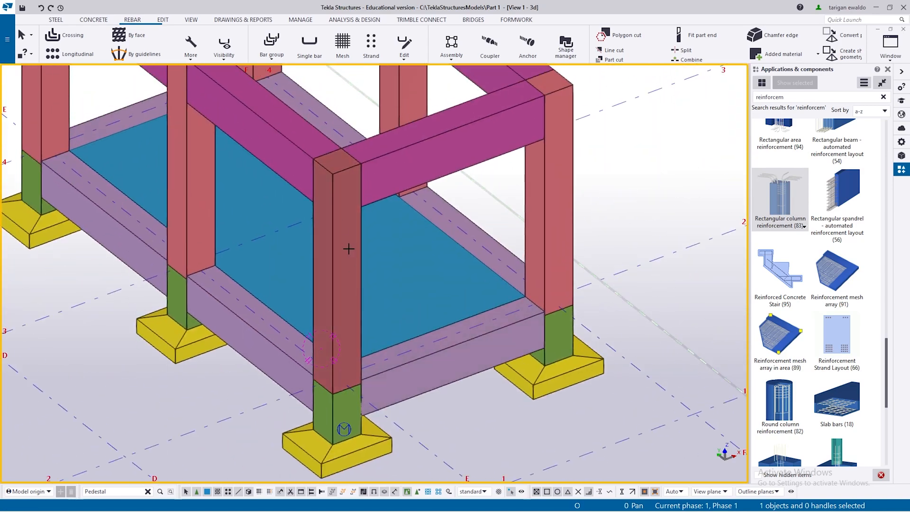
left_click(343, 226)
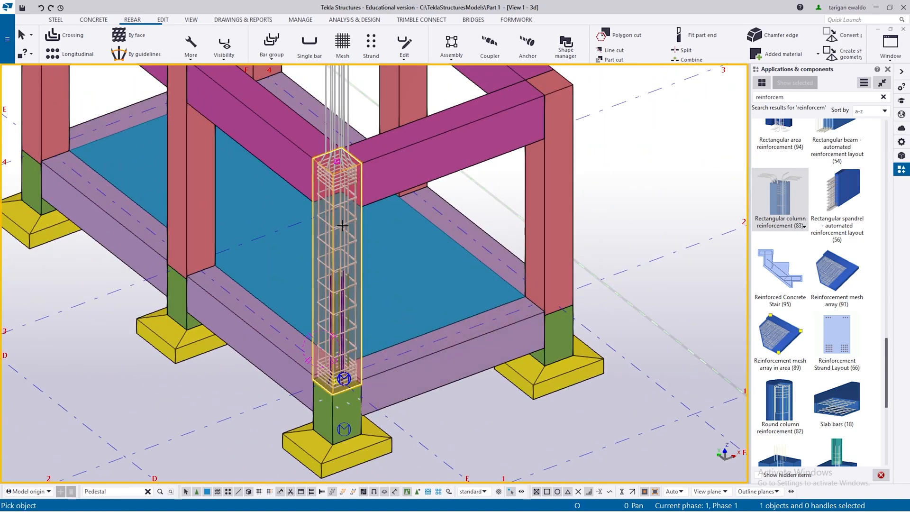
scroll(342, 228, "down", 2)
scroll(333, 199, "up", 2)
key("Escape")
- Examine how the column's new reinforcement meets the pedestal bars, switching from the solid view to wireframe
middle_click_drag(339, 279, 414, 227, "ctrl")
middle_click_drag(346, 348, 293, 293)
scroll(303, 218, "up", 5)
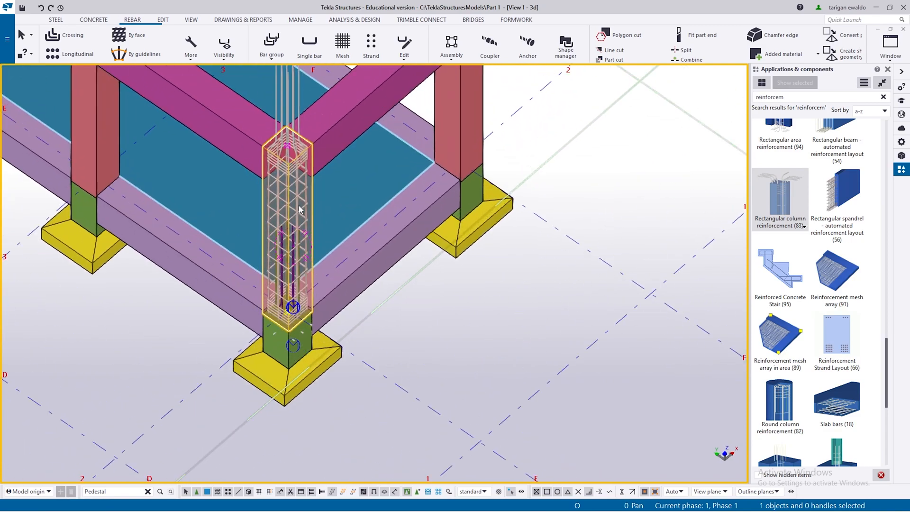
scroll(289, 259, "down", 5)
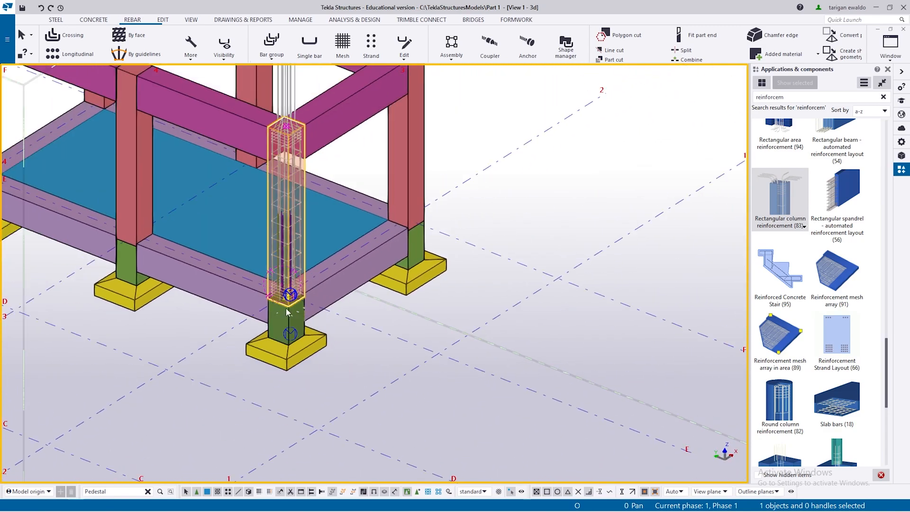
key("ctrl+1")
scroll(277, 325, "up", 6)
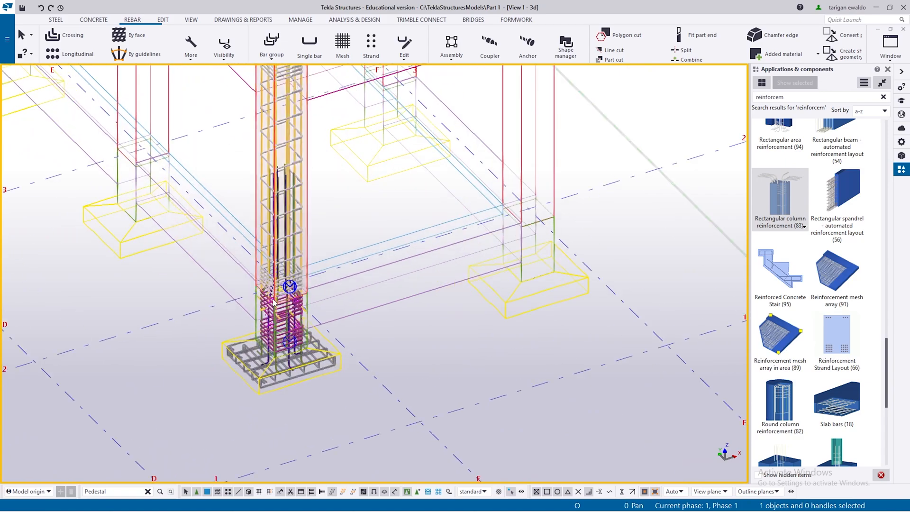
scroll(264, 358, "down", 4)
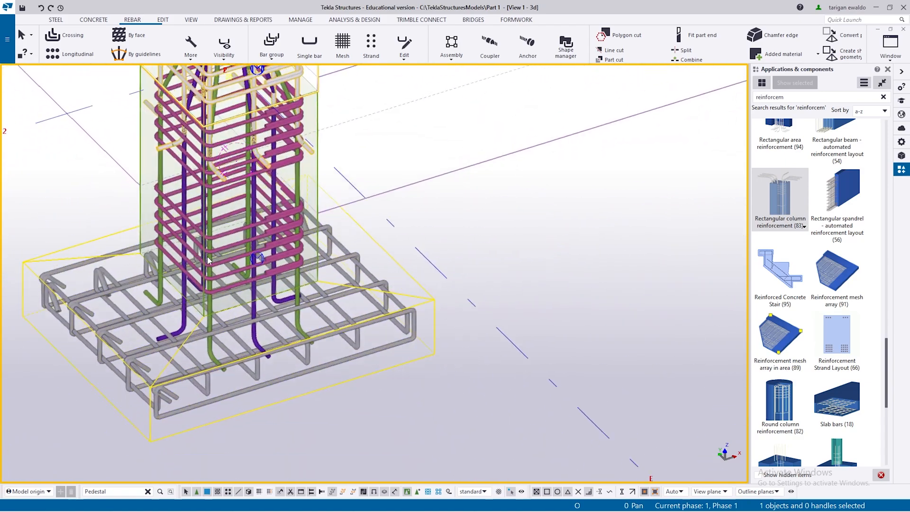
scroll(242, 316, "up", 5)
scroll(241, 314, "up", 2)
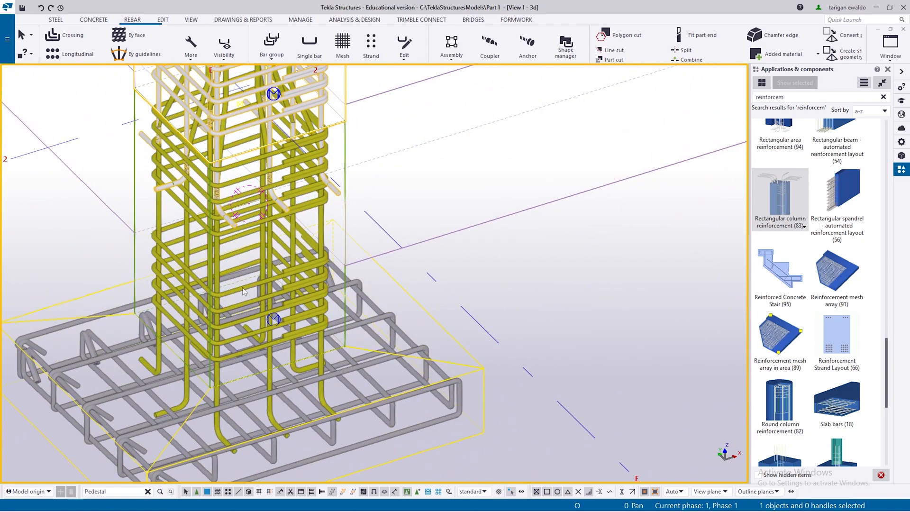
scroll(243, 287, "down", 2)
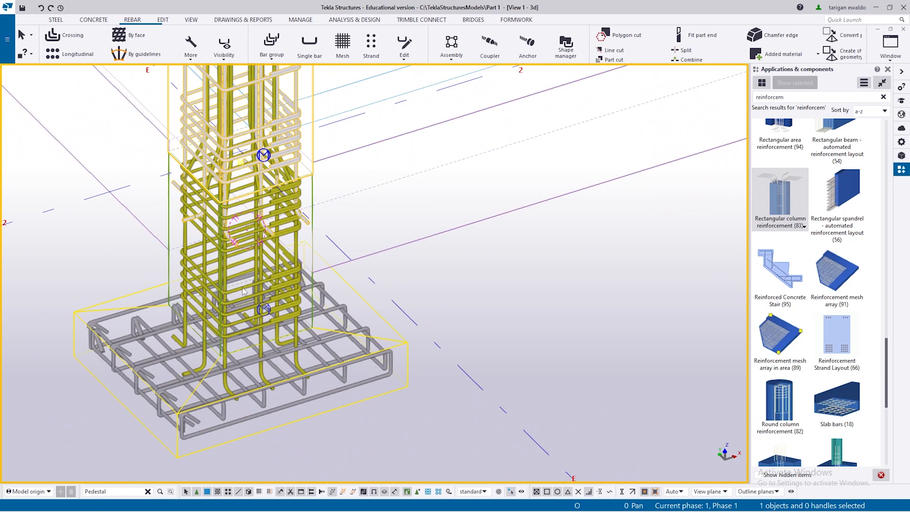
scroll(243, 291, "up", 2)
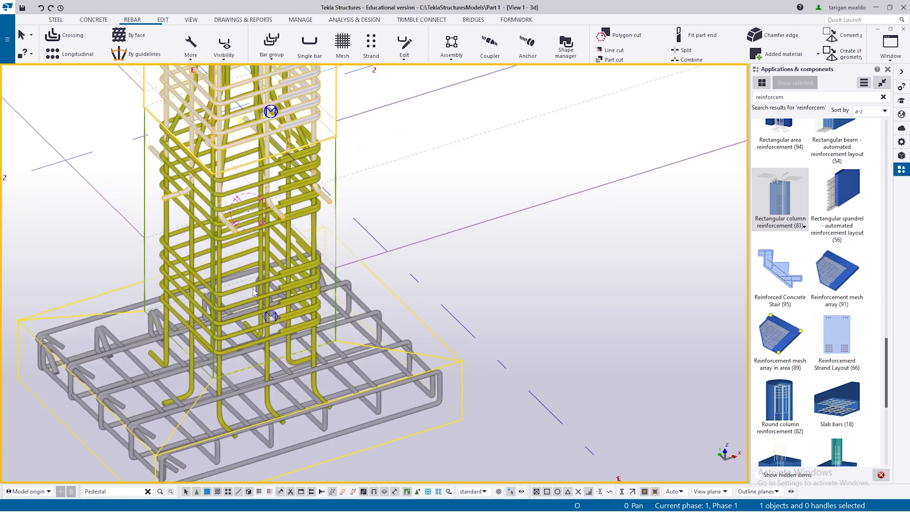
- Change the pedestal component's stirrup shape to the second option, with a hooked corner, and modify the component
double_click(255, 290)
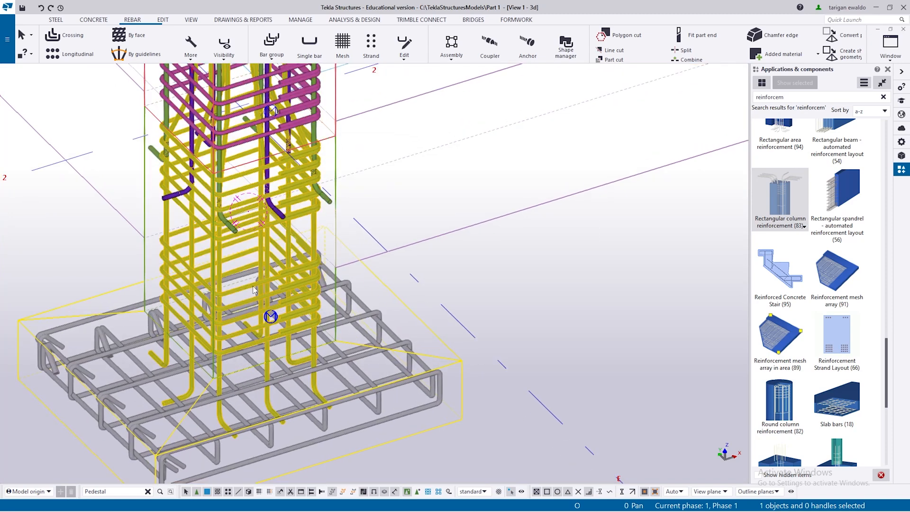
left_click(417, 115)
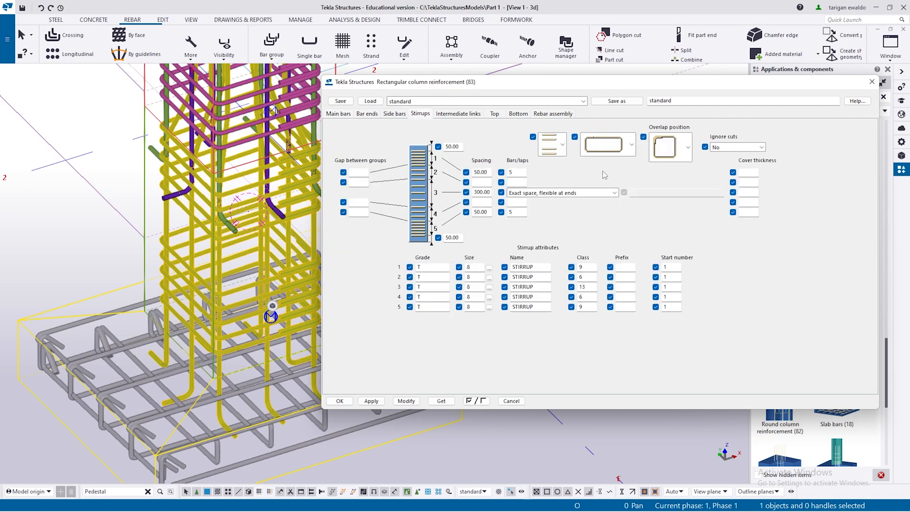
left_click(631, 145)
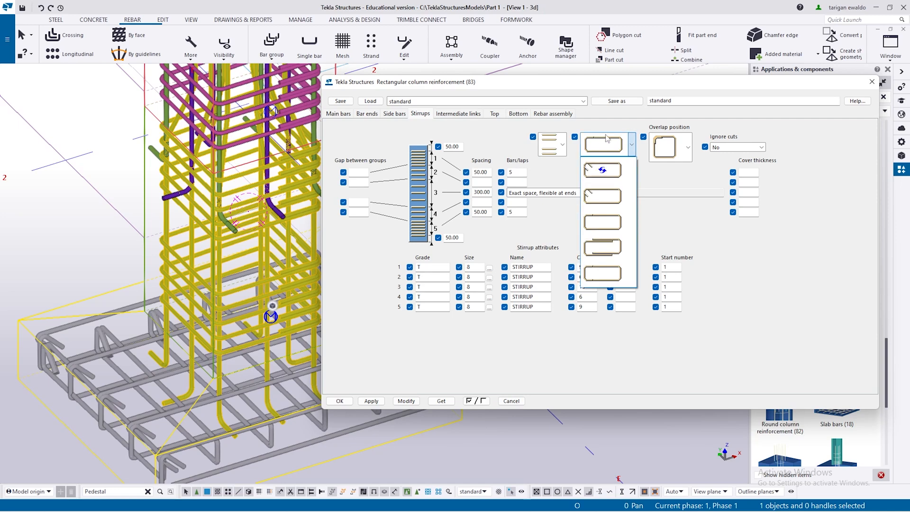
left_click(596, 199)
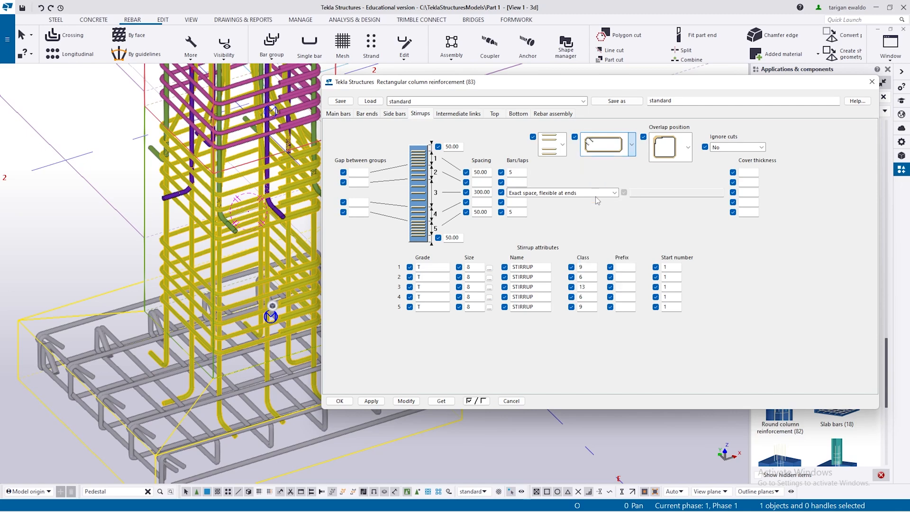
scroll(249, 254, "up", 5)
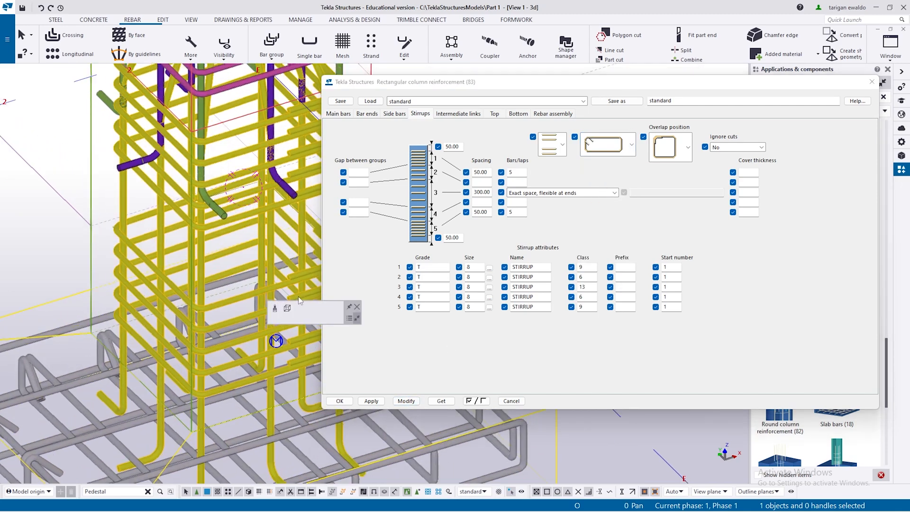
left_click(406, 401)
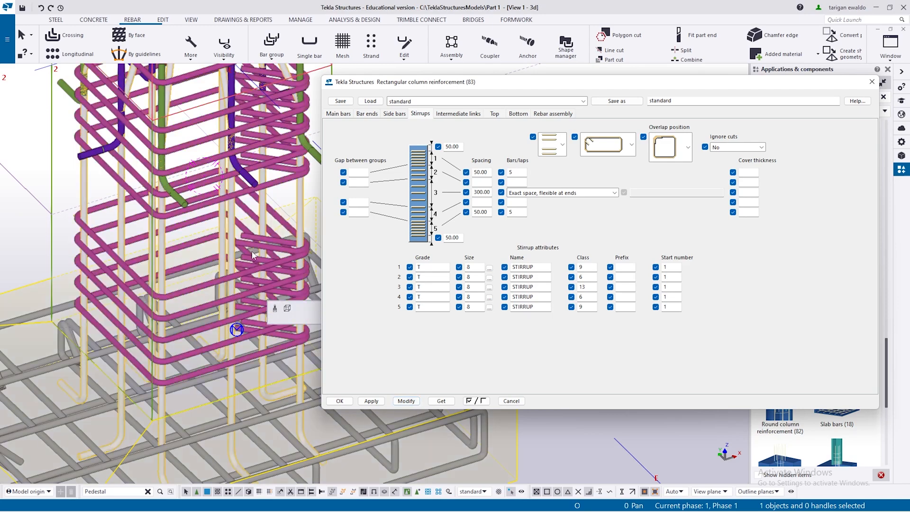
middle_click_drag(279, 263, 261, 256)
scroll(286, 263, "down", 1)
scroll(262, 257, "down", 2)
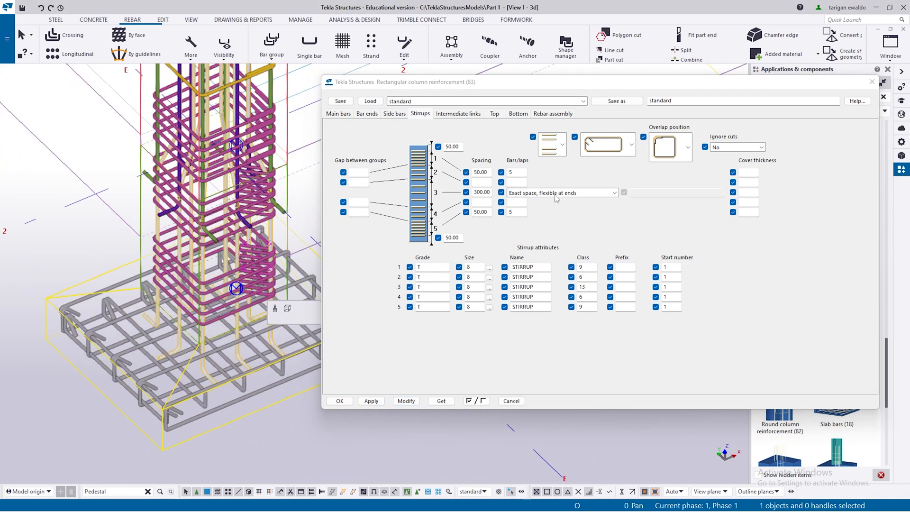
- Hide the footing and its pedestal together with their reinforcement
left_click(101, 252)
scroll(237, 332, "down", 3)
middle_click_drag(236, 250, 234, 330)
scroll(236, 330, "down", 1)
middle_click_drag(232, 472, 209, 385)
scroll(198, 340, "up", 2)
middle_click_drag(199, 340, 246, 308, "ctrl")
left_click_drag(244, 385, 120, 302)
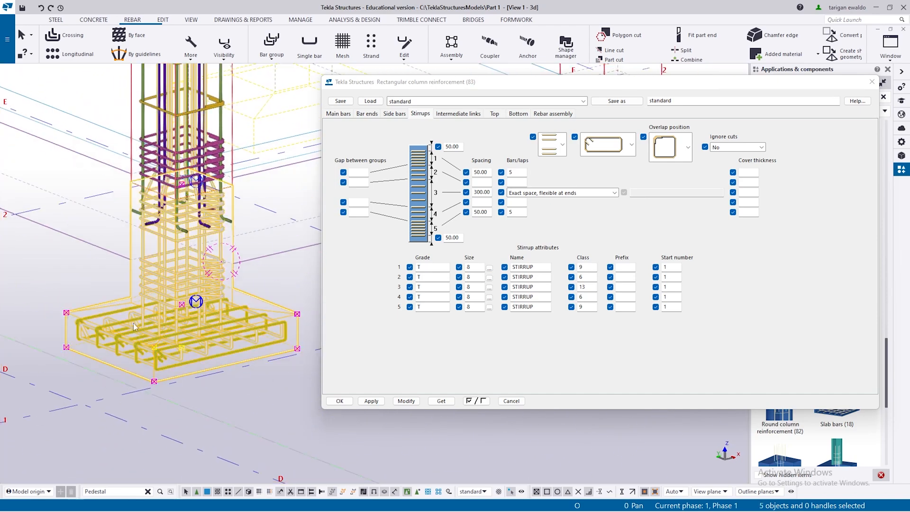
right_click(140, 331)
left_click(179, 213)
- Set the column component's stirrup spacing to 100 in groups 1 and 5 and 1500 in group 3, and modify it
scroll(186, 278, "down", 2)
scroll(193, 307, "up", 1)
middle_click_drag(192, 228, 195, 151, "ctrl")
middle_click_drag(198, 90, 188, 237)
scroll(189, 207, "up", 2)
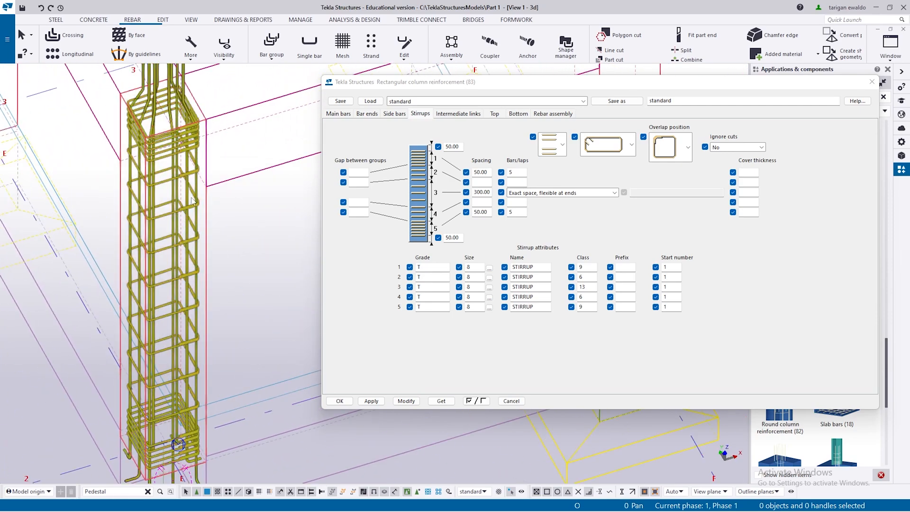
left_click(193, 177)
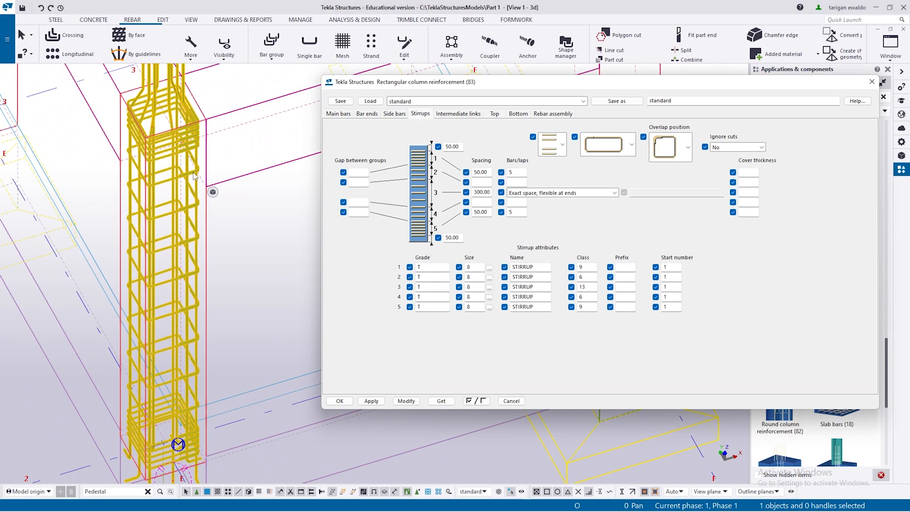
mouse_move(269, 231)
middle_mouse_down("ctrl")
mouse_move(174, 172)
mouse_move(186, 177)
middle_mouse_up("ctrl")
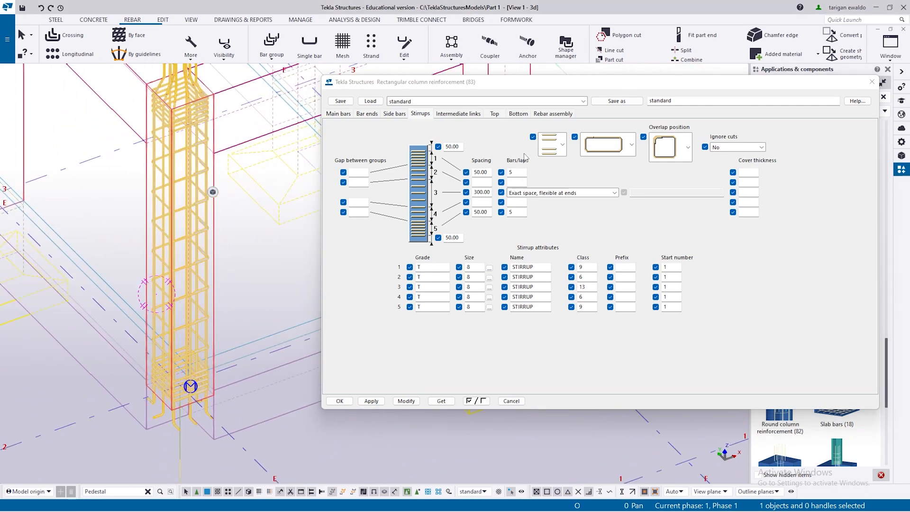
left_click_drag(491, 174, 470, 171)
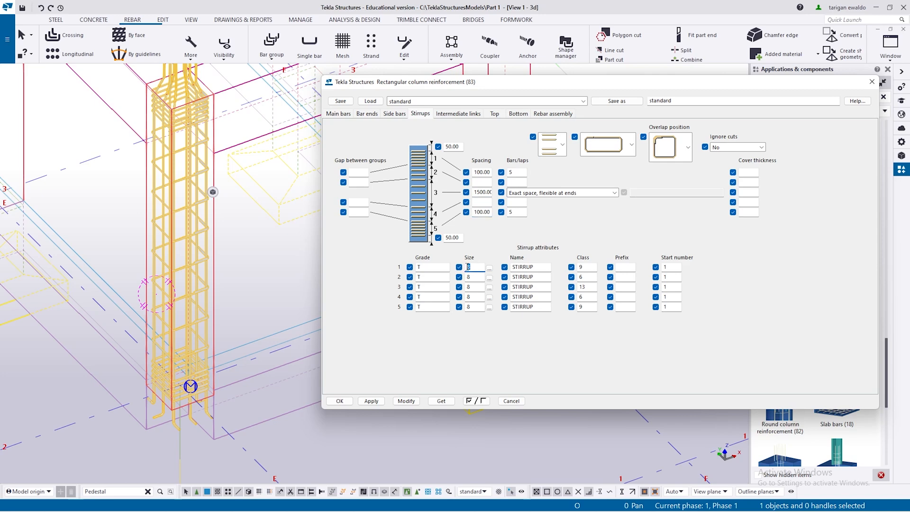
left_click(407, 401)
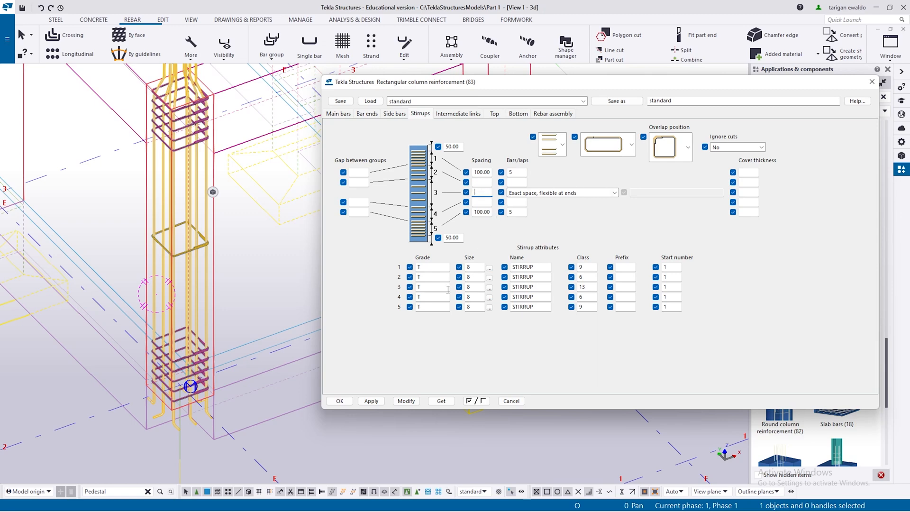
- Set the middle stirrup group's spacing to 150 and apply the change to the selected column reinforcement
type("150")
left_click(403, 400)
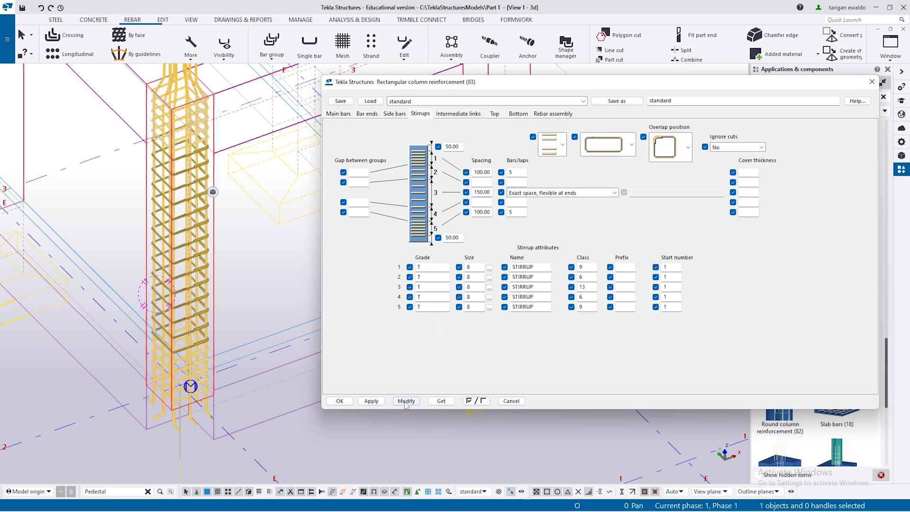
- Examine the stirrup distribution and the upper main bar ends of the reinforced column at grid E/2
scroll(178, 347, "up", 1)
middle_click_drag(177, 347, 152, 357, "ctrl")
scroll(238, 273, "down", 2)
scroll(143, 337, "down", 3)
scroll(134, 308, "up", 4)
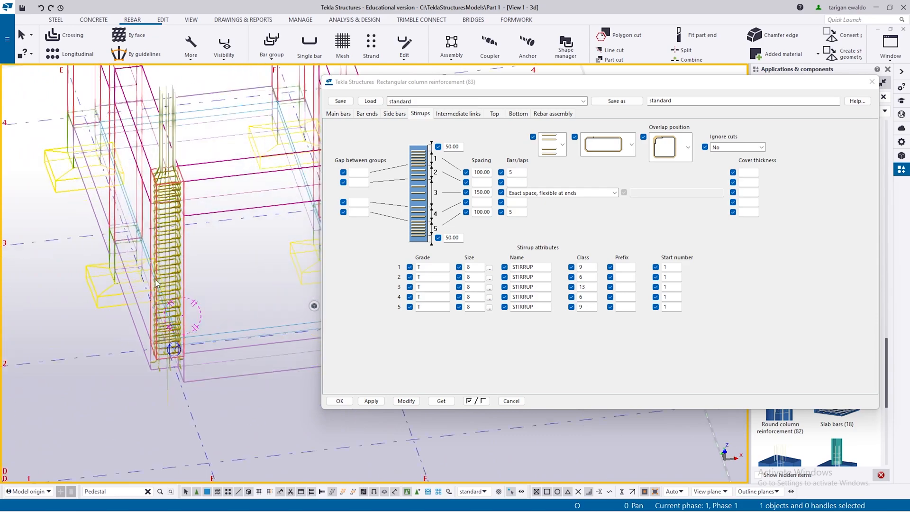
scroll(190, 313, "down", 3)
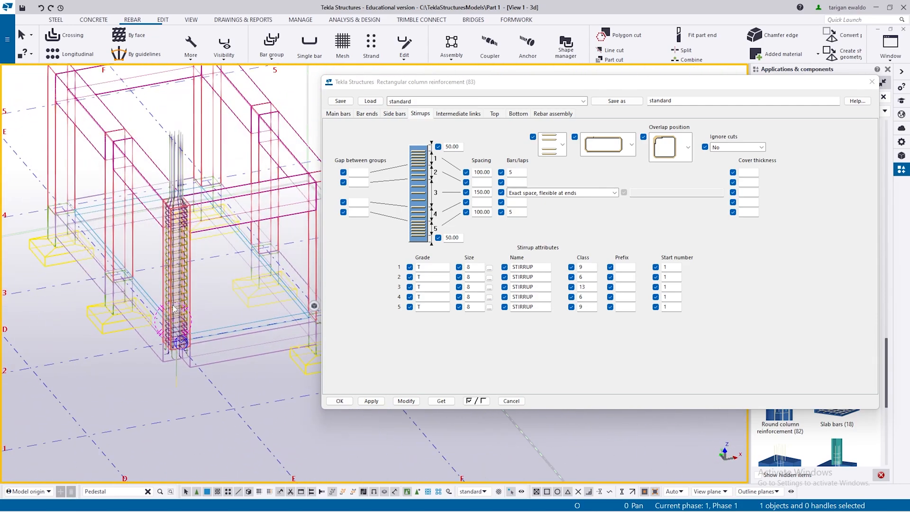
scroll(168, 232, "up", 3)
scroll(169, 234, "up", 4)
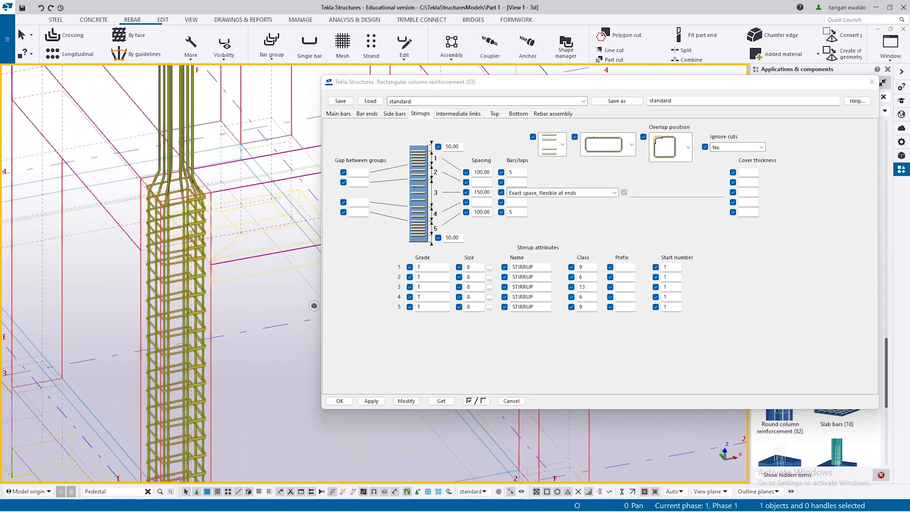
scroll(188, 224, "down", 5)
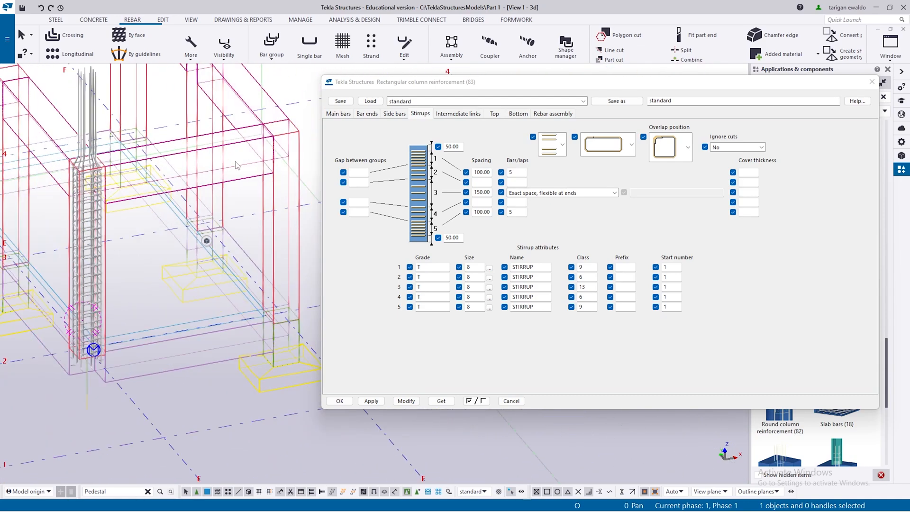
- Copy the reinforcement from column E/2 to column F/2 using matching top corners, and close the reinforcement settings
scroll(188, 209, "up", 2)
middle_click_drag(67, 211, 119, 211)
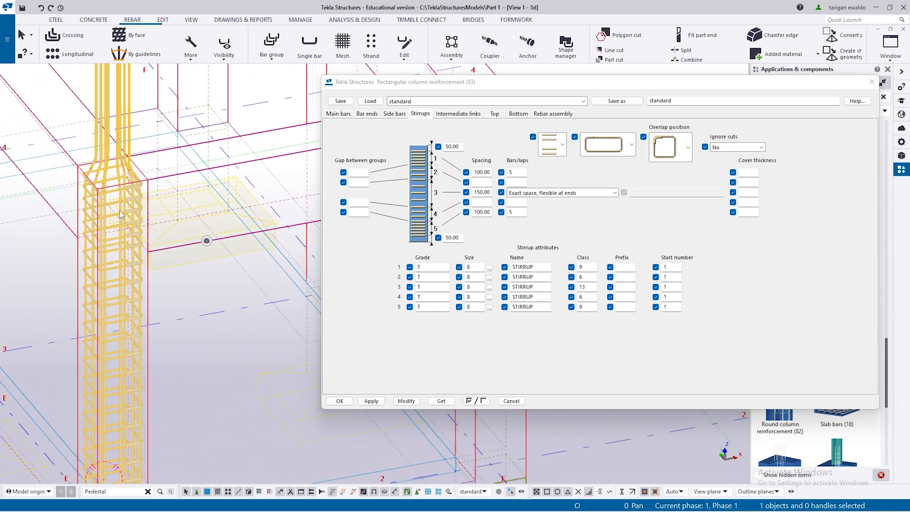
key("ctrl+c")
scroll(138, 197, "up", 3)
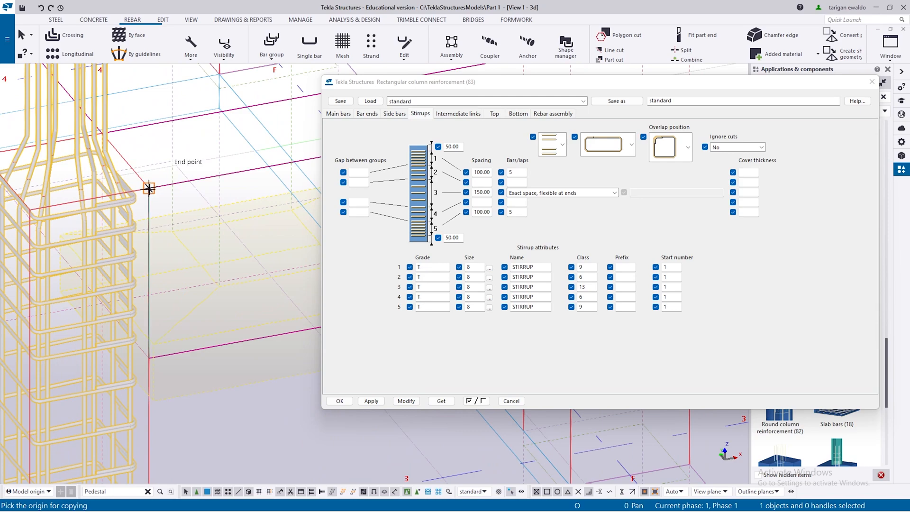
left_click(149, 187)
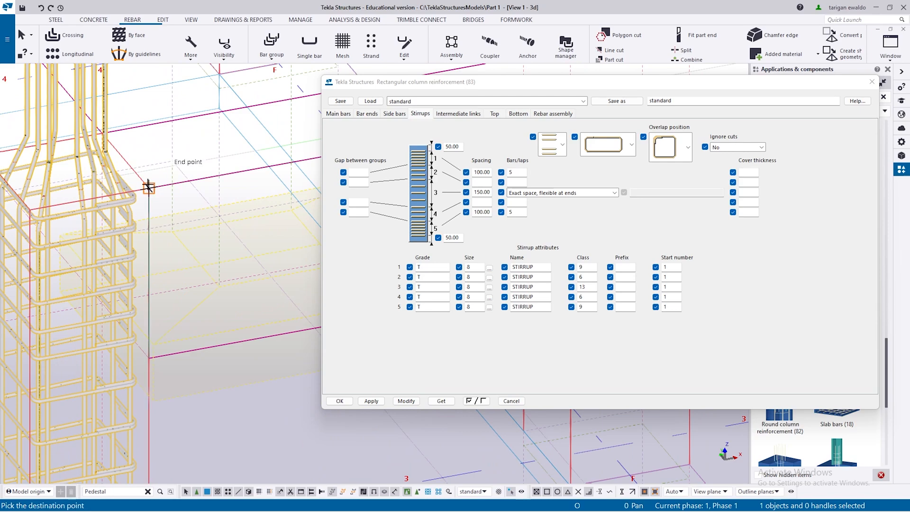
scroll(148, 187, "down", 4)
scroll(94, 225, "up", 1)
middle_click_drag(94, 225, 174, 261)
scroll(174, 261, "down", 6)
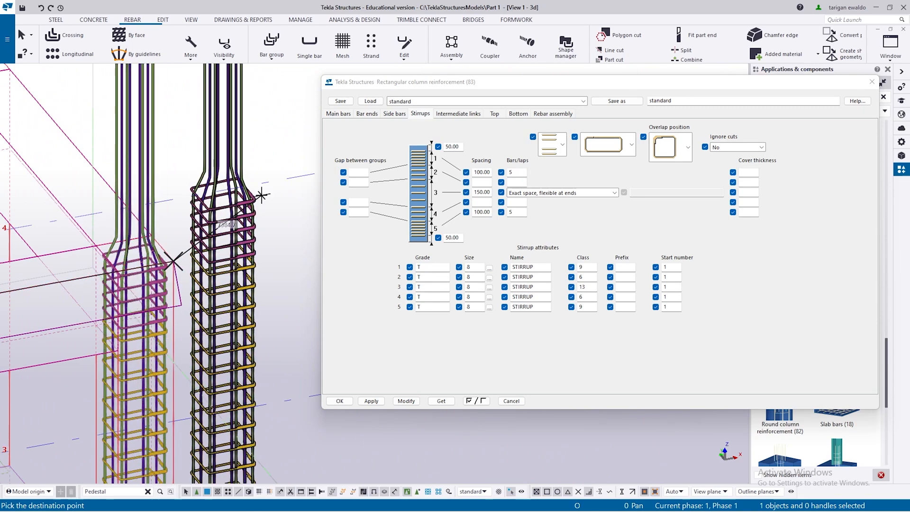
scroll(251, 220, "down", 2)
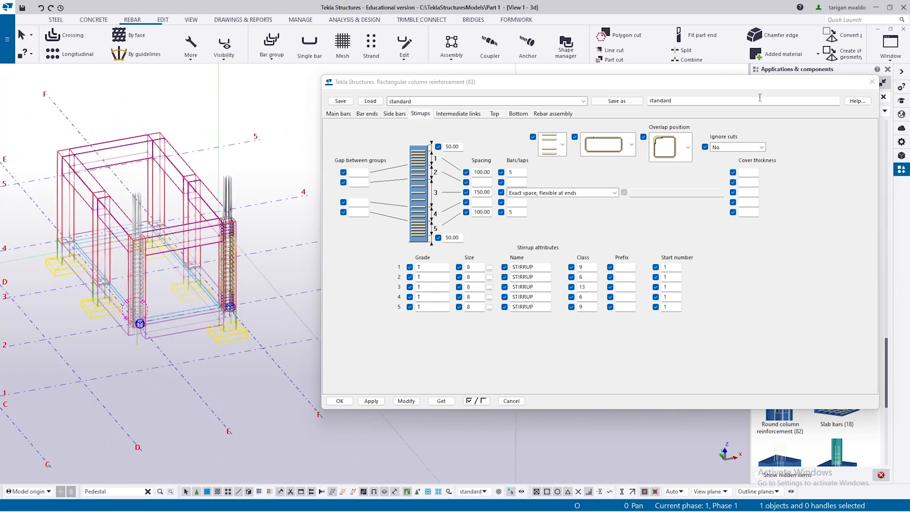
left_click(872, 83)
- Inquire about the cast unit of column E/2 and review its list of reinforcing bars
scroll(219, 259, "up", 2)
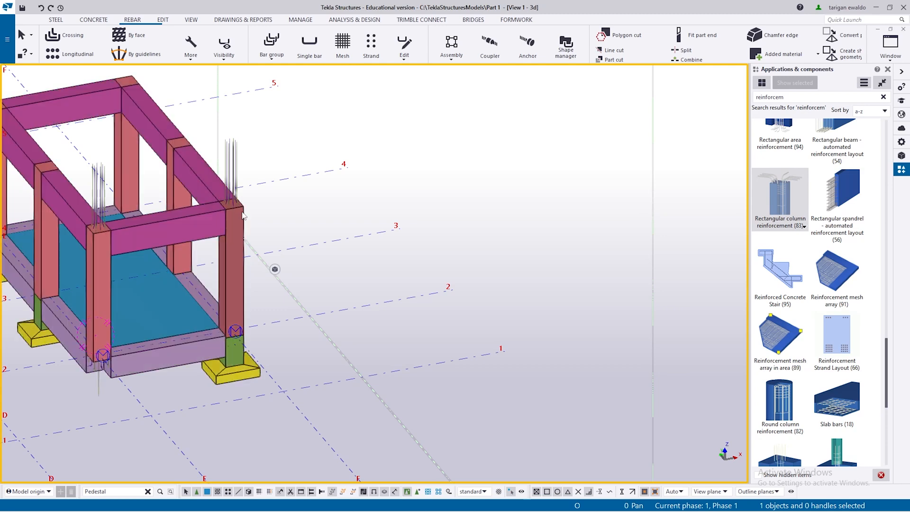
scroll(235, 209, "up", 2)
middle_click_drag(235, 202, 240, 261, "ctrl")
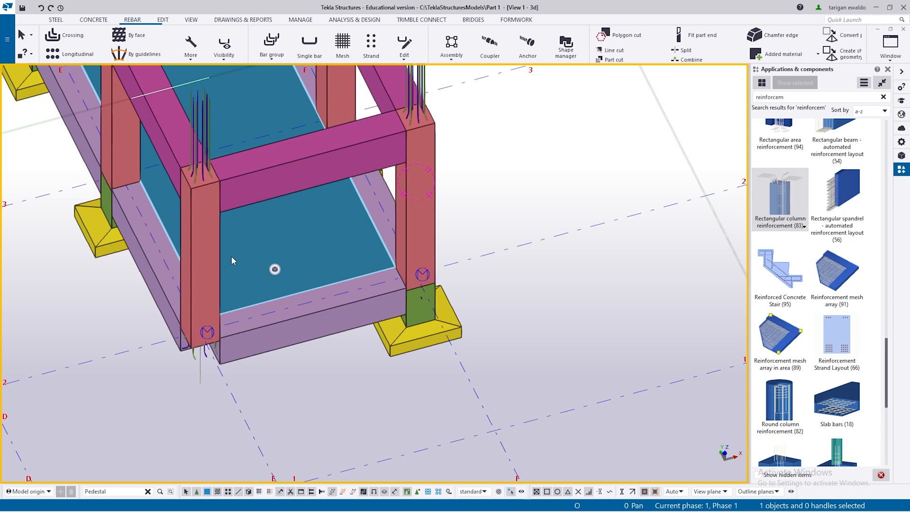
left_click(180, 250)
right_click(206, 231)
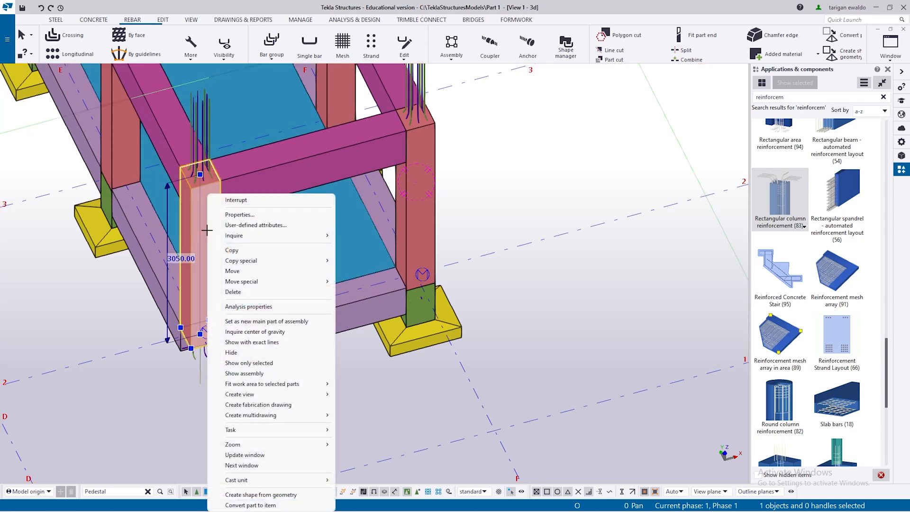
mouse_move(255, 235)
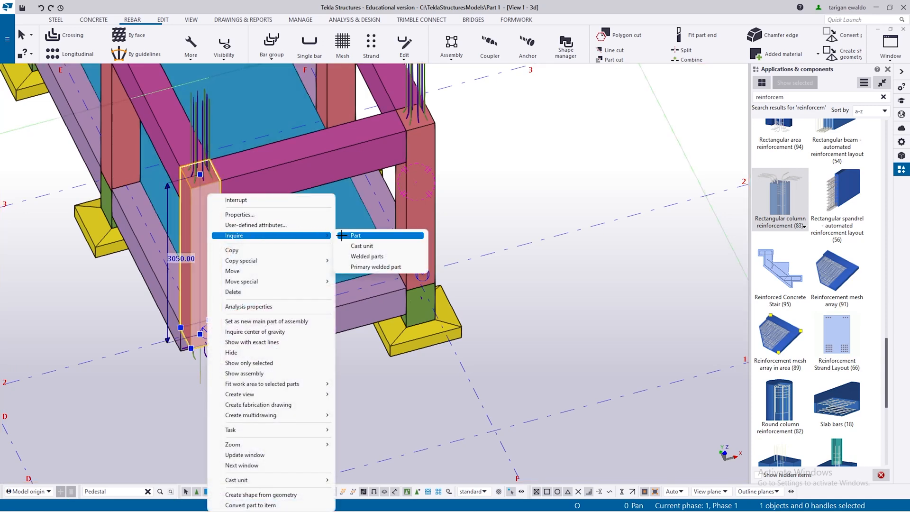
left_click(359, 246)
scroll(94, 240, "down", 10)
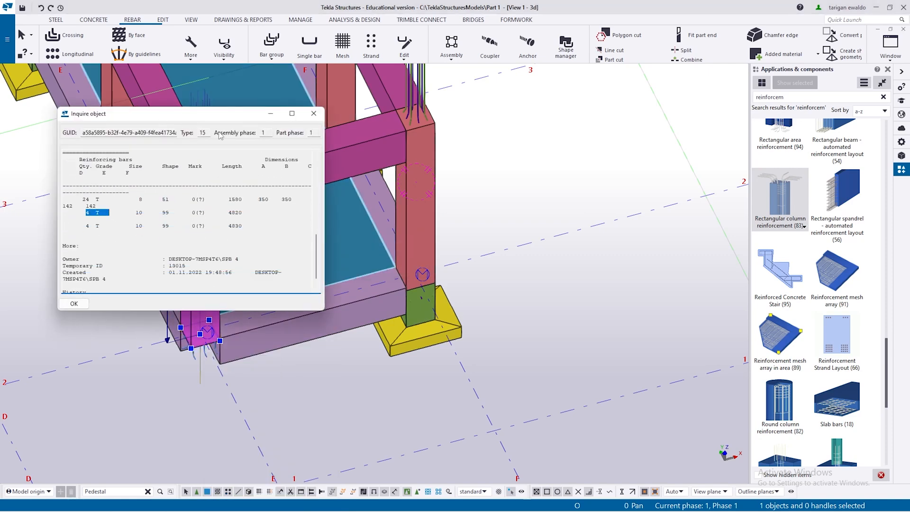
left_click(317, 112)
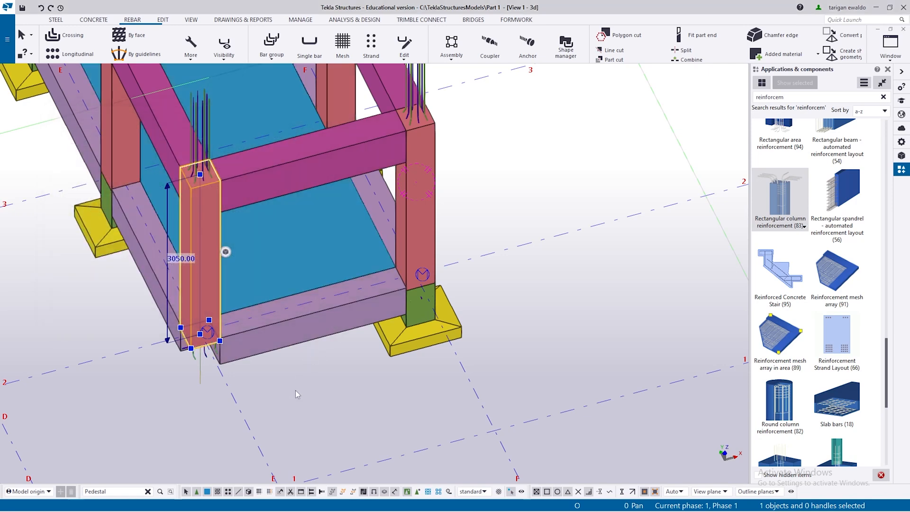
- Try moving column E/2 away from the frame while viewing its reinforcement in wireframe, and cancel the move
key("ctrl+m")
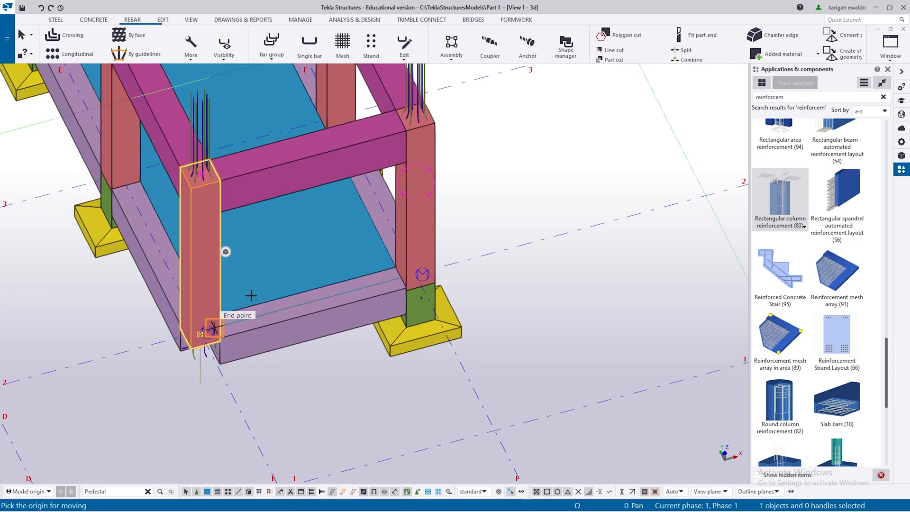
scroll(212, 199, "up", 3)
left_click(222, 171)
scroll(291, 224, "down", 4)
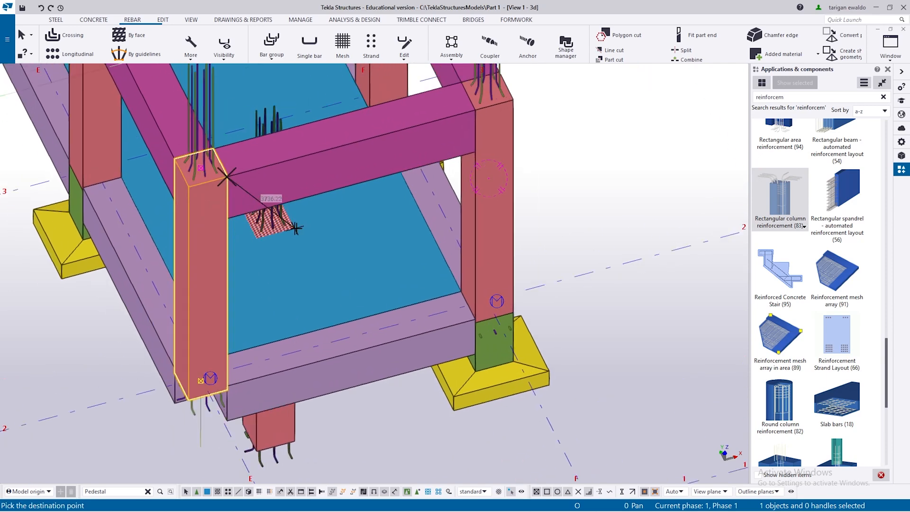
scroll(460, 208, "down", 2)
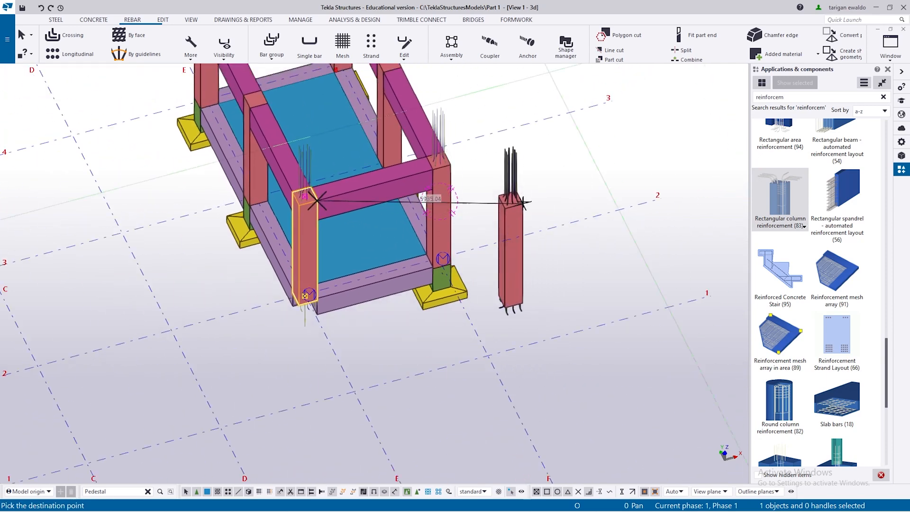
key("ctrl+1")
scroll(522, 171, "up", 5)
scroll(512, 156, "down", 5)
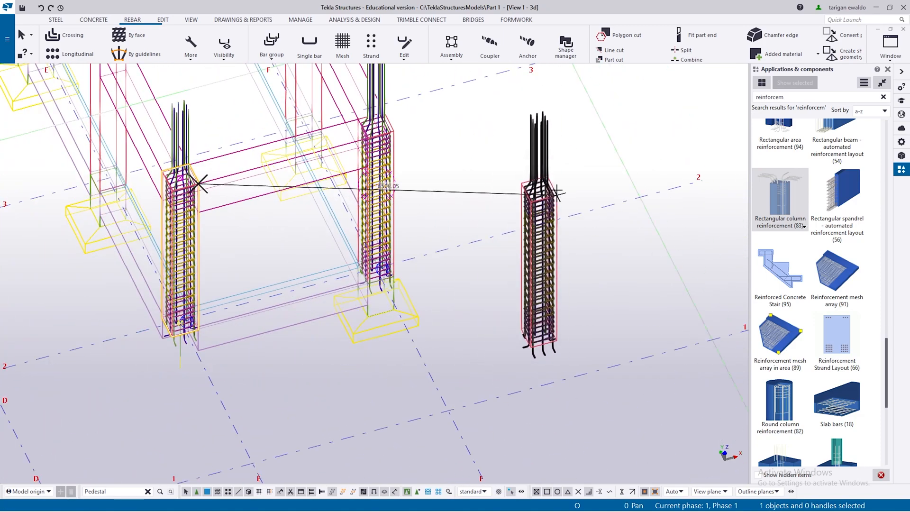
key("Escape")
key("ctrl+4")
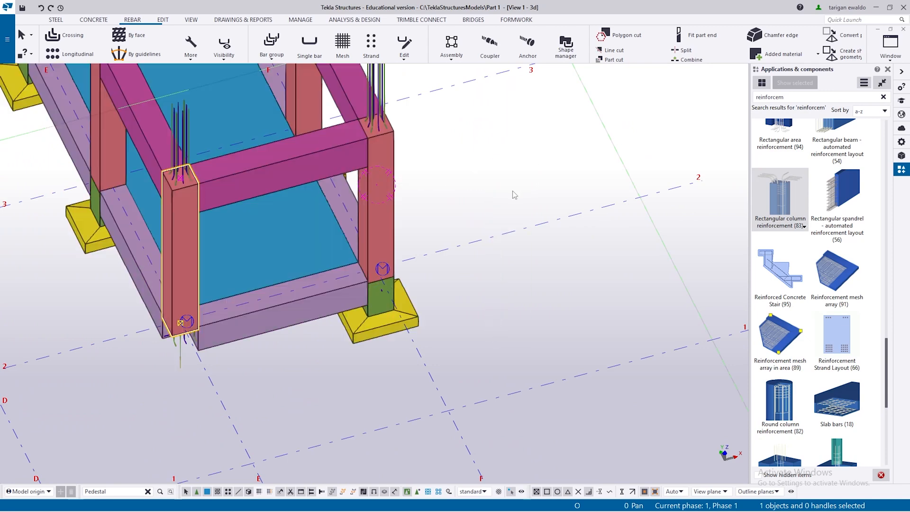
- Try moving column F/2 with its copied reinforcement, compare it in different display modes, and cancel the move
left_click(388, 142)
scroll(394, 135, "up", 3)
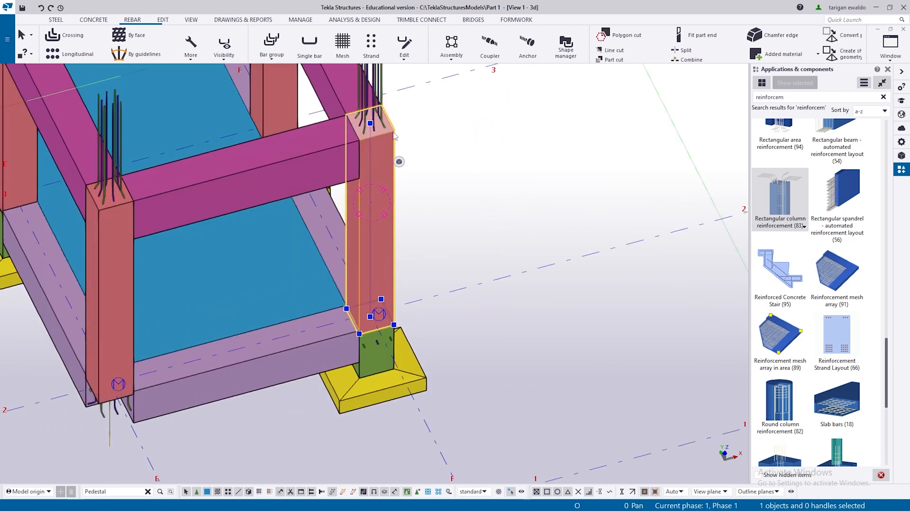
key("ctrl+m")
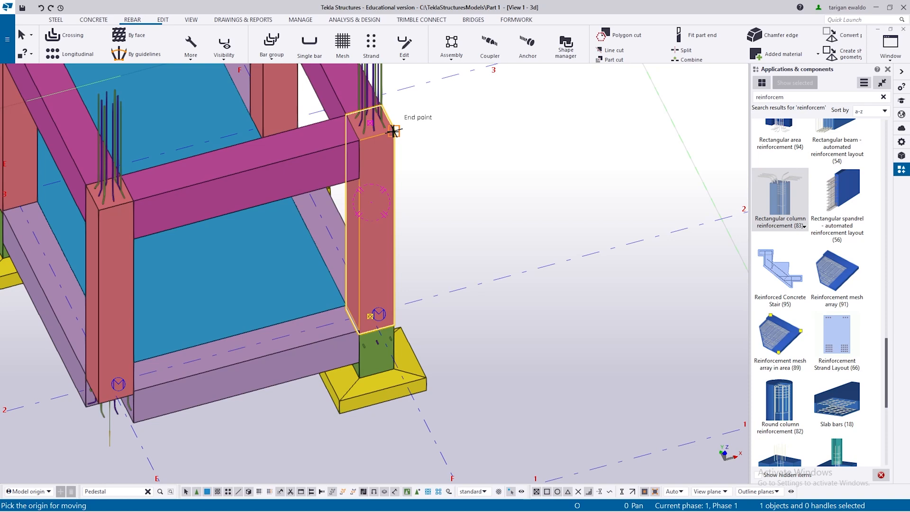
left_click(394, 132)
scroll(394, 131, "down", 2)
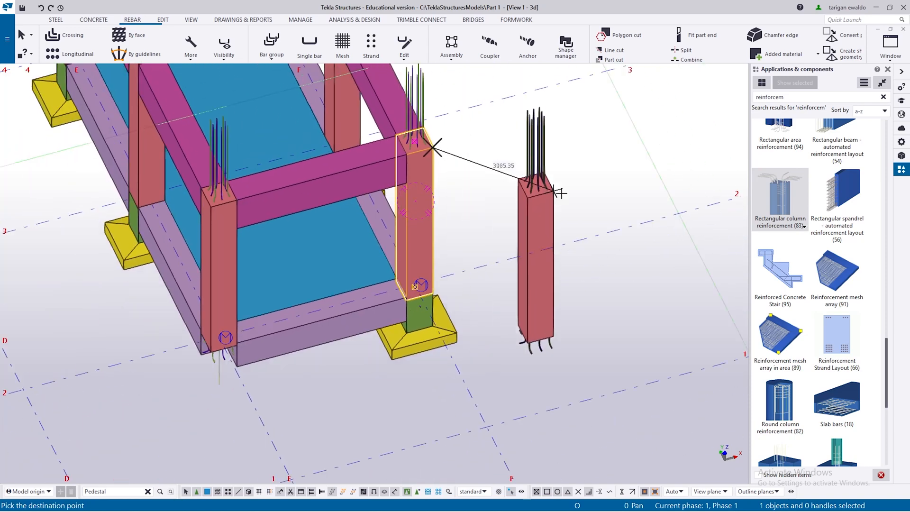
key("ctrl+1")
scroll(570, 140, "up", 2)
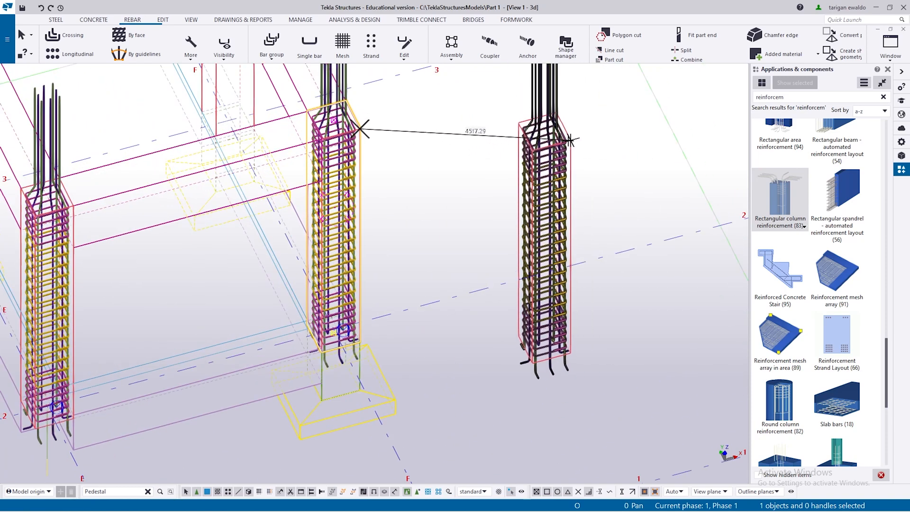
key("ctrl+2")
key("ctrl+3")
key("ctrl+4")
scroll(544, 146, "down", 3)
scroll(480, 149, "up", 1)
key("Escape")
- Relocate the reinforcement from column F/2 to column F/3, using the matching top outer corners as reference points
scroll(399, 165, "down", 2)
scroll(395, 137, "up", 3)
scroll(402, 160, "down", 1)
mouse_move(402, 165)
middle_mouse_down("ctrl")
mouse_move(392, 147)
mouse_move(335, 192)
mouse_move(241, 199)
mouse_move(352, 168)
mouse_move(390, 173)
middle_mouse_up("ctrl")
left_click(473, 284)
scroll(342, 164, "up", 3)
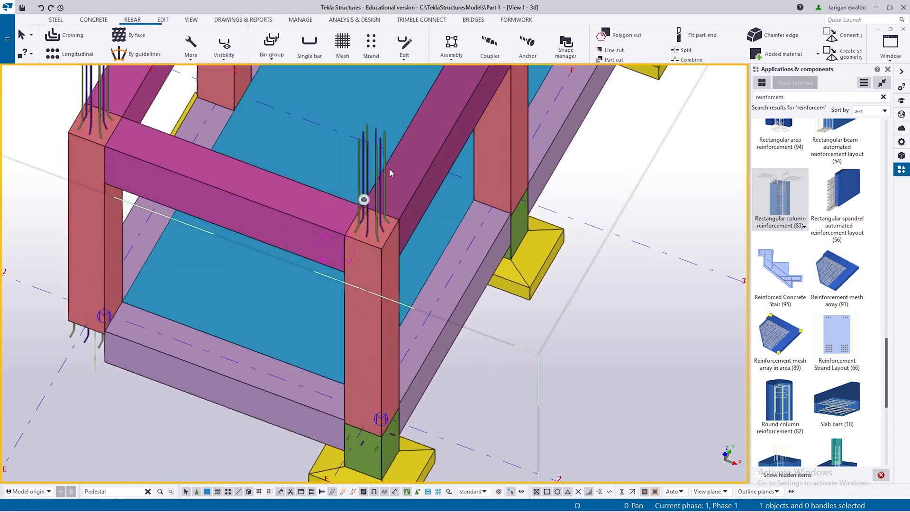
scroll(390, 173, "up", 2)
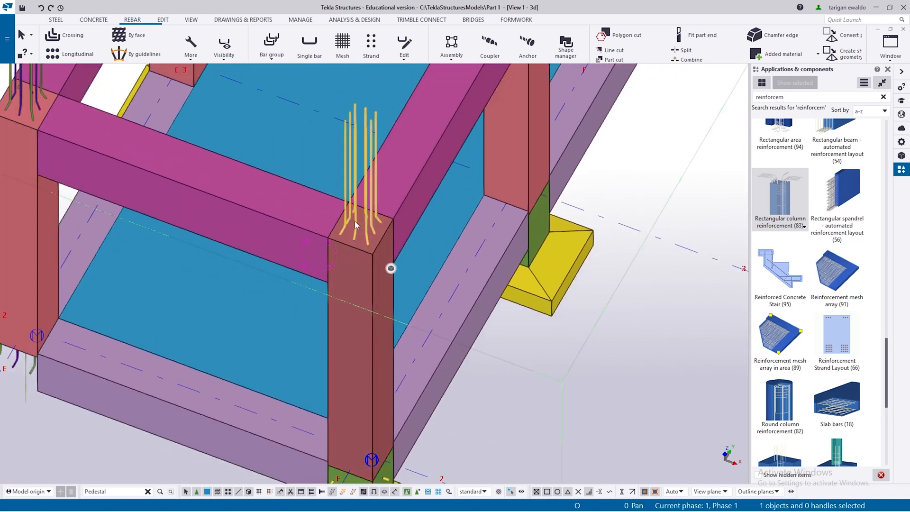
key("ctrl+c")
left_click(372, 254)
scroll(298, 277, "down", 4)
scroll(416, 132, "up", 2)
middle_click_drag(417, 107, 370, 246)
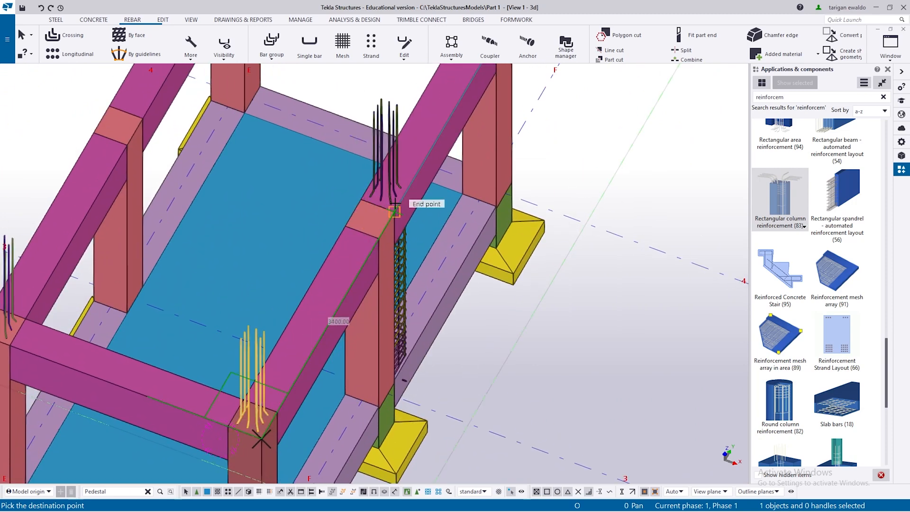
left_click(396, 209)
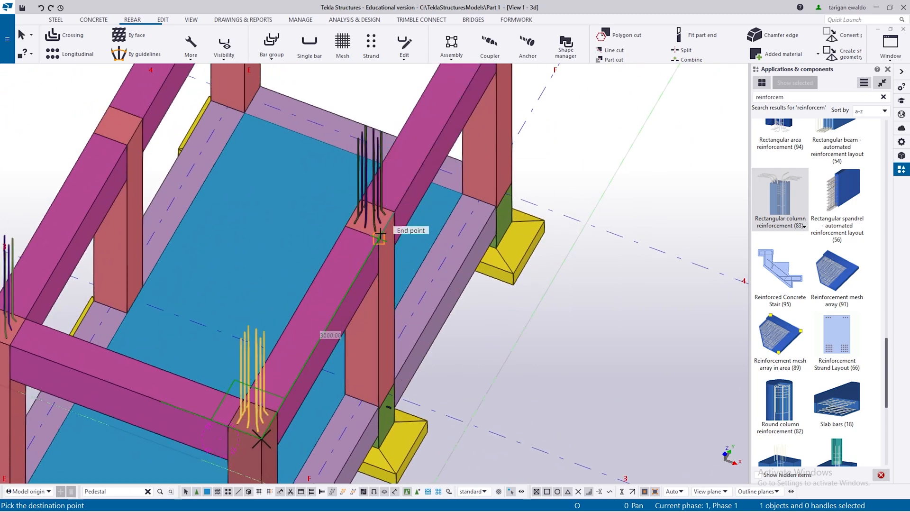
scroll(397, 233, "down", 2)
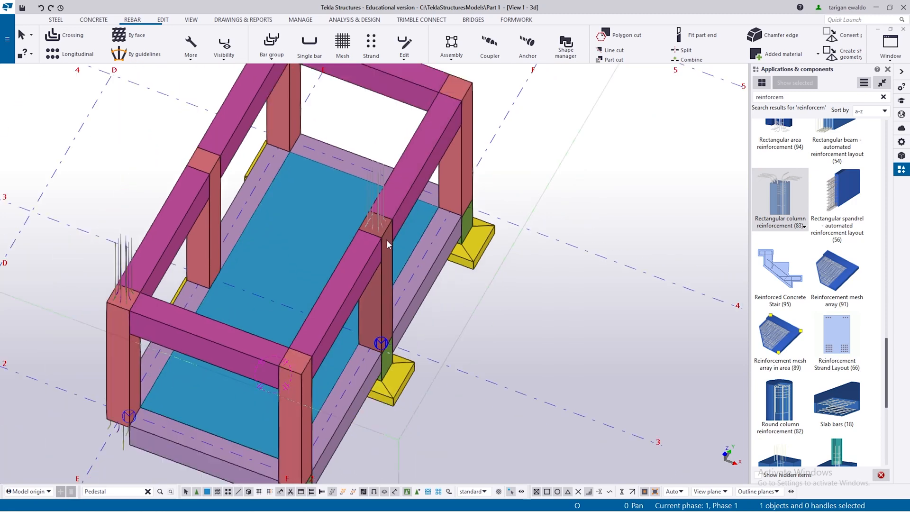
- Try placing column F/3 with its reinforcement at a new position from its top corner, and cancel the command
left_click(387, 240)
scroll(389, 242, "up", 2)
key("ctrl+c")
left_click(394, 210)
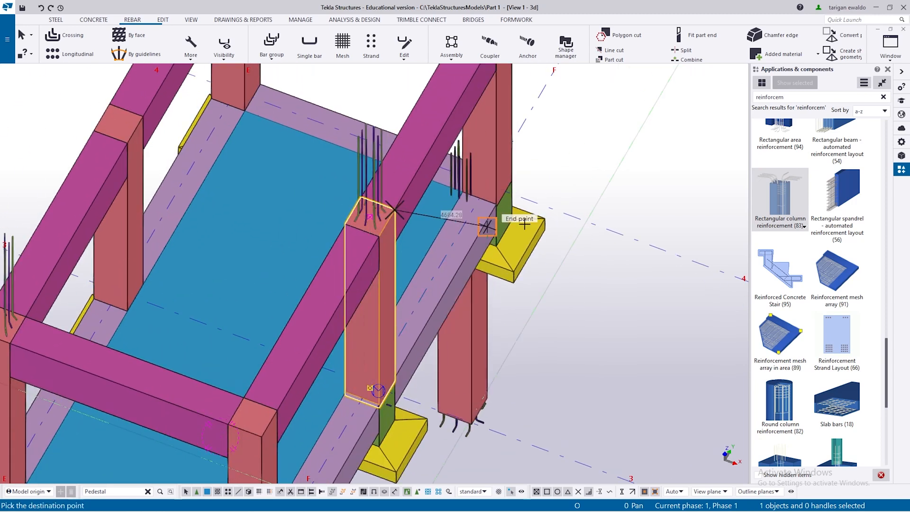
scroll(454, 234, "down", 3)
scroll(434, 213, "up", 3)
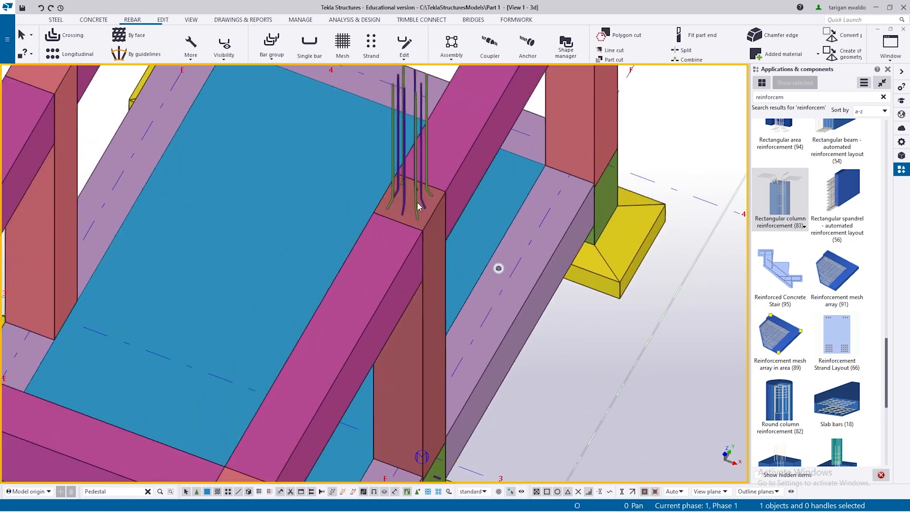
- Examine the frame from several sides, comparing the reinforced column F/3 with the neighbouring columns
middle_click_drag(417, 200, 286, 175, "ctrl")
scroll(289, 176, "down", 4)
scroll(349, 188, "up", 3)
left_click(346, 191)
left_click(346, 154)
scroll(356, 201, "down", 5)
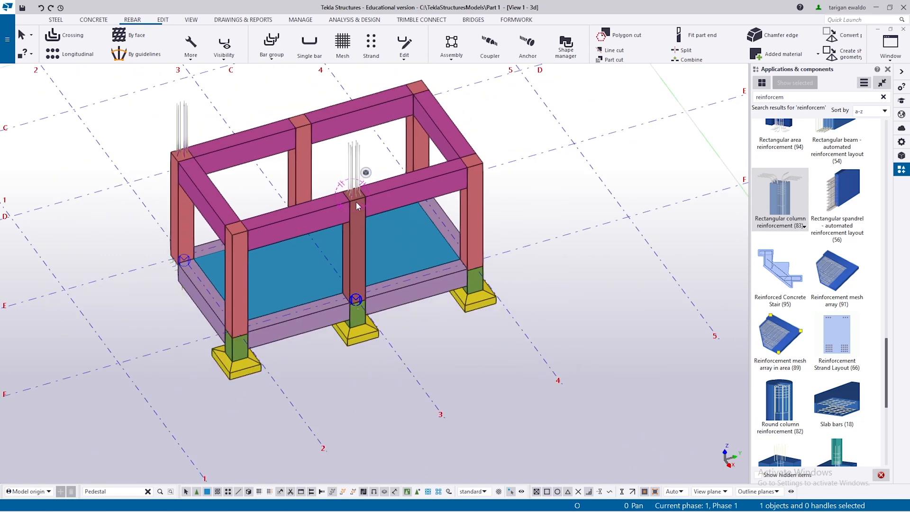
scroll(348, 267, "up", 3)
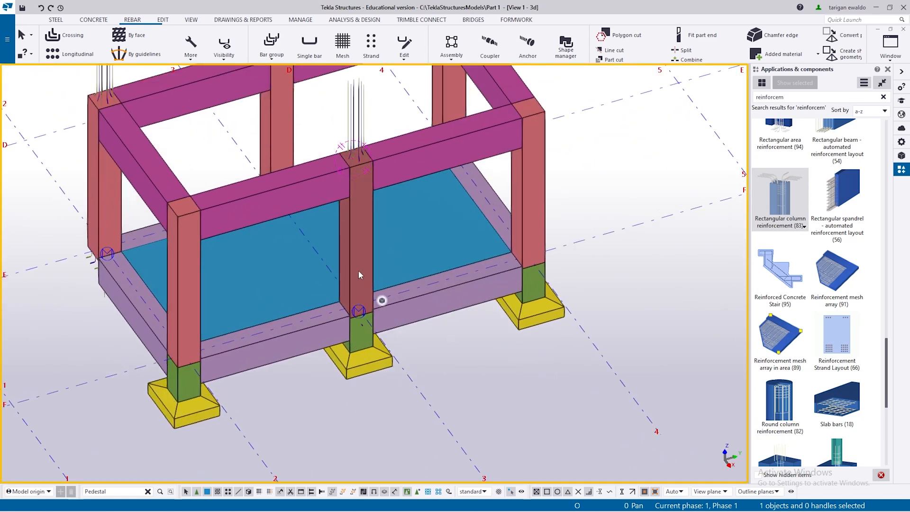
scroll(358, 273, "down", 3)
scroll(358, 272, "up", 1)
scroll(232, 239, "up", 3)
middle_click_drag(223, 237, 346, 234, "ctrl")
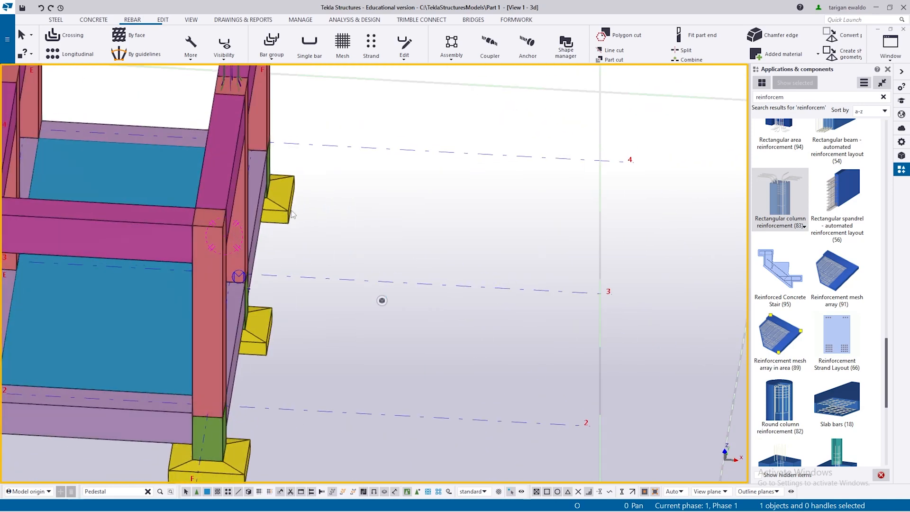
- Examine the frame from several sides, comparing columns F/3 and E/2 and their projecting bars
middle_click_drag(248, 138, 316, 238)
middle_click_drag(289, 282, 303, 297, "ctrl")
left_click(306, 281)
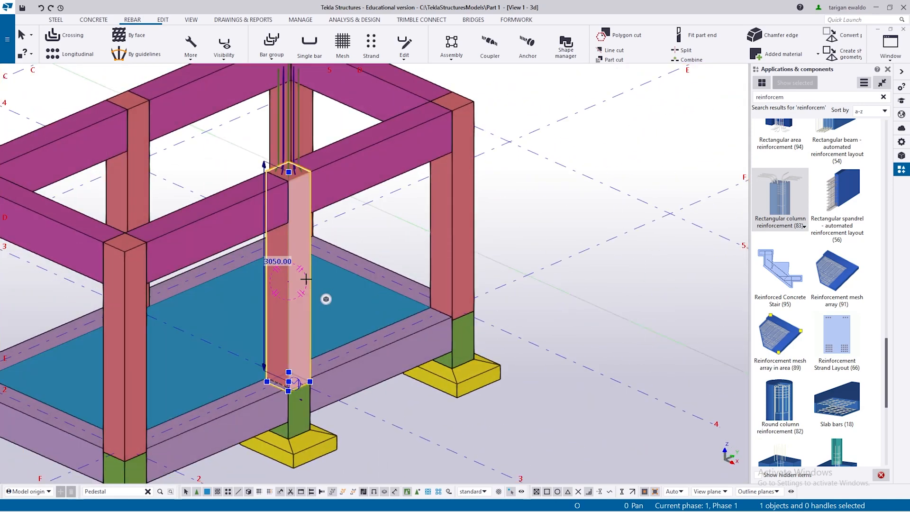
scroll(316, 268, "down", 3)
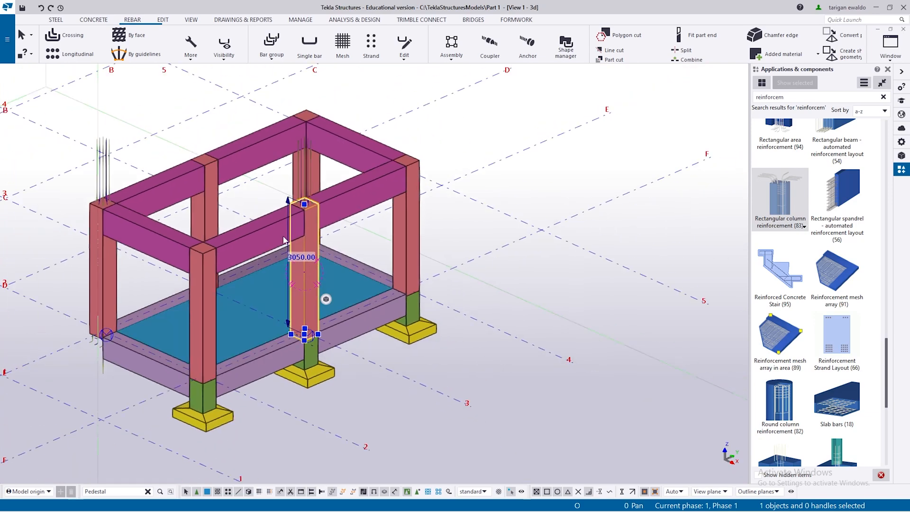
middle_click_drag(277, 222, 280, 192, "ctrl")
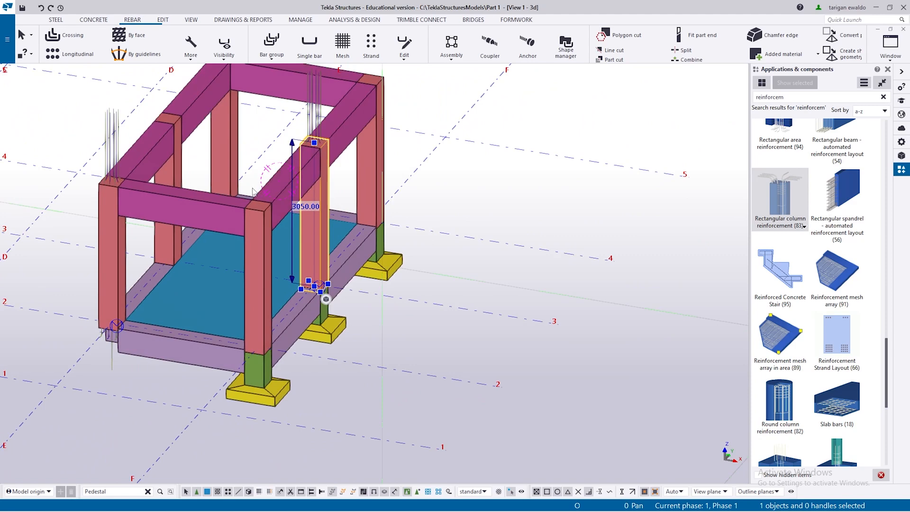
scroll(333, 218, "down", 3)
middle_click_drag(327, 220, 249, 203, "ctrl")
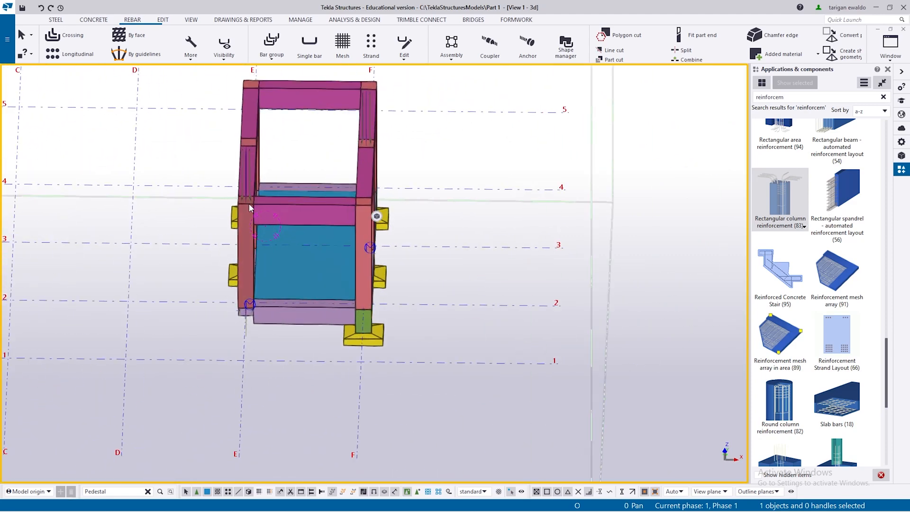
scroll(250, 199, "up", 2)
scroll(250, 203, "down", 5)
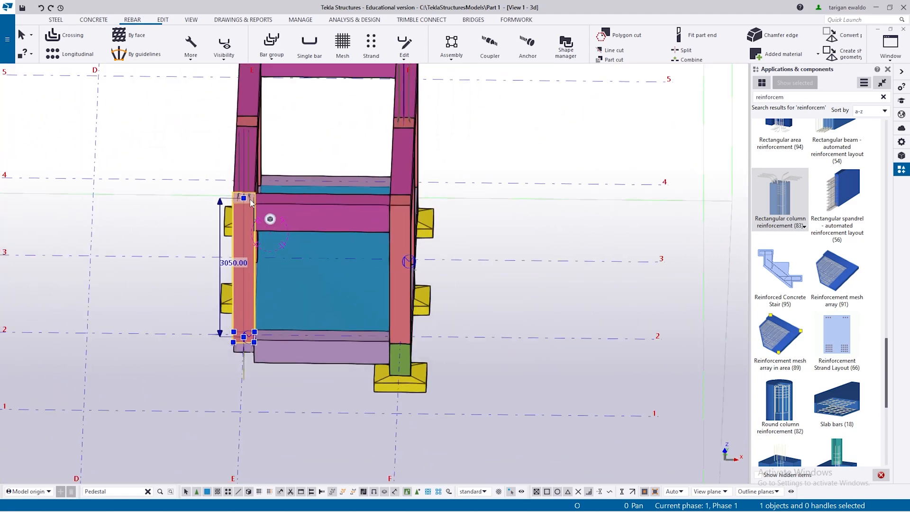
- Delete the columns at F/2, F/3, F/4, E/3 and E/4 in plan view, keeping only the column at E/2
left_click(348, 225)
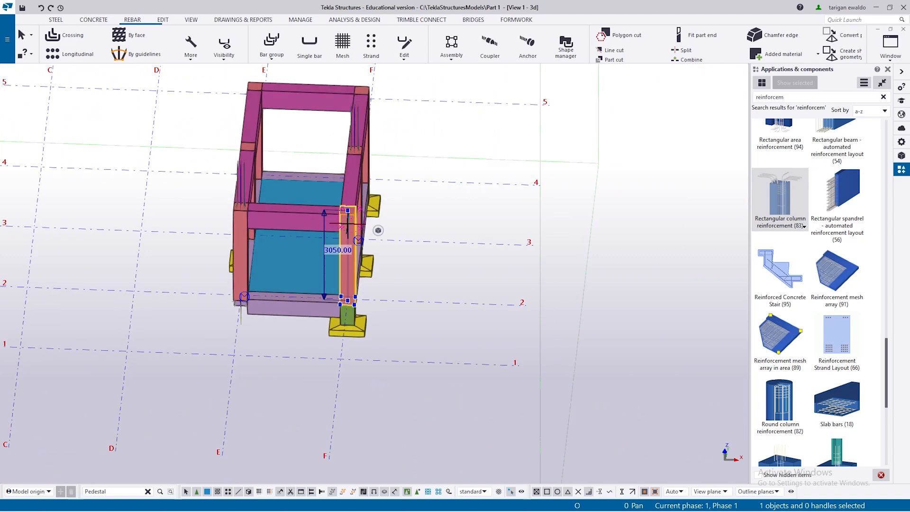
key("ctrl+p")
scroll(376, 230, "up", 4)
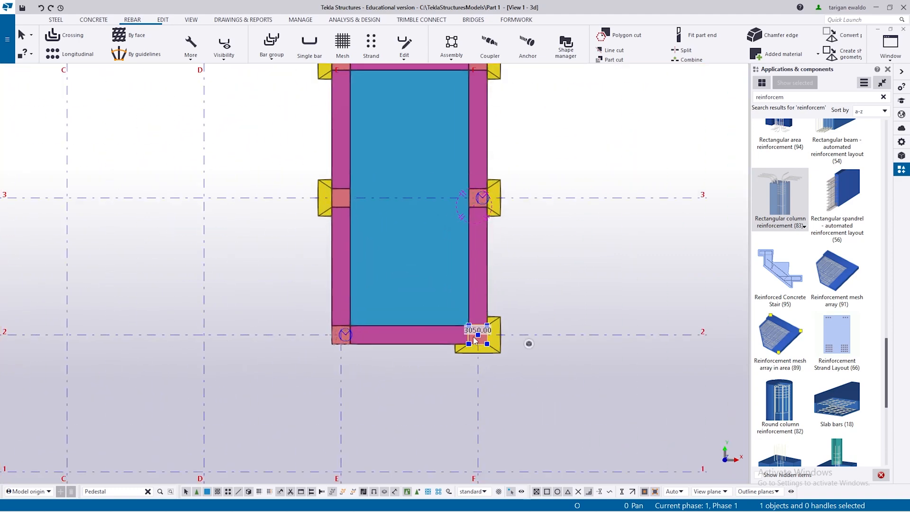
scroll(482, 199, "up", 2)
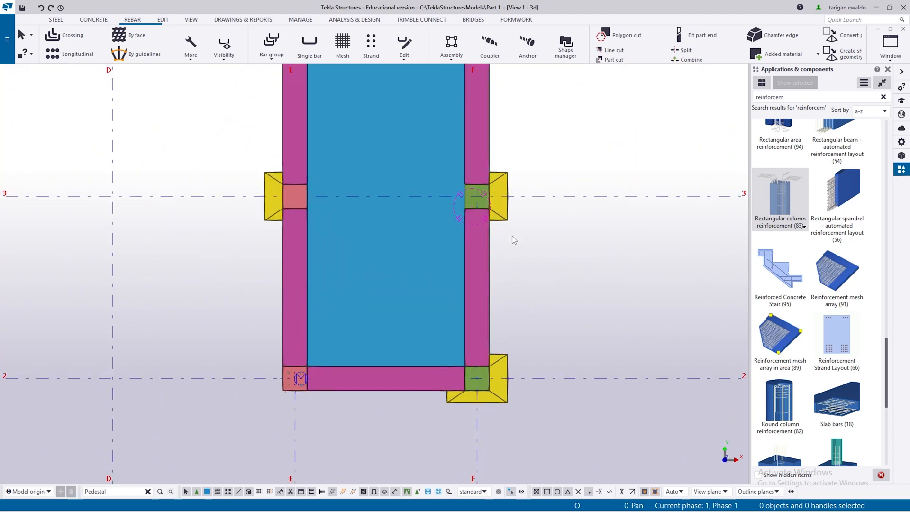
scroll(506, 229, "down", 2)
left_click(388, 85)
key("Escape")
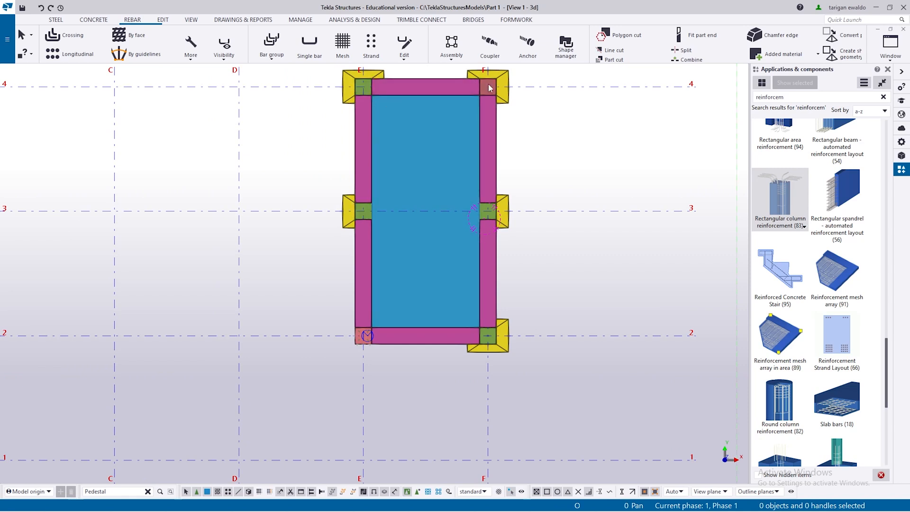
- Try copying the reinforced column E/2 to F/2, using the matching outer corners as reference points
scroll(379, 336, "up", 3)
scroll(350, 373, "up", 2)
left_click(338, 340)
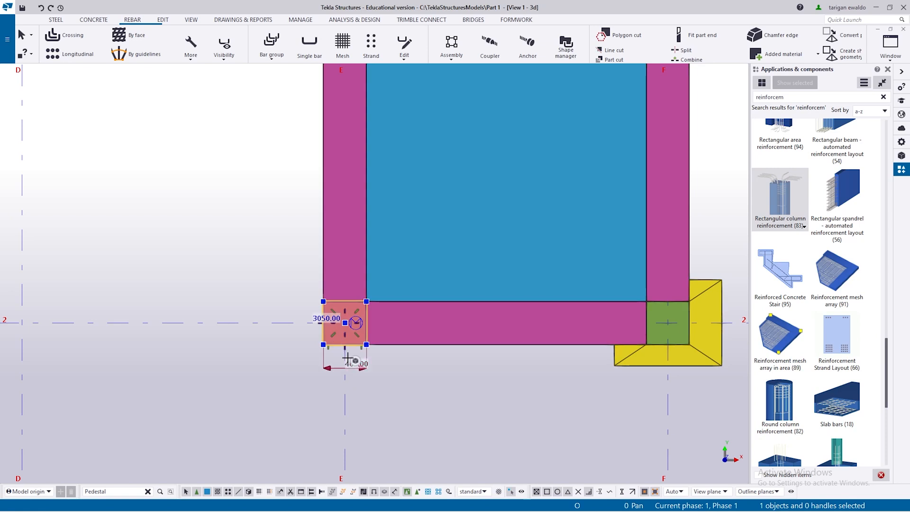
key("ctrl+c")
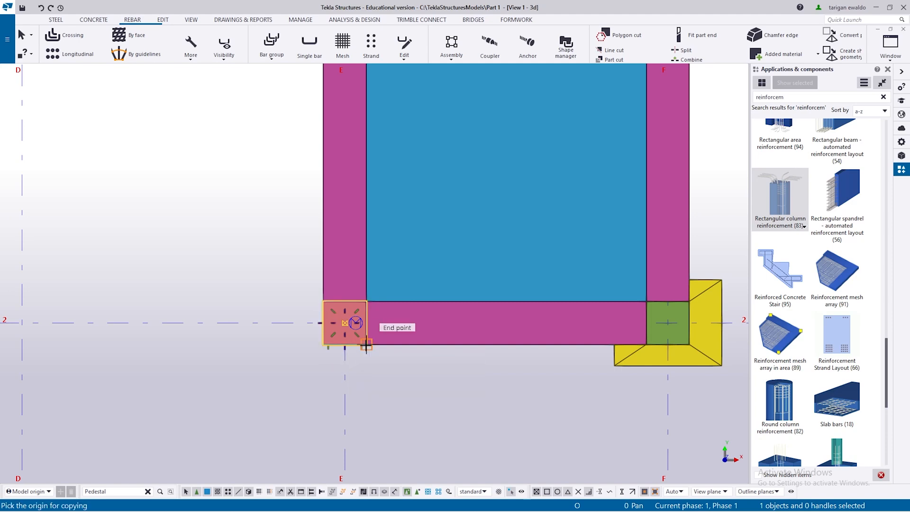
left_click(367, 345)
left_click(689, 344)
scroll(594, 363, "down", 2)
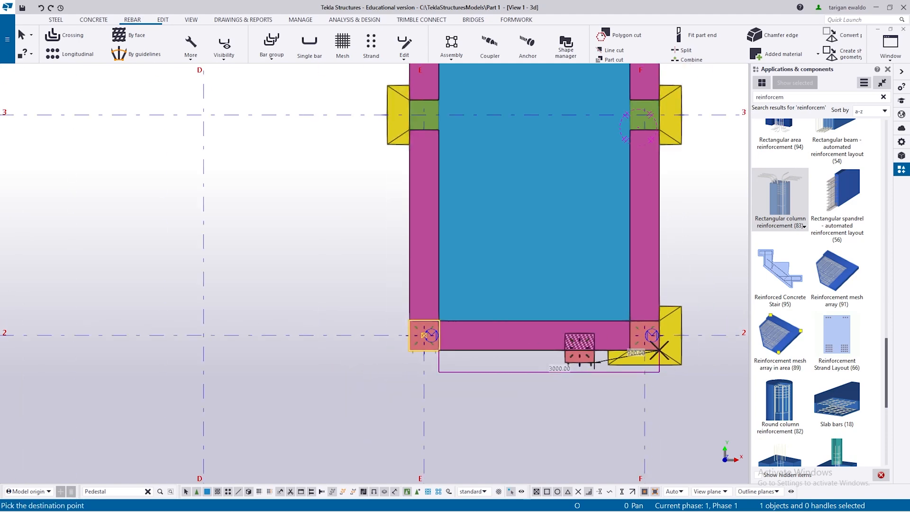
- Set the bottom horizontal extension of the corner bars, side bars 1 and side bars 2 in column E/2 to 0, and apply the modification
scroll(419, 342, "up", 1)
mouse_move(419, 342)
middle_mouse_down("ctrl")
mouse_move(416, 399)
mouse_move(419, 279)
mouse_move(417, 332)
middle_mouse_up("ctrl")
scroll(416, 371, "up", 2)
middle_click_drag(416, 371, 437, 397, "ctrl")
scroll(413, 359, "up", 1)
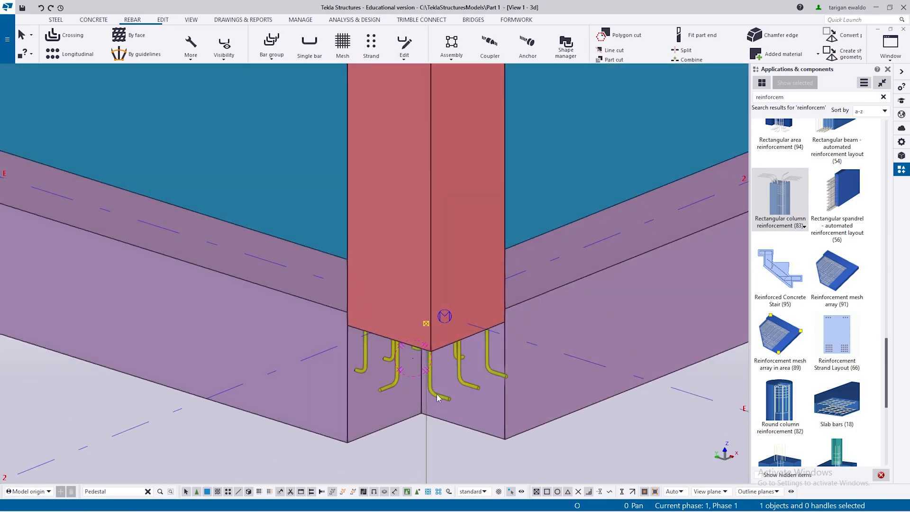
double_click(437, 398)
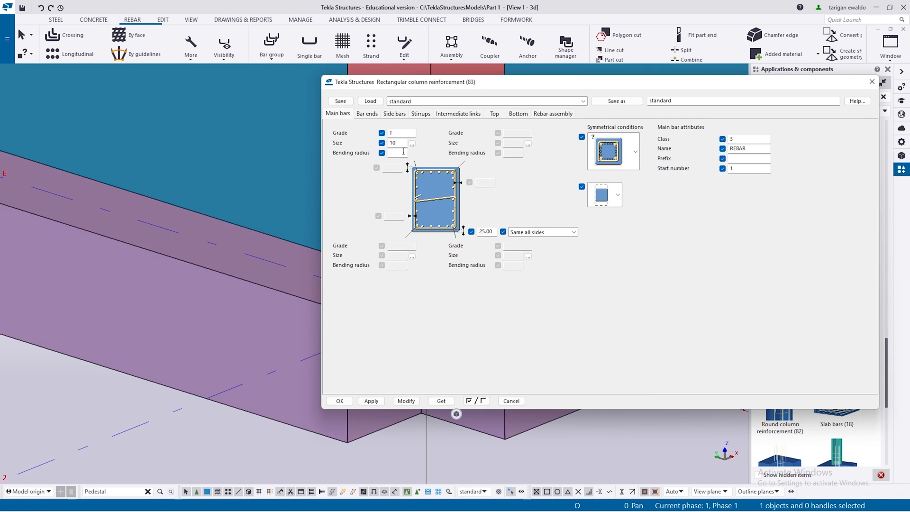
left_click(393, 114)
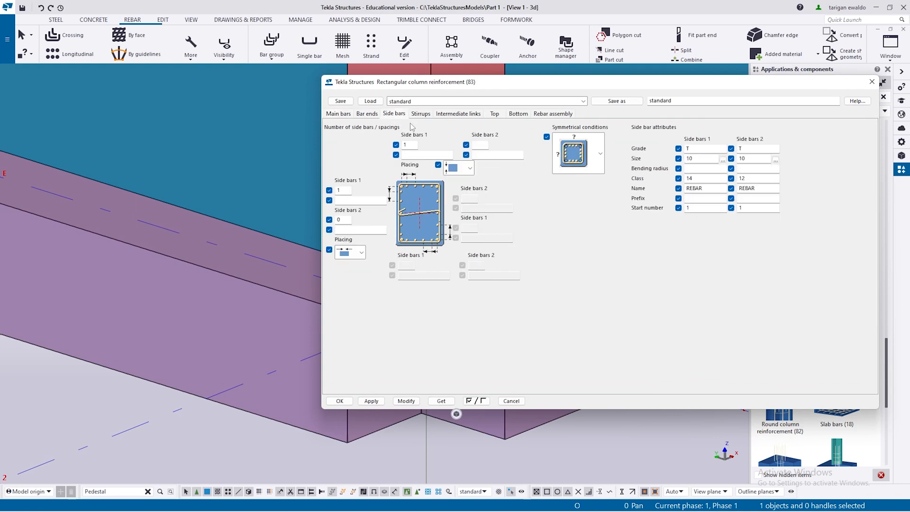
left_click(367, 115)
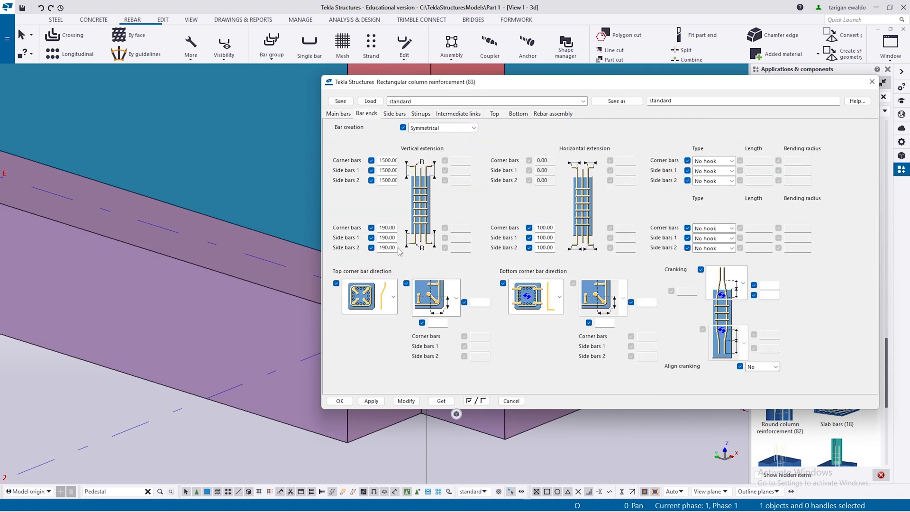
left_click_drag(488, 89, 617, 23)
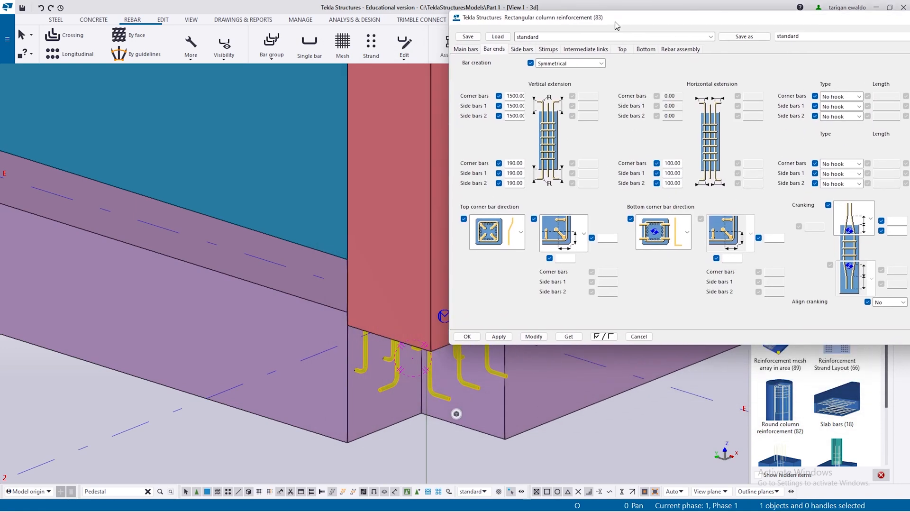
double_click(675, 186)
type("0")
double_click(675, 173)
type("0")
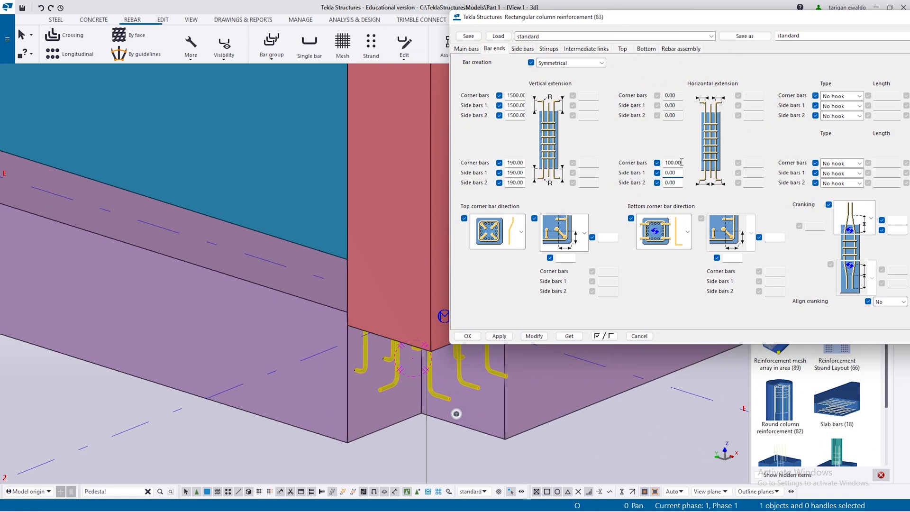
double_click(673, 162)
type("0")
left_click(534, 336)
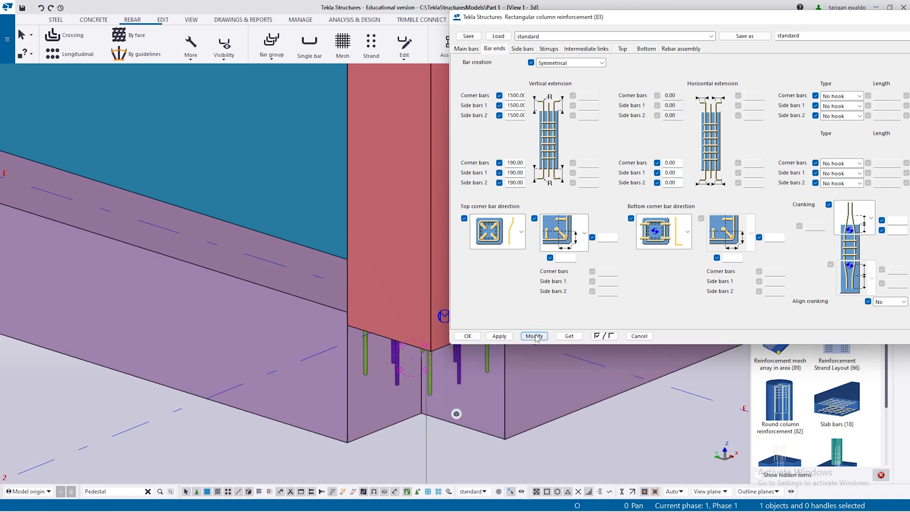
double_click(522, 183)
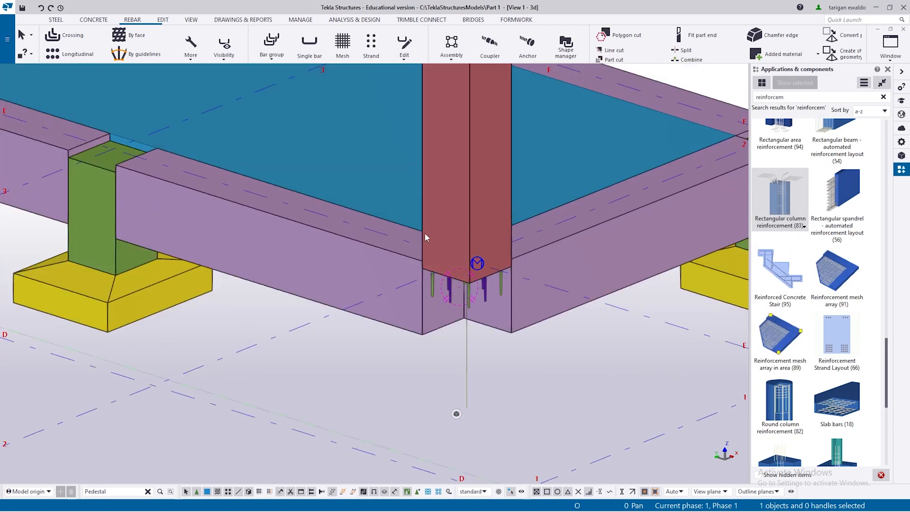
- Check the height of the pedestal at E/3 against the bars projecting below column E/2
scroll(425, 232, "down", 3)
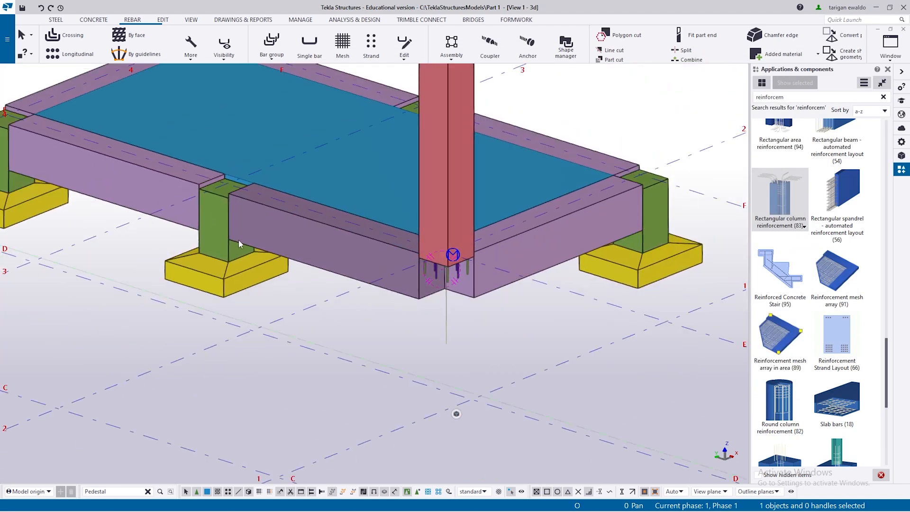
left_click(217, 243)
scroll(450, 277, "up", 2)
scroll(449, 278, "up", 3)
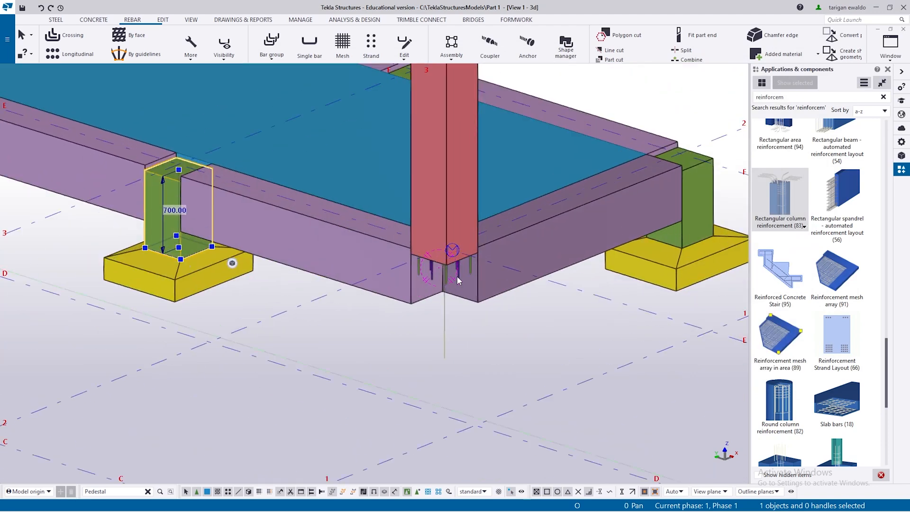
- Set the bottom vertical extension of column E/2's corner bars, side bars 1 and side bars 2 to 525, apply it and close the settings
left_click(456, 274)
scroll(458, 271, "up", 1)
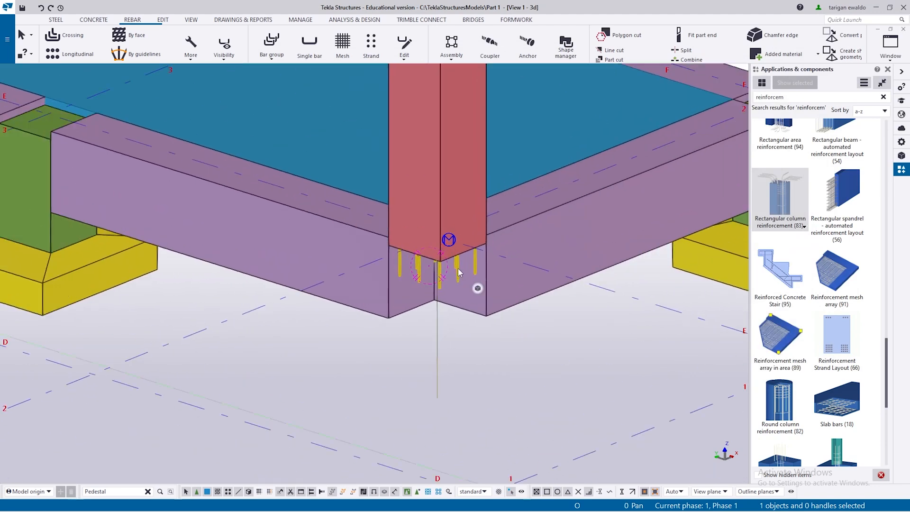
double_click(458, 272)
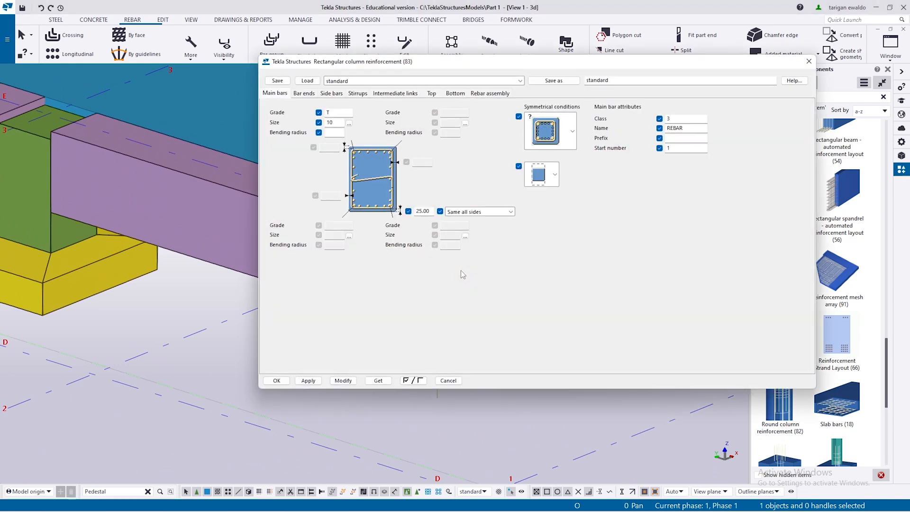
left_click(303, 93)
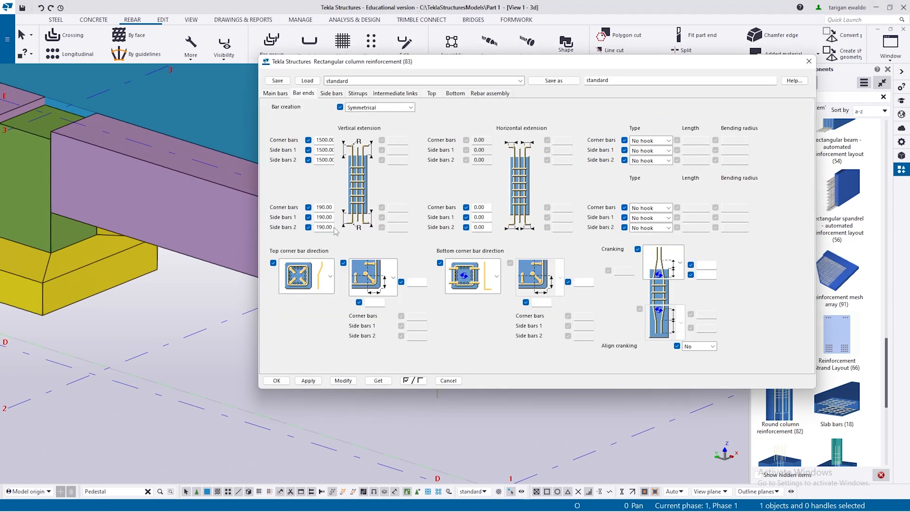
double_click(334, 209)
type("5")
double_click(334, 217)
type("525")
double_click(335, 227)
type("525")
left_click_drag(459, 63, 728, 48)
left_click(612, 367)
scroll(462, 371, "down", 5)
middle_click_drag(462, 254, 429, 320)
scroll(430, 311, "down", 3)
scroll(429, 308, "up", 3)
left_click(830, 55)
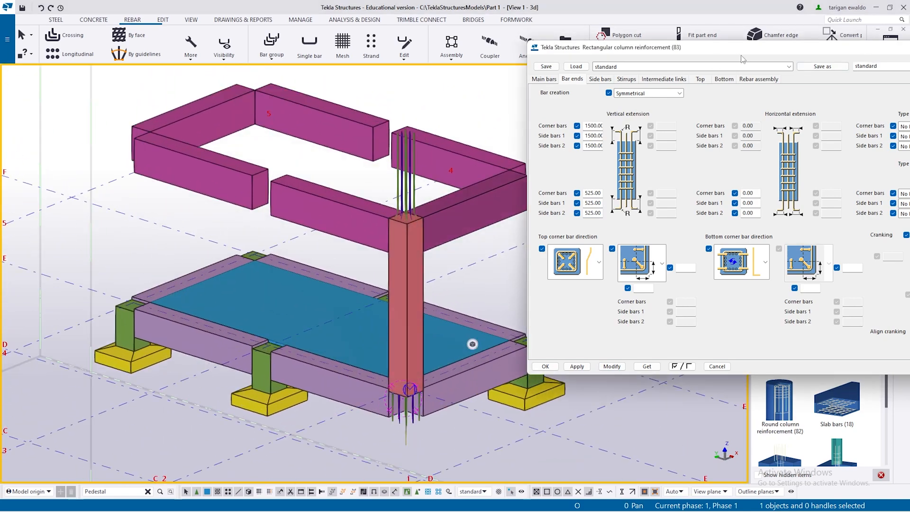
left_click_drag(731, 58, 655, 57)
left_click(899, 47)
- Delete the pedestal and footing at F/2
scroll(530, 223, "down", 1)
middle_click_drag(539, 359, 536, 327)
scroll(537, 327, "up", 1)
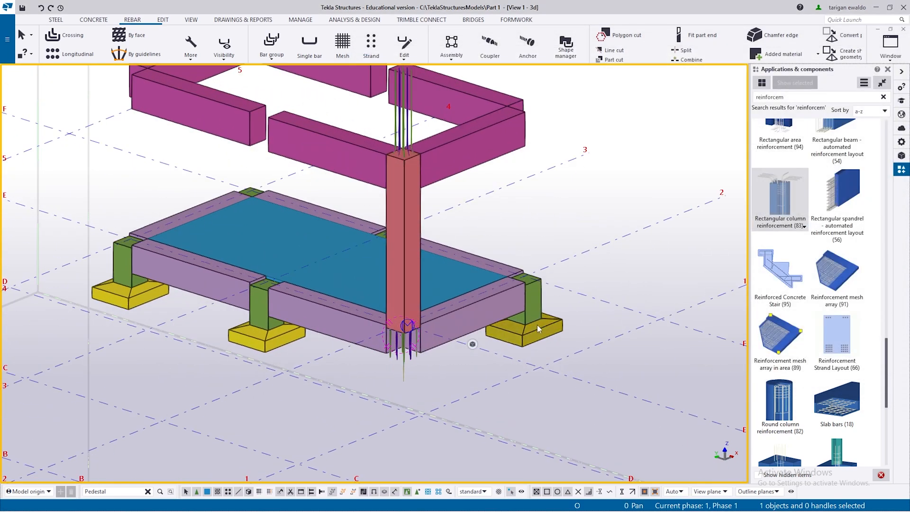
left_click(517, 324)
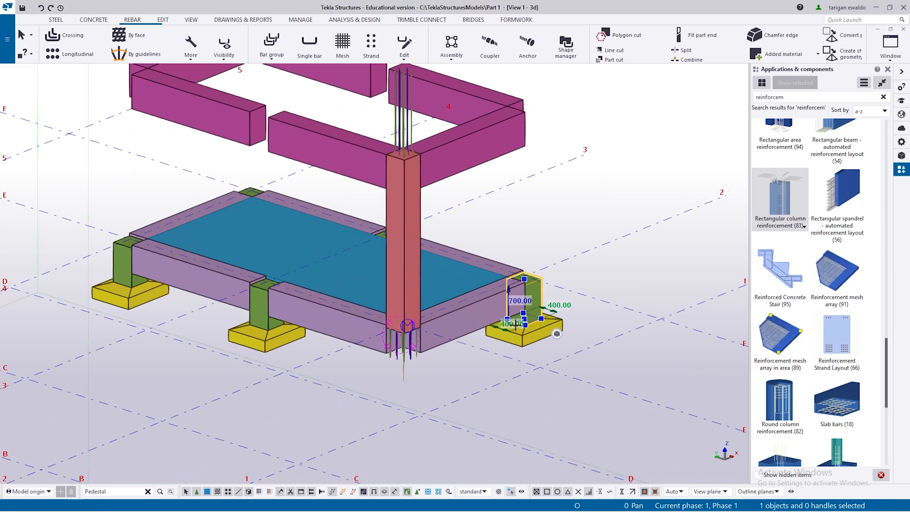
key("ctrl+1")
key("ctrl+2")
key("ctrl+3")
key("ctrl+4")
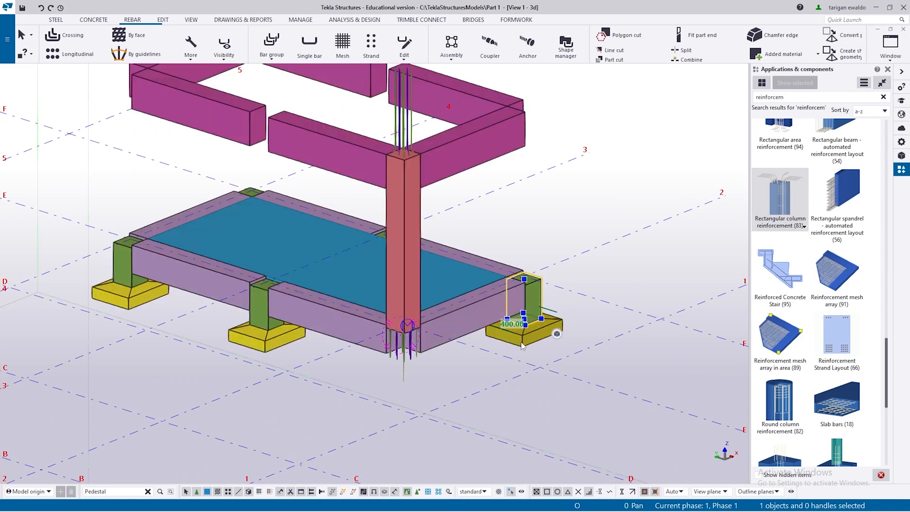
scroll(523, 345, "down", 4)
key("Delete")
left_click(535, 338)
key("Delete")
- Delete the footings and pedestals at E/3 and E/4
left_click(347, 343)
key("Delete")
left_click(345, 324)
key("Delete")
left_click(250, 318)
key("Delete")
left_click(252, 296)
key("Delete")
- Delete the footings and pedestals at F/3 and F/4 on the other side of the frame
middle_click_drag(464, 287, 345, 301, "ctrl")
scroll(479, 301, "up", 2)
left_click(495, 337)
key("Delete")
left_click(481, 307)
key("Delete")
left_click(619, 320)
key("Delete")
left_click(621, 287)
key("Delete")
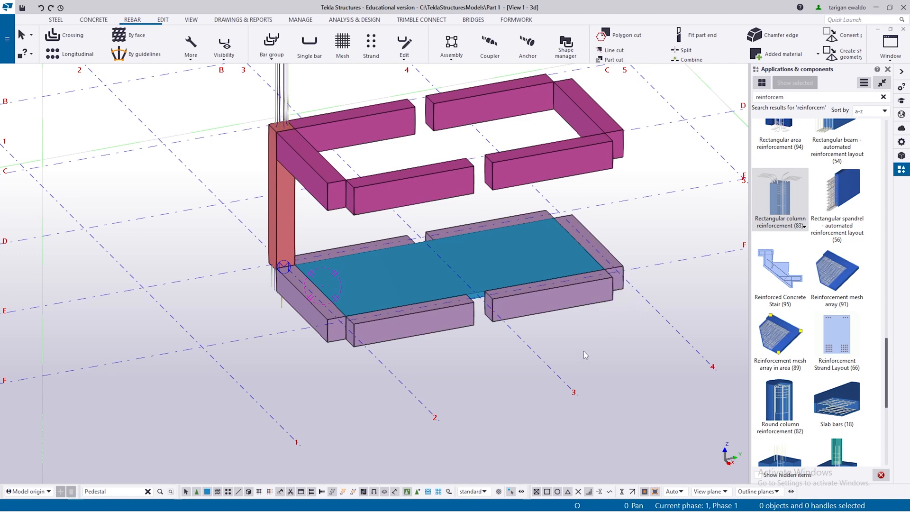
- Bring back the hidden pedestal and footing under column E/2 in the view
right_click(590, 337)
left_click(565, 326)
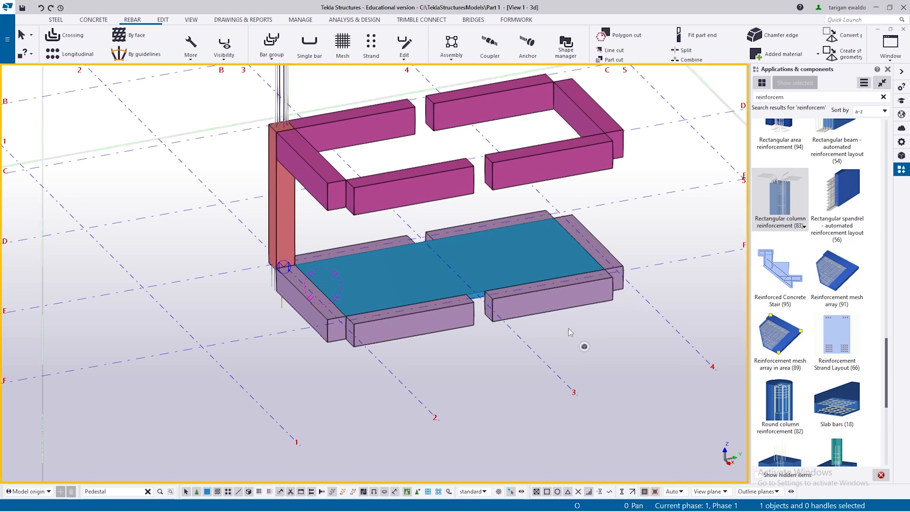
right_click(573, 331)
left_click(606, 388)
- Examine the reinforcement running through the footing, pedestal and column at E/2 in wireframe and rendered display modes
scroll(339, 317, "up", 2)
middle_click_drag(350, 317, 454, 312)
key("ctrl+1")
scroll(337, 387, "up", 1)
middle_click_drag(343, 390, 459, 392)
scroll(365, 390, "down", 2)
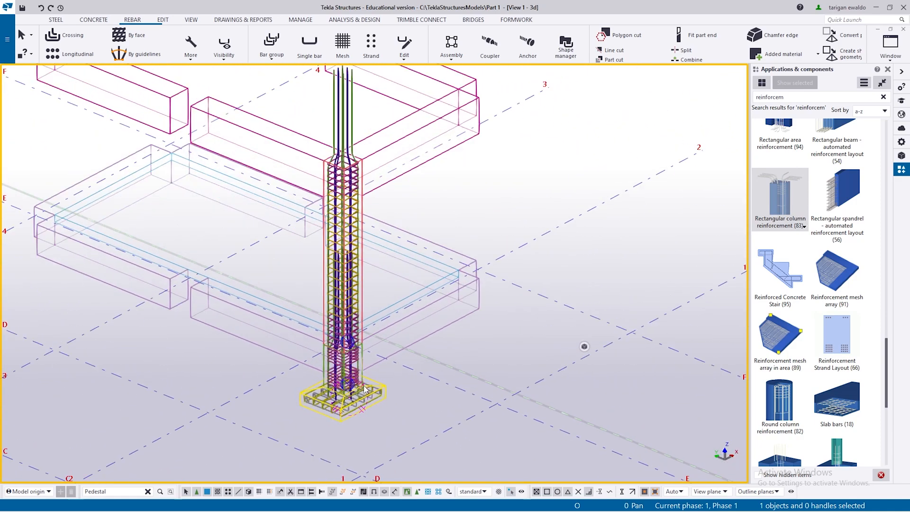
key("ctrl+2")
key("ctrl+3")
key("ctrl+4")
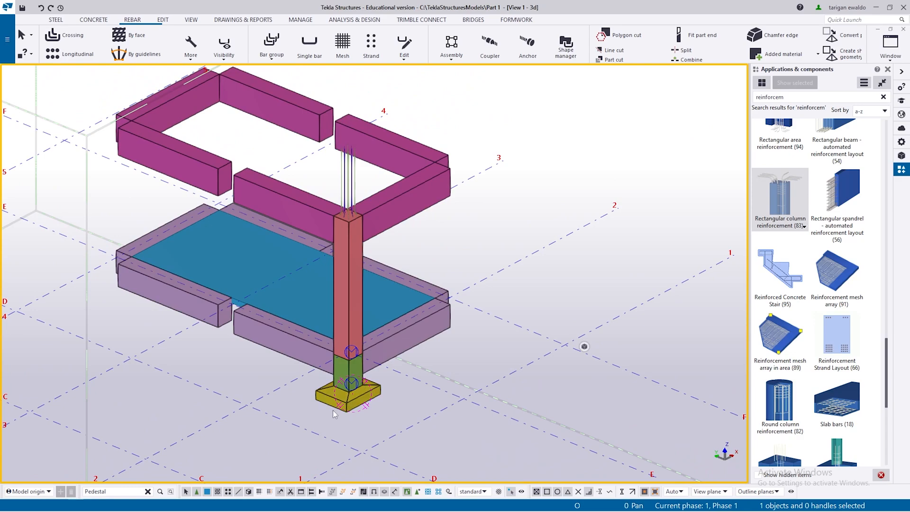
scroll(346, 254, "up", 5)
scroll(349, 218, "down", 5)
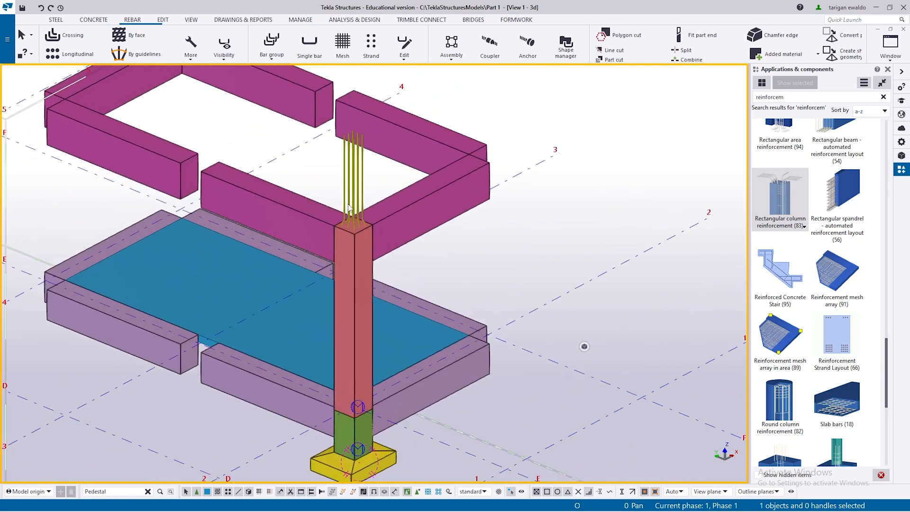
scroll(354, 251, "up", 6)
scroll(332, 211, "down", 2)
scroll(267, 176, "up", 3)
scroll(335, 217, "down", 4)
scroll(353, 248, "down", 2)
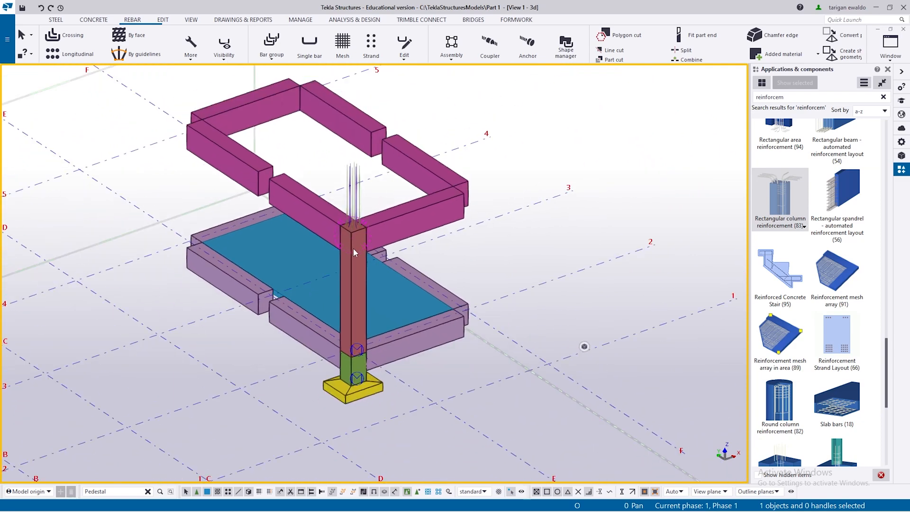
- Open the top bar settings of the rectangular column reinforcement at E/2 and show the model in wireframe
scroll(354, 249, "up", 4)
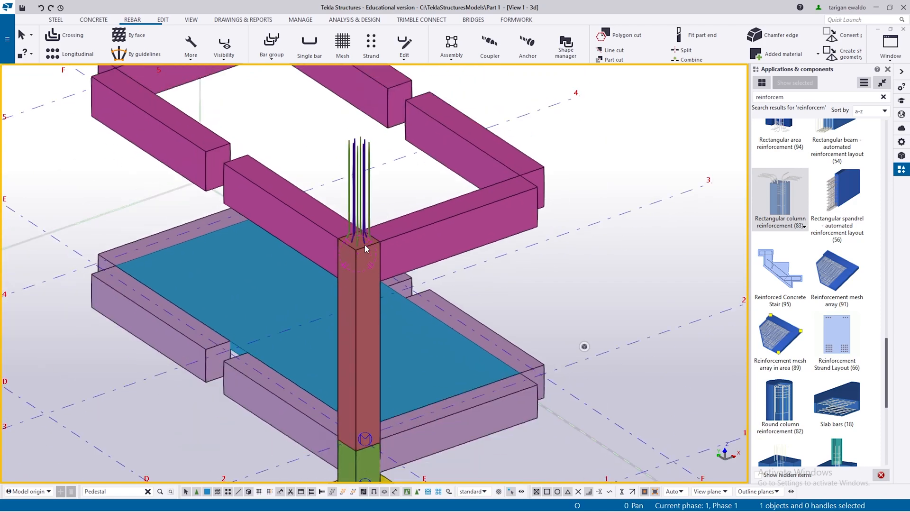
middle_click_drag(364, 244, 415, 268, "ctrl")
scroll(348, 242, "up", 2)
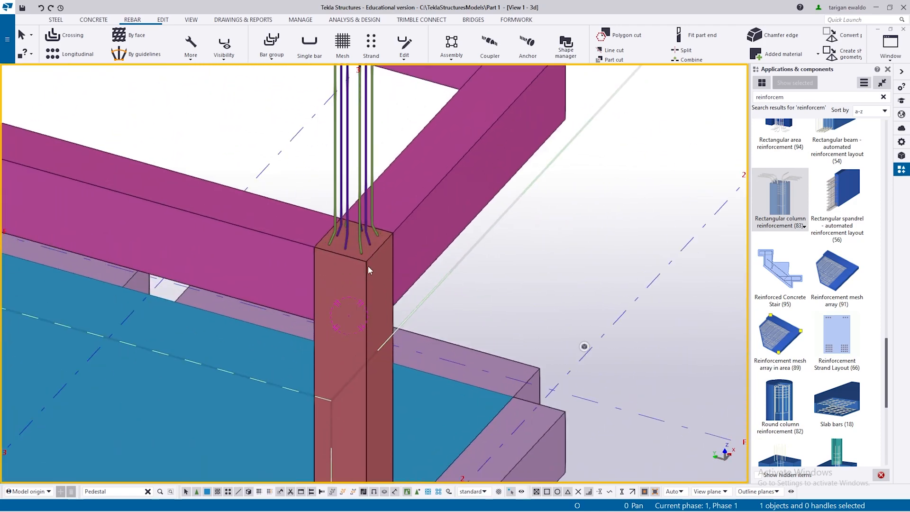
scroll(360, 246, "up", 3)
double_click(361, 243)
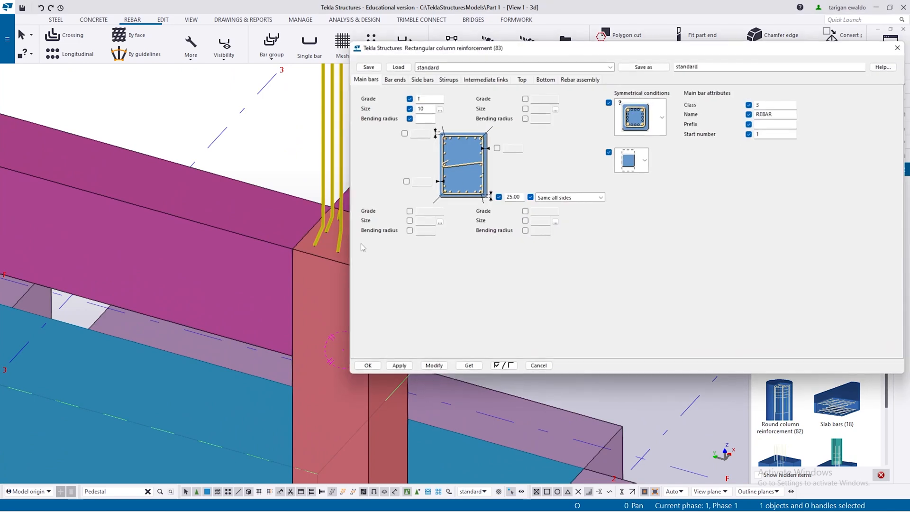
left_click(522, 81)
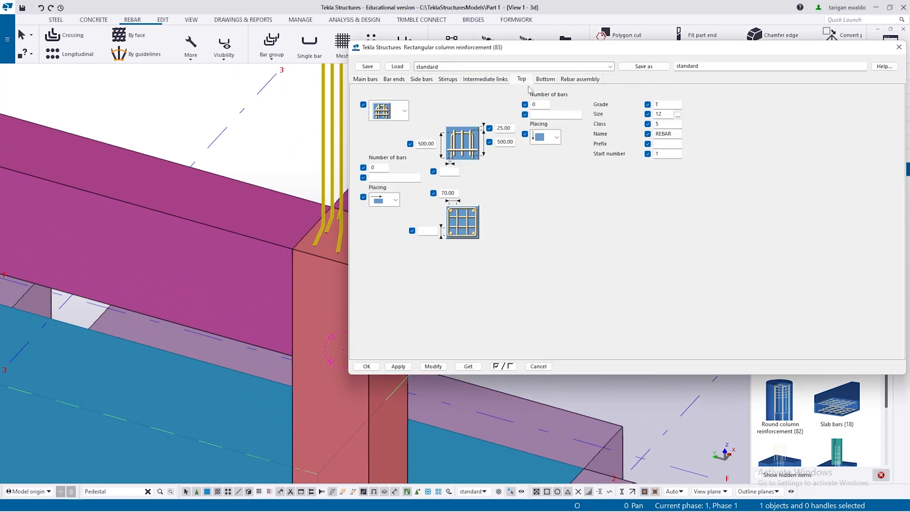
left_click_drag(510, 48, 601, 39)
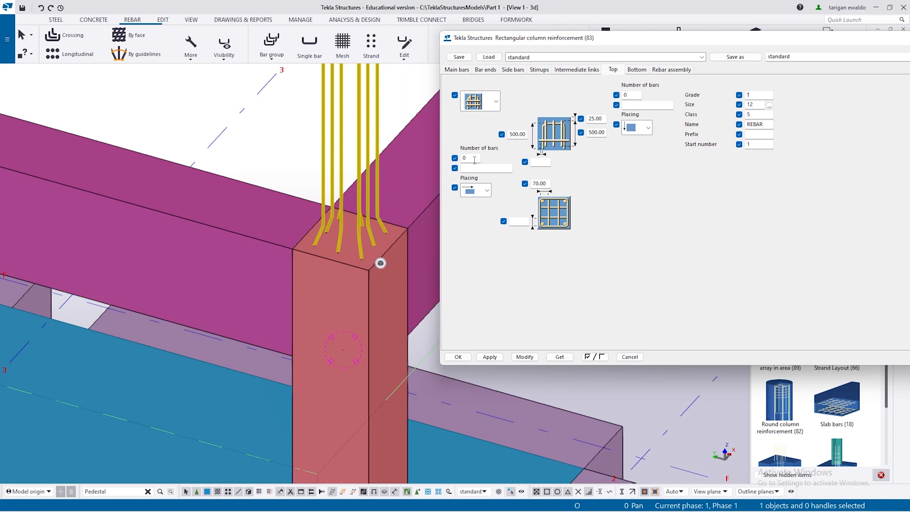
left_click(408, 244)
key("ctrl+2")
- Set the number of top bars to 1 in both directions and apply it to the column reinforcement
left_click(470, 159)
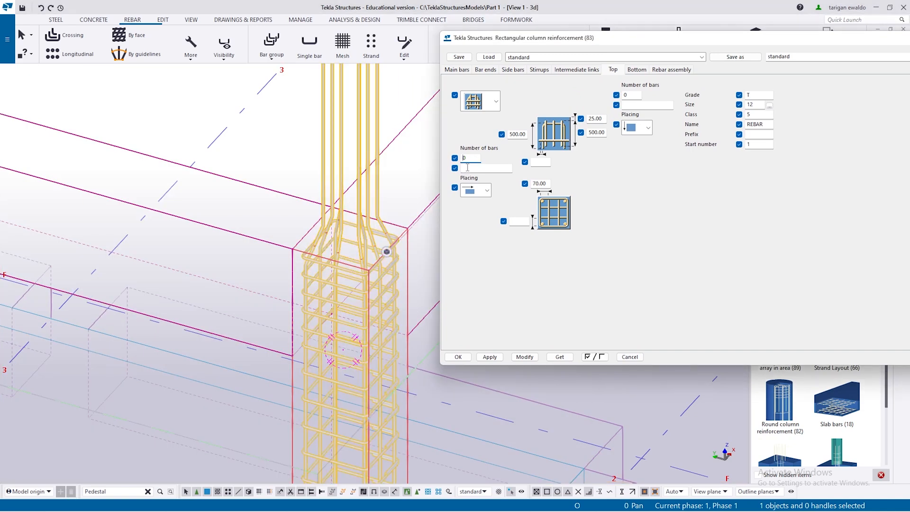
left_click(496, 101)
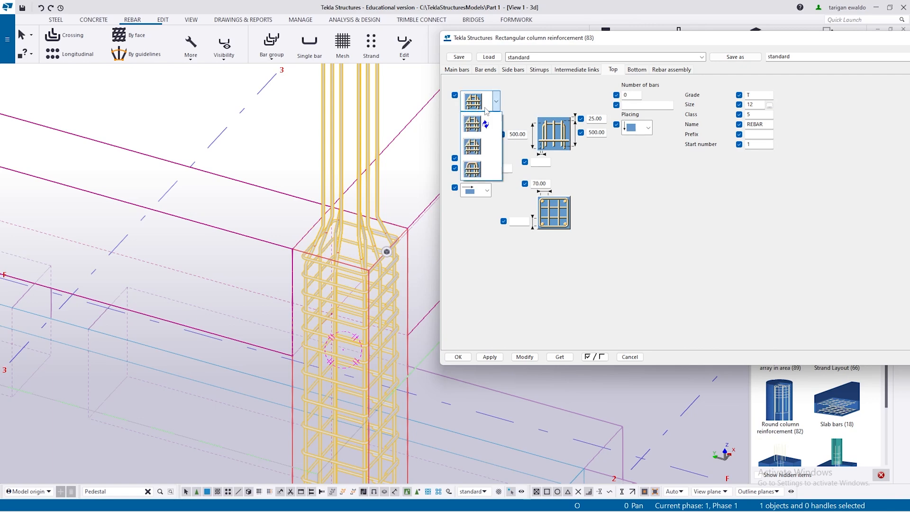
left_click(473, 101)
left_click(524, 358)
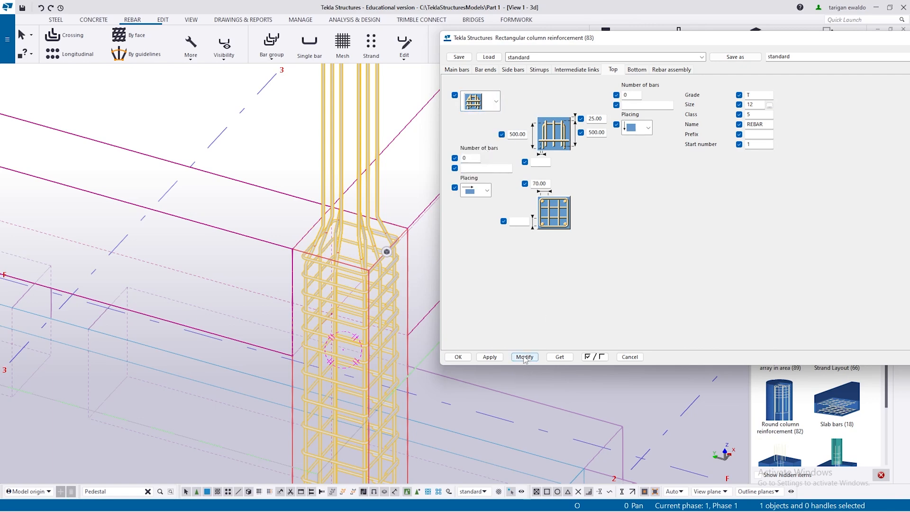
double_click(630, 96)
type("1")
double_click(463, 159)
type("1")
left_click(524, 357)
scroll(347, 253, "up", 2)
scroll(378, 251, "up", 3)
scroll(380, 257, "down", 3)
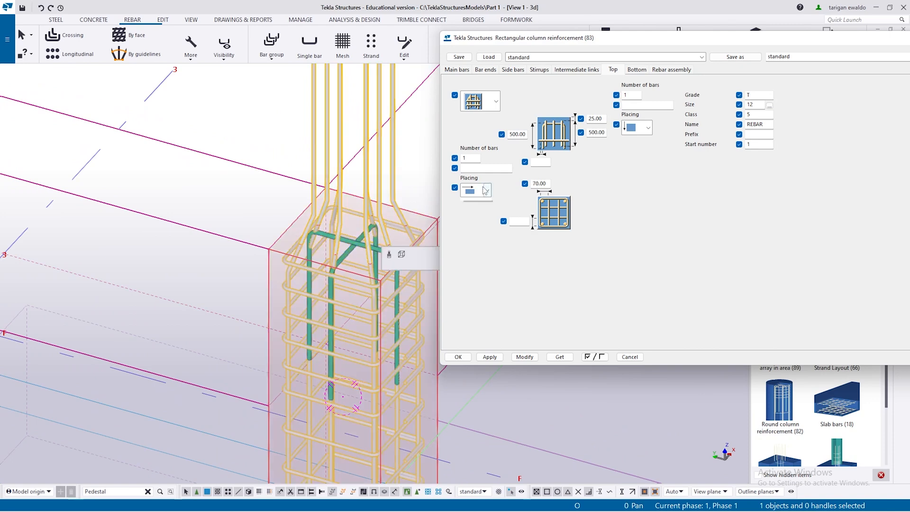
- Change the placing of the top bars to run from both sides in both directions and apply it
left_click(487, 190)
left_click(482, 208)
left_click(630, 127)
left_click(525, 356)
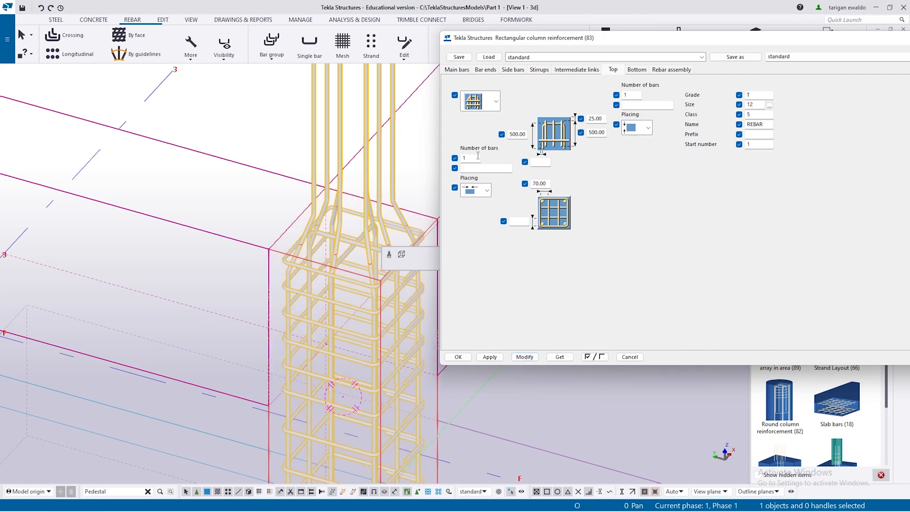
- Set the number of top bars to 2 in both directions and apply it to the column
type("2")
double_click(628, 95)
type("2")
left_click(525, 356)
scroll(278, 318, "down", 1)
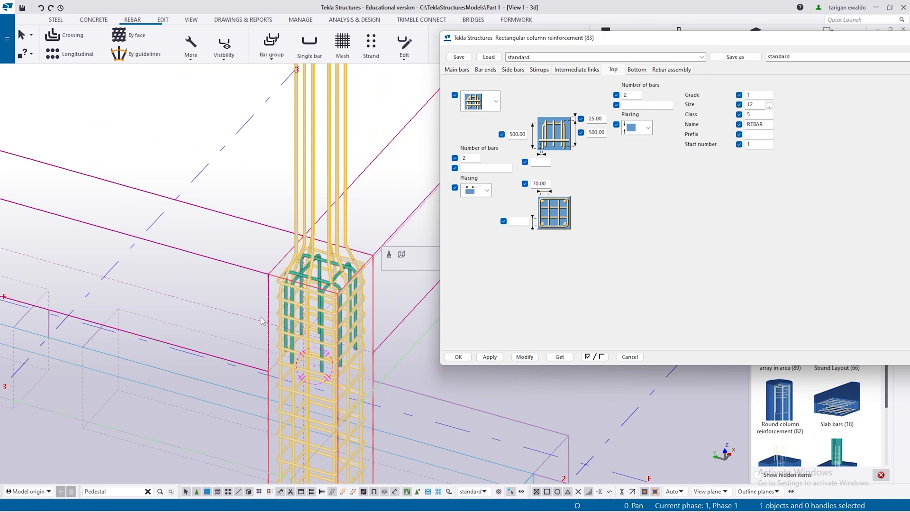
scroll(329, 282, "down", 1)
- Set the upper vertical extension of the corner bars, side bars 1 and side bars 2 to 0 and apply it
left_click(486, 69)
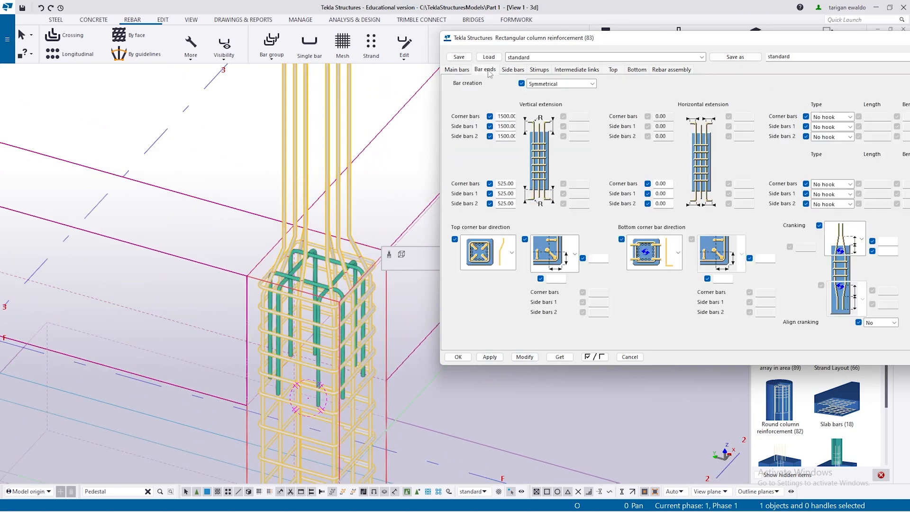
double_click(498, 115)
type("0")
double_click(499, 126)
type("0")
double_click(498, 136)
type("0")
left_click(525, 357)
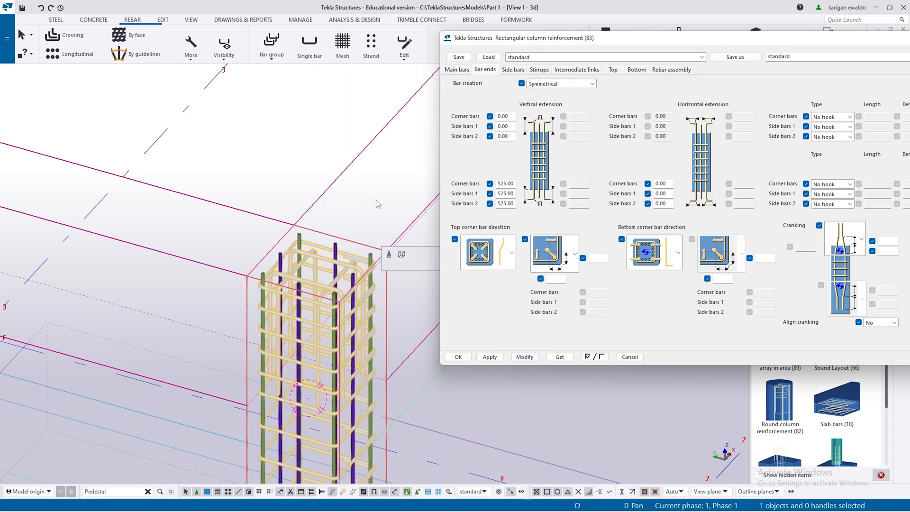
- Set the size of the column's top bars to 10 and apply it
scroll(316, 283, "up", 1)
middle_click_drag(316, 284, 293, 264)
scroll(293, 264, "up", 2)
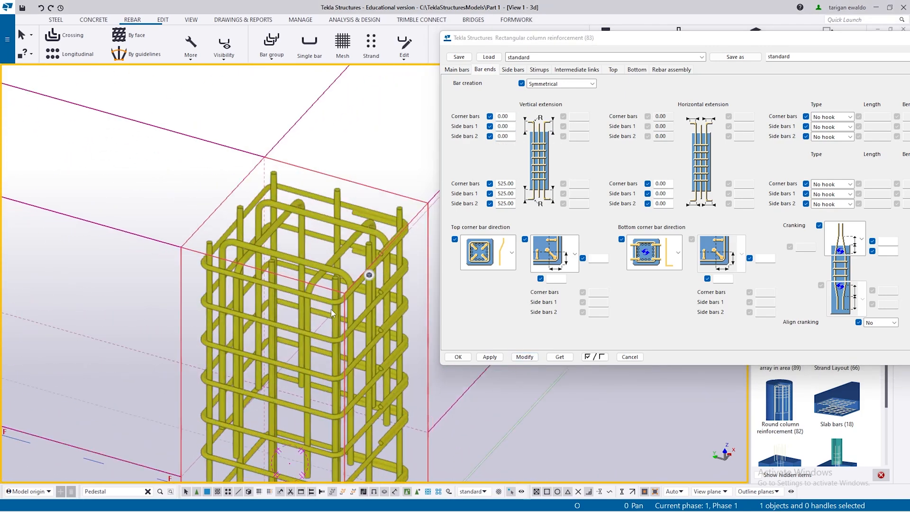
middle_click_drag(322, 311, 299, 312, "ctrl")
scroll(299, 312, "down", 2)
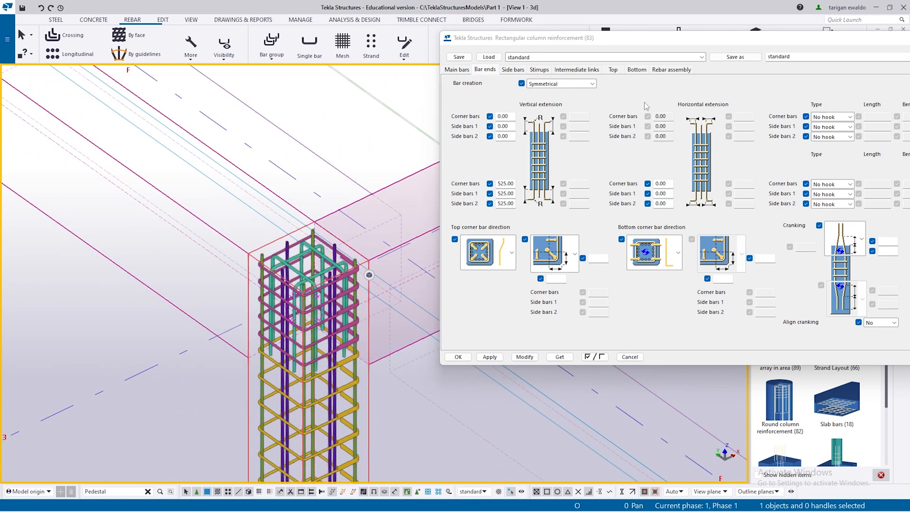
left_click(636, 69)
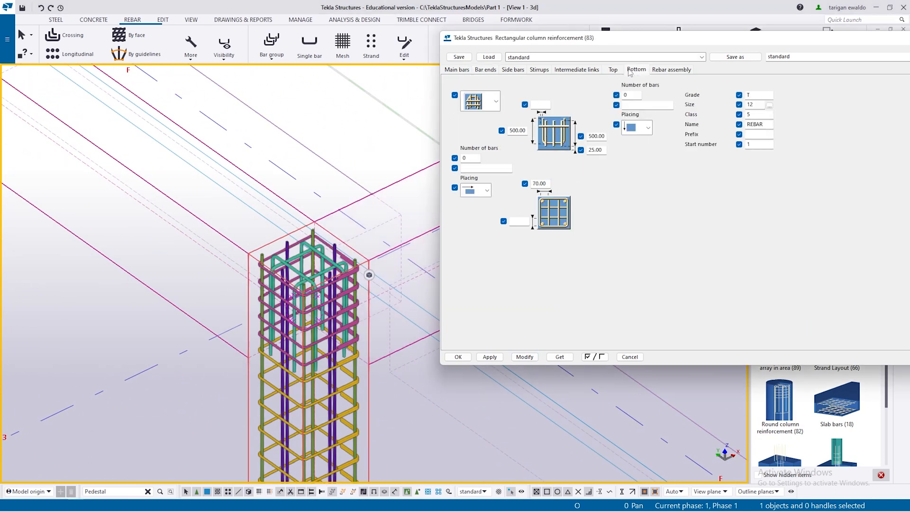
left_click(613, 69)
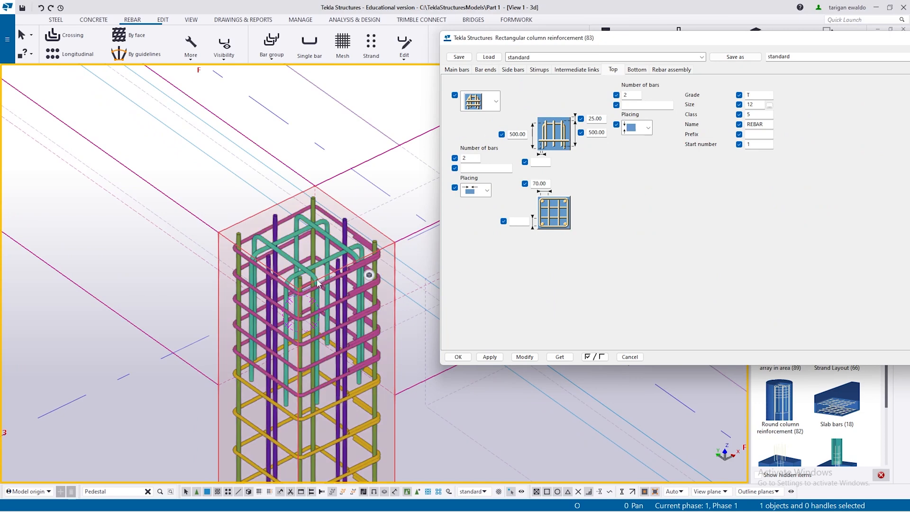
scroll(321, 267, "up", 1)
double_click(752, 105)
type("1")
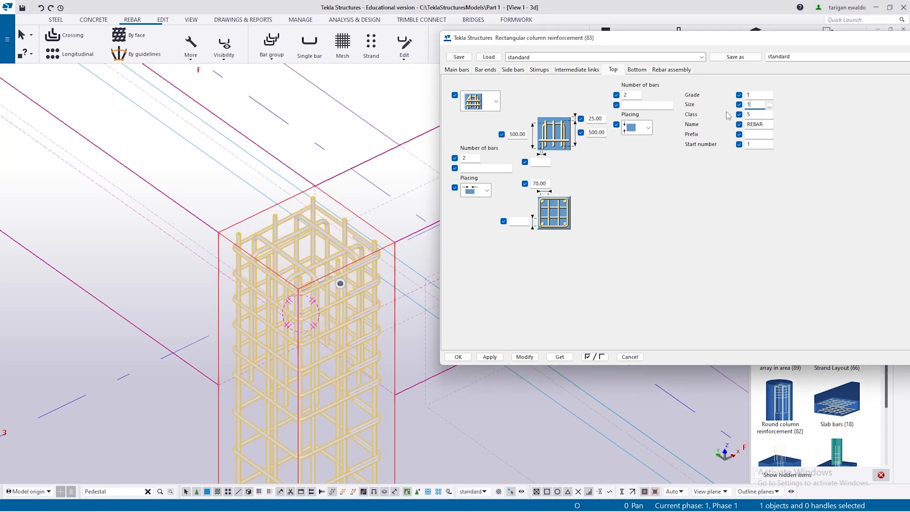
left_click(525, 357)
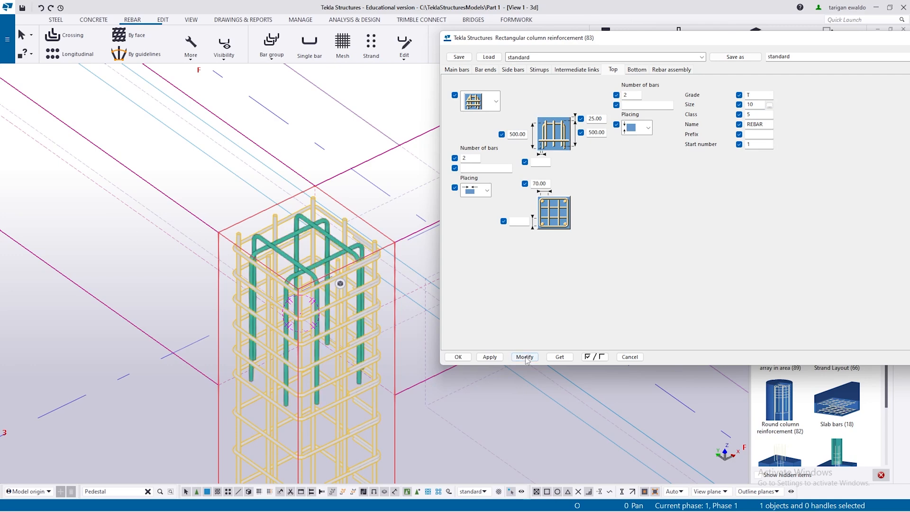
- Return the view to rendered display and confirm the column reinforcement settings at E/2
double_click(756, 114)
double_click(598, 119)
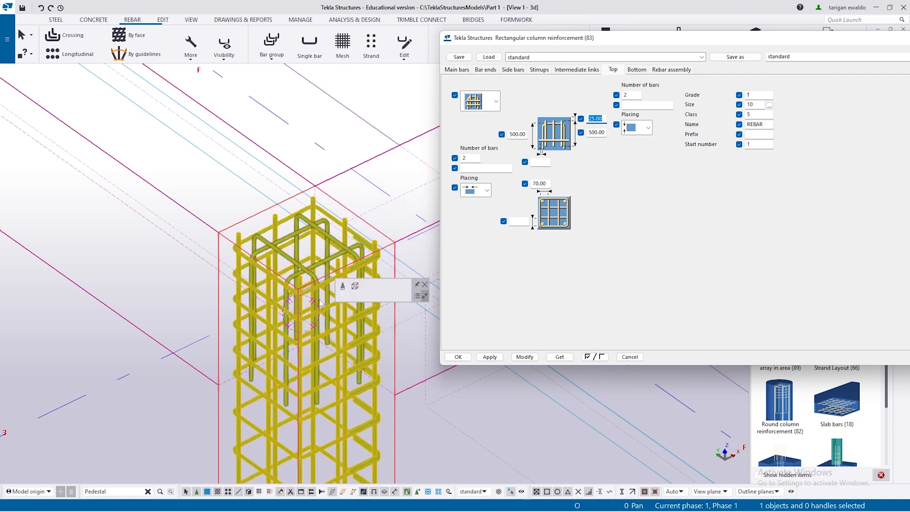
scroll(307, 362, "up", 2)
middle_click_drag(307, 361, 294, 243, "ctrl")
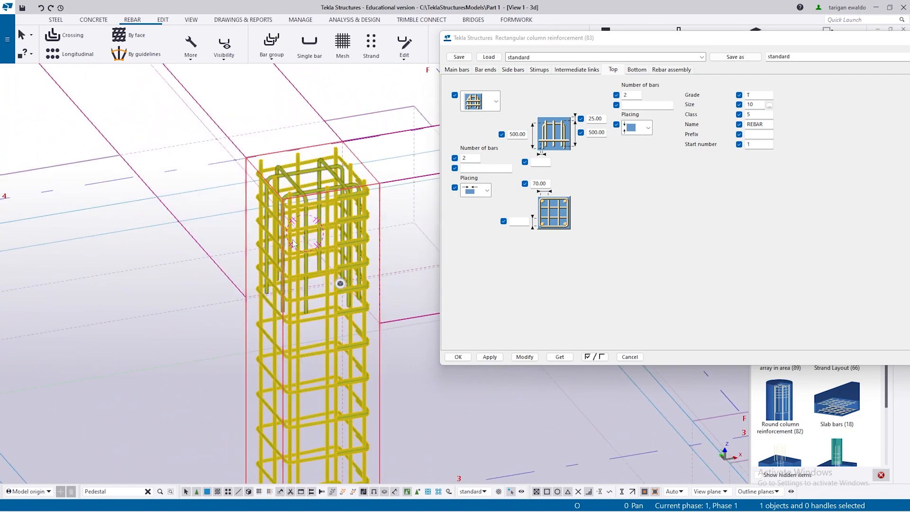
scroll(286, 294, "down", 3)
key("ctrl+3")
scroll(286, 294, "down", 2)
key("ctrl+4")
left_click(496, 359)
left_click(460, 358)
- Copy the reinforced column, pedestal and footing from grid intersection E/2 to F/2 in plan view
scroll(392, 343, "down", 3)
middle_click_drag(390, 344, 412, 313, "ctrl")
scroll(400, 340, "down", 2)
scroll(397, 335, "up", 3)
left_click(395, 270)
left_click(395, 328, "shift")
left_click(425, 348, "shift")
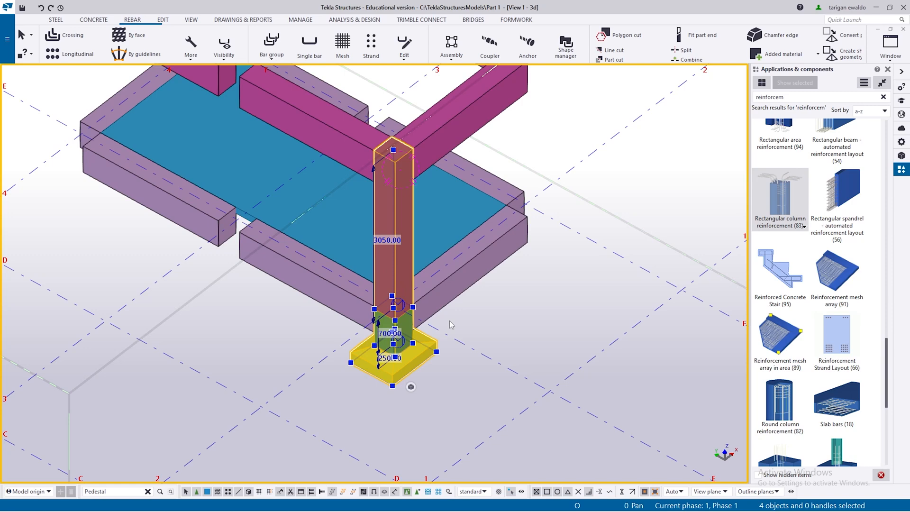
key("ctrl+p")
scroll(449, 321, "up", 8)
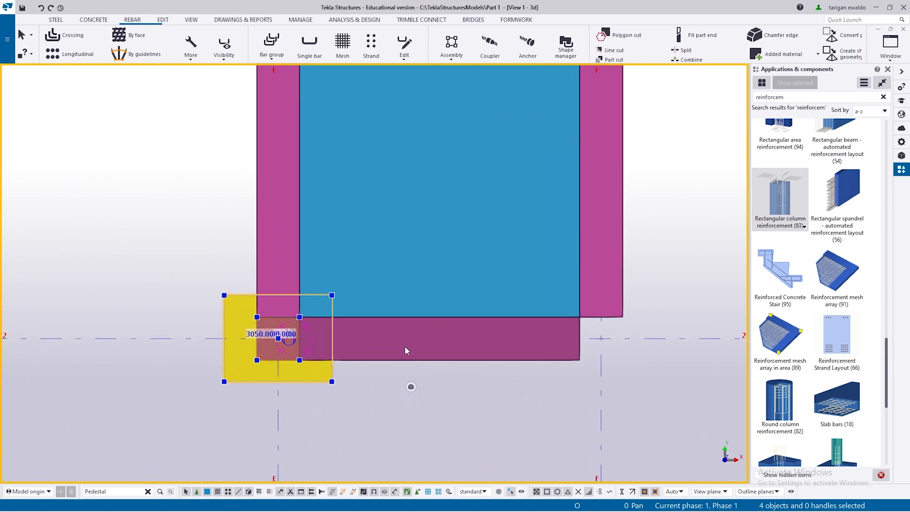
key("ctrl+c")
scroll(278, 349, "up", 1)
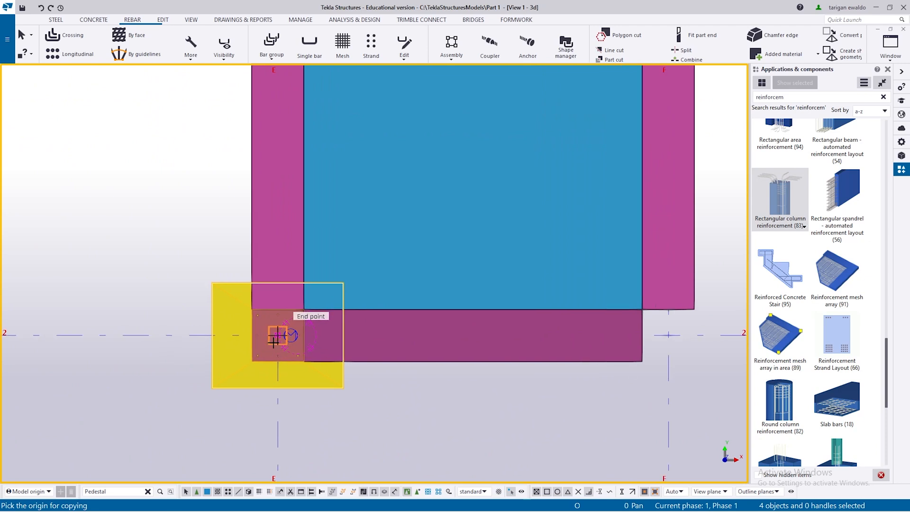
left_click(274, 338)
scroll(274, 337, "down", 3)
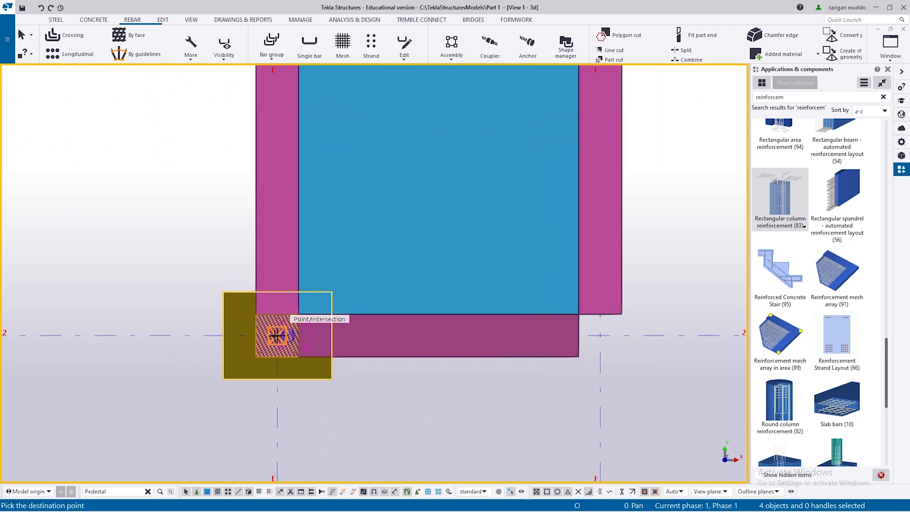
left_click(497, 336)
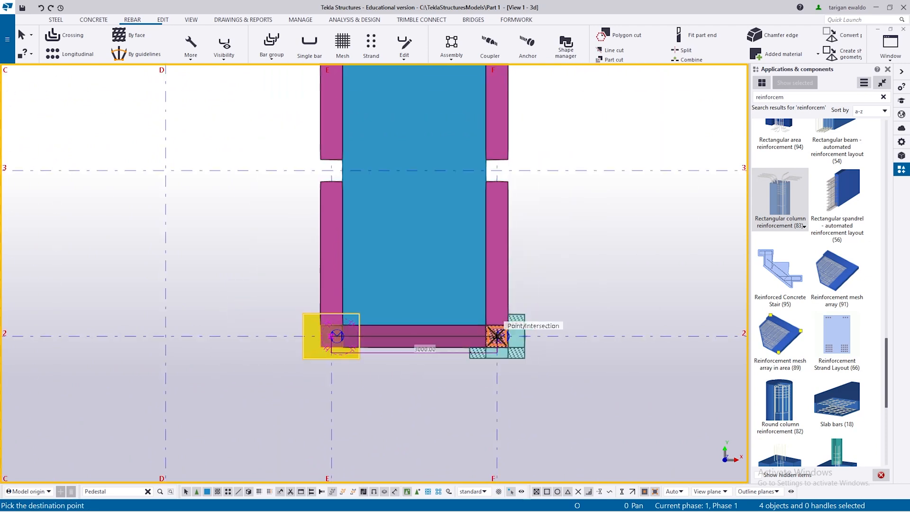
- Place further copies of the reinforced column assembly at F/3, E/3, F/4 and E/4, and end the copying
middle_click_drag(497, 113, 494, 210)
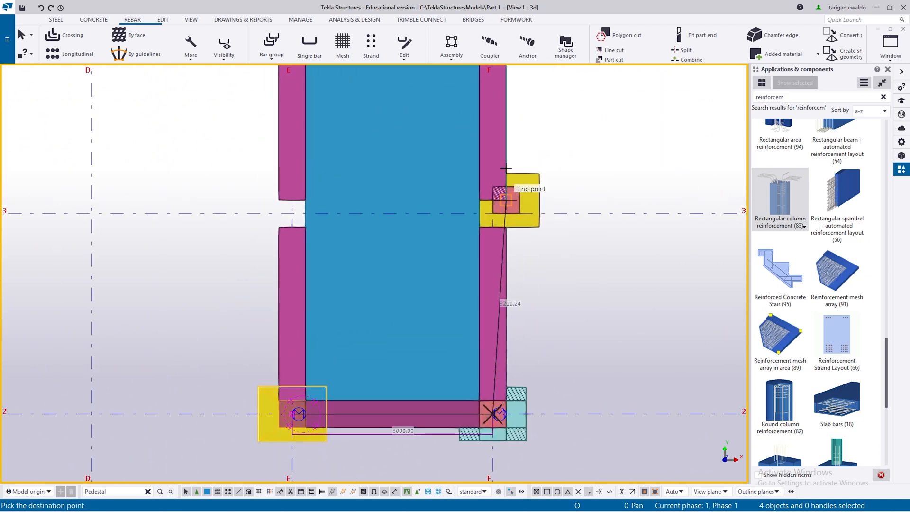
left_click(493, 217)
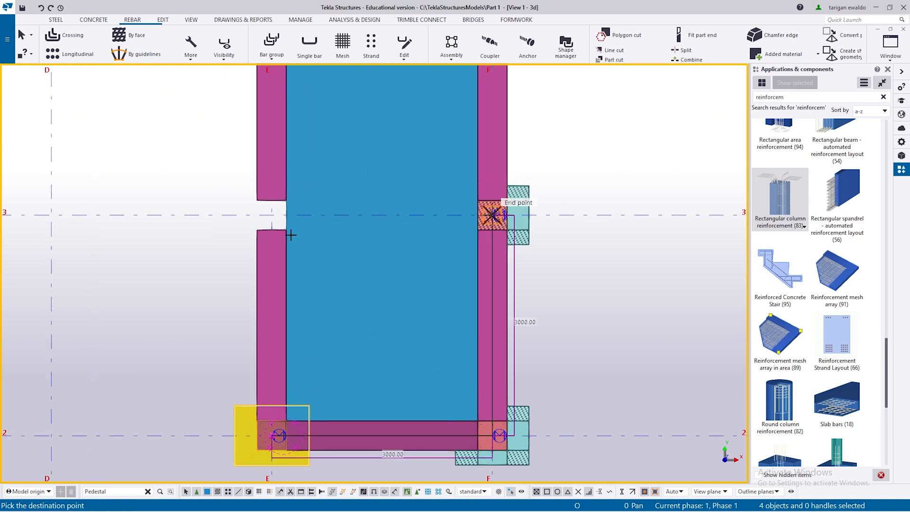
left_click(270, 216)
scroll(325, 138, "down", 3)
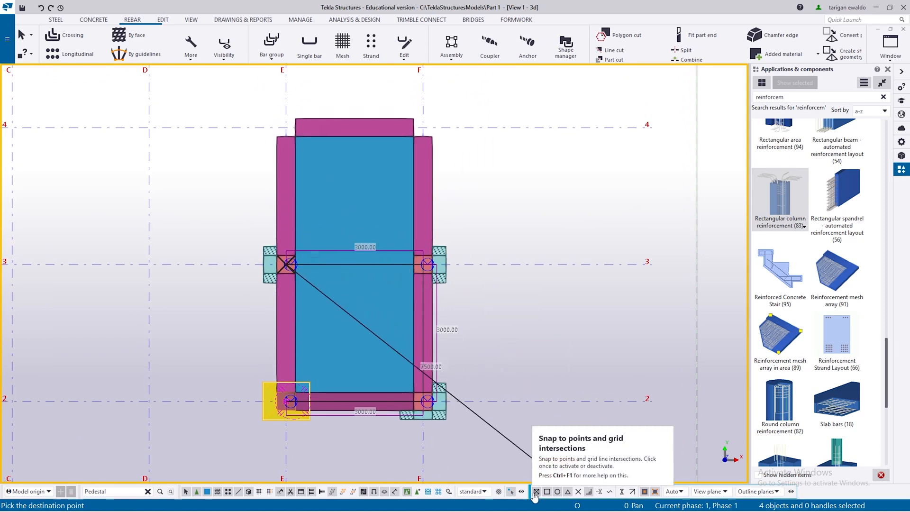
scroll(427, 88, "up", 3)
left_click(419, 140)
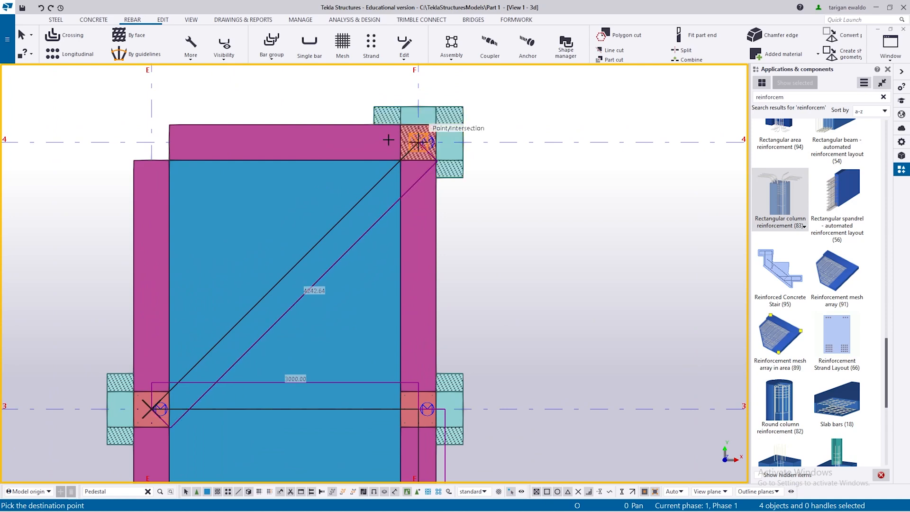
left_click(154, 141)
scroll(154, 142, "down", 3)
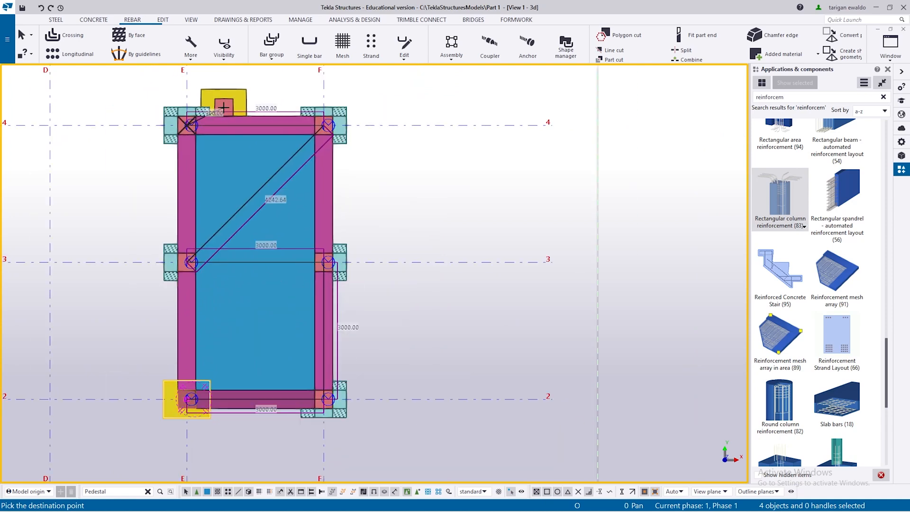
scroll(322, 164, "down", 3)
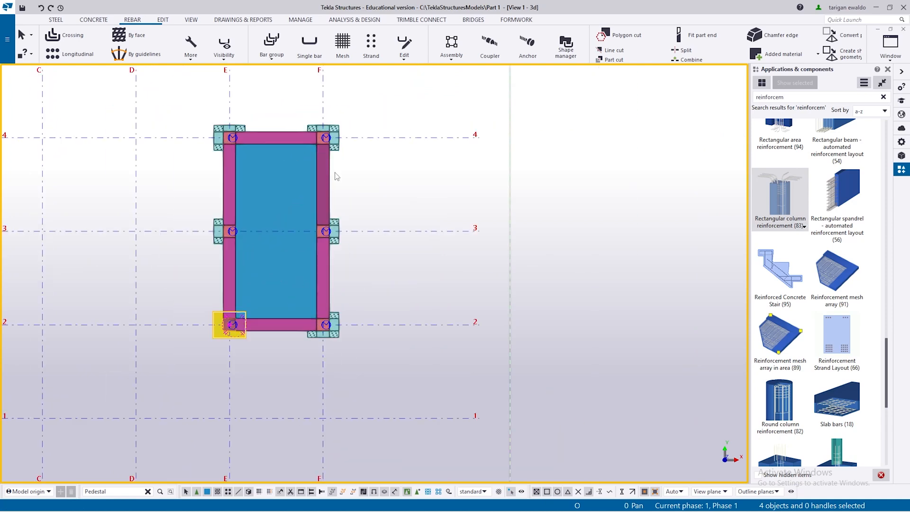
- Examine the copied columns, pedestals and footings with their reinforcement in 3D, in wireframe and rendered display modes
scroll(333, 269, "up", 2)
middle_click_drag(326, 315, 317, 189, "ctrl")
key("ctrl+2")
scroll(327, 292, "up", 2)
mouse_move(329, 296)
middle_mouse_down("ctrl")
mouse_move(147, 263)
mouse_move(297, 319)
middle_mouse_up("ctrl")
key("ctrl+2")
key("ctrl+3")
key("ctrl+4")
left_click(516, 360)
middle_click_drag(251, 348, 303, 349)
scroll(304, 348, "up", 1)
scroll(442, 217, "up", 1)
- Search the component catalog for "reinforceme"
left_click_drag(821, 98, 559, 109)
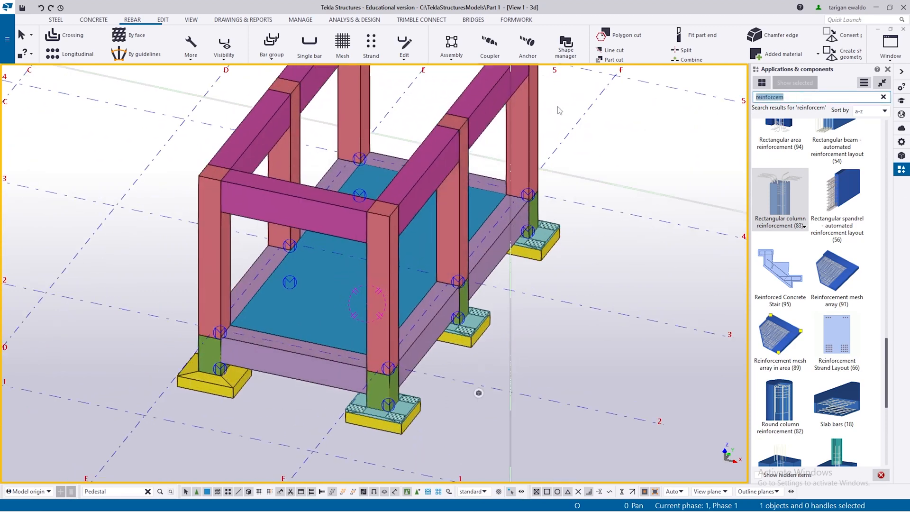
type("rein")
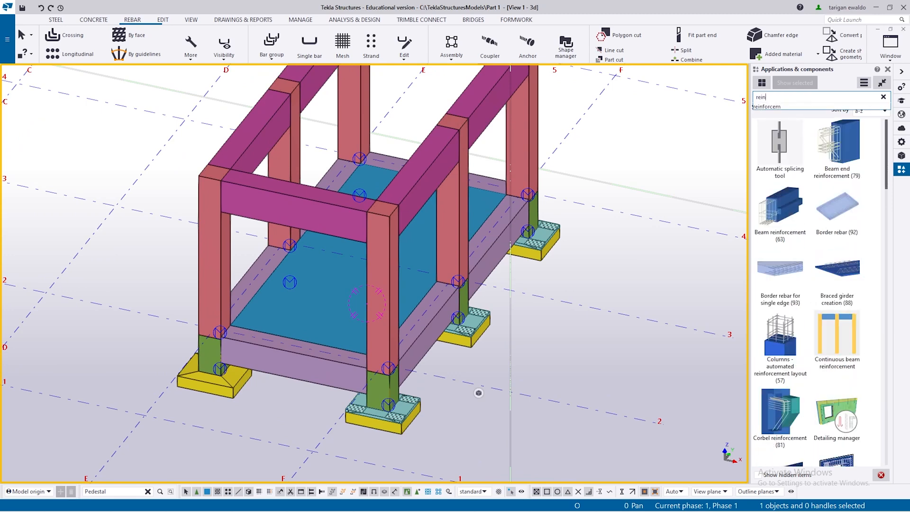
type("forceme")
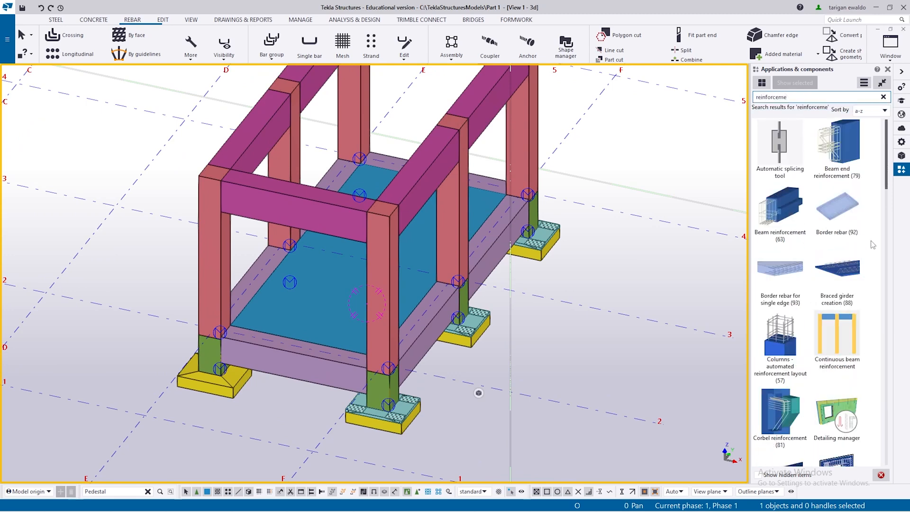
- Apply the Beam reinforcement (63) component with its standard settings to the upper beam between columns E/2 and F/2
left_click(782, 224)
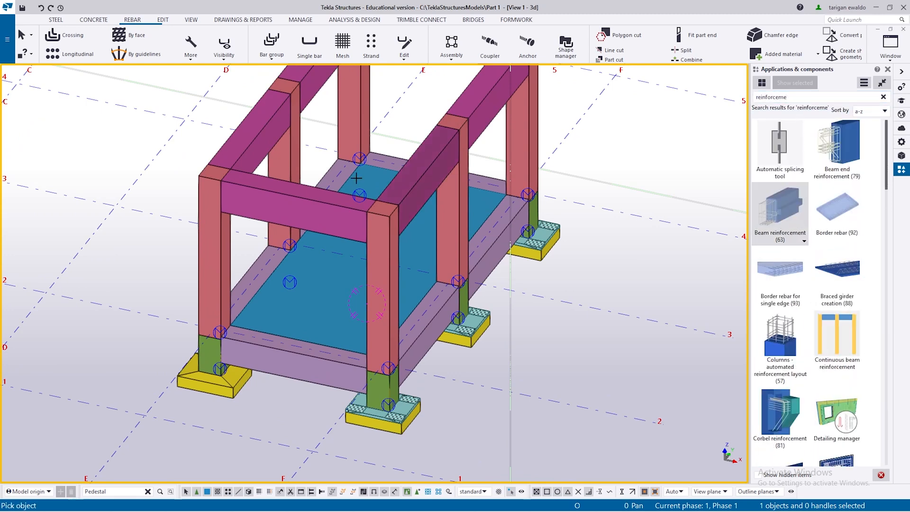
double_click(780, 223)
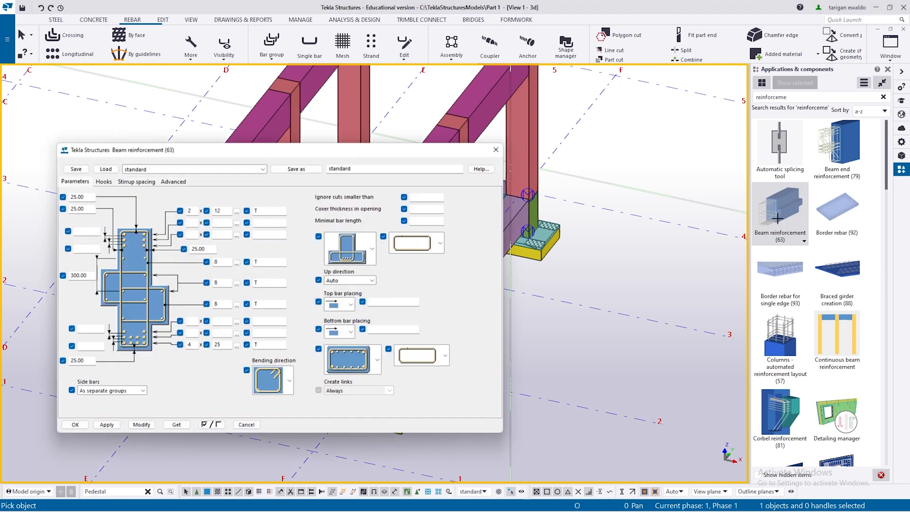
left_click_drag(349, 153, 527, 98)
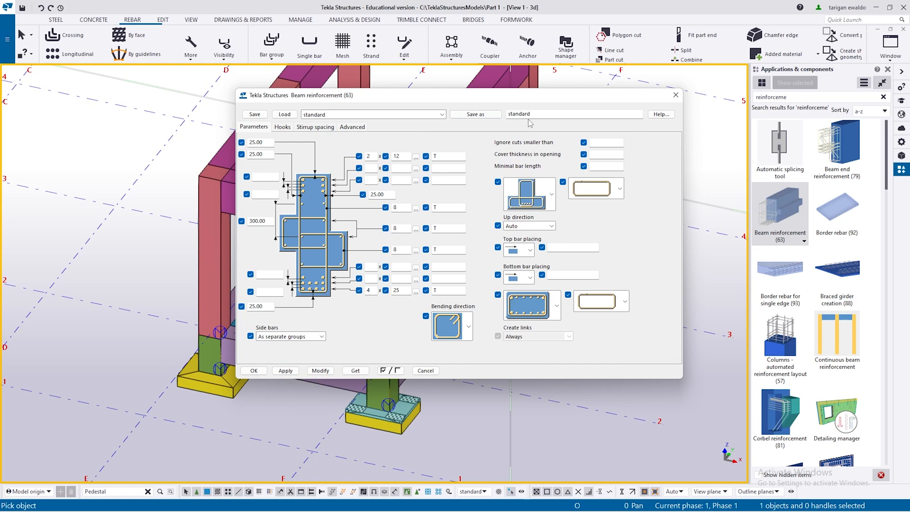
left_click_drag(494, 100, 661, 100)
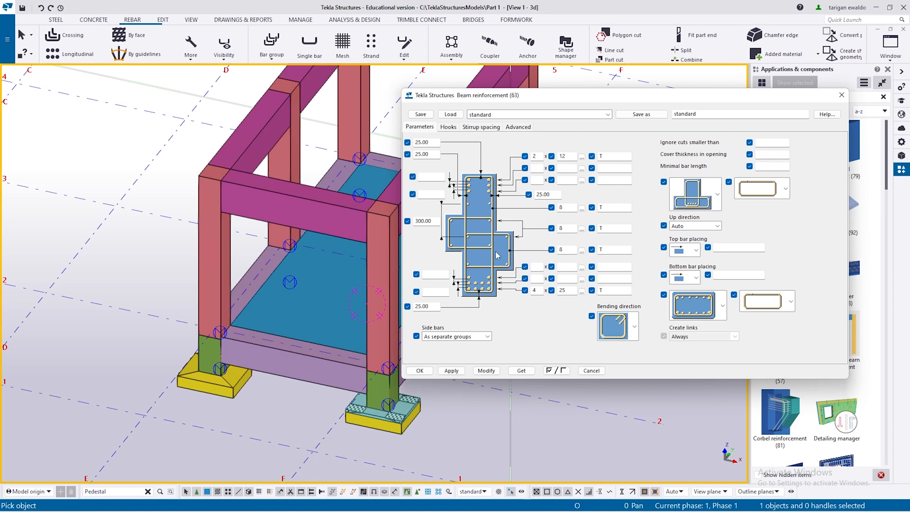
left_click_drag(551, 98, 412, 289)
left_click(703, 288)
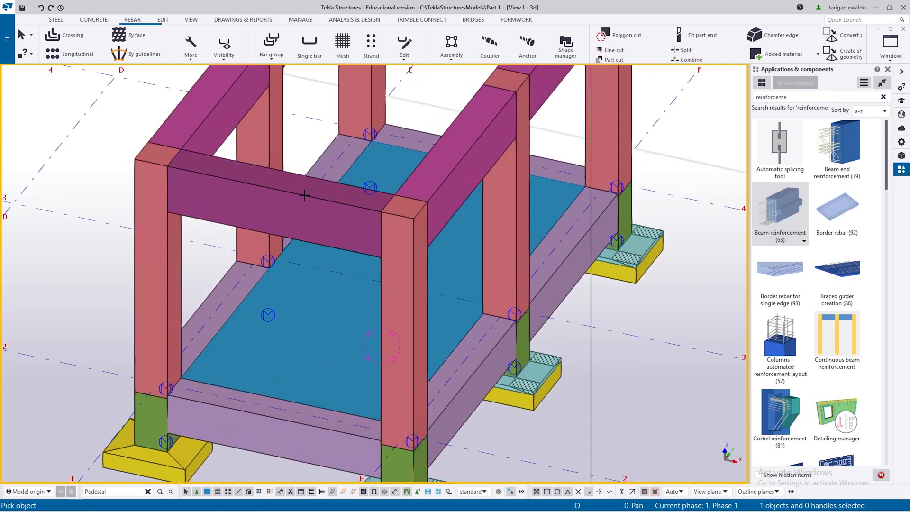
left_click(327, 209)
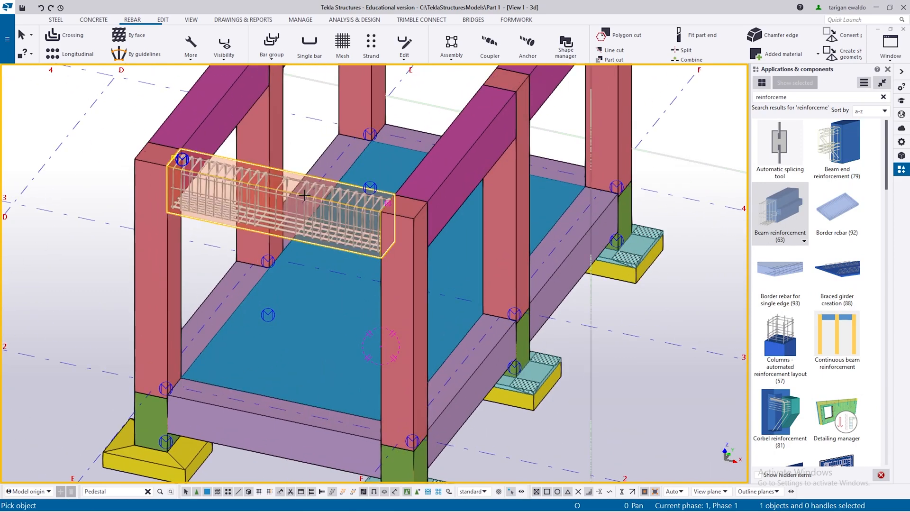
scroll(284, 211, "up", 4)
scroll(254, 209, "up", 4)
key("Escape")
- Show the model parts in wireframe so the beam's new reinforcement cage can be inspected
middle_click_drag(212, 214, 278, 197, "ctrl")
scroll(261, 206, "down", 1)
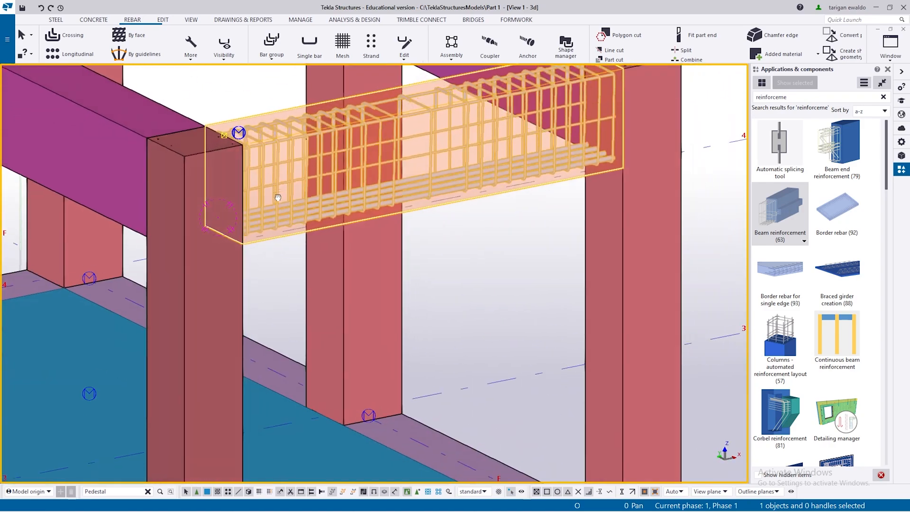
scroll(288, 140, "up", 3)
left_click(559, 292)
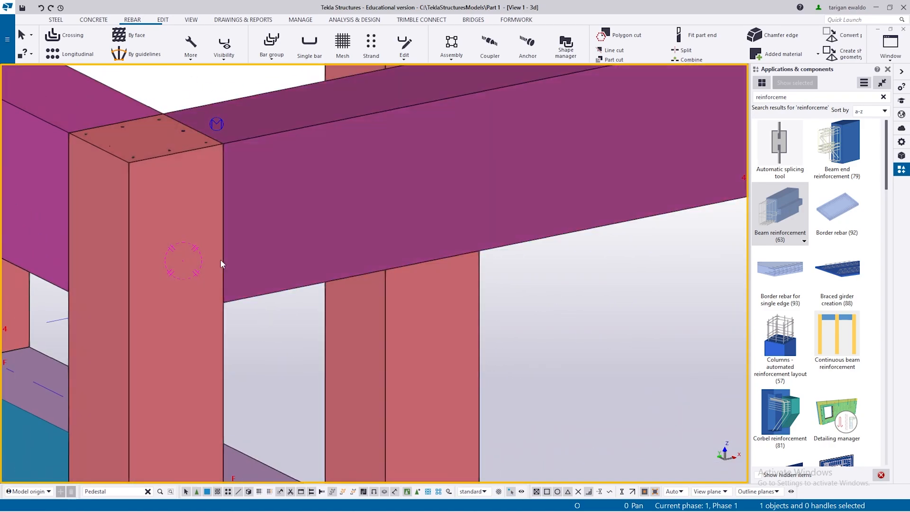
key("ctrl+2")
middle_click_drag(441, 249, 459, 281, "ctrl")
scroll(459, 281, "down", 1)
scroll(295, 286, "down", 8)
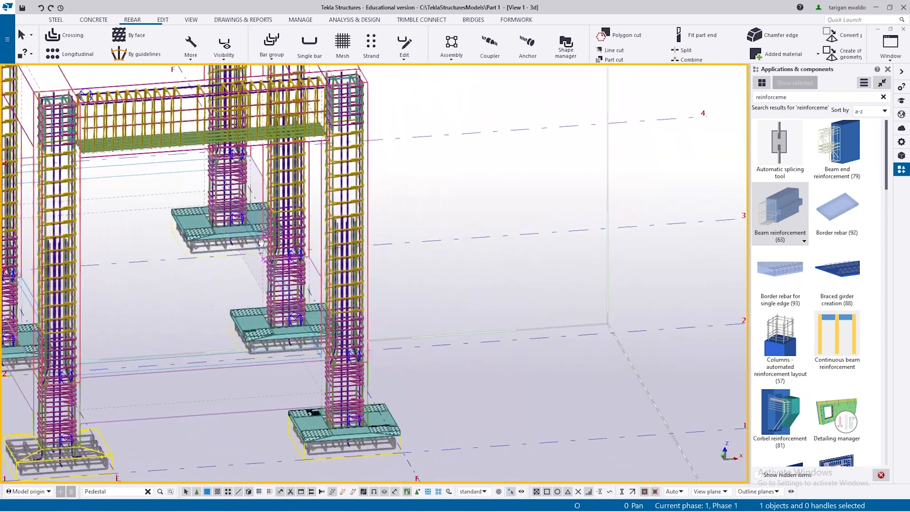
- Select the lower columns, pedestals, footings and ground-level parts together and hide them, isolating the reinforced upper beam
middle_click_drag(278, 227, 258, 223)
middle_click_drag(301, 252, 259, 226, "ctrl")
left_click_drag(393, 155, 95, 323)
right_click(201, 216)
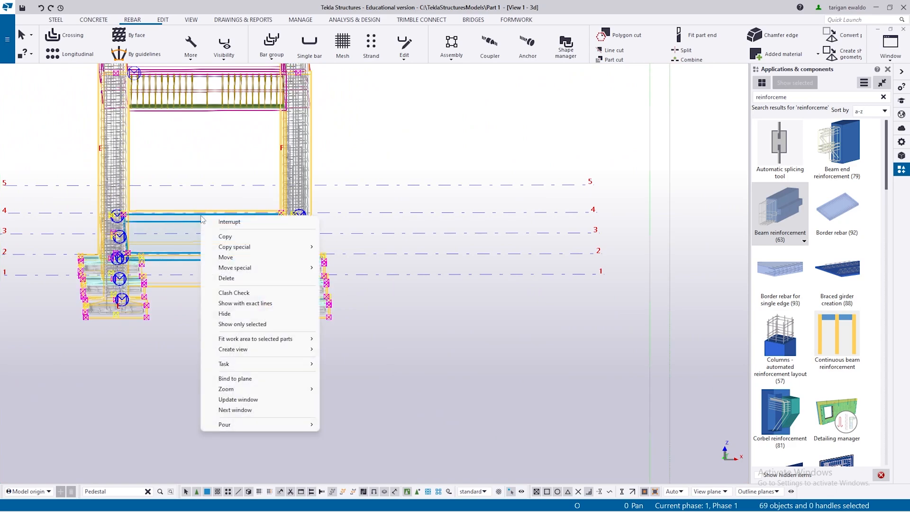
left_click(246, 314)
middle_click_drag(155, 82, 199, 219)
middle_click_drag(199, 219, 274, 265, "ctrl")
scroll(201, 244, "up", 6)
left_click(273, 264)
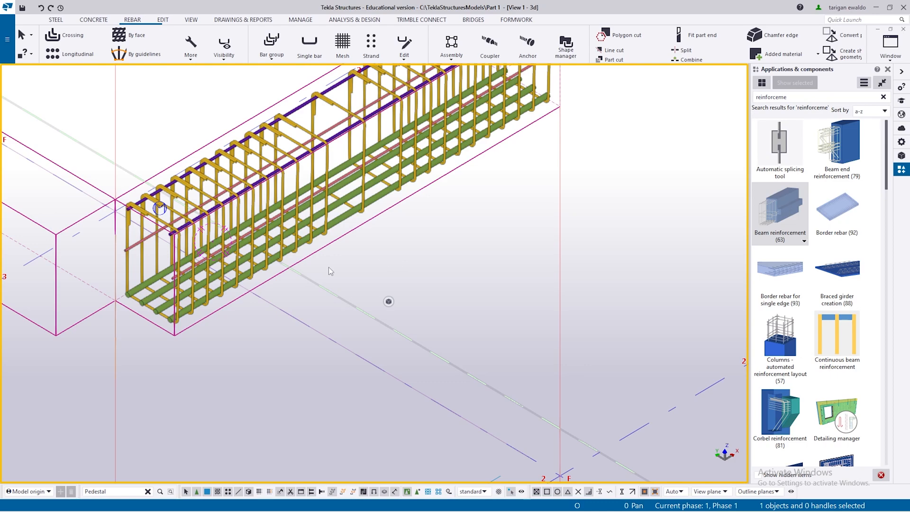
- Open the beam reinforcement's settings, set its top bars to 4 bars of 10 mm diameter and apply the change
middle_click_drag(313, 239, 469, 268, "ctrl")
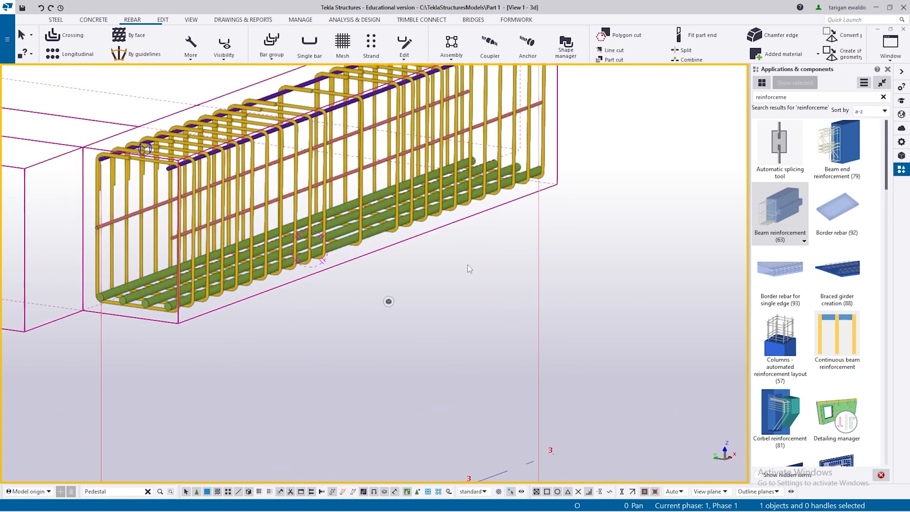
middle_click_drag(419, 249, 426, 268, "ctrl")
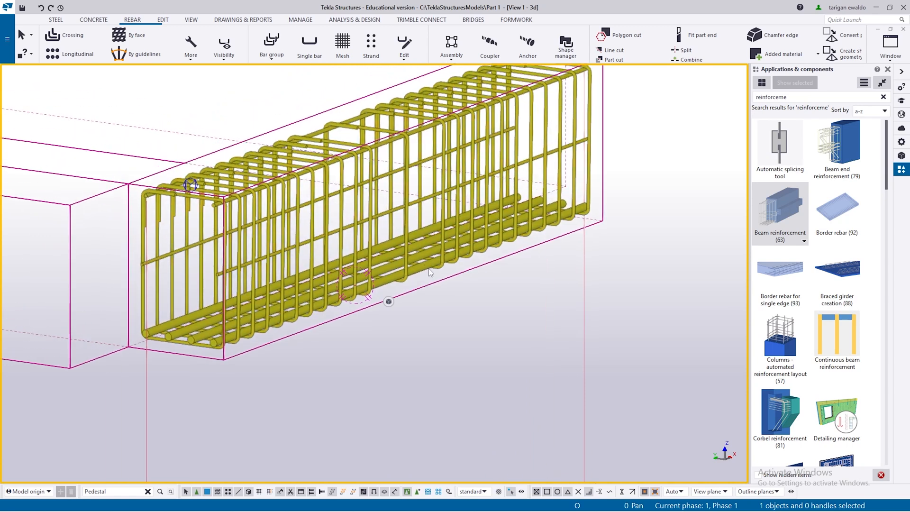
double_click(431, 260)
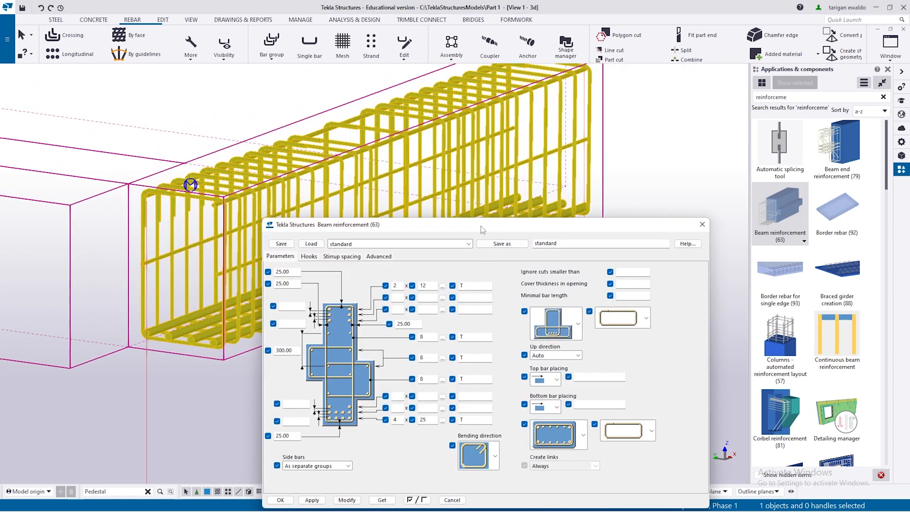
left_click_drag(482, 230, 728, 158)
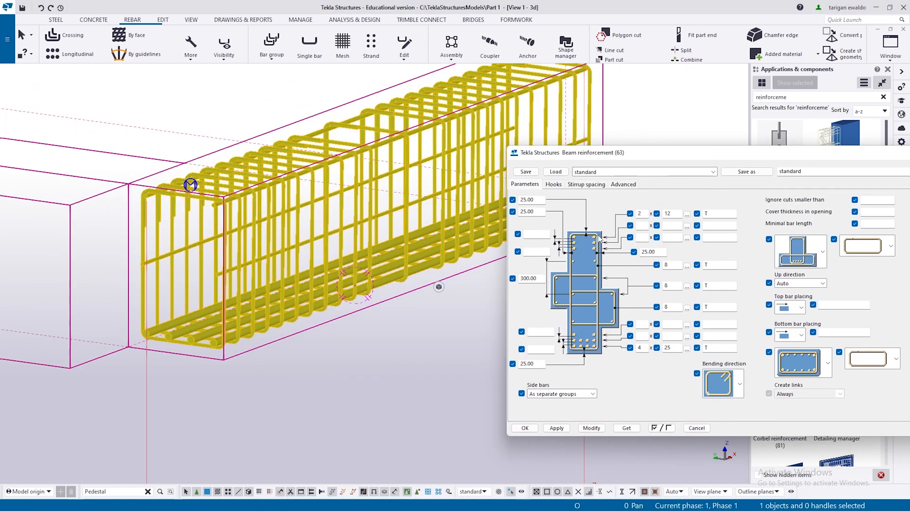
double_click(644, 214)
type("4")
double_click(668, 214)
type("10")
left_click(591, 429)
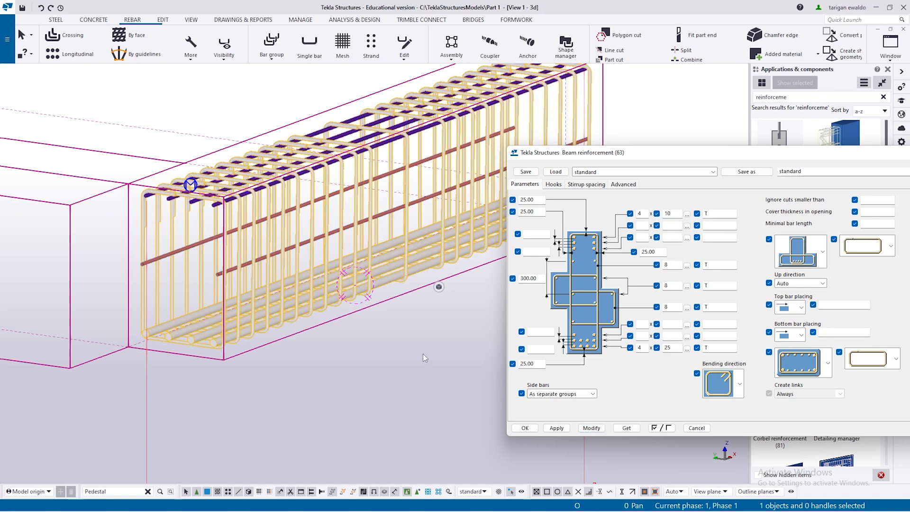
- Set the beam's bottom bars to 3 bars of 10 mm diameter and apply the change
double_click(669, 349)
type("10")
left_click(592, 428)
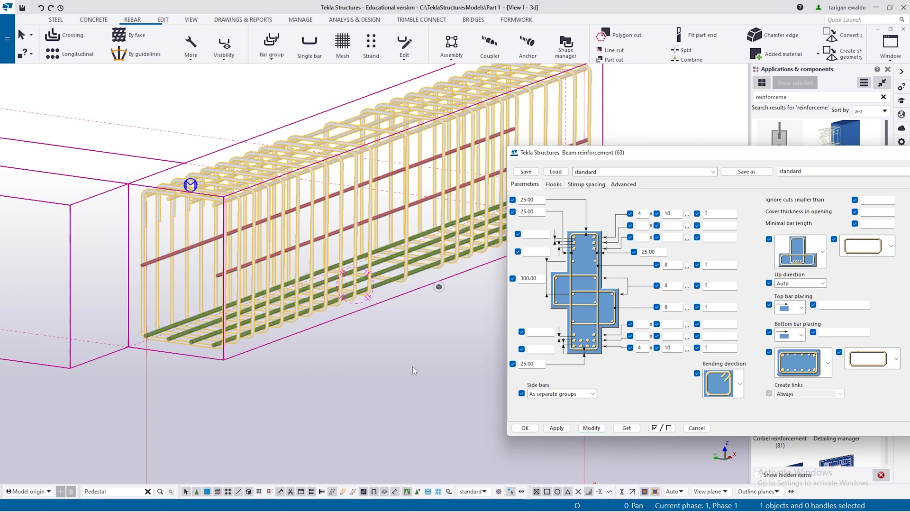
double_click(647, 348)
type("3")
left_click(591, 428)
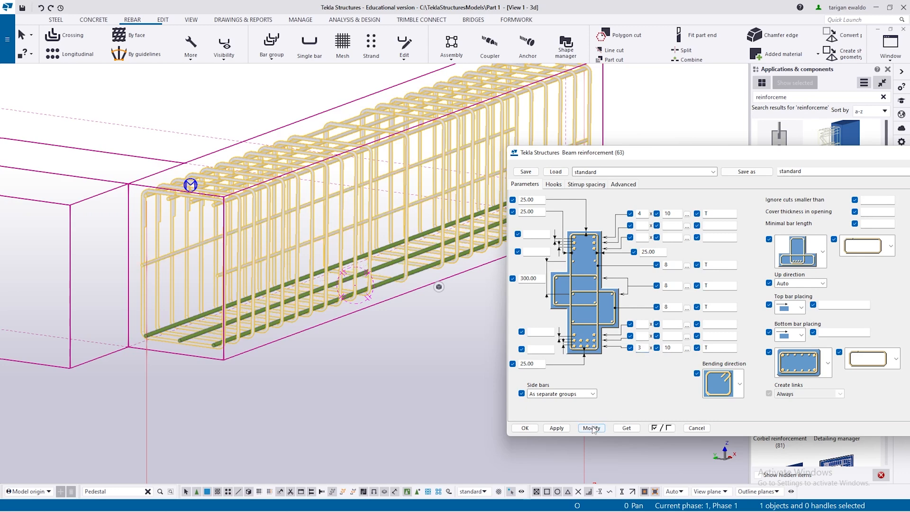
left_click(346, 386)
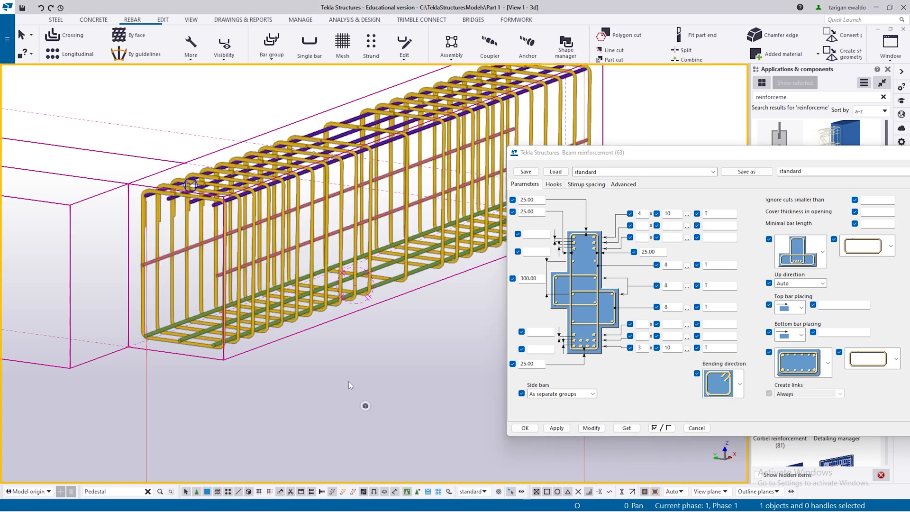
- Try to set the beam's side bar diameter to 10 mm
double_click(673, 286)
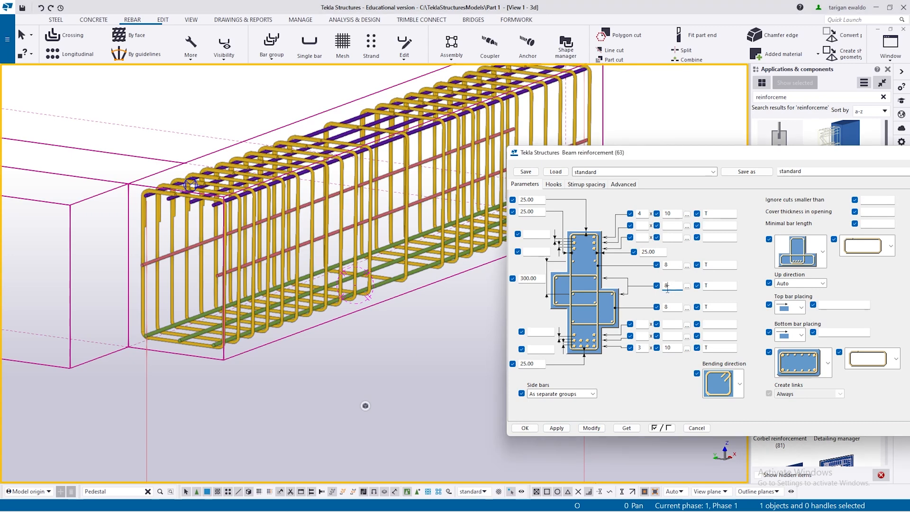
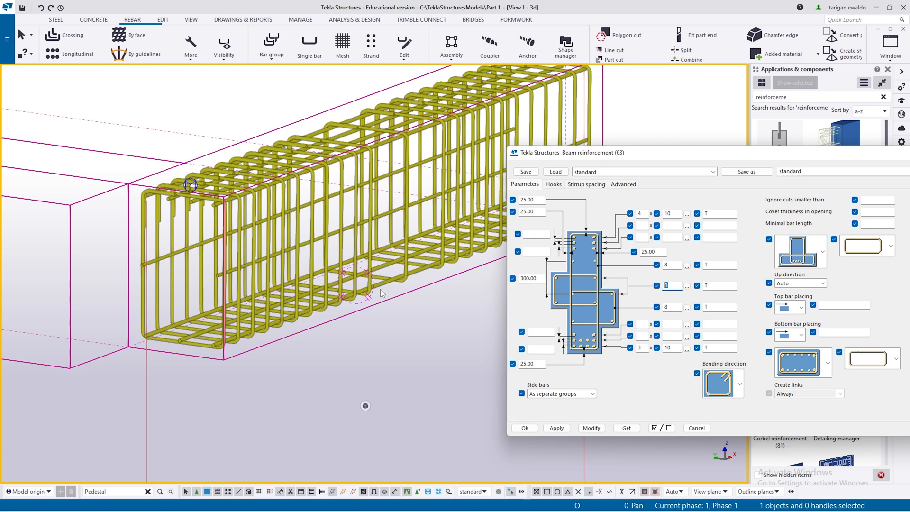
middle_click_drag(351, 229, 398, 249)
left_click(675, 286)
key("BackSpace")
type("10")
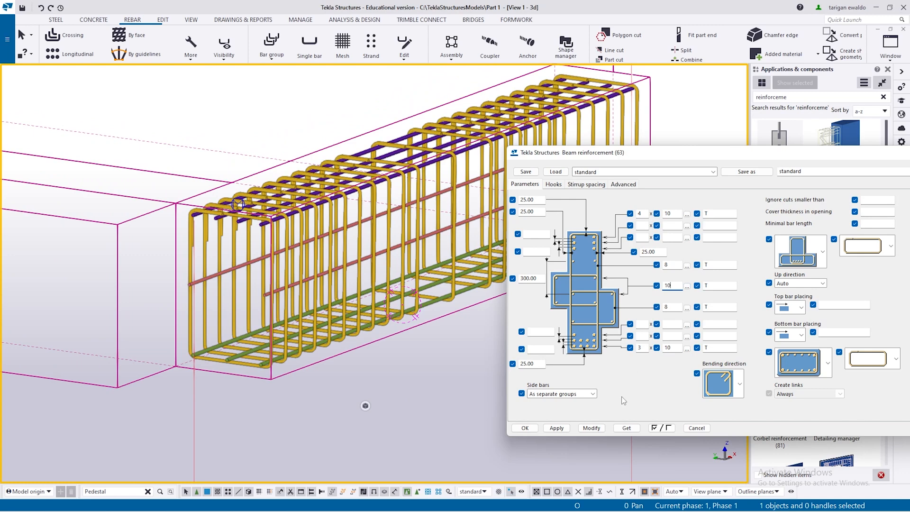
left_click(592, 428)
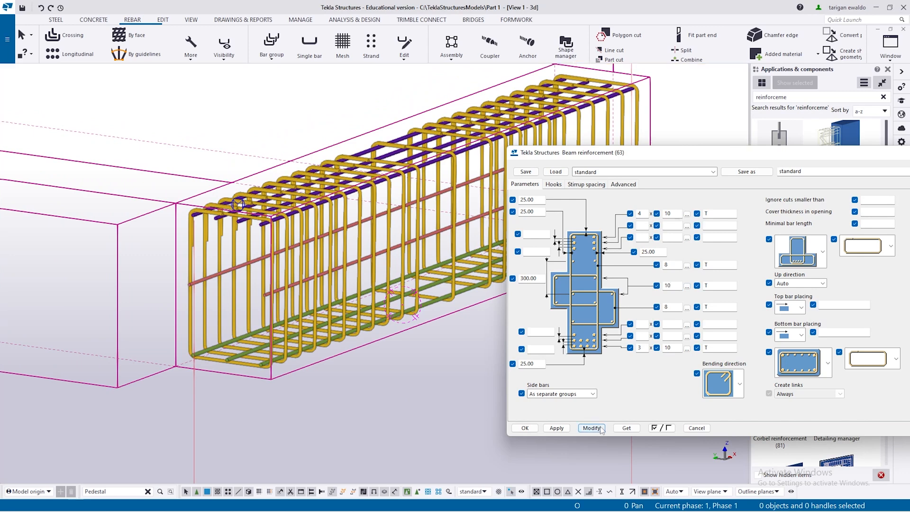
- Reselect the beam reinforcement, set its side bar diameter to 10 mm and apply the change
double_click(371, 254)
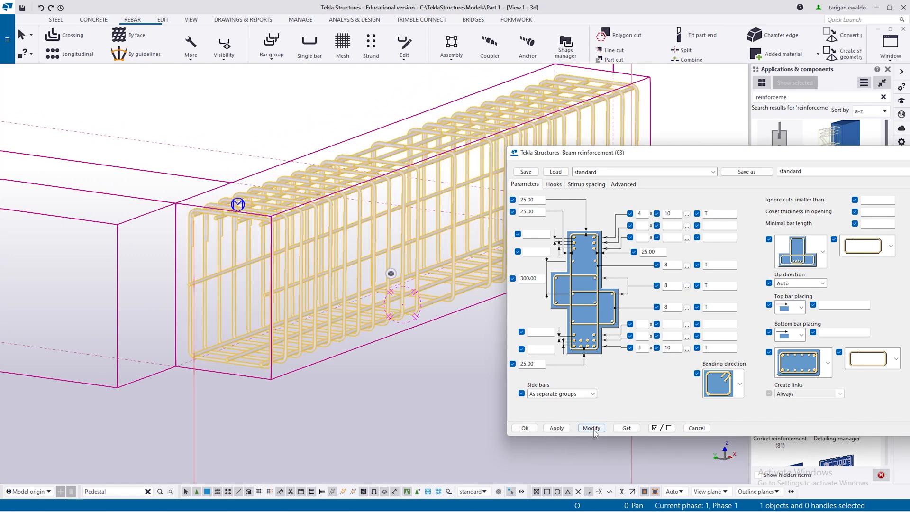
double_click(676, 286)
type("10")
left_click(591, 427)
left_click(361, 403)
scroll(354, 343, "down", 1)
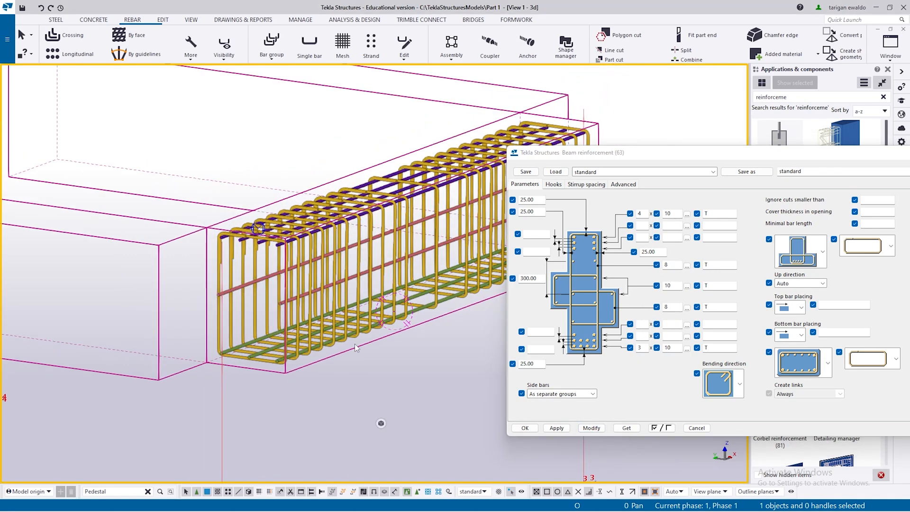
- Choose the custom hook shape for the start and end of the beam's bottom and top first-row bars
left_click(554, 185)
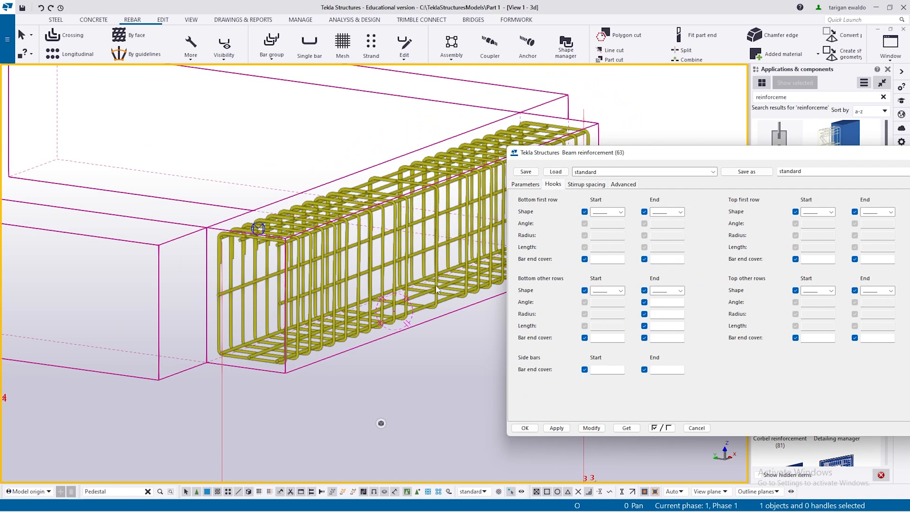
scroll(295, 294, "up", 2)
middle_click_drag(294, 295, 262, 305)
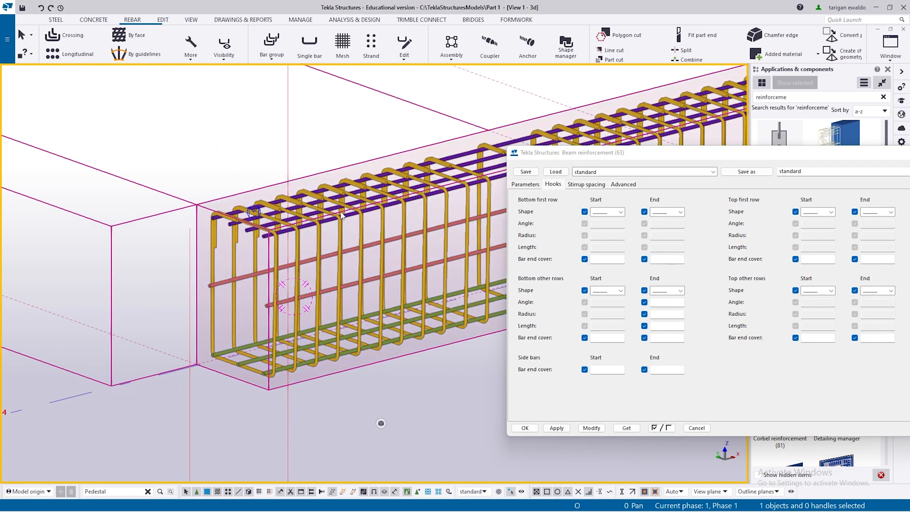
left_click(606, 212)
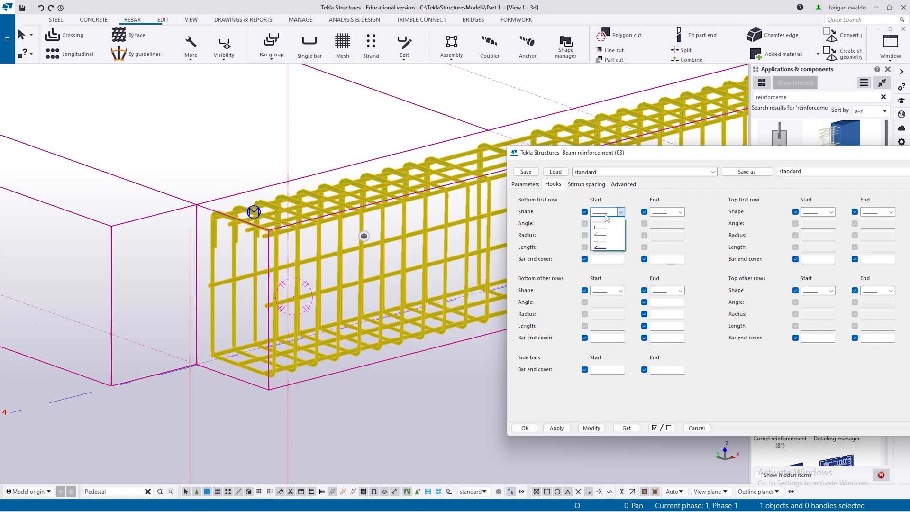
left_click(607, 247)
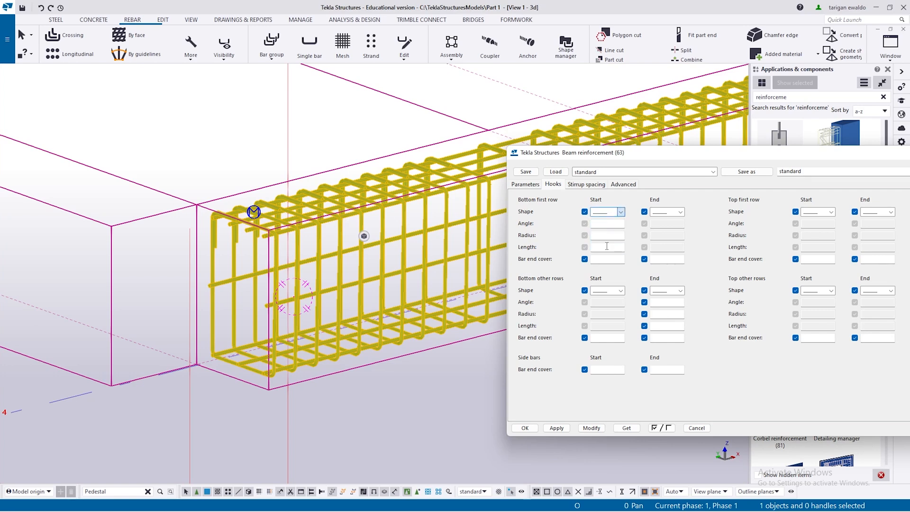
left_click(680, 212)
left_click(662, 247)
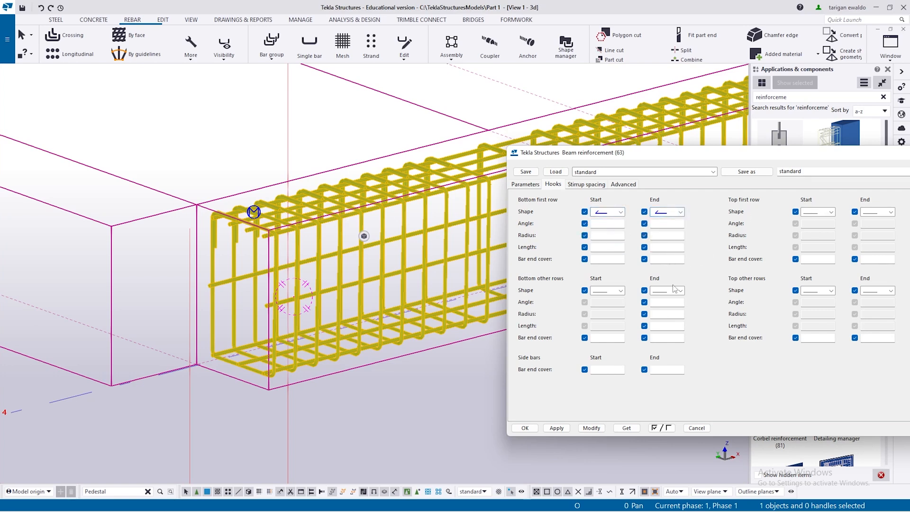
left_click(814, 215)
left_click(813, 246)
left_click(891, 212)
left_click(869, 247)
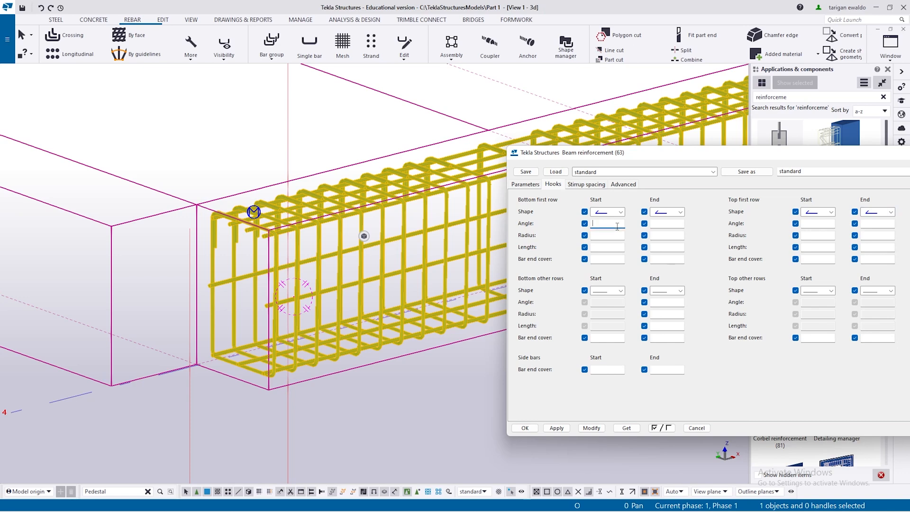
- Set the start and end hook angles of the bottom and top first rows to 90 degrees
type("90")
left_click(663, 223)
type("9090")
left_click(877, 223)
type("90")
- Set the start and end hook radii of the bottom and top first rows to 5 mm
left_click(604, 235)
type("5")
left_click(667, 236)
type("5")
left_click(818, 235)
type("5")
left_click(862, 237)
type("5")
- Set all four first-row hook lengths to 75 mm and apply the hooks to the beam reinforcement
left_click(604, 248)
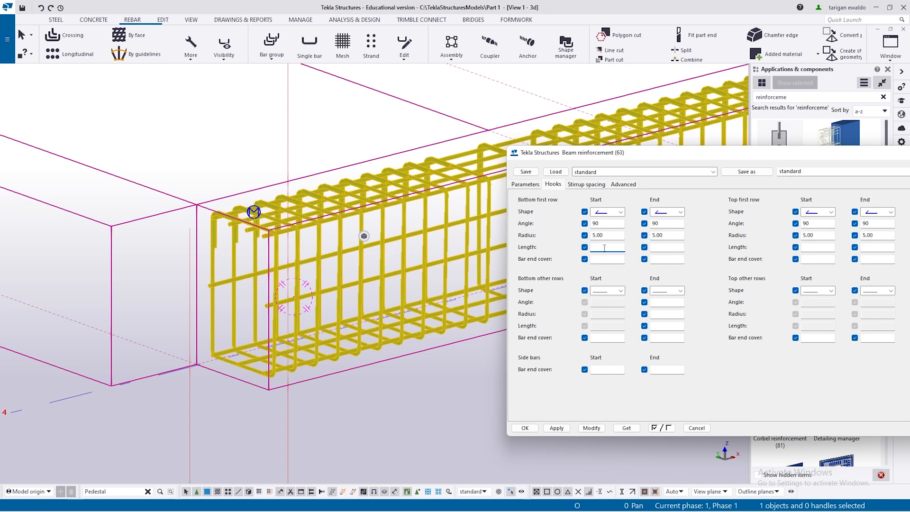
type("75")
left_click(666, 247)
type("75")
left_click(818, 247)
type("75")
left_click(877, 247)
type("75")
left_click(591, 428)
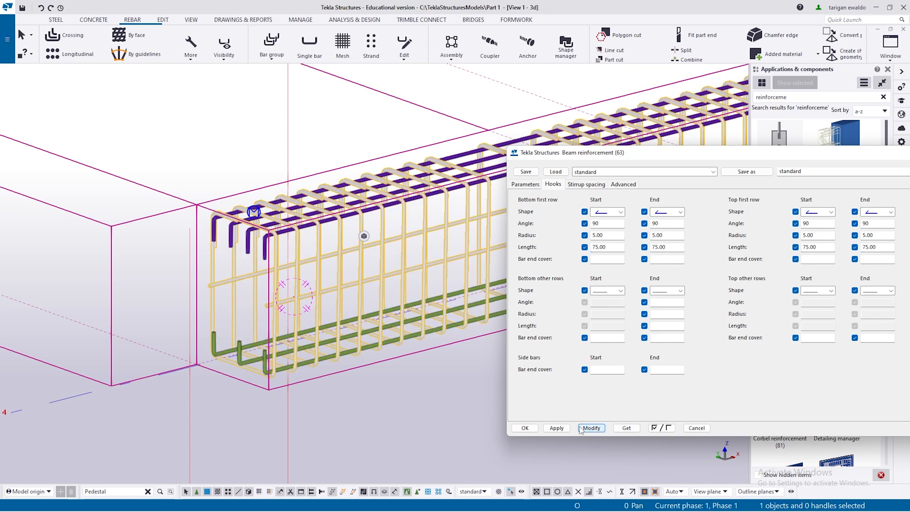
scroll(247, 255, "up", 5)
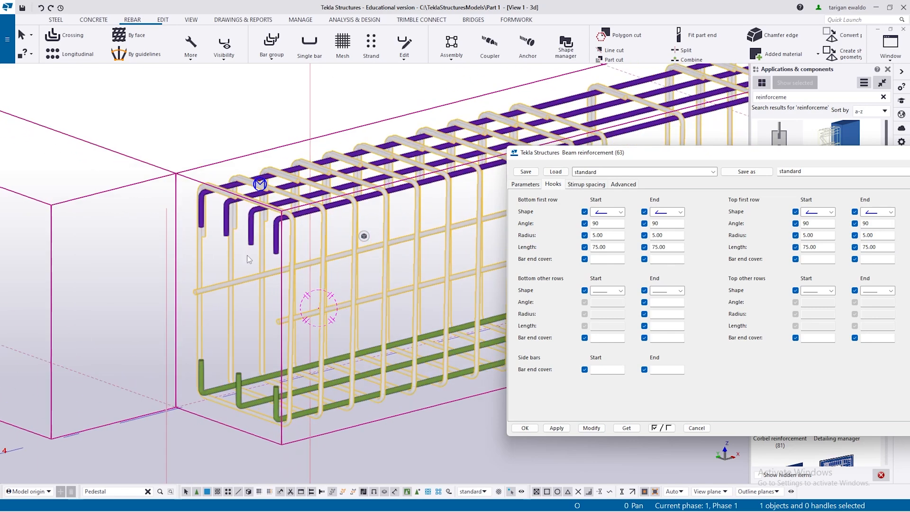
scroll(273, 231, "up", 2)
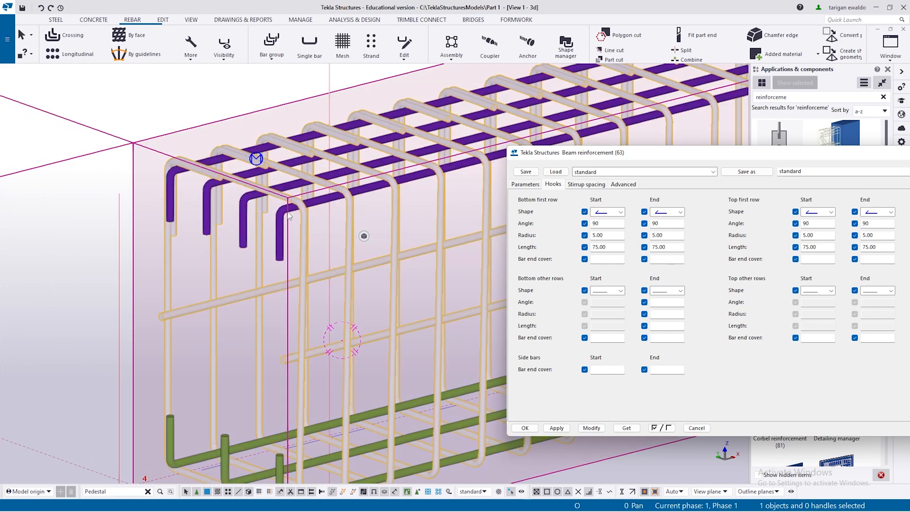
- Set the bar end cover at the start of the side bars to -1000 mm and apply it to the beam reinforcement
scroll(262, 273, "down", 4)
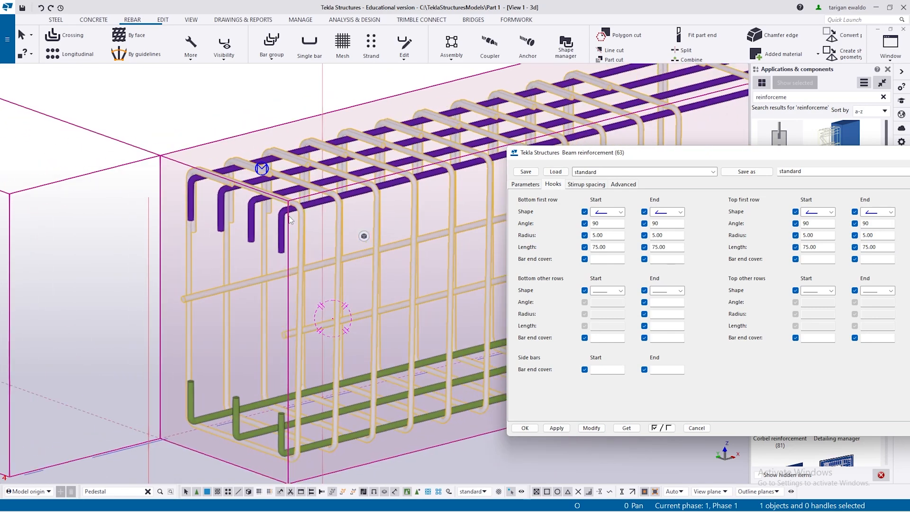
scroll(261, 272, "down", 1)
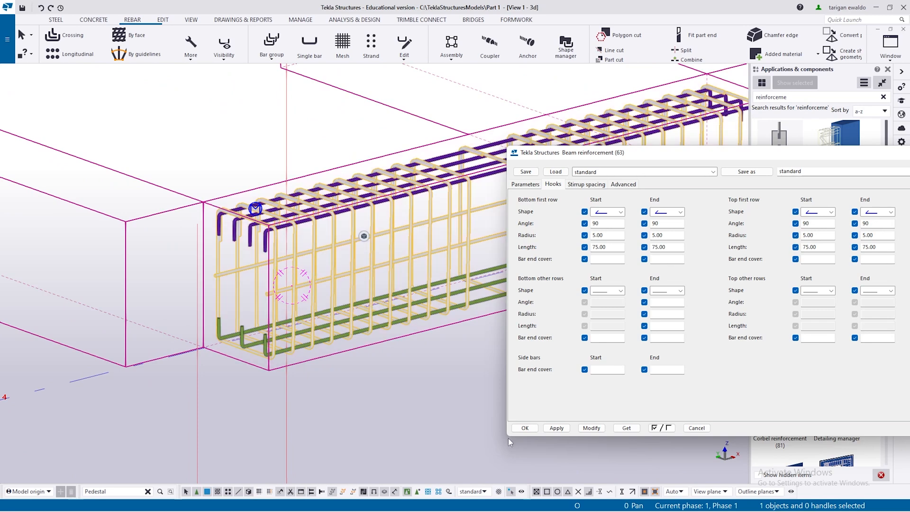
scroll(309, 285, "up", 2)
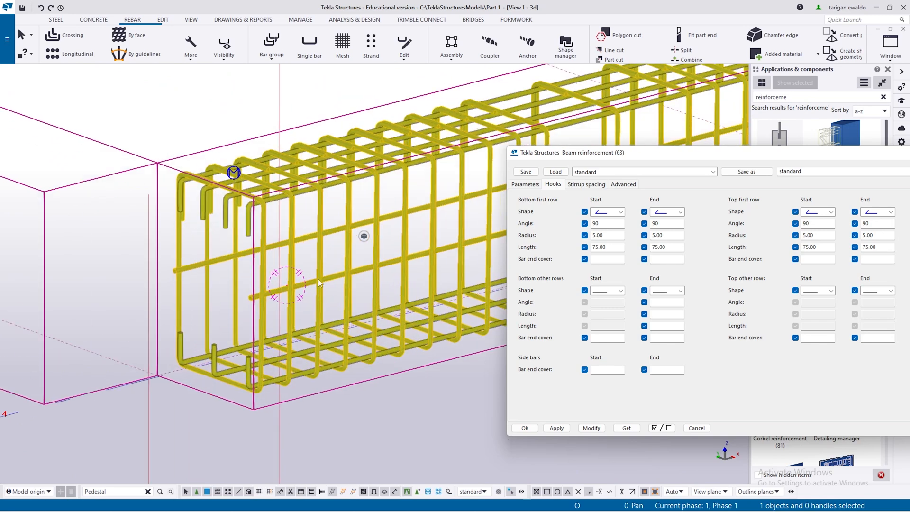
left_click(607, 369)
type("1000")
left_click(591, 428)
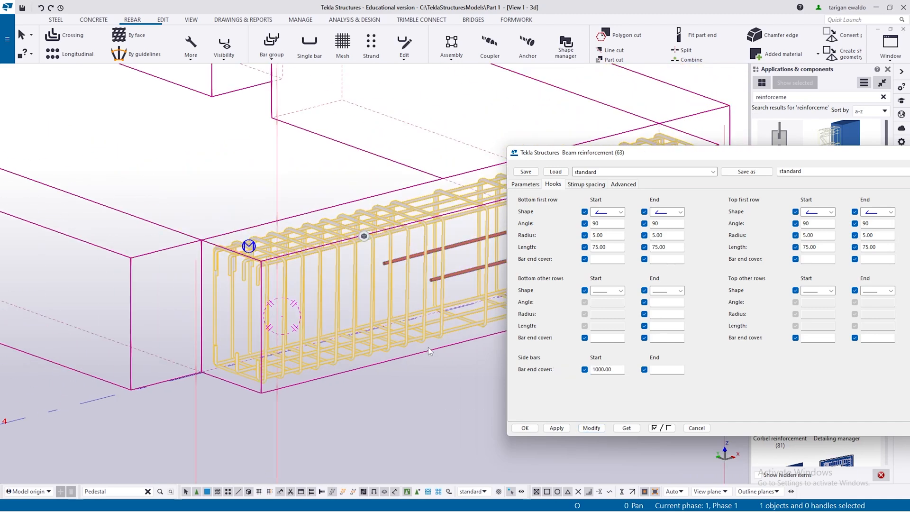
scroll(321, 319, "down", 1)
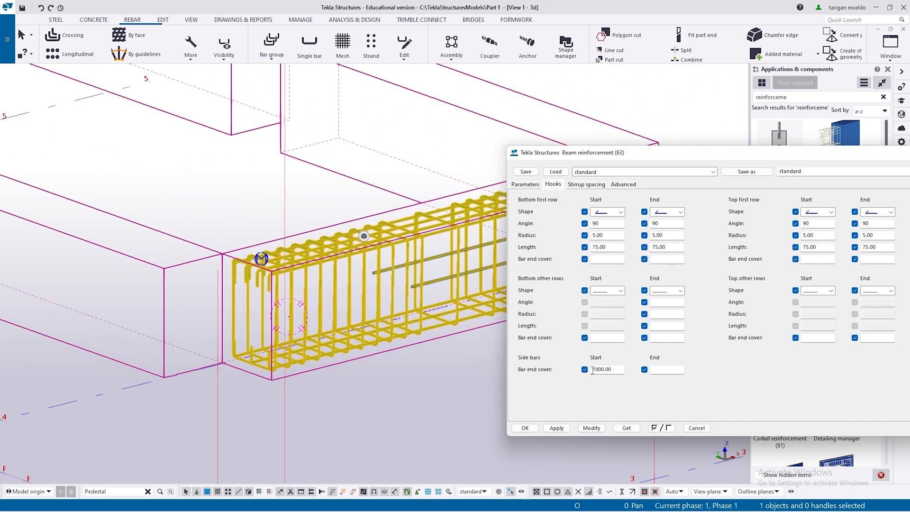
type("-")
left_click(599, 428)
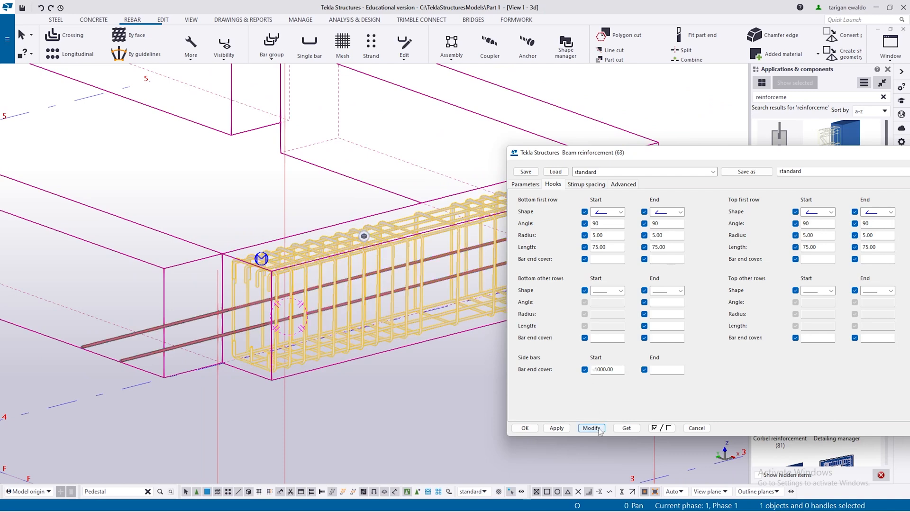
- Set the bar end cover at the end of the side bars to -1000 mm, apply it, and accept the reinforcement settings
left_click(653, 369)
scroll(348, 297, "up", 2)
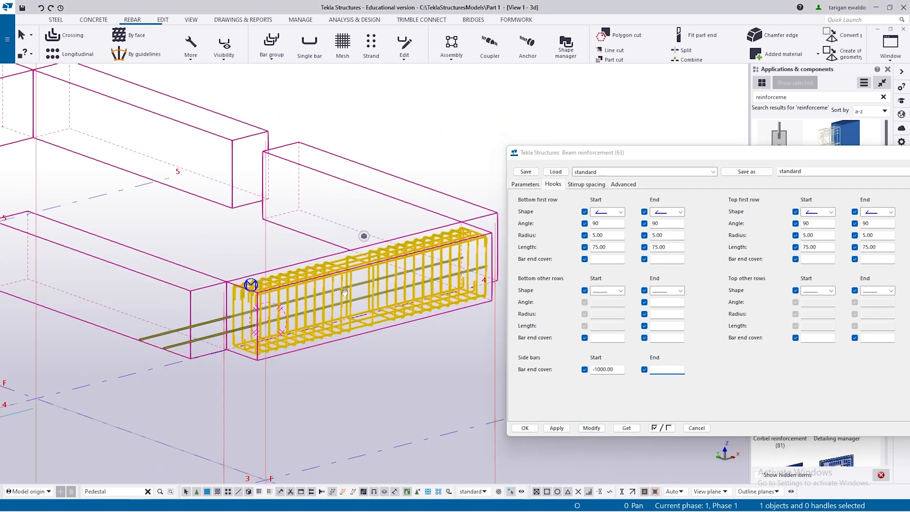
left_click(654, 370)
type("1000")
left_click(592, 428)
left_click(654, 372)
type("-")
left_click(592, 428)
scroll(276, 312, "down", 2)
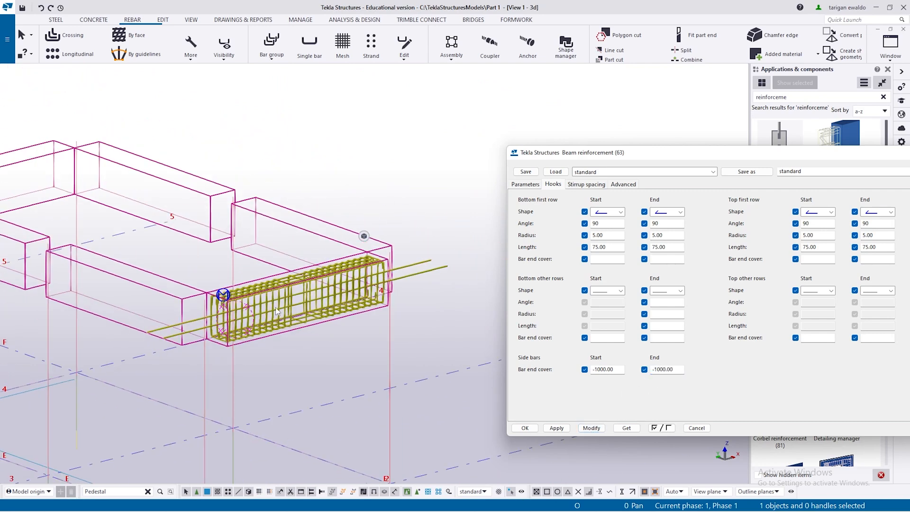
scroll(212, 316, "up", 3)
scroll(212, 317, "up", 3)
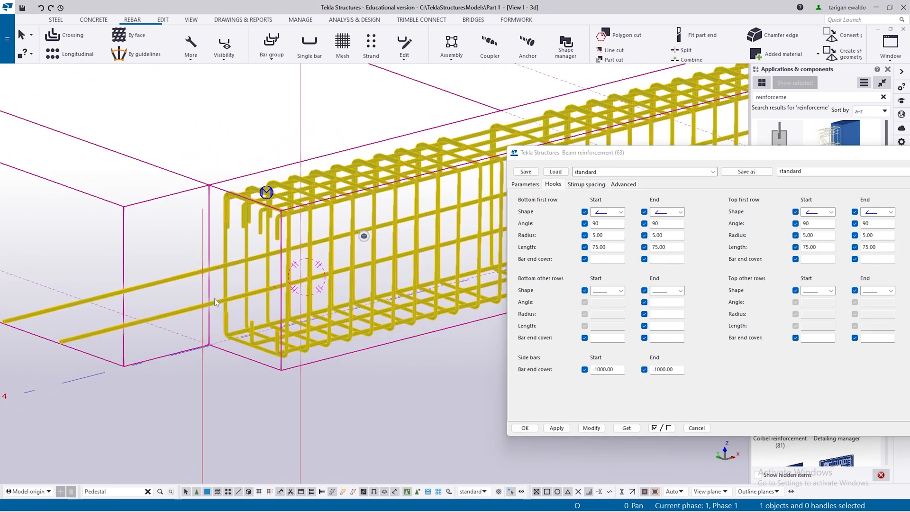
scroll(214, 298, "down", 3)
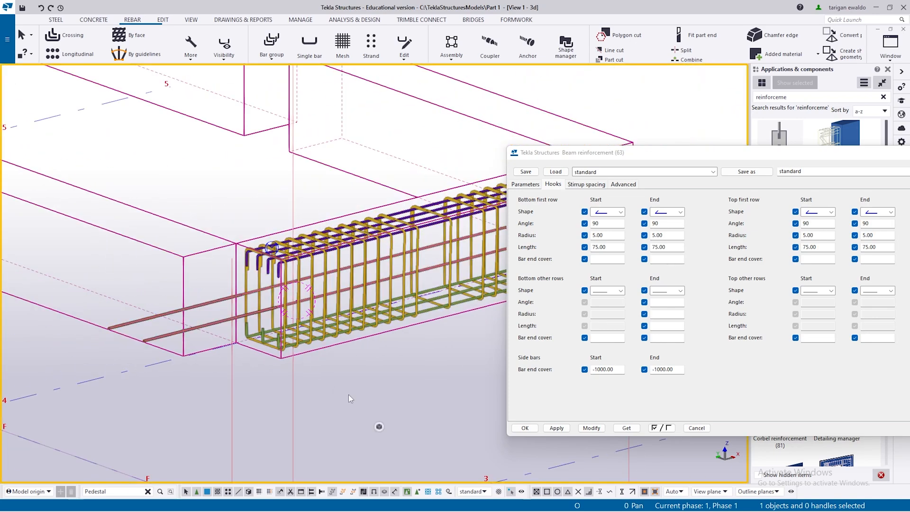
scroll(348, 398, "up", 3)
scroll(348, 398, "down", 2)
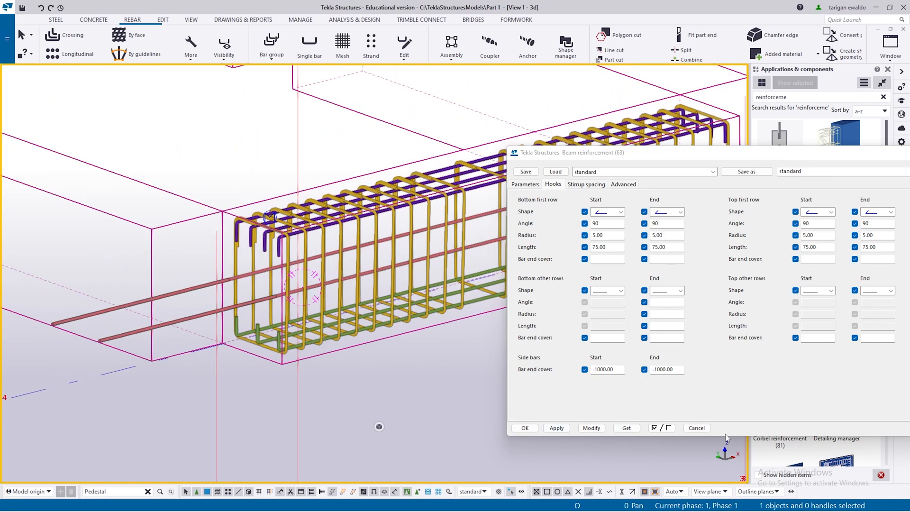
left_click(525, 428)
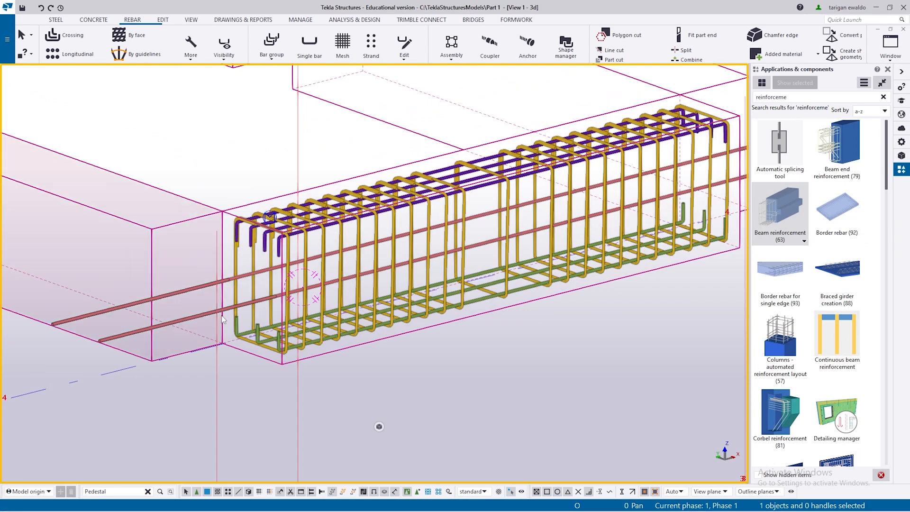
left_click(264, 286)
scroll(417, 387, "down", 2)
left_click(388, 355)
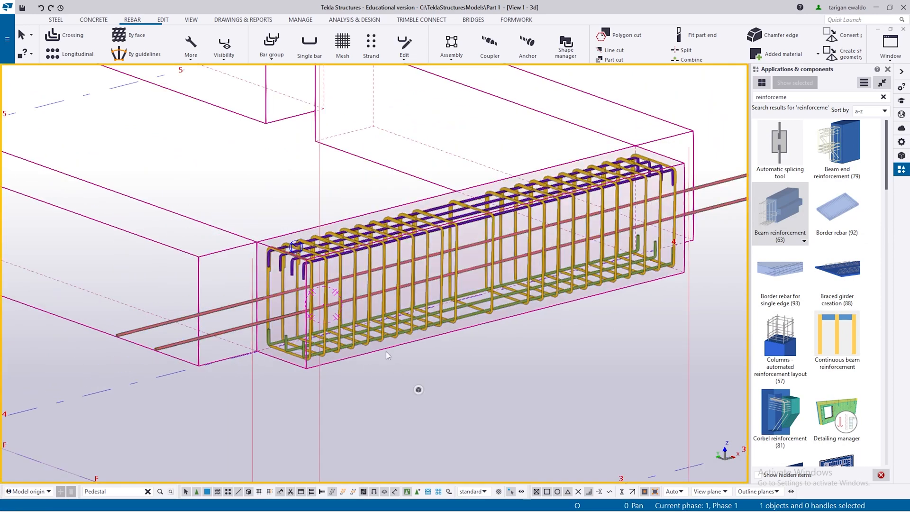
scroll(252, 326, "up", 2)
left_click(245, 327)
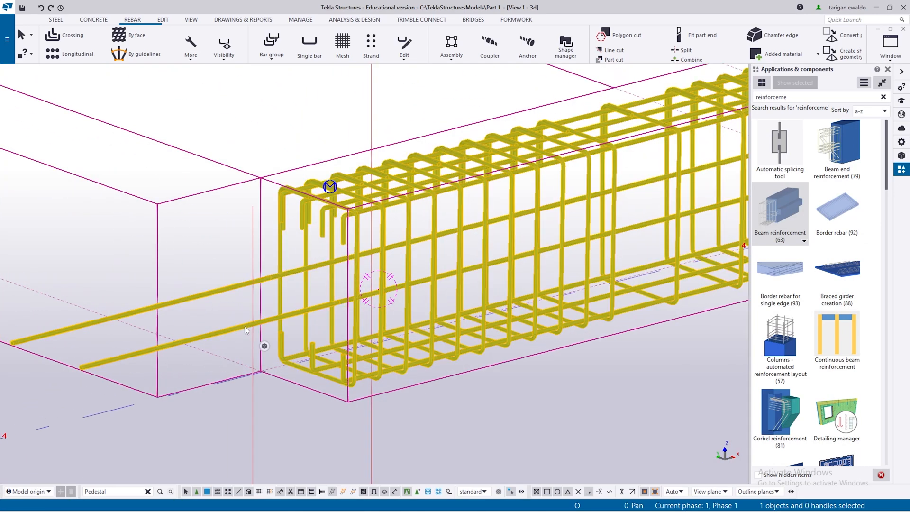
scroll(455, 326, "down", 2)
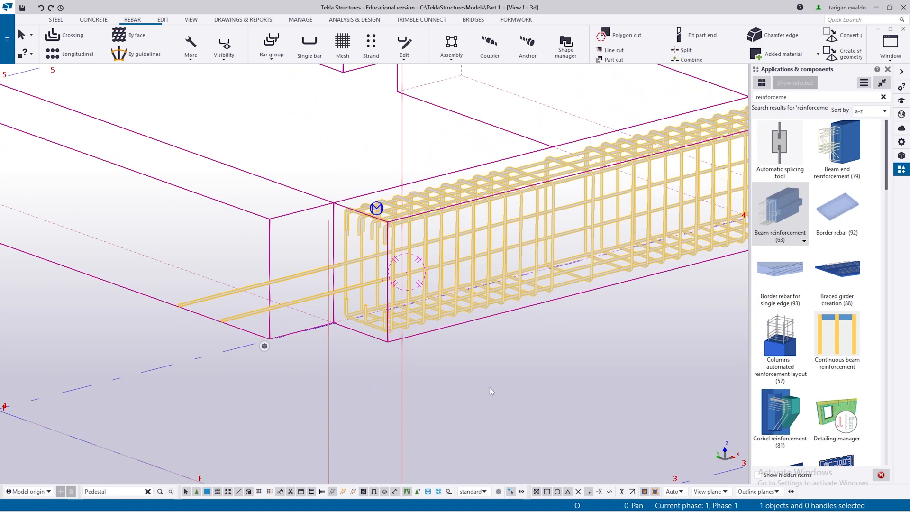
scroll(470, 352, "up", 1)
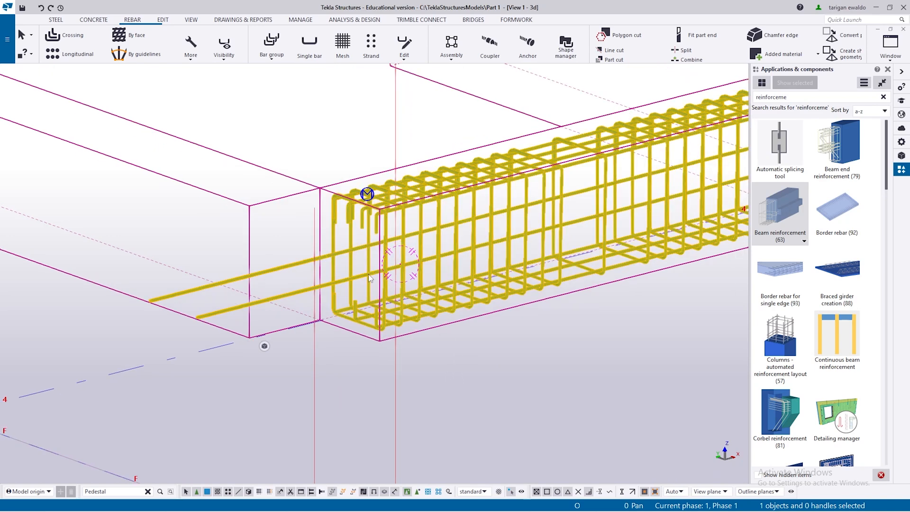
double_click(368, 274)
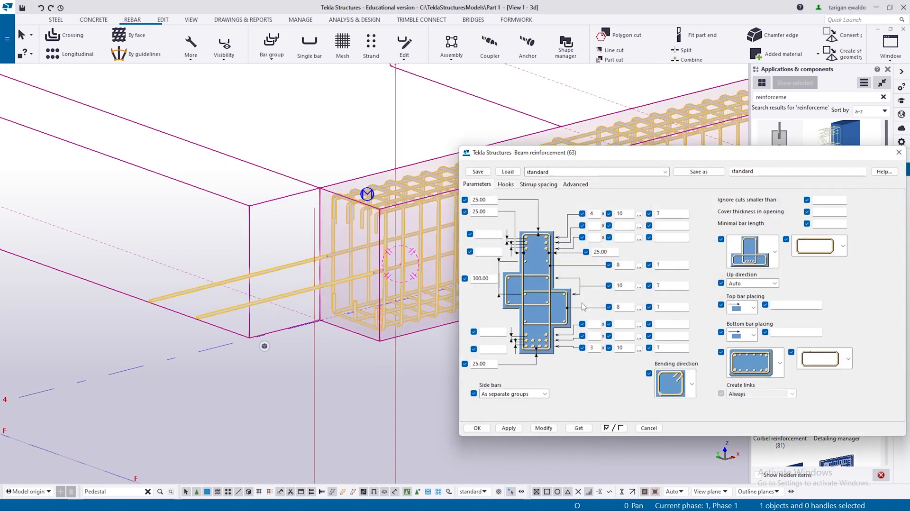
left_click(899, 152)
- Redisplay the hidden parts and examine the hook properties of a footing's rebar group
scroll(504, 273, "down", 1)
scroll(503, 273, "down", 5)
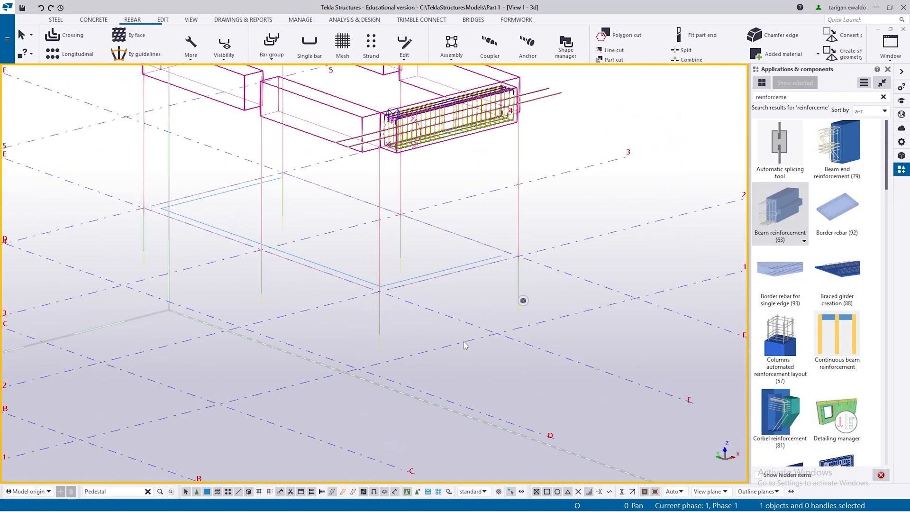
right_click(457, 335)
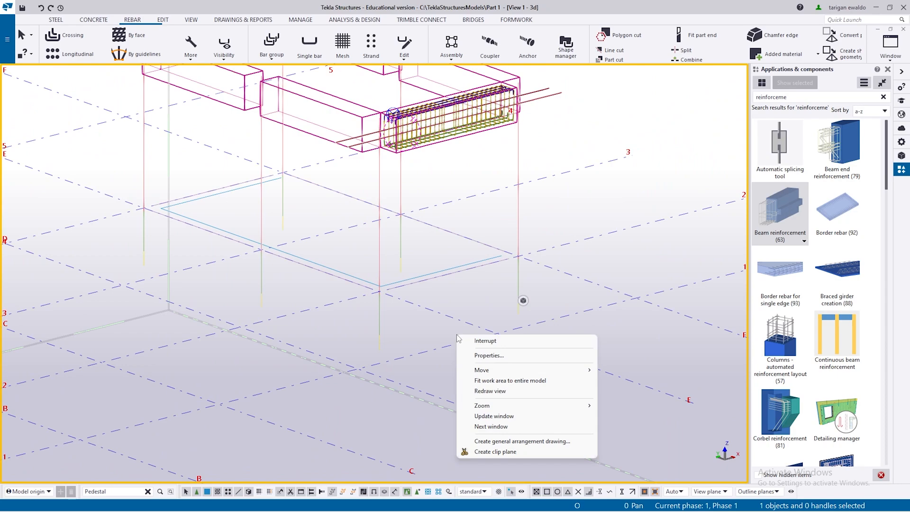
left_click(498, 380)
scroll(406, 377, "up", 5)
scroll(390, 334, "up", 3)
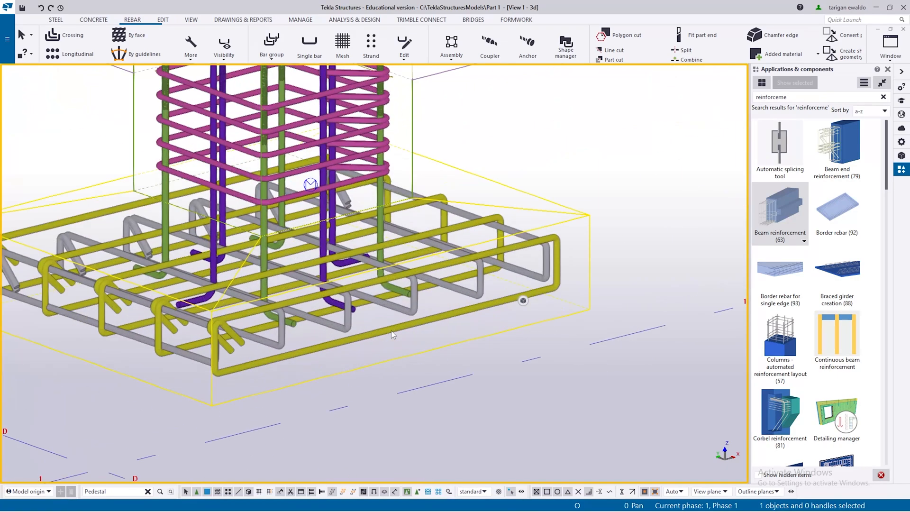
double_click(391, 331)
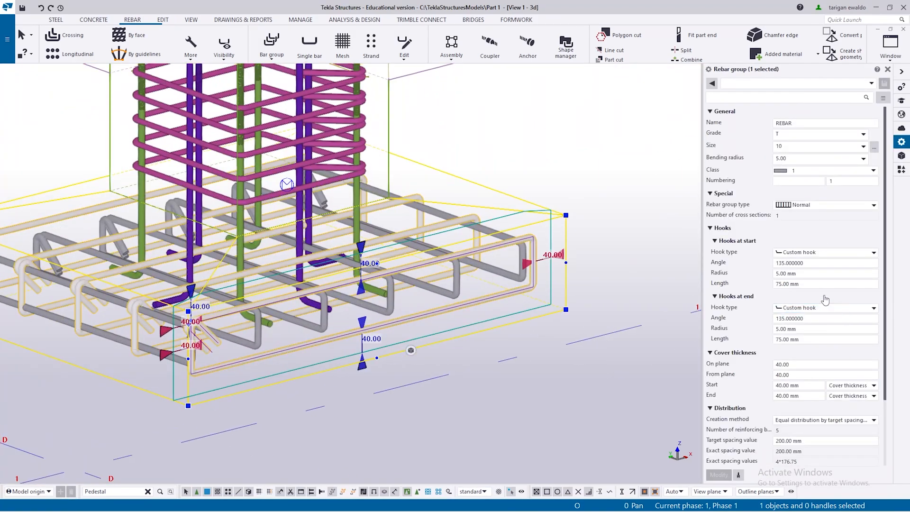
scroll(542, 382, "down", 5)
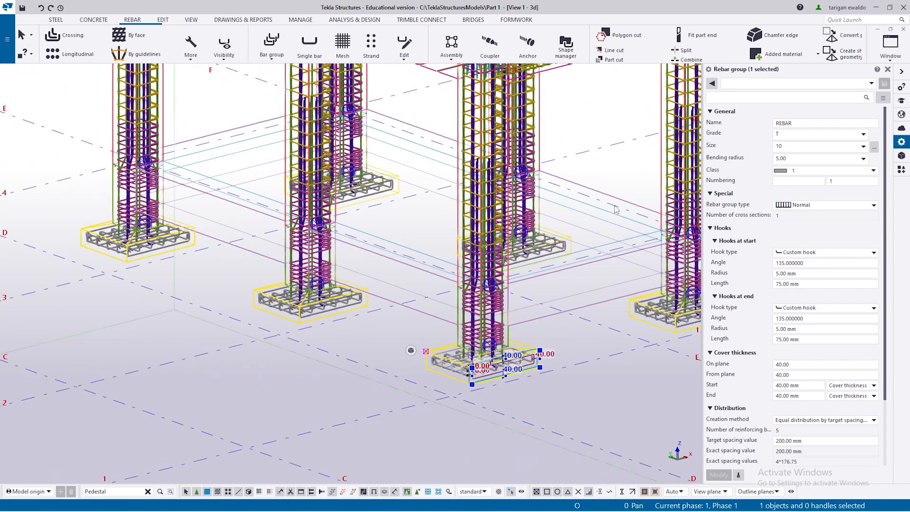
- Select the columns, footings and lower beams and hide them, leaving the upper beams displayed
left_click(617, 169)
scroll(617, 169, "down", 2)
middle_click_drag(617, 169, 564, 318)
middle_click_drag(476, 345, 435, 333, "ctrl")
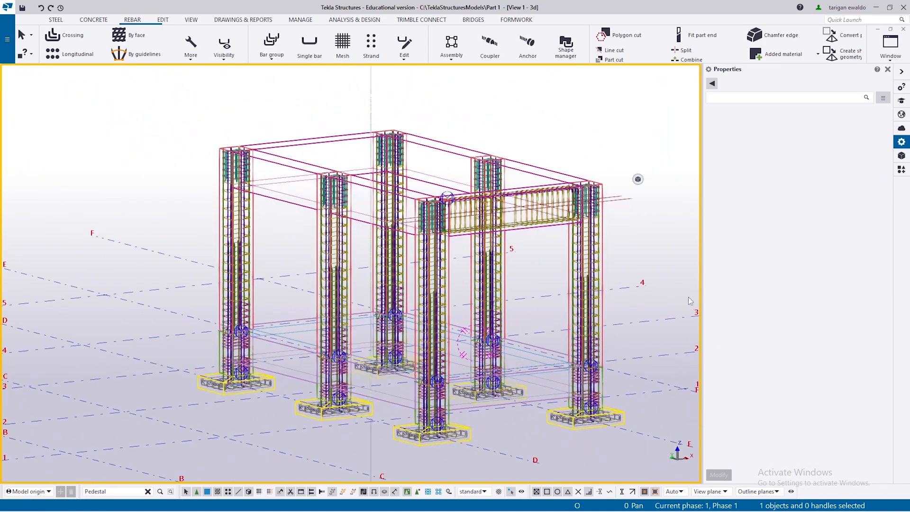
key("ctrl+a")
right_click(349, 141)
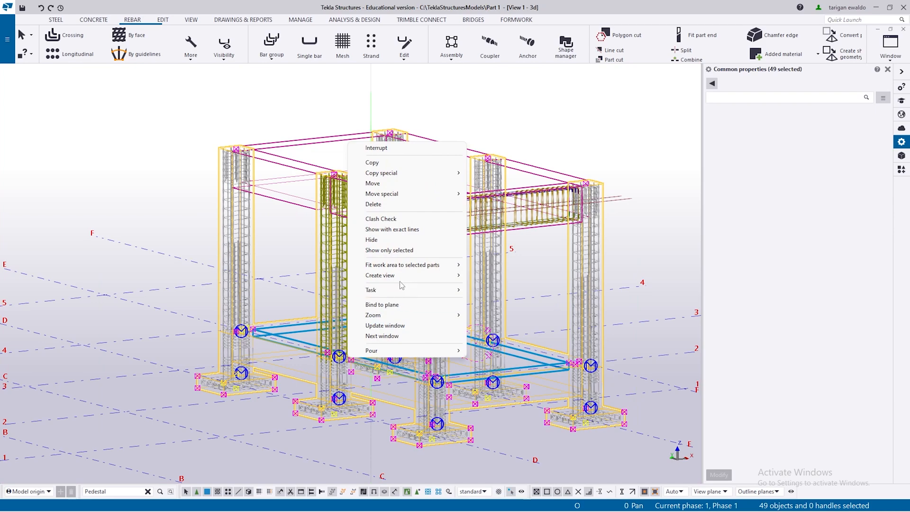
left_click(390, 239)
scroll(438, 235, "up", 6)
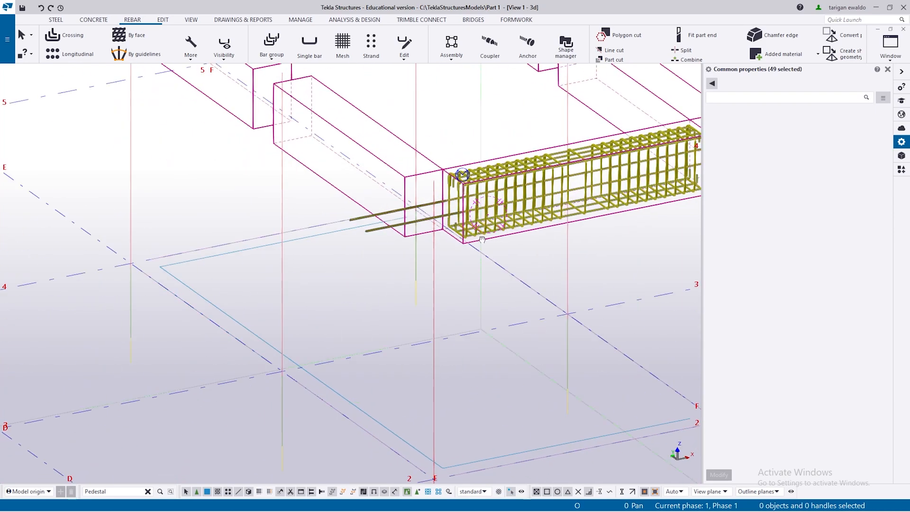
scroll(474, 212, "up", 3)
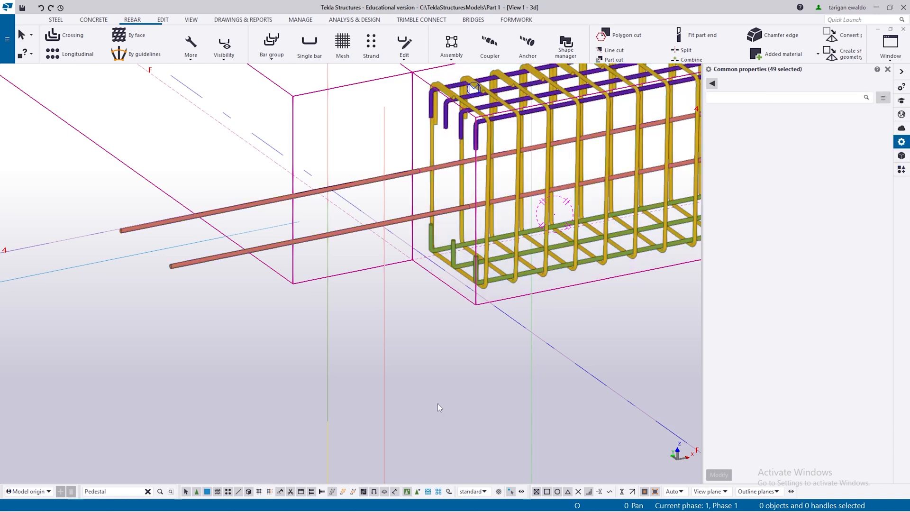
- Enable selection of objects in components and give the near-face side bar standard 90-degree hooks at its start and end
left_click(417, 493)
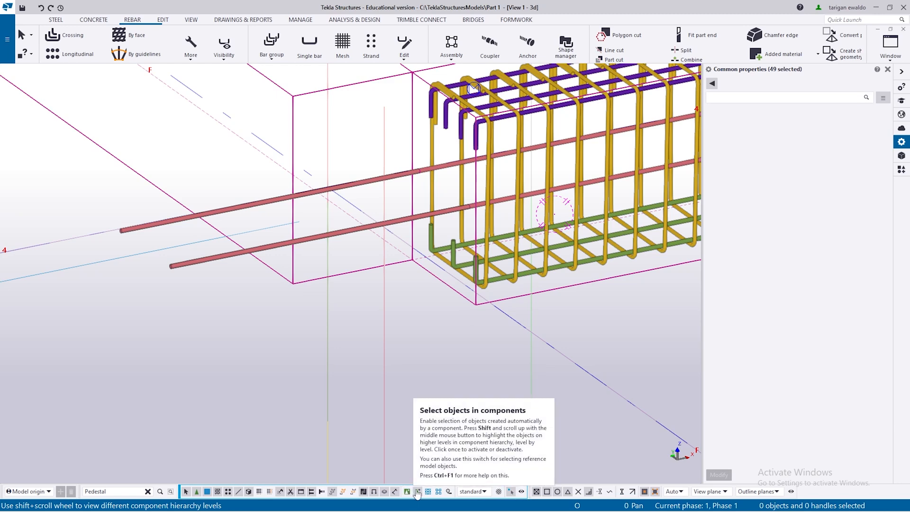
left_click(417, 220)
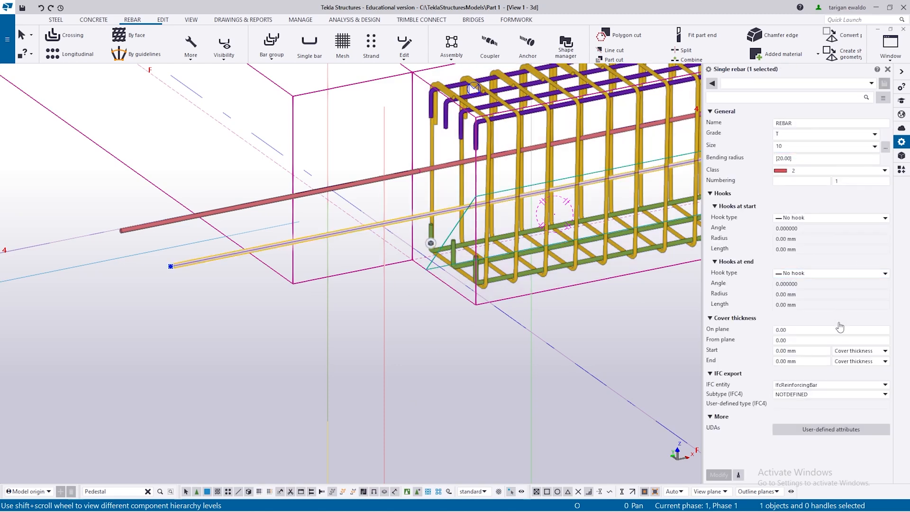
left_click(806, 274)
left_click(810, 294)
left_click(817, 218)
left_click(822, 237)
left_click(717, 474)
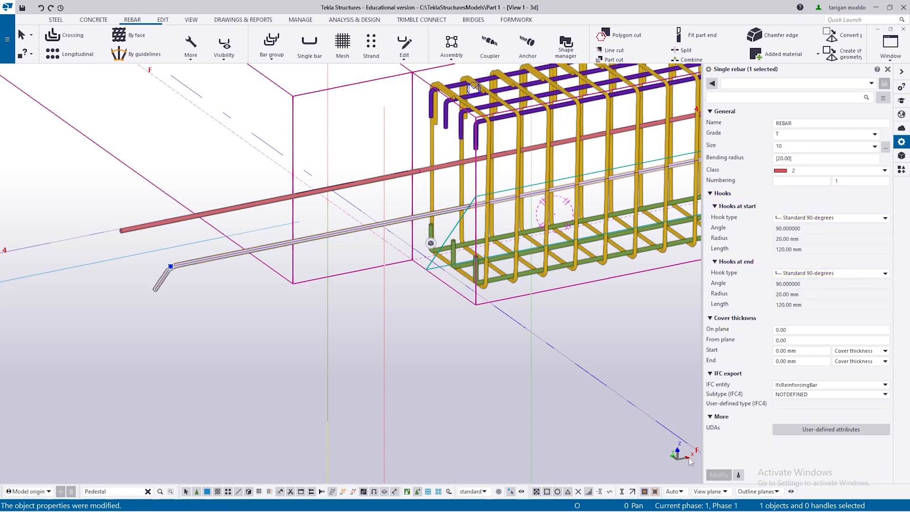
- Give the far-face side bar of the beam standard 90-degree hooks at its start and end
middle_click_drag(484, 331, 417, 223, "ctrl")
left_click(418, 221)
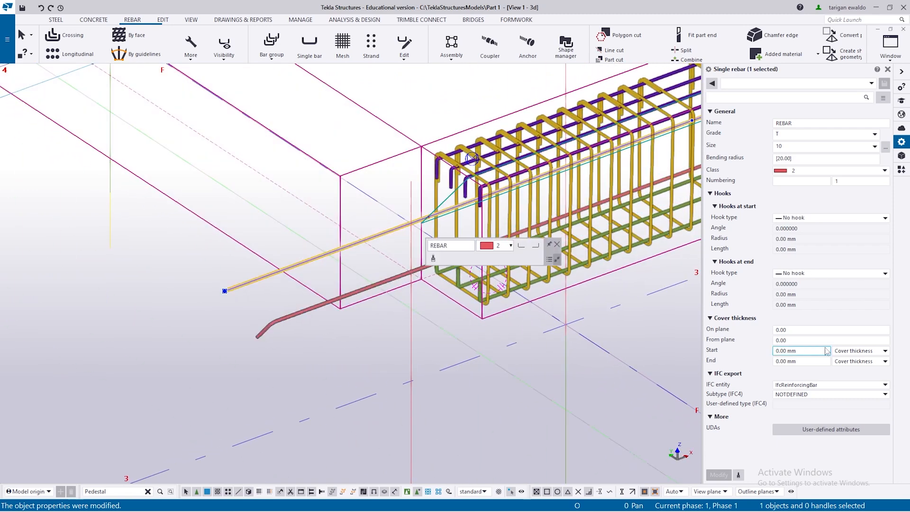
left_click(850, 274)
left_click(849, 286)
left_click(839, 218)
left_click(806, 238)
left_click(713, 475)
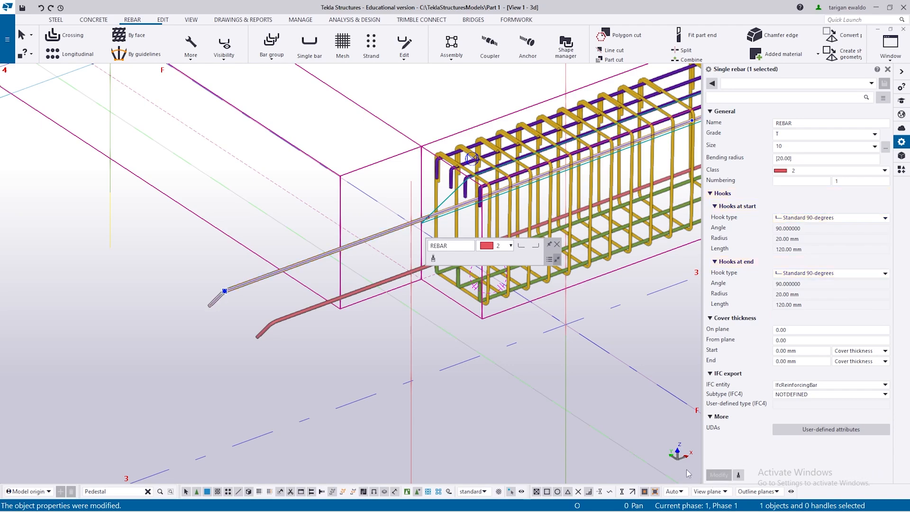
- Clear the selection and examine the direction of the hooks on the extended side bars at the beam's end
middle_click_drag(311, 325, 396, 331, "ctrl")
scroll(395, 331, "down", 4)
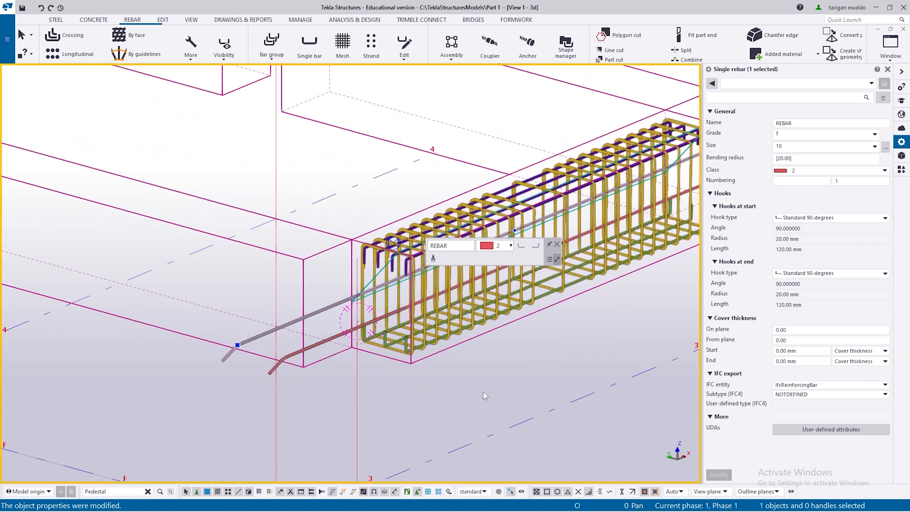
left_click(483, 392)
scroll(410, 338, "up", 3)
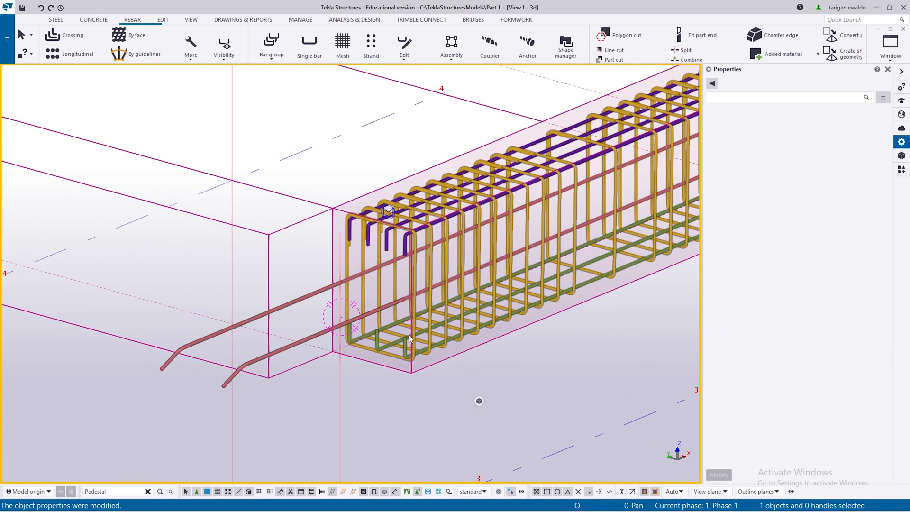
scroll(410, 338, "up", 3)
scroll(410, 338, "down", 4)
scroll(410, 339, "up", 4)
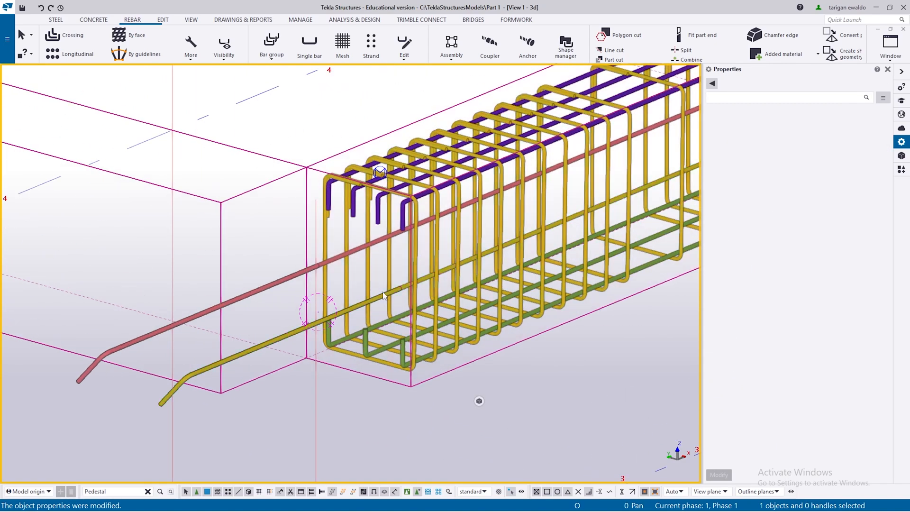
scroll(383, 295, "down", 1)
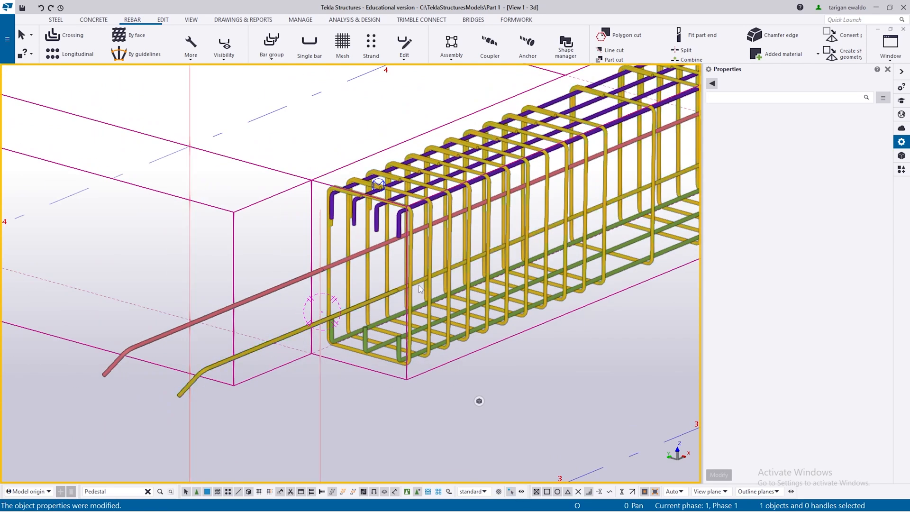
- Enable component selection, open the beam's reinforcement settings and reapply them to discard the hooks added individually to the side bars
left_click(432, 322)
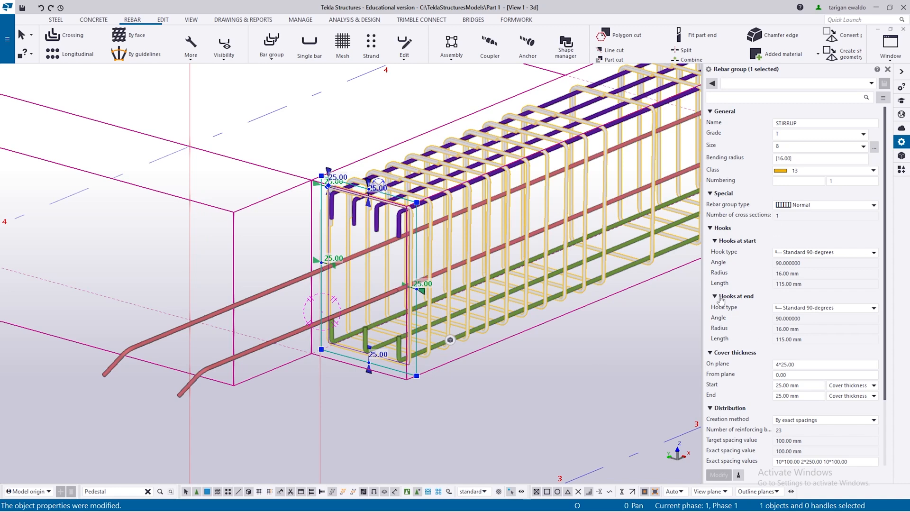
left_click(481, 408)
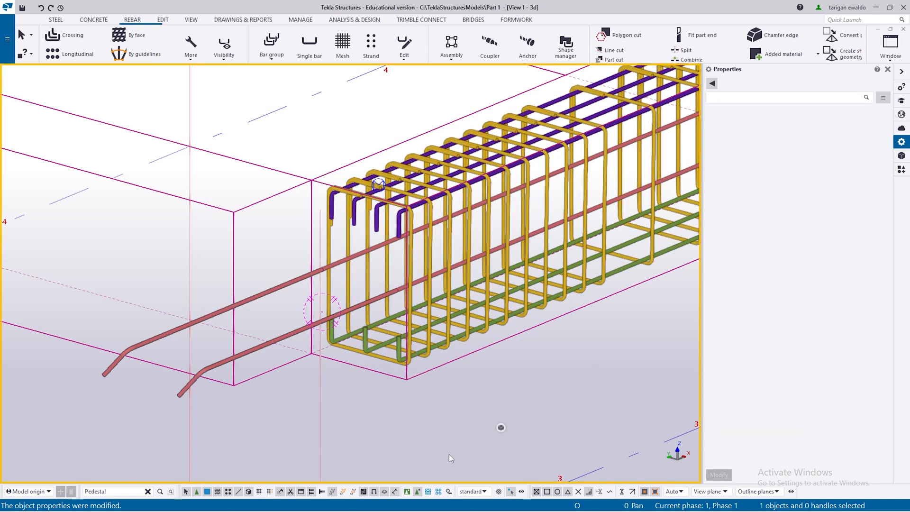
left_click(407, 493)
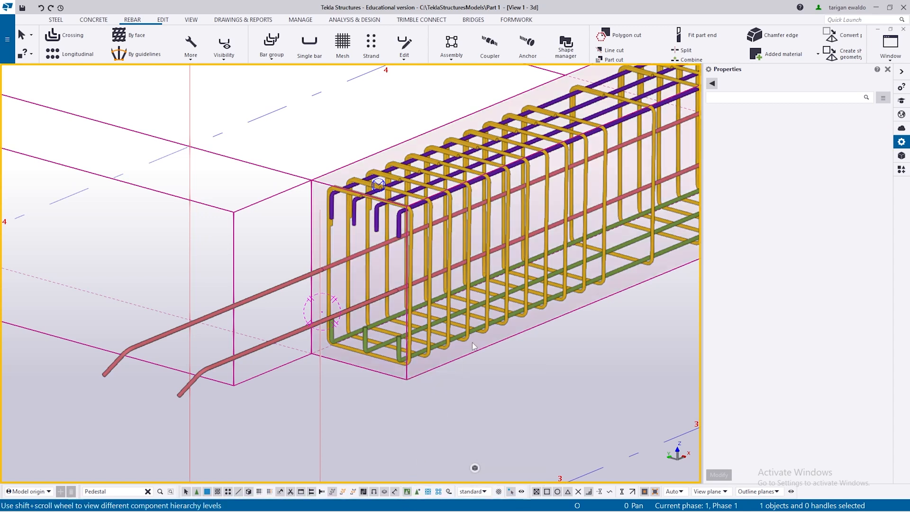
double_click(486, 315)
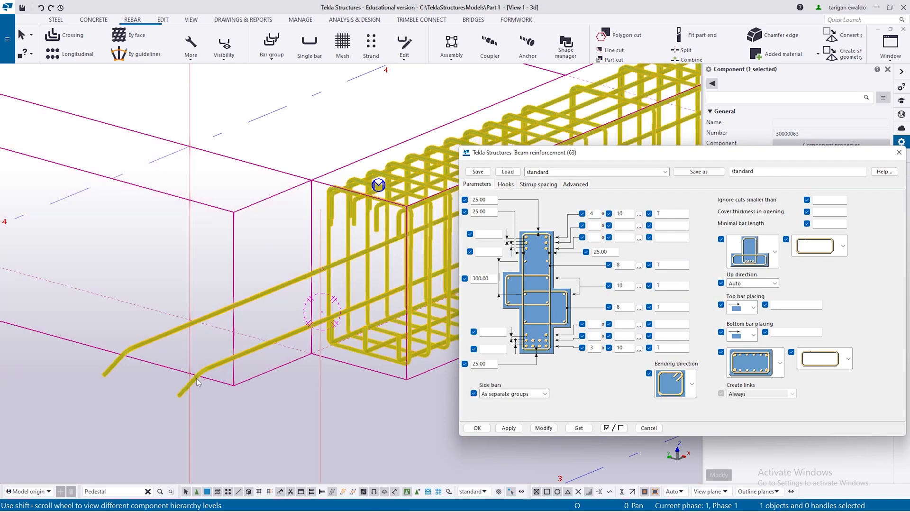
scroll(198, 383, "up", 2)
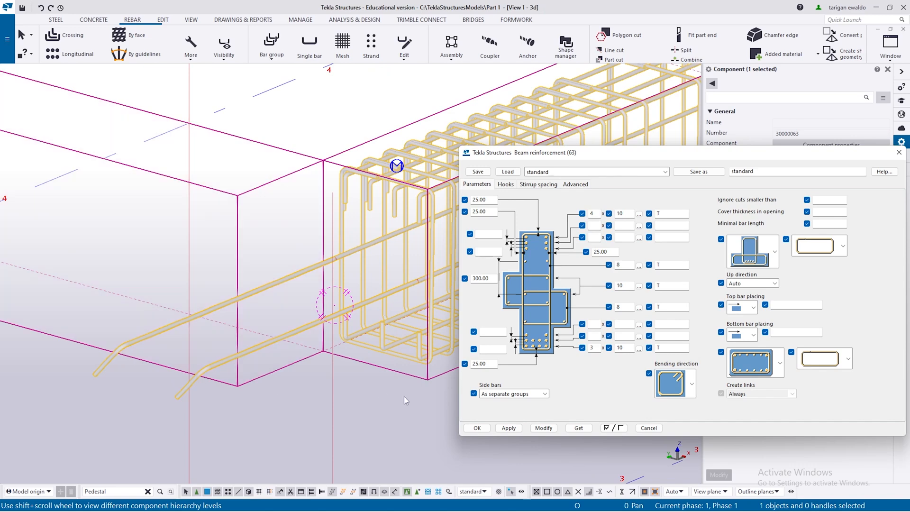
scroll(405, 398, "down", 2)
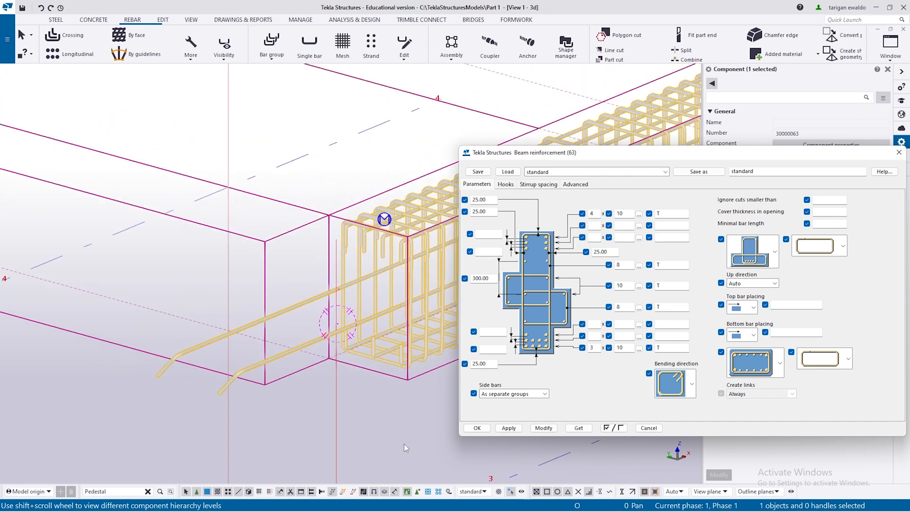
left_click(407, 492)
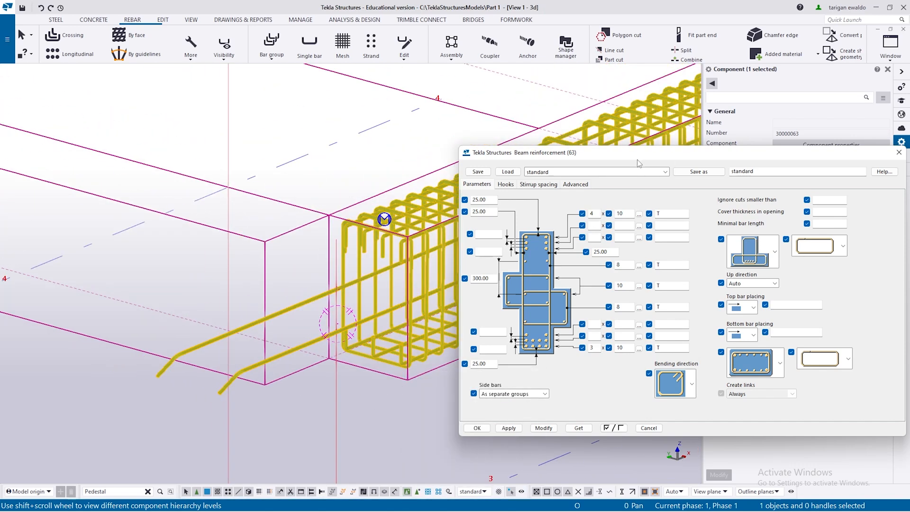
left_click_drag(638, 163, 621, 108)
left_click(528, 373)
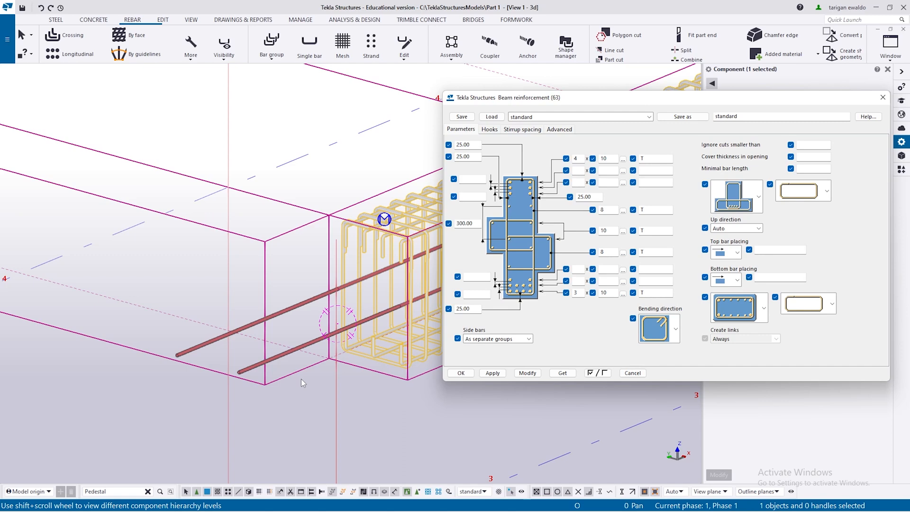
scroll(408, 300, "up", 2)
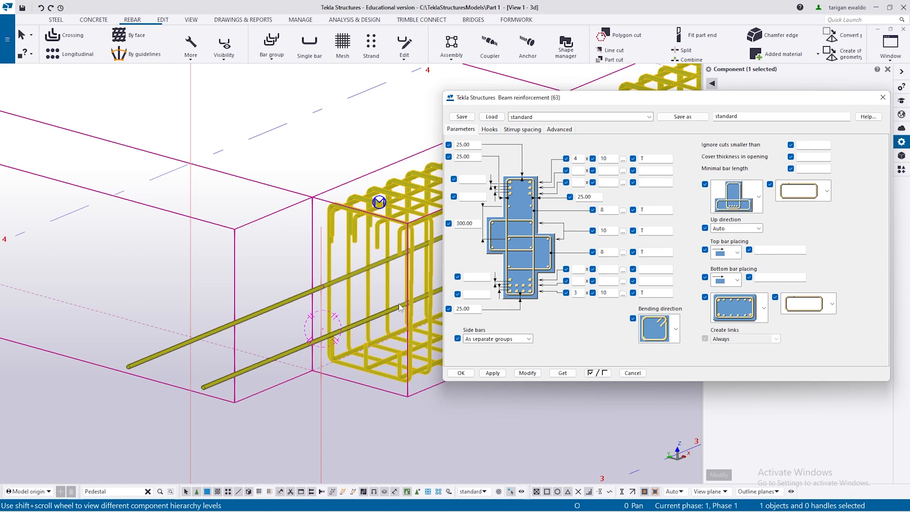
left_click(469, 374)
- Examine the straight side bars projecting from both ends of the reinforced beam
scroll(366, 372, "down", 5)
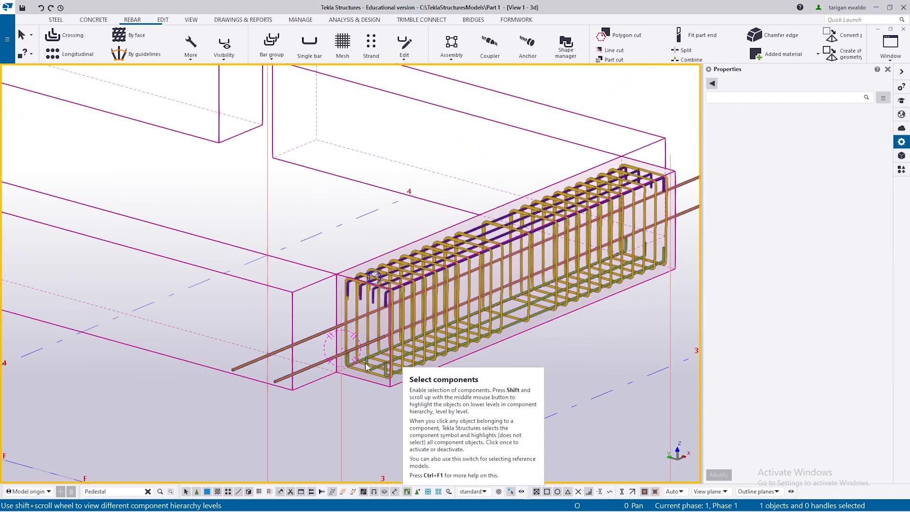
scroll(365, 369, "down", 3)
scroll(375, 382, "up", 2)
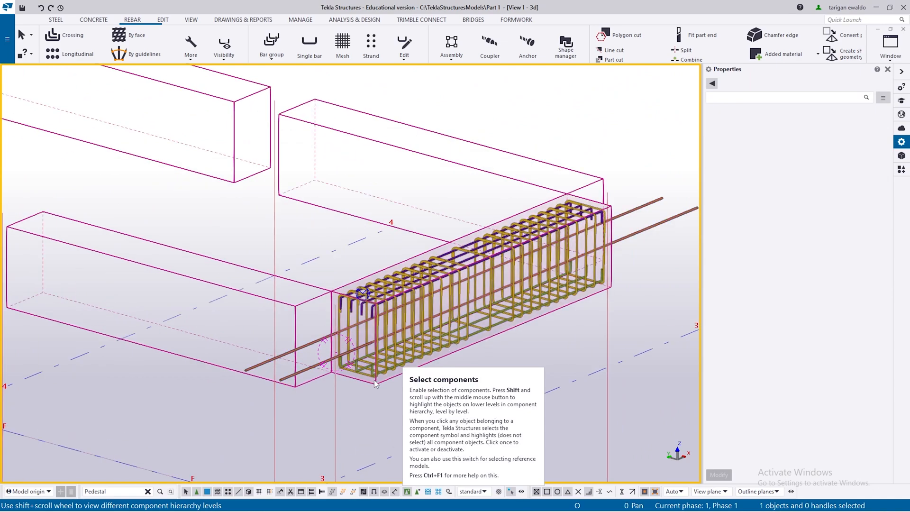
scroll(375, 383, "up", 5)
scroll(416, 345, "down", 2)
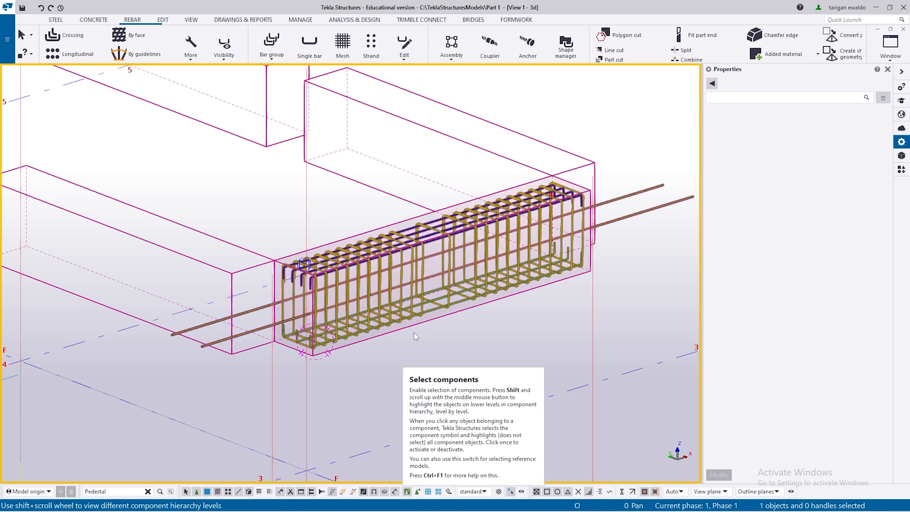
double_click(418, 316)
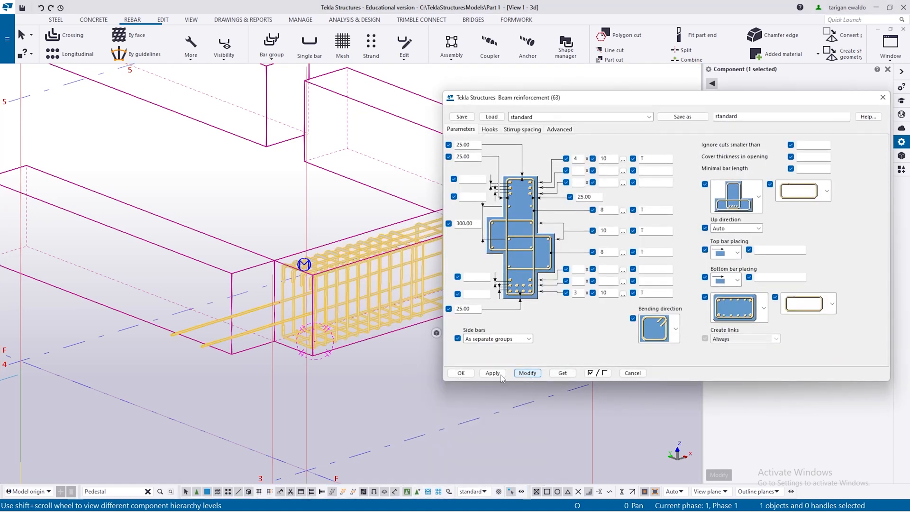
left_click(462, 373)
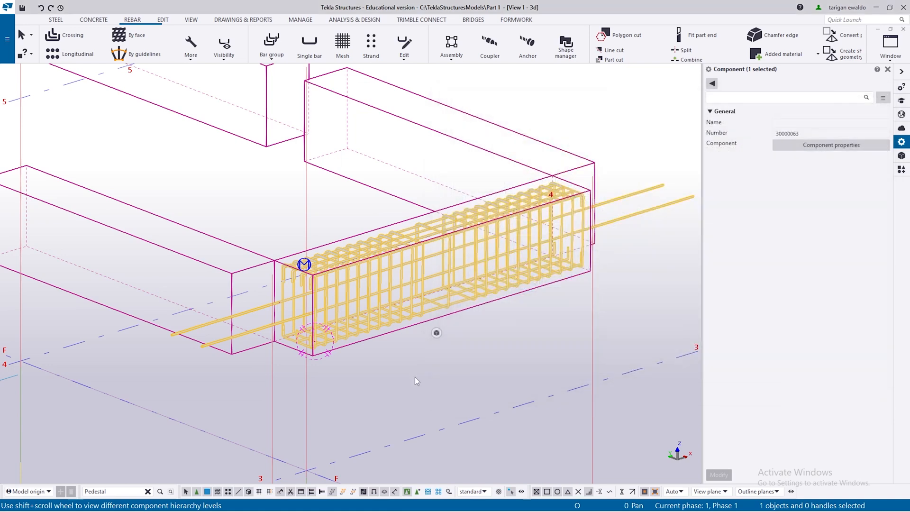
- Set the side bars' bar end cover to -300 at start and end and apply it to the beam reinforcement
double_click(369, 316)
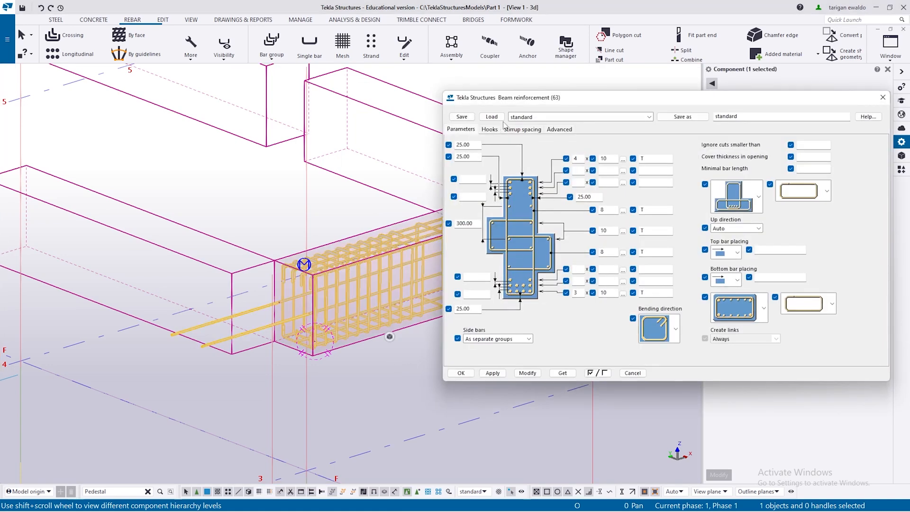
left_click(489, 129)
left_click_drag(555, 318, 532, 318)
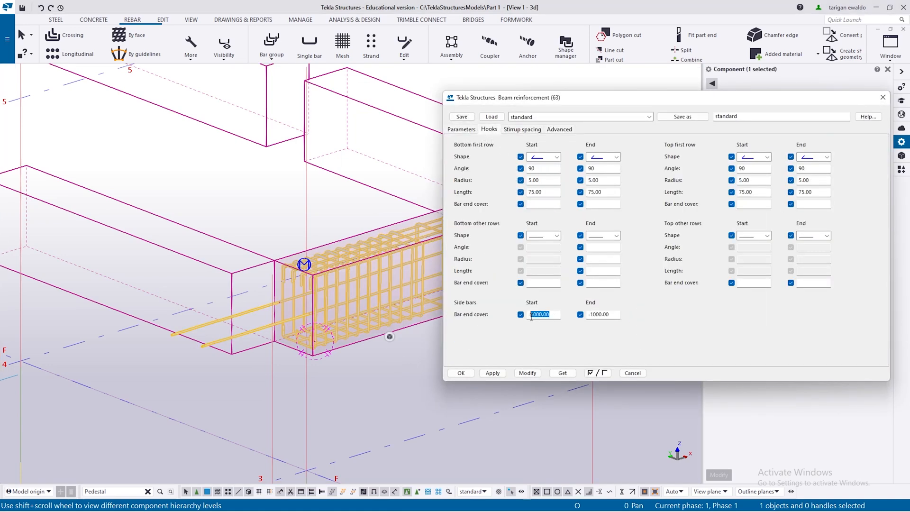
left_click(409, 364)
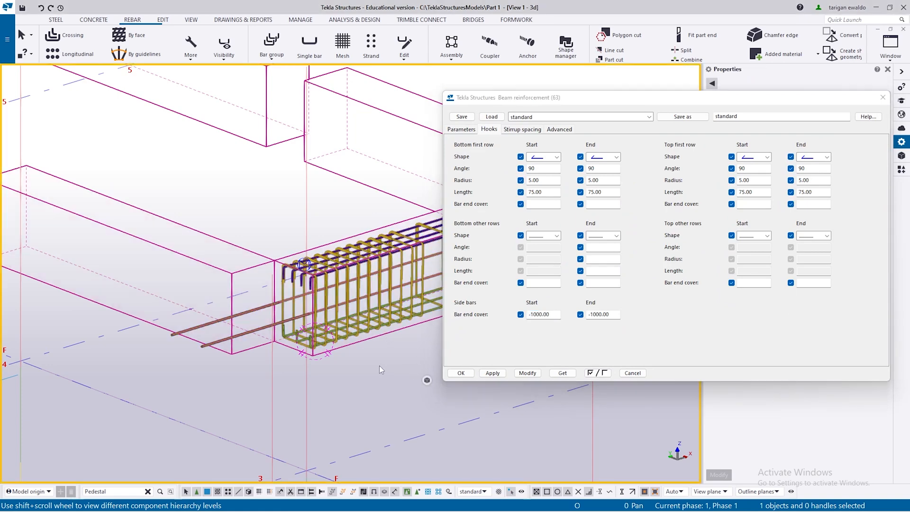
left_click(293, 323)
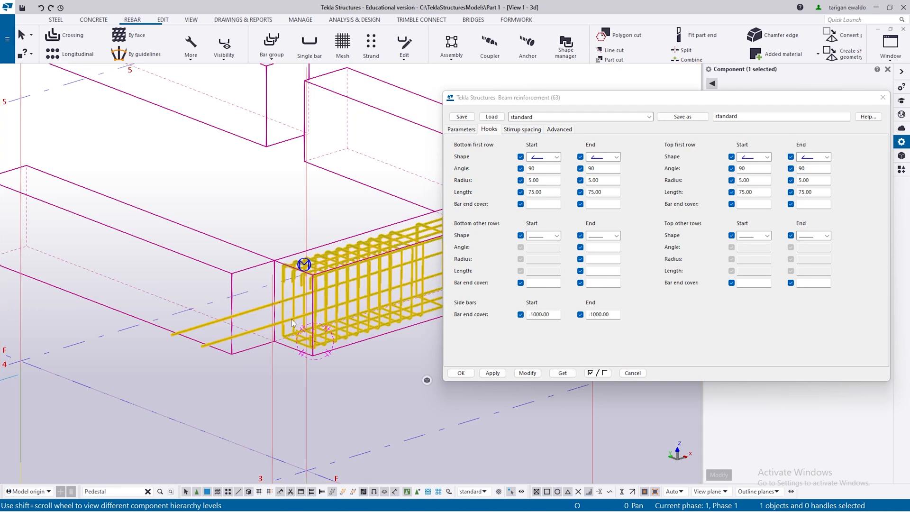
left_click(473, 131)
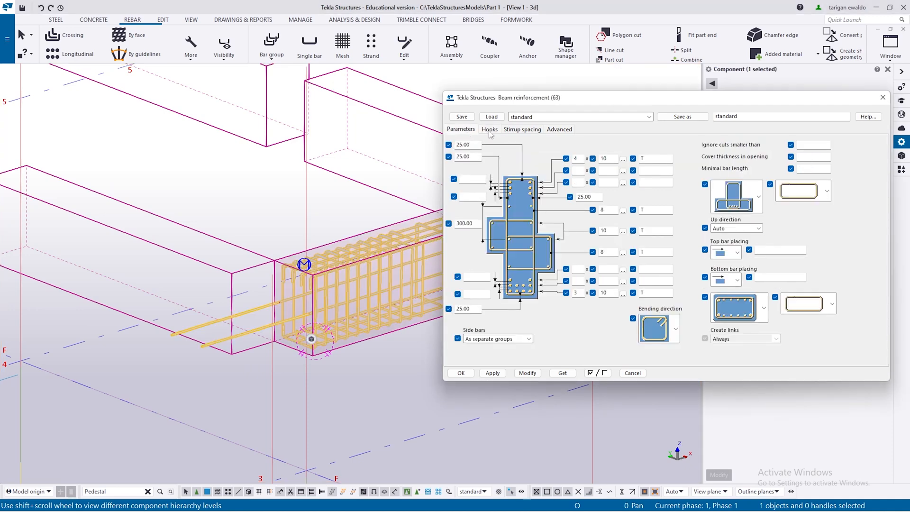
left_click(489, 129)
type("-300")
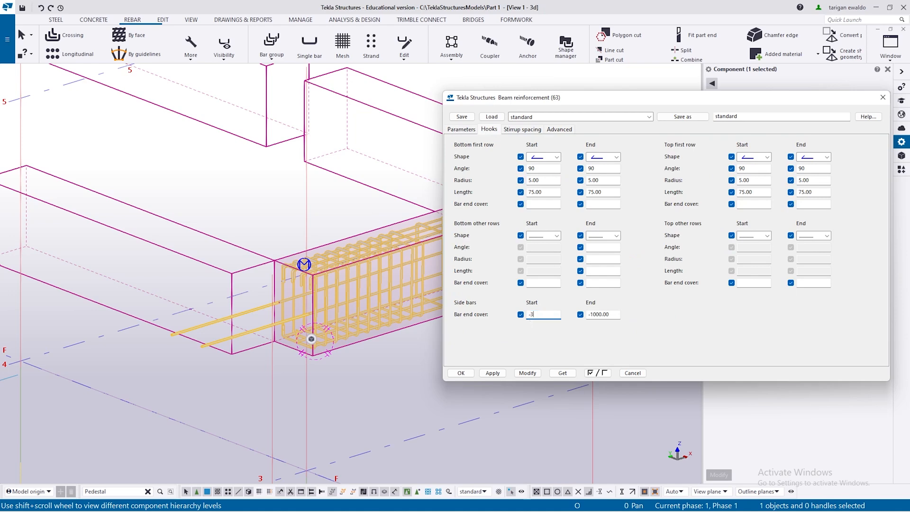
left_click_drag(618, 315, 592, 319)
type("300")
left_click(521, 376)
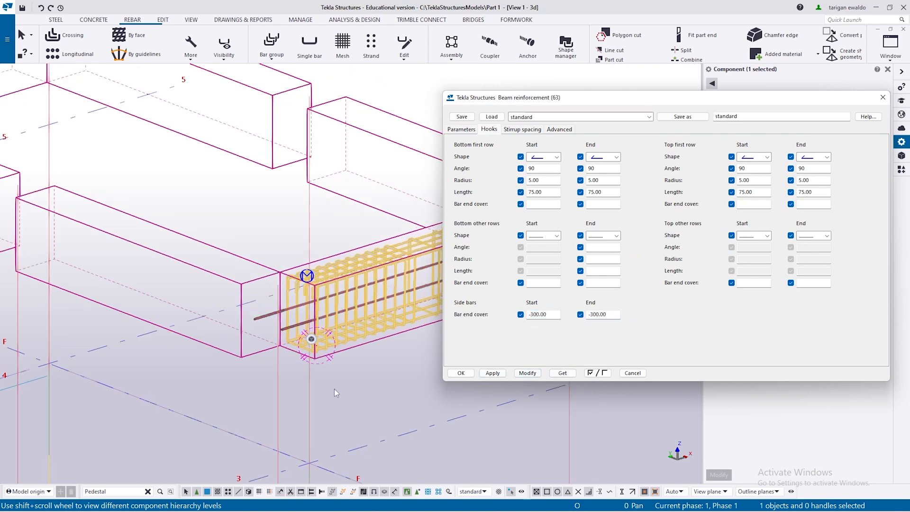
- Try to apply a bar end cover of -300 at start and end to the bottom and top first rows
scroll(334, 389, "down", 4)
scroll(417, 370, "up", 5)
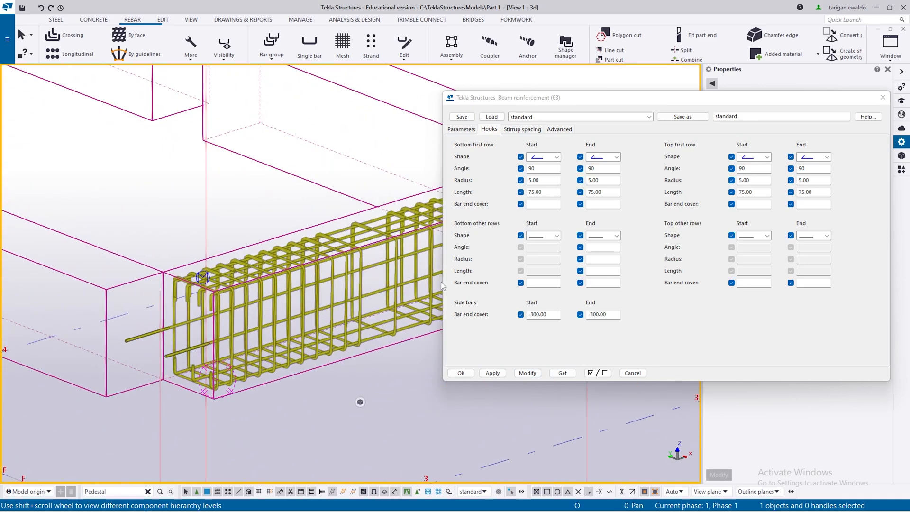
left_click(461, 129)
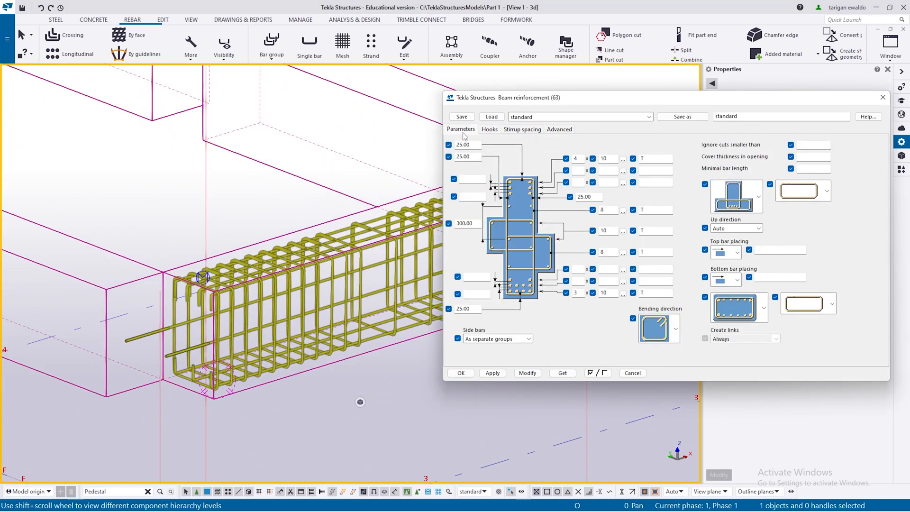
left_click(490, 130)
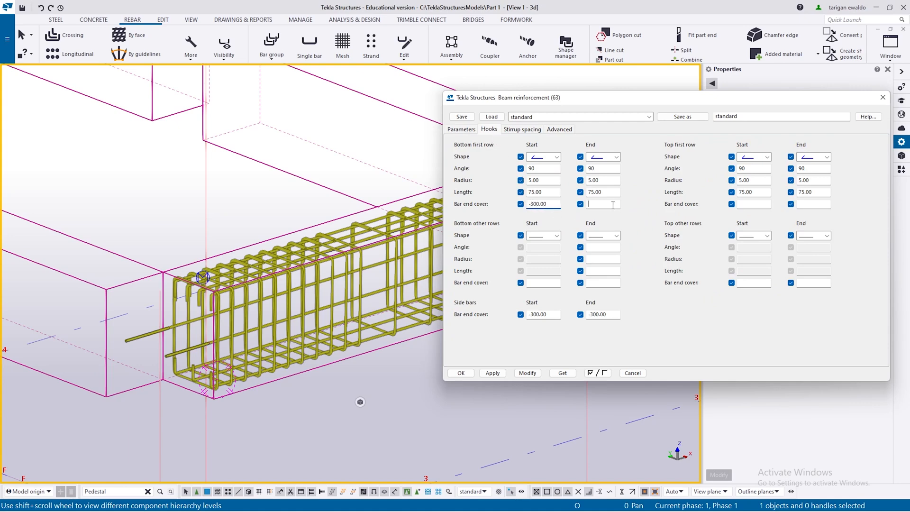
type("00")
left_click(528, 373)
scroll(440, 378, "down", 3)
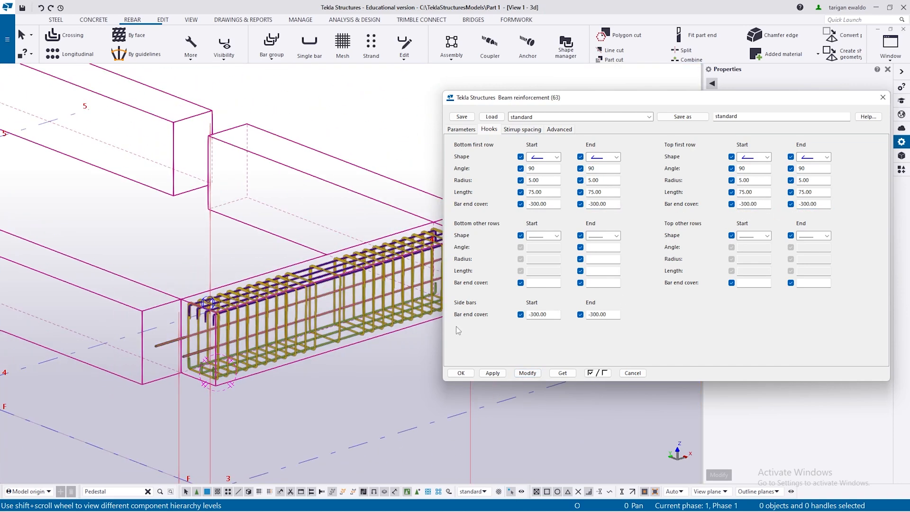
scroll(324, 346, "up", 5)
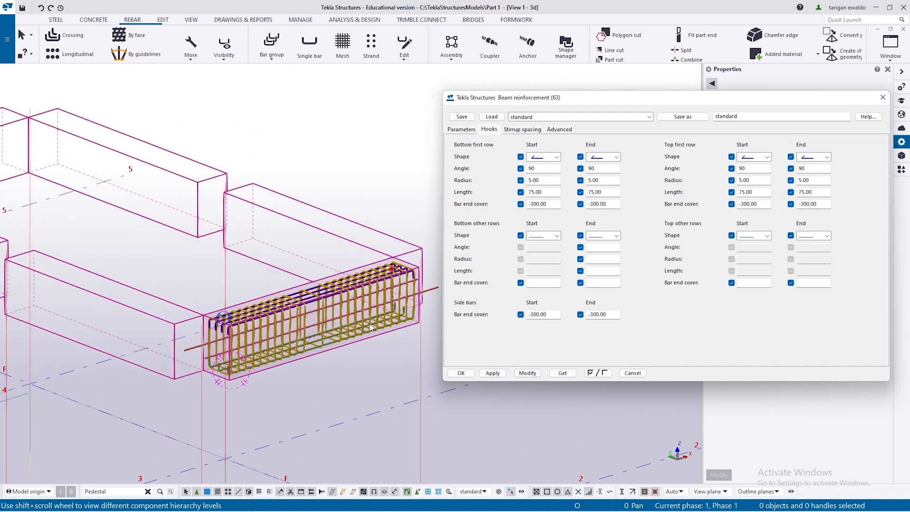
middle_click_drag(374, 354, 338, 352)
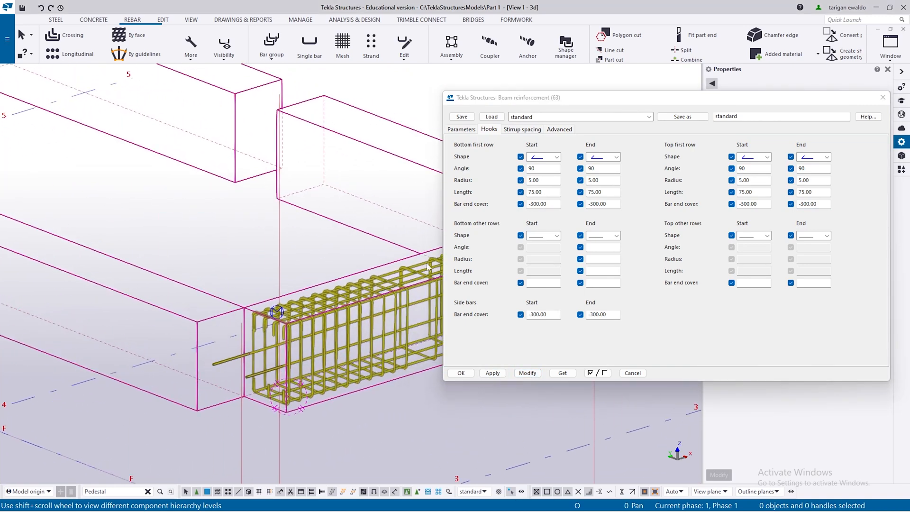
- Clear the start and end bar end covers of the bottom and top first rows and modify the reinforcement
left_click(532, 204)
key("BackSpace")
left_click(591, 204)
key("BackSpace")
left_click(741, 204)
key("BackSpace")
left_click(799, 204)
key("BackSpace")
left_click(526, 373)
- Select the beam reinforcement and apply a bar end cover of -300 at start and end to its bottom and top first rows
left_click(312, 382)
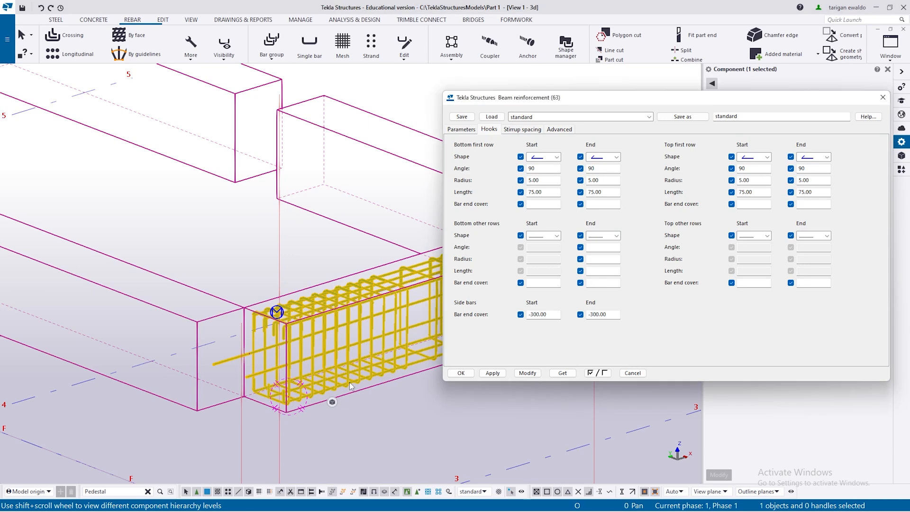
scroll(297, 377, "up", 2)
scroll(449, 422, "up", 2)
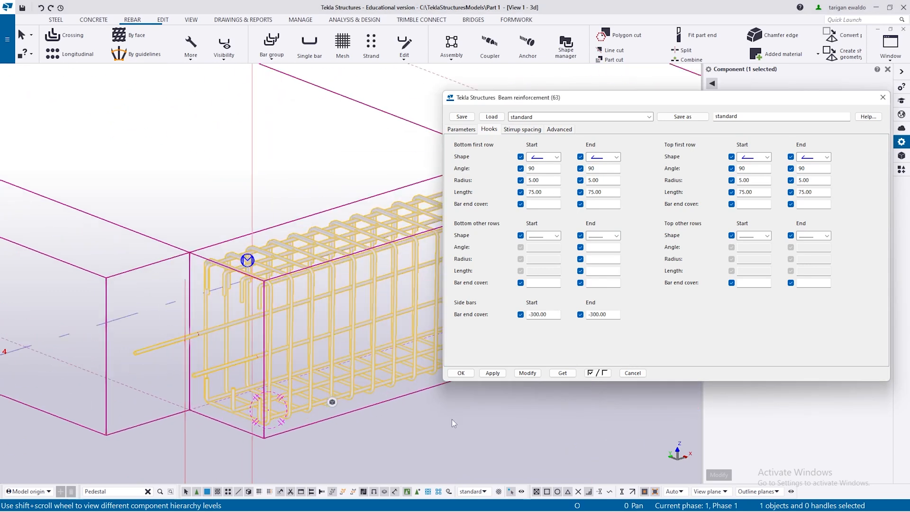
left_click(546, 202)
type("-3--00")
left_click(745, 204)
left_click(810, 204)
type("-300")
left_click(527, 373)
scroll(399, 433, "down", 2)
scroll(397, 429, "down", 2)
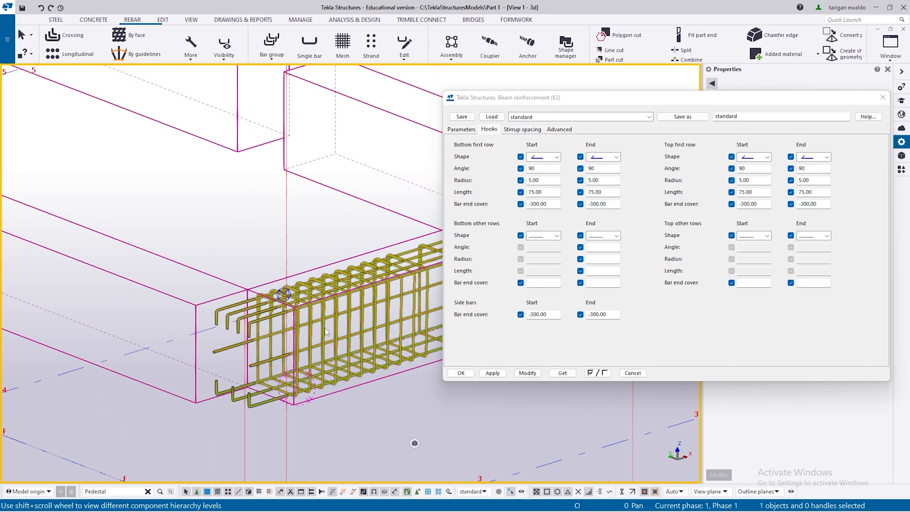
left_click(495, 374)
left_click(461, 374)
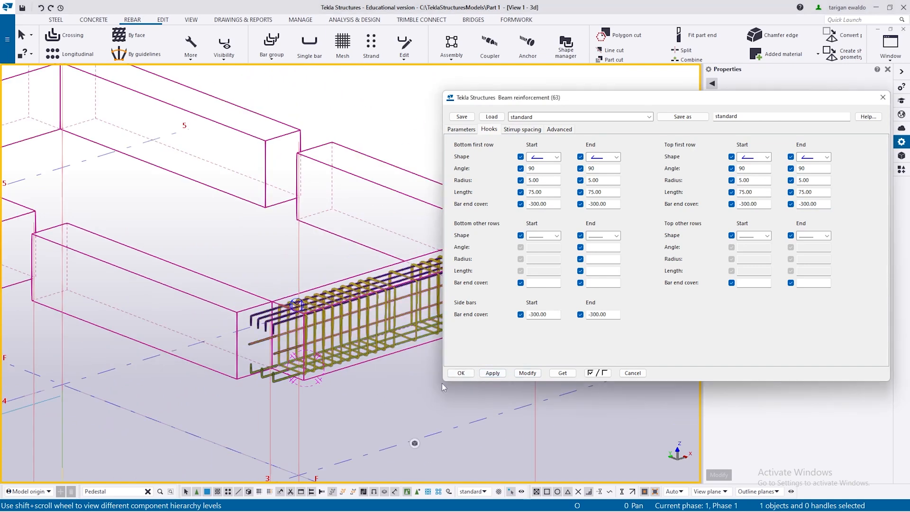
- Display the beams as rendered solids and check how the hooked bars project into the adjoining beams at both ends
scroll(361, 388, "down", 2)
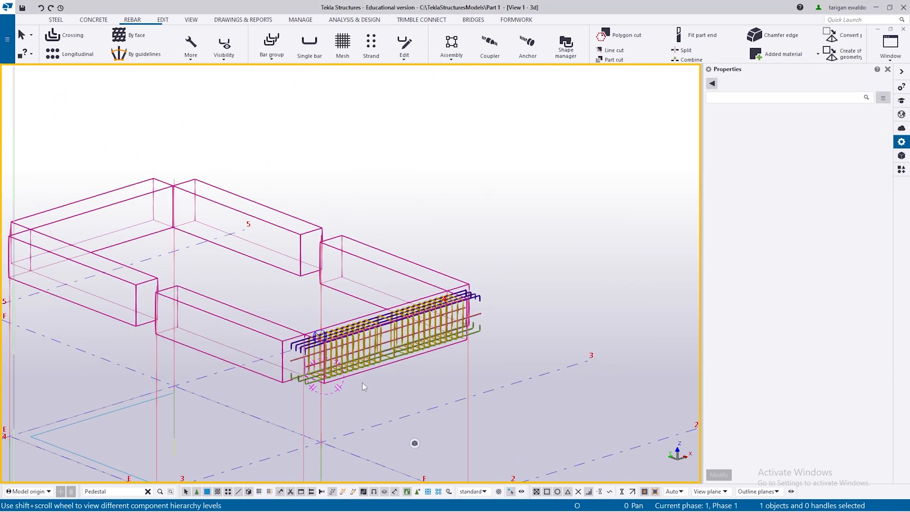
key("ctrl+4")
scroll(363, 383, "down", 2)
left_click(377, 360)
scroll(364, 363, "up", 3)
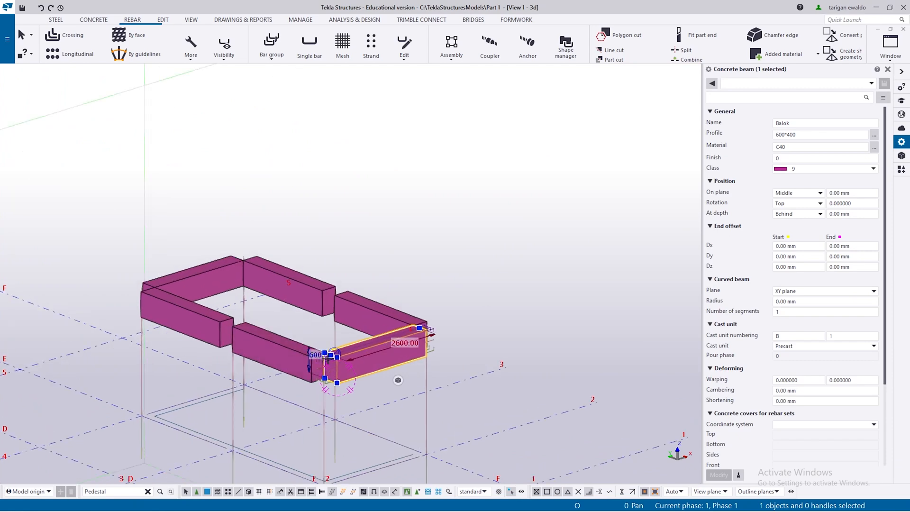
middle_click_drag(364, 379, 322, 412, "ctrl")
scroll(283, 303, "down", 2)
scroll(328, 342, "up", 2)
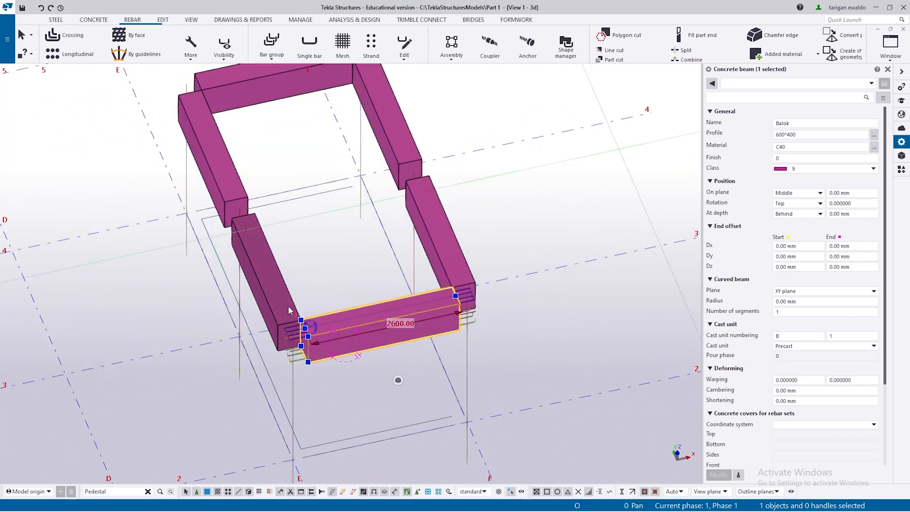
left_click(280, 294)
left_click(400, 310)
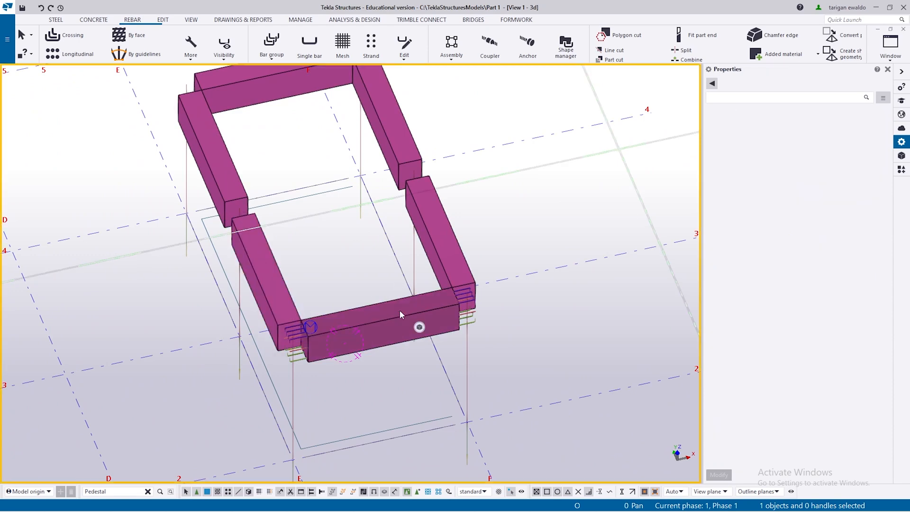
- Copy the reinforced beam from its front top corner to the outer end corner of the adjoining beam on grid E
key("ctrl+c")
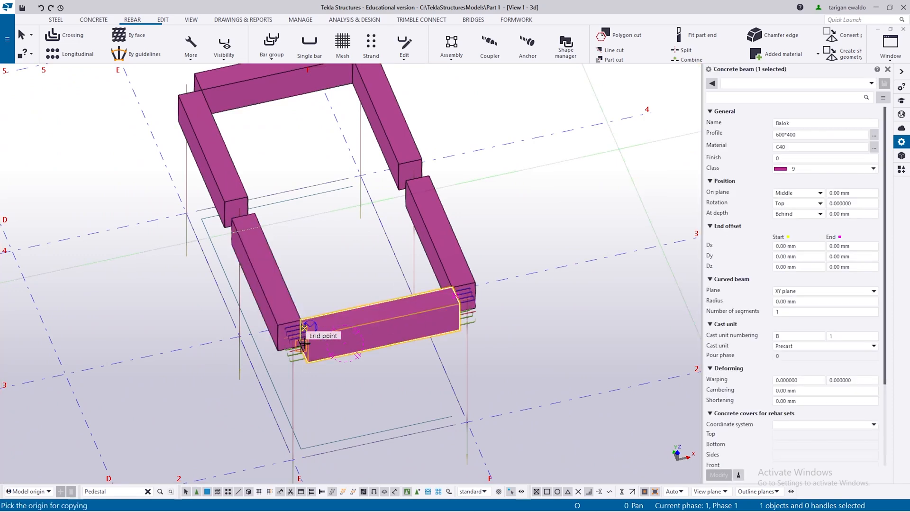
scroll(306, 324, "up", 5)
left_click(298, 329)
scroll(285, 337, "down", 5)
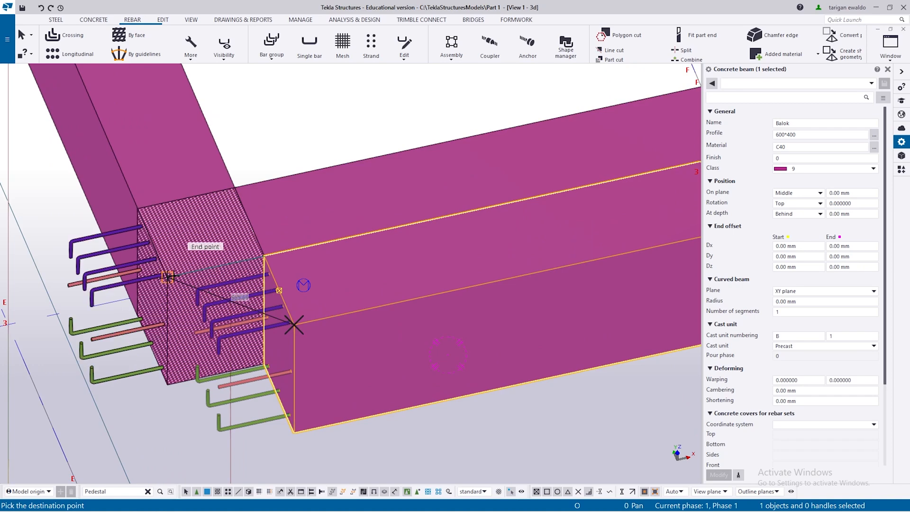
key("Escape")
left_click(292, 291)
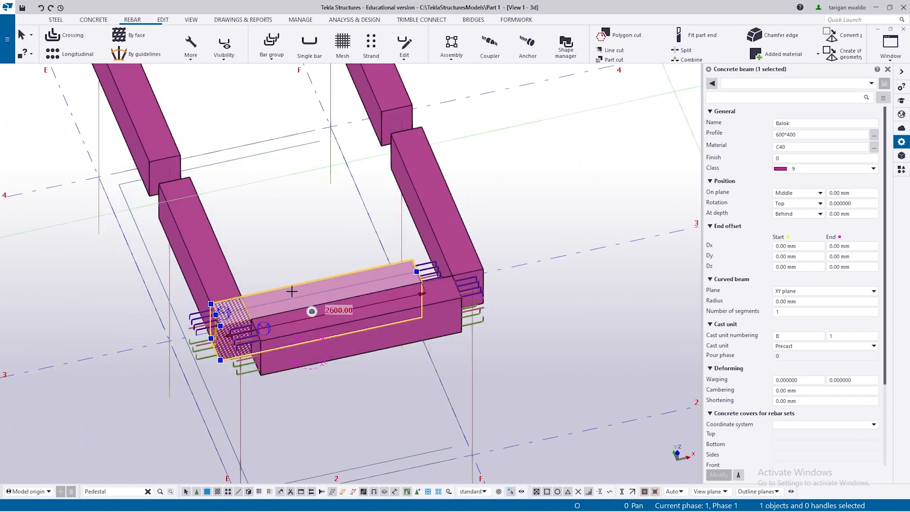
- Switch to the plan view and examine the copied beam's position and projecting bars against the adjoining beams
left_click(188, 261)
left_click(327, 297)
key("ctrl+p")
scroll(371, 321, "up", 5)
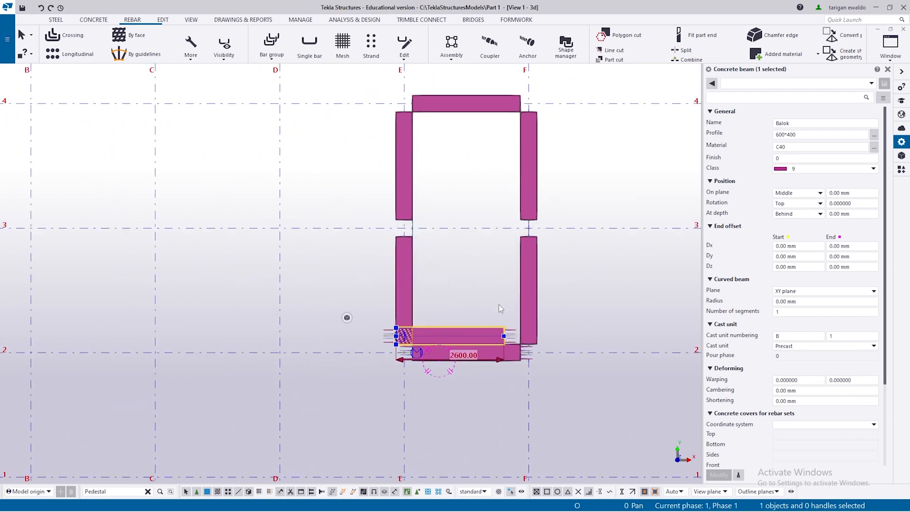
left_click(431, 314)
left_click(436, 356)
scroll(486, 296, "down", 1)
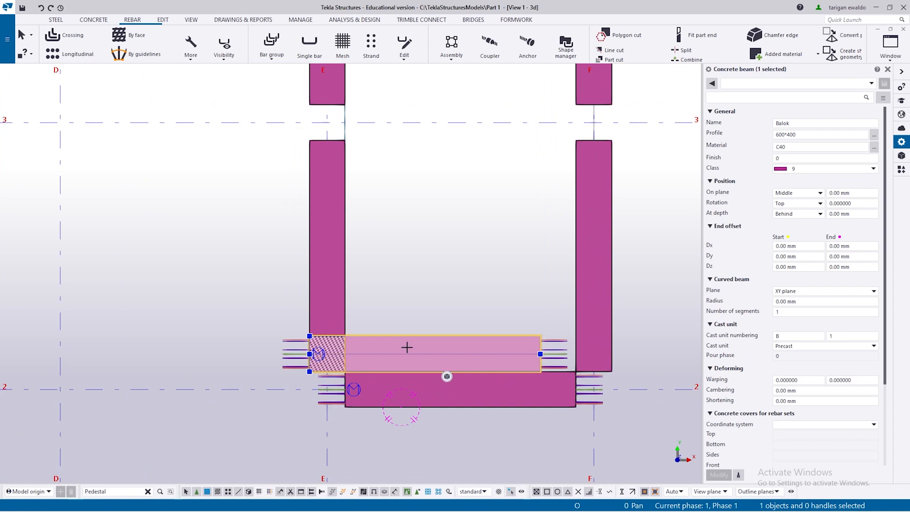
scroll(412, 347, "down", 2)
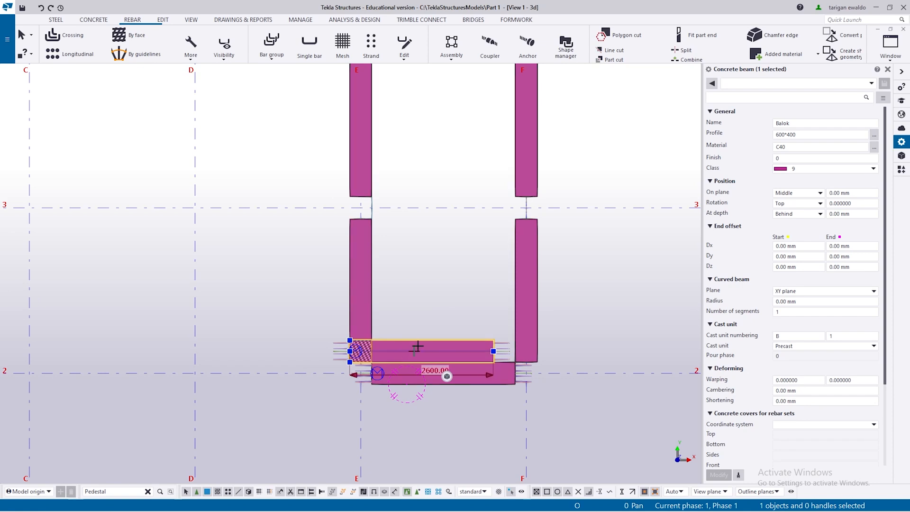
scroll(394, 348, "up", 3)
scroll(397, 349, "down", 2)
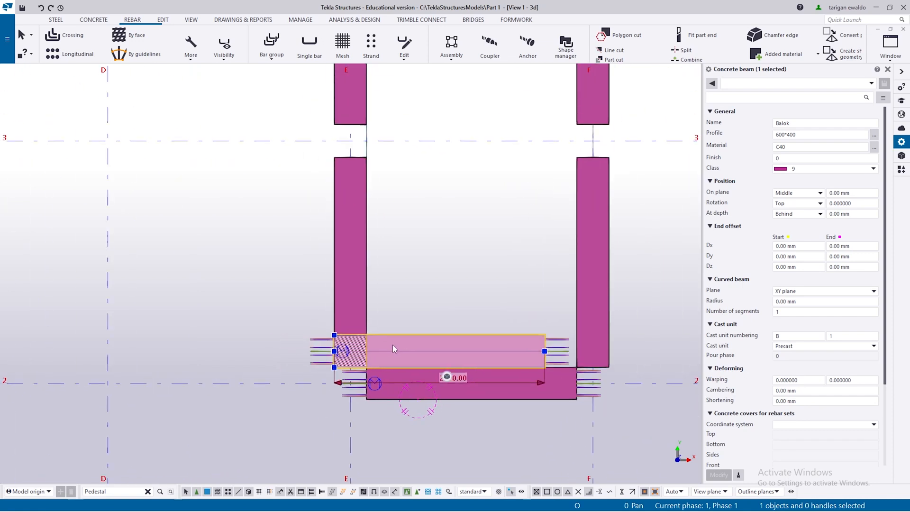
- Rotate the copied beam by -90 degrees around Z about its end point at X0 11800, Y0 3400, Z0 3000
right_click(411, 344)
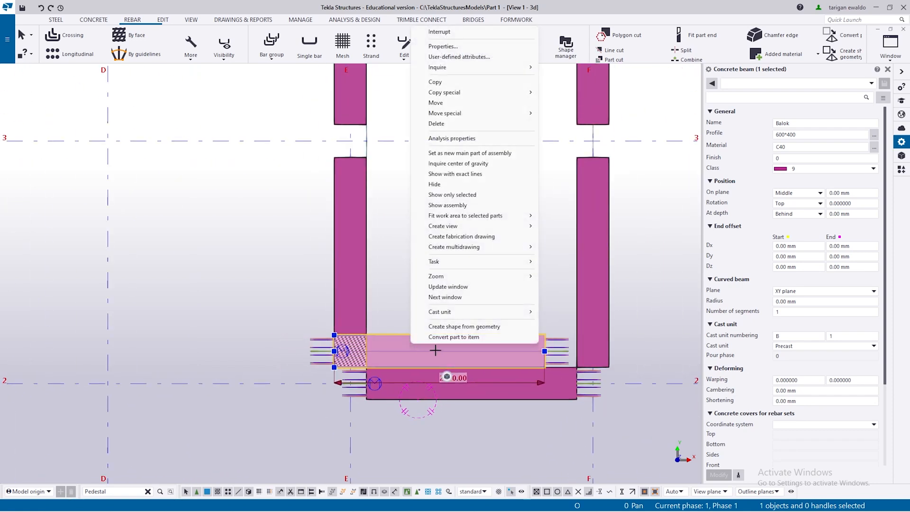
mouse_move(504, 116)
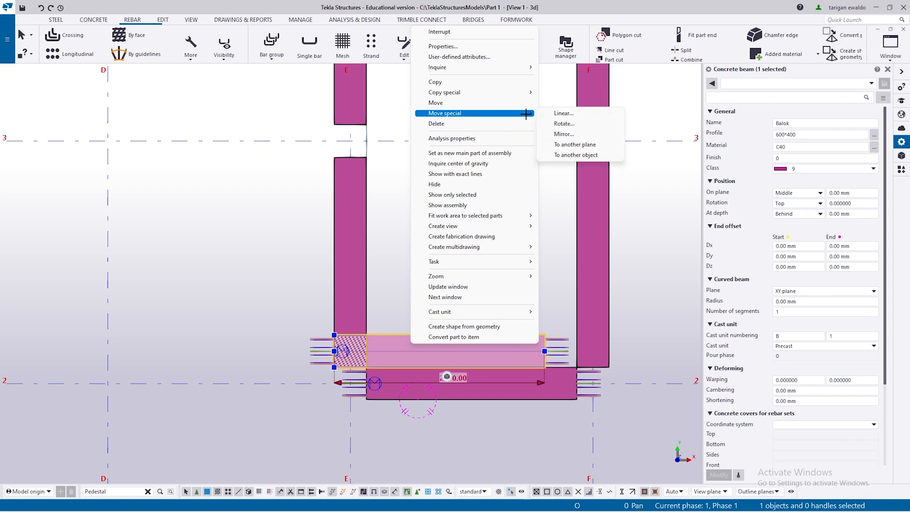
left_click(560, 123)
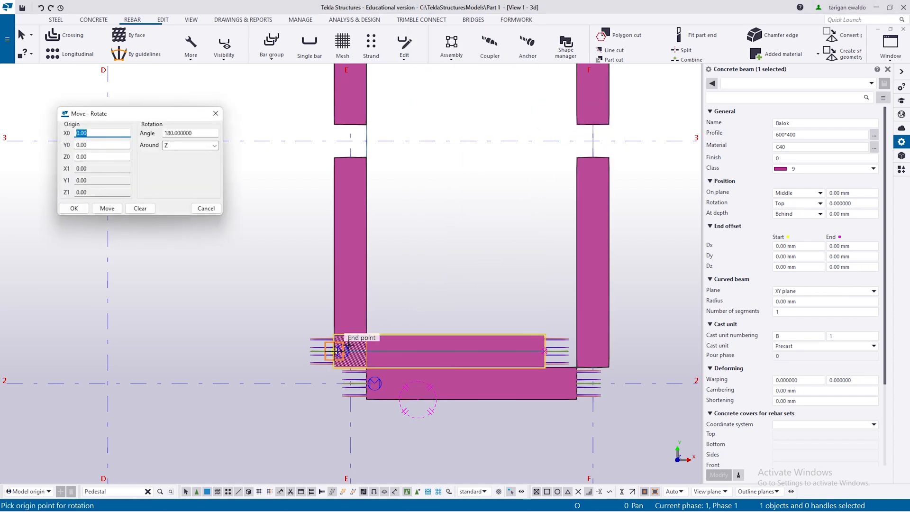
scroll(348, 351, "up", 6)
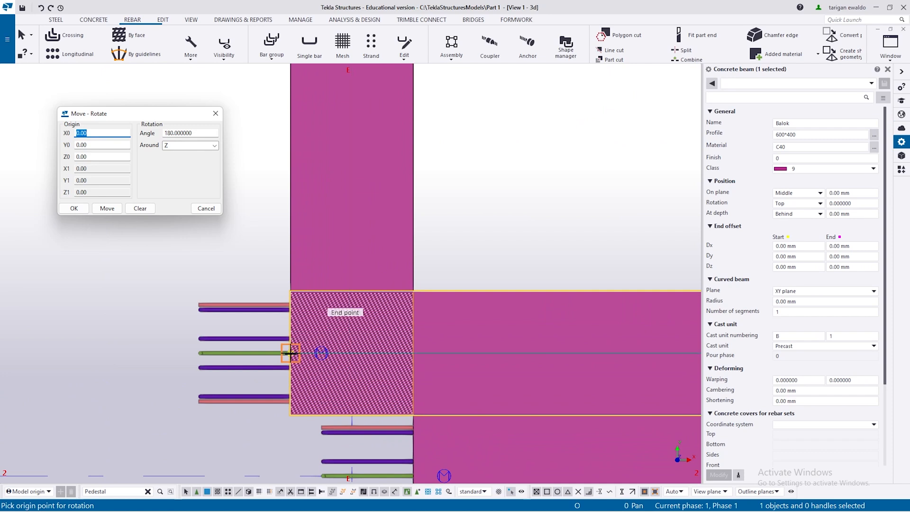
left_click(190, 146)
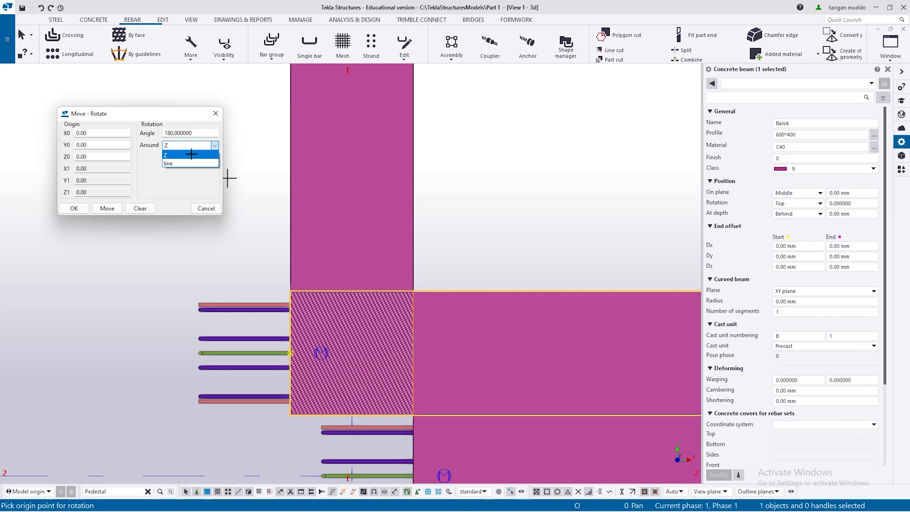
left_click(191, 154)
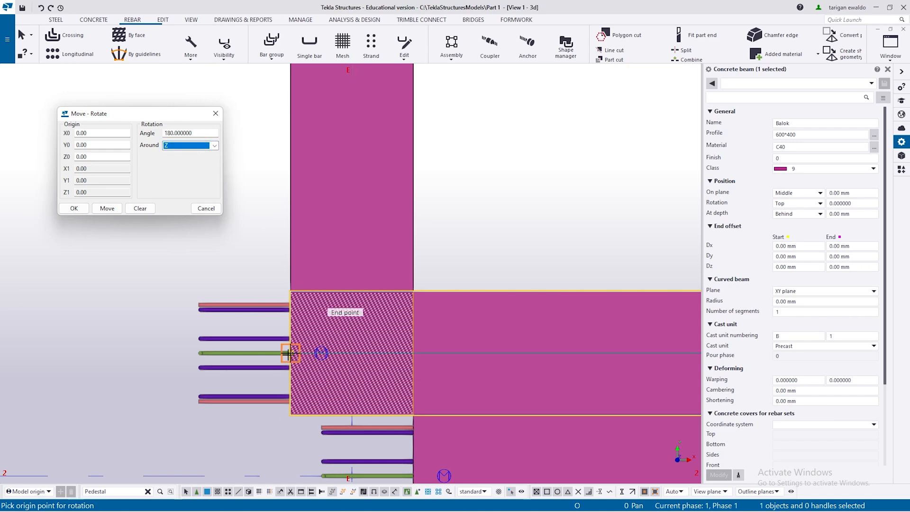
middle_click_drag(292, 355, 383, 190, "ctrl")
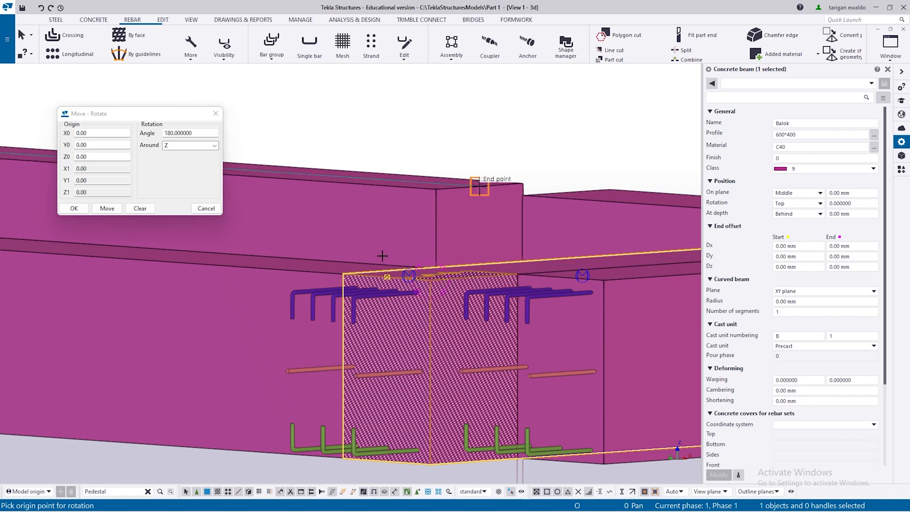
left_click(391, 285)
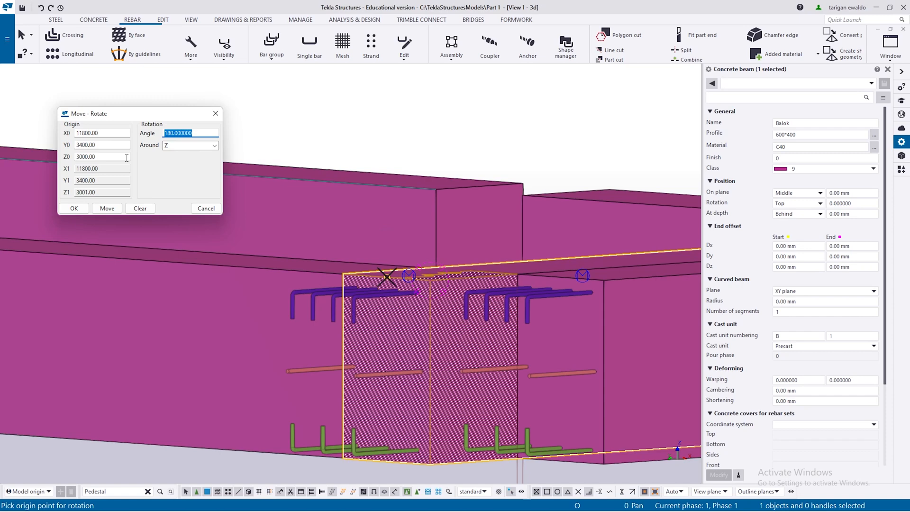
type("-90")
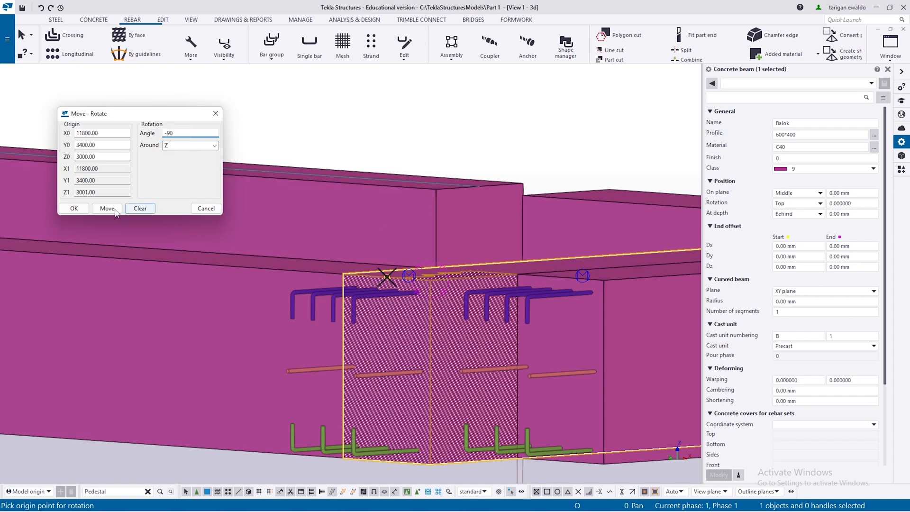
left_click(108, 208)
- Repeat the -90 degree rotation around Z twice to align the copied beam with the side beam
scroll(348, 292, "down", 2)
middle_click_drag(348, 292, 360, 337, "ctrl")
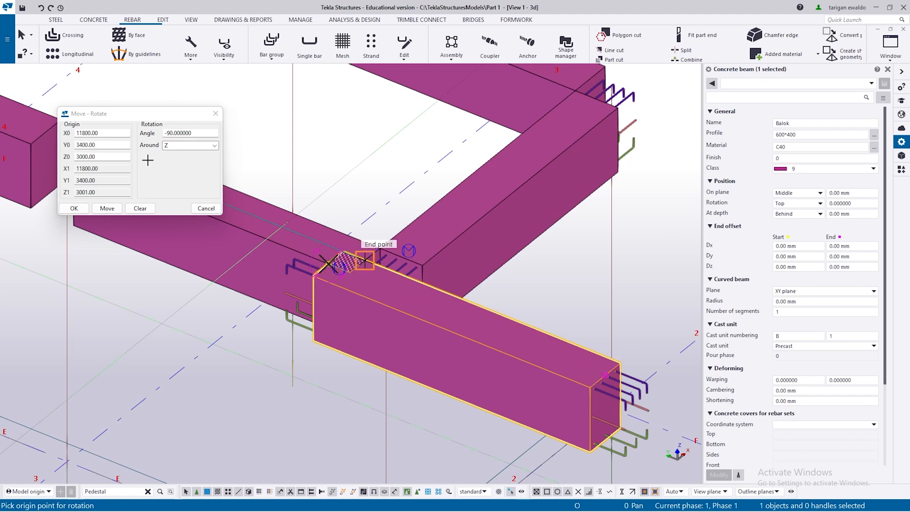
left_click(167, 133)
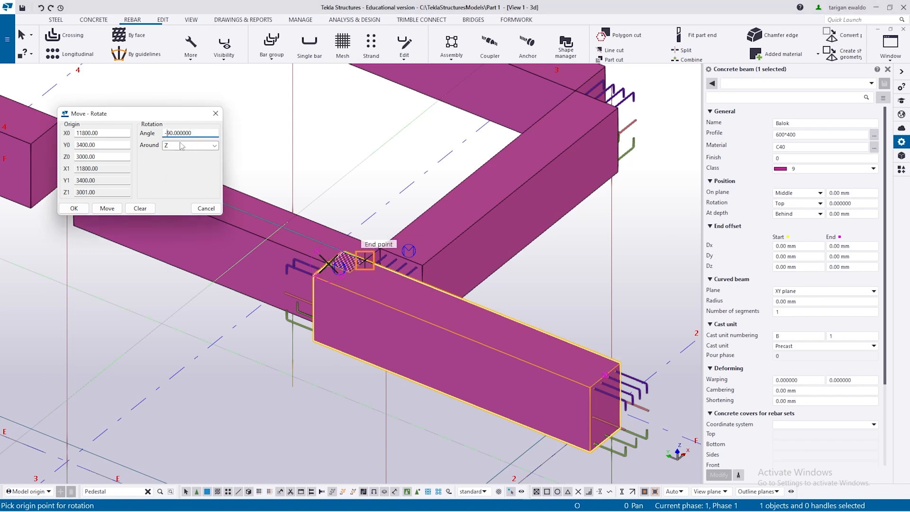
left_click(114, 211)
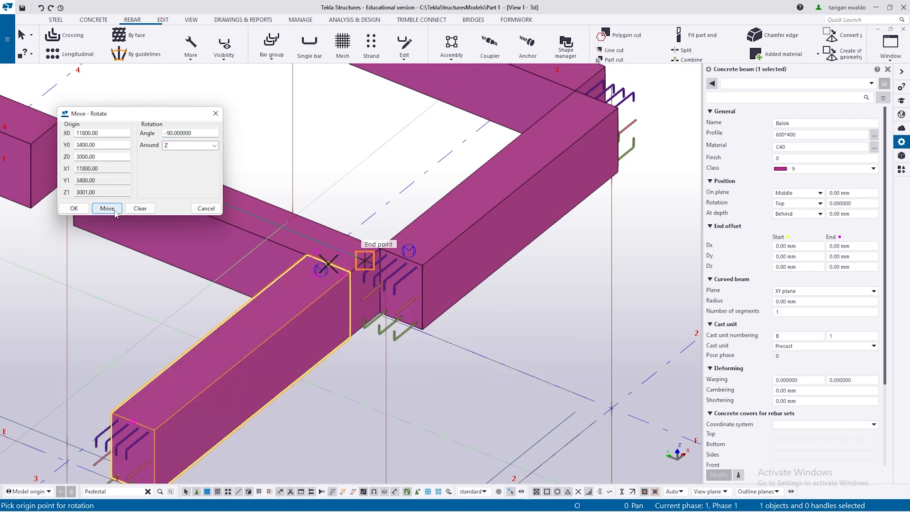
left_click(116, 212)
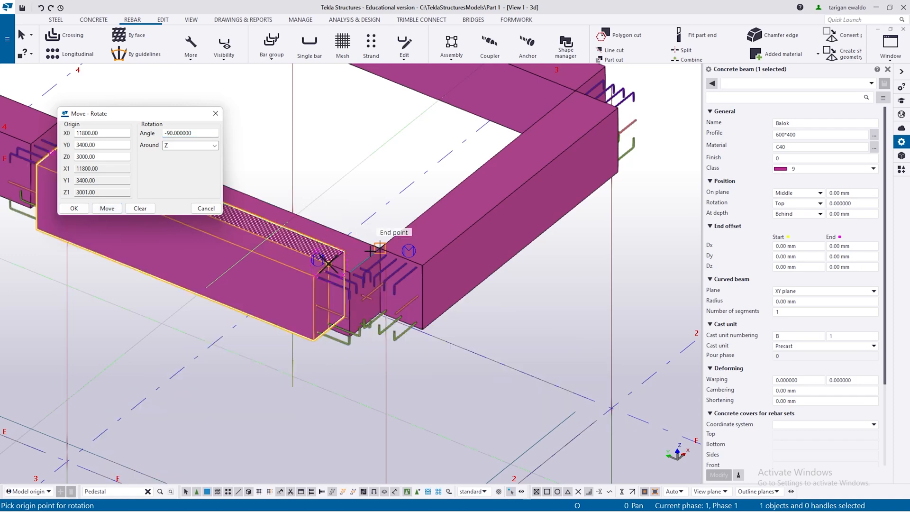
key("Escape")
key("Escape")
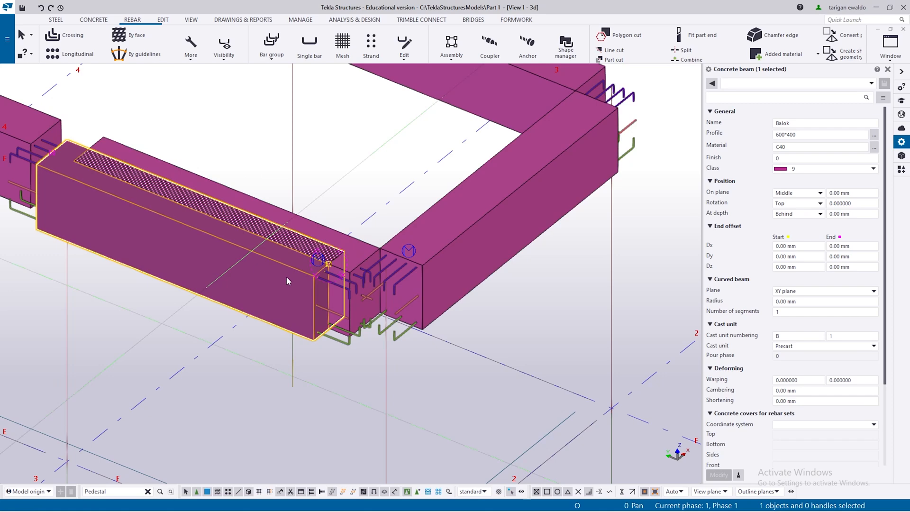
scroll(269, 280, "up", 2)
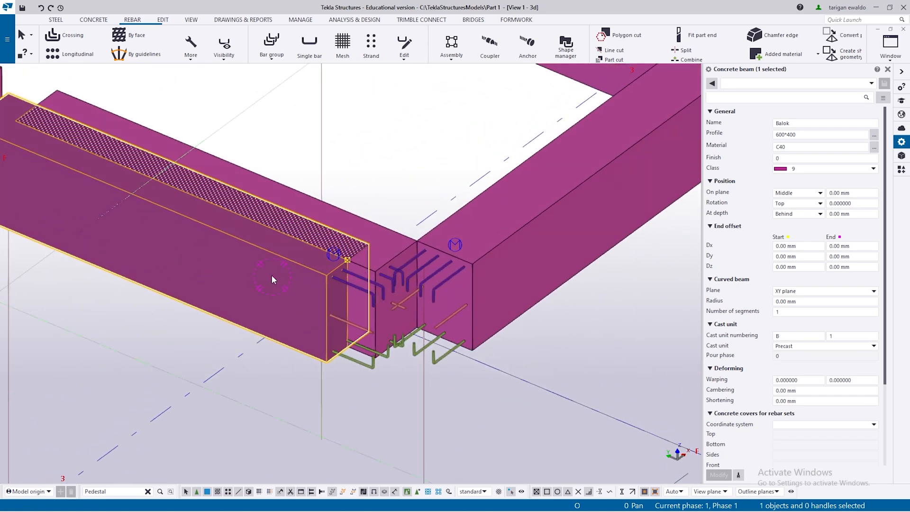
right_click(294, 282)
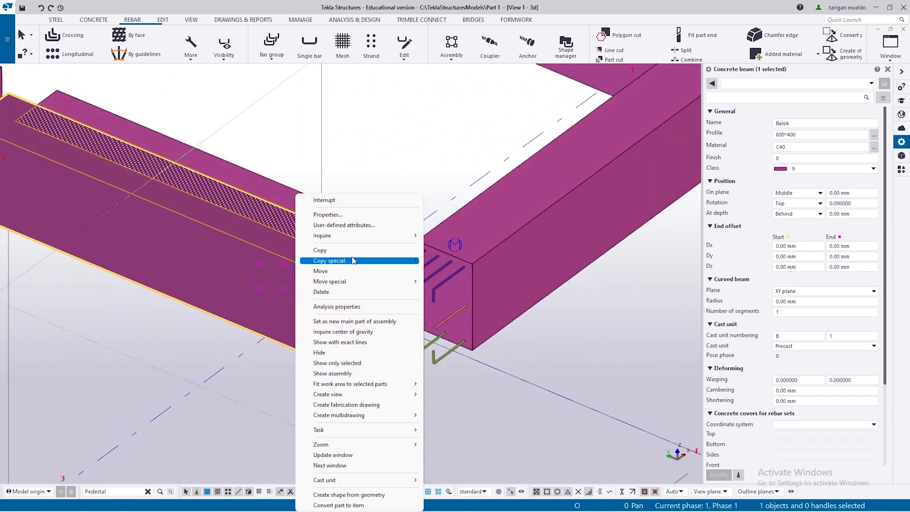
mouse_move(353, 261)
left_click(449, 272)
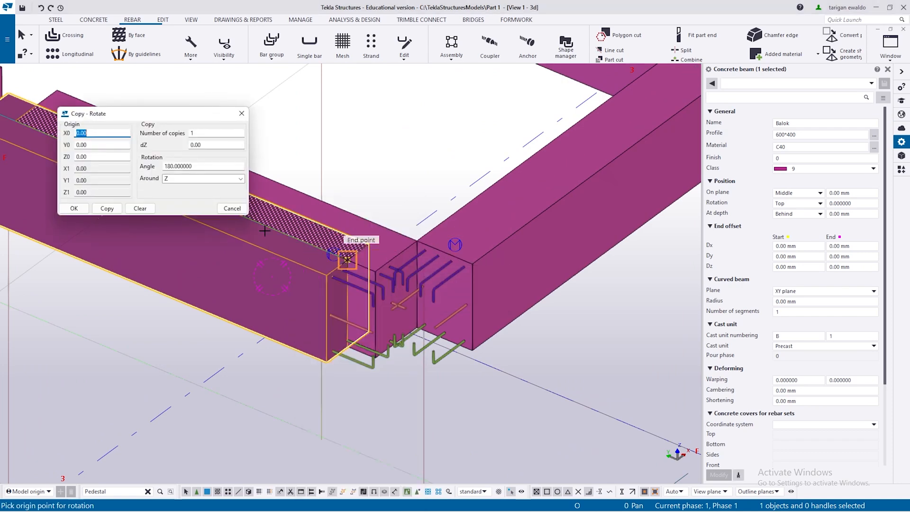
left_click(242, 114)
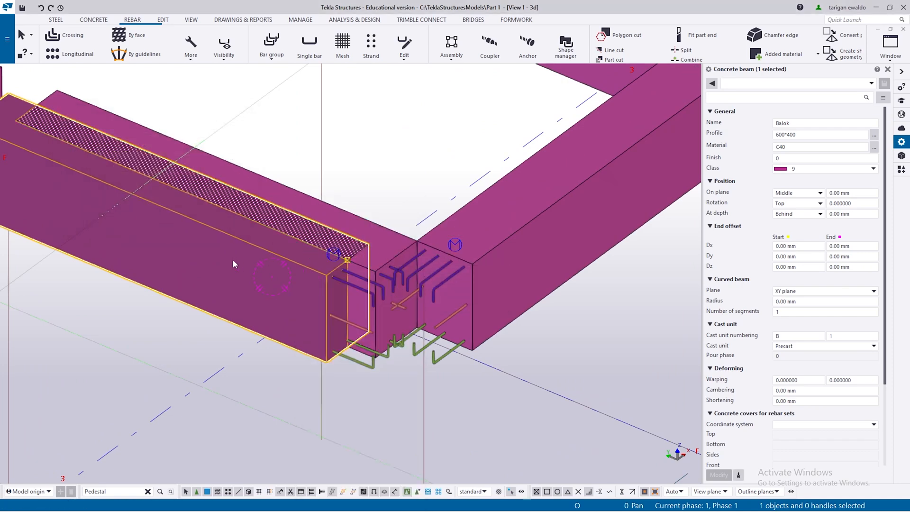
- Start another rotating move of the copied beam and set the rotation to be around a line
left_click(231, 278)
right_click(234, 272)
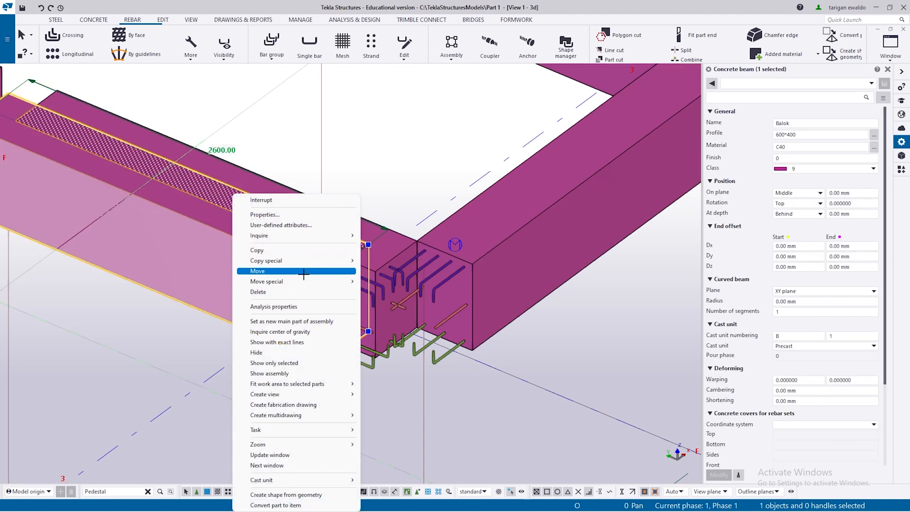
mouse_move(304, 282)
left_click(380, 293)
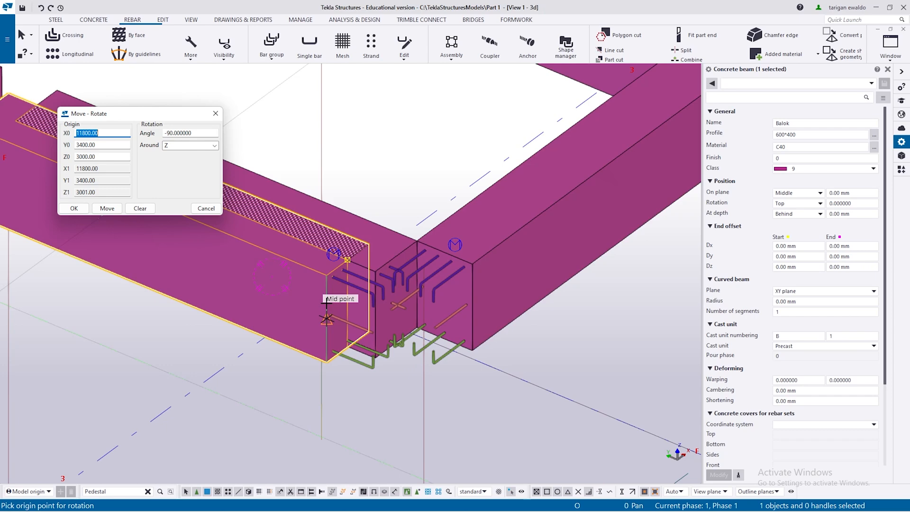
scroll(345, 299, "up", 2)
middle_click_drag(307, 292, 531, 321, "ctrl")
scroll(274, 266, "down", 2)
scroll(412, 313, "up", 2)
middle_click_drag(405, 297, 372, 288, "ctrl")
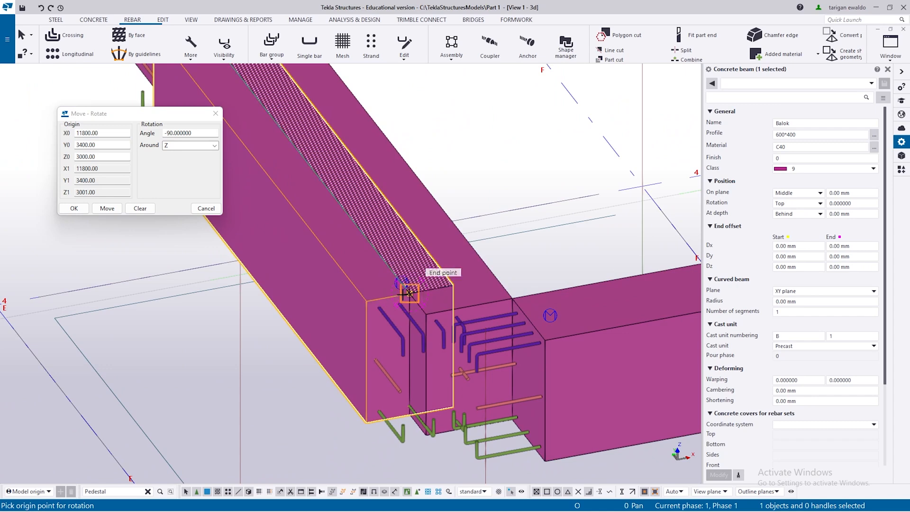
left_click(176, 144)
left_click(183, 162)
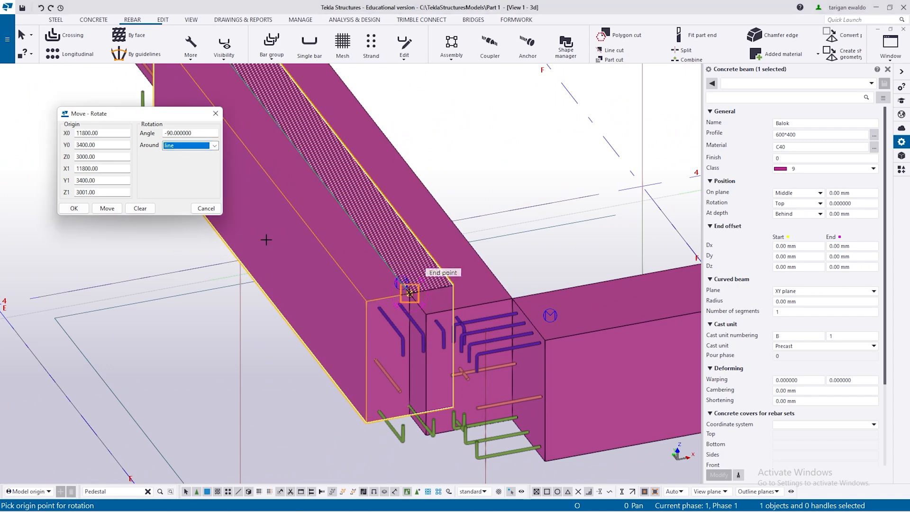
- Rotate the copied beam by -90 degrees around the line from (11800, 3400, 3000) to (11800, 3000, 3000) and check its bar orientation
scroll(409, 294, "down", 2)
middle_click_drag(409, 294, 459, 290, "ctrl")
scroll(409, 294, "up", 2)
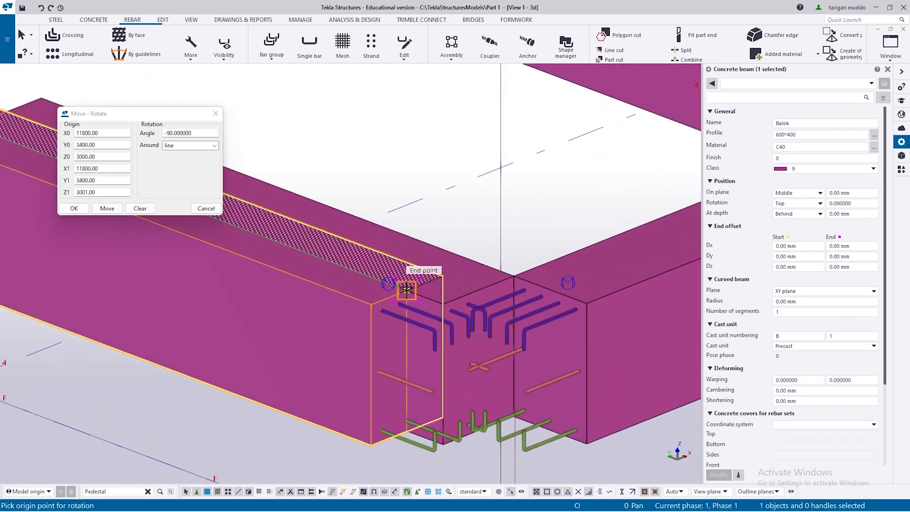
left_click(408, 291)
scroll(408, 290, "down", 2)
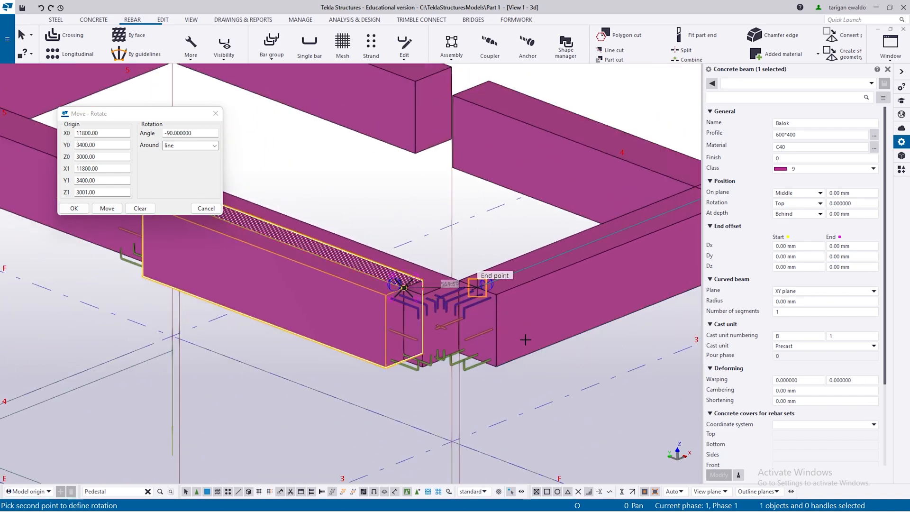
middle_click_drag(486, 312, 450, 305, "ctrl")
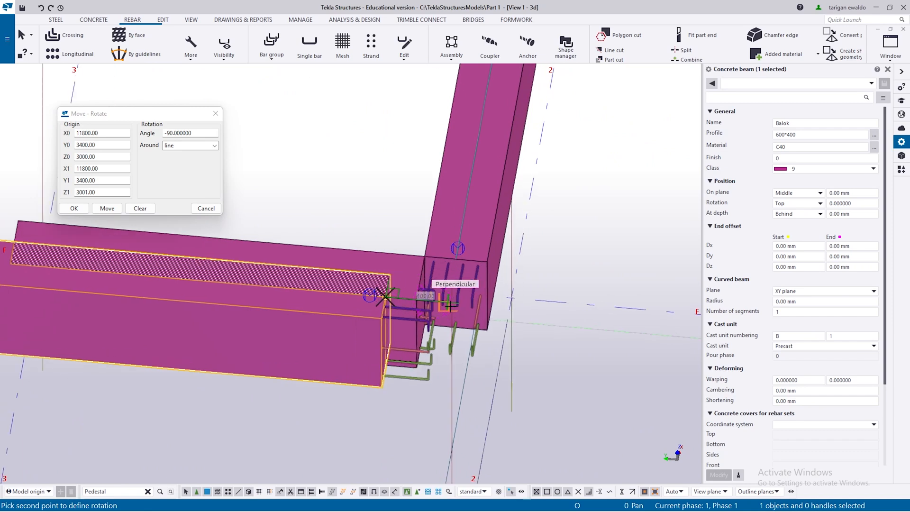
left_click(449, 306)
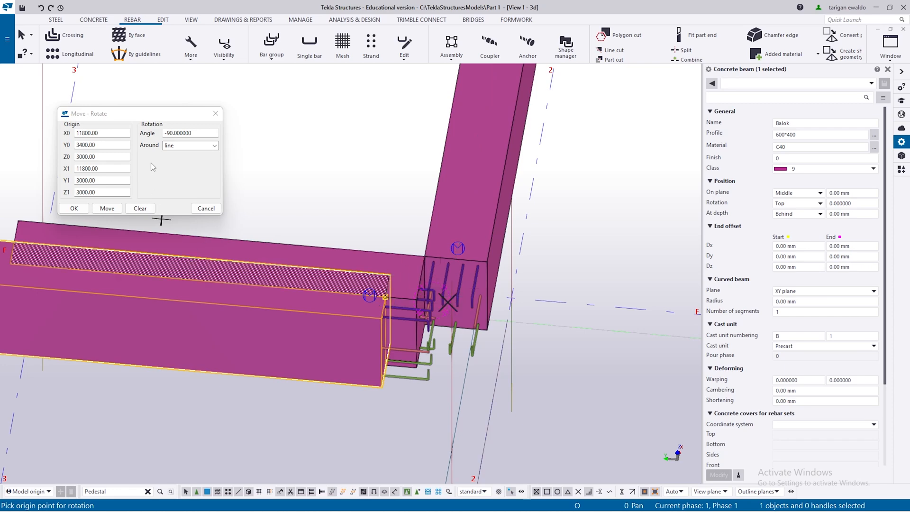
left_click(112, 209)
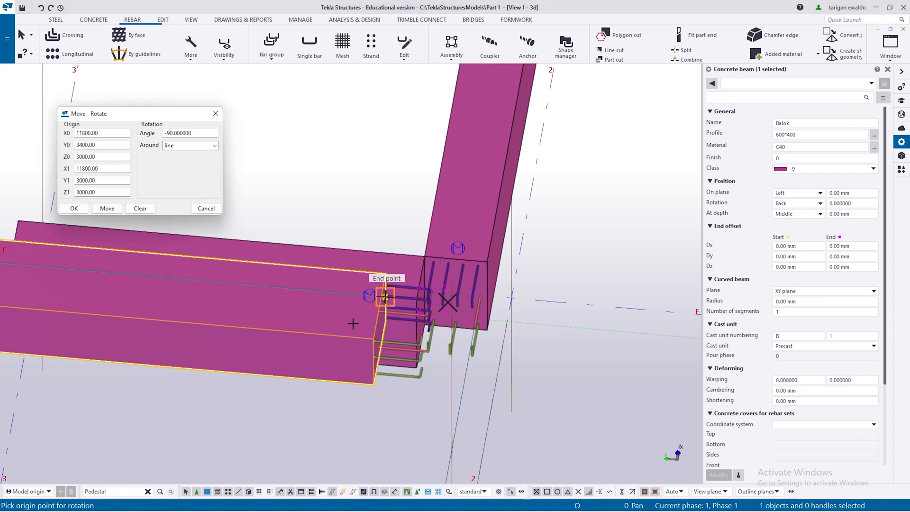
scroll(354, 324, "up", 1)
middle_click_drag(353, 324, 201, 280, "ctrl")
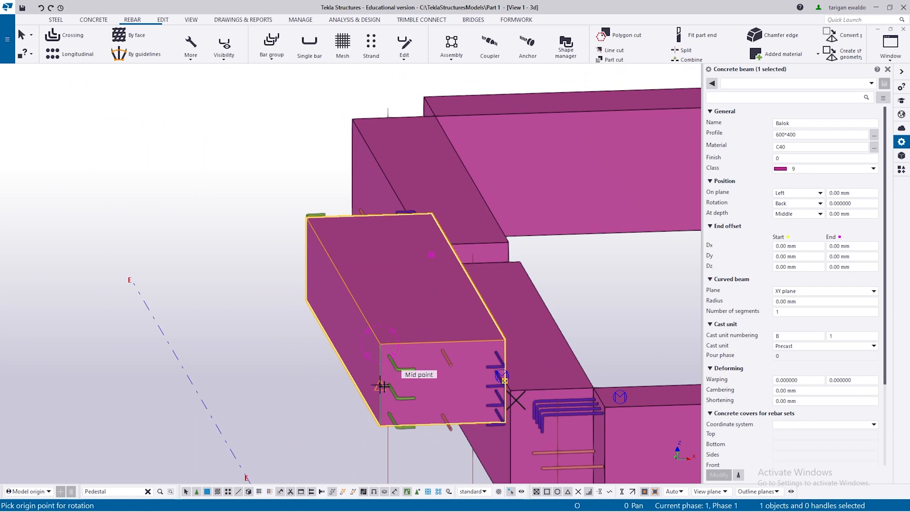
- Leave the rotating move and undo the copied beam's last rotation around the line
scroll(383, 387, "down", 2)
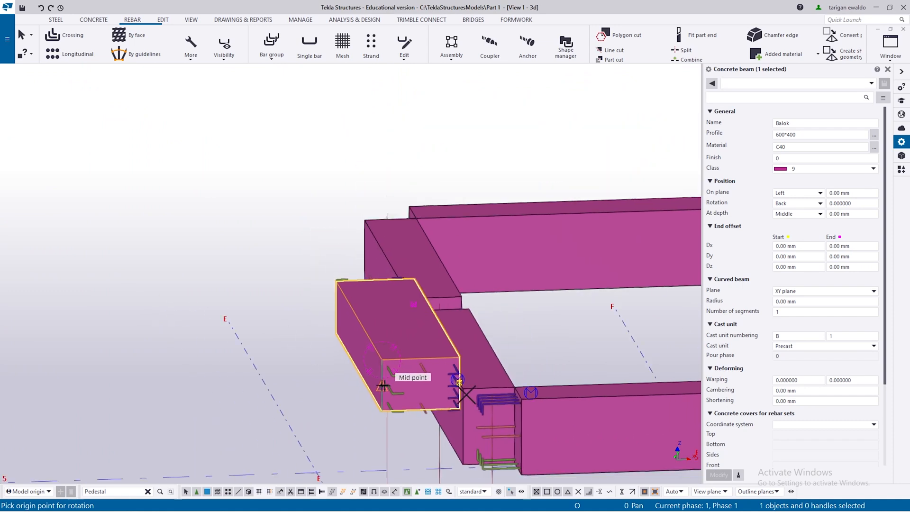
left_click(383, 386)
right_click(336, 372)
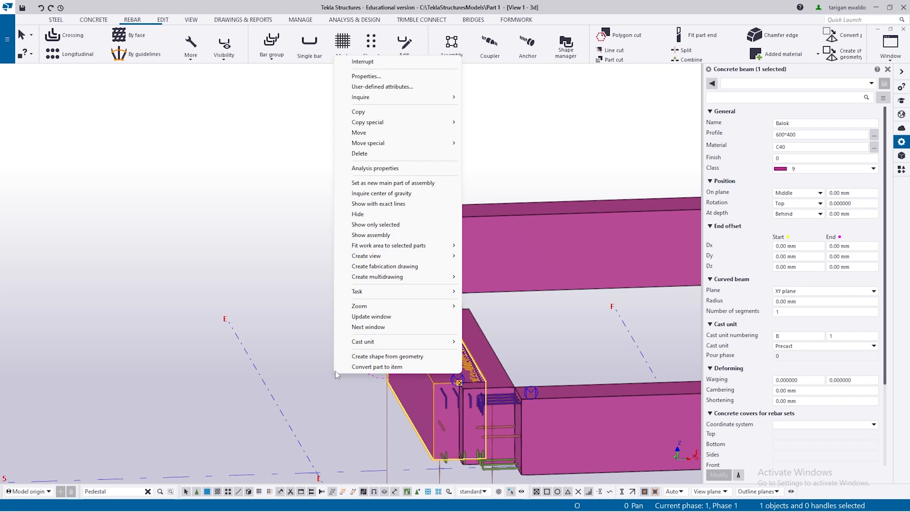
mouse_move(403, 143)
left_click(492, 153)
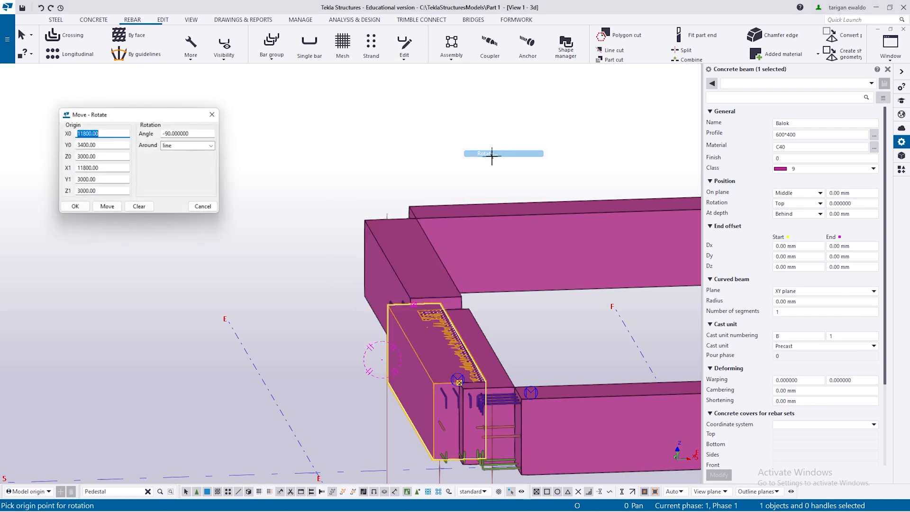
left_click(182, 146)
left_click(176, 155)
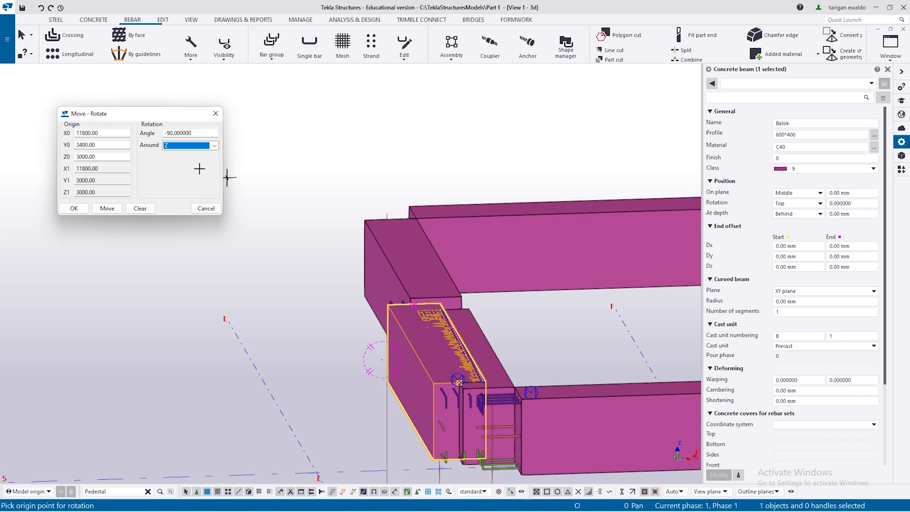
left_click(203, 146)
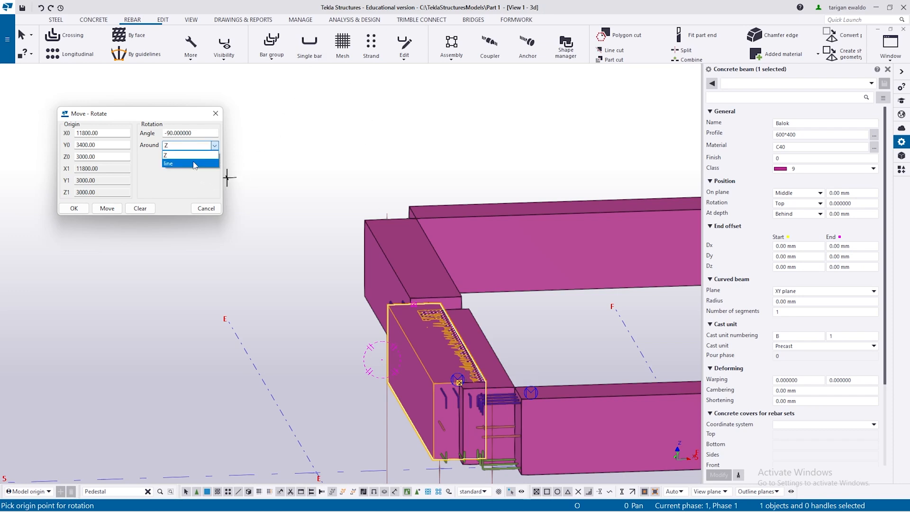
left_click(215, 116)
- Check the copied beam against the original side beam and redraw the view to bring back all hidden parts
scroll(330, 326, "down", 3)
scroll(330, 325, "up", 3)
middle_click_drag(330, 326, 431, 319, "ctrl")
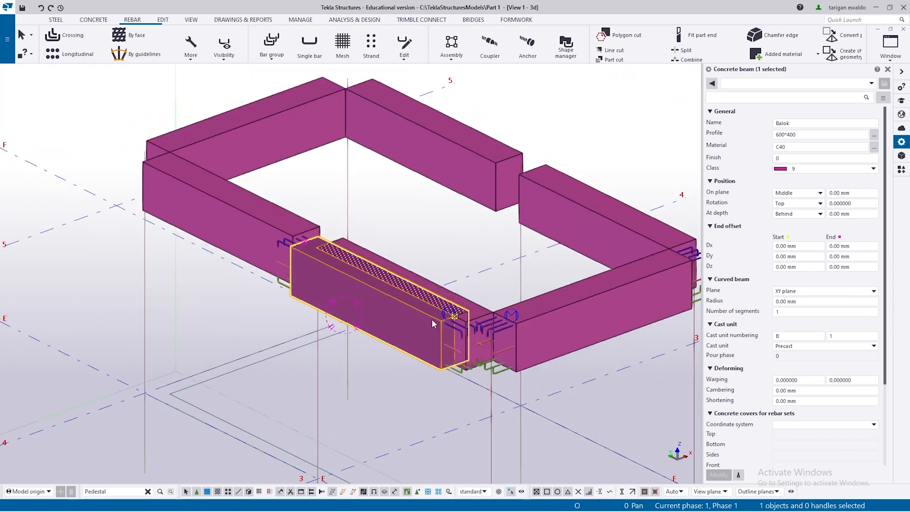
left_click(432, 320)
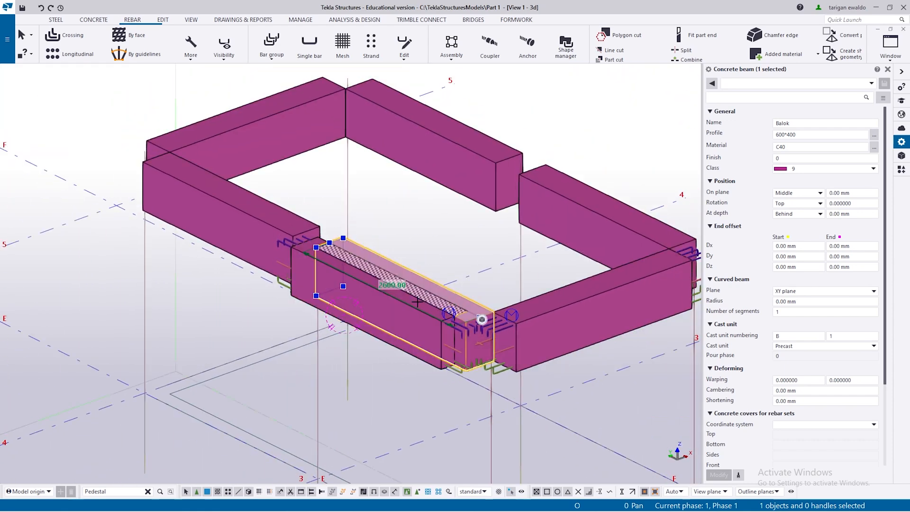
scroll(268, 271, "down", 3)
right_click(458, 205)
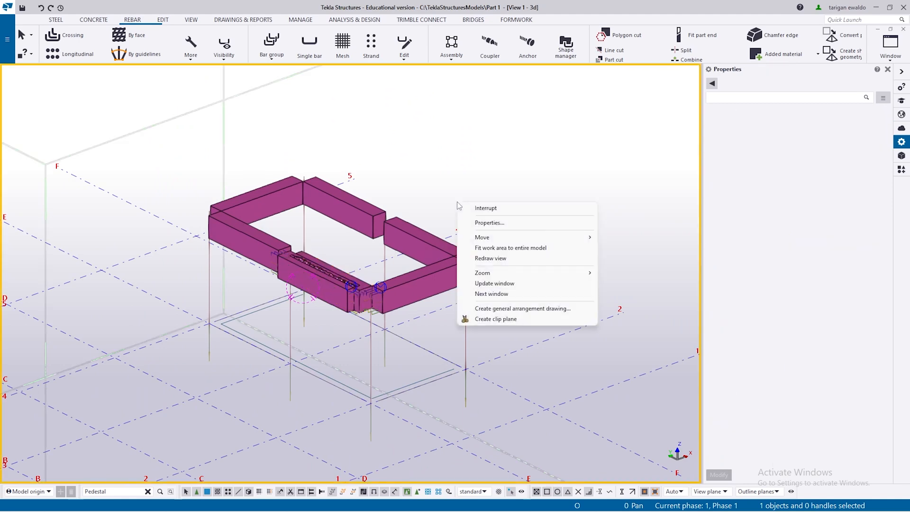
left_click(482, 259)
scroll(335, 299, "up", 3)
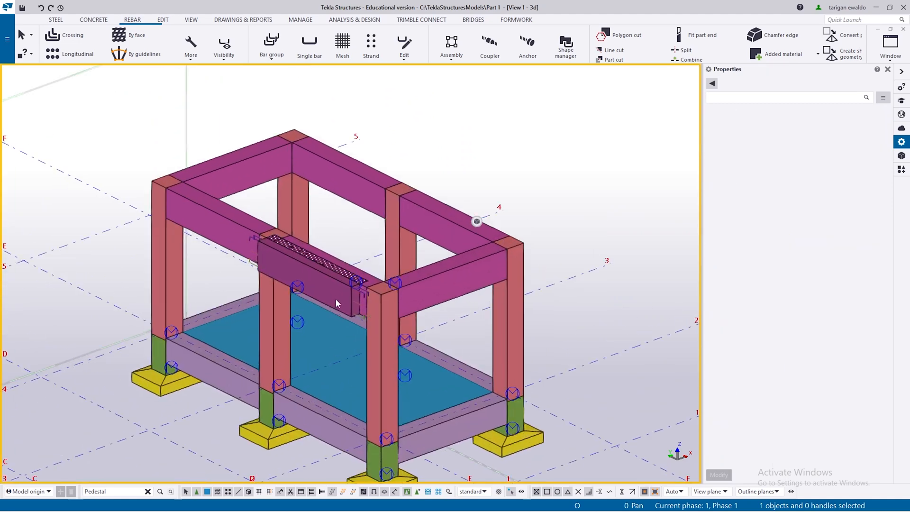
- In plan view, hide the original beams along grid lines E and F and the one on grid line 4
key("ctrl+p")
scroll(468, 285, "up", 5)
scroll(375, 313, "up", 4)
left_click(375, 317)
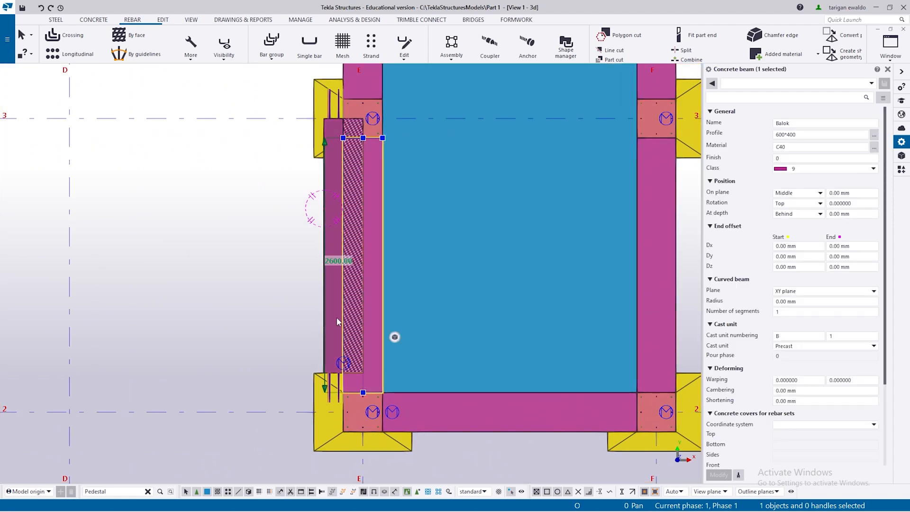
scroll(369, 365, "down", 5)
scroll(387, 342, "down", 1)
key("shift+h")
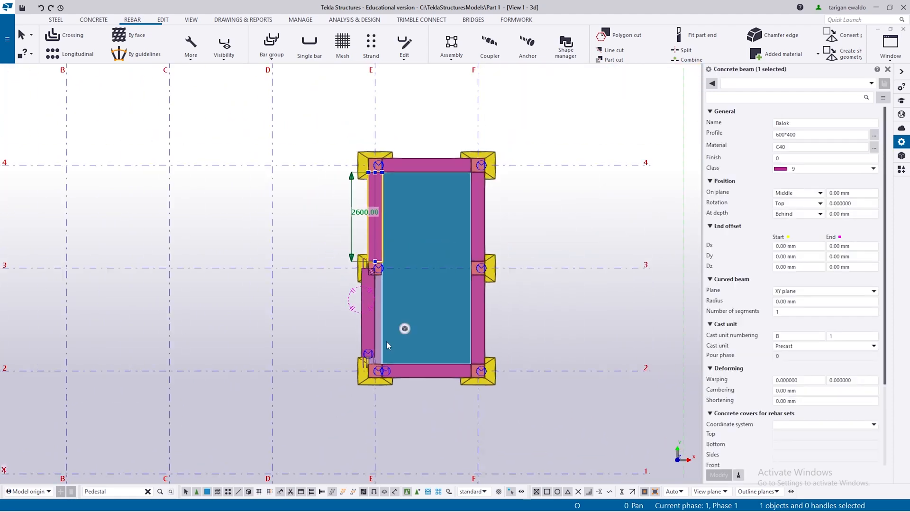
left_click(426, 163)
key("shift+h")
left_click(482, 222)
key("shift+h")
scroll(390, 351, "up", 3)
- Move the copied reinforced beam from its inner end corner to the inner corner of column E/2, filling the bay between grids 2 and 3
left_click(343, 340)
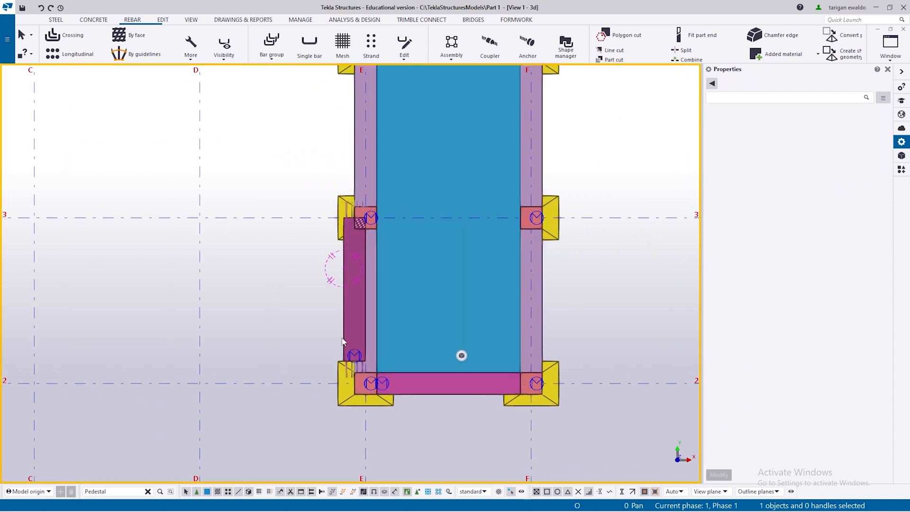
scroll(363, 334, "up", 2)
middle_click_drag(433, 302, 374, 288)
key("ctrl+c")
scroll(265, 370, "up", 2)
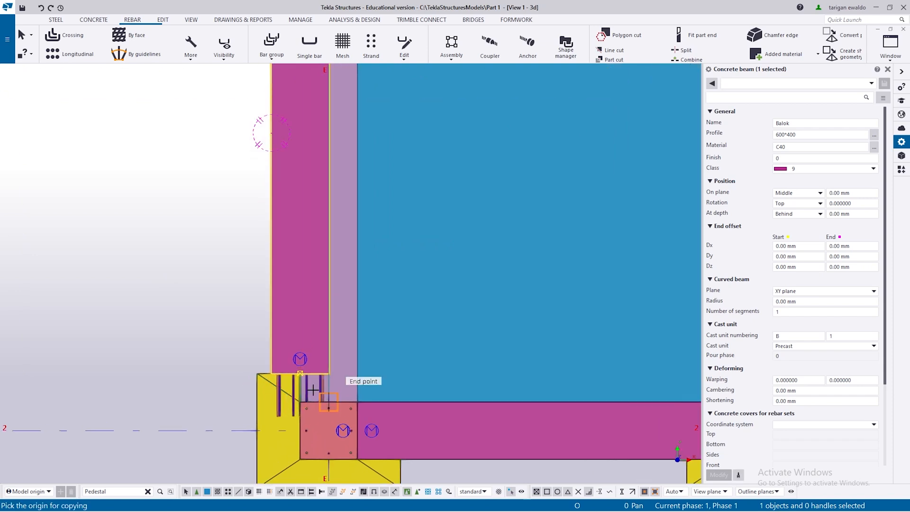
scroll(257, 373, "down", 2)
key("Escape")
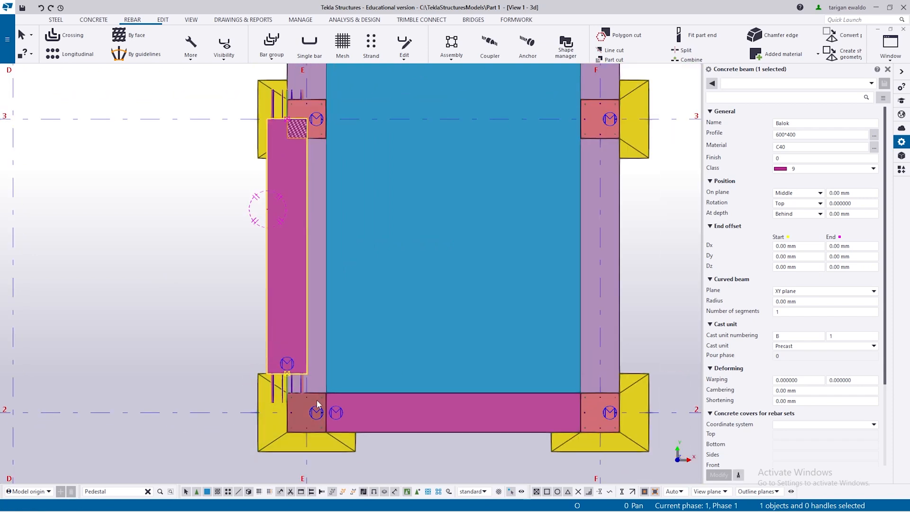
scroll(311, 388, "up", 2)
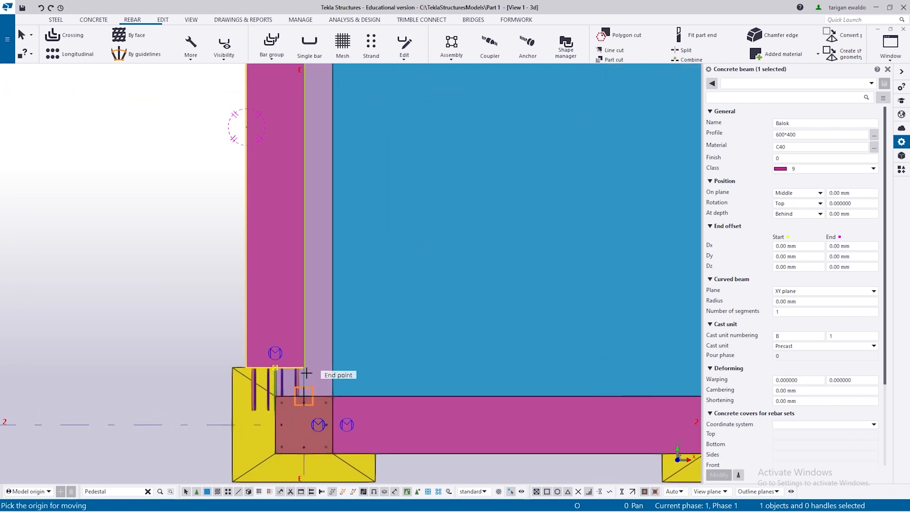
left_click(301, 366)
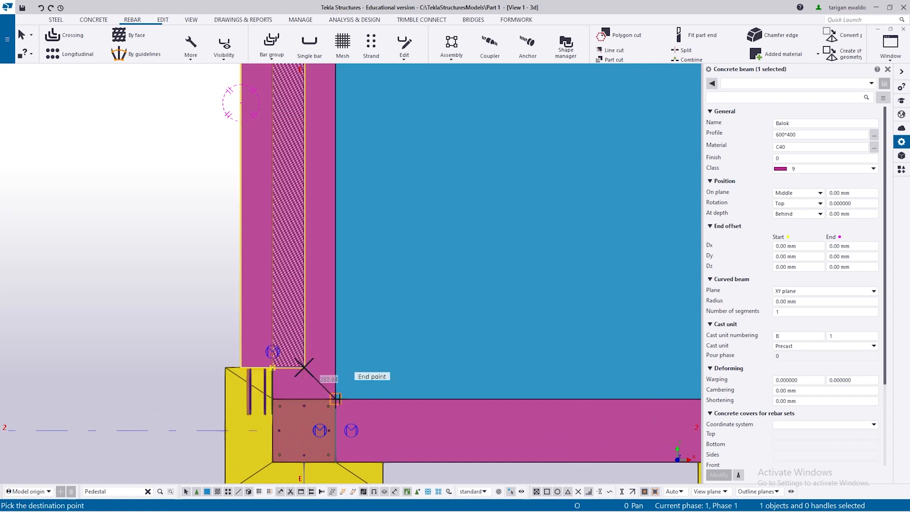
left_click(335, 400)
scroll(335, 399, "down", 3)
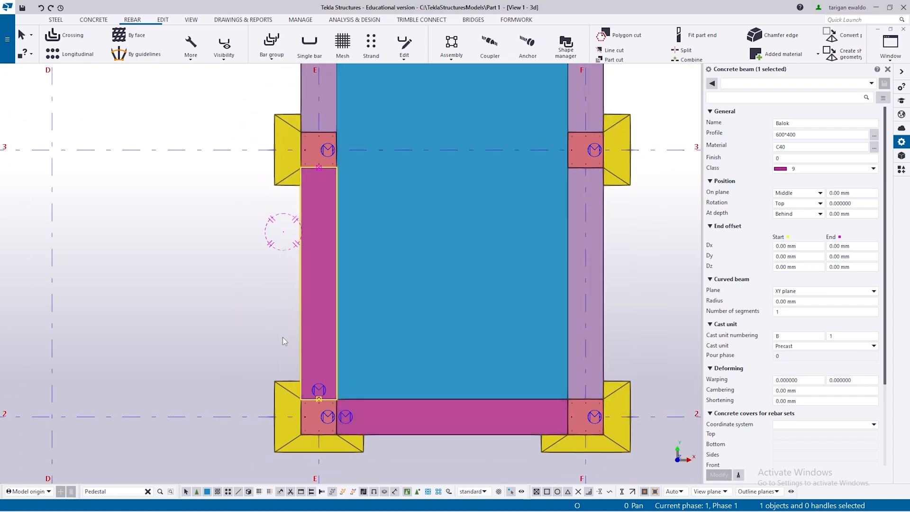
- Copy the reinforced beam on line E from its outer corner at grid 2 to the matching column corner at E/3
left_click(326, 321)
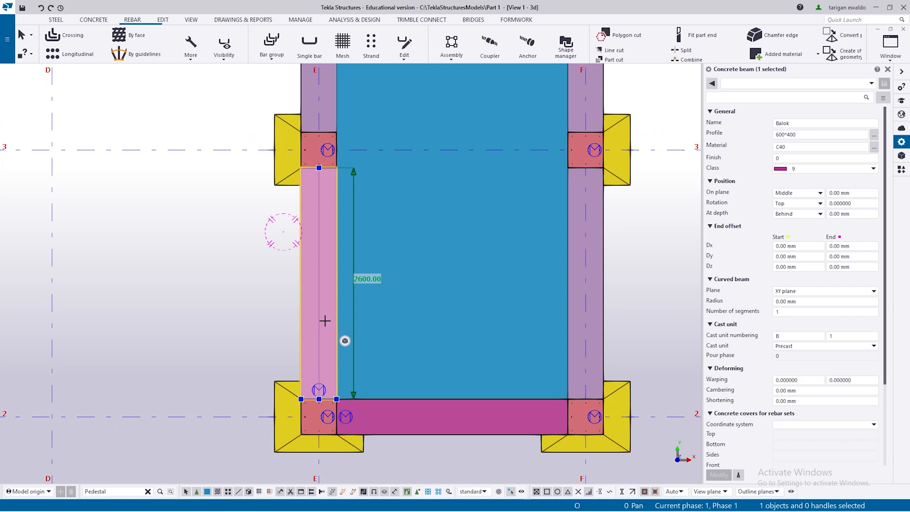
key("ctrl+c")
scroll(301, 401, "up", 2)
left_click(301, 397)
scroll(301, 393, "down", 4)
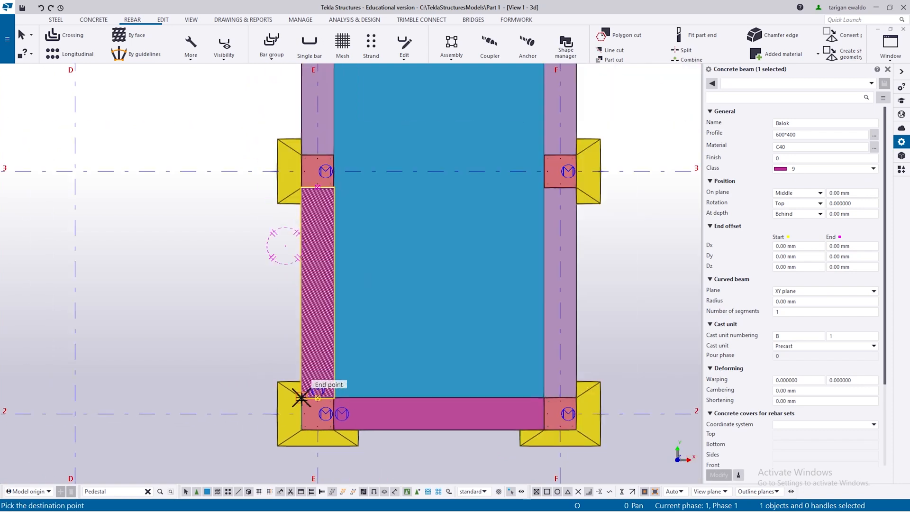
scroll(322, 171, "up", 4)
middle_click_drag(316, 157, 302, 234)
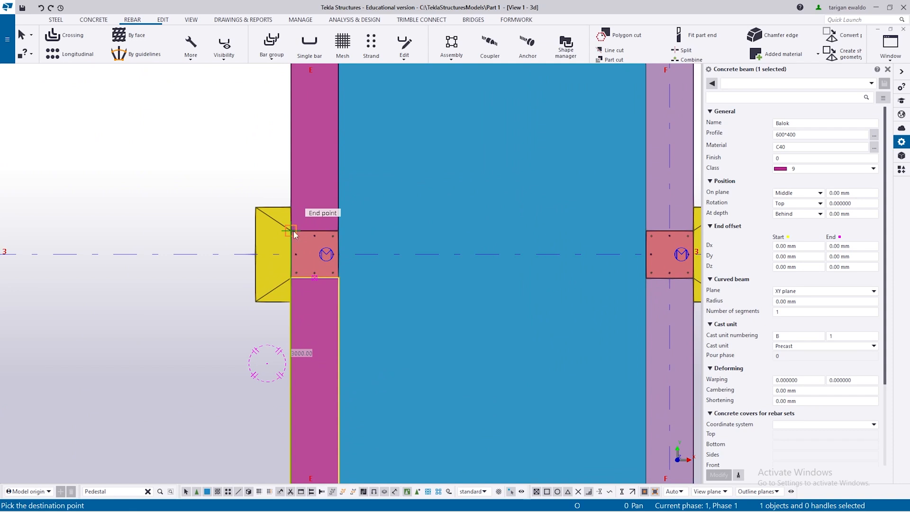
scroll(294, 235, "down", 3)
- Place two more copies of the reinforced beam on grid line F, in the bays 3 to 4 and 2 to 3
scroll(488, 221, "up", 3)
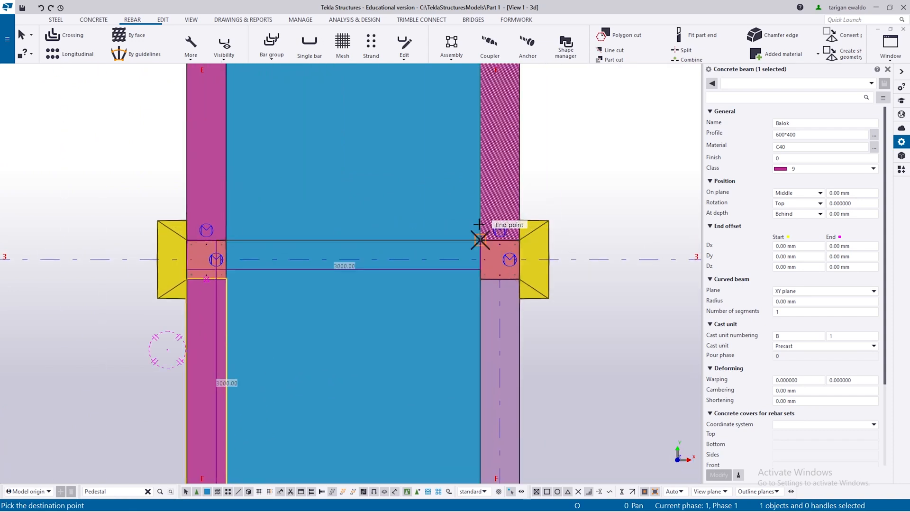
scroll(478, 227, "down", 3)
scroll(467, 382, "up", 2)
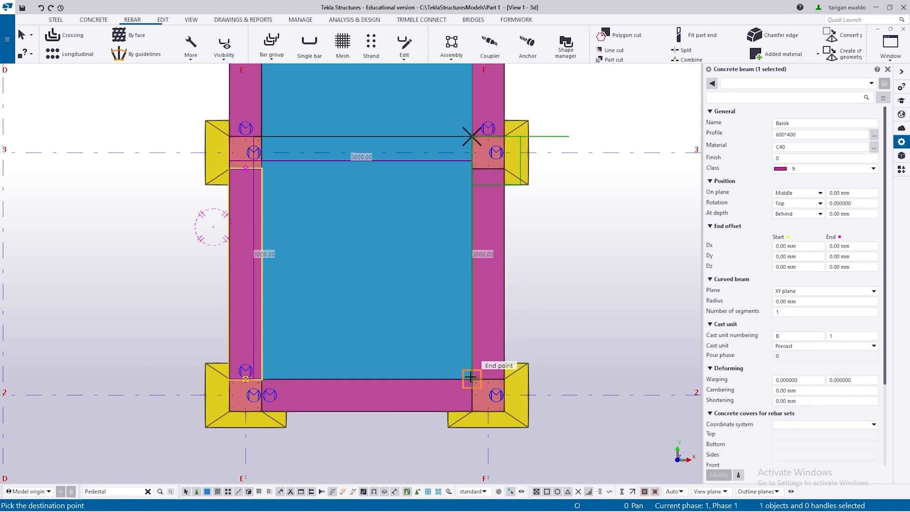
scroll(469, 386, "down", 3)
key("Escape")
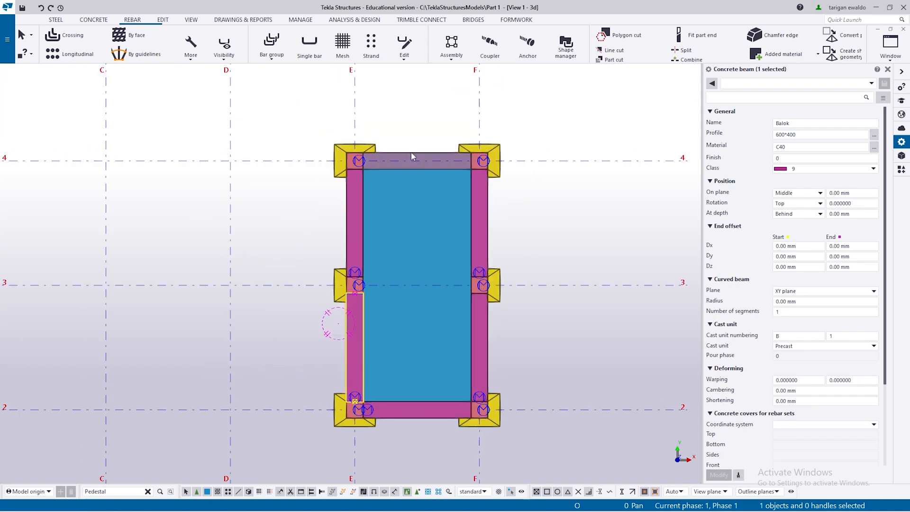
- Copy the reinforced beam on grid line 2 between E and F to the matching position on grid line 4
left_click(433, 414)
scroll(396, 420, "up", 3)
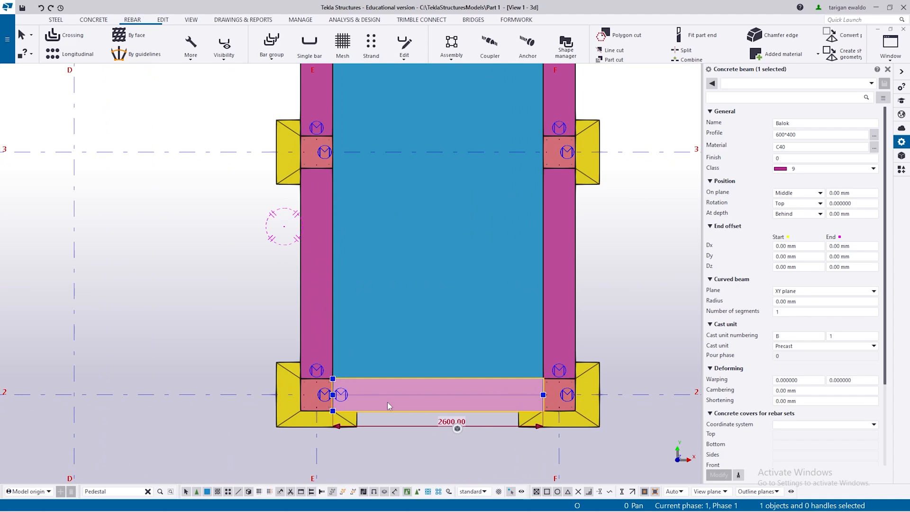
key("ctrl+c")
scroll(335, 416, "up", 2)
left_click(333, 412)
scroll(326, 417, "down", 5)
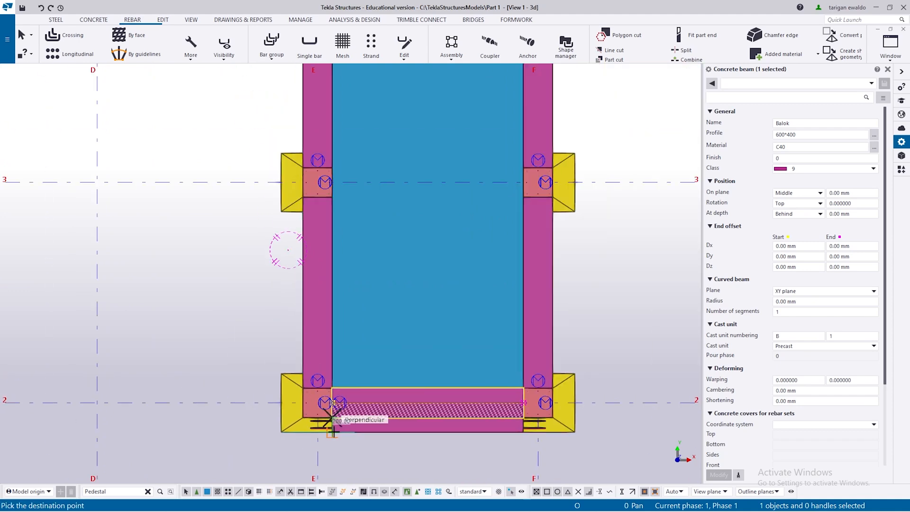
scroll(330, 129, "up", 3)
left_click(326, 128)
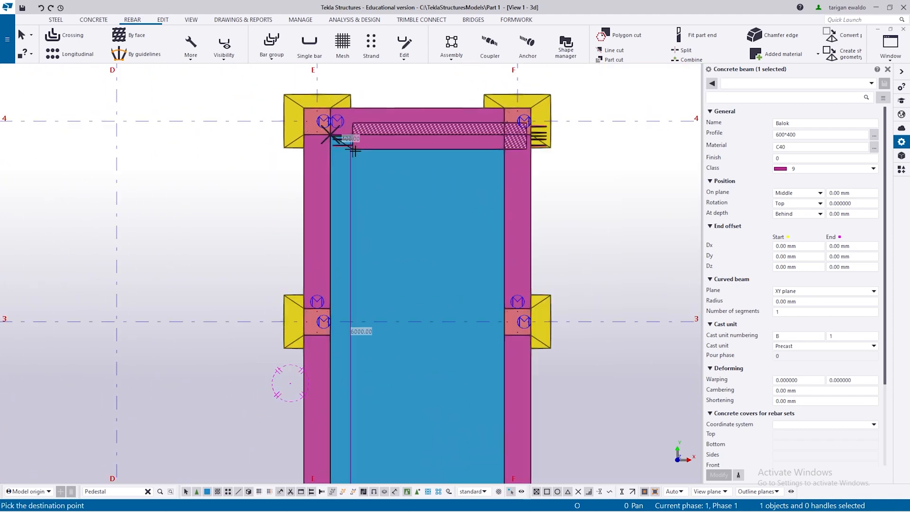
scroll(365, 160, "down", 5)
- Show the parts in wireframe, inspect the reinforcement in all beams and columns, and return to the shaded rendering
scroll(424, 294, "up", 3)
middle_click_drag(414, 302, 340, 173, "ctrl")
key("ctrl+1")
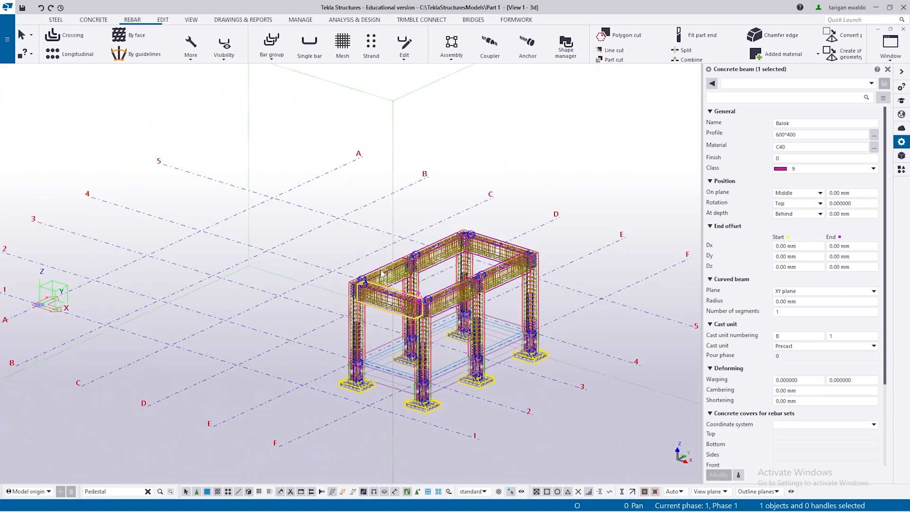
scroll(426, 404, "up", 2)
mouse_move(378, 400)
middle_mouse_down("ctrl")
mouse_move(237, 341)
mouse_move(107, 371)
mouse_move(177, 358)
middle_mouse_up("ctrl")
scroll(243, 358, "down", 2)
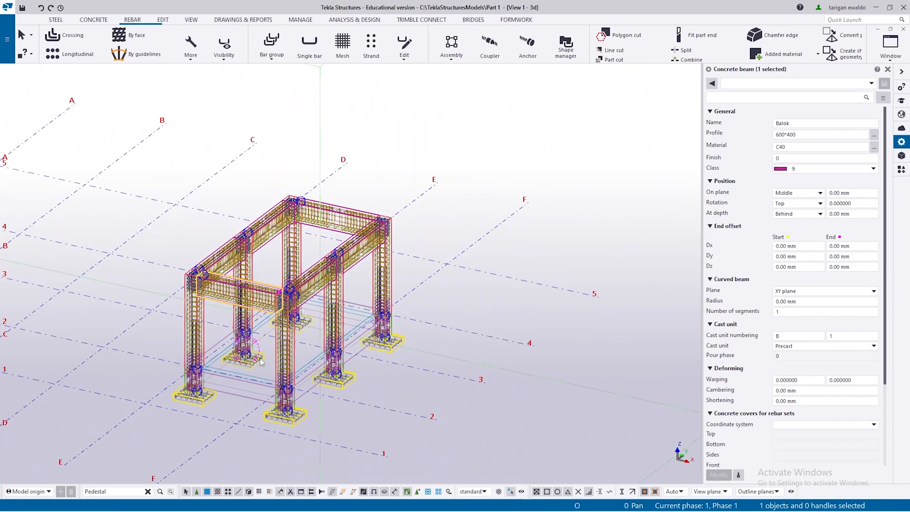
key("ctrl+4")
- Compare the ground beam with the upper beam above it on grid line 2 between E and F
scroll(260, 356, "down", 1)
middle_click_drag(247, 372, 263, 388, "ctrl")
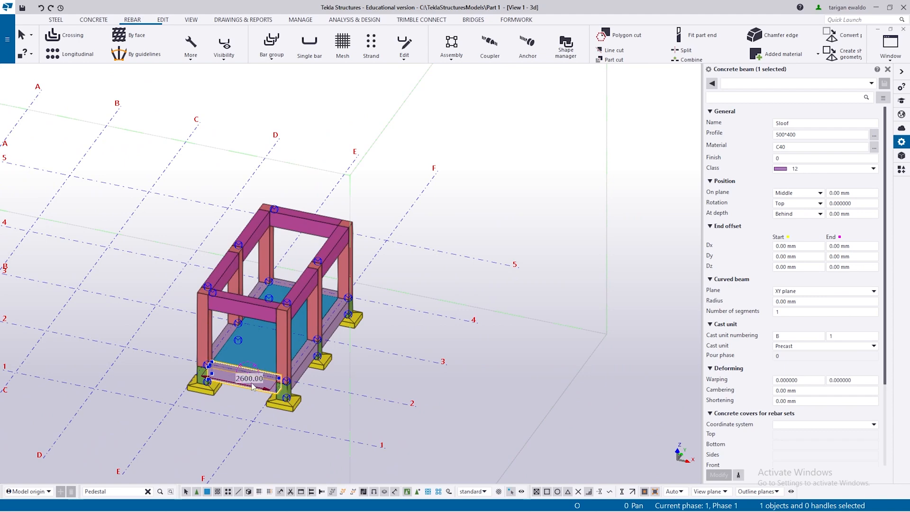
scroll(258, 382, "up", 2)
left_click(251, 383)
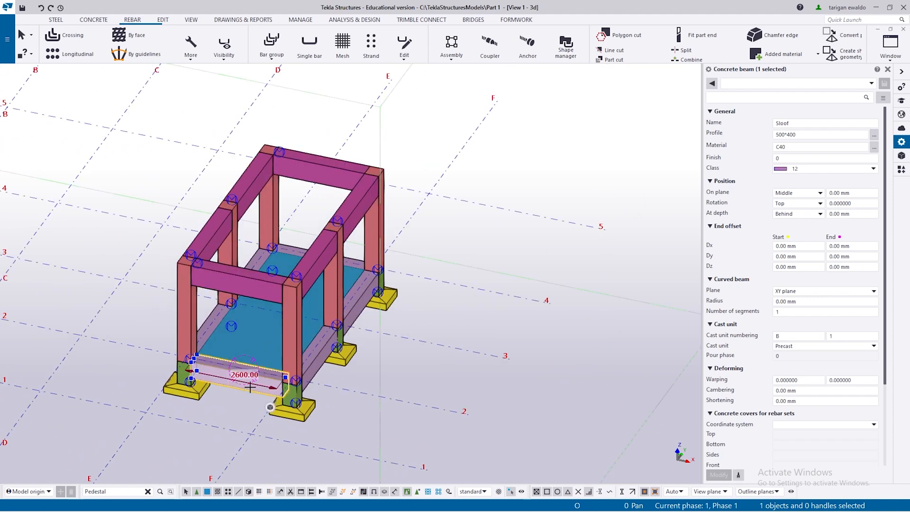
middle_click_drag(260, 380, 237, 384, "ctrl")
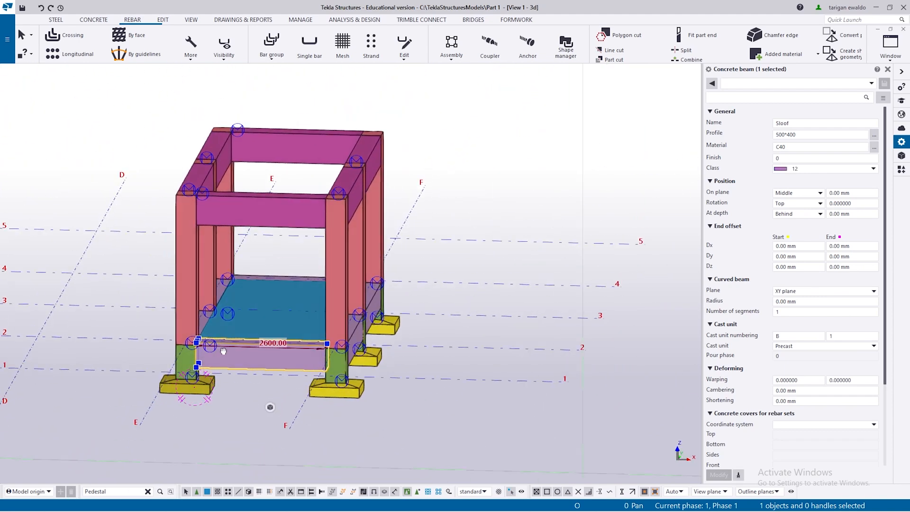
scroll(235, 375, "up", 3)
scroll(235, 371, "up", 1)
left_click(261, 386)
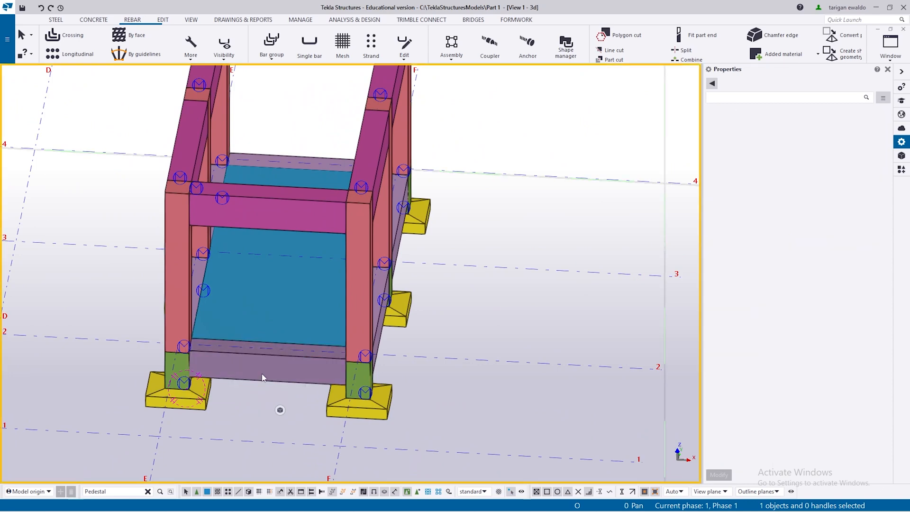
middle_click_drag(260, 373, 243, 382, "ctrl")
left_click(245, 243)
left_click(283, 371)
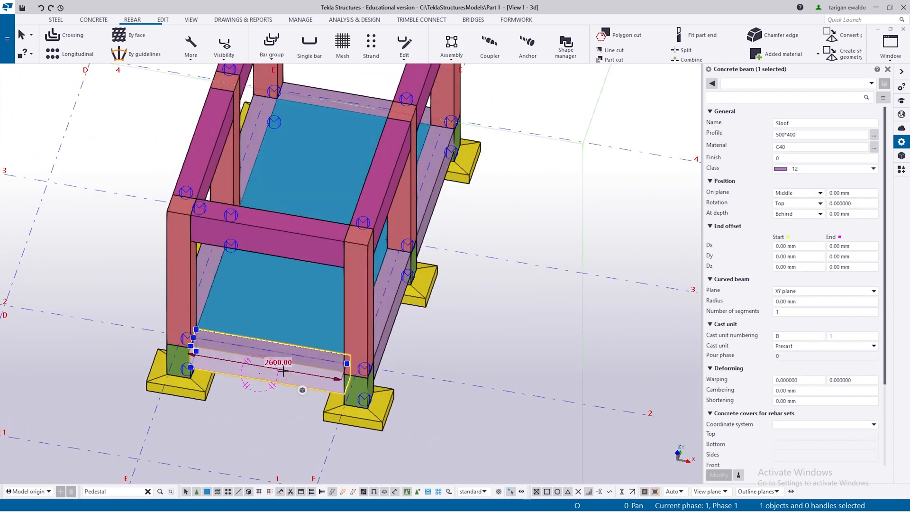
left_click(315, 245)
left_click(283, 360)
left_click(315, 256)
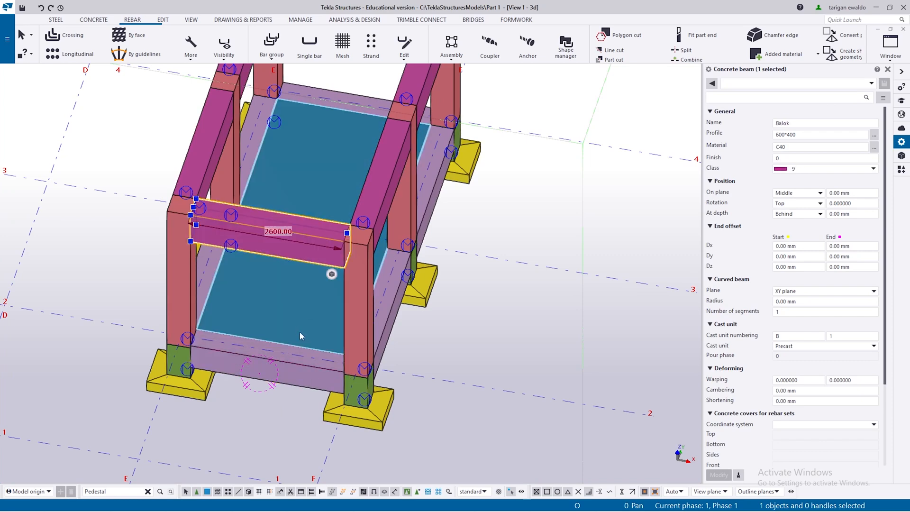
middle_click_drag(309, 245, 289, 256, "ctrl")
left_click(277, 356)
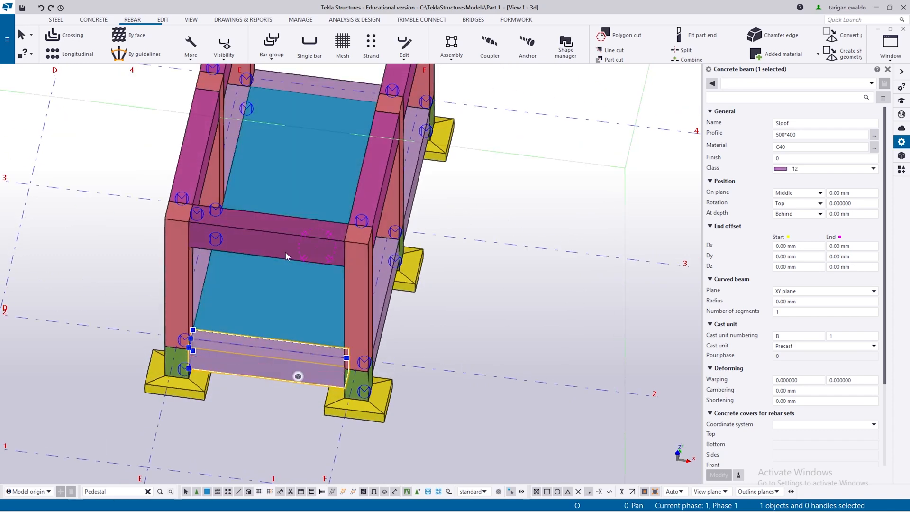
- Replace the ground beam on grid line 2 between E and F with a copy of the reinforced upper beam directly above it
key("Delete")
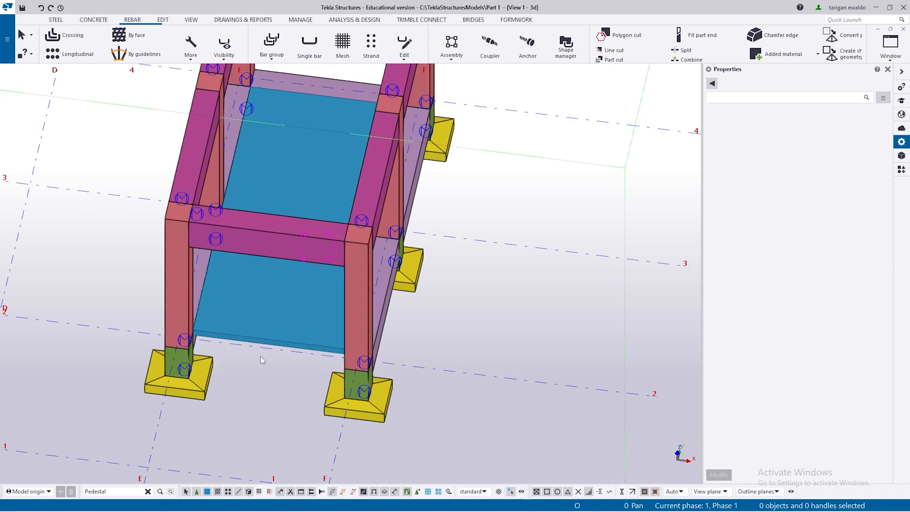
left_click(237, 238)
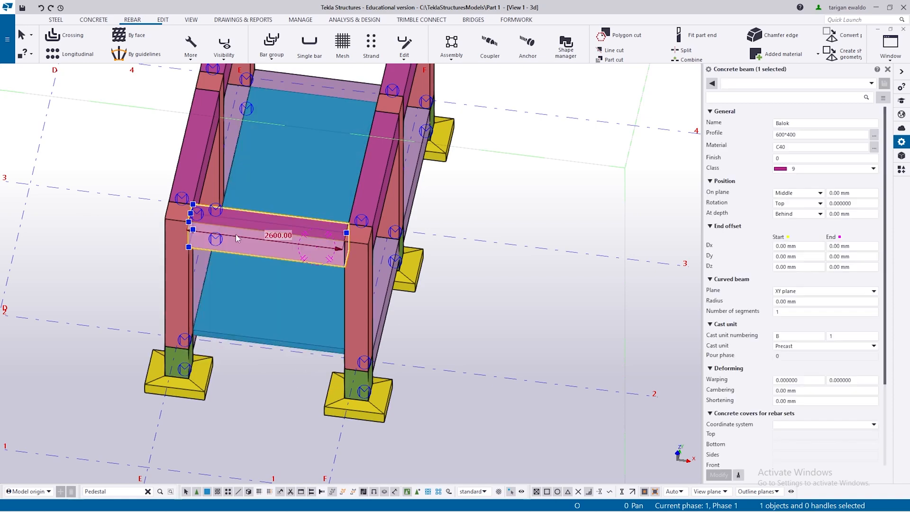
key("ctrl+c")
scroll(210, 242, "up", 2)
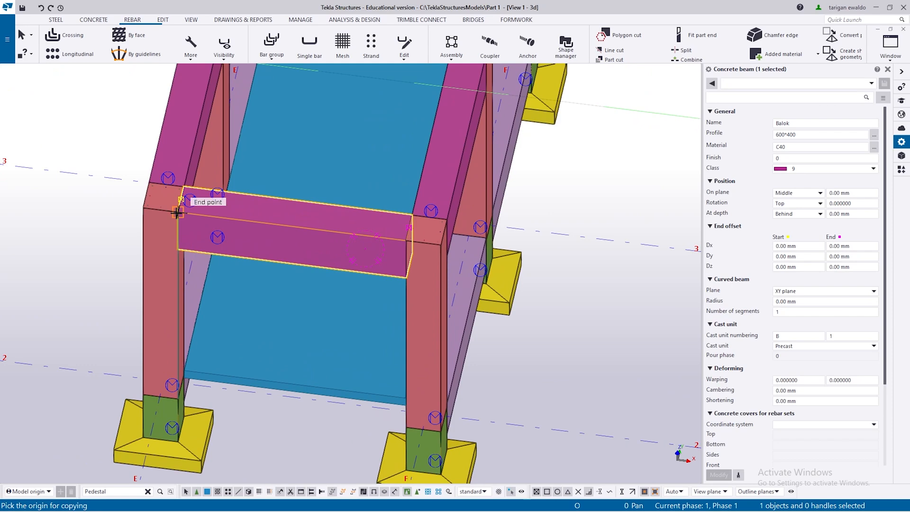
middle_click_drag(186, 188, 140, 215, "ctrl")
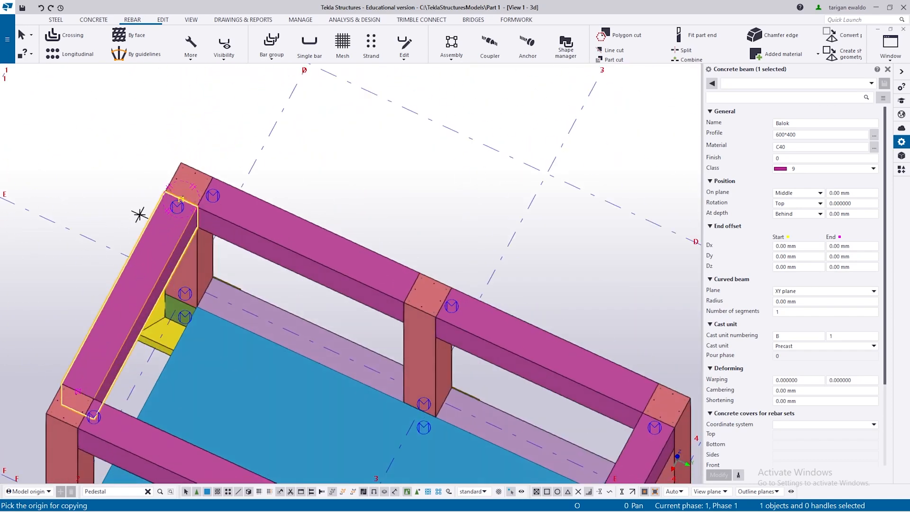
left_click(196, 205)
scroll(199, 365, "up", 4)
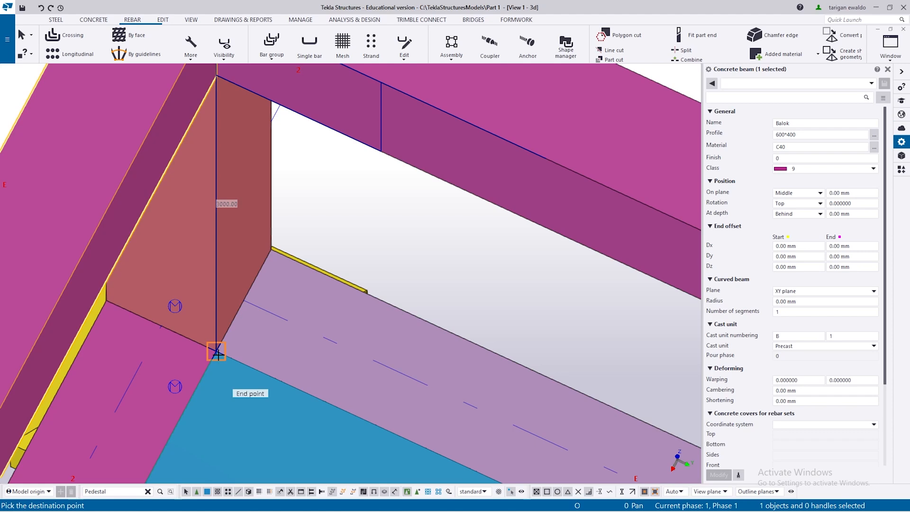
scroll(246, 329, "down", 5)
middle_click_drag(209, 393, 361, 341, "ctrl")
scroll(448, 318, "up", 3)
scroll(331, 373, "down", 3)
scroll(258, 397, "up", 1)
left_click(258, 402)
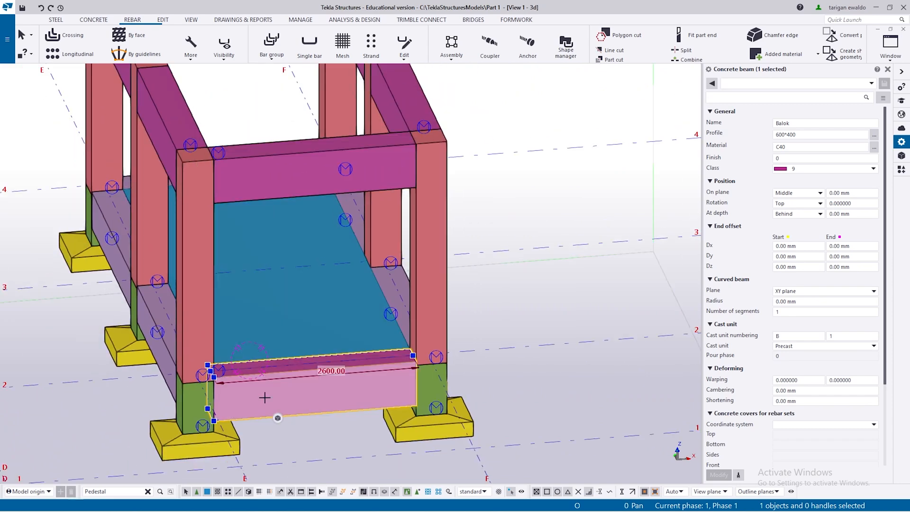
- Inspect the copied ground beam on grid line 2 in the different part representations, and return to the shaded rendering
middle_click_drag(225, 313, 158, 359, "ctrl")
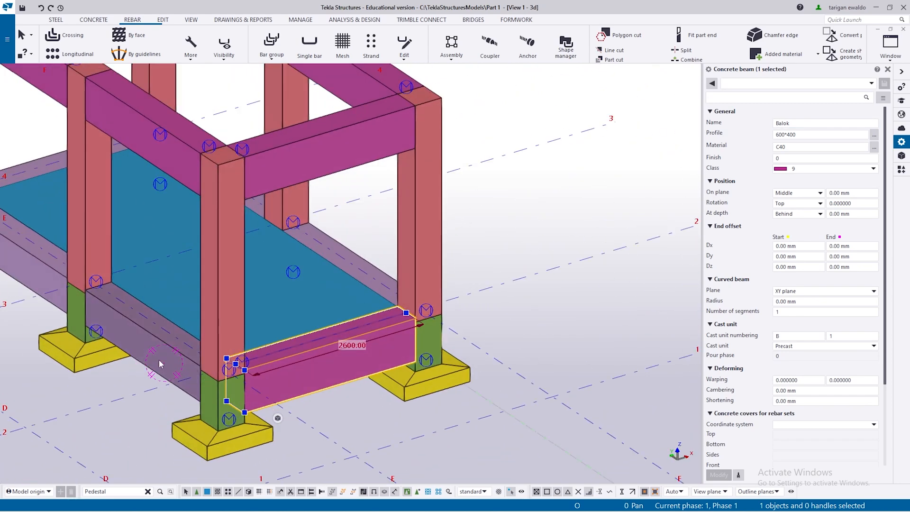
left_click(158, 360)
left_click(280, 374)
key("ctrl+1")
middle_click_drag(281, 375, 228, 380, "ctrl")
key("ctrl+2")
key("ctrl+3")
key("ctrl+4")
middle_click_drag(283, 383, 347, 373, "ctrl")
key("Escape")
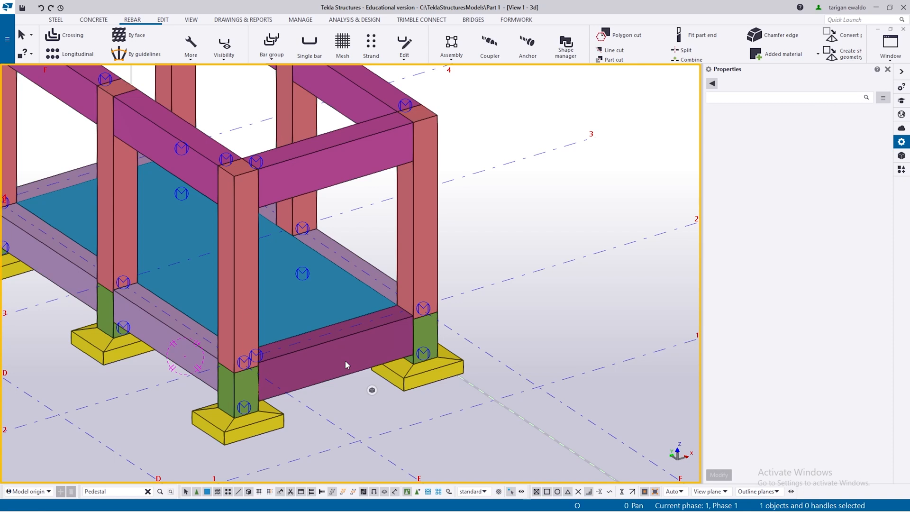
- Copy the name Sloof, profile 500*400 and class 12 from the adjacent ground beam to the new beam on grid line 2
left_click(152, 322)
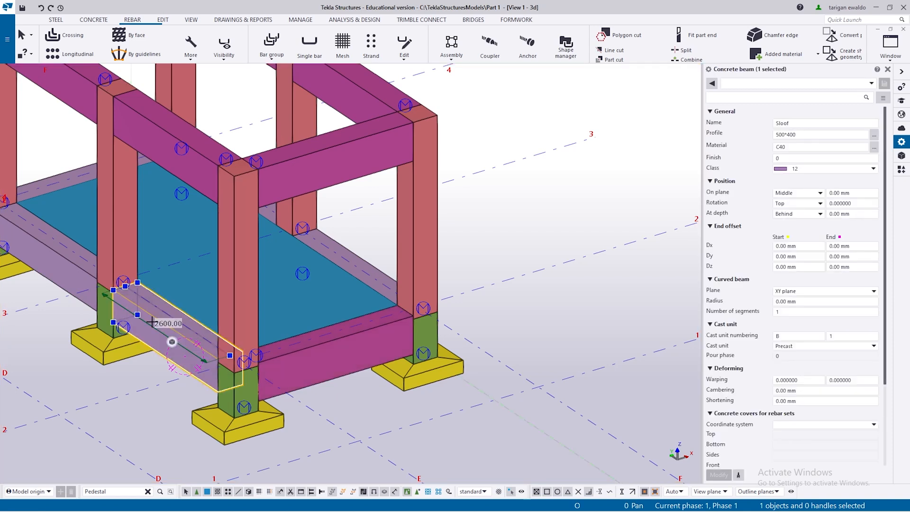
scroll(154, 327, "up", 2)
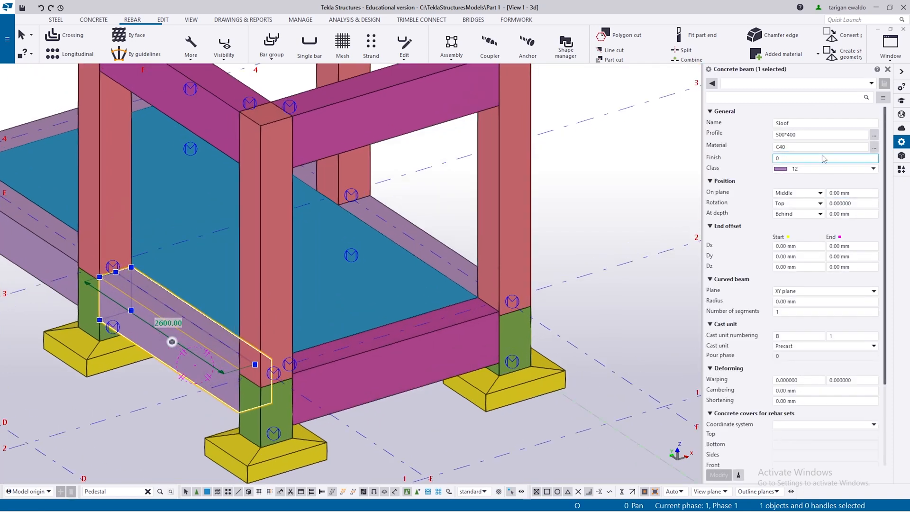
left_click(739, 475)
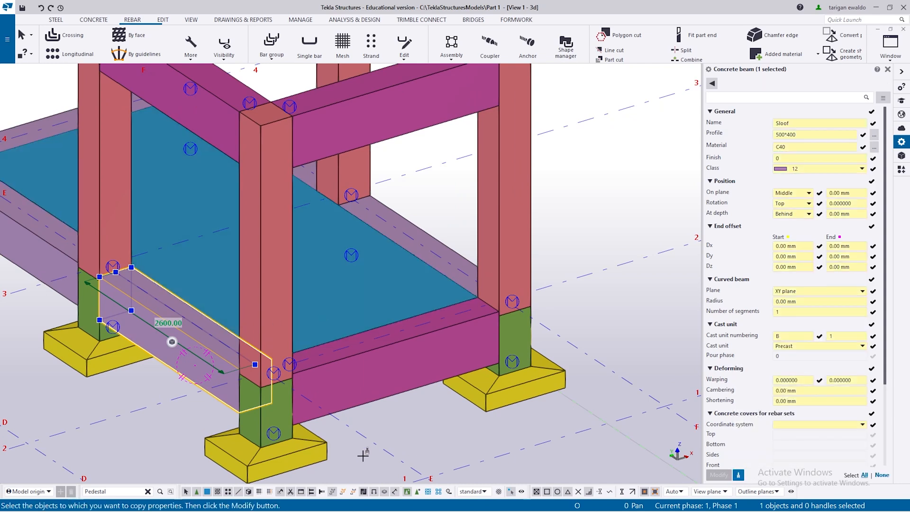
left_click(371, 353)
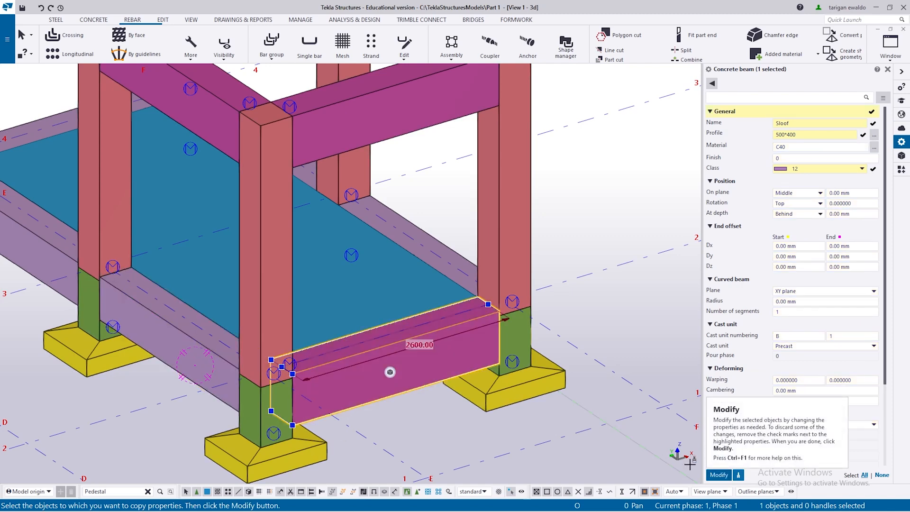
left_click(719, 476)
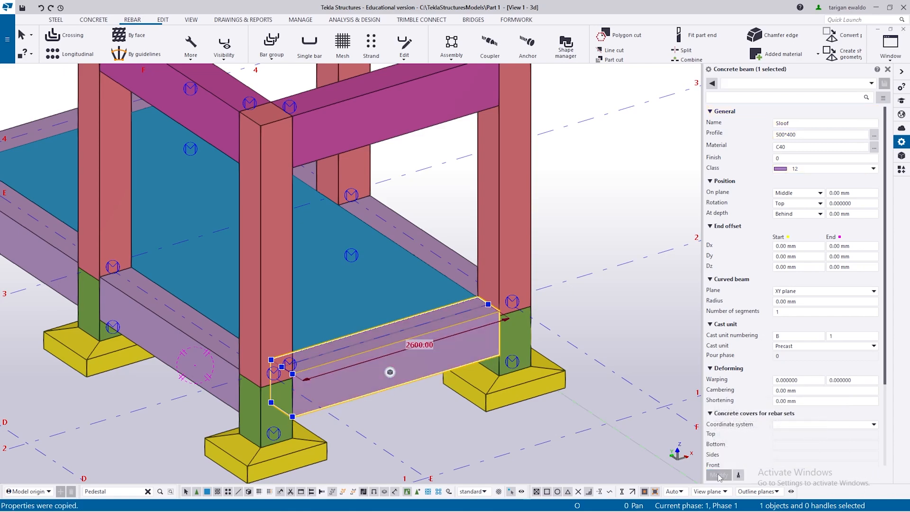
left_click(421, 409)
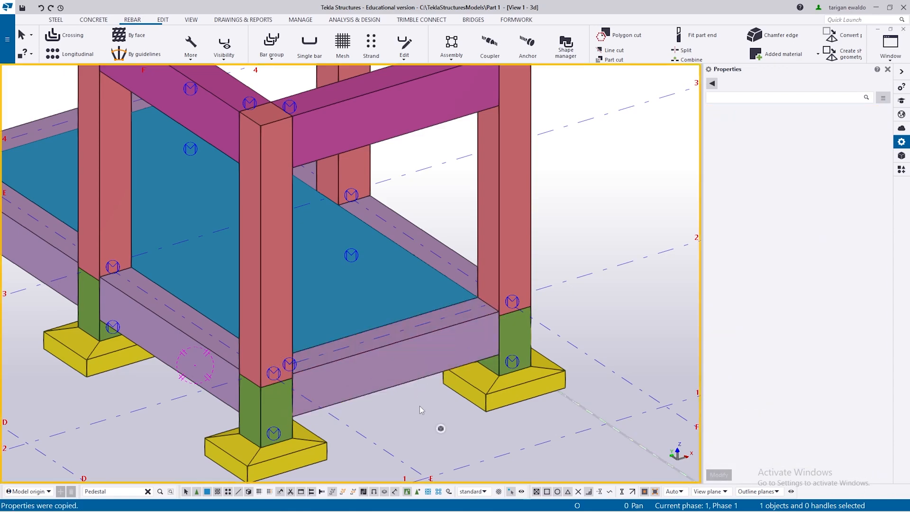
- Show the parts in wireframe, examine the reinforcement of the ground beam, upper beams and columns, and return to the shaded rendering
key("ctrl+1")
scroll(379, 388, "up", 4)
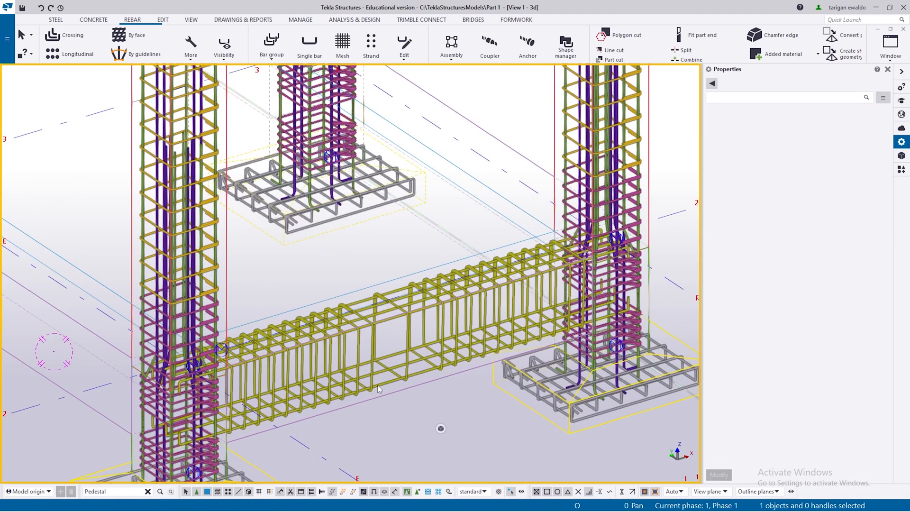
scroll(346, 396, "down", 10)
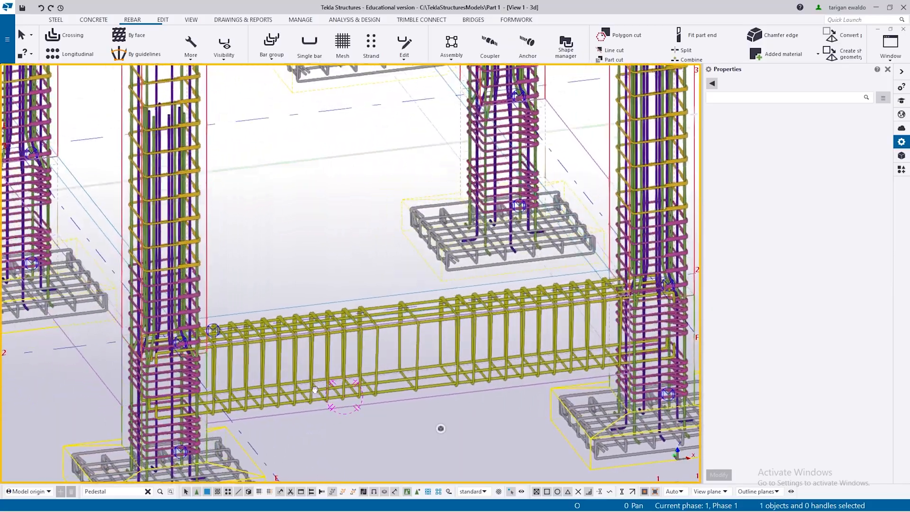
scroll(368, 167, "up", 6)
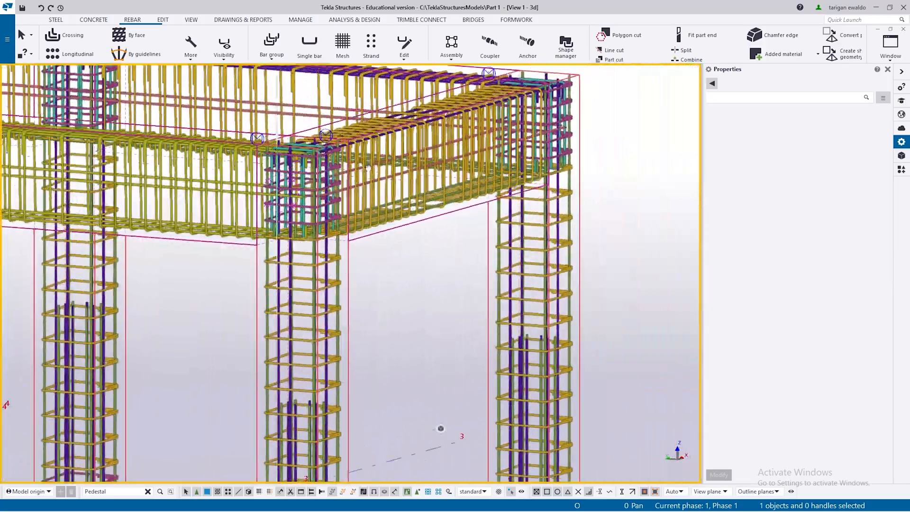
middle_click_drag(369, 167, 481, 142, "ctrl")
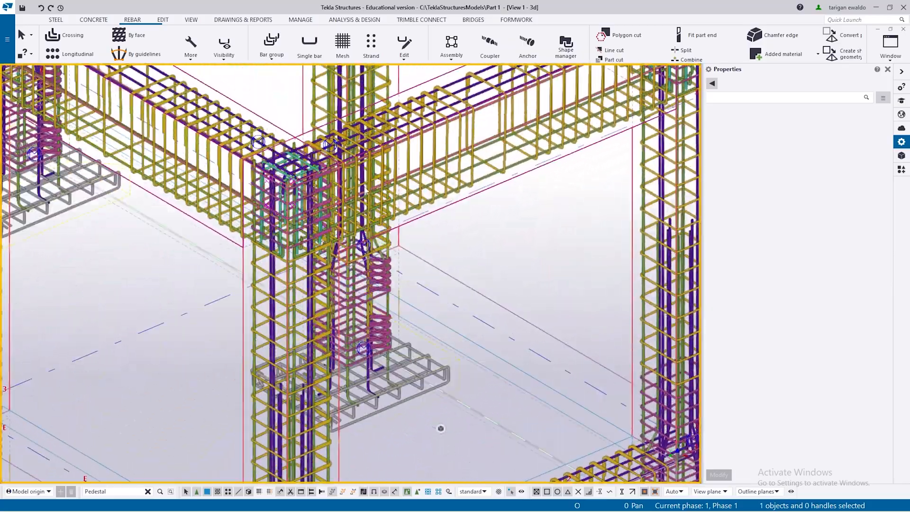
scroll(482, 141, "up", 1)
scroll(491, 159, "down", 6)
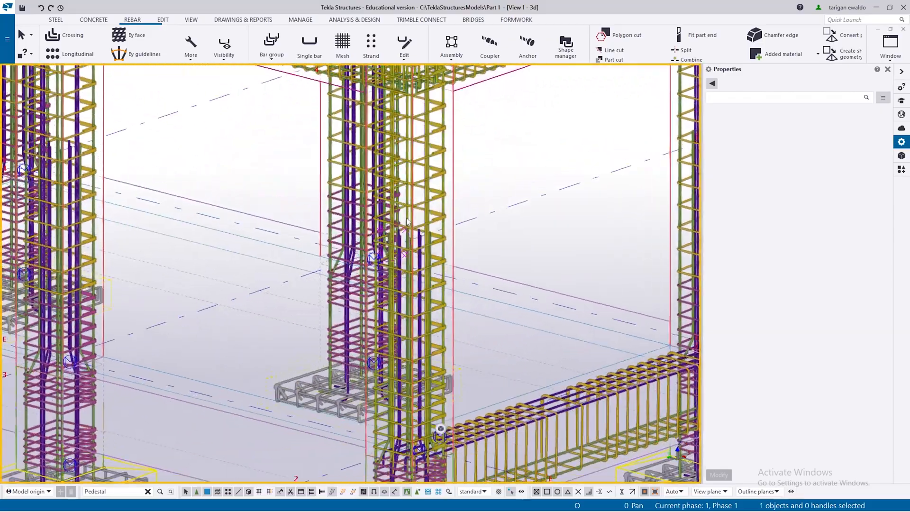
scroll(463, 418, "up", 5)
scroll(462, 418, "down", 4)
scroll(459, 413, "up", 4)
scroll(459, 412, "down", 3)
scroll(483, 400, "up", 1)
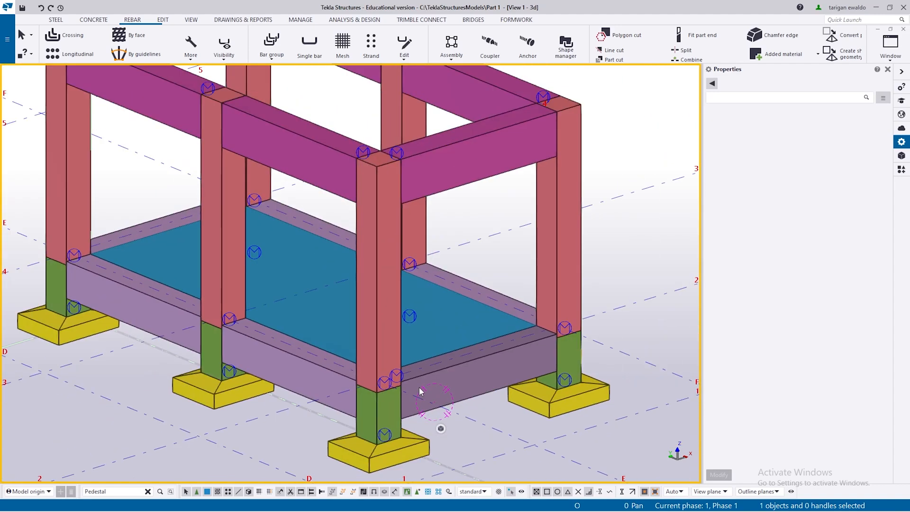
- Delete the five remaining original ground beams on grid lines E, F and 4, keeping the reinforced one on grid line 2
scroll(419, 383, "down", 2)
scroll(306, 371, "up", 1)
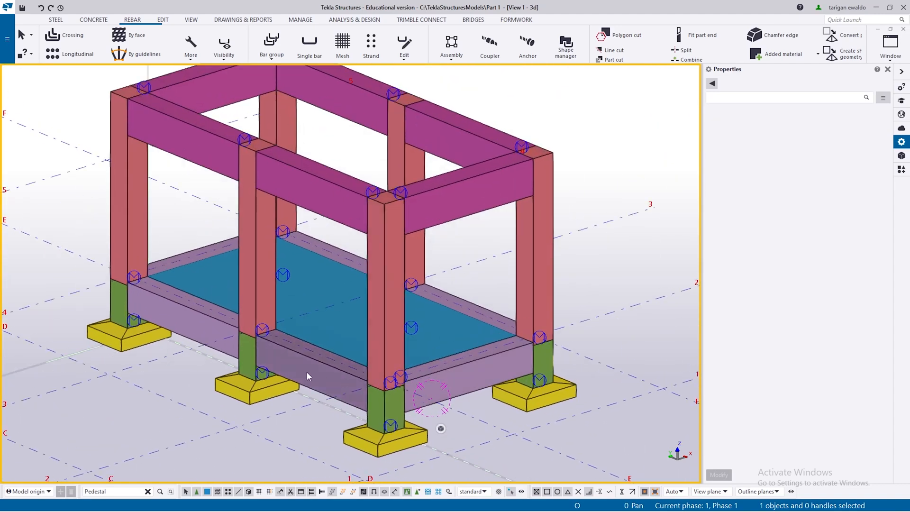
left_click(306, 373)
scroll(306, 373, "down", 2)
left_click(254, 349, "ctrl")
left_click(235, 305, "ctrl")
left_click(392, 322, "ctrl")
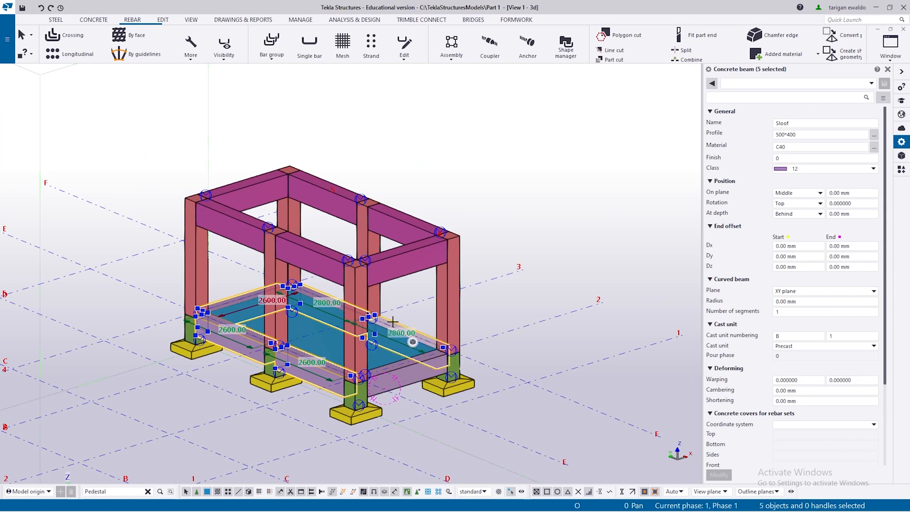
key("Delete")
- Select the five reinforced upper beams on grid lines E, F and 4, leaving out the one on grid line 2
left_click(305, 269)
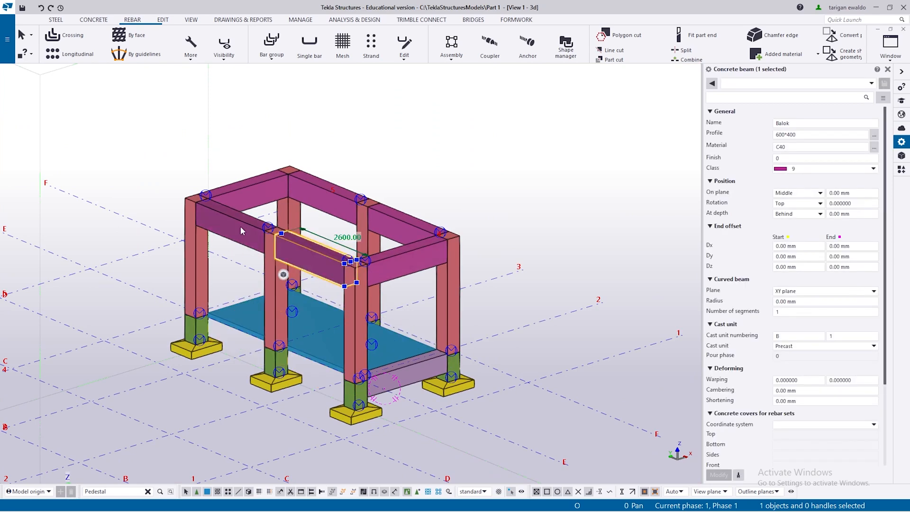
left_click(331, 199, "ctrl")
left_click(413, 222, "ctrl")
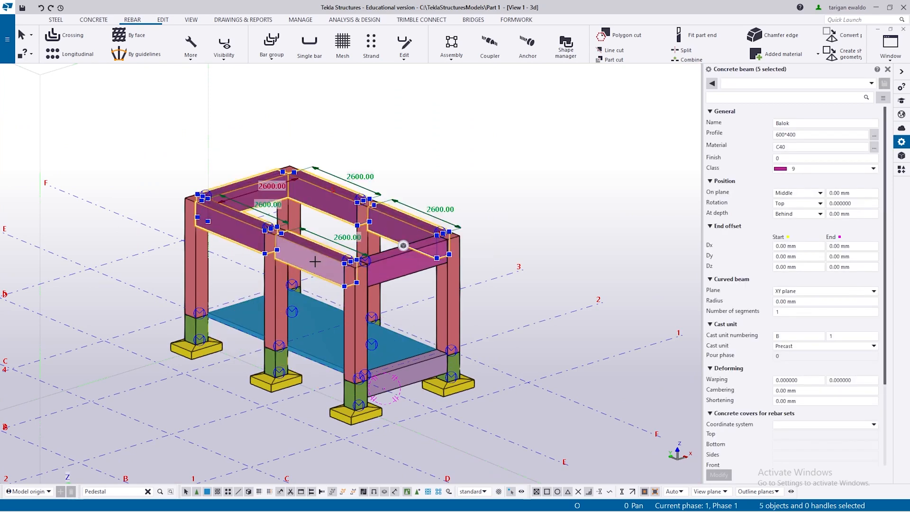
scroll(399, 266, "up", 4)
scroll(399, 275, "down", 4)
scroll(398, 276, "up", 4)
scroll(399, 276, "down", 3)
middle_click_drag(381, 402, 404, 385, "ctrl")
middle_click_drag(388, 320, 314, 352, "ctrl")
- Try to copy the five selected upper beams down to ground level, using a beam end point at the grid 2 column as origin
key("ctrl+c")
scroll(327, 328, "up", 3)
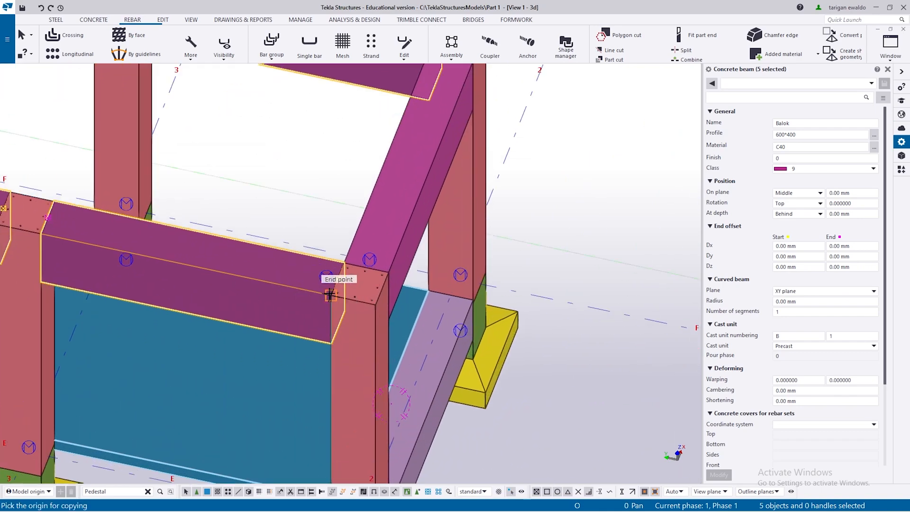
left_click(330, 298)
scroll(330, 292, "down", 5)
scroll(335, 351, "up", 5)
middle_click_drag(359, 358, 427, 315, "ctrl")
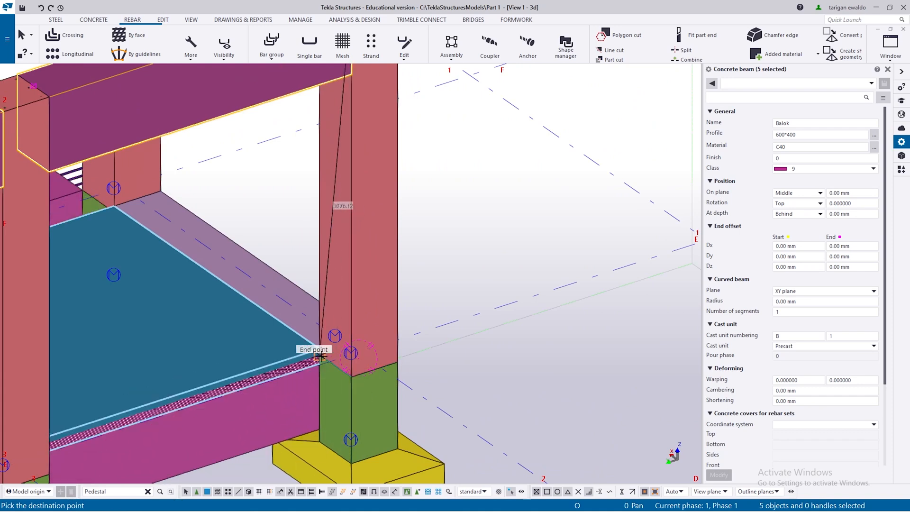
scroll(370, 388, "down", 5)
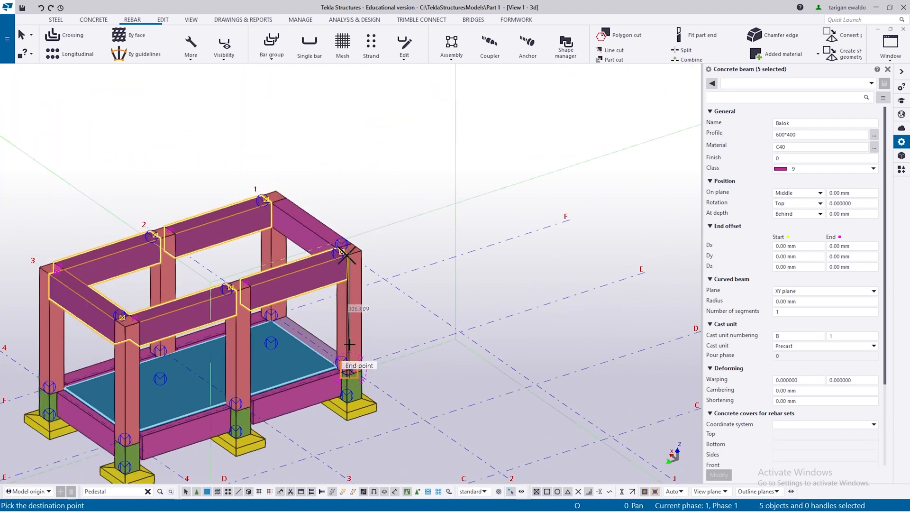
scroll(355, 359, "up", 2)
left_click(407, 308)
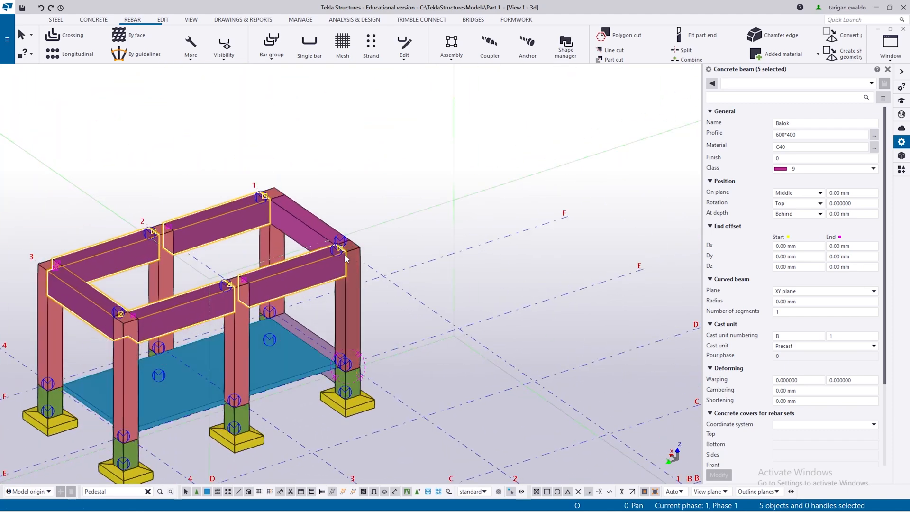
- Copy the five selected upper beams down to the ground beam positions, using the inner top corner at the column on grid lines 2 and E
scroll(337, 236, "up", 5)
scroll(337, 236, "up", 2)
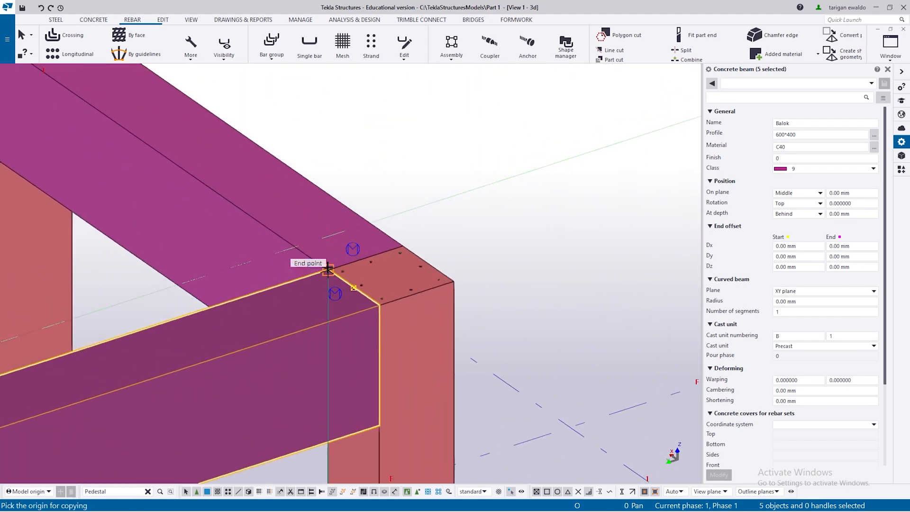
scroll(328, 269, "up", 2)
left_click(328, 269)
scroll(328, 269, "down", 4)
middle_click_drag(329, 422, 334, 69)
middle_click_drag(377, 345, 394, 189)
scroll(364, 236, "up", 2)
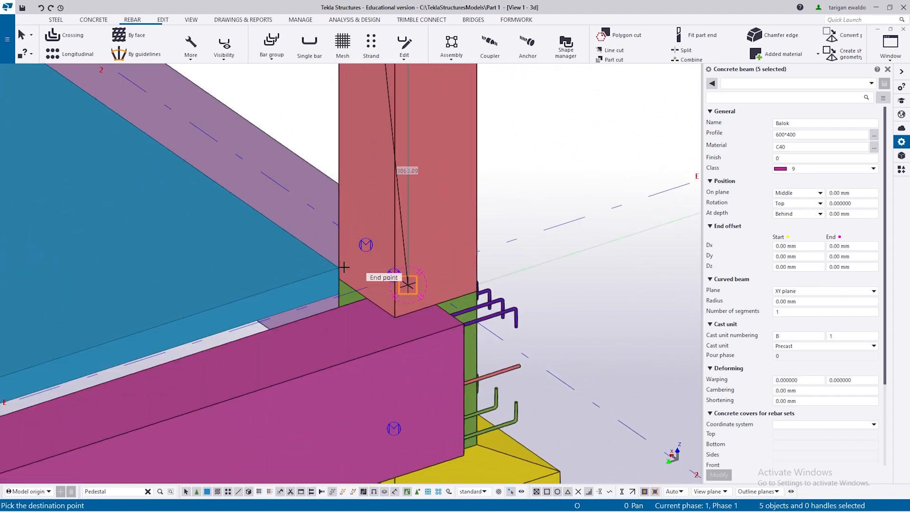
scroll(338, 270, "down", 5)
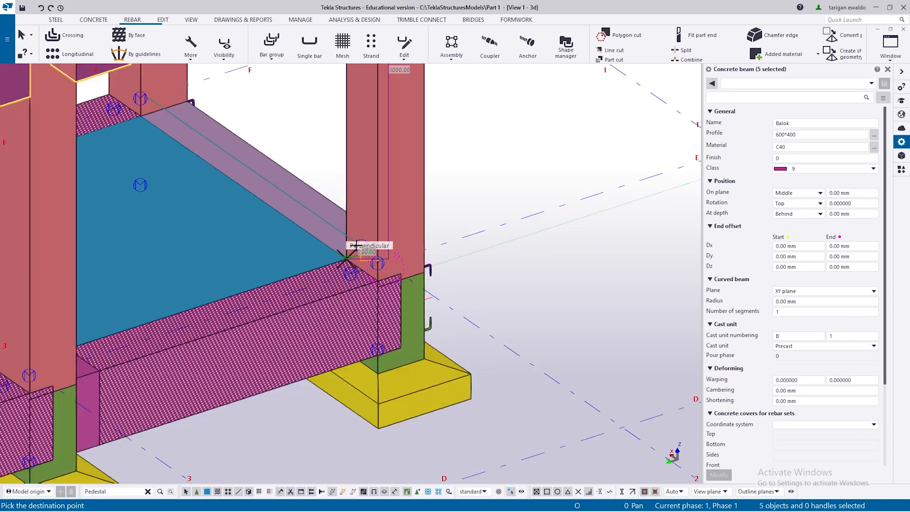
middle_click_drag(339, 271, 207, 350, "ctrl")
scroll(209, 337, "up", 2)
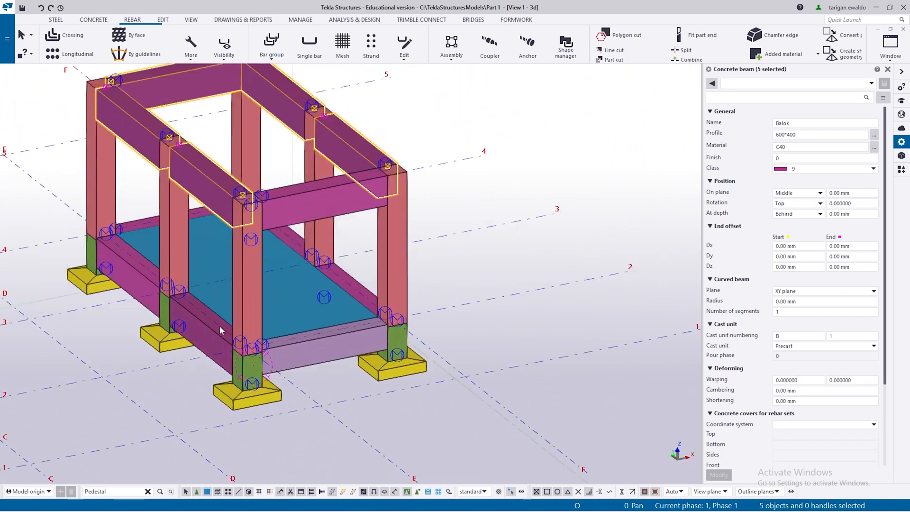
- Copy the Sloof 500*400 properties, including name, profile and class 12, from the grid 2 ground beam to the five copied ground beams
left_click(215, 329)
left_click(295, 341)
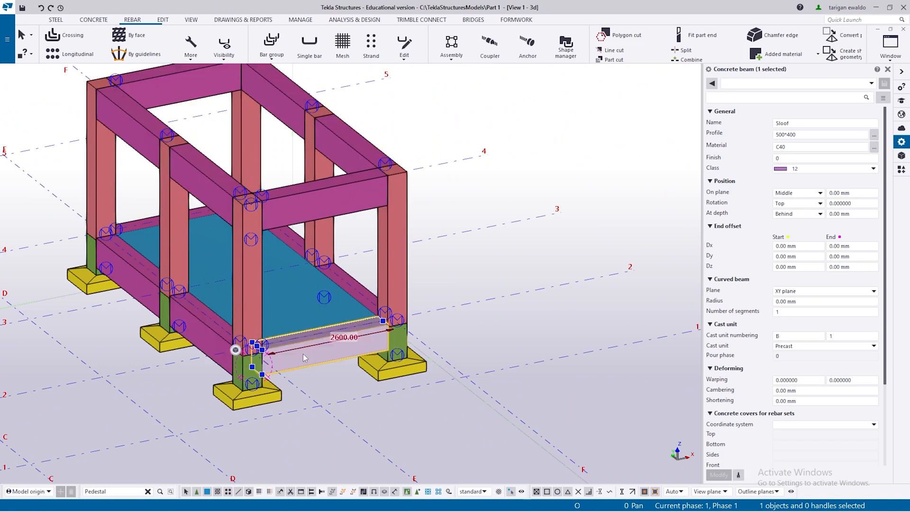
left_click(739, 475)
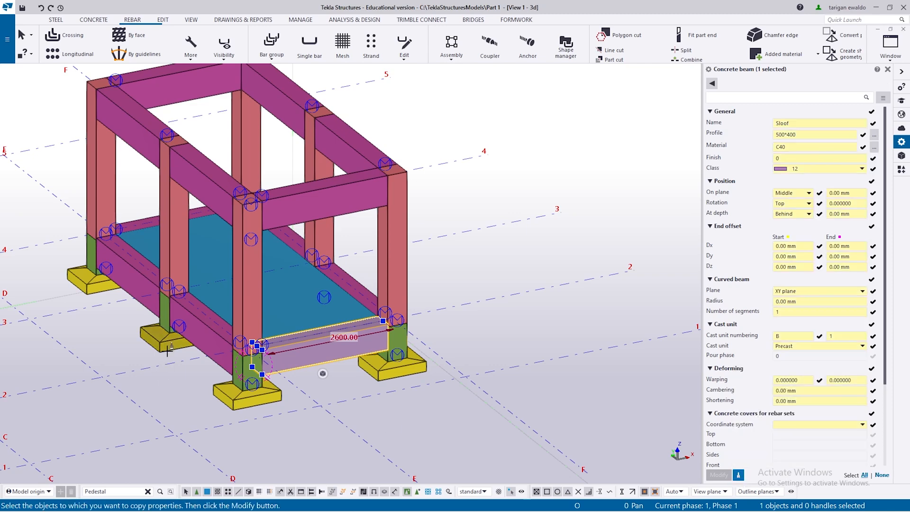
scroll(166, 339, "up", 2)
left_click(205, 324, "ctrl")
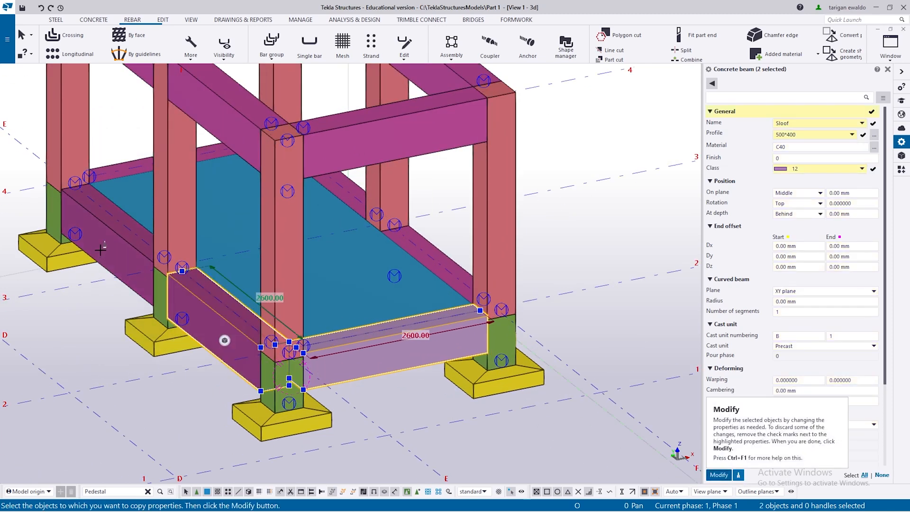
left_click(102, 251, "ctrl")
left_click(125, 163, "ctrl")
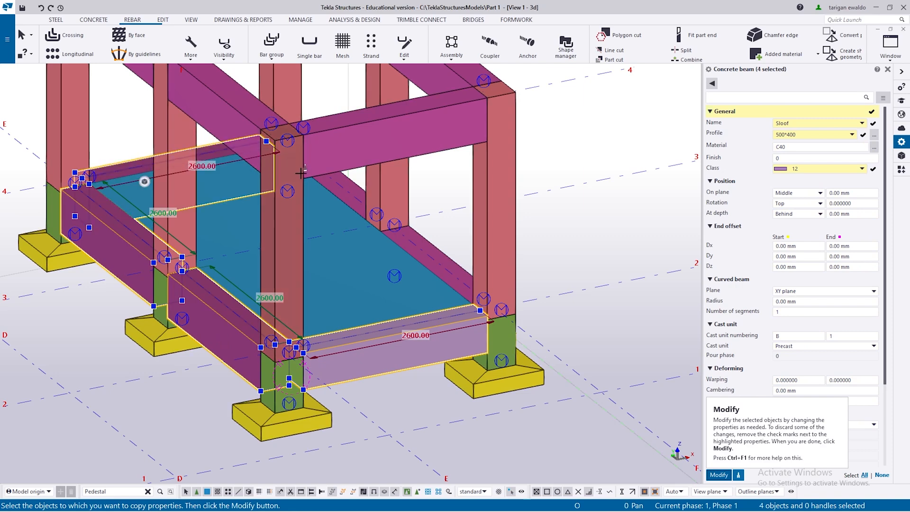
left_click(313, 208, "ctrl")
left_click(434, 268, "ctrl")
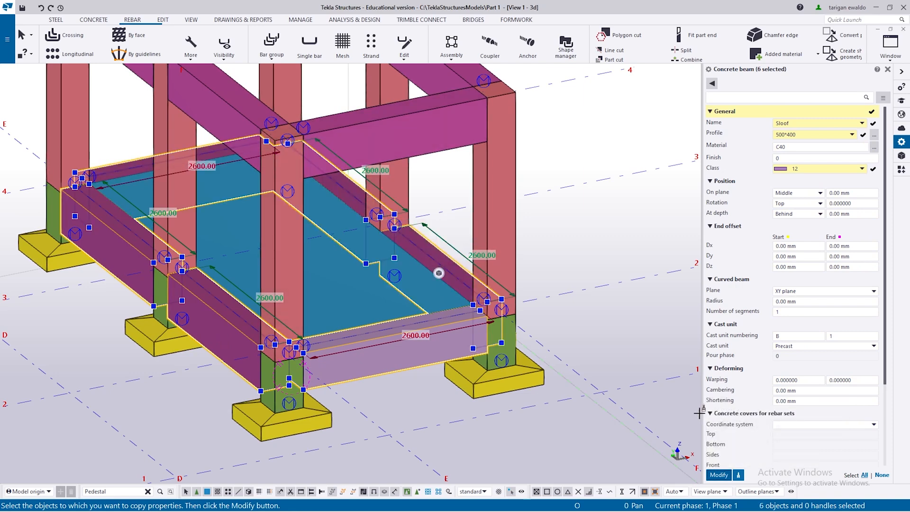
left_click(711, 476)
scroll(471, 341, "down", 5)
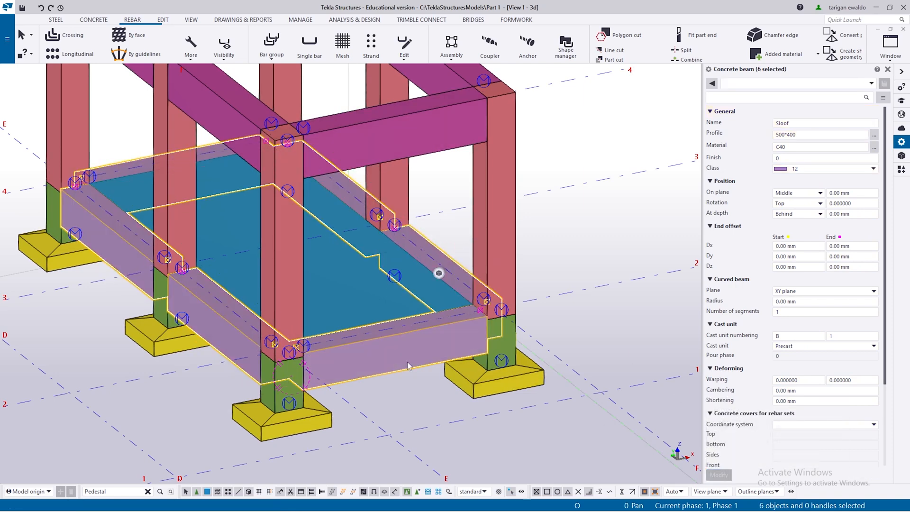
- Examine the frame's reinforcement from several angles, switching the parts between see-through, solid and wireframe representations
left_click(472, 341)
middle_click_drag(472, 342, 357, 392, "ctrl")
key("ctrl+1")
scroll(413, 380, "down", 2)
scroll(414, 382, "up", 2)
scroll(357, 392, "down", 2)
scroll(375, 382, "up", 2)
key("ctrl+4")
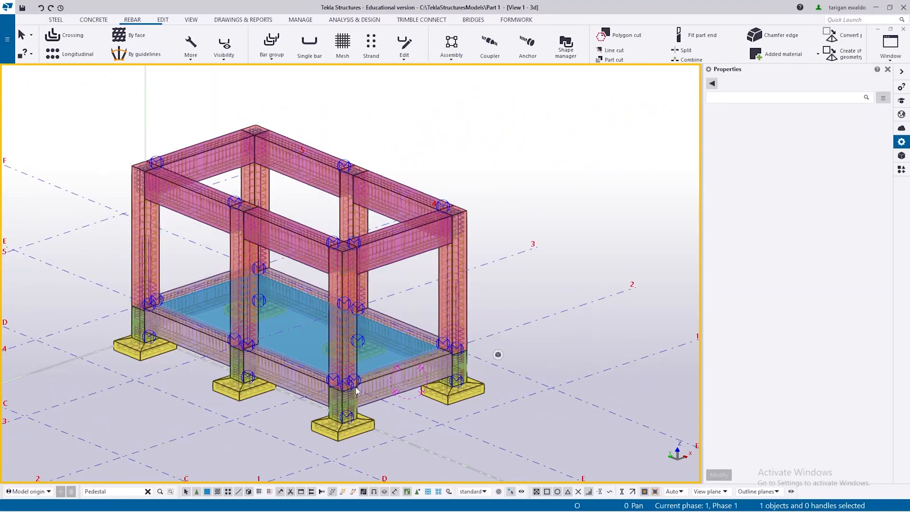
middle_click_drag(375, 382, 427, 390, "ctrl")
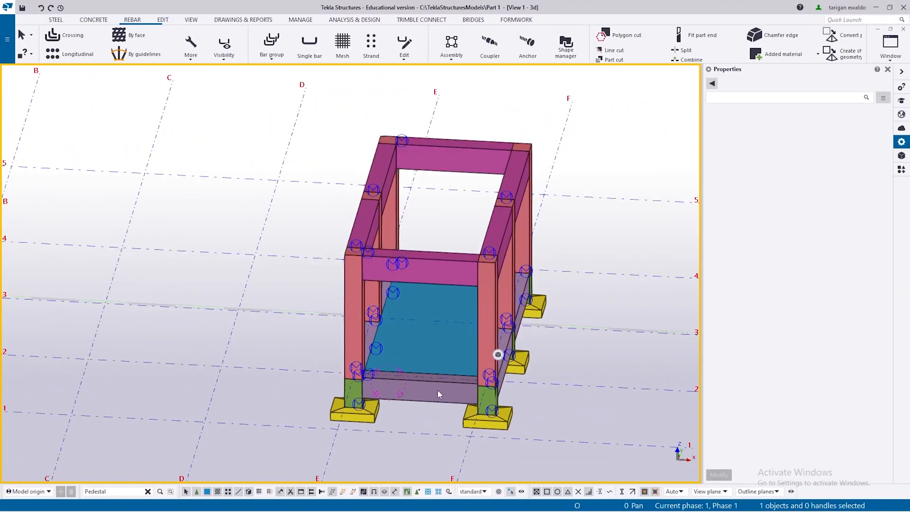
key("ctrl+1")
scroll(425, 391, "up", 5)
scroll(412, 391, "down", 4)
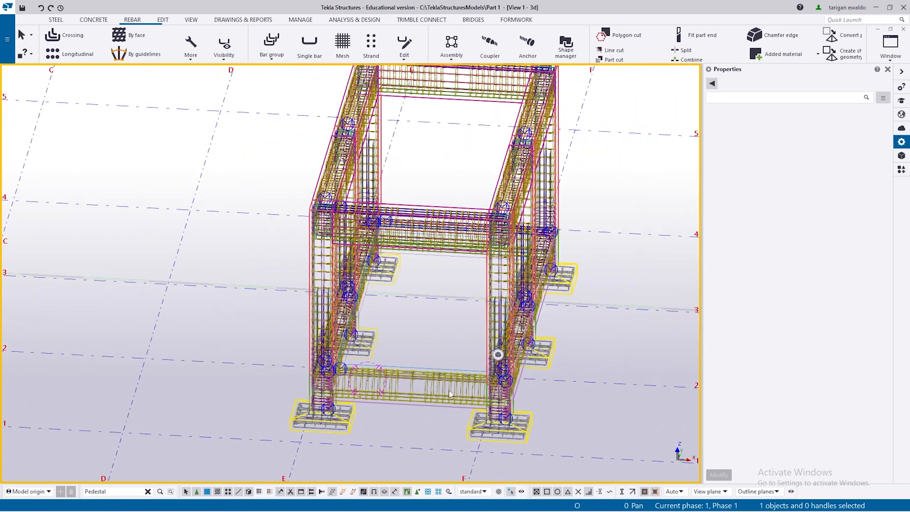
- Examine the bar parameters and stirrup spacing of the Beam reinforcement (63) component on the grid 2 ground beam
middle_click_drag(449, 391, 420, 391, "ctrl")
left_click(430, 391)
double_click(430, 394)
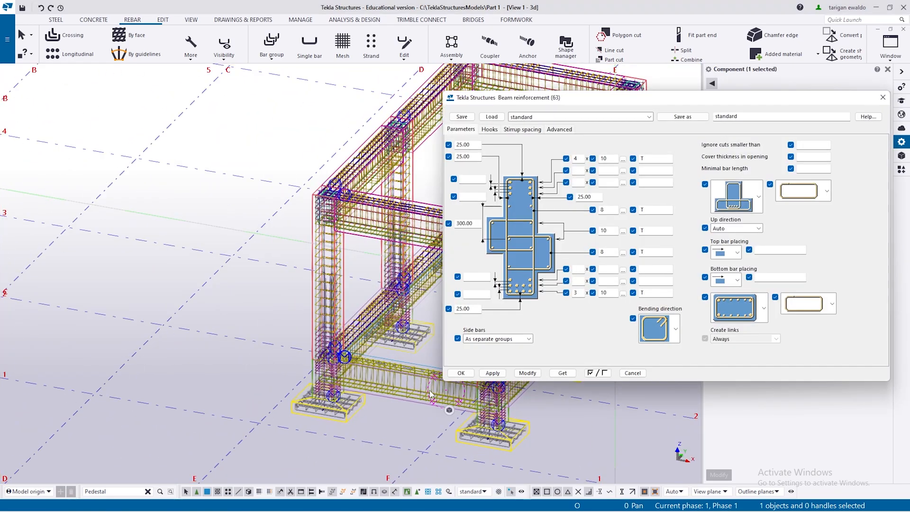
left_click(521, 129)
left_click_drag(662, 103, 664, 136)
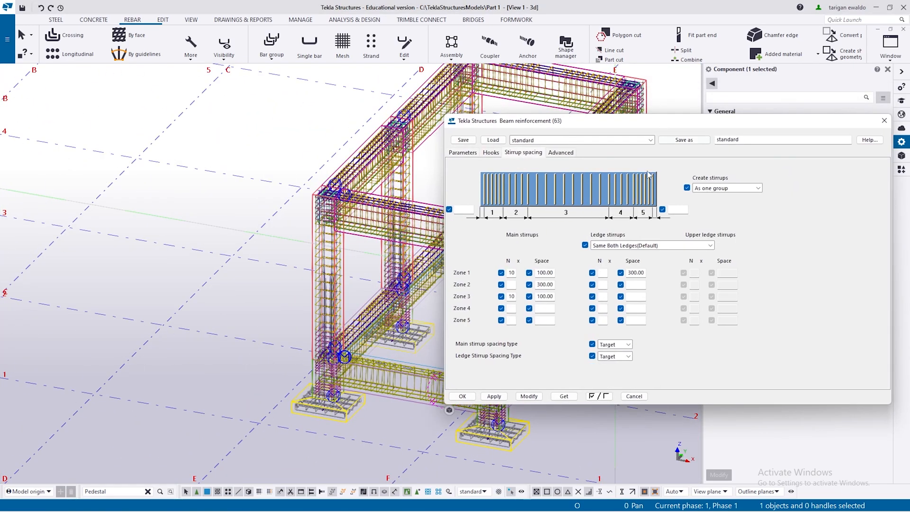
scroll(395, 380, "up", 5)
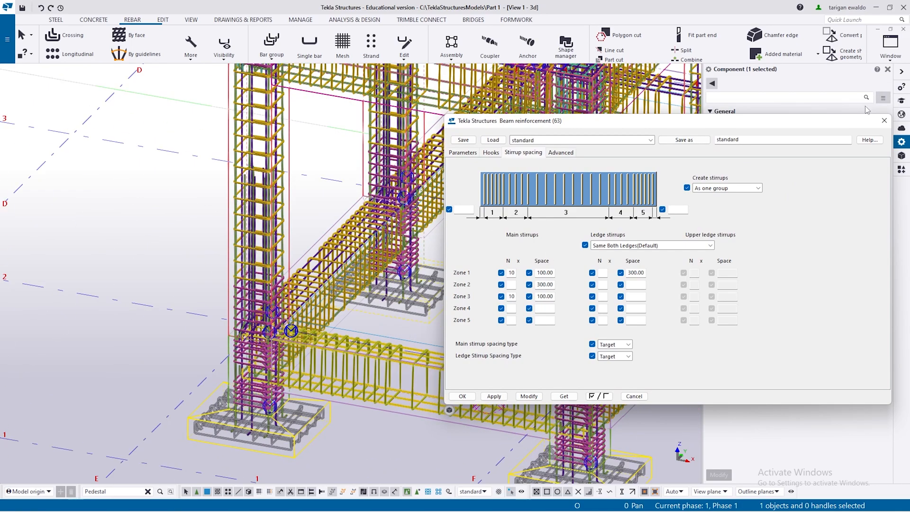
scroll(396, 414, "up", 3)
left_click(464, 155)
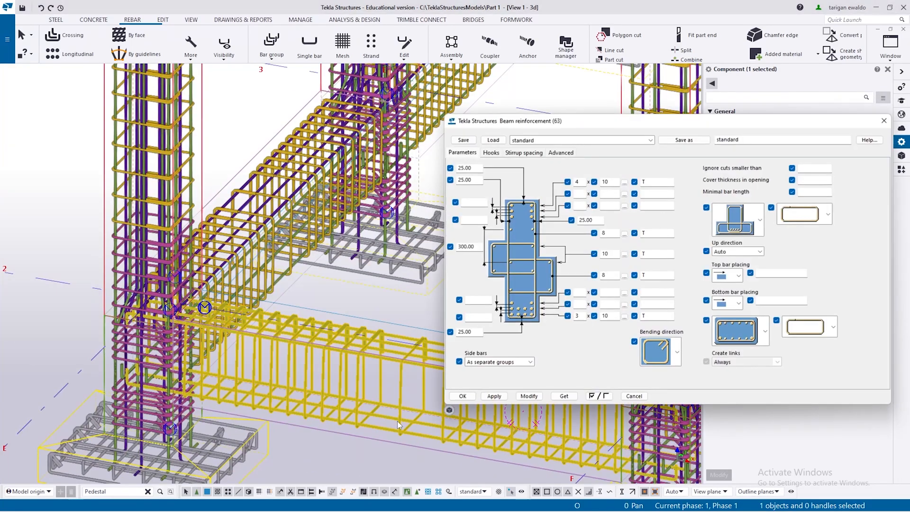
scroll(200, 274, "down", 2)
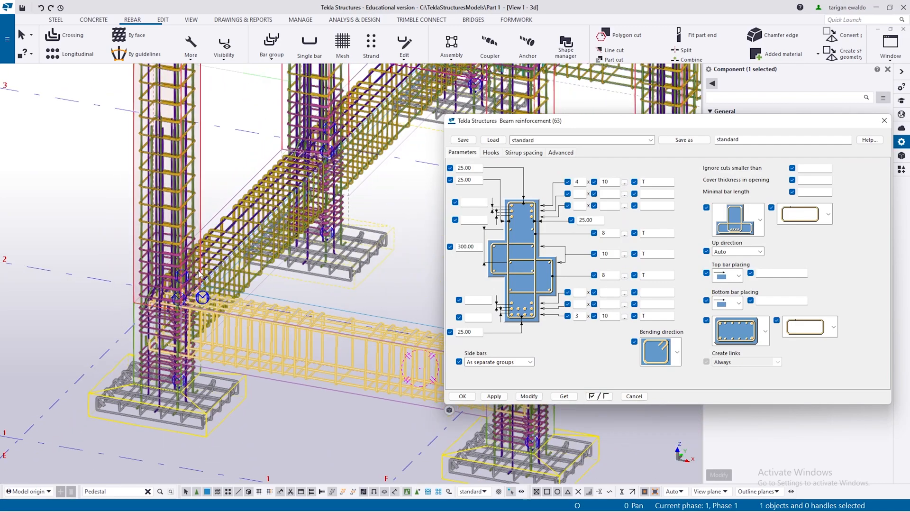
scroll(200, 274, "down", 3)
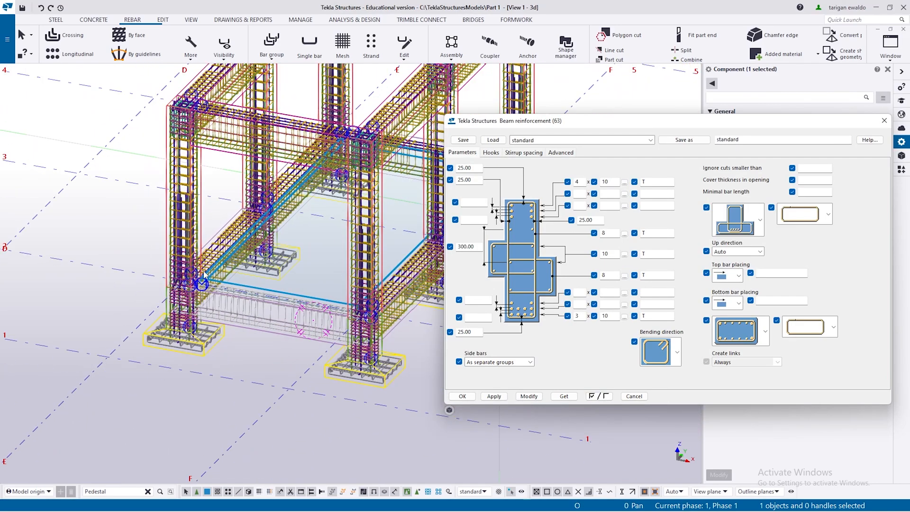
scroll(205, 275, "up", 1)
scroll(289, 309, "up", 3)
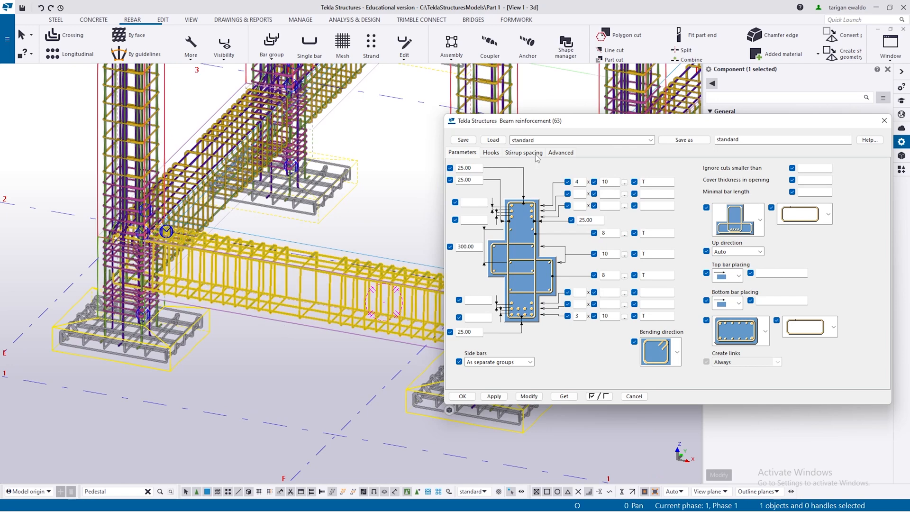
left_click(518, 153)
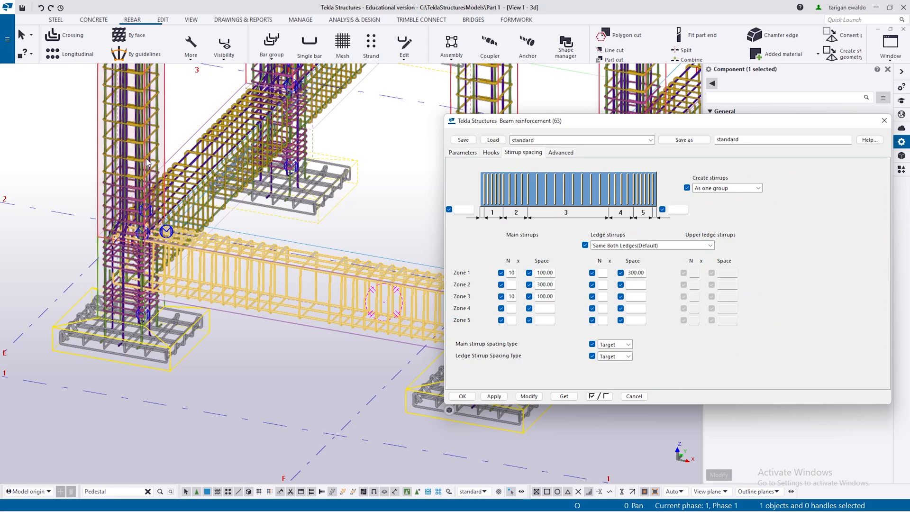
- Review the stirrup settings of the adjacent column's Rectangular column reinforcement (83), and reopen the ground beam's reinforcement parameters for comparison
double_click(106, 142)
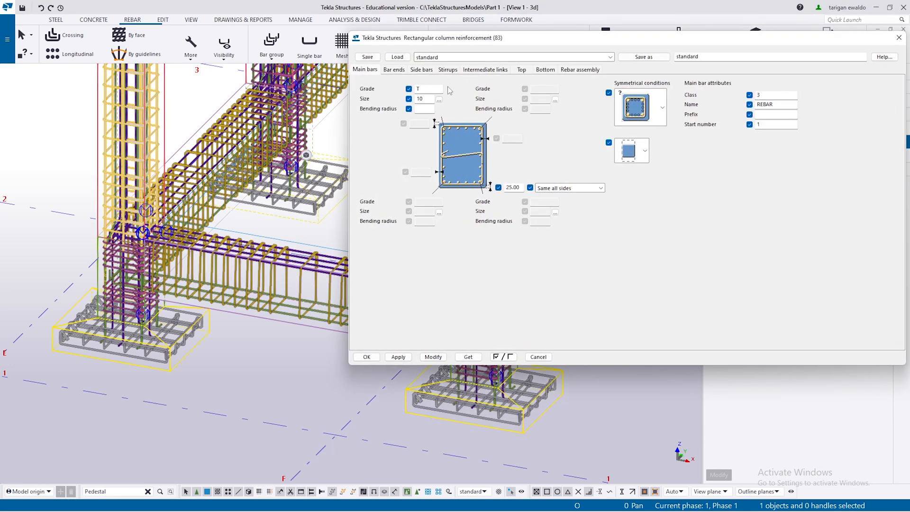
left_click(449, 71)
left_click_drag(502, 129, 536, 157)
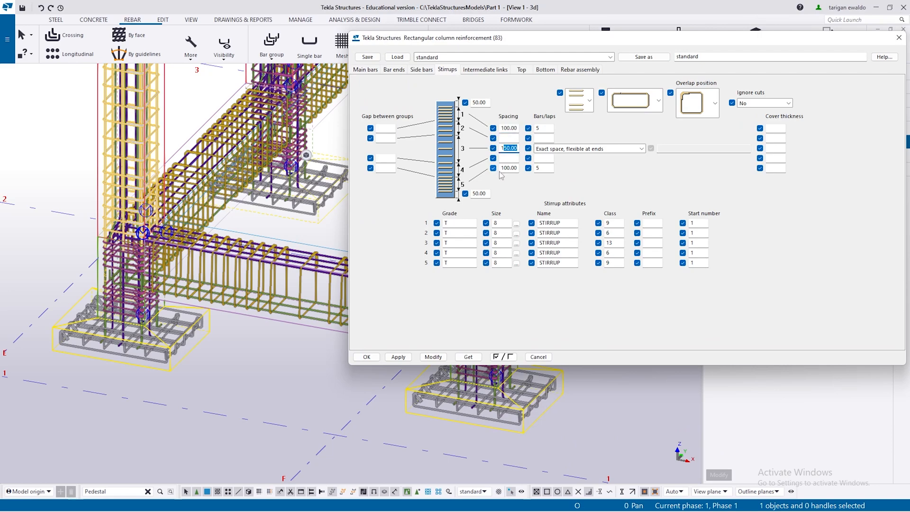
left_click(899, 38)
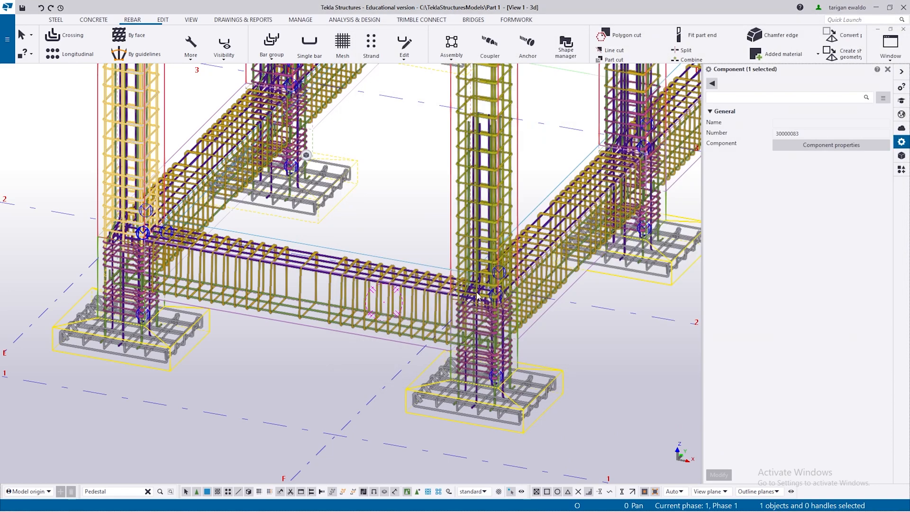
double_click(341, 318)
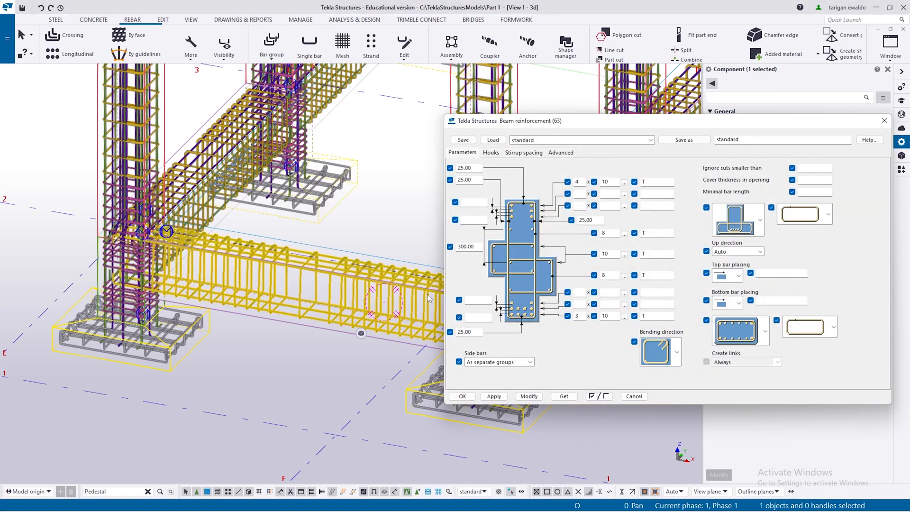
left_click(884, 121)
- Show the parts as solids and set the Plat lantai floor slab's thickness to 240 mm
scroll(314, 365, "down", 5)
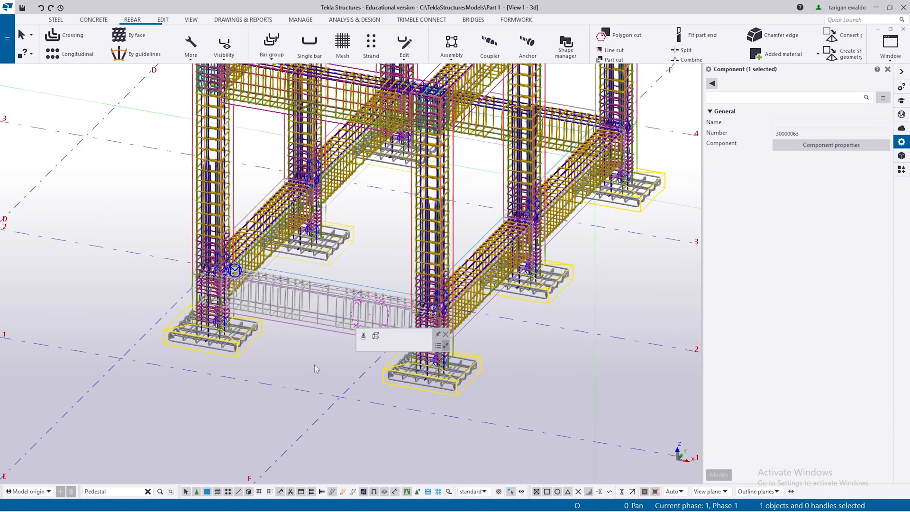
scroll(326, 332, "up", 2)
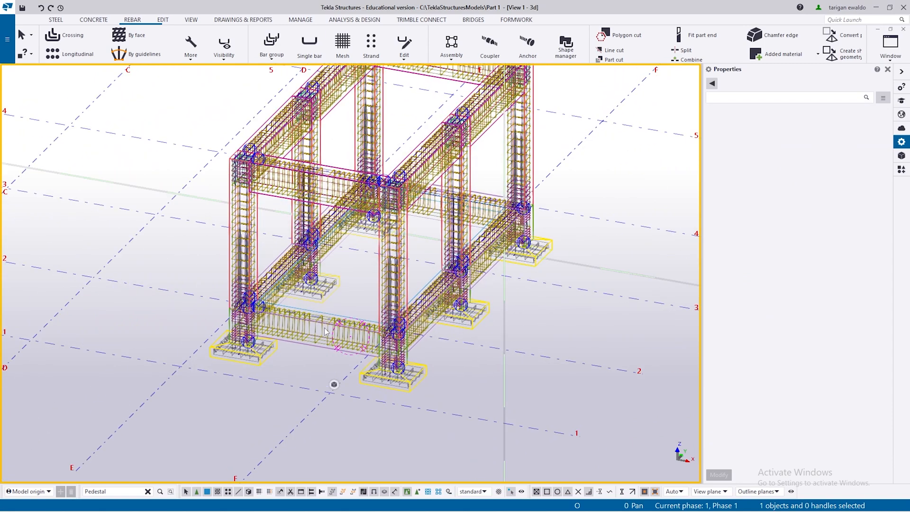
key("ctrl+4")
scroll(327, 328, "down", 2)
left_click(334, 310)
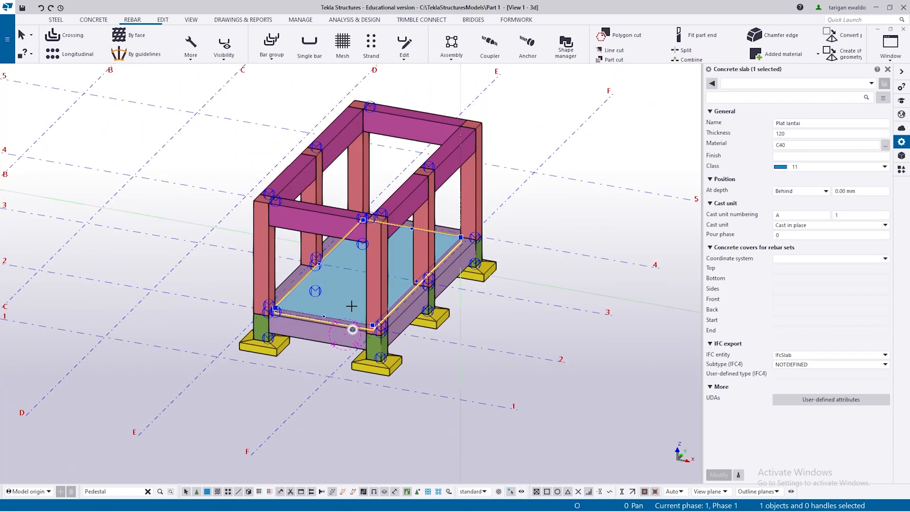
left_click(782, 133)
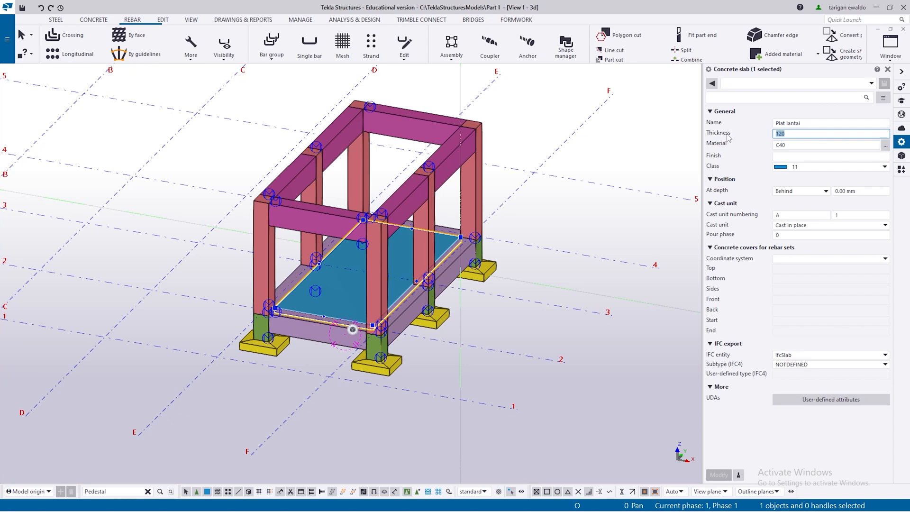
type("240")
key("Return")
left_click(482, 389)
scroll(340, 306, "up", 2)
key("ctrl+1")
key("ctrl+2")
key("ctrl+3")
key("ctrl+4")
scroll(344, 305, "down", 4)
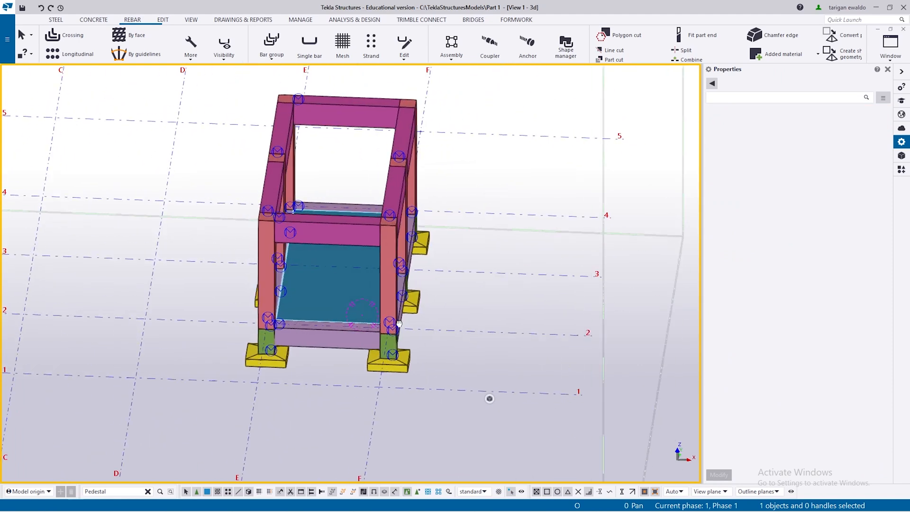
- Search the components for "mesh" and apply Multi Wire Size Mesh to the floor slab
left_click(902, 169)
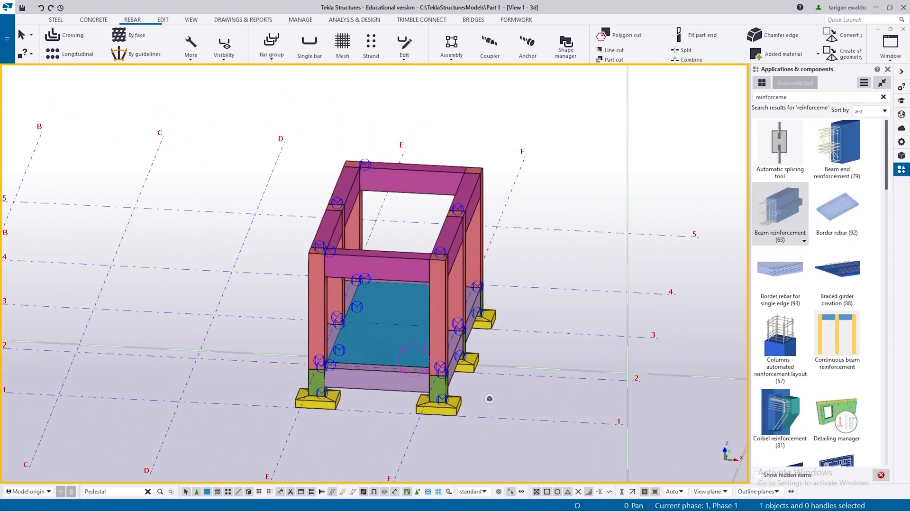
left_click_drag(802, 97, 678, 102)
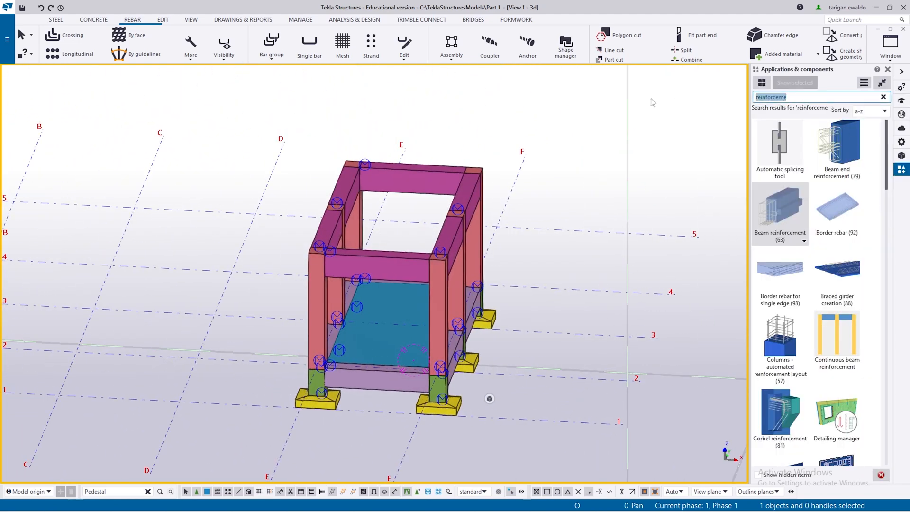
type("mesh")
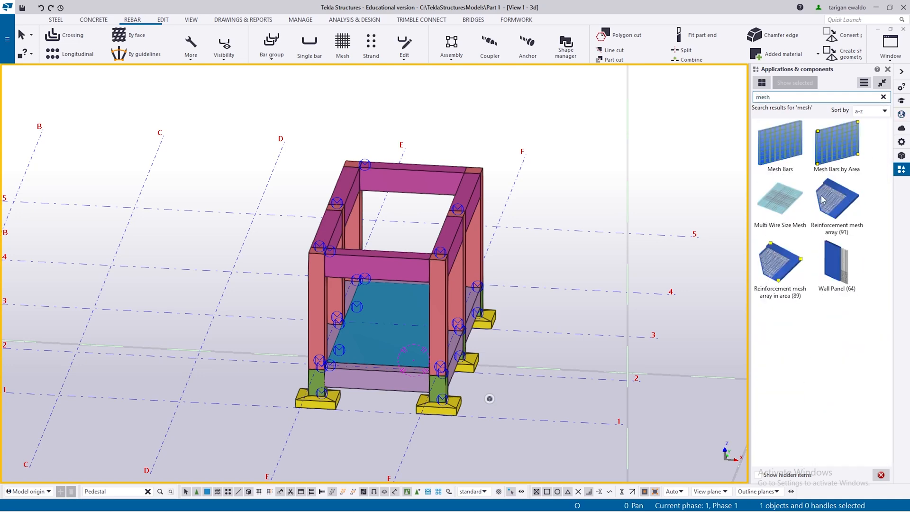
left_click(791, 211)
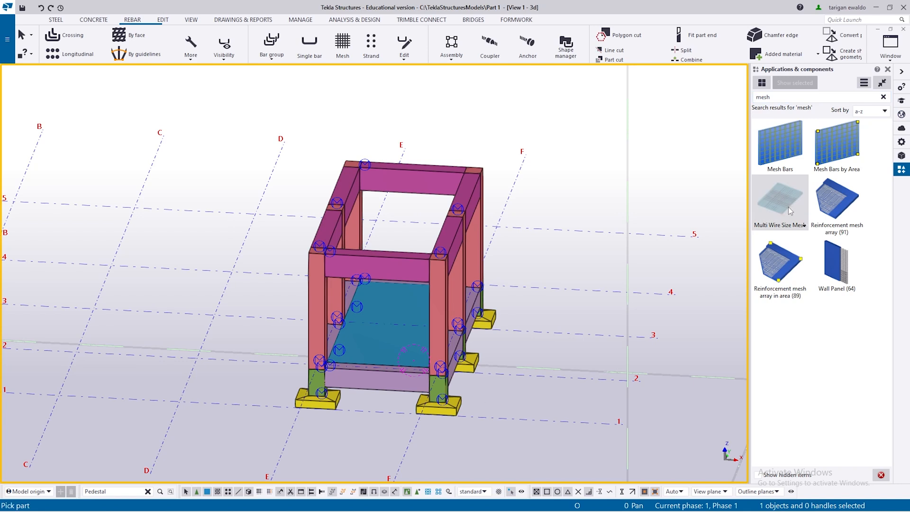
left_click(379, 342)
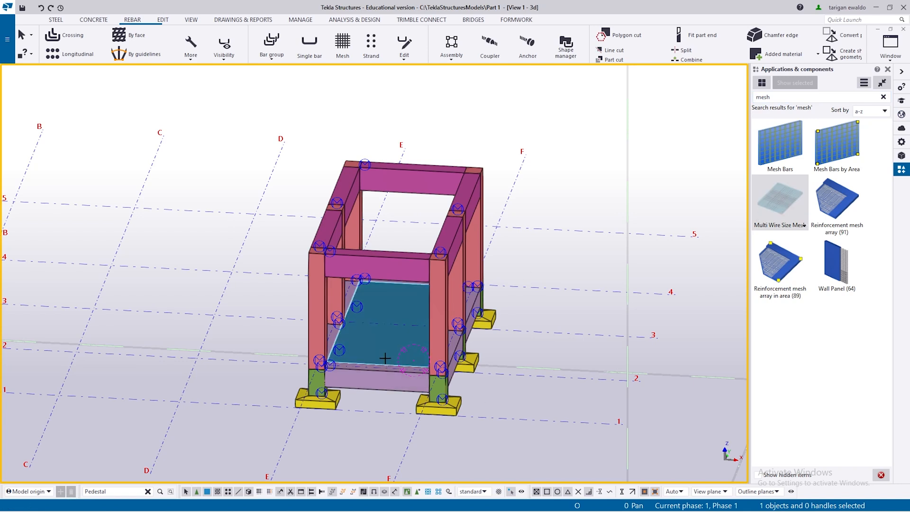
- Examine the floor slab's mesh layers and their fit against the ground beam reinforcement in wireframe representation
key("ctrl+1")
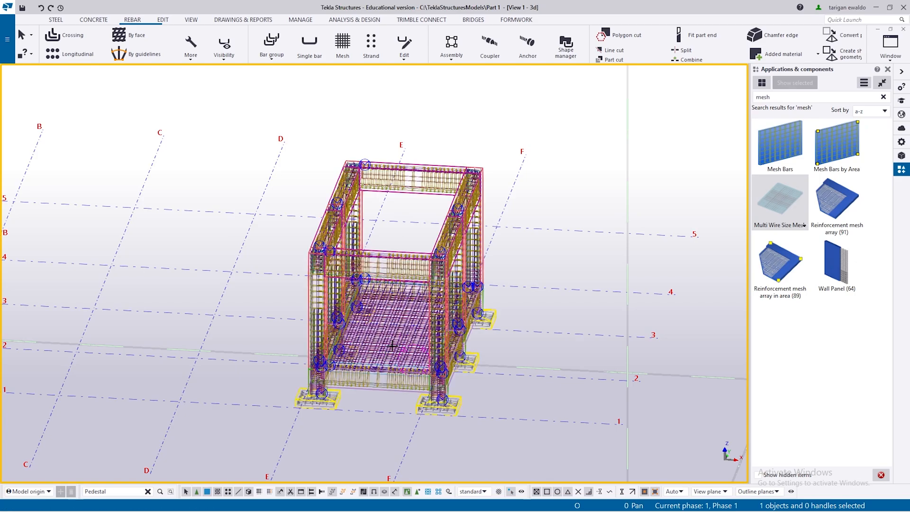
scroll(393, 350, "up", 3)
middle_click_drag(393, 350, 332, 377, "ctrl")
scroll(332, 344, "down", 3)
scroll(351, 380, "up", 5)
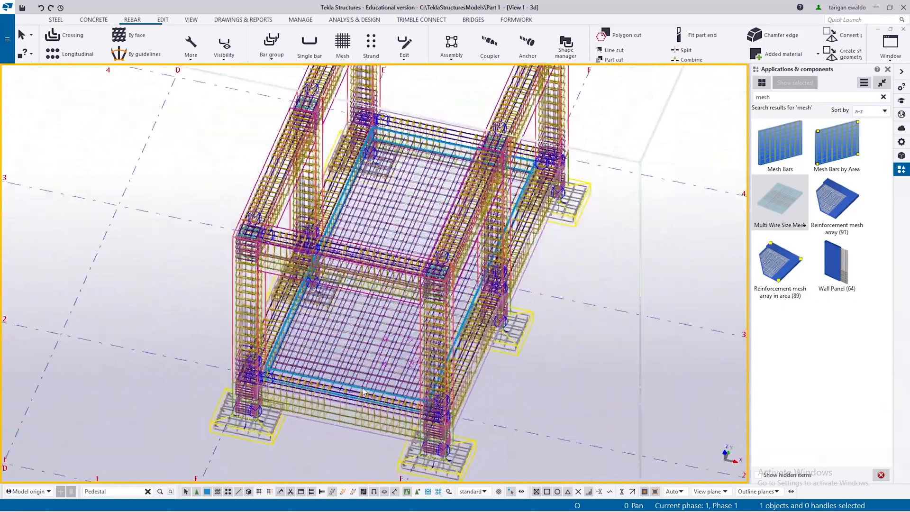
scroll(366, 383, "up", 6)
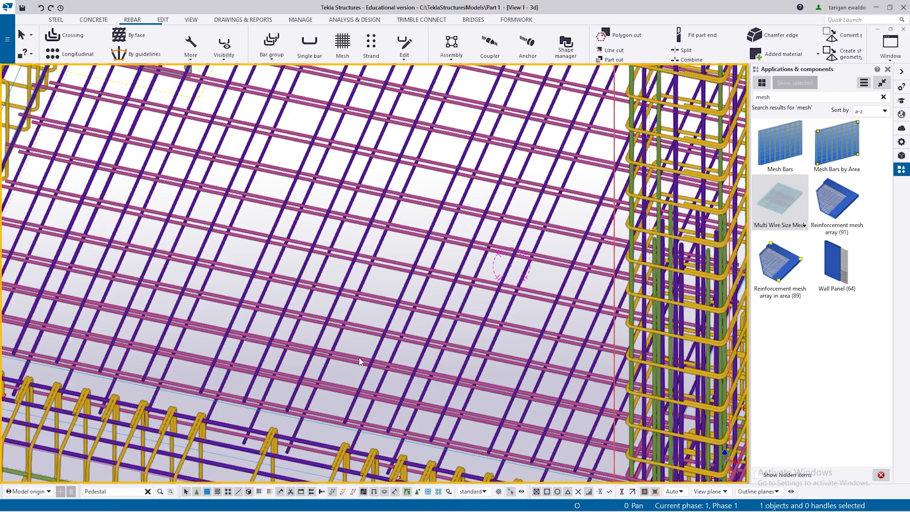
scroll(359, 361, "down", 5)
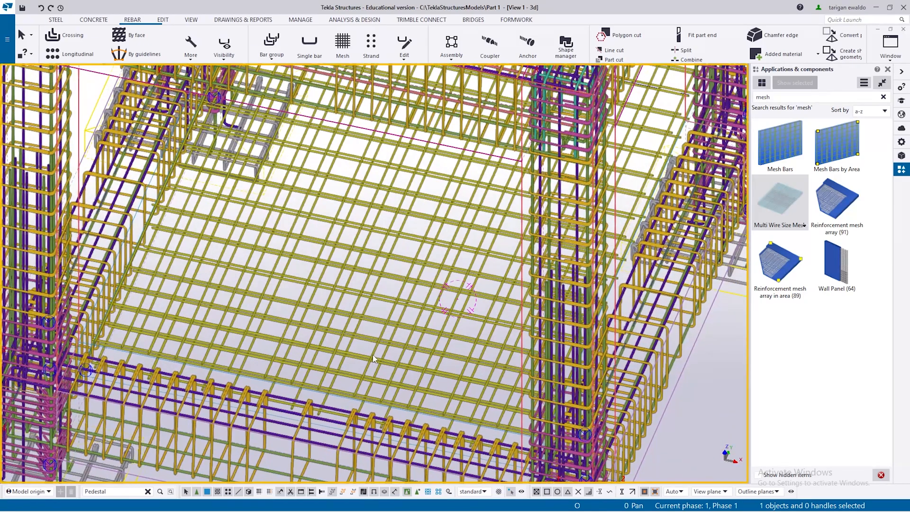
- Open the floor slab mesh's parameters and try to limit its rebars to the top side
double_click(374, 358)
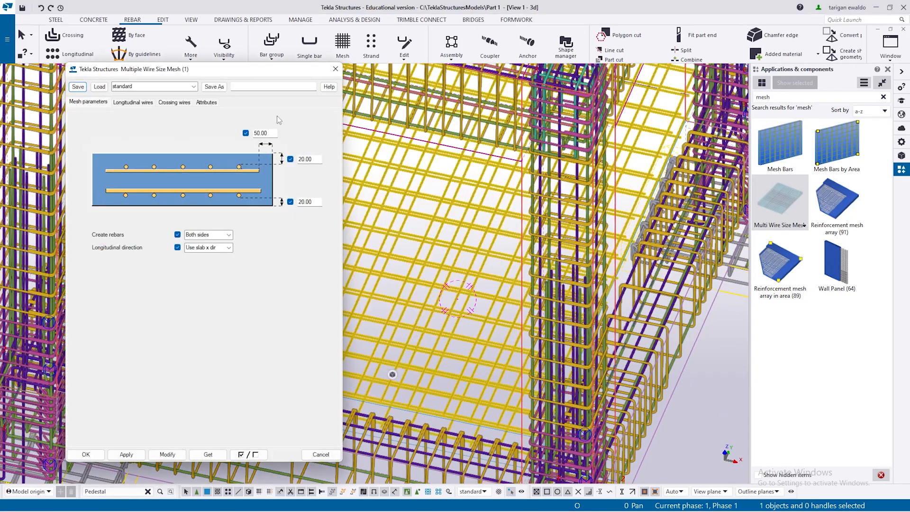
left_click_drag(300, 77, 687, 95)
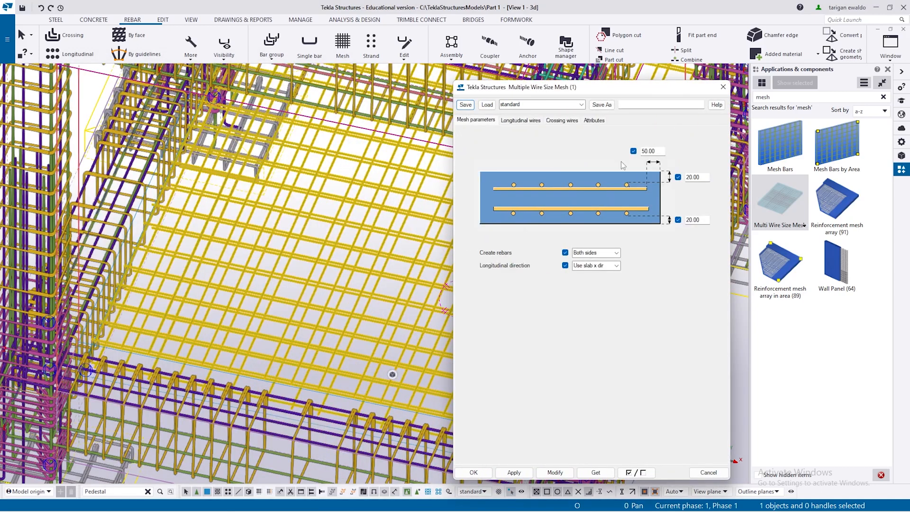
double_click(646, 151)
double_click(692, 178)
left_click(616, 253)
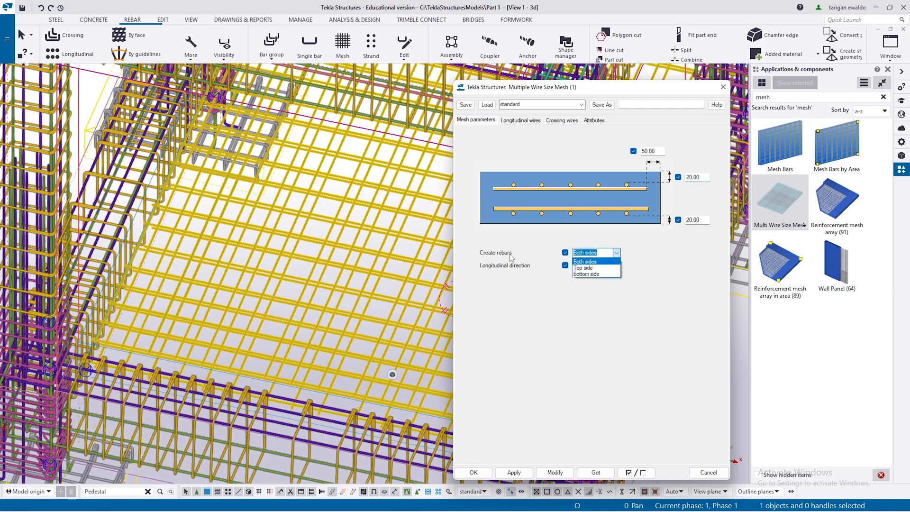
left_click(614, 253)
left_click(614, 253)
left_click(588, 268)
left_click(552, 473)
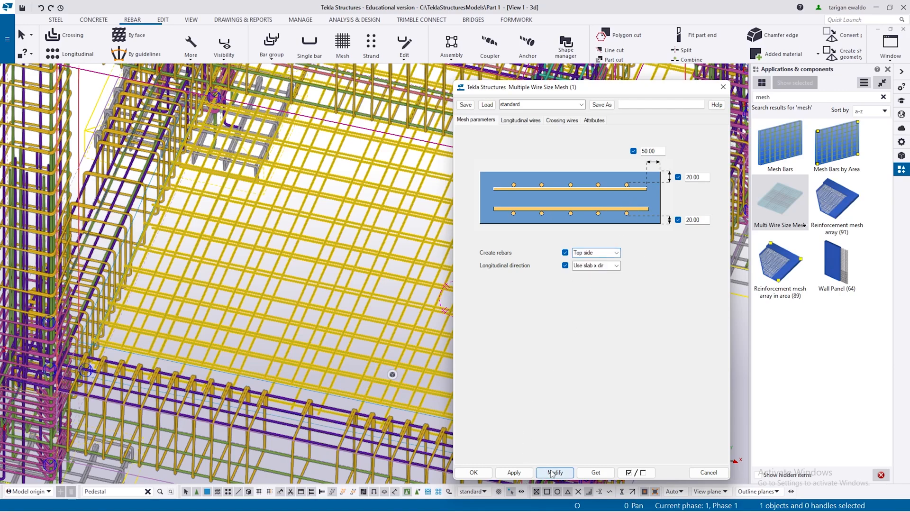
scroll(337, 333, "up", 1)
scroll(337, 333, "down", 5)
scroll(356, 323, "up", 6)
scroll(356, 323, "down", 3)
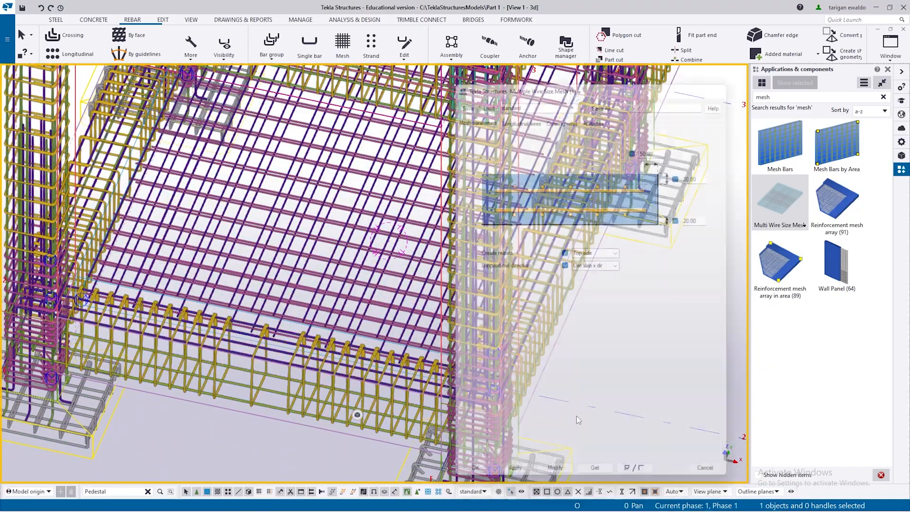
- Delete the floor slab's mesh, reapply Multi Wire Size Mesh to the slab and return to wireframe representation
scroll(382, 322, "down", 2)
key("Delete")
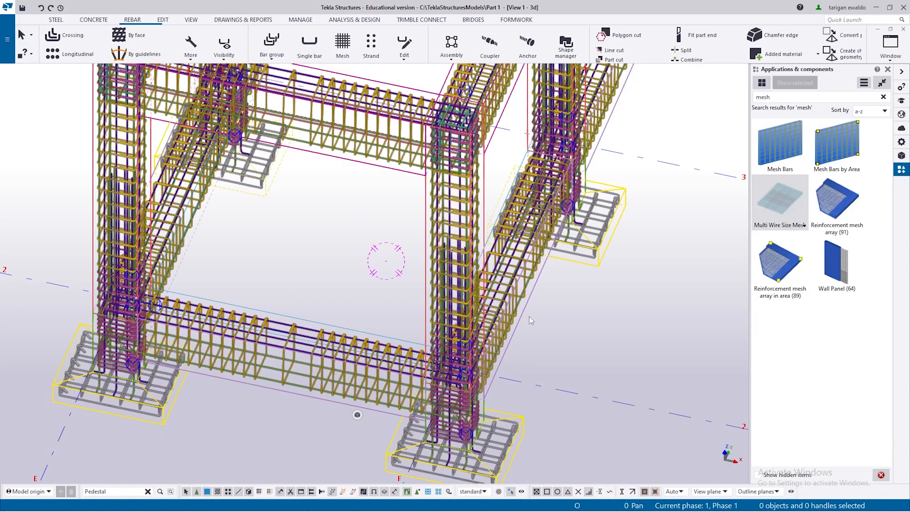
key("ctrl+4")
left_click(795, 202)
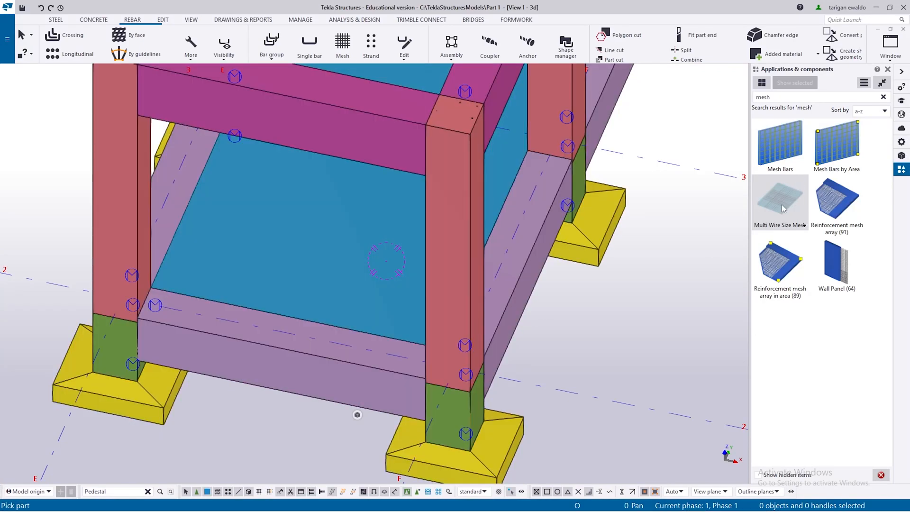
left_click(364, 281)
key("ctrl+2")
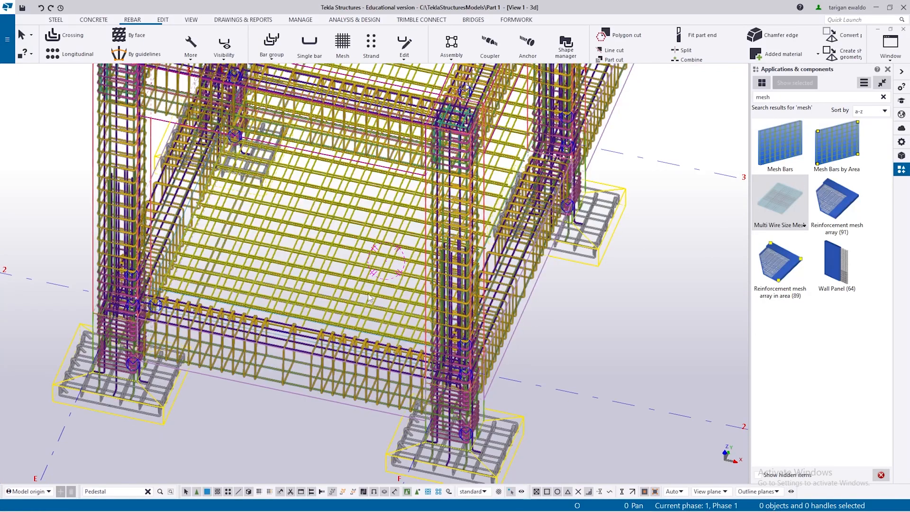
- Set the new floor slab mesh to create rebars on the top side only
scroll(366, 292, "up", 3)
double_click(369, 303)
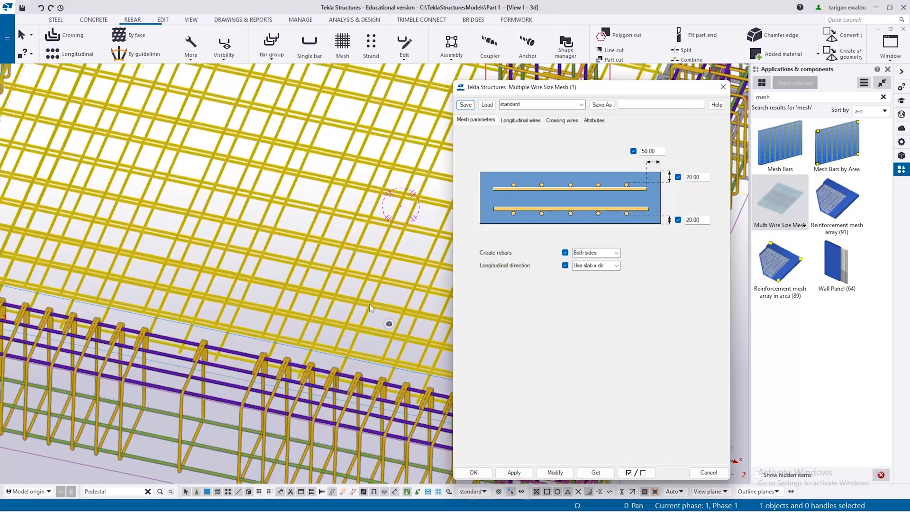
left_click(616, 253)
left_click(617, 253)
left_click(590, 266)
left_click(540, 473)
scroll(334, 324, "down", 2)
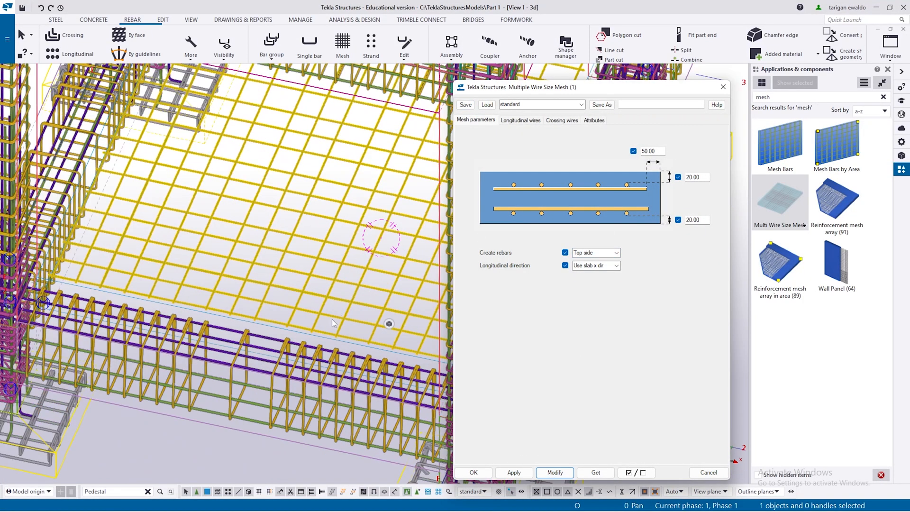
- Change the floor slab mesh to create rebars on the bottom side only
left_click(614, 253)
left_click(615, 252)
left_click(591, 273)
left_click(547, 473)
- Set the floor slab mesh to create rebars on both sides
left_click(616, 253)
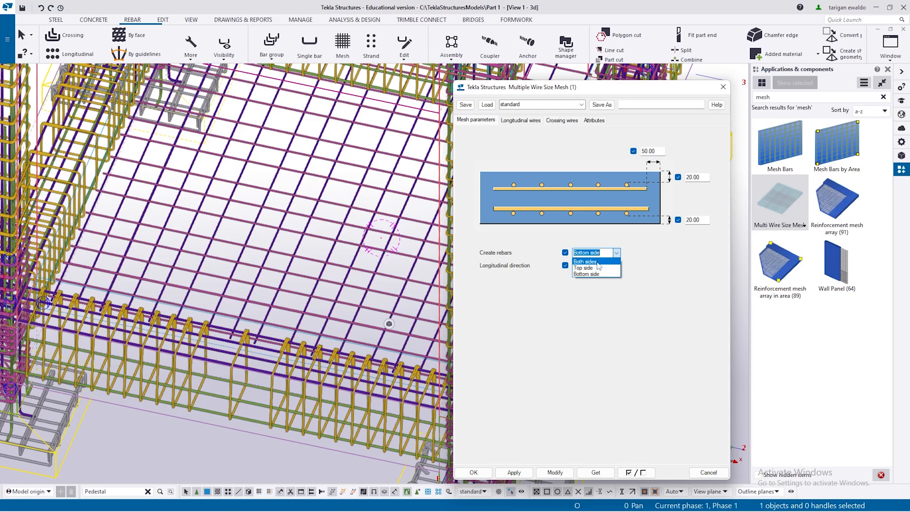
left_click(588, 262)
left_click(555, 473)
scroll(204, 320, "down", 5)
scroll(204, 320, "up", 2)
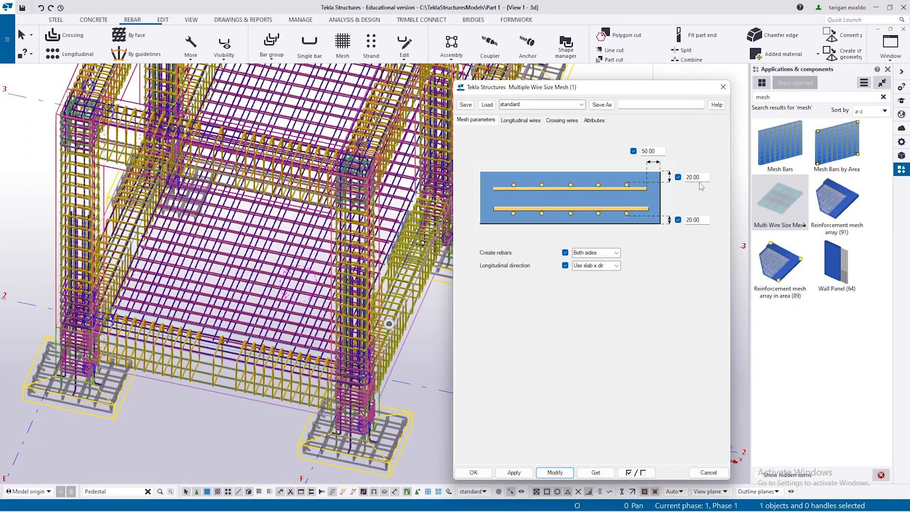
- Review the floor slab mesh's longitudinal wire, crossing wire and attribute settings, and close its parameters
left_click(520, 120)
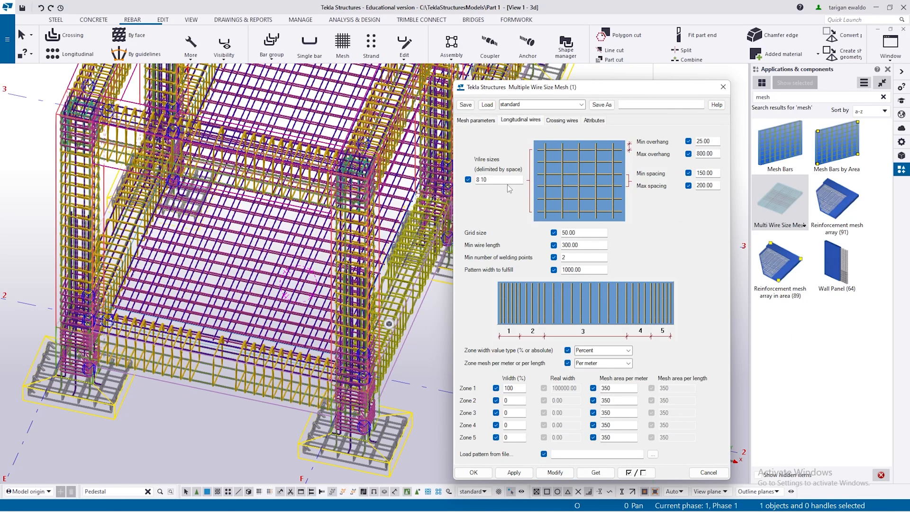
left_click_drag(526, 391, 490, 392)
left_click(594, 122)
left_click(573, 121)
left_click(520, 120)
scroll(215, 337, "up", 5)
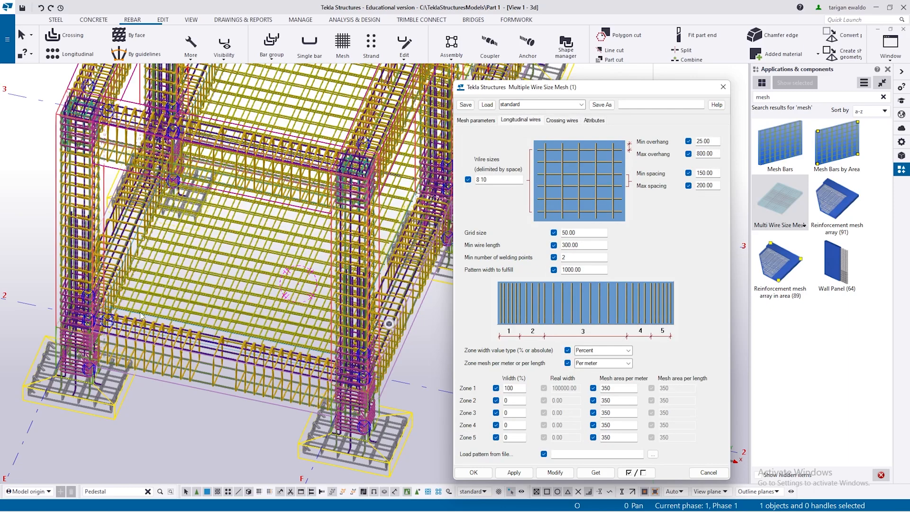
scroll(274, 319, "up", 2)
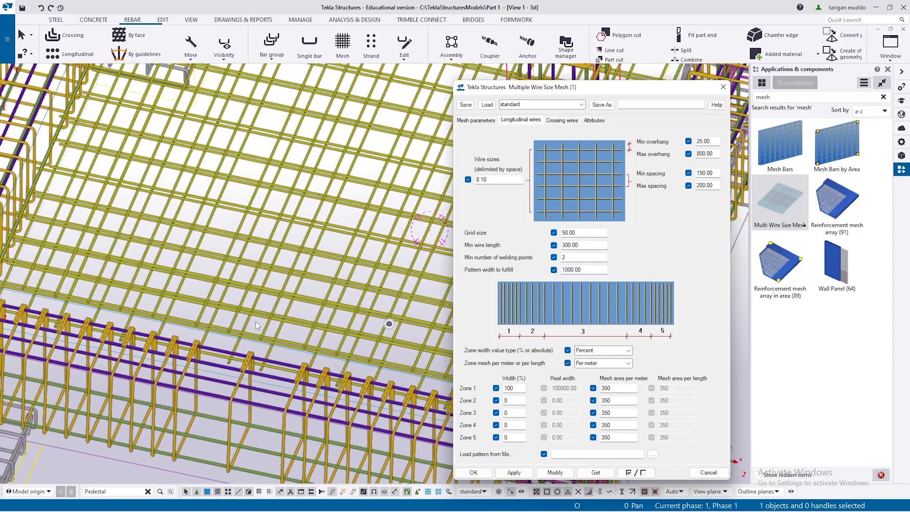
scroll(183, 259, "down", 2)
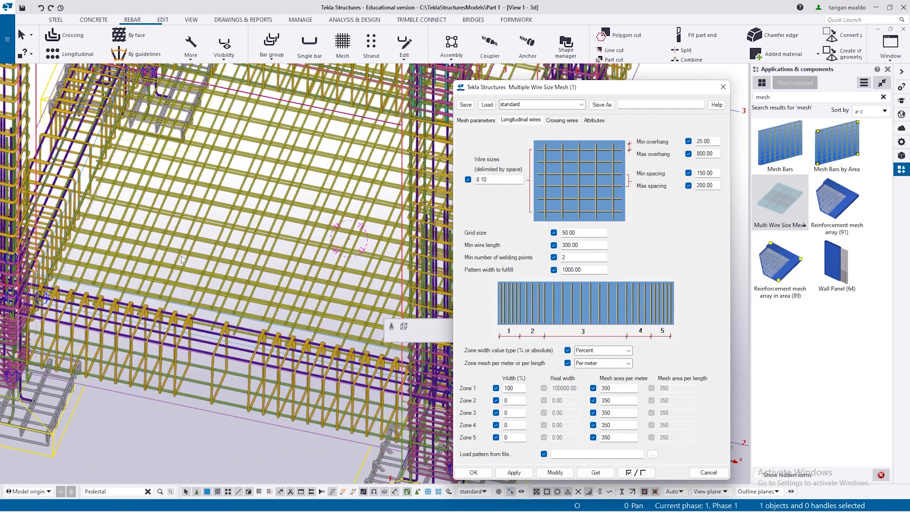
left_click(595, 121)
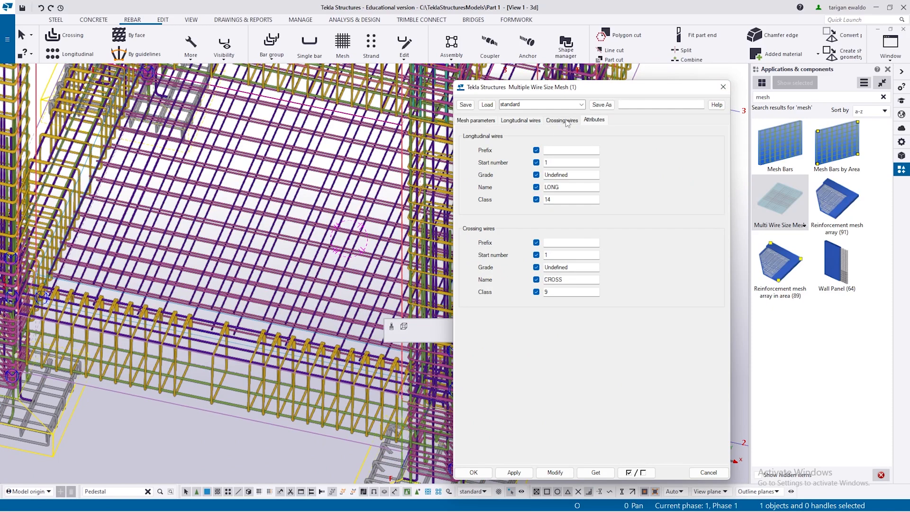
left_click_drag(581, 190, 489, 189)
key("Tab")
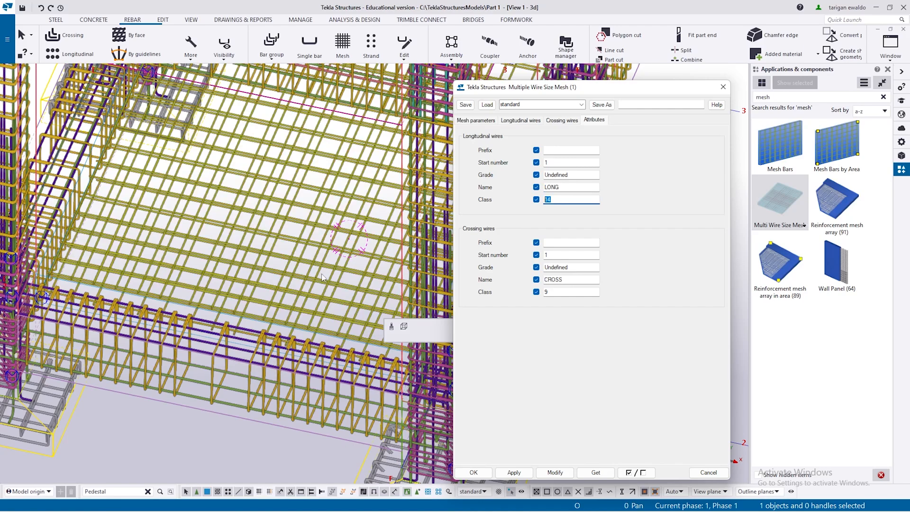
scroll(251, 407, "down", 2)
left_click(723, 87)
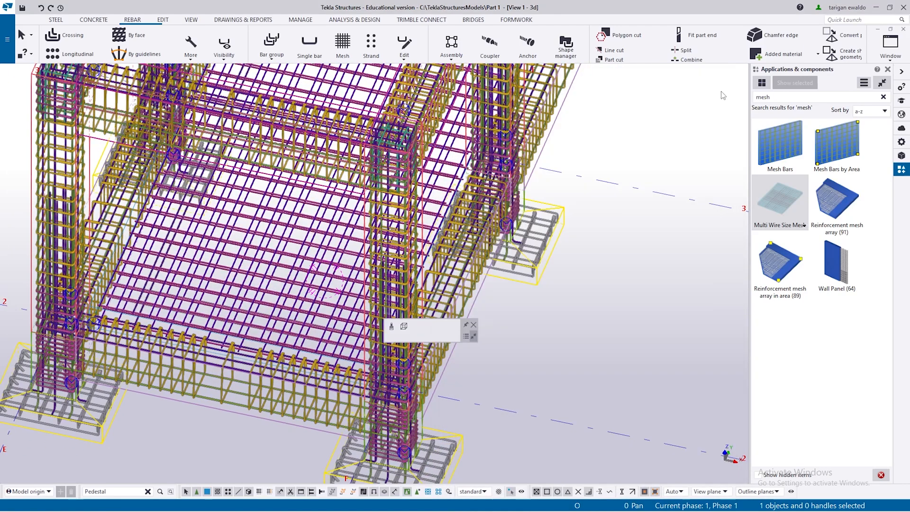
- Examine the floor slab mesh's edges against the ground beams and the reinforcement where the upper beams meet the columns
scroll(546, 306, "down", 3)
scroll(456, 297, "up", 5)
middle_click_drag(401, 310, 456, 342, "ctrl")
scroll(474, 303, "up", 6)
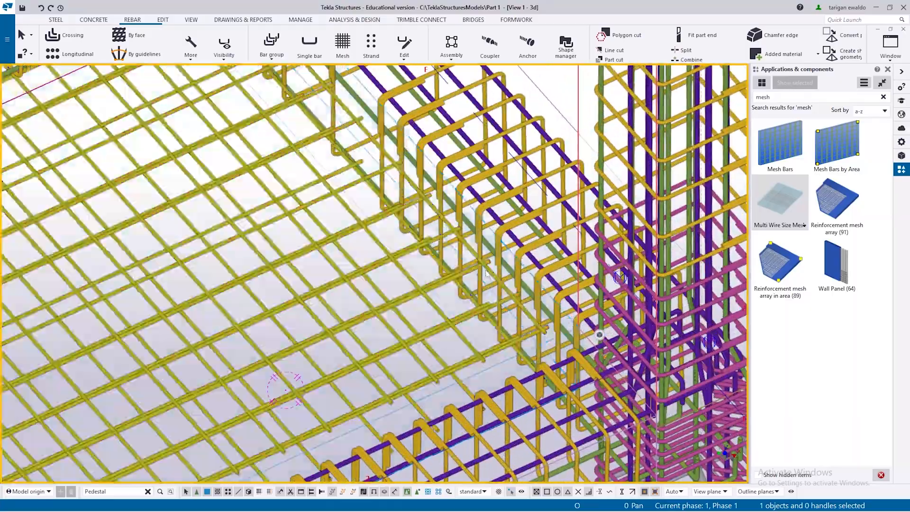
scroll(484, 273, "down", 10)
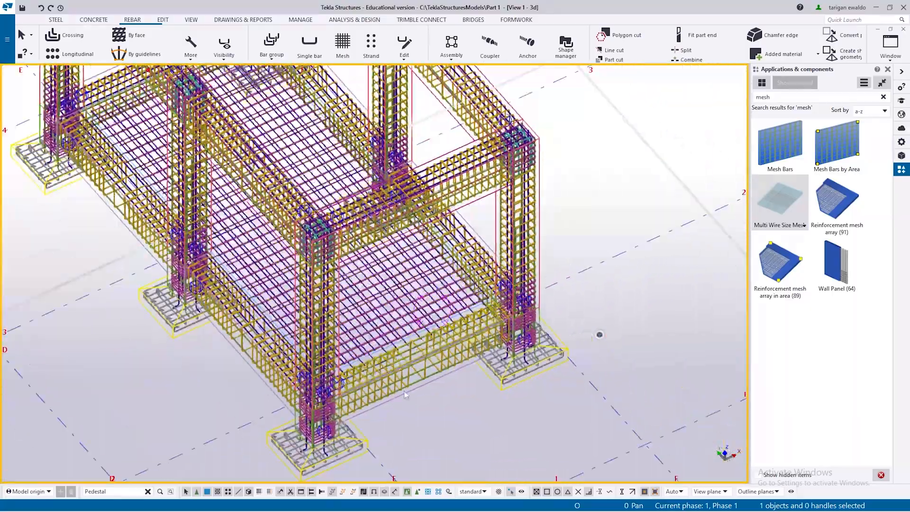
middle_click_drag(406, 394, 593, 132, "ctrl")
scroll(593, 133, "up", 6)
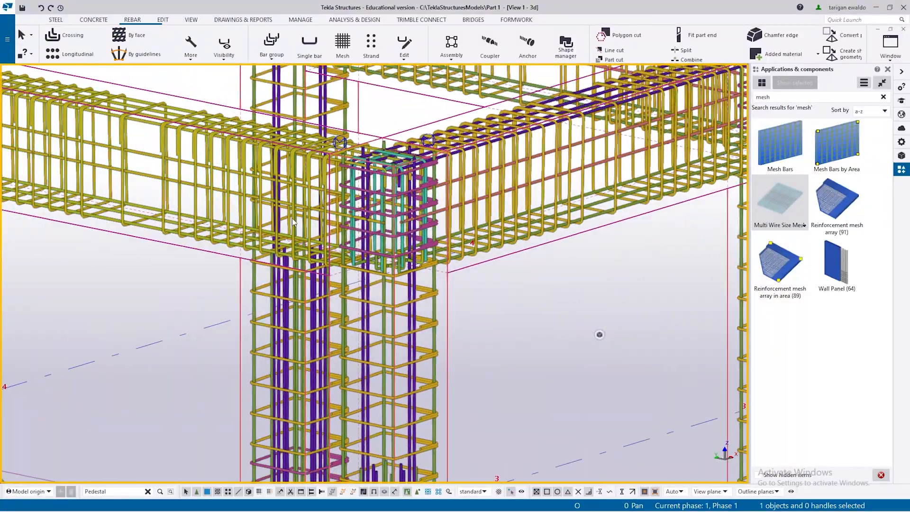
scroll(330, 212, "down", 3)
middle_click_drag(320, 262, 209, 113)
middle_click_drag(503, 223, 422, 332, "ctrl")
scroll(431, 339, "up", 4)
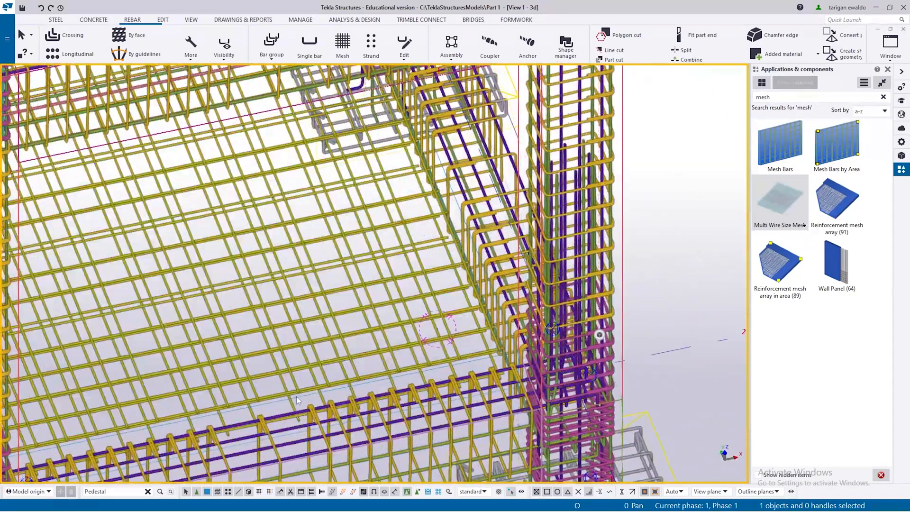
- Reopen the floor slab mesh's parameters to check the longitudinal wire settings, and close them
double_click(432, 339)
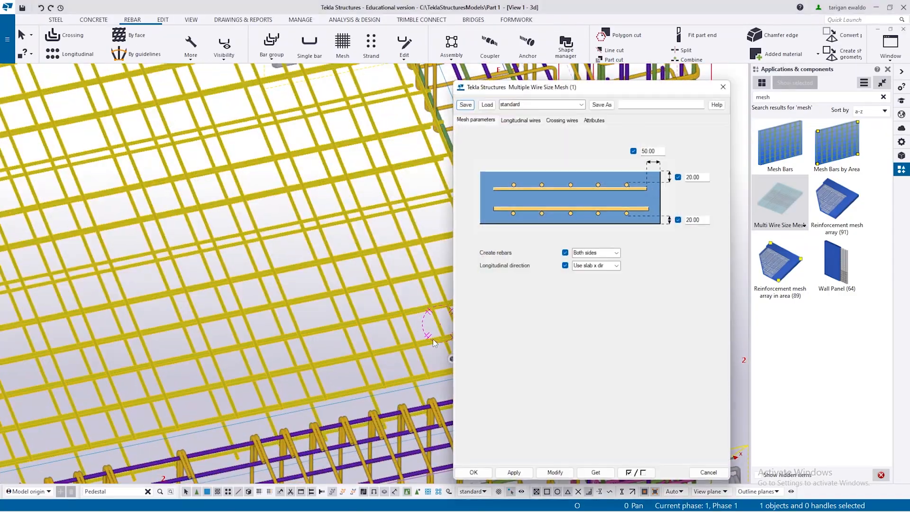
left_click(526, 121)
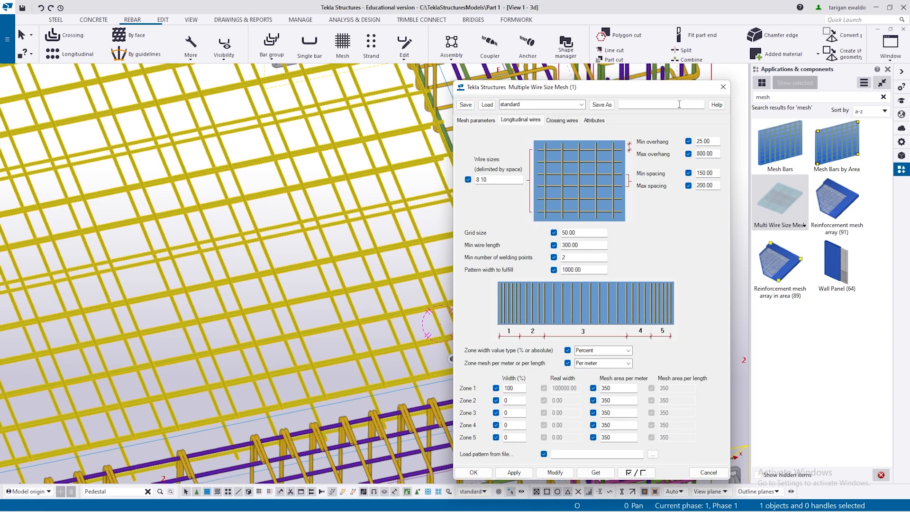
left_click(723, 87)
- Inspect the upper beam-column joint reinforcement up close and the slab mesh between the ground beams from the front
scroll(353, 382, "down", 8)
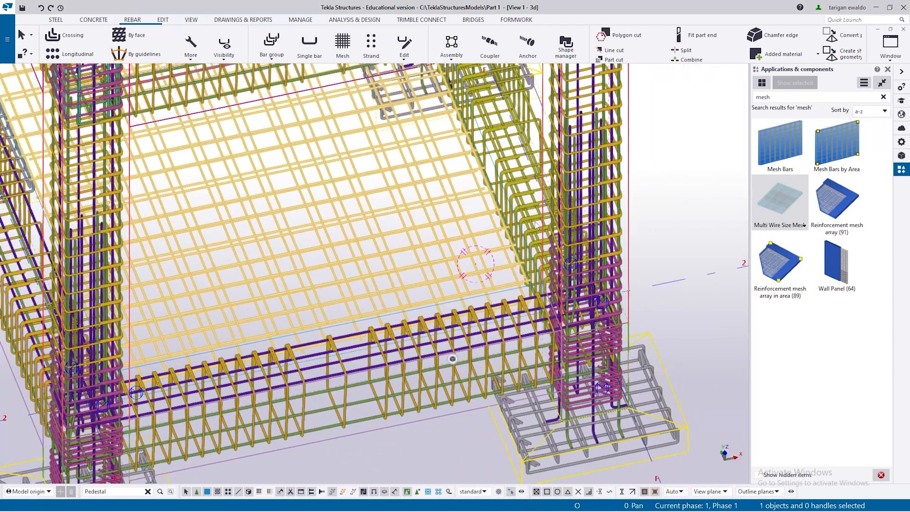
scroll(234, 124, "up", 10)
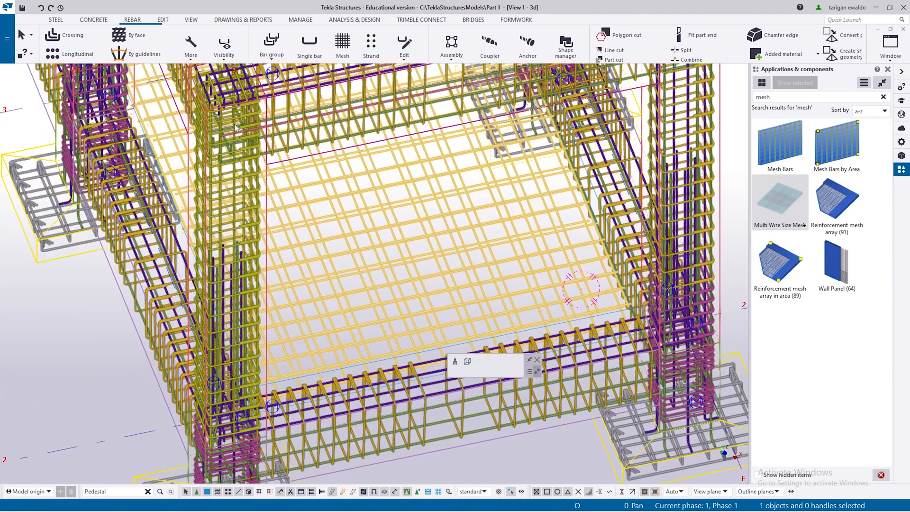
scroll(234, 100, "up", 10)
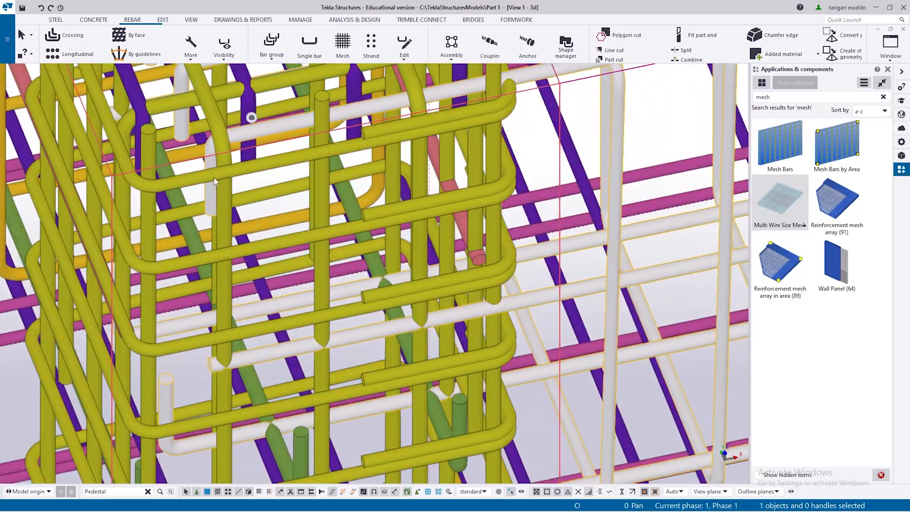
scroll(377, 308, "down", 10)
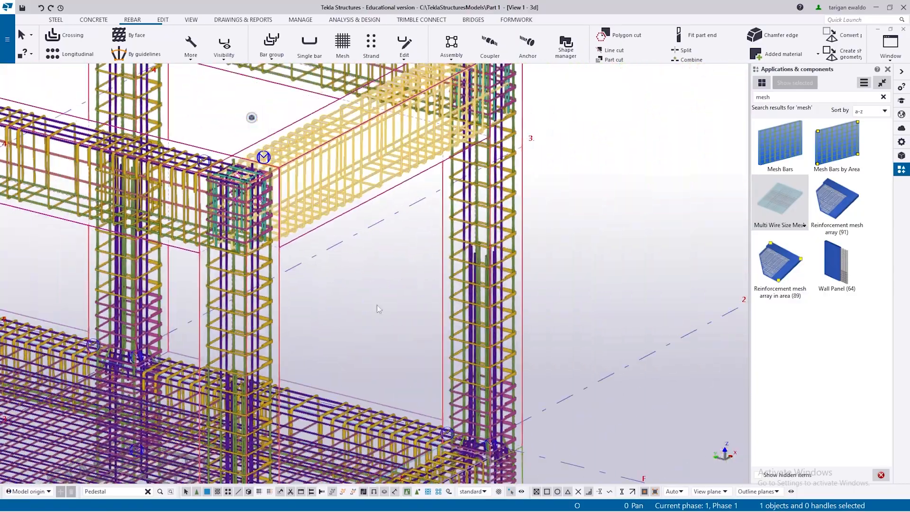
scroll(394, 339, "down", 3)
middle_click_drag(396, 343, 338, 327, "ctrl")
scroll(338, 327, "up", 2)
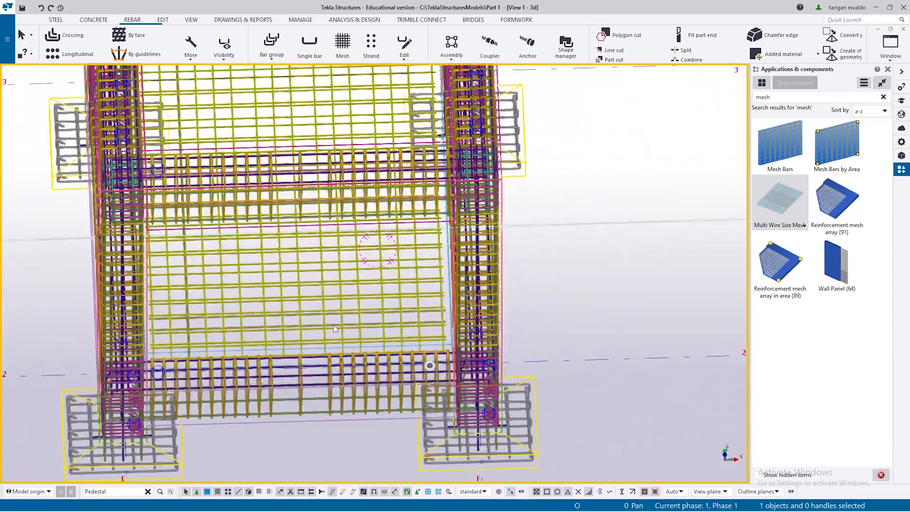
scroll(318, 338, "up", 2)
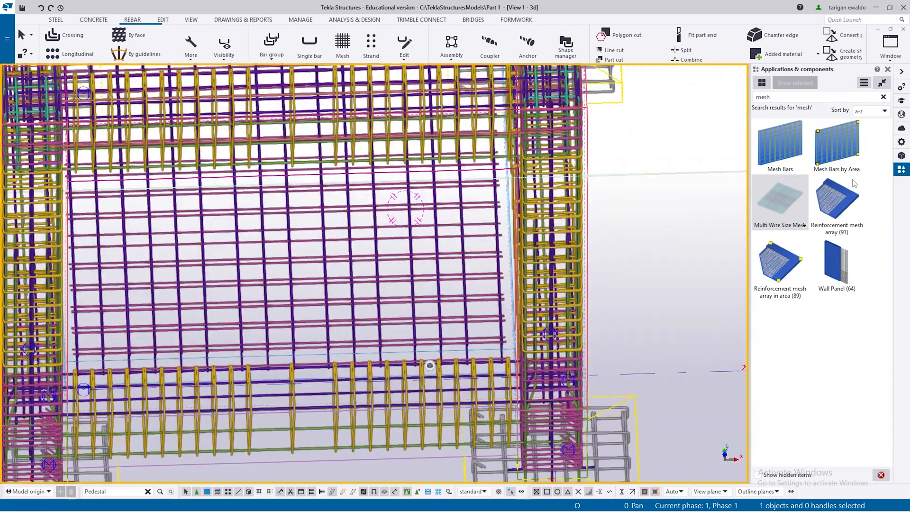
left_click(903, 156)
left_click(902, 170)
- Show the whole frame model with its parts rendered as solids
scroll(478, 275, "down", 3)
scroll(441, 282, "down", 2)
middle_click_drag(431, 284, 337, 252, "ctrl")
scroll(313, 246, "down", 2)
scroll(442, 275, "up", 2)
scroll(392, 283, "down", 2)
scroll(320, 291, "up", 2)
scroll(320, 291, "down", 2)
scroll(320, 291, "up", 1)
key("ctrl+4")
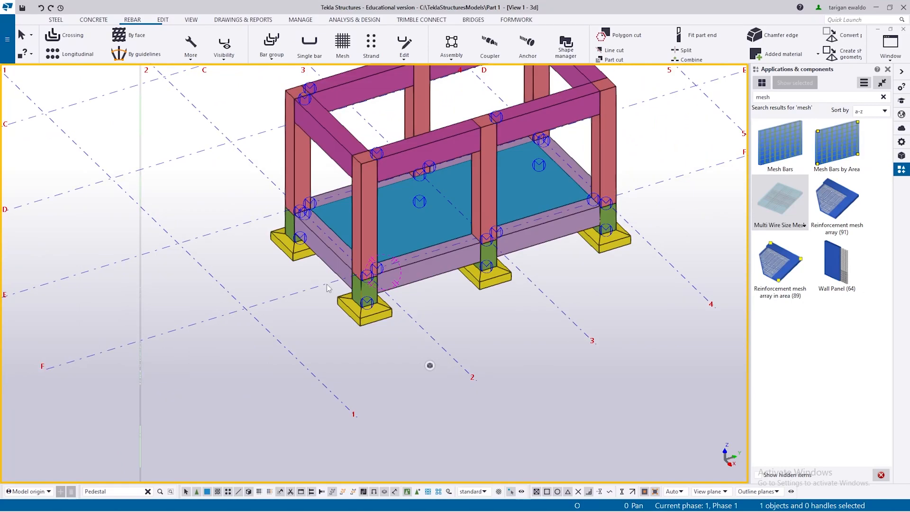
scroll(326, 285, "down", 5)
middle_click_drag(373, 179, 368, 243)
scroll(368, 243, "up", 5)
key("ctrl+2")
key("ctrl+3")
key("ctrl+4")
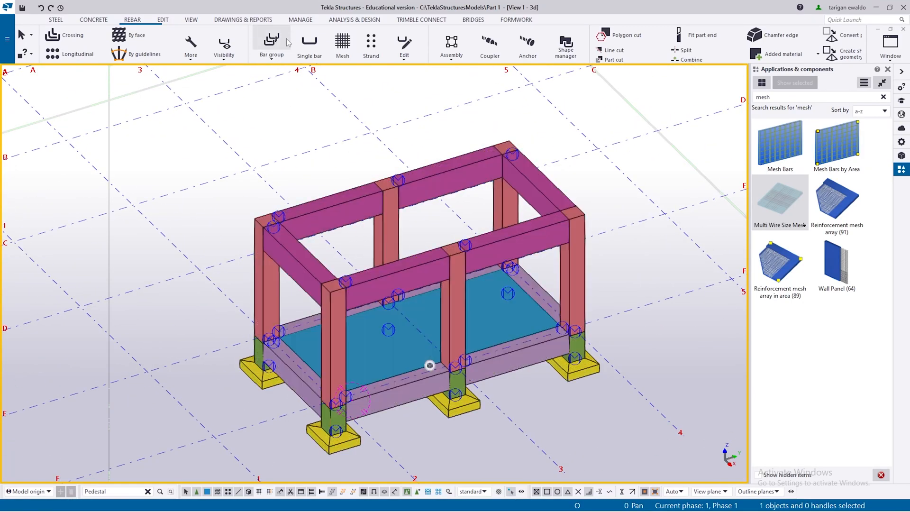
scroll(266, 240, "down", 8)
middle_click_drag(522, 260, 442, 256)
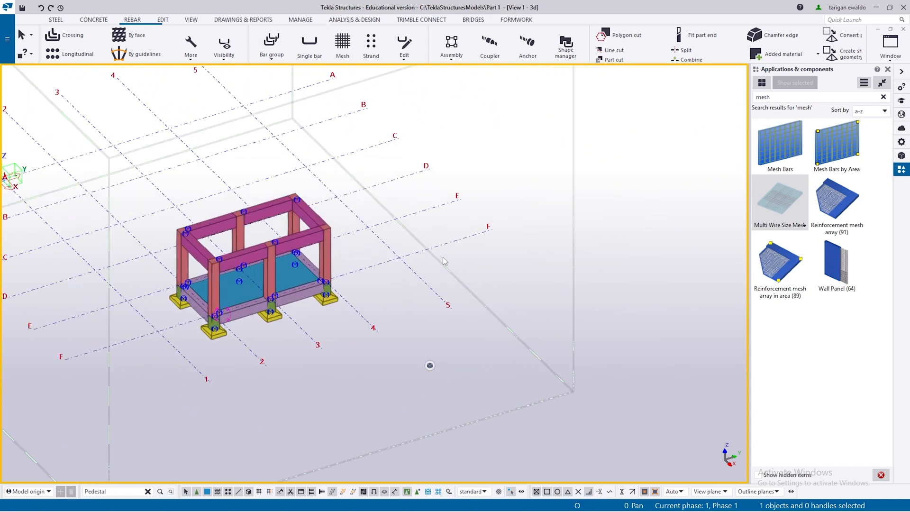
scroll(317, 259, "up", 4)
scroll(333, 261, "down", 3)
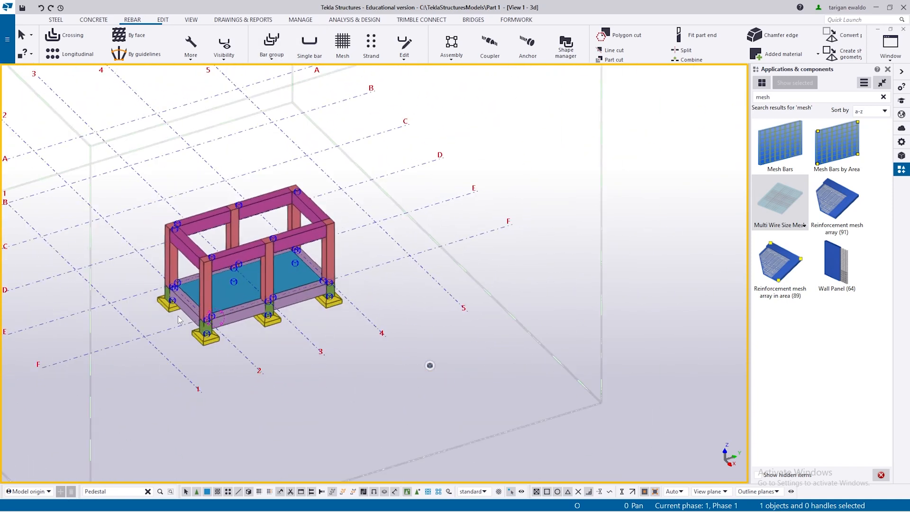
middle_click_drag(188, 309, 329, 306)
scroll(336, 301, "up", 4)
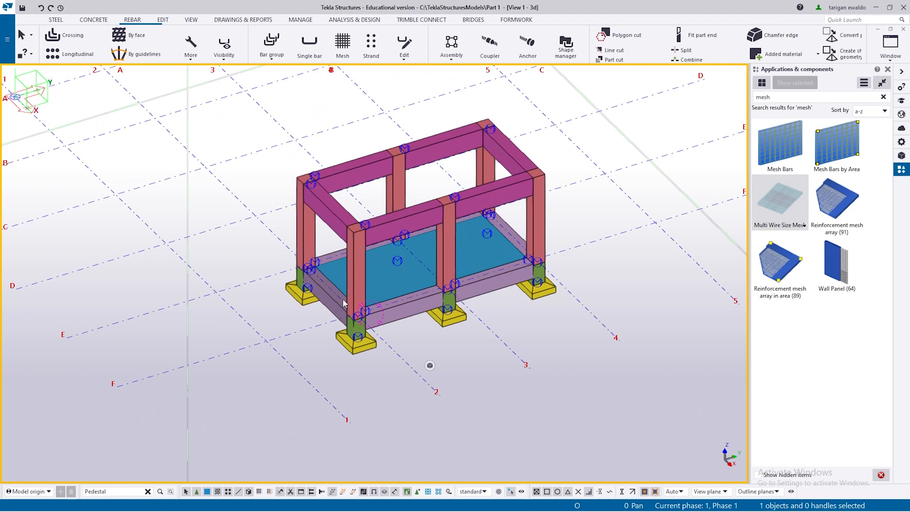